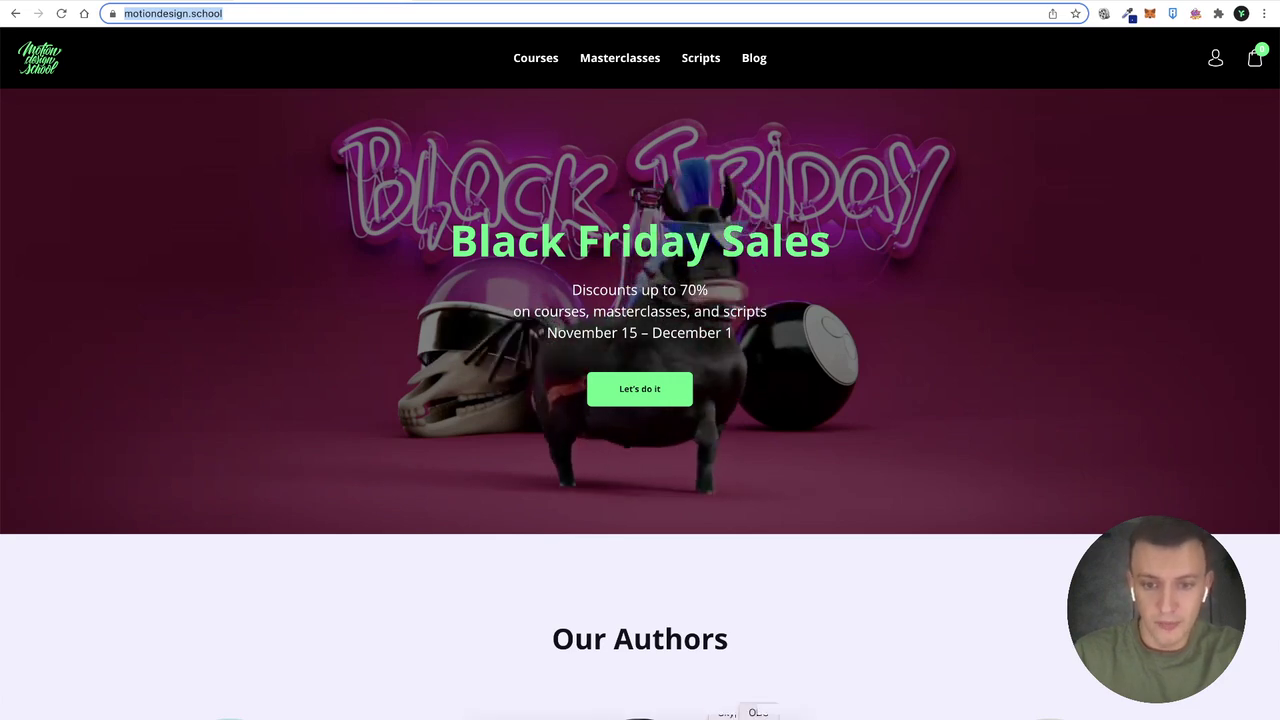
Step: Look over the Black Friday Sales page on motiondesign.school down to the discounted courses
{"action": "left_click", "coordinate": [758, 716]}
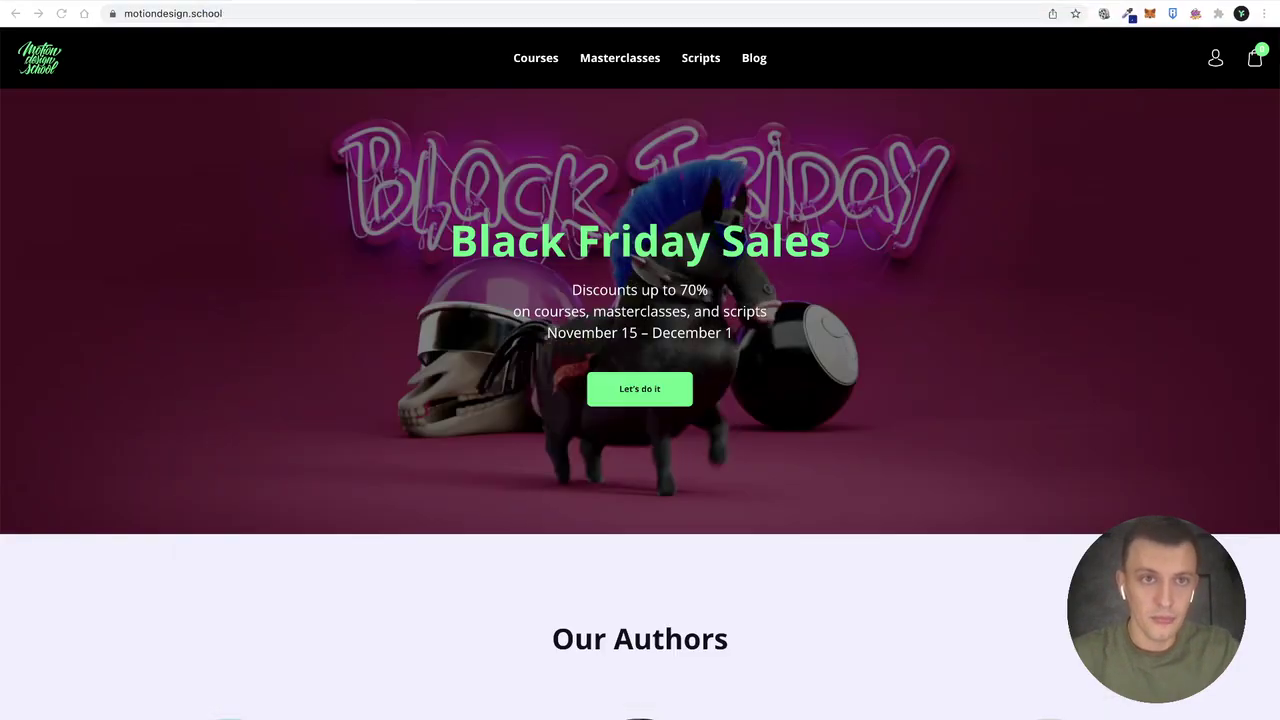
{"action": "left_click", "coordinate": [390, 14]}
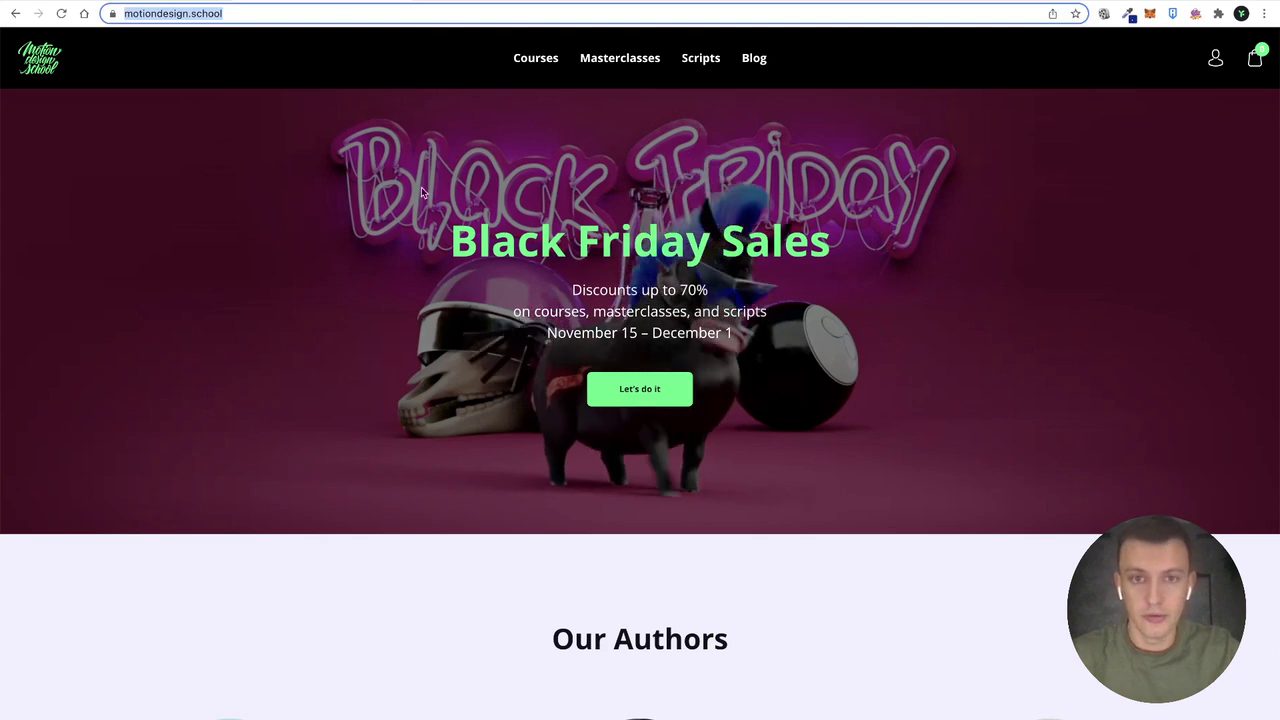
{"action": "scroll", "coordinate": [315, 238], "scroll_direction": "down", "scroll_amount": 1}
{"action": "scroll", "coordinate": [315, 238], "scroll_direction": "up", "scroll_amount": 1}
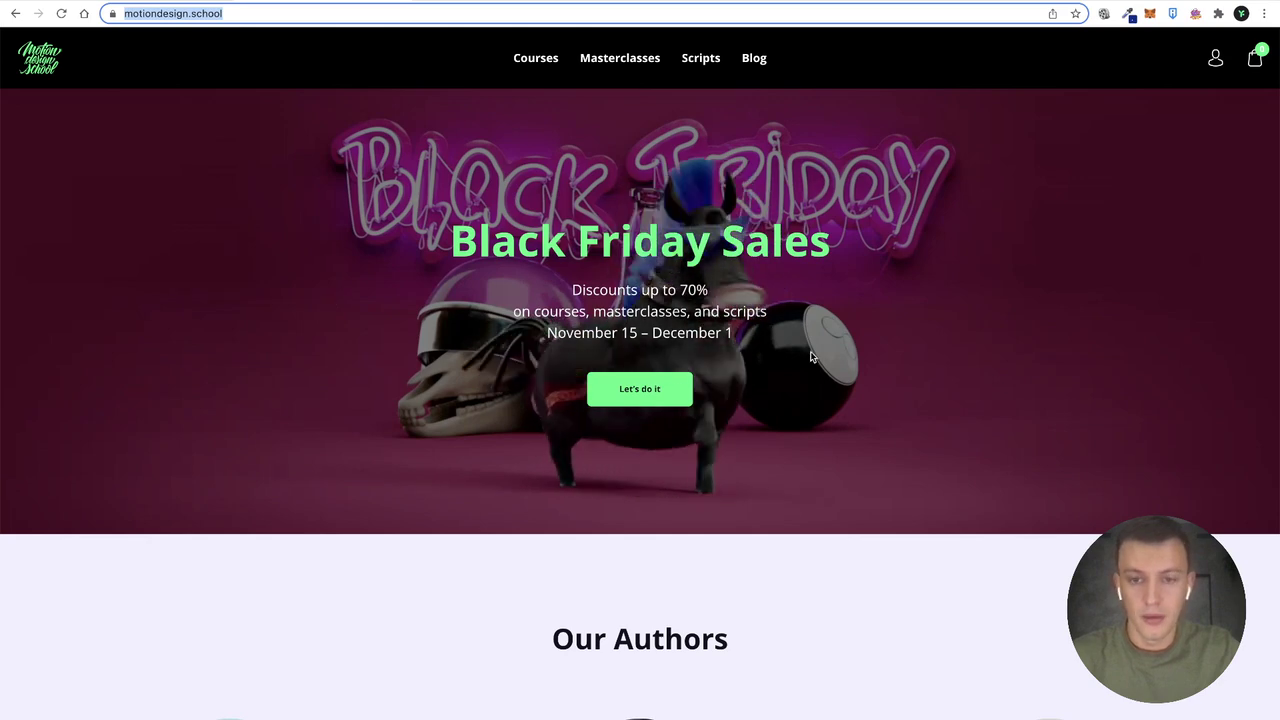
{"action": "scroll", "coordinate": [932, 385], "scroll_direction": "down", "scroll_amount": 2}
{"action": "scroll", "coordinate": [931, 383], "scroll_direction": "up", "scroll_amount": 2}
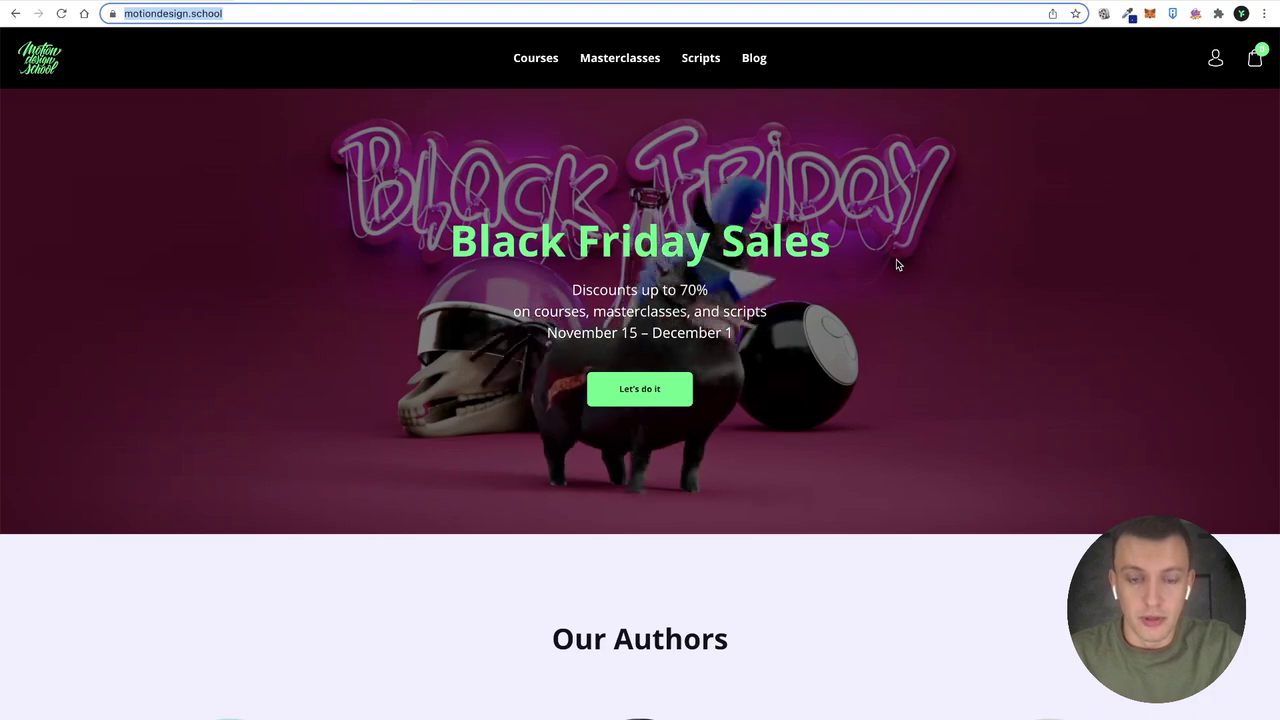
{"action": "scroll", "coordinate": [897, 264], "scroll_direction": "down", "scroll_amount": 12}
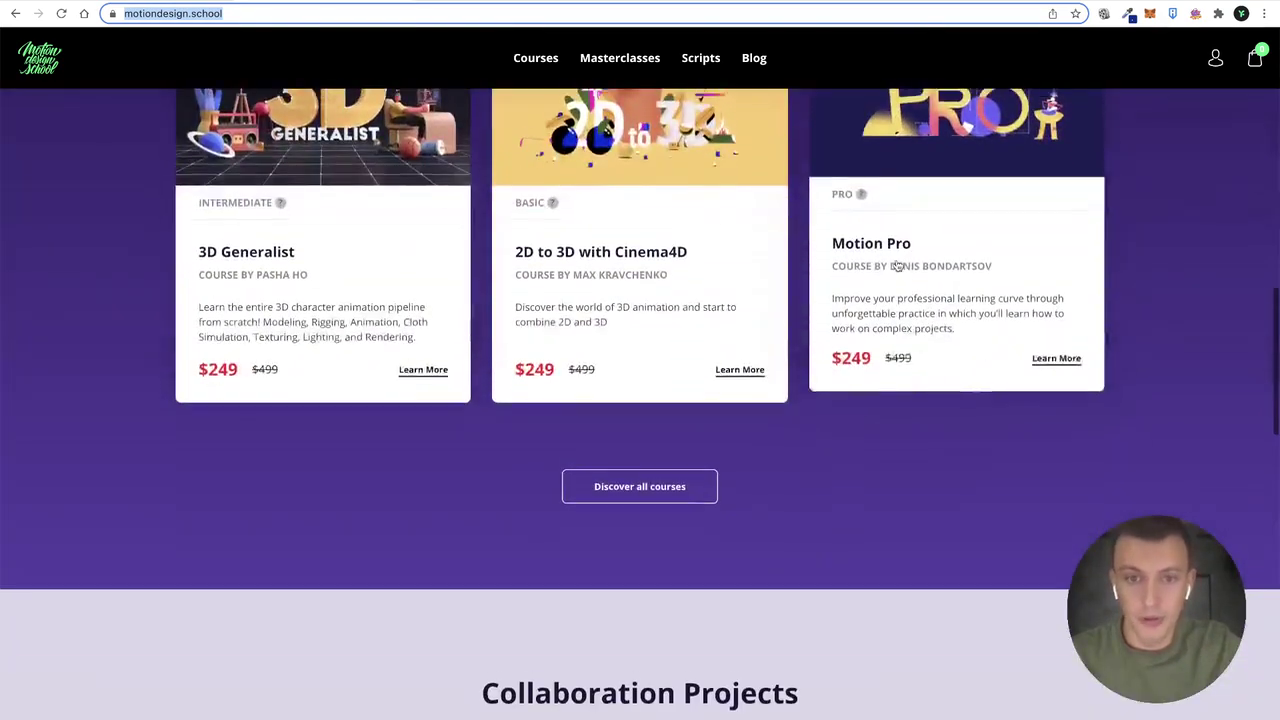
{"action": "scroll", "coordinate": [897, 264], "scroll_direction": "up", "scroll_amount": 12}
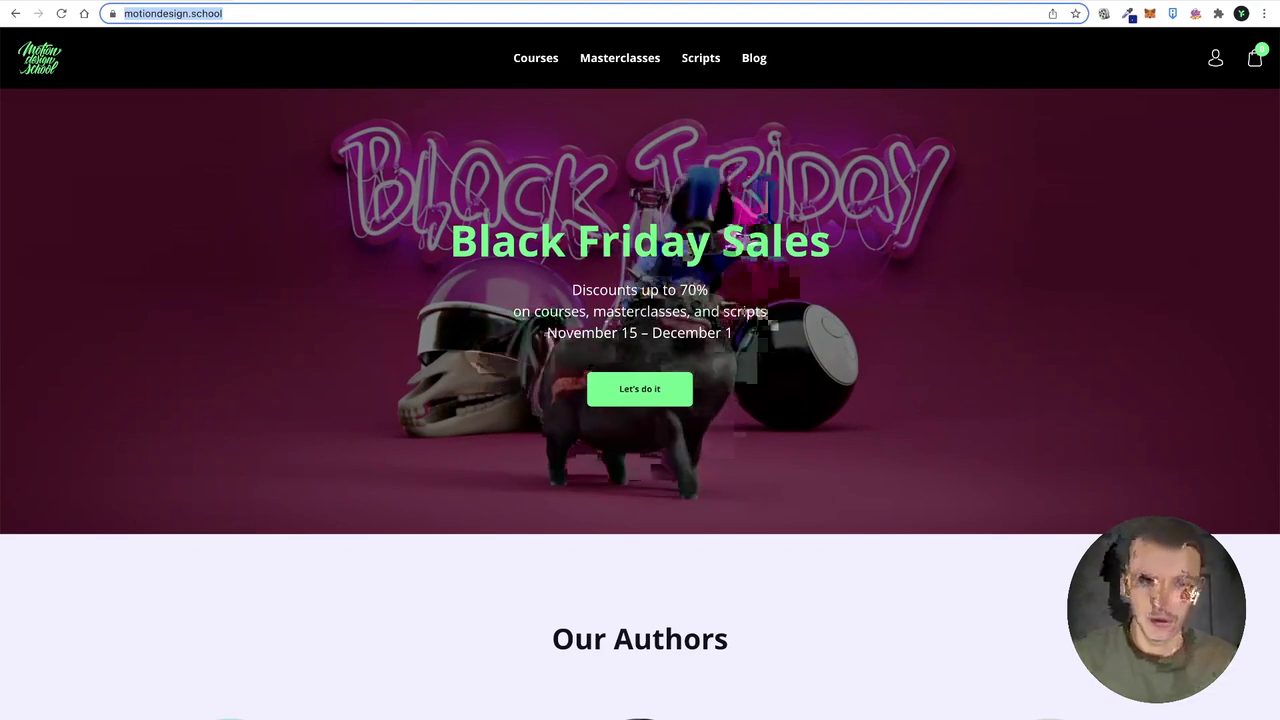
Step: Switch to Discord and read the "Pimp Your Motion" post in the Motion Design School announcements channel
{"action": "left_click", "coordinate": [704, 716]}
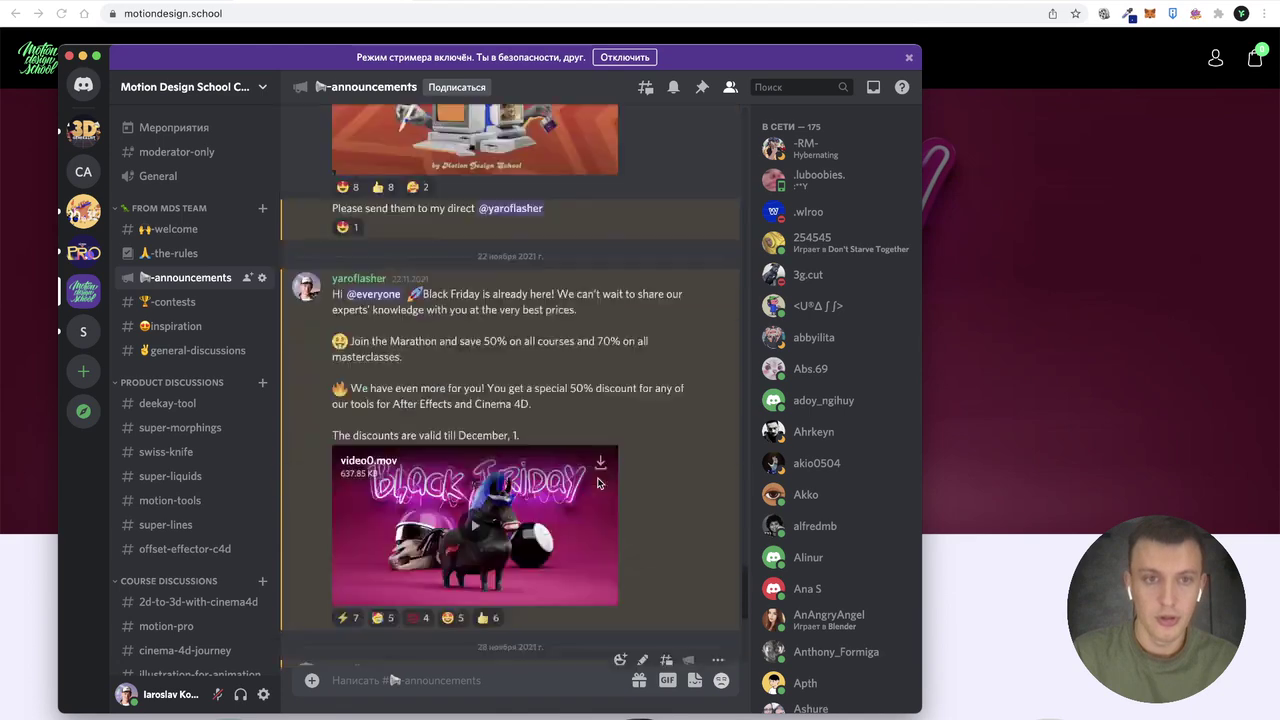
{"action": "scroll", "coordinate": [597, 480], "scroll_direction": "up", "scroll_amount": 5}
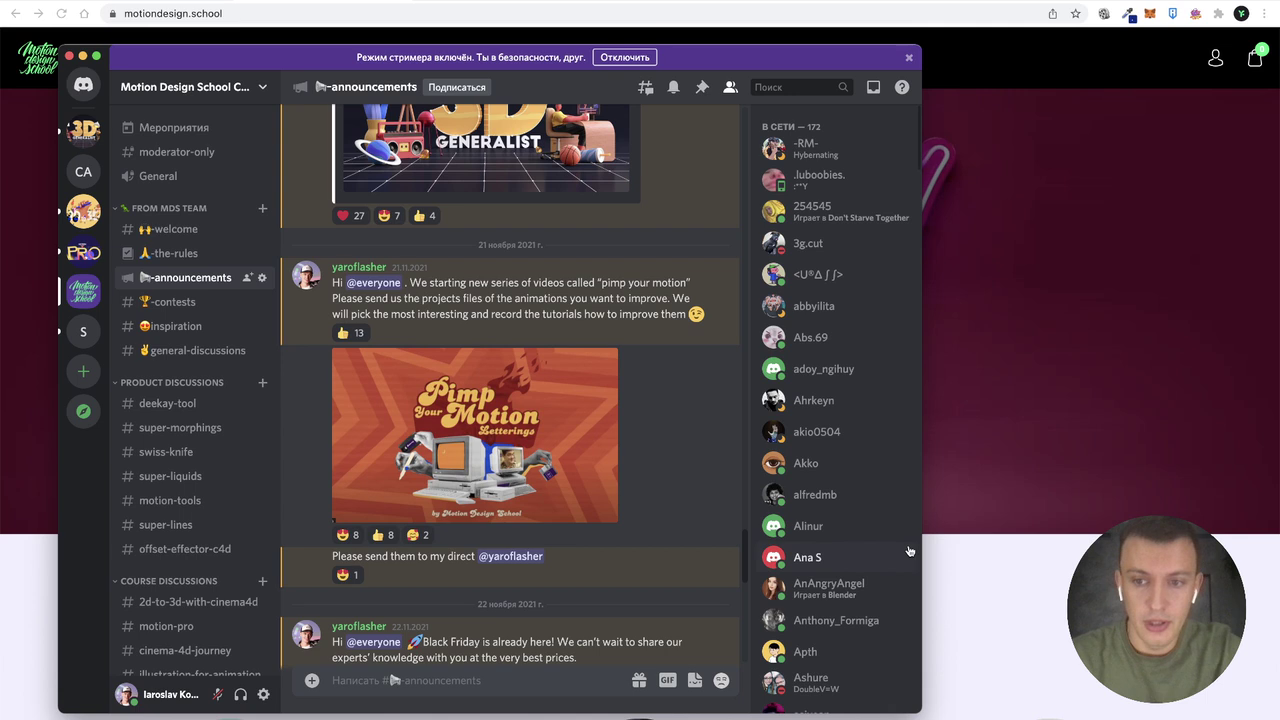
{"action": "left_click", "coordinate": [951, 558]}
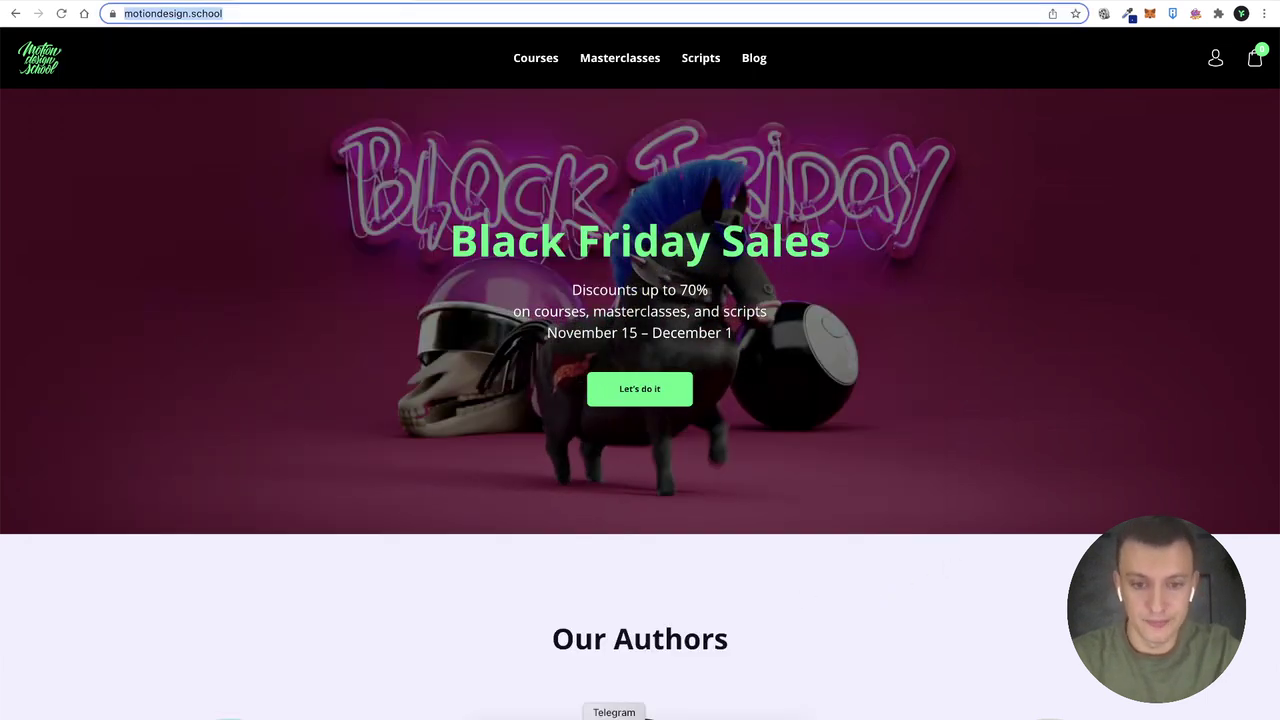
Step: Switch to After Effects, preview the 3-2_HA__Noice composition and examine how the N stretches and drops during the first second
{"action": "left_click", "coordinate": [528, 714]}
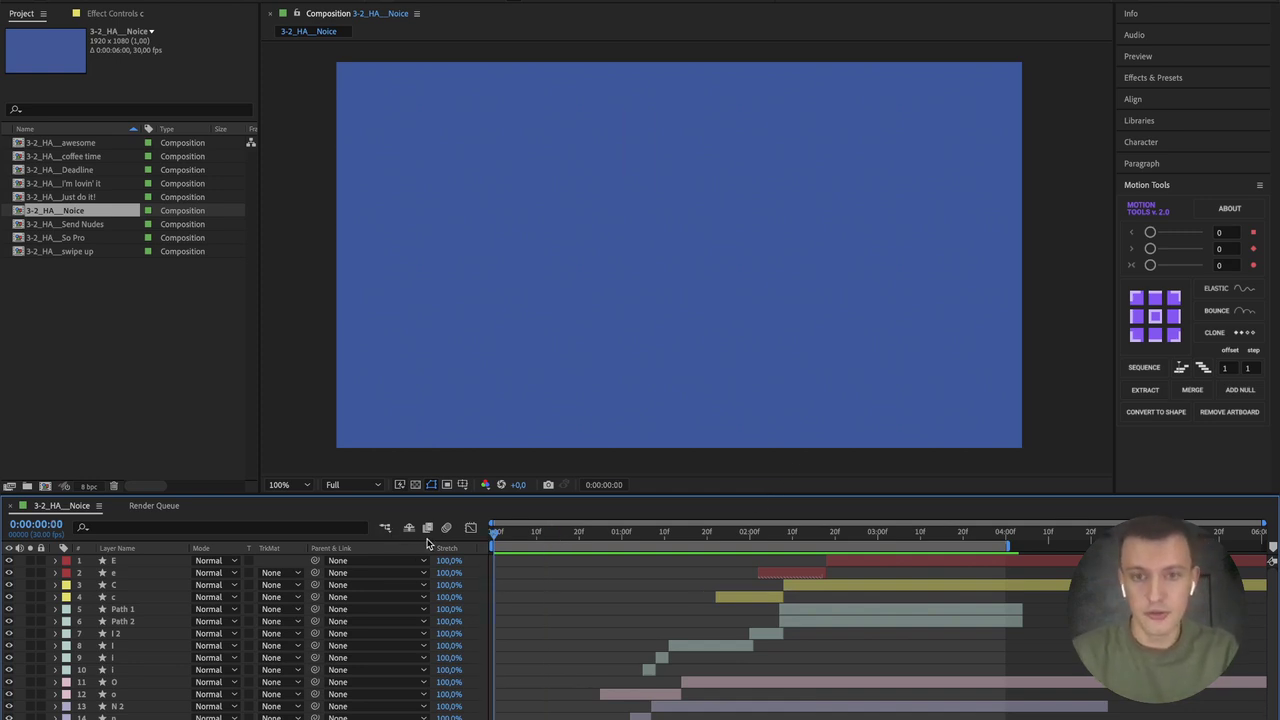
{"action": "key", "text": "space"}
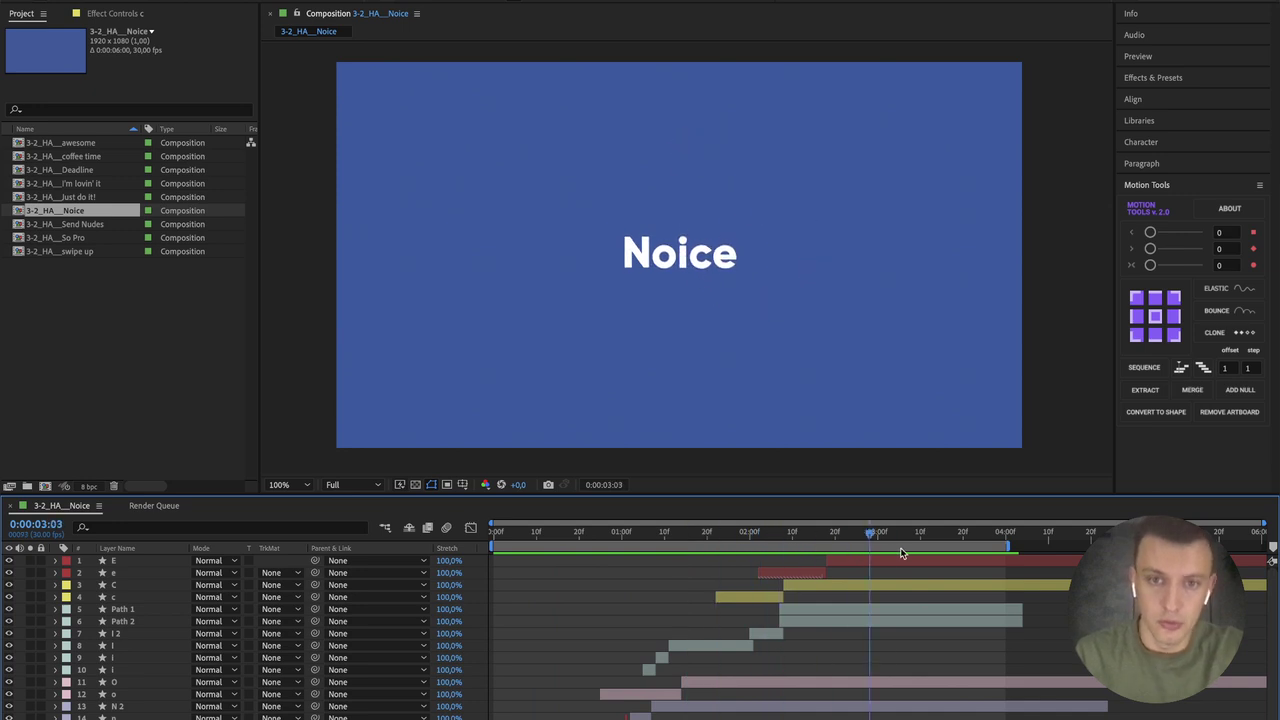
{"action": "mouse_move", "coordinate": [530, 541]}
{"action": "left_mouse_down"}
{"action": "mouse_move", "coordinate": [560, 541]}
{"action": "mouse_move", "coordinate": [549, 541]}
{"action": "left_mouse_up"}
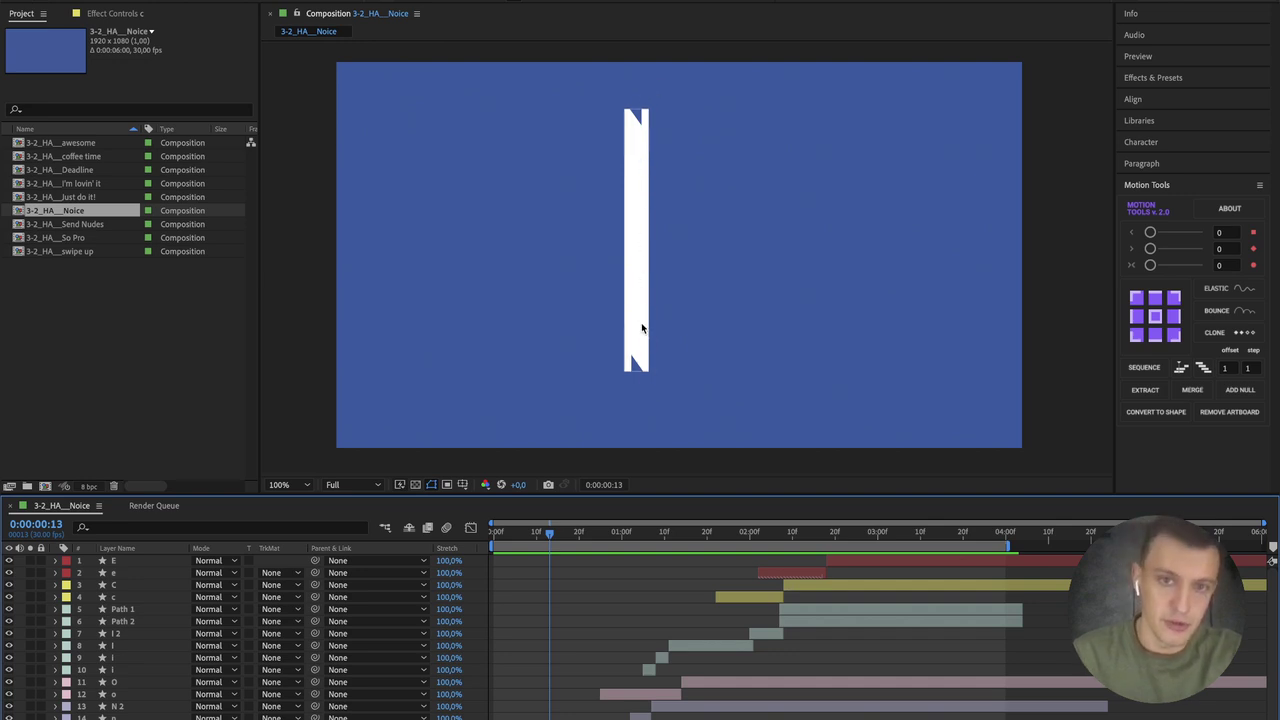
{"action": "left_click_drag", "start_coordinate": [552, 540], "coordinate": [645, 533]}
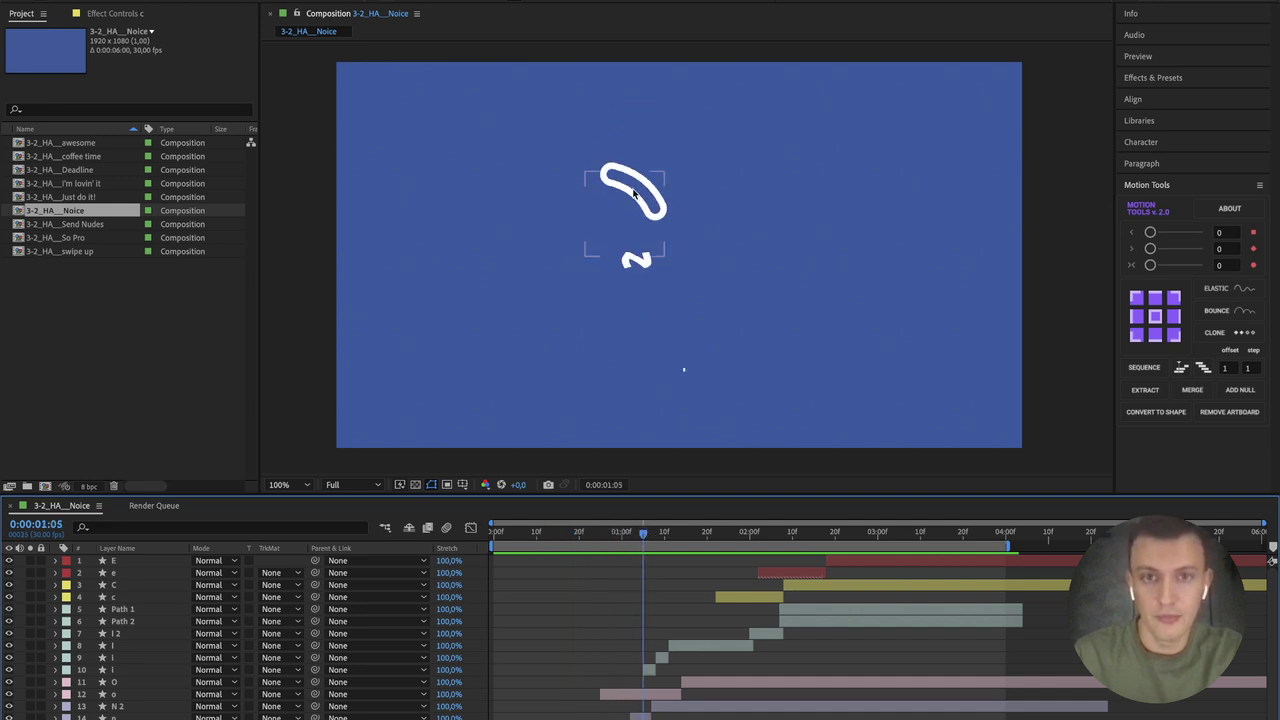
{"action": "mouse_move", "coordinate": [643, 543]}
{"action": "left_mouse_down"}
{"action": "mouse_move", "coordinate": [585, 545]}
{"action": "mouse_move", "coordinate": [850, 535]}
{"action": "mouse_move", "coordinate": [633, 547]}
{"action": "mouse_move", "coordinate": [549, 545]}
{"action": "mouse_move", "coordinate": [800, 537]}
{"action": "mouse_move", "coordinate": [470, 530]}
{"action": "mouse_move", "coordinate": [799, 525]}
{"action": "mouse_move", "coordinate": [510, 531]}
{"action": "mouse_move", "coordinate": [762, 549]}
{"action": "mouse_move", "coordinate": [640, 545]}
{"action": "left_mouse_up"}
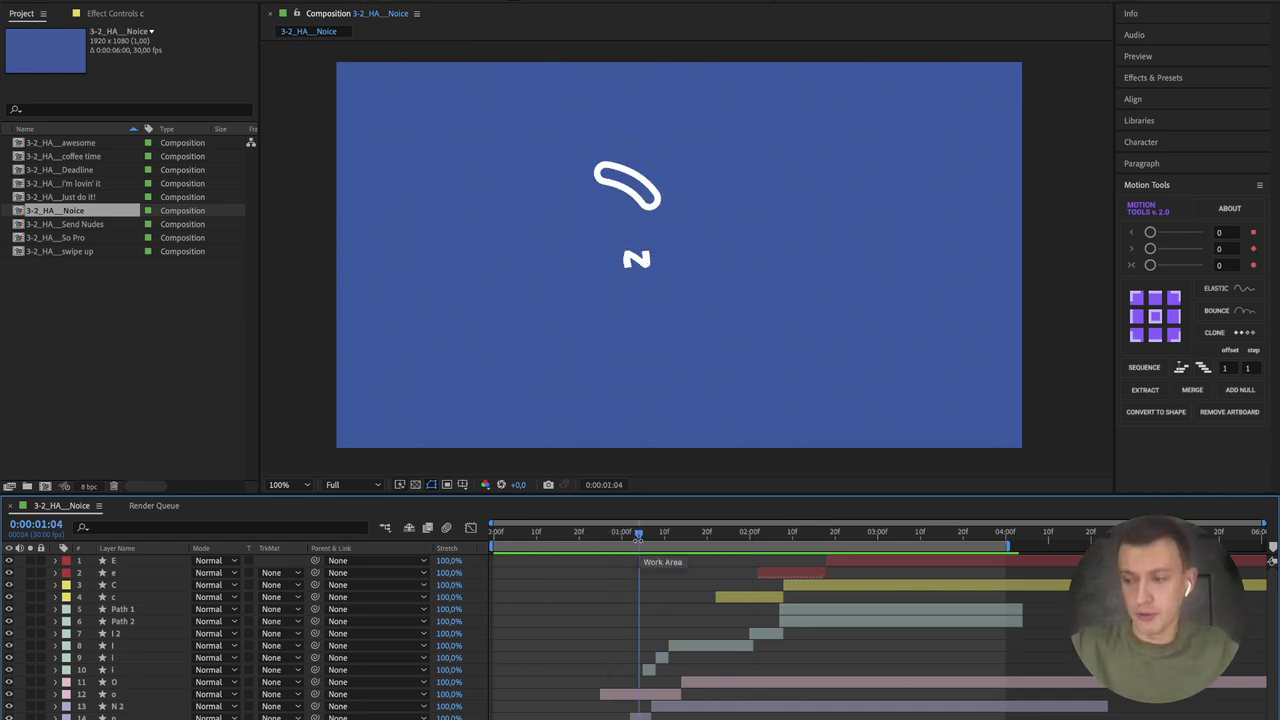
{"action": "left_click_drag", "start_coordinate": [638, 535], "coordinate": [540, 534]}
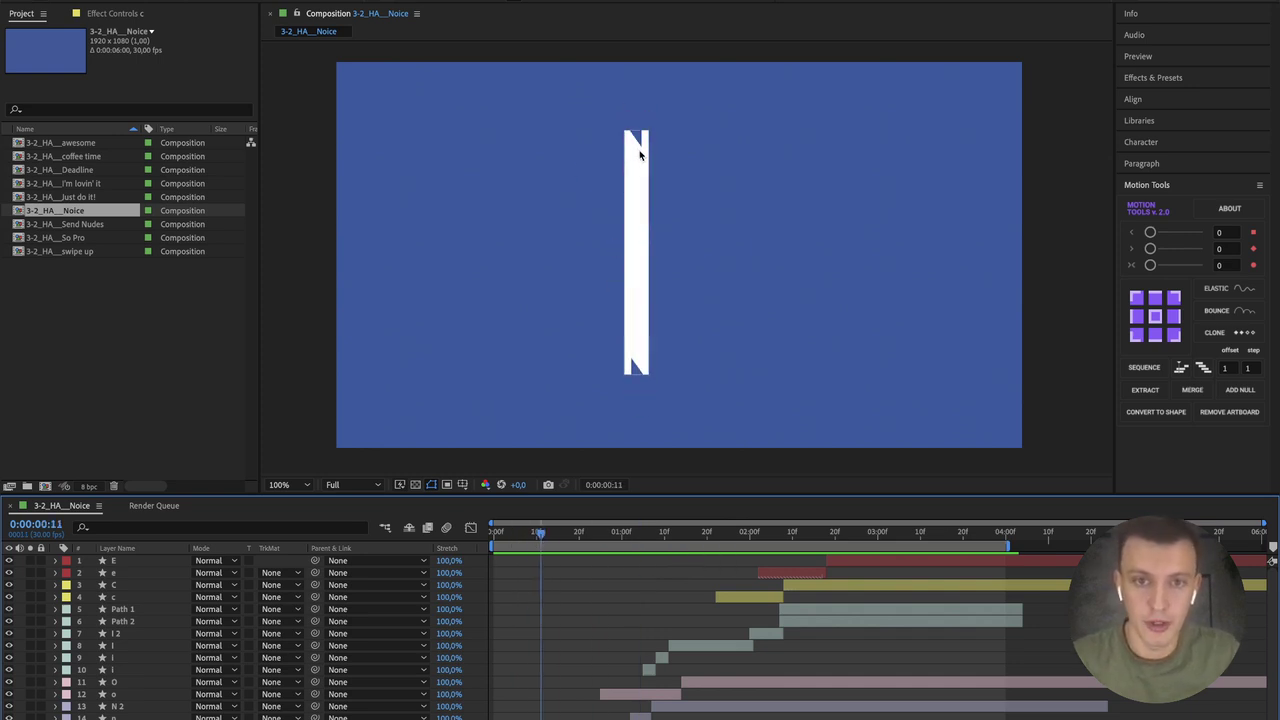
{"action": "left_click_drag", "start_coordinate": [572, 541], "coordinate": [614, 518]}
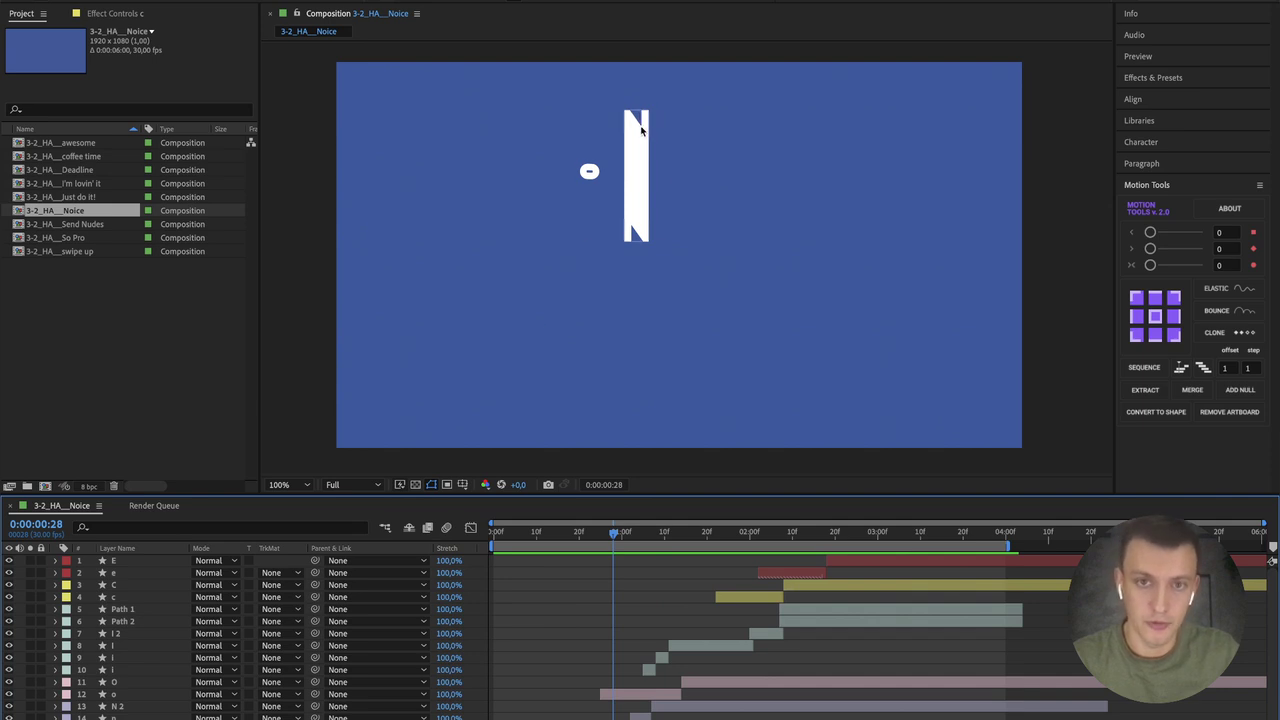
{"action": "mouse_move", "coordinate": [614, 535]}
{"action": "left_mouse_down"}
{"action": "mouse_move", "coordinate": [554, 533]}
{"action": "mouse_move", "coordinate": [636, 538]}
{"action": "left_mouse_up"}
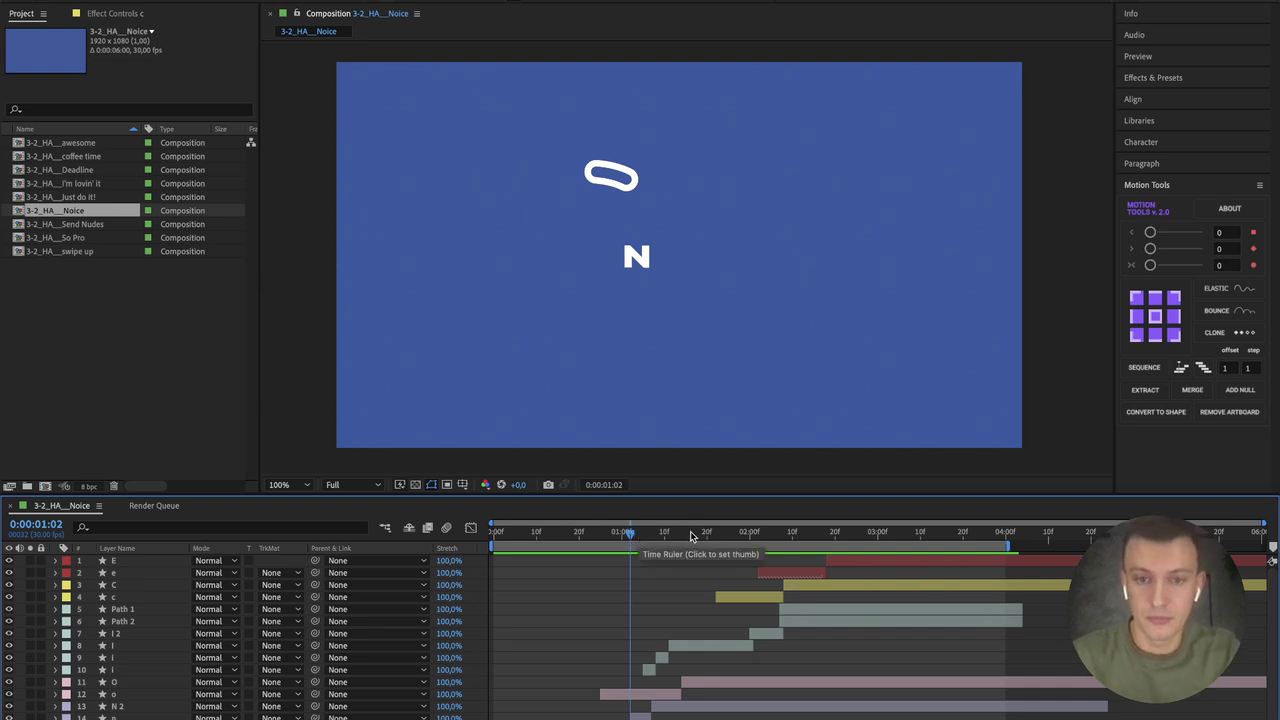
{"action": "left_click_drag", "start_coordinate": [690, 537], "coordinate": [555, 540]}
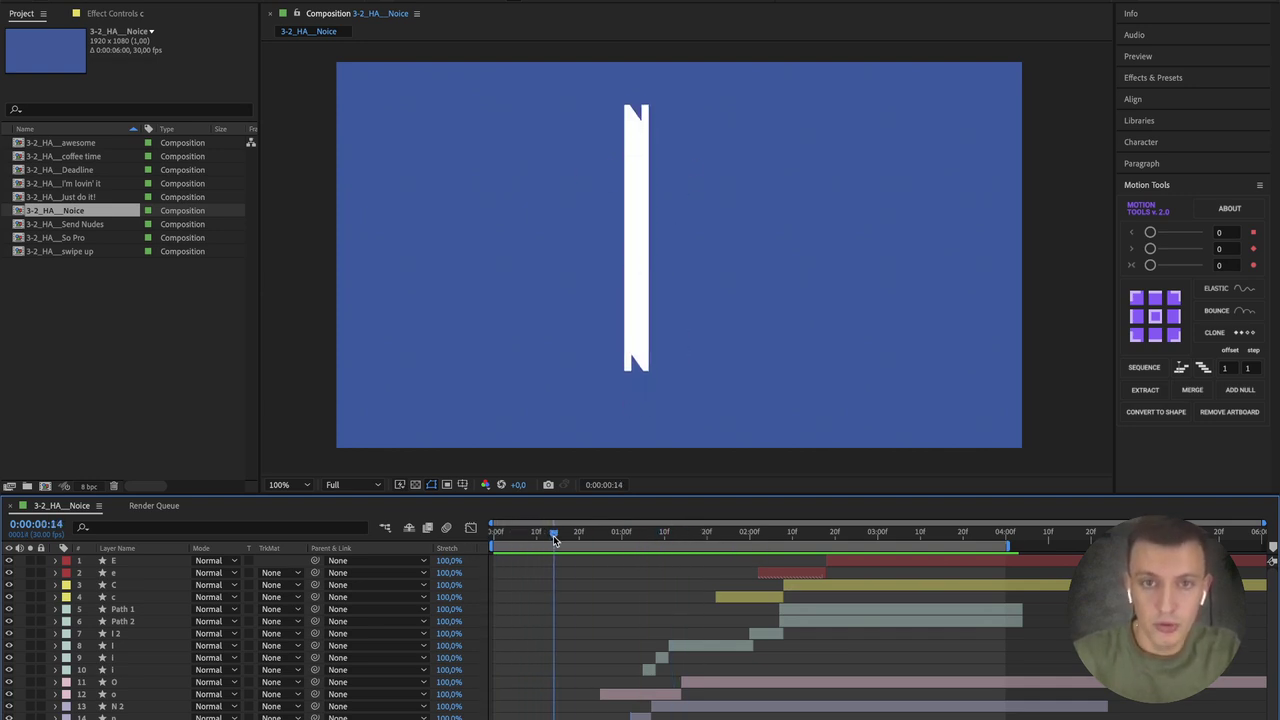
Step: Go to 0:00:00:28 with no layer selected and set the shape stroke color to white
{"action": "left_click", "coordinate": [641, 218]}
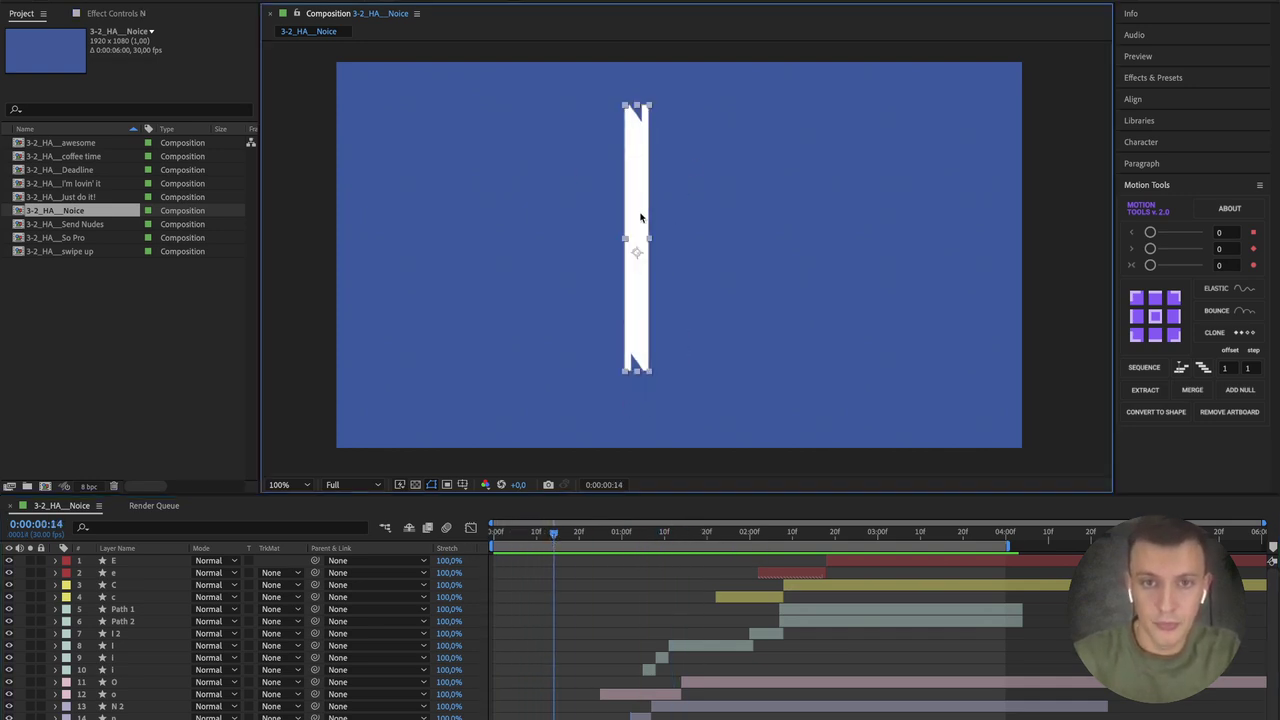
{"action": "left_click", "coordinate": [594, 580]}
{"action": "left_click_drag", "start_coordinate": [576, 538], "coordinate": [613, 537]}
{"action": "left_click", "coordinate": [501, 2]}
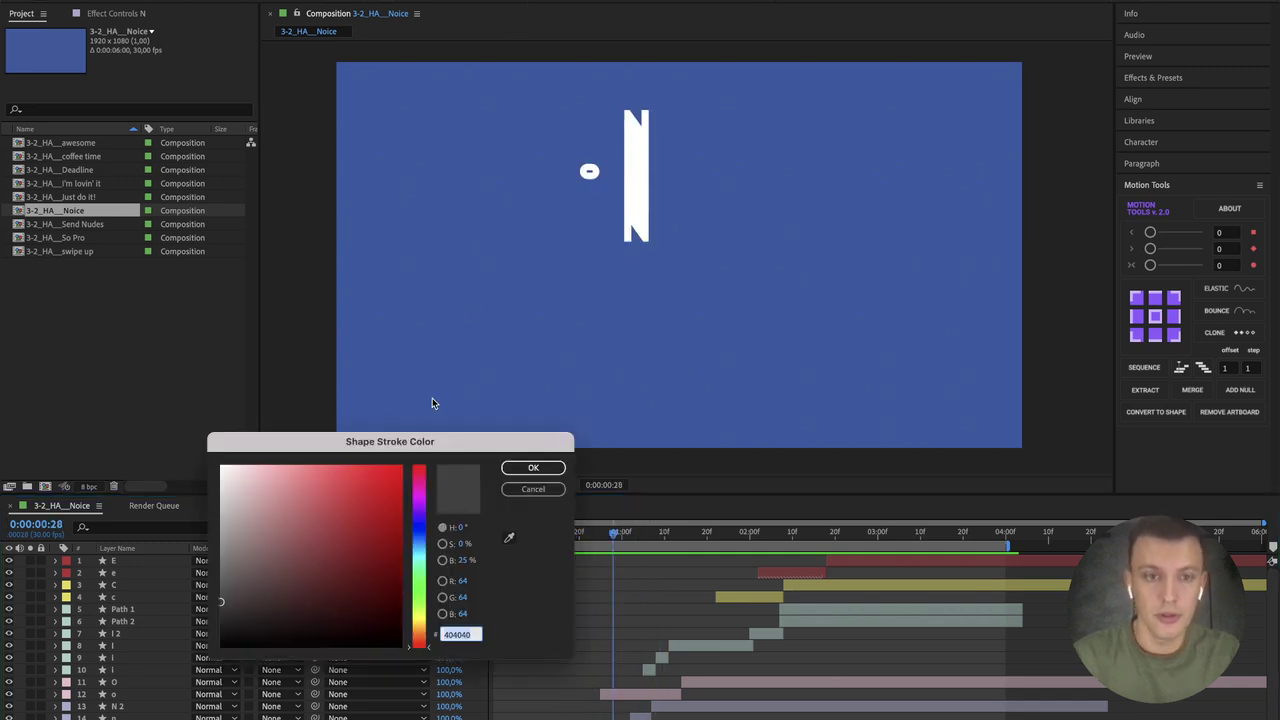
{"action": "left_click_drag", "start_coordinate": [221, 601], "coordinate": [219, 464]}
{"action": "left_click", "coordinate": [535, 467]}
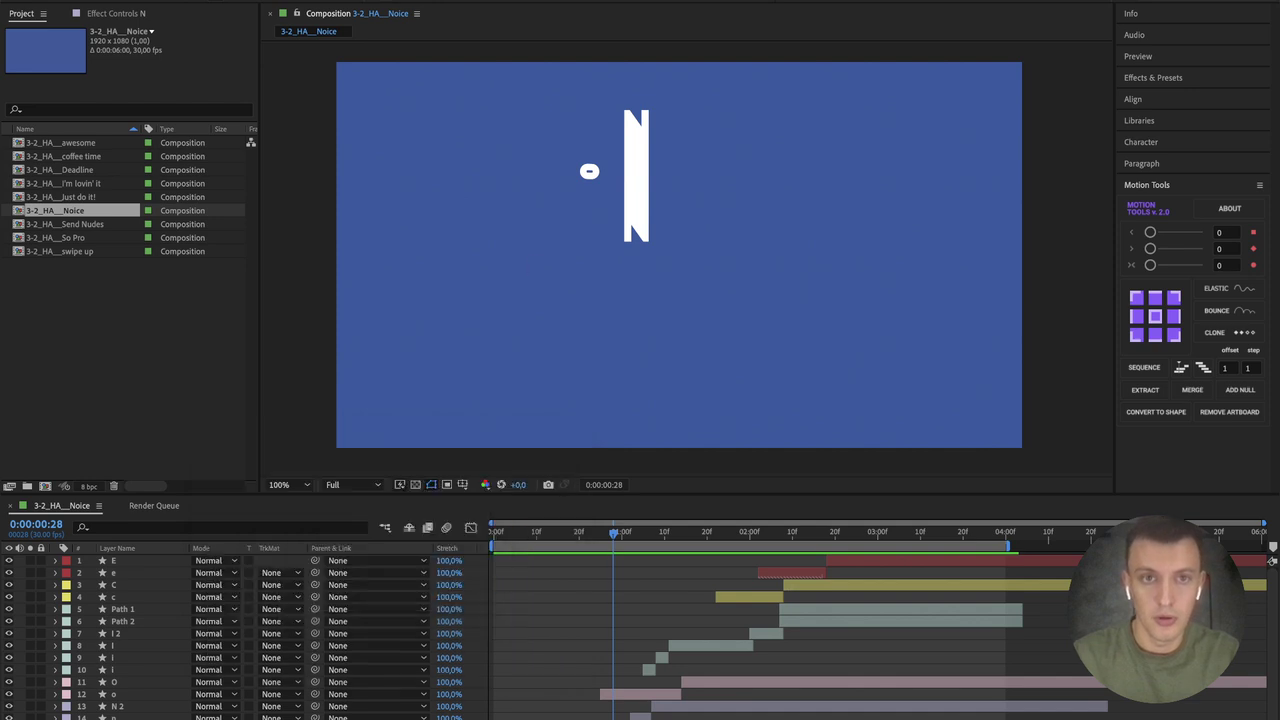
Step: Draw a curved path from the composition's lower left up through the stretched N to its top, with the fill set to None
{"action": "left_click", "coordinate": [540, 357]}
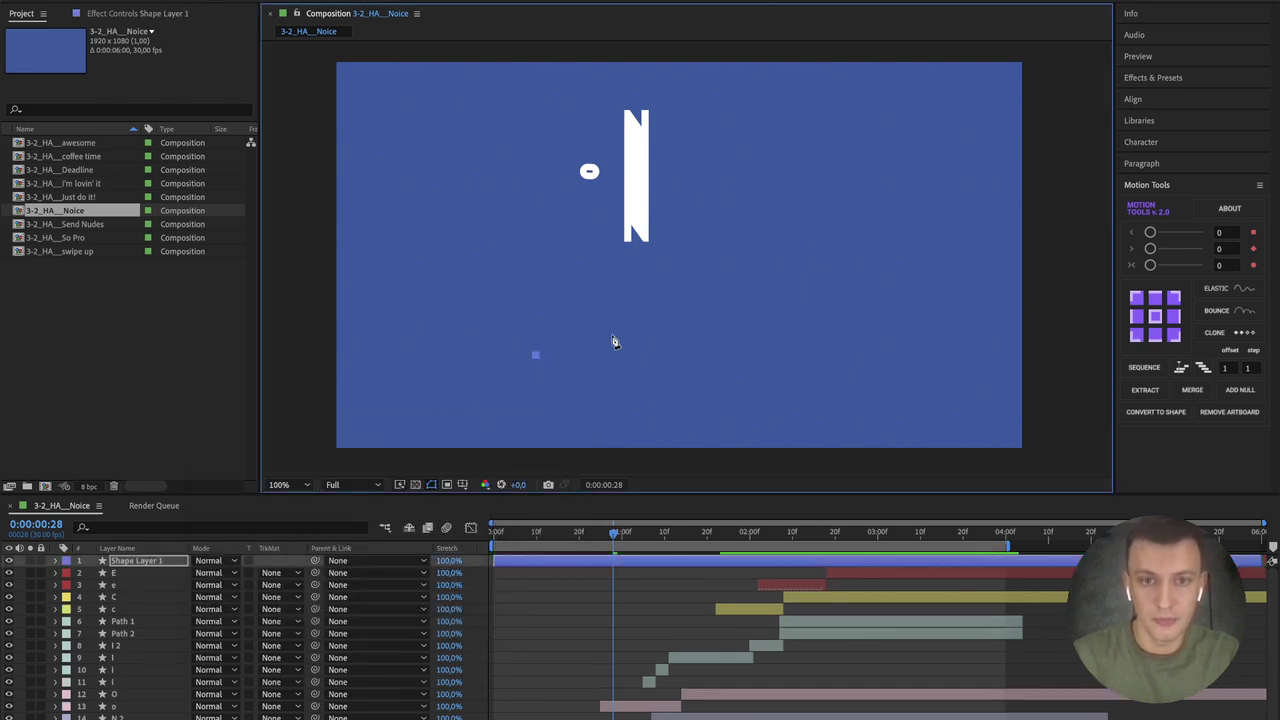
{"action": "left_click_drag", "start_coordinate": [637, 263], "coordinate": [637, 200]}
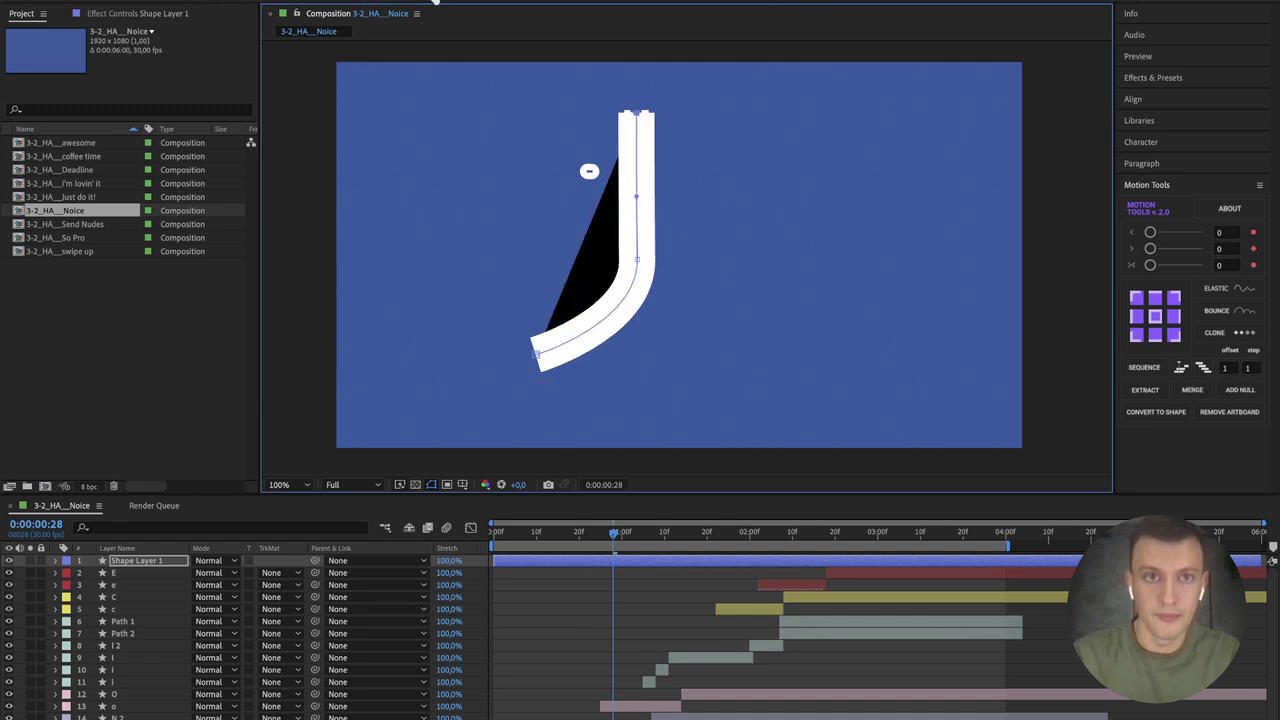
{"action": "left_click", "coordinate": [441, 2]}
{"action": "left_click", "coordinate": [569, 328]}
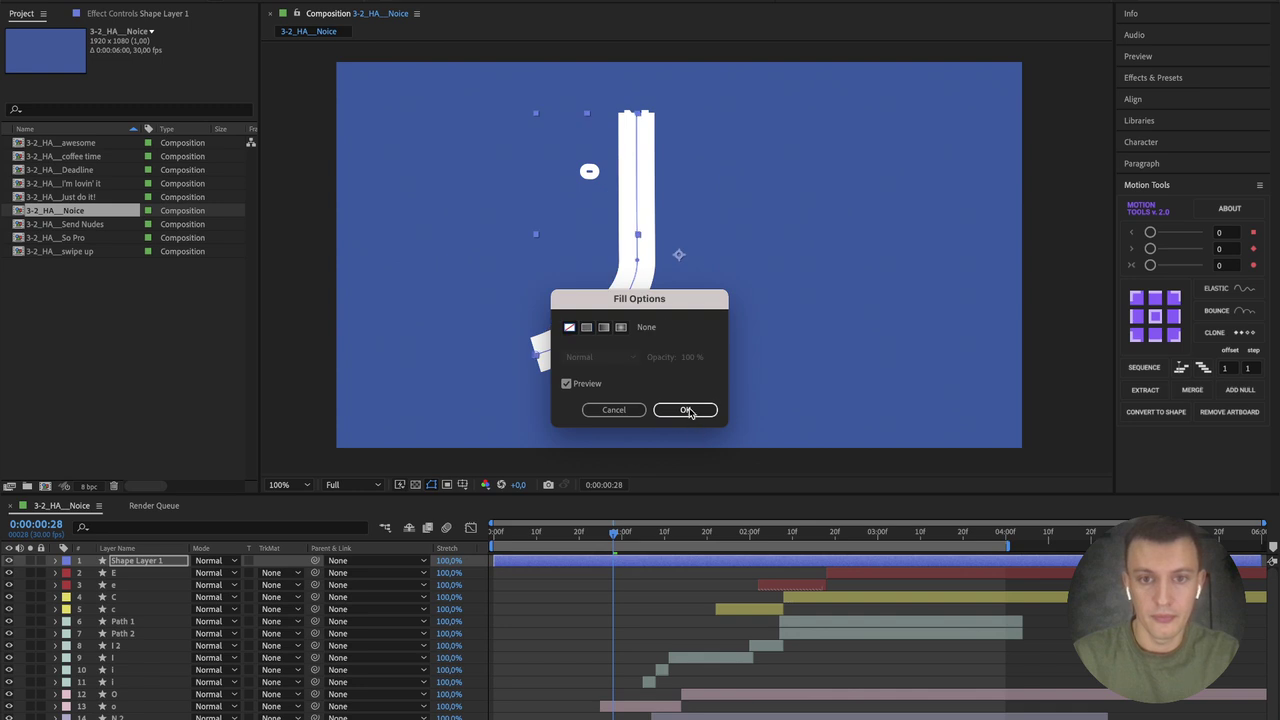
{"action": "left_click", "coordinate": [688, 411]}
Step: Lengthen the lower handle of the path's middle point straight down to round out the bend below the N
{"action": "left_click", "coordinate": [638, 262]}
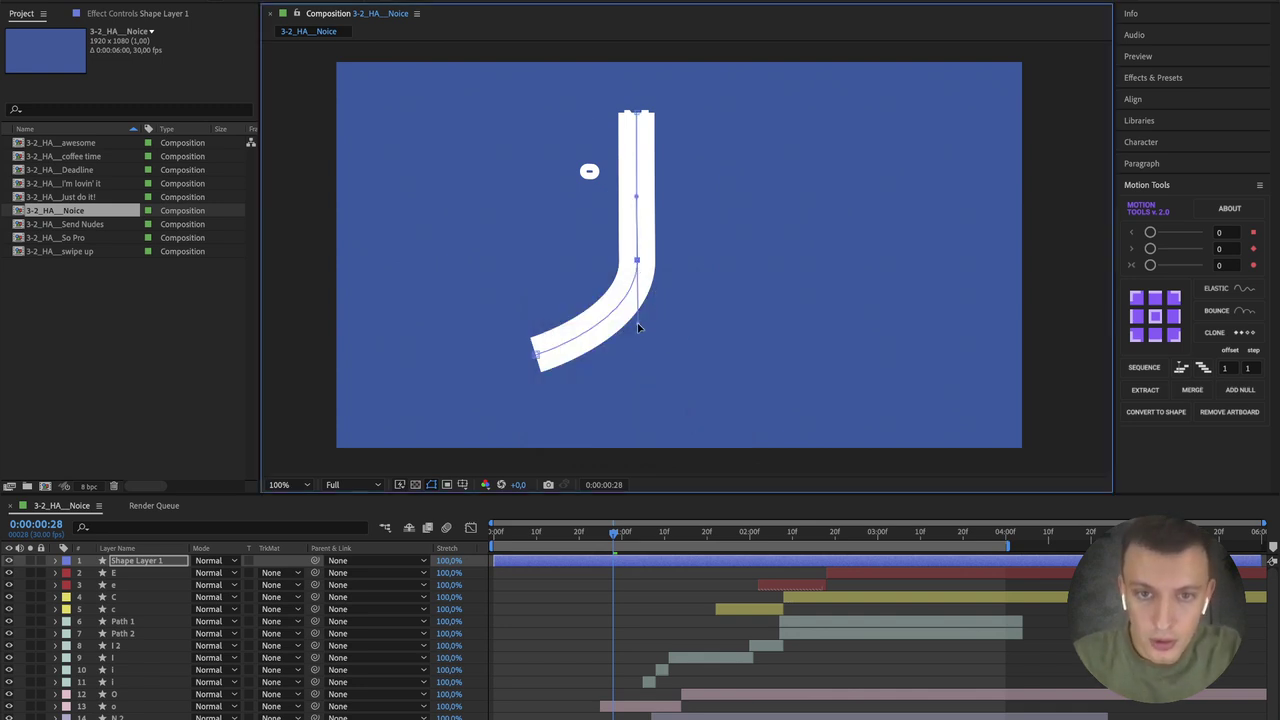
{"action": "scroll", "coordinate": [640, 328], "scroll_direction": "up", "scroll_amount": 2}
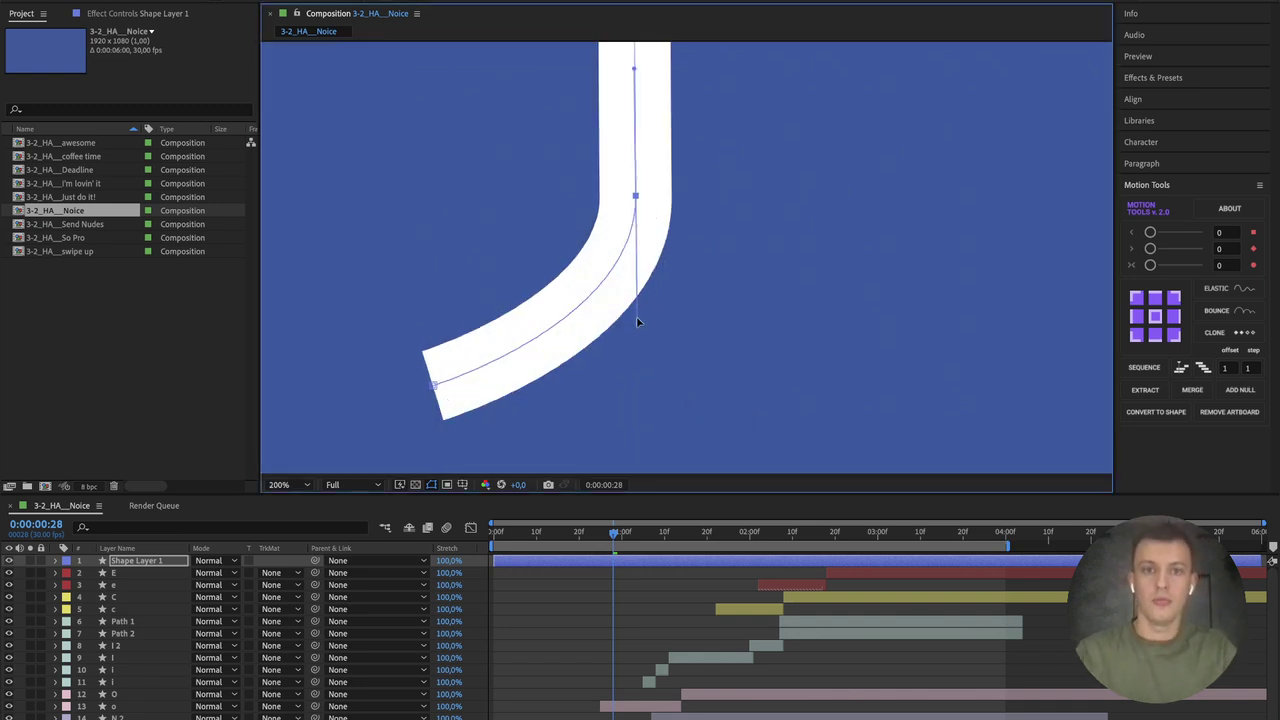
{"action": "left_click_drag", "start_coordinate": [638, 321], "coordinate": [634, 356]}
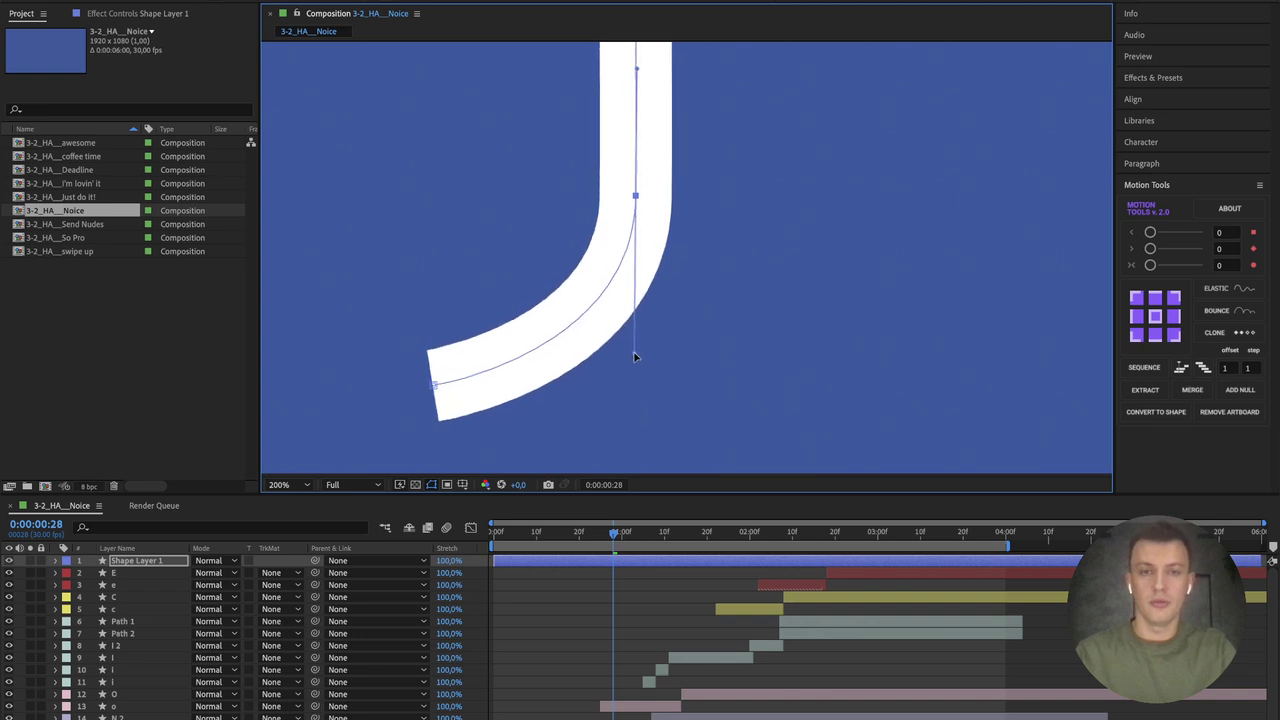
{"action": "scroll", "coordinate": [636, 224], "scroll_direction": "down", "scroll_amount": 4}
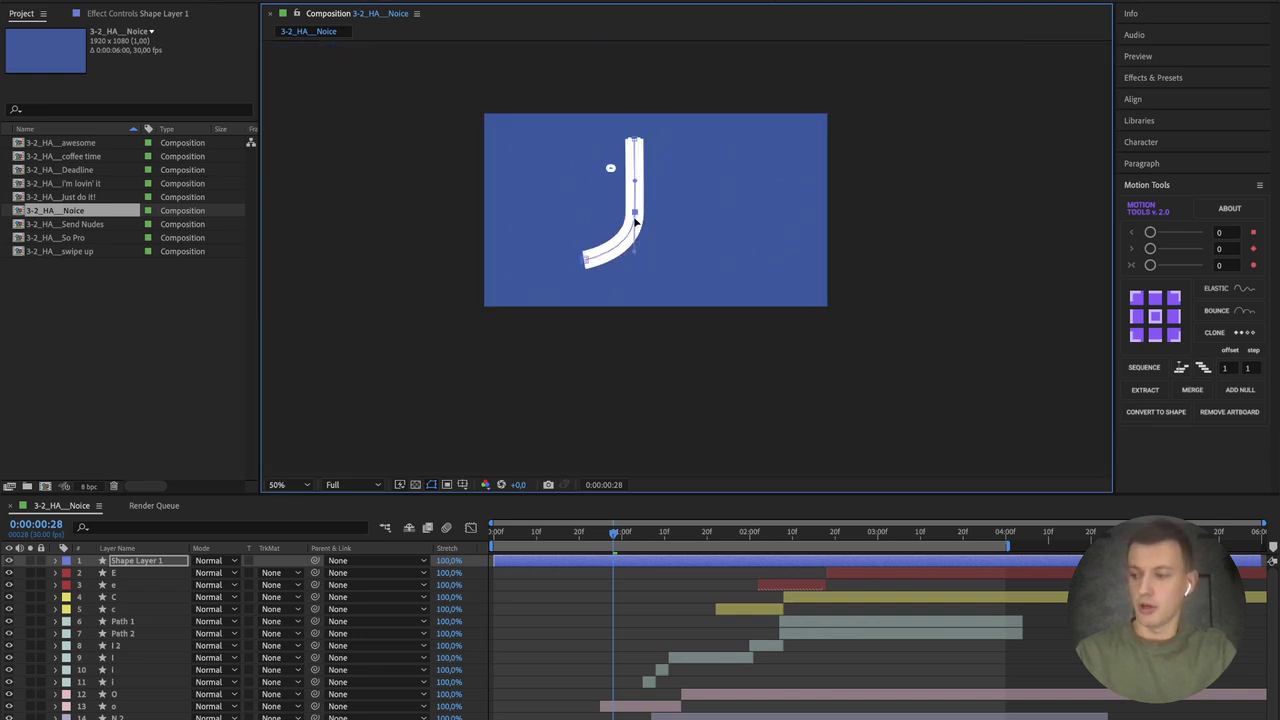
{"action": "scroll", "coordinate": [616, 160], "scroll_direction": "up", "scroll_amount": 4}
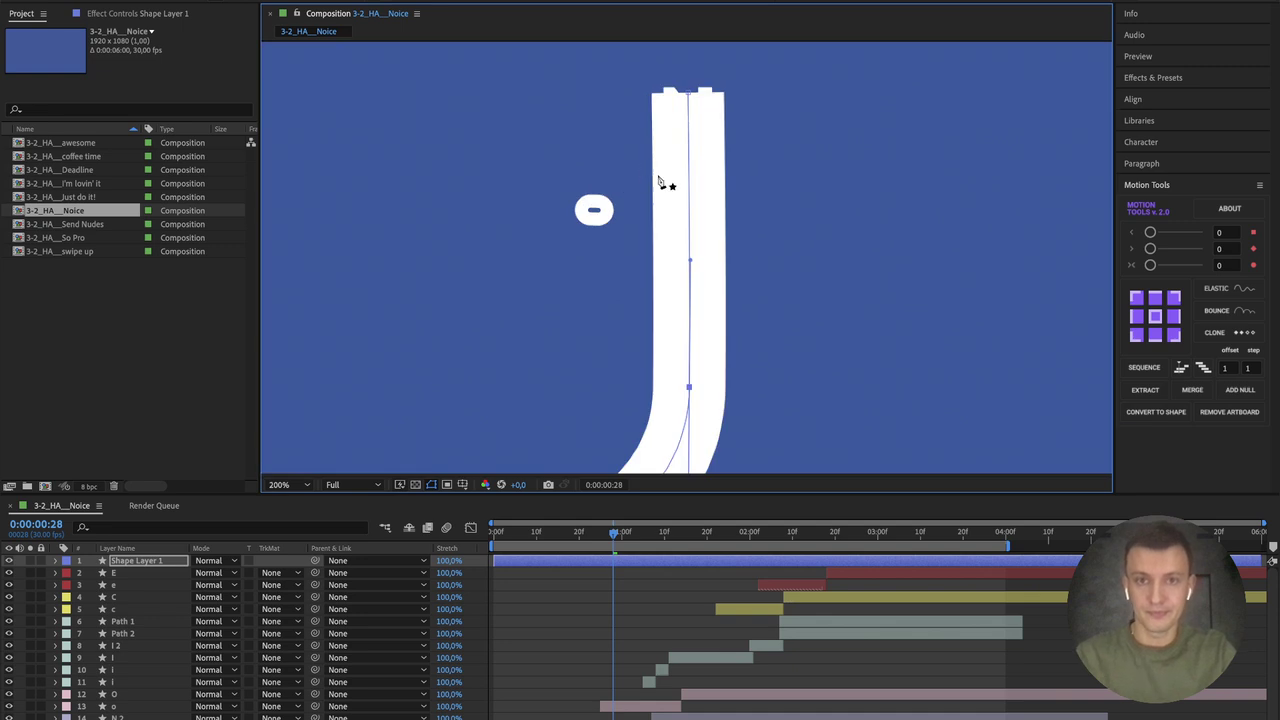
{"action": "scroll", "coordinate": [659, 181], "scroll_direction": "down", "scroll_amount": 2}
{"action": "scroll", "coordinate": [672, 150], "scroll_direction": "up", "scroll_amount": 2}
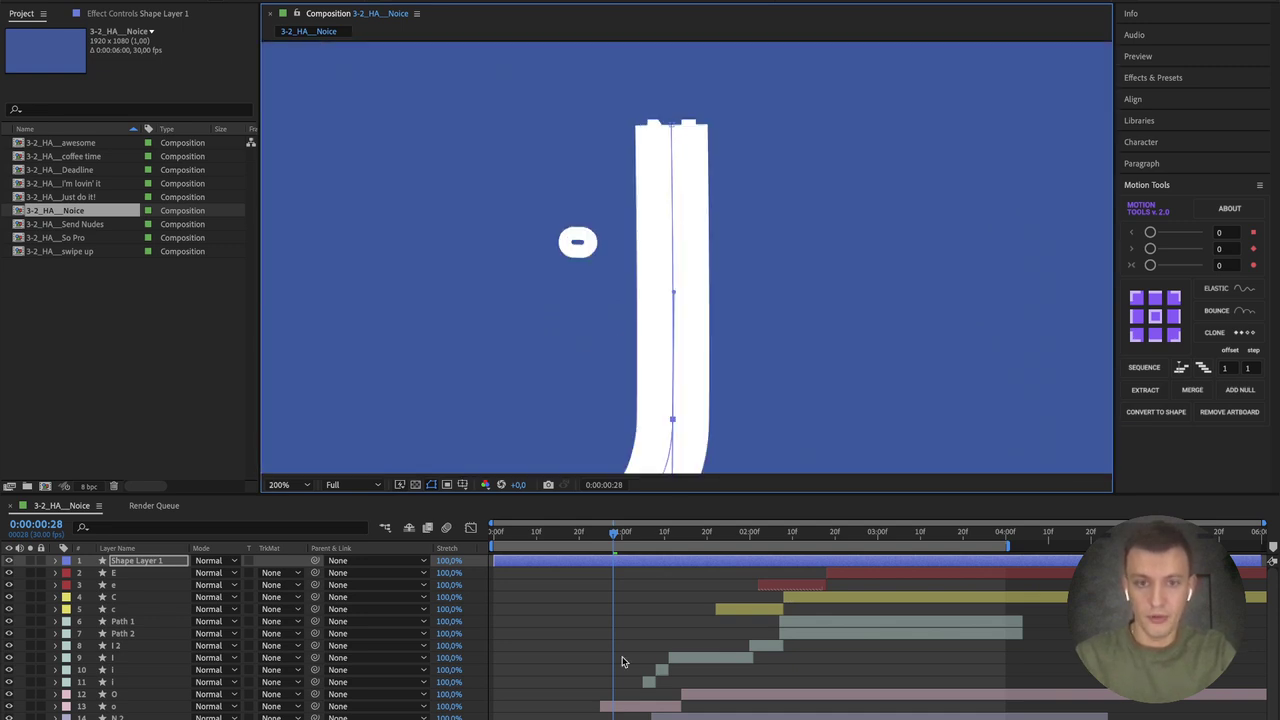
Step: Align the curved path with the N at 0:00:00:26 and narrow its stroke to the letter's width
{"action": "mouse_move", "coordinate": [625, 533]}
{"action": "left_mouse_down"}
{"action": "mouse_move", "coordinate": [535, 528]}
{"action": "mouse_move", "coordinate": [606, 531]}
{"action": "left_mouse_up"}
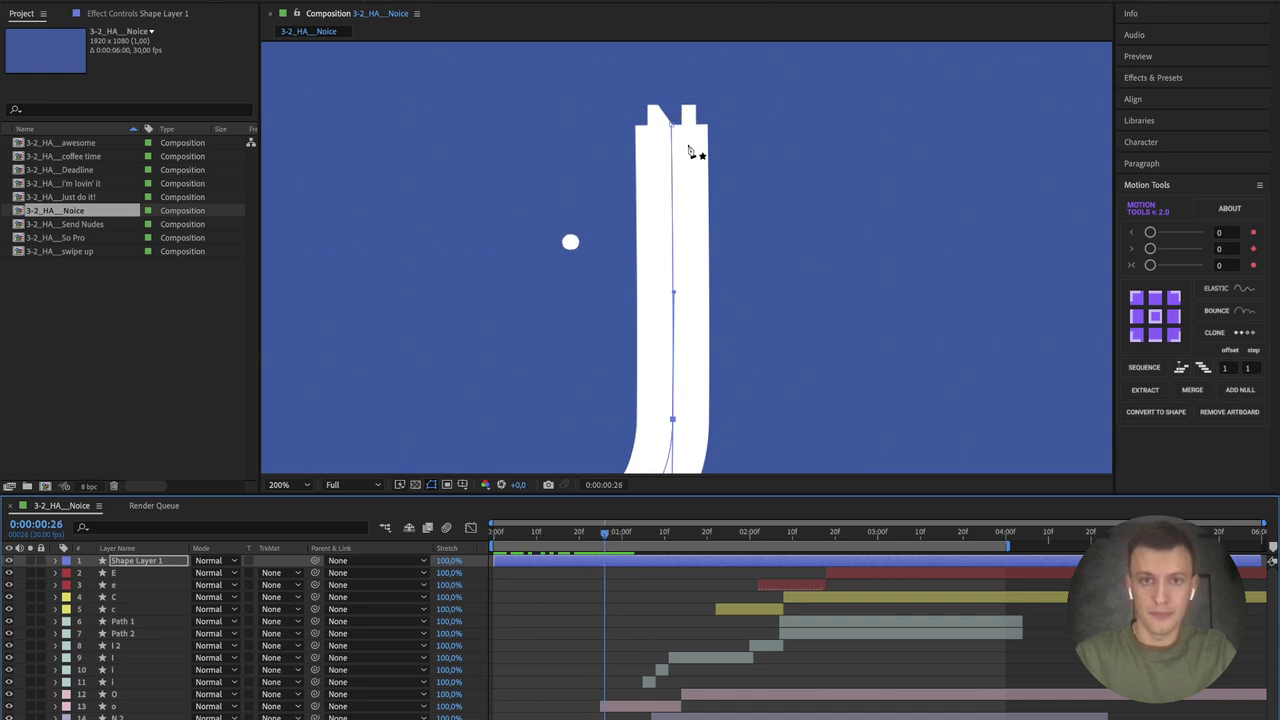
{"action": "left_click_drag", "start_coordinate": [675, 128], "coordinate": [677, 128]}
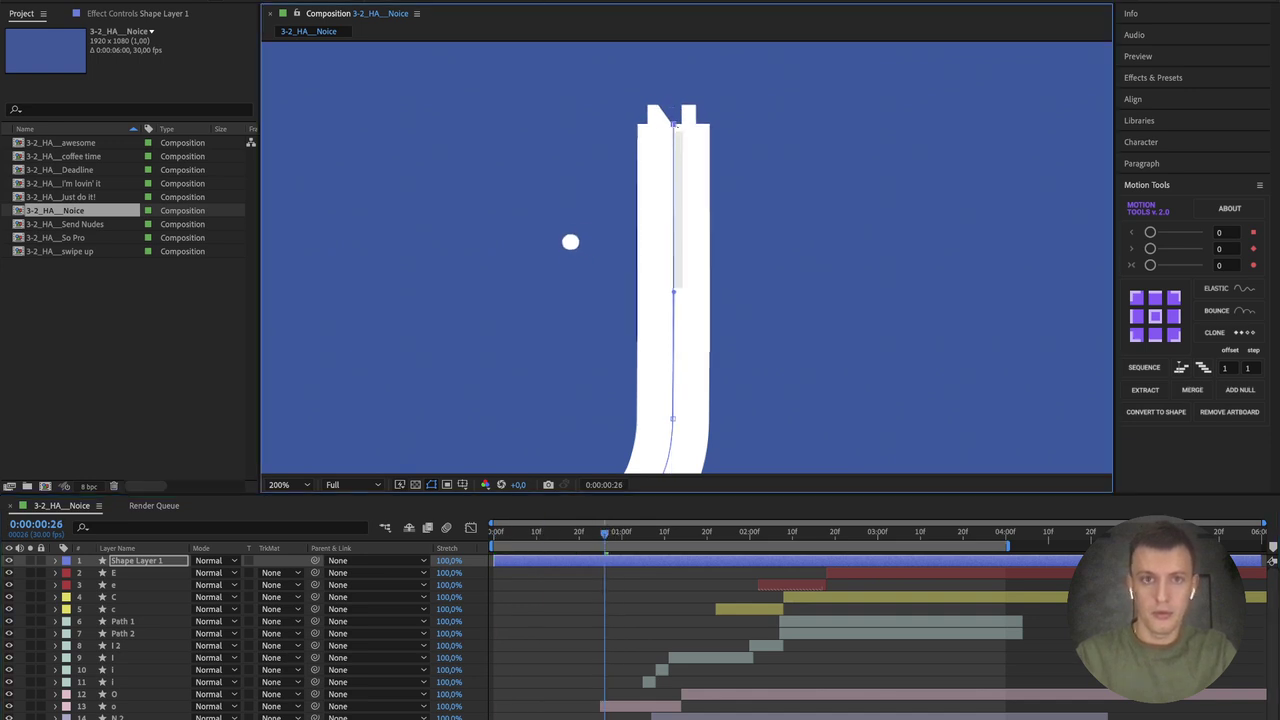
{"action": "left_click", "coordinate": [757, 407]}
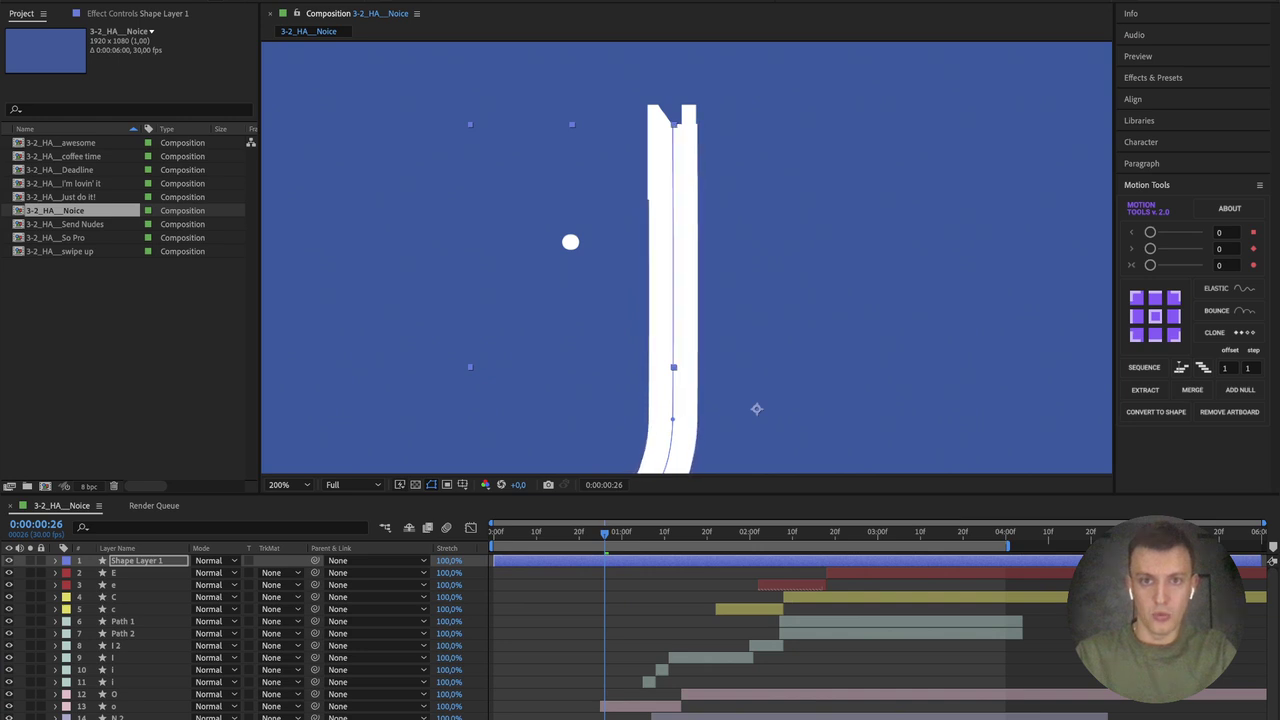
{"action": "left_click", "coordinate": [554, 562]}
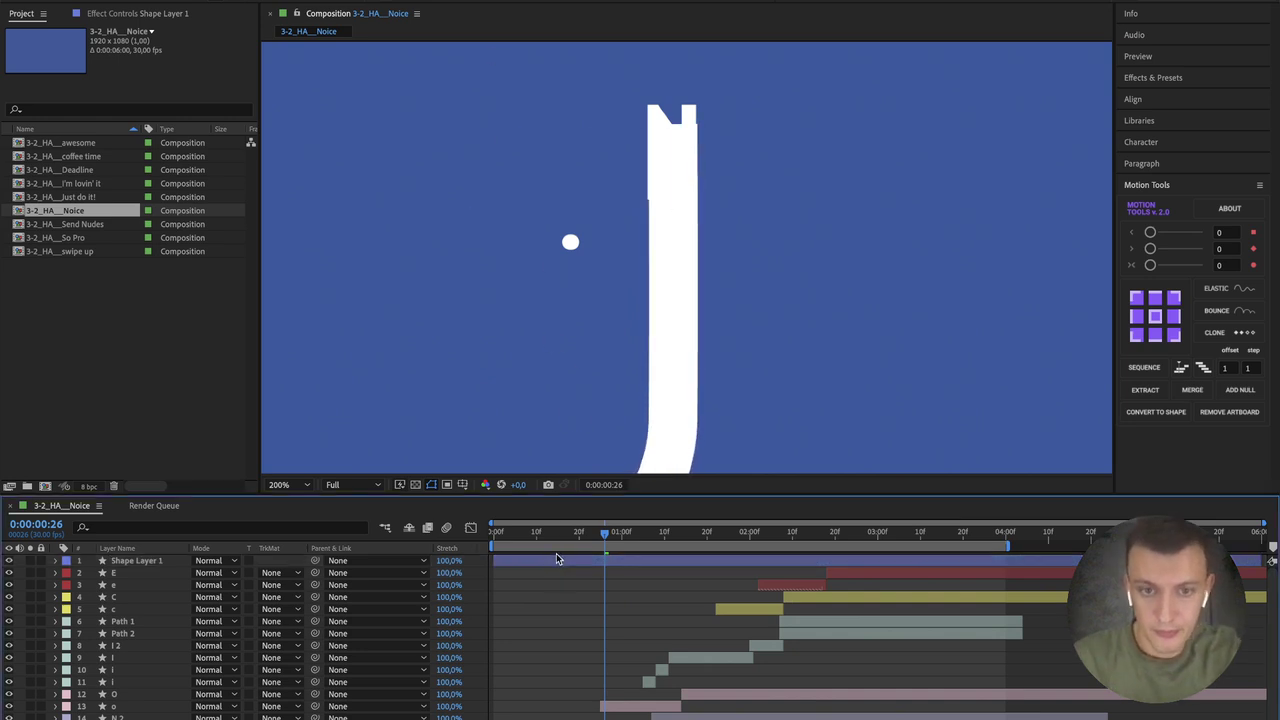
{"action": "left_click", "coordinate": [557, 560]}
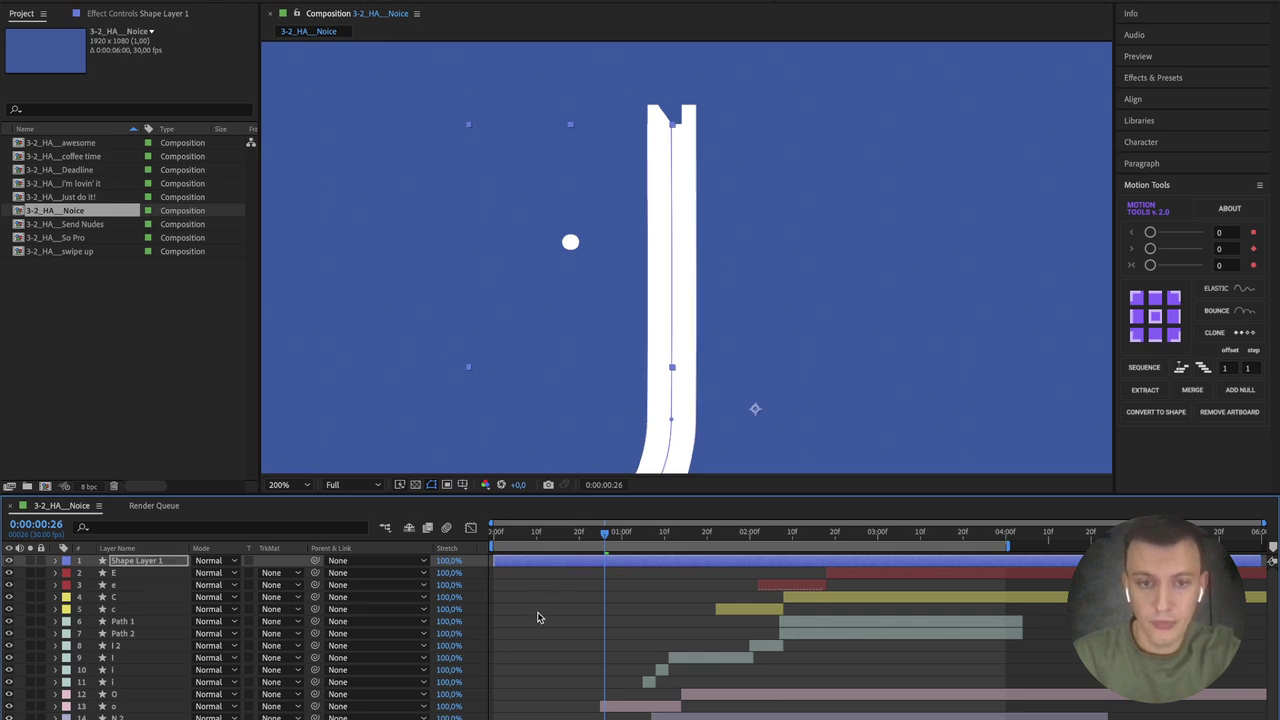
Step: Hide the curved shape layer and review the N's straight stretch from 0:00:00:26 back to 0:00:00:12
{"action": "left_click", "coordinate": [537, 617]}
{"action": "key", "text": "comma"}
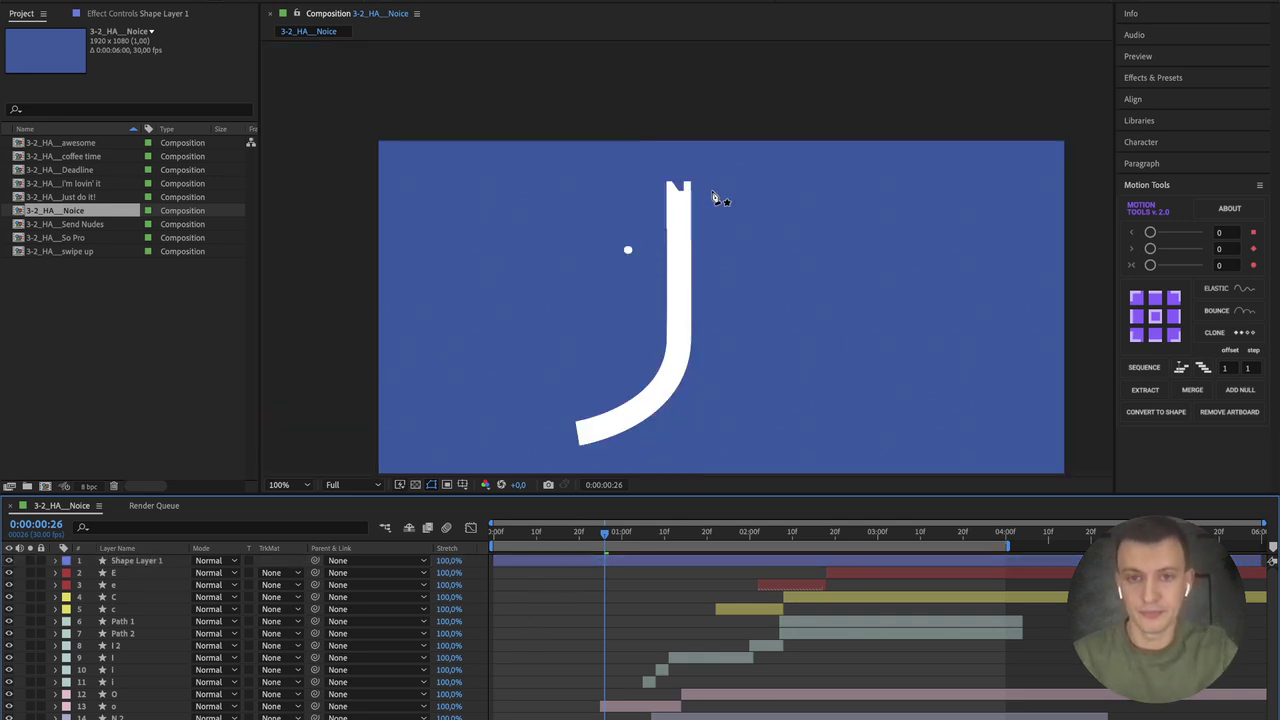
{"action": "left_click_drag", "start_coordinate": [674, 334], "coordinate": [662, 280]}
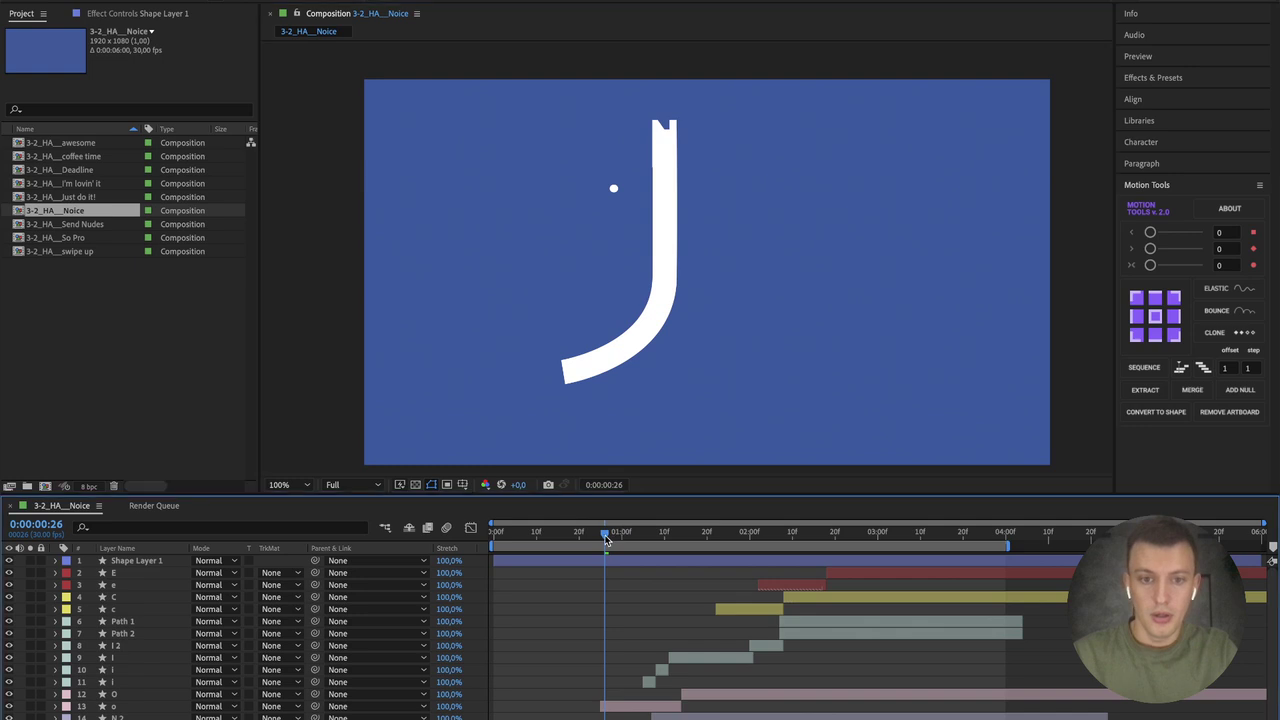
{"action": "left_click_drag", "start_coordinate": [605, 538], "coordinate": [545, 538]}
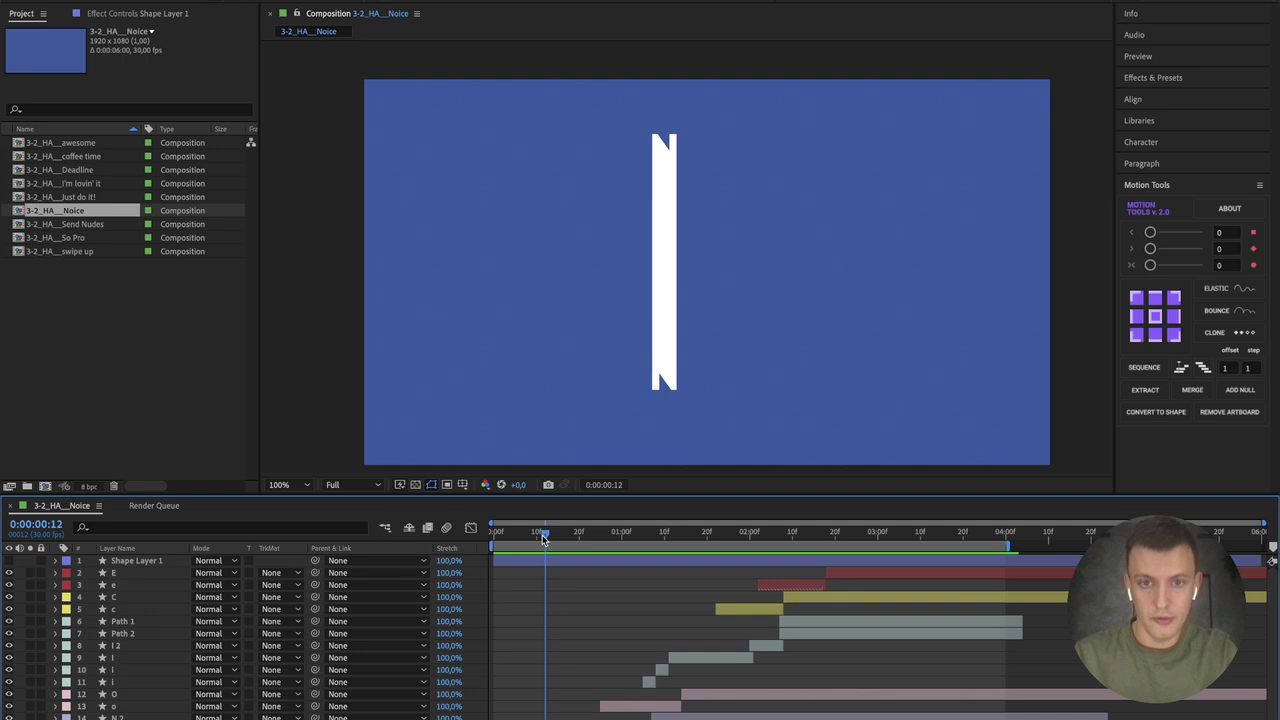
{"action": "left_click", "coordinate": [533, 562]}
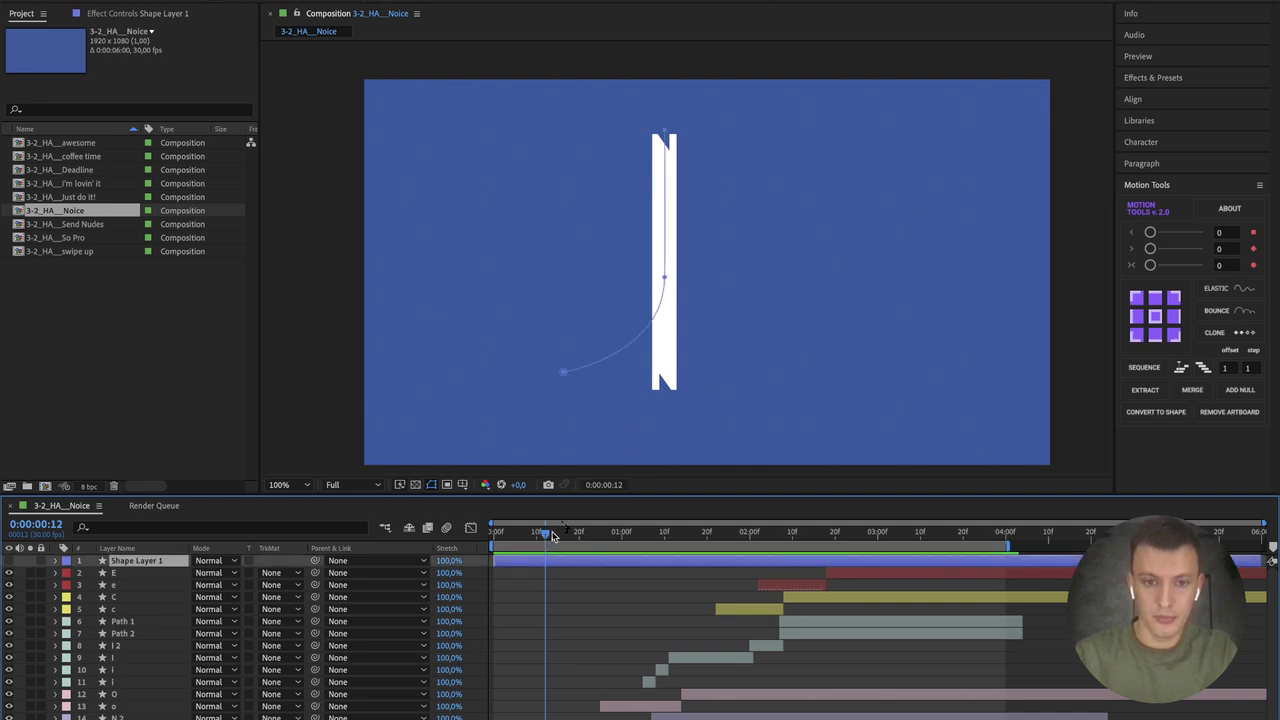
Step: Reveal the N layer's Path keyframes and examine how the letter moves between 0:00:00:12 and 0:00:01:10
{"action": "scroll", "coordinate": [556, 580], "scroll_direction": "down", "scroll_amount": 3}
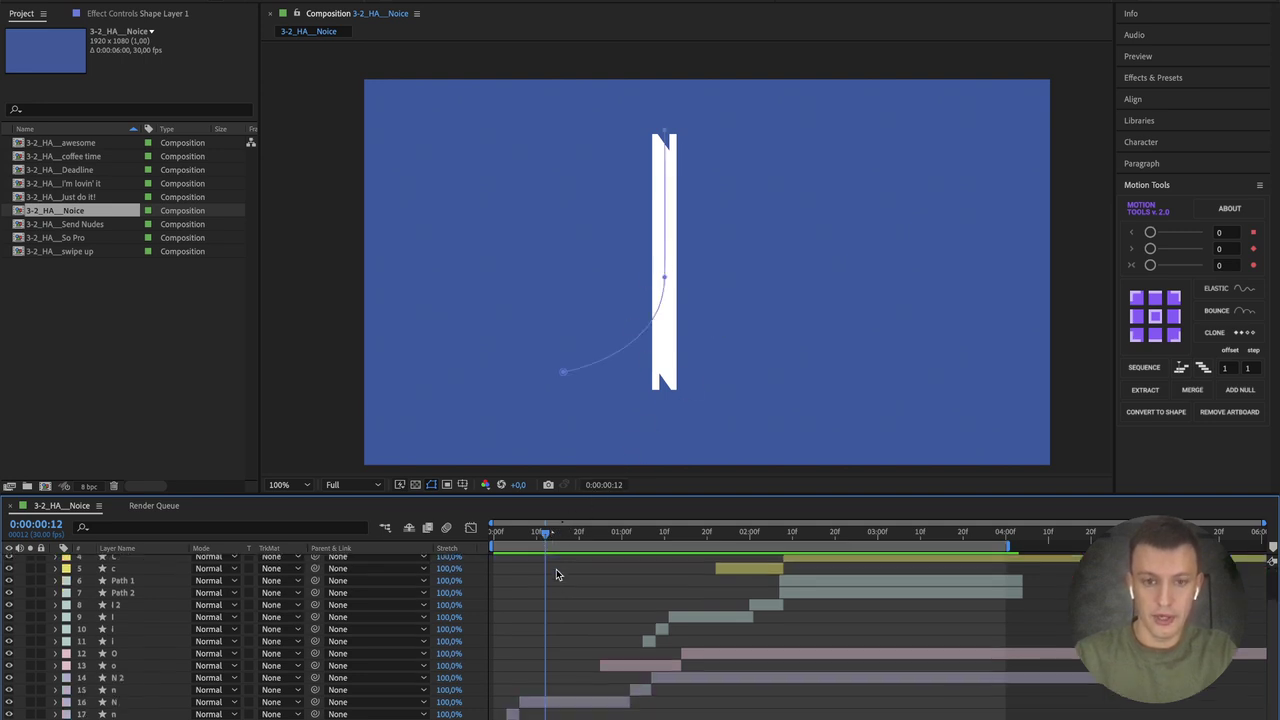
{"action": "left_click", "coordinate": [113, 703]}
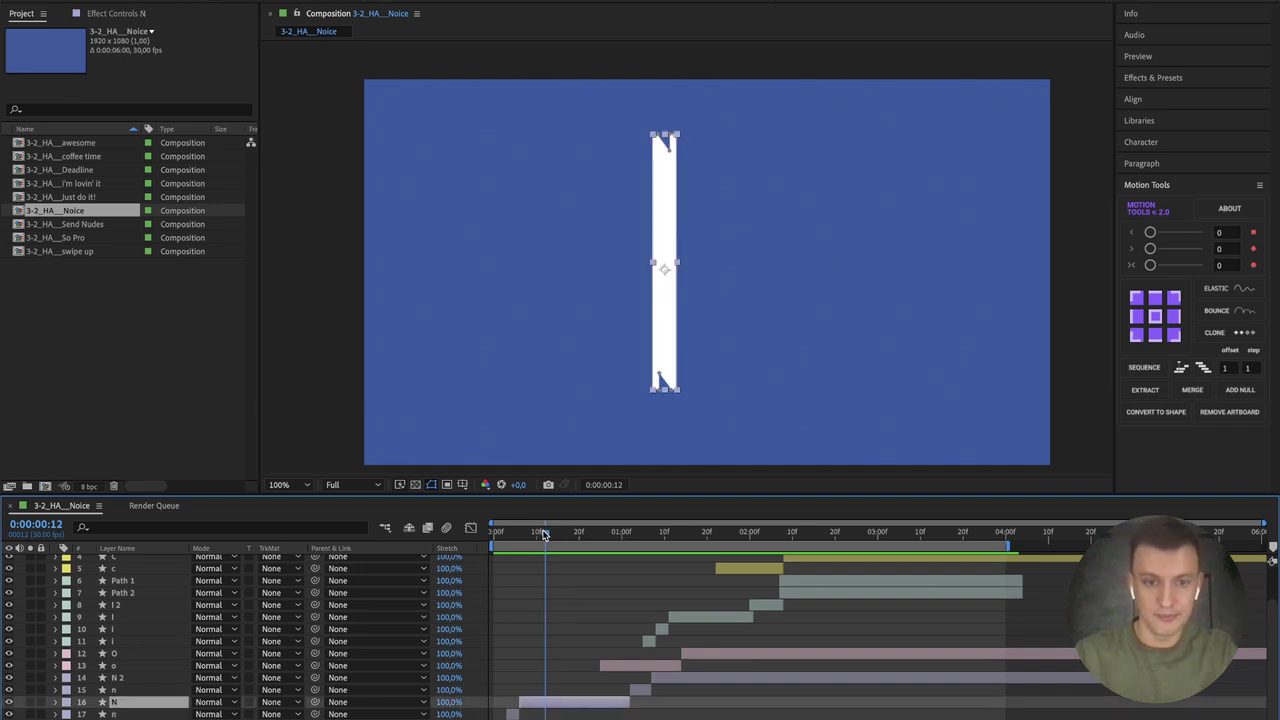
{"action": "left_click_drag", "start_coordinate": [543, 534], "coordinate": [577, 535]}
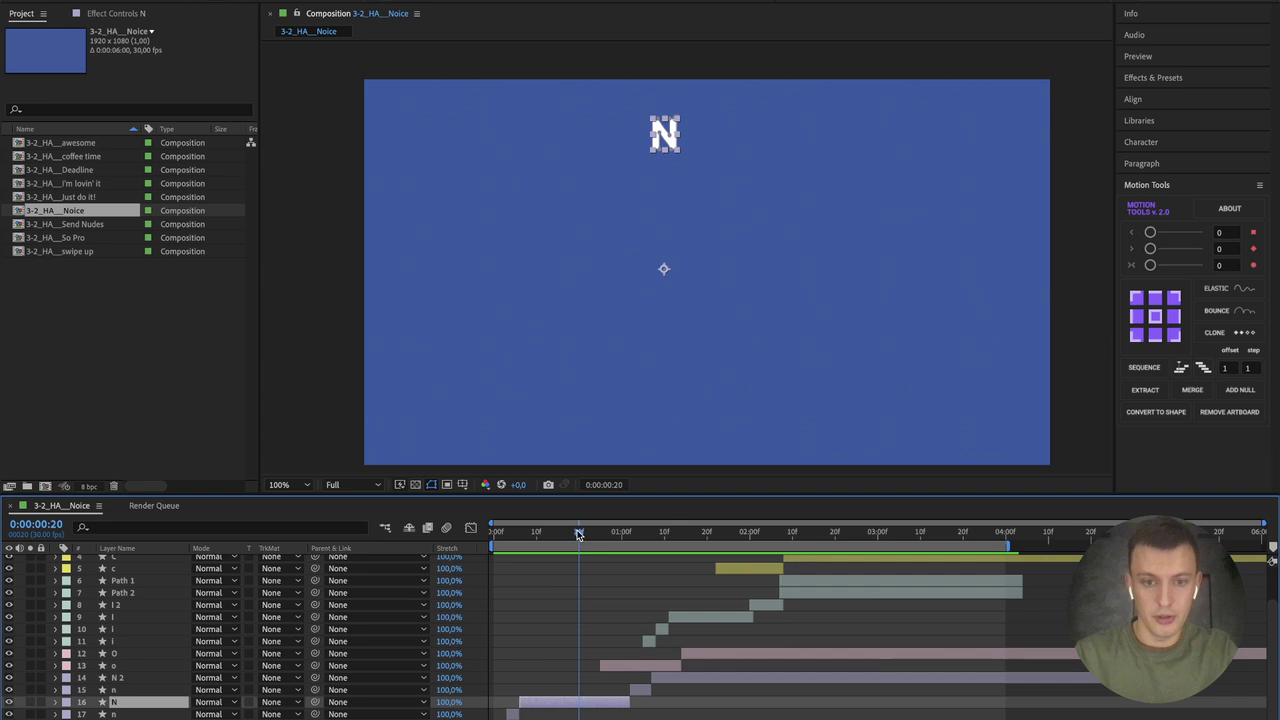
{"action": "key", "text": "u"}
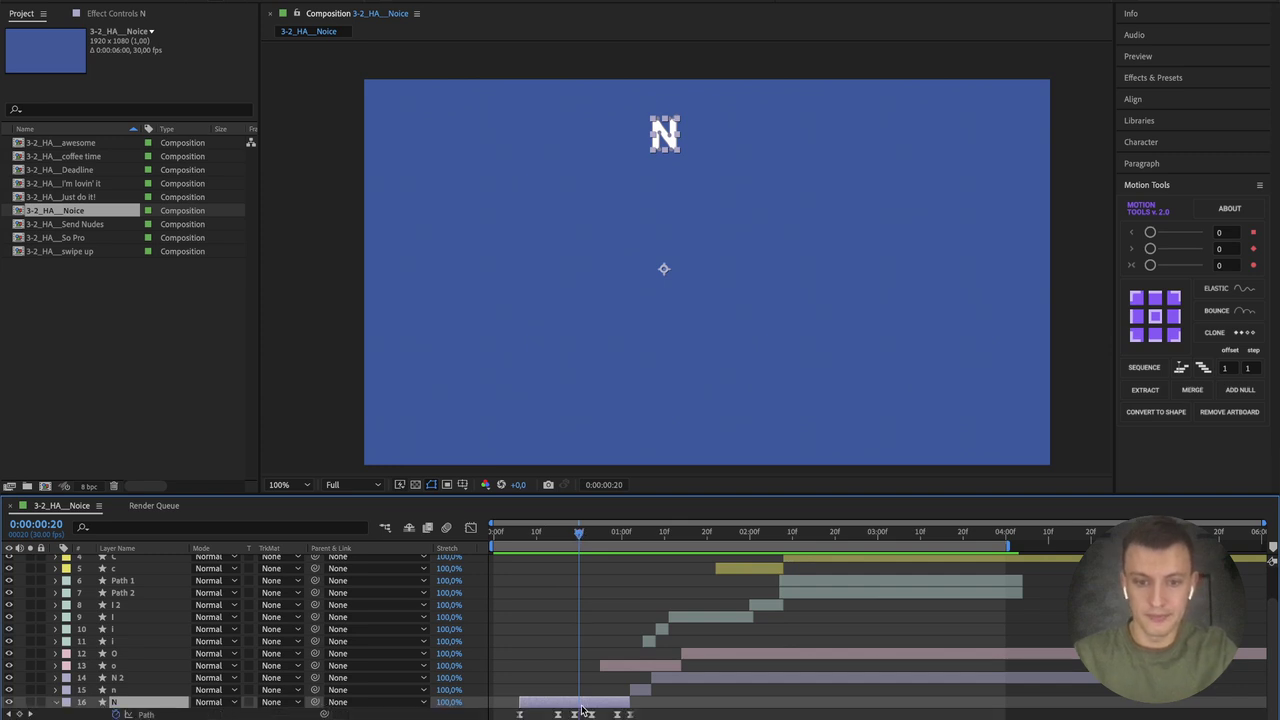
{"action": "mouse_move", "coordinate": [580, 535]}
{"action": "left_mouse_down"}
{"action": "mouse_move", "coordinate": [591, 534]}
{"action": "mouse_move", "coordinate": [576, 537]}
{"action": "left_mouse_up"}
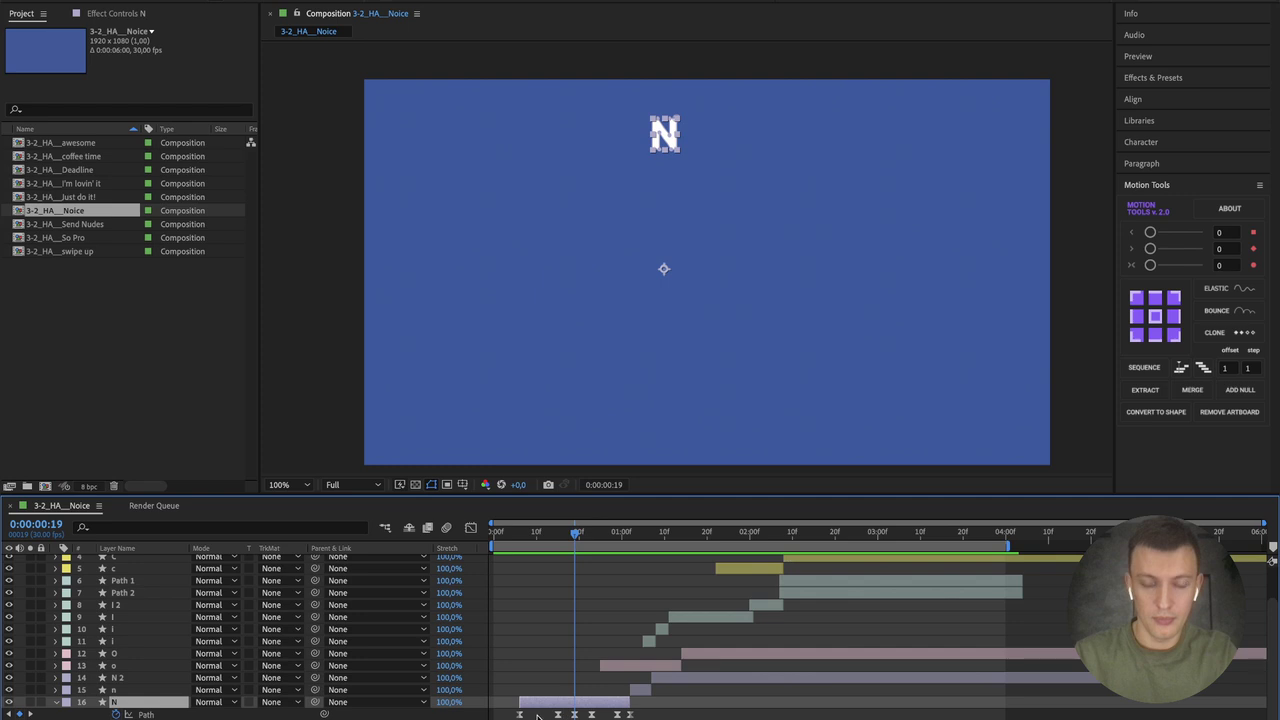
{"action": "left_click", "coordinate": [538, 716]}
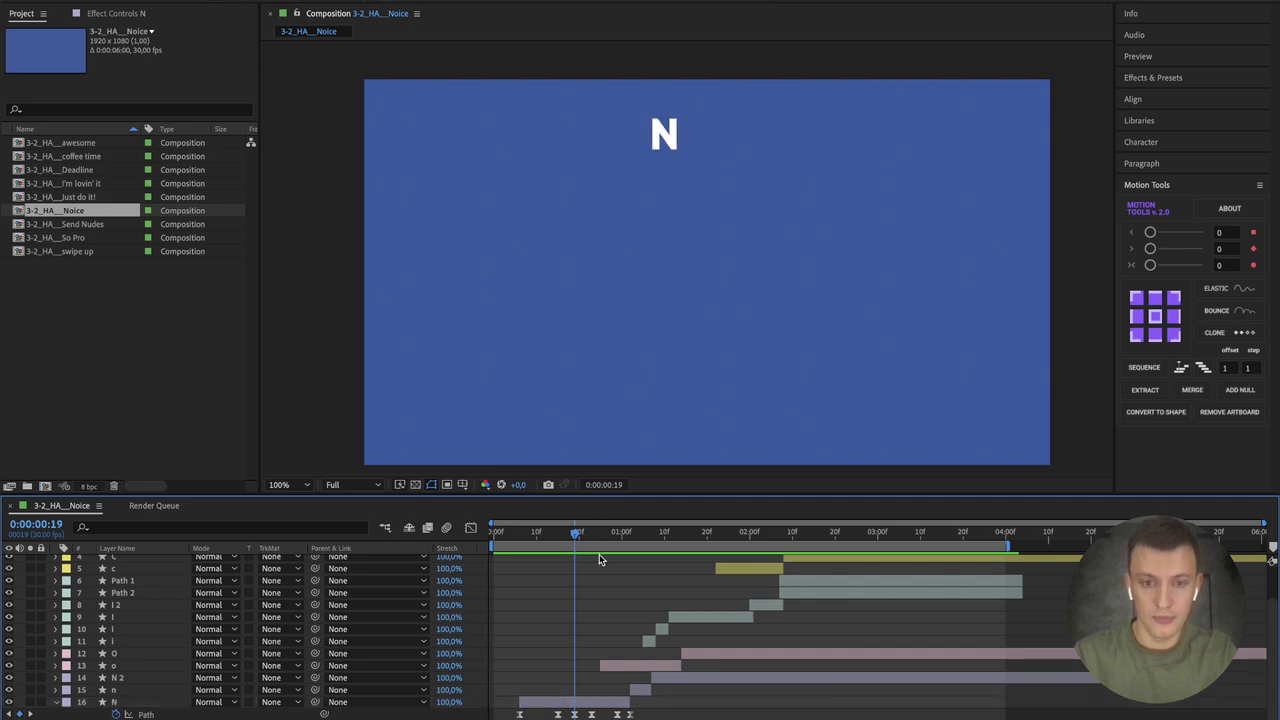
{"action": "mouse_move", "coordinate": [570, 538]}
{"action": "left_mouse_down"}
{"action": "mouse_move", "coordinate": [494, 536]}
{"action": "mouse_move", "coordinate": [791, 532]}
{"action": "mouse_move", "coordinate": [531, 536]}
{"action": "mouse_move", "coordinate": [583, 536]}
{"action": "left_mouse_up"}
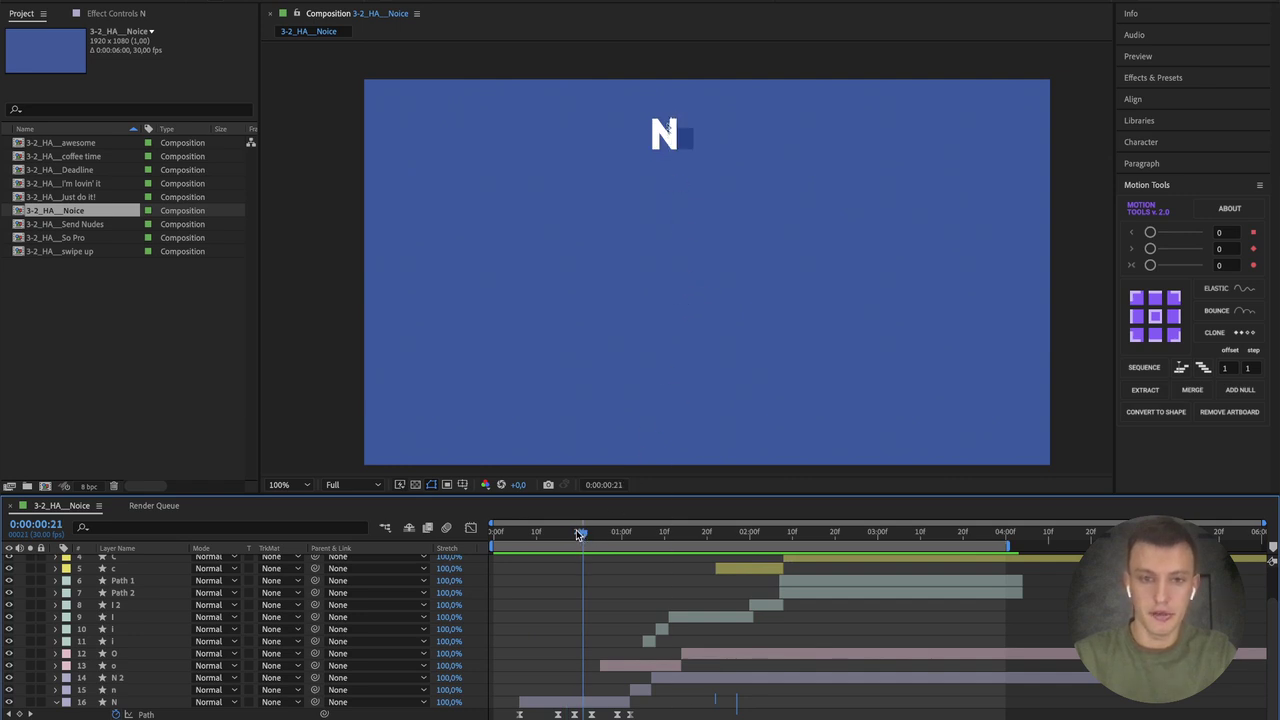
{"action": "left_click_drag", "start_coordinate": [580, 535], "coordinate": [655, 482]}
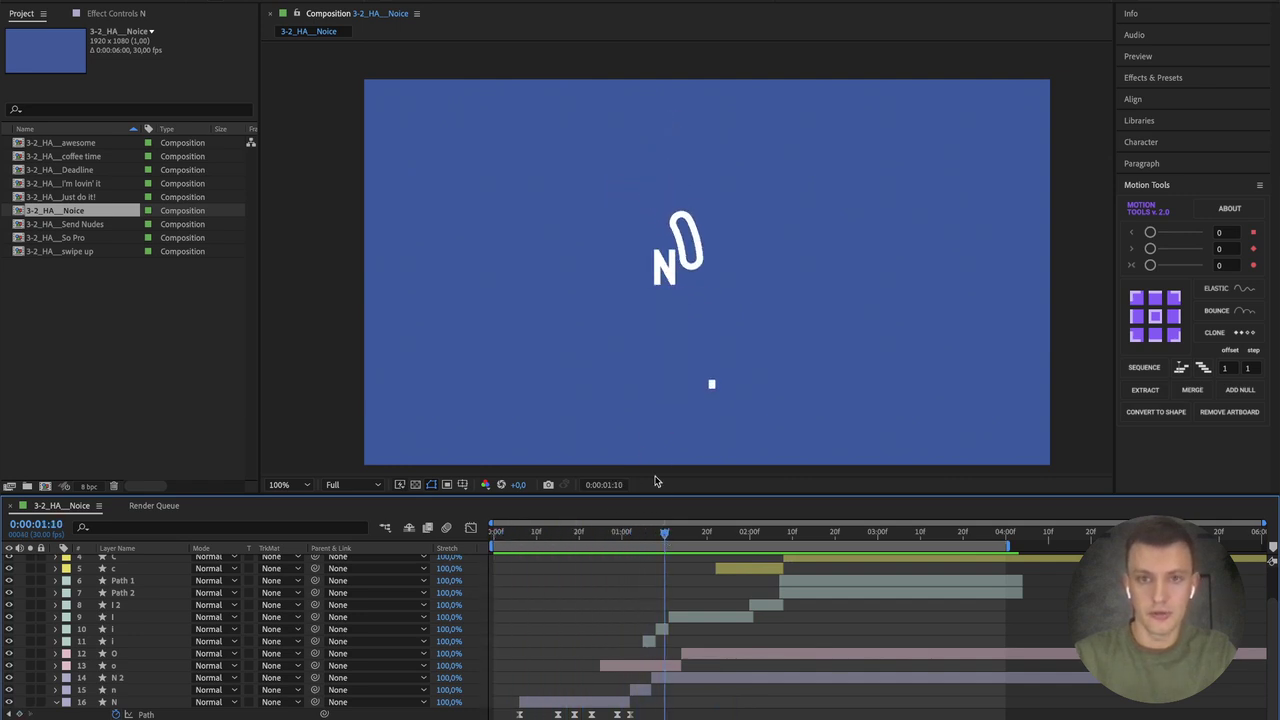
{"action": "left_click_drag", "start_coordinate": [664, 537], "coordinate": [619, 545]}
{"action": "scroll", "coordinate": [548, 652], "scroll_direction": "up", "scroll_amount": 2}
{"action": "scroll", "coordinate": [625, 598], "scroll_direction": "down", "scroll_amount": 2}
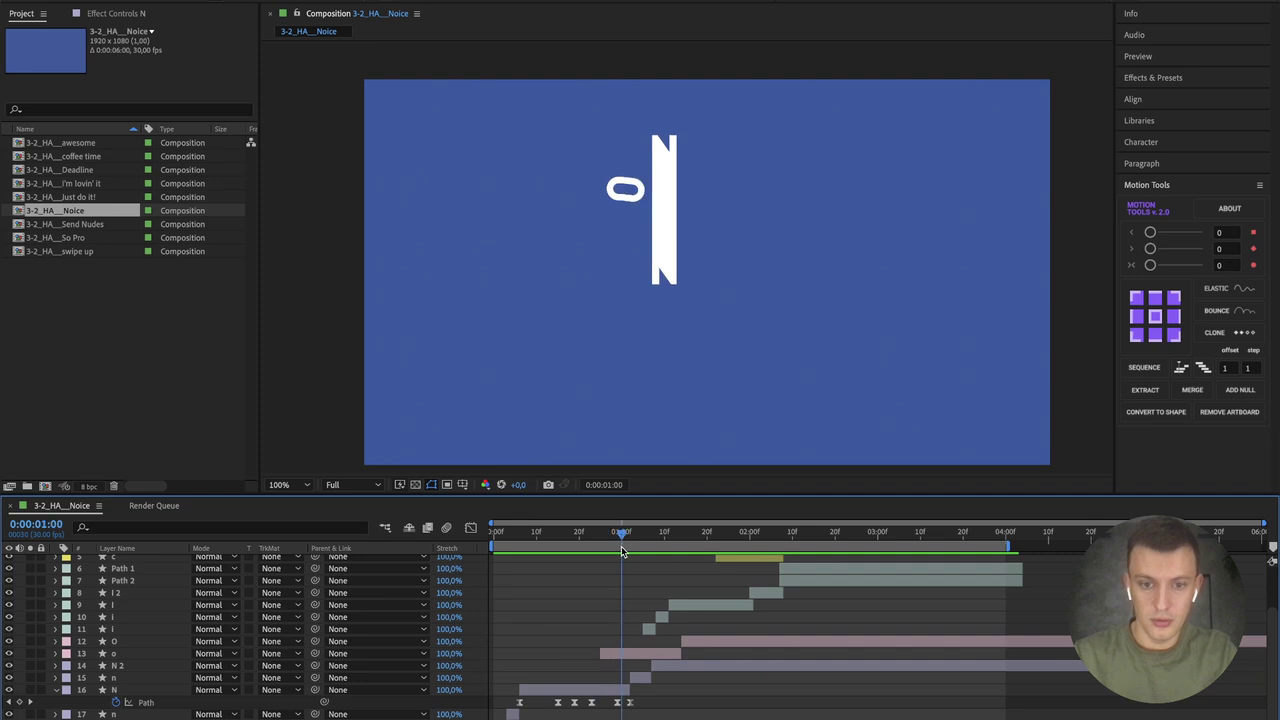
{"action": "left_click", "coordinate": [620, 691]}
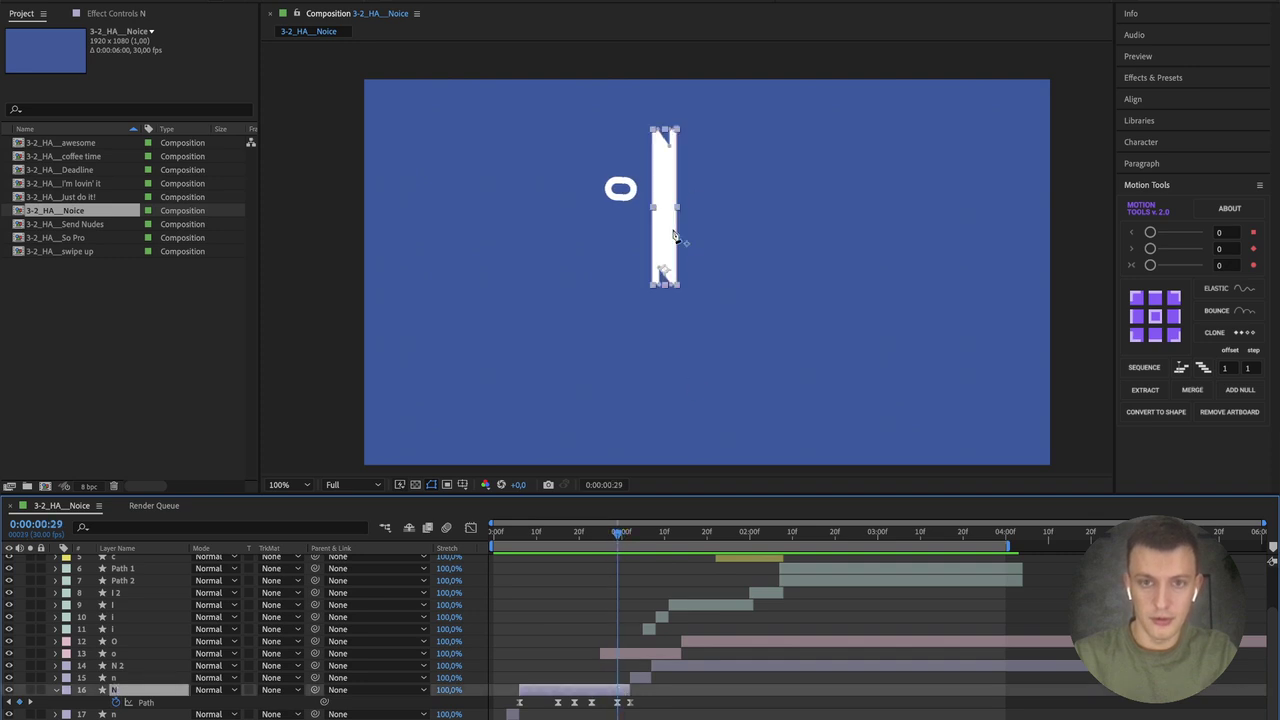
Step: Split the N 2 layer at 0:00:02:20 and fit the split-off piece from 0:00:00:23 to about 0:00:01:02
{"action": "left_click_drag", "start_coordinate": [625, 543], "coordinate": [837, 596]}
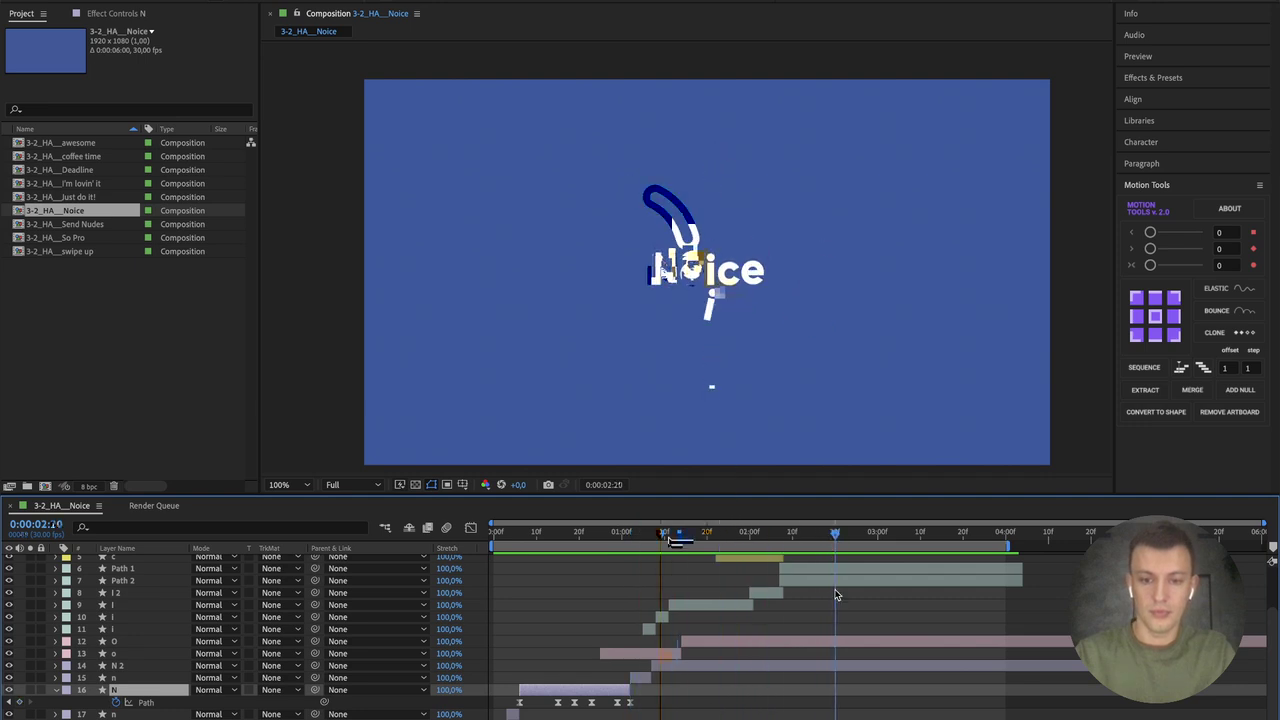
{"action": "left_click", "coordinate": [820, 668]}
{"action": "key", "text": "ctrl+shift+d"}
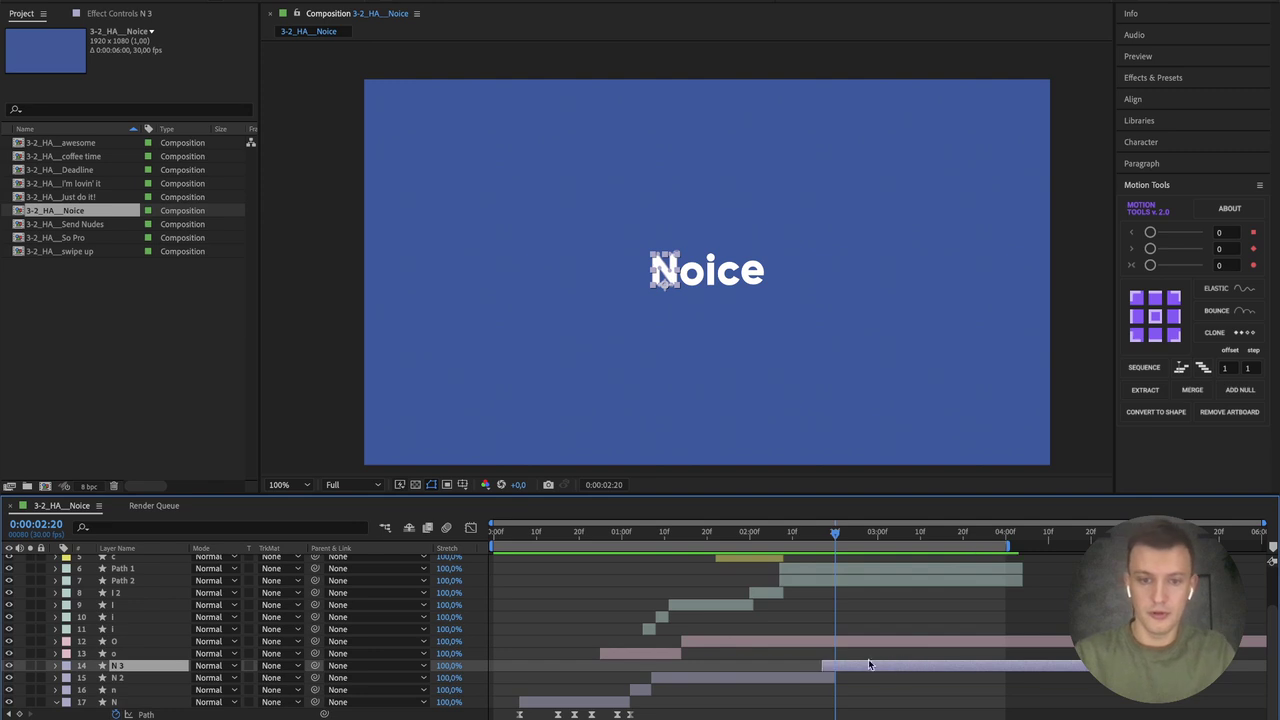
{"action": "left_click_drag", "start_coordinate": [868, 665], "coordinate": [658, 662]}
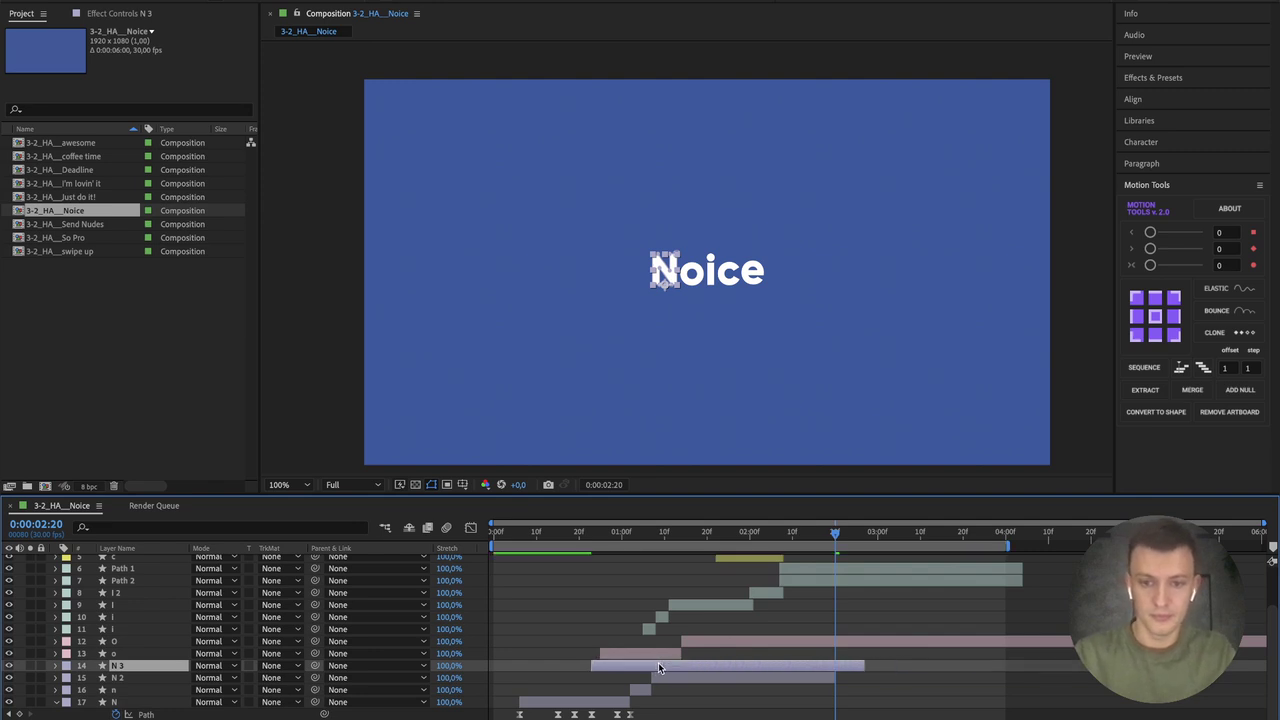
{"action": "left_click_drag", "start_coordinate": [864, 665], "coordinate": [629, 678]}
Step: Place the curved shape layer directly below the N 3 layer and make it visible again
{"action": "left_click_drag", "start_coordinate": [598, 533], "coordinate": [563, 533]}
{"action": "scroll", "coordinate": [197, 583], "scroll_direction": "up", "scroll_amount": 2}
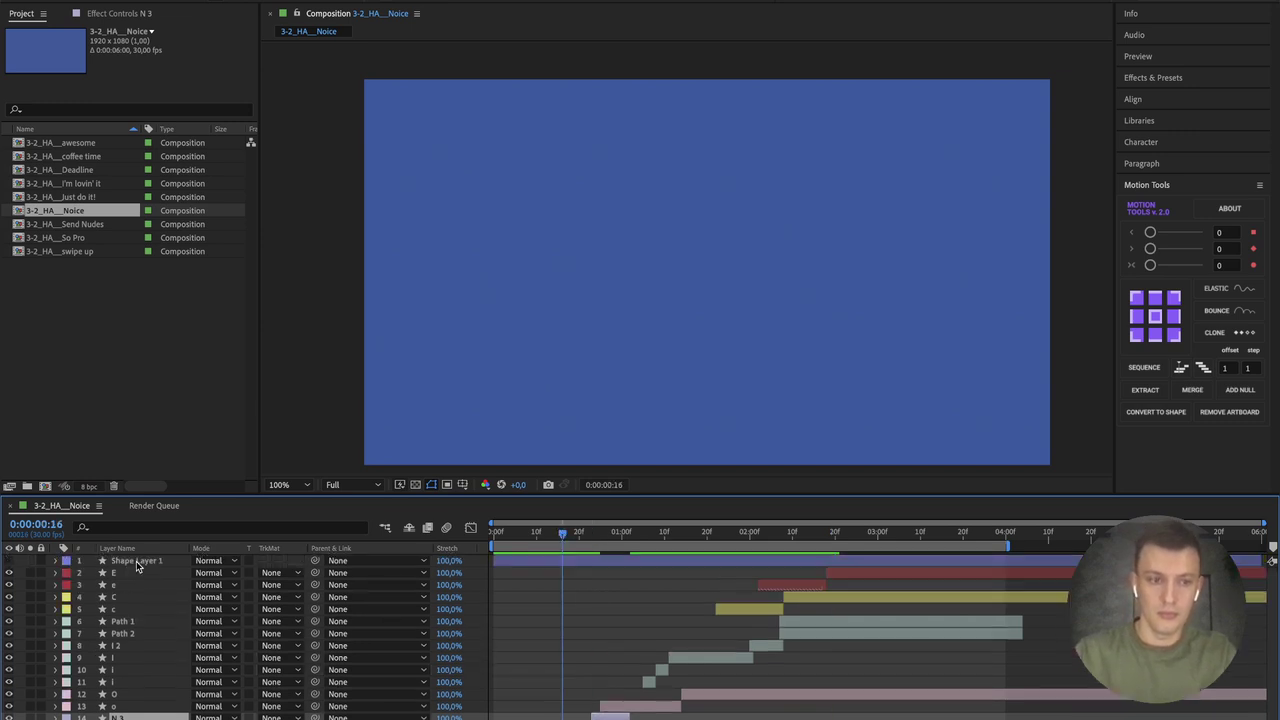
{"action": "left_click_drag", "start_coordinate": [136, 561], "coordinate": [244, 713]}
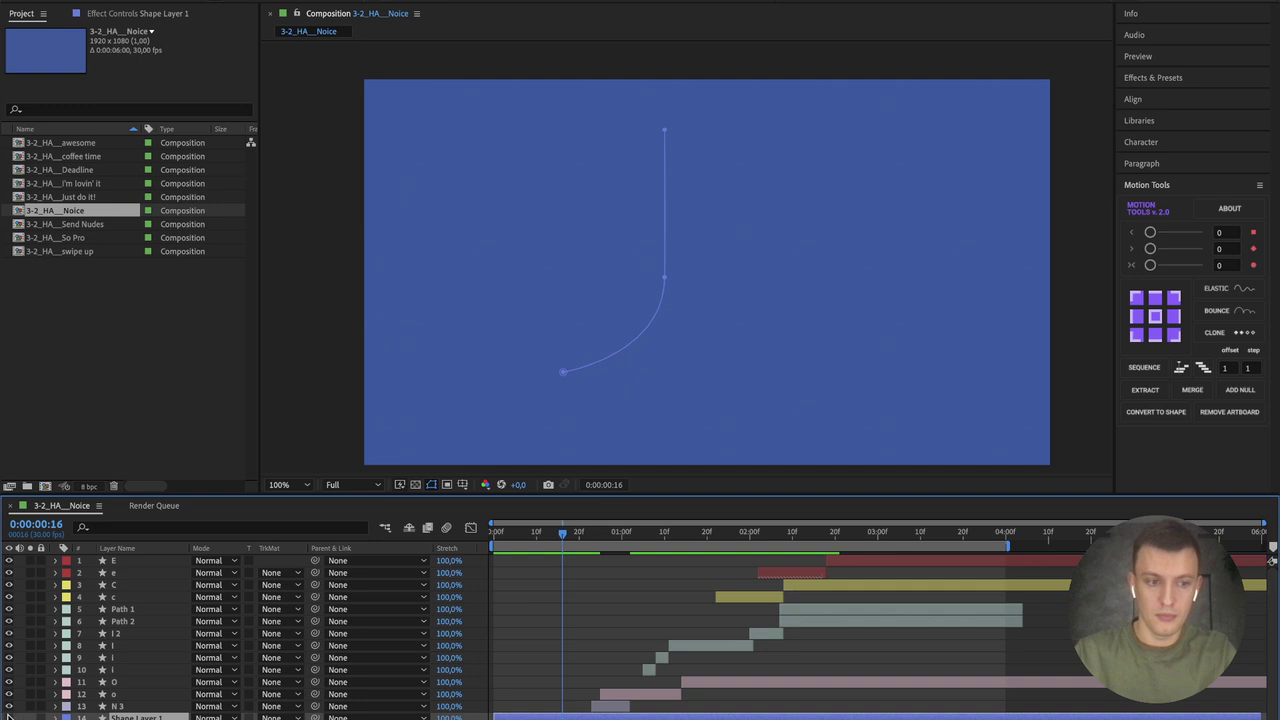
{"action": "mouse_move", "coordinate": [575, 537]}
{"action": "left_mouse_down"}
{"action": "mouse_move", "coordinate": [630, 536]}
{"action": "mouse_move", "coordinate": [591, 538]}
{"action": "left_mouse_up"}
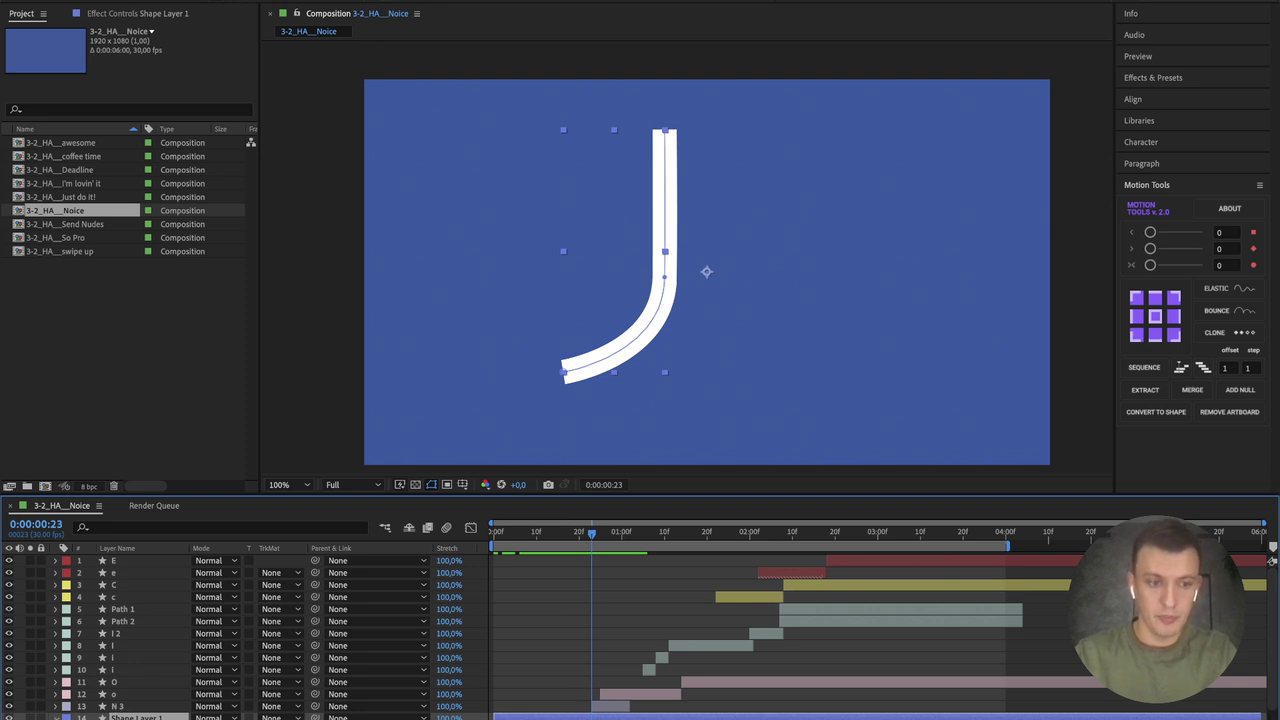
Step: Add Trim Paths to the curved shape layer and keyframe its End at 58% at 0:00:00:23
{"action": "left_click", "coordinate": [222, 712]}
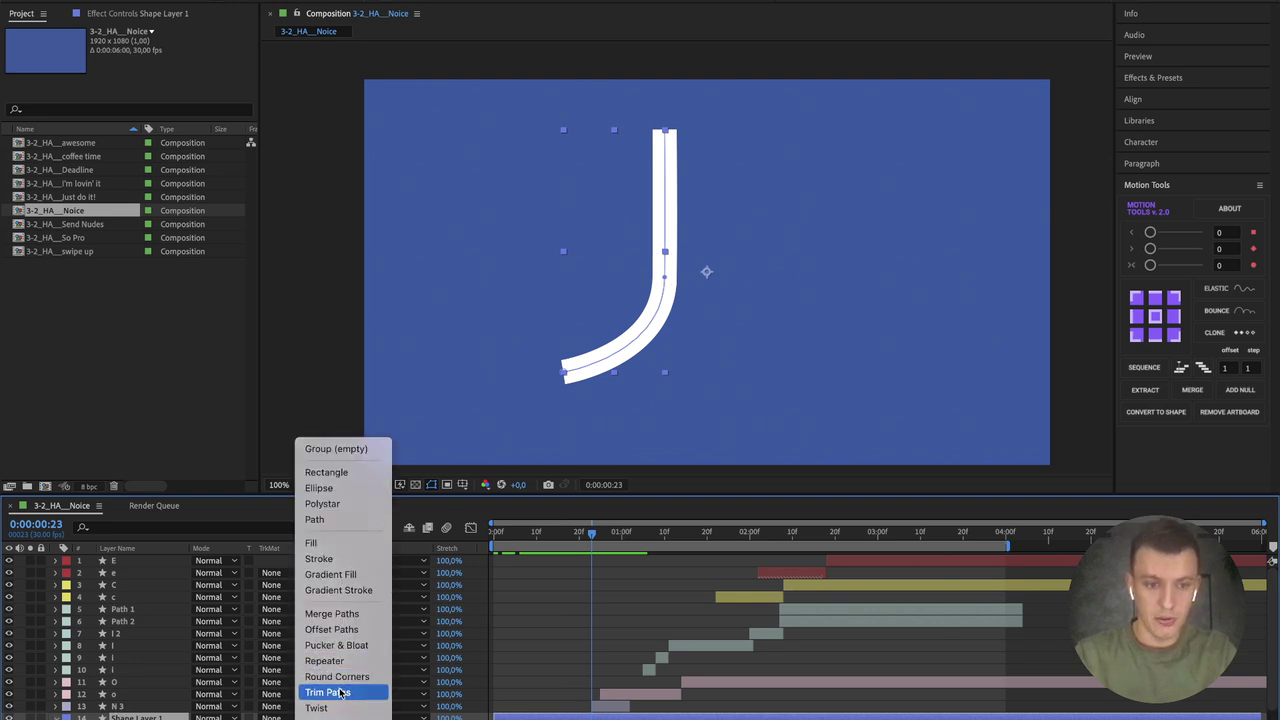
{"action": "left_click", "coordinate": [345, 690]}
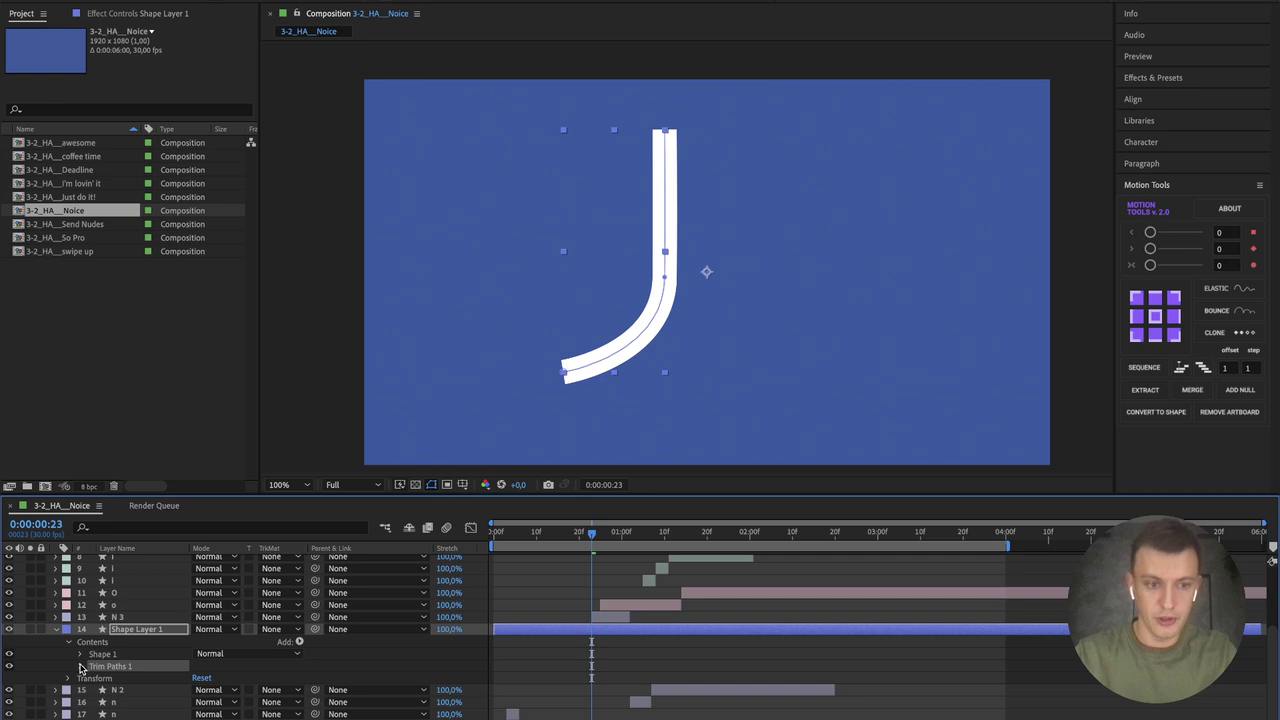
{"action": "left_click", "coordinate": [81, 666]}
{"action": "mouse_move", "coordinate": [203, 690]}
{"action": "left_mouse_down"}
{"action": "mouse_move", "coordinate": [110, 687]}
{"action": "mouse_move", "coordinate": [156, 684]}
{"action": "left_mouse_up"}
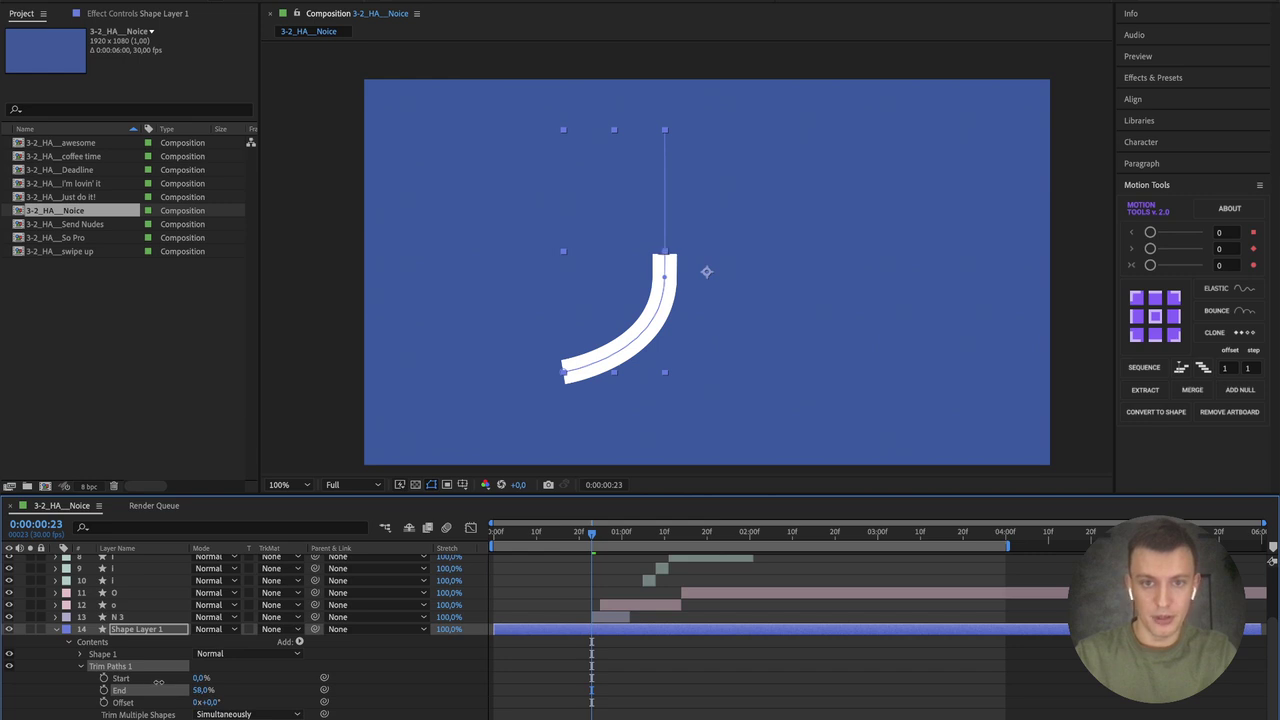
{"action": "left_click", "coordinate": [104, 690]}
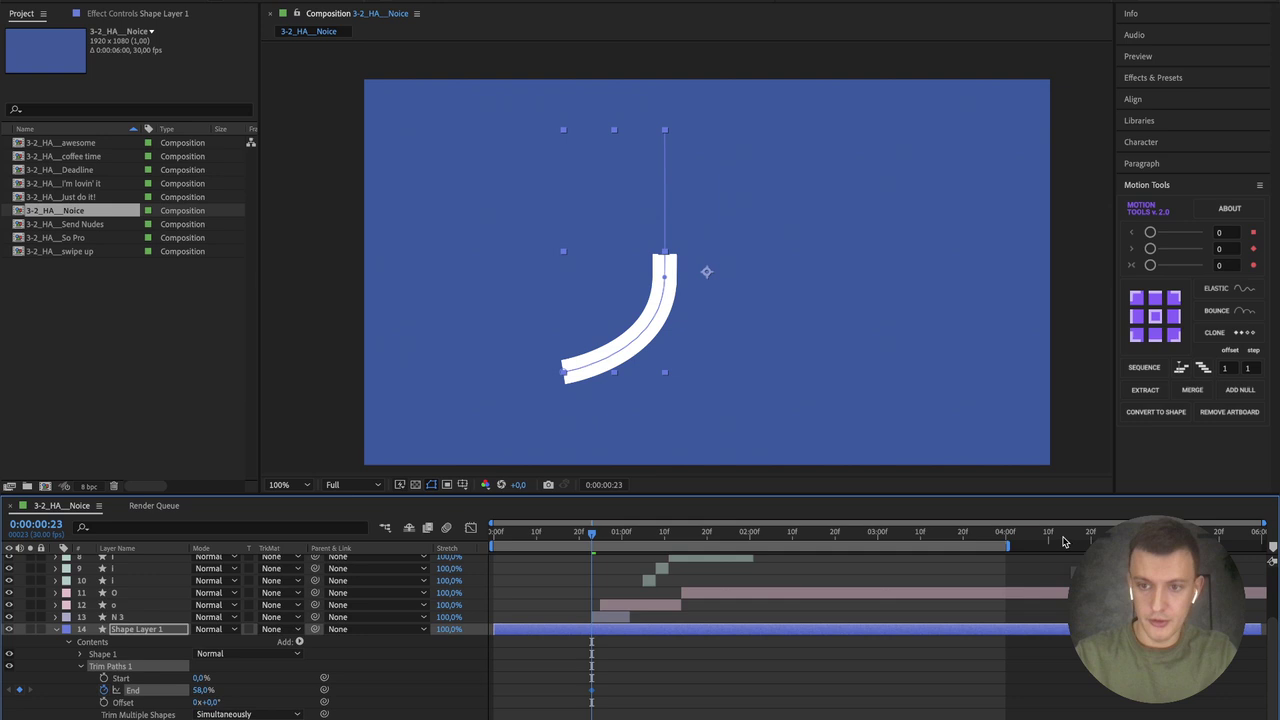
Step: Add a second Trim Paths End keyframe at 0:00:01:00 and move the first one to 0:00:00:00
{"action": "scroll", "coordinate": [620, 528], "scroll_direction": "up", "scroll_amount": 5}
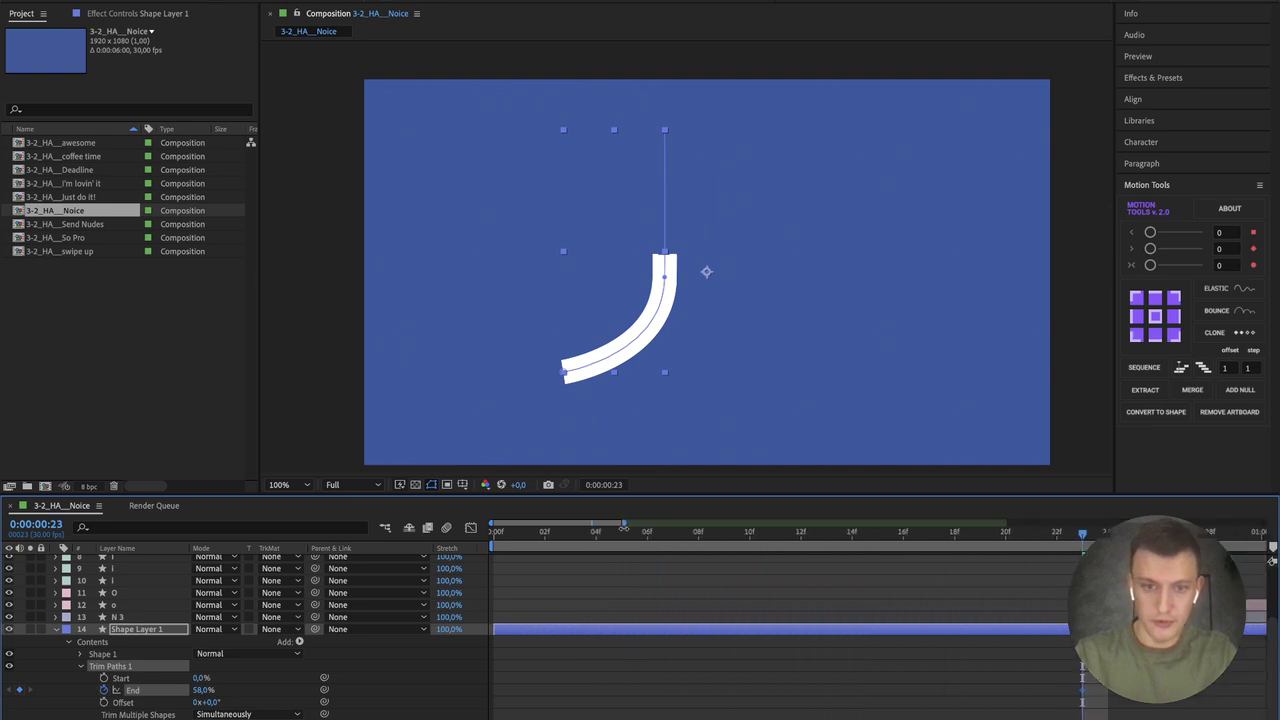
{"action": "left_click_drag", "start_coordinate": [632, 527], "coordinate": [643, 528]}
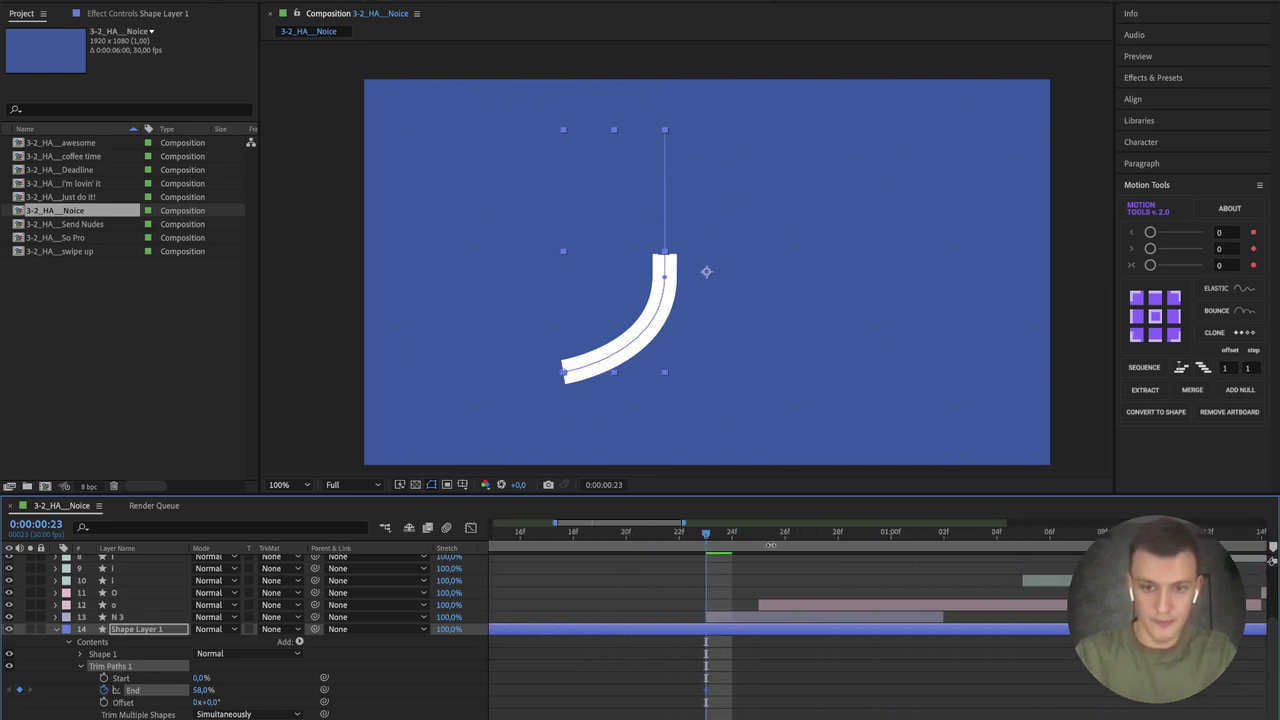
{"action": "left_click_drag", "start_coordinate": [754, 540], "coordinate": [891, 538]}
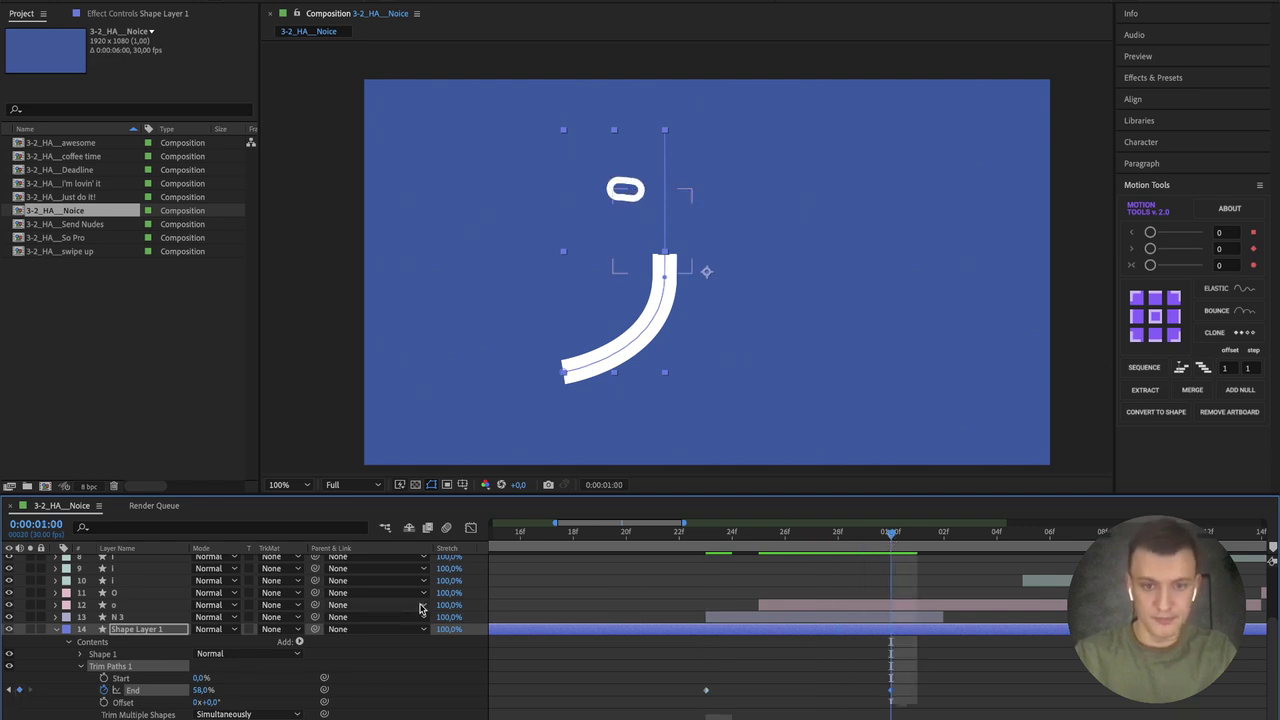
{"action": "key", "text": "minus"}
{"action": "key", "text": "minus"}
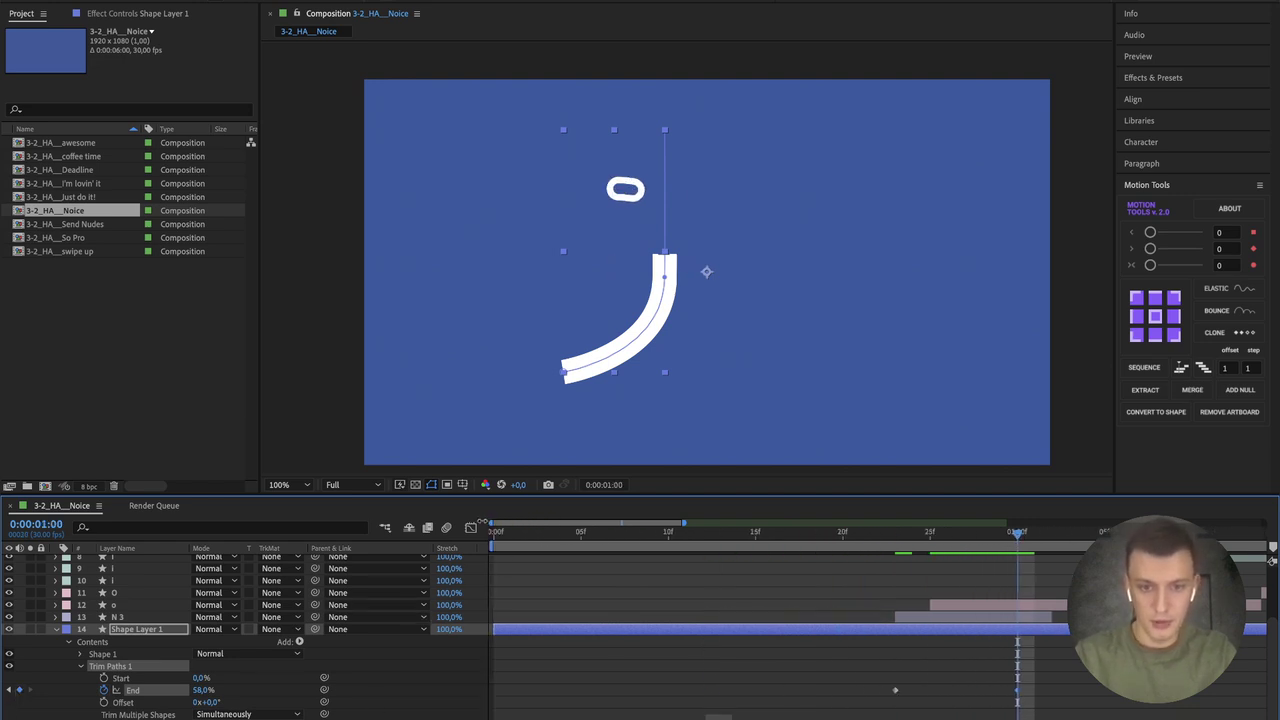
{"action": "key", "text": "Home"}
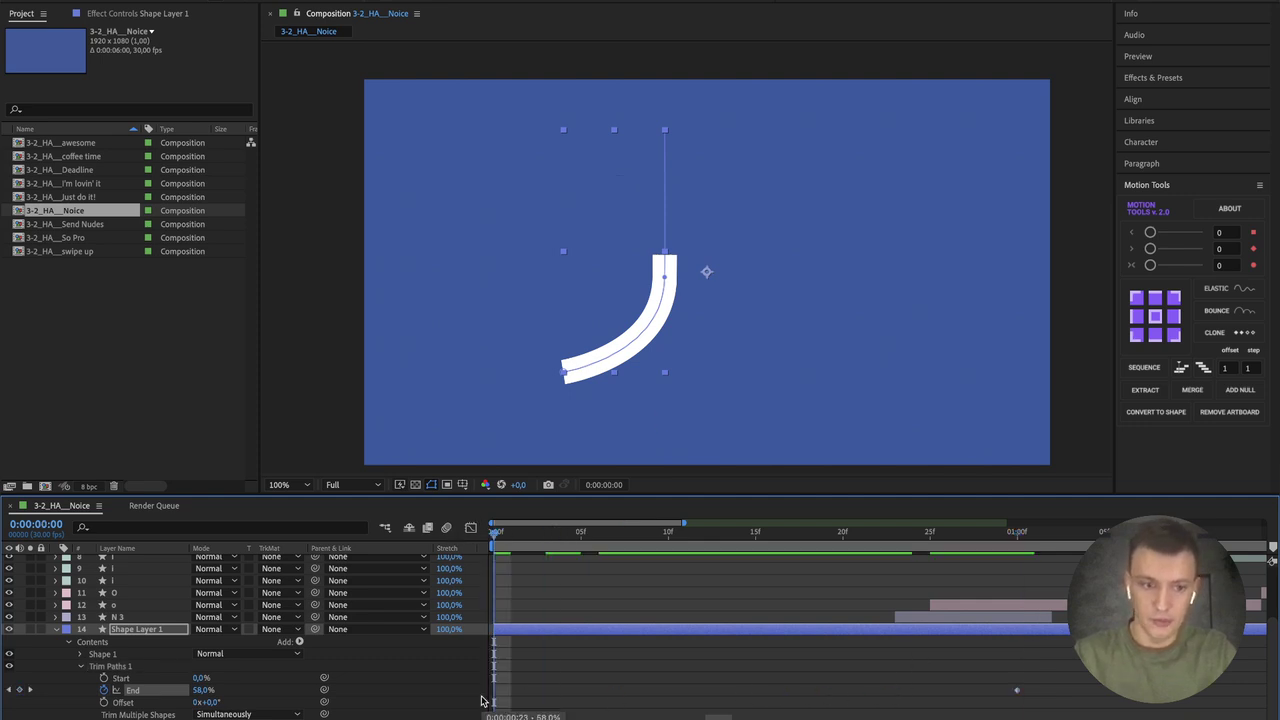
{"action": "left_click", "coordinate": [494, 691]}
Step: Check the composition's frame rate and move the second End keyframe to 0:00:00:10, returning to the start of the timeline
{"action": "left_click", "coordinate": [210, 27]}
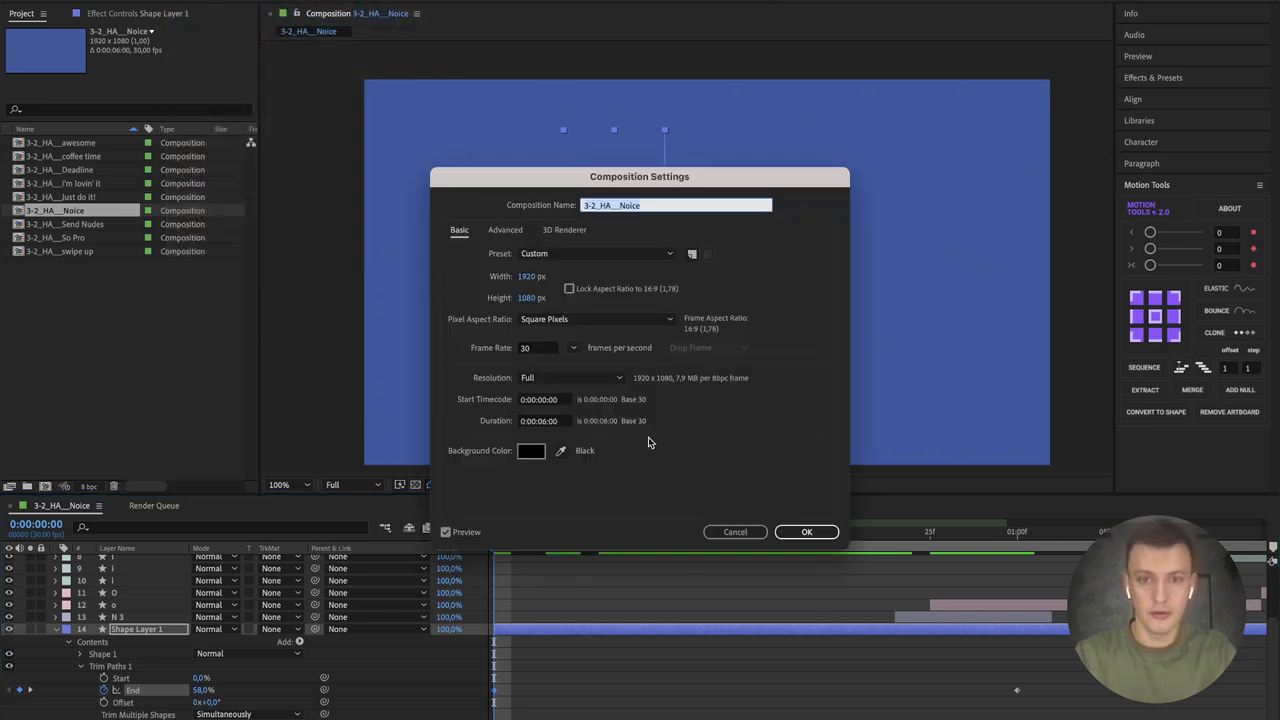
{"action": "left_click", "coordinate": [738, 532]}
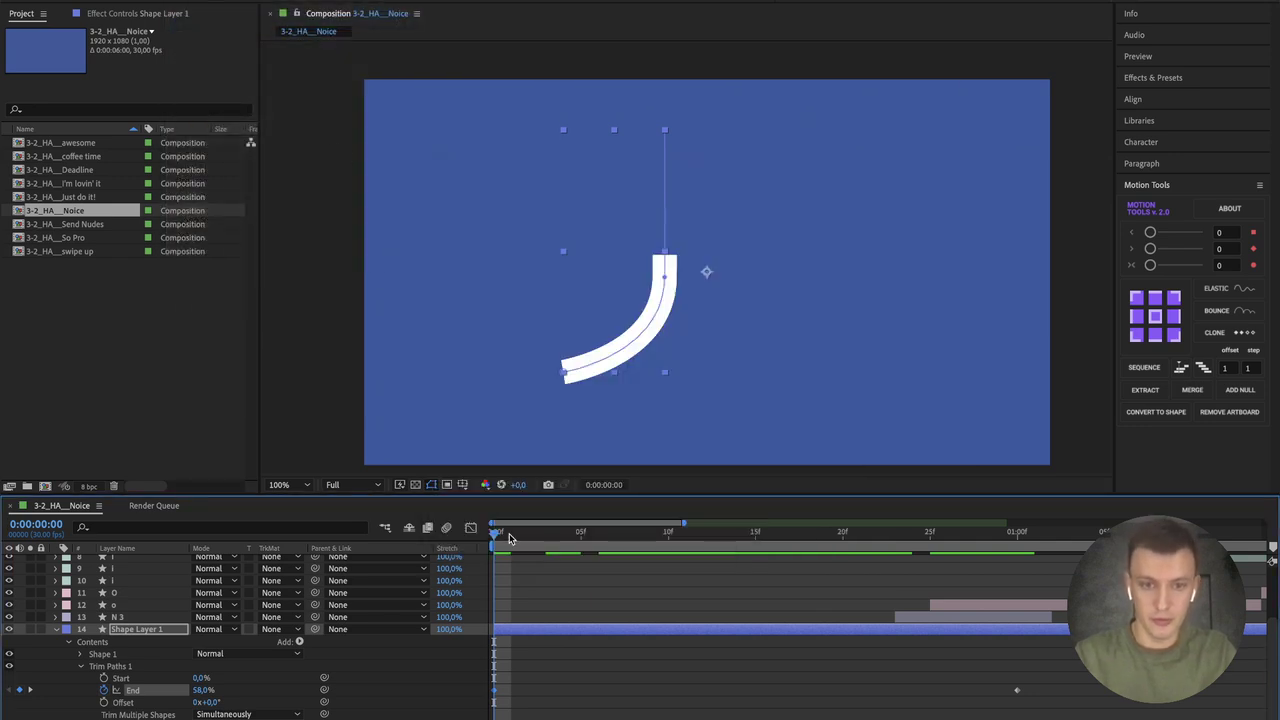
{"action": "left_click_drag", "start_coordinate": [510, 538], "coordinate": [670, 540]}
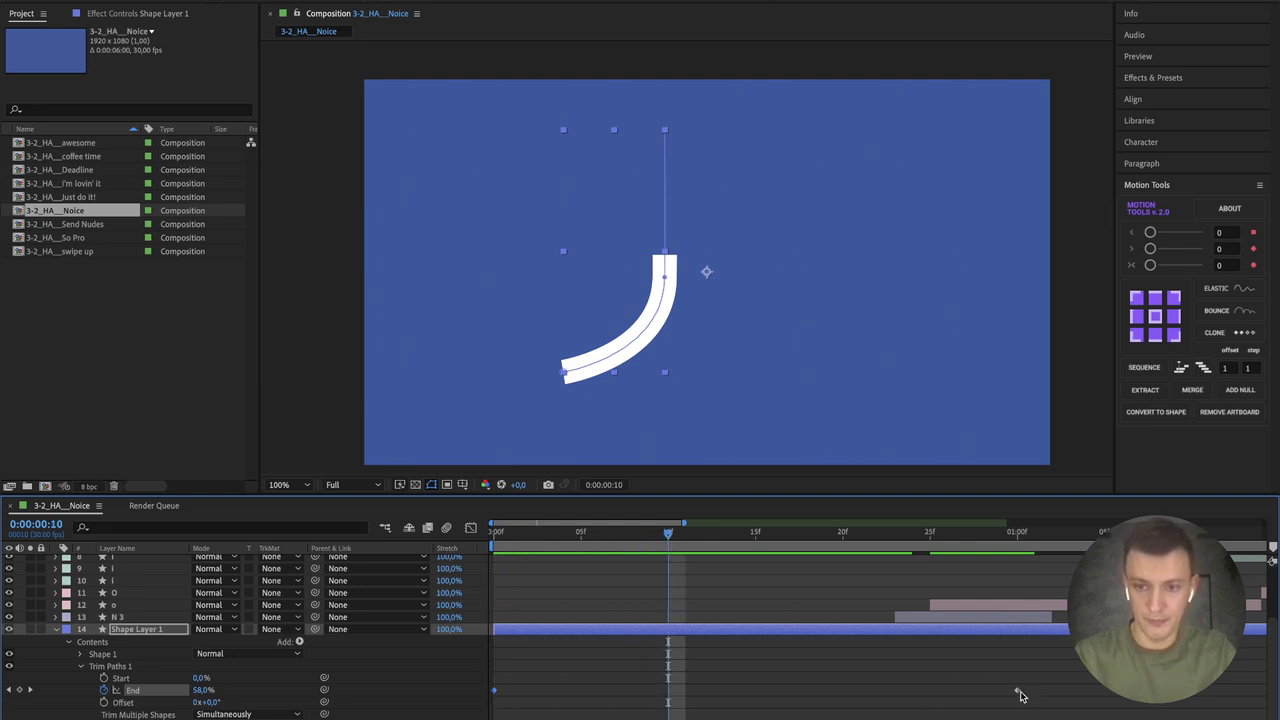
{"action": "key", "text": "ctrl+v"}
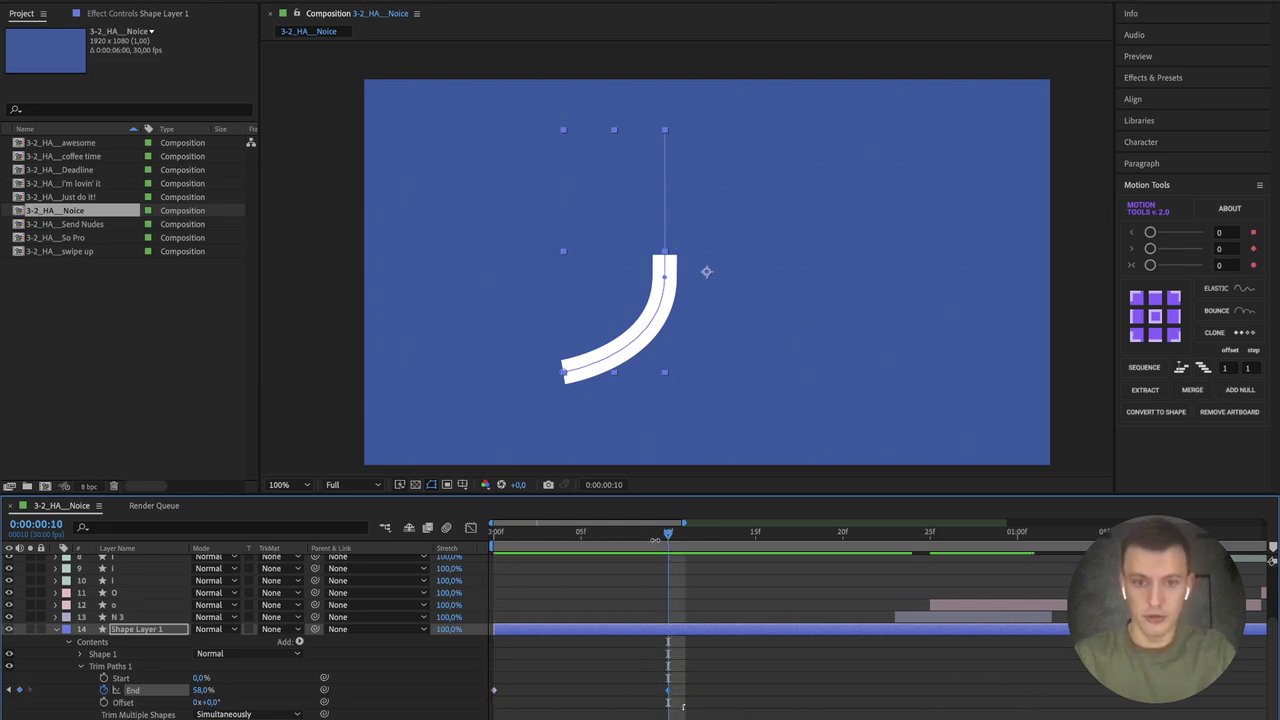
{"action": "key", "text": "Home"}
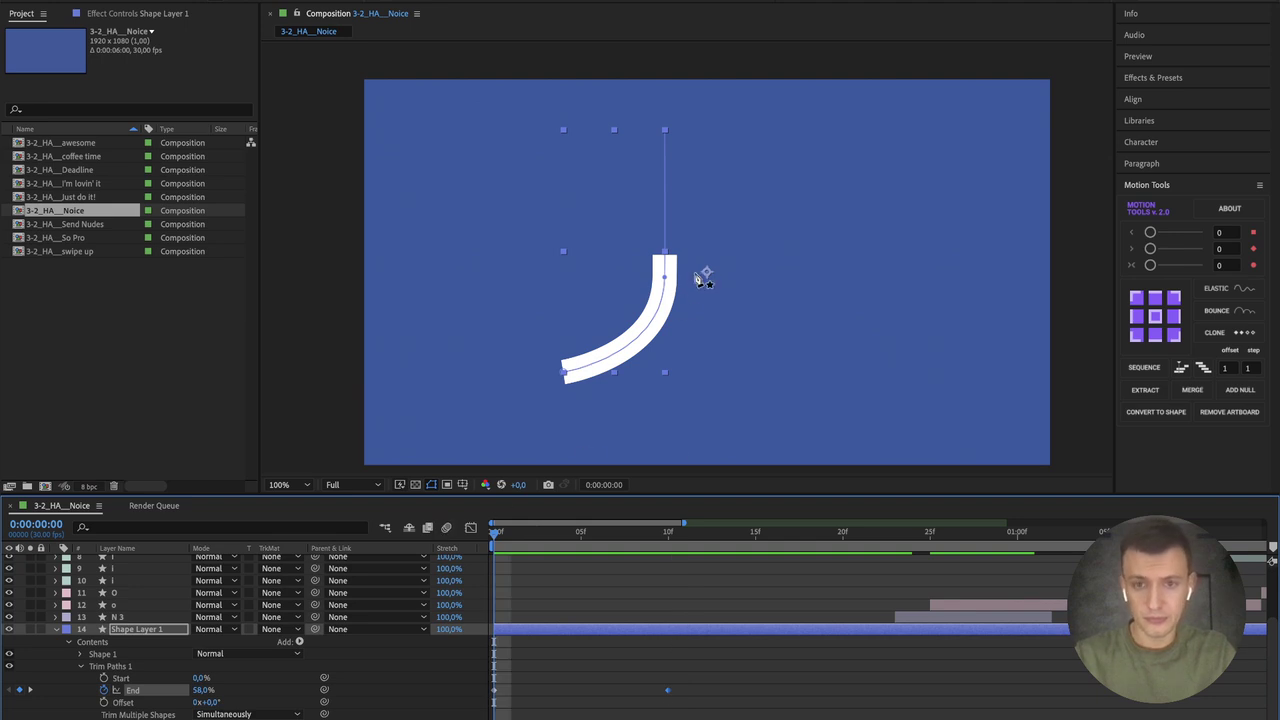
{"action": "left_click_drag", "start_coordinate": [667, 538], "coordinate": [451, 547]}
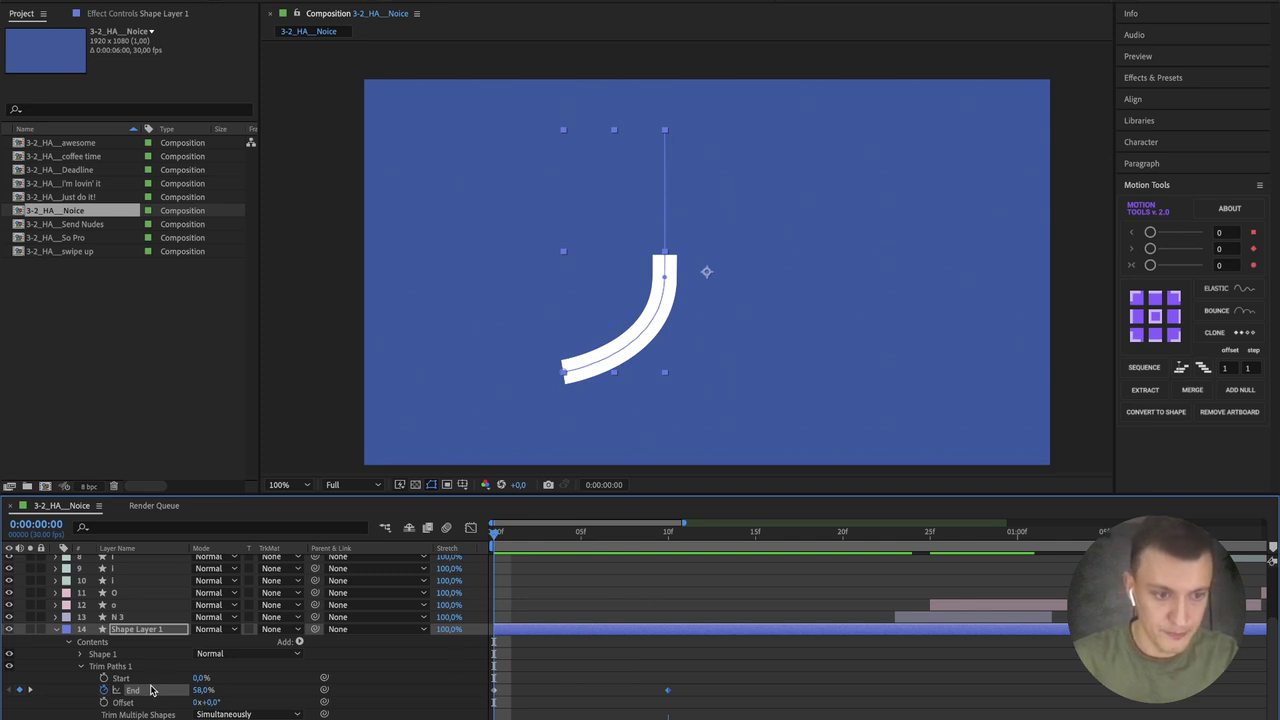
Step: Set Trim Paths End to 0% at 0:00:00:00 and keyframe Start from 0% at 0:00:00:05 to 44% at 0:00:00:15
{"action": "left_click_drag", "start_coordinate": [548, 540], "coordinate": [494, 533]}
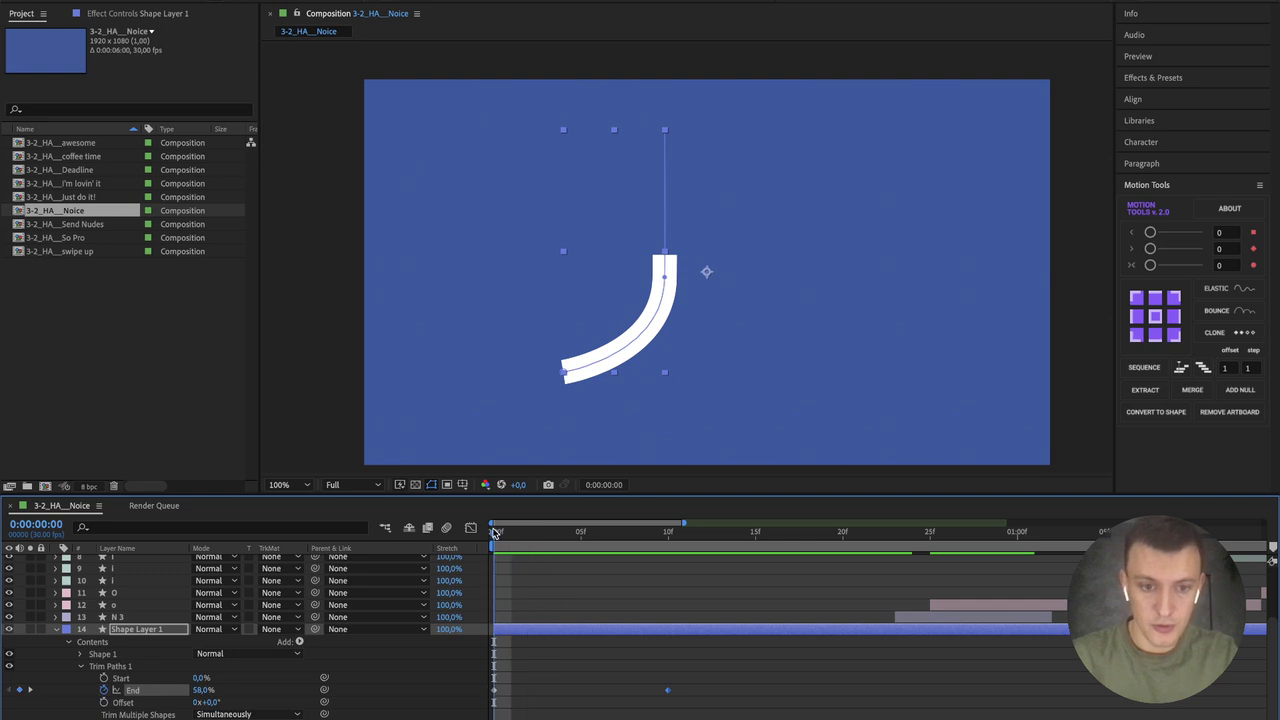
{"action": "mouse_move", "coordinate": [196, 680]}
{"action": "left_mouse_down"}
{"action": "mouse_move", "coordinate": [224, 680]}
{"action": "mouse_move", "coordinate": [136, 690]}
{"action": "left_mouse_up"}
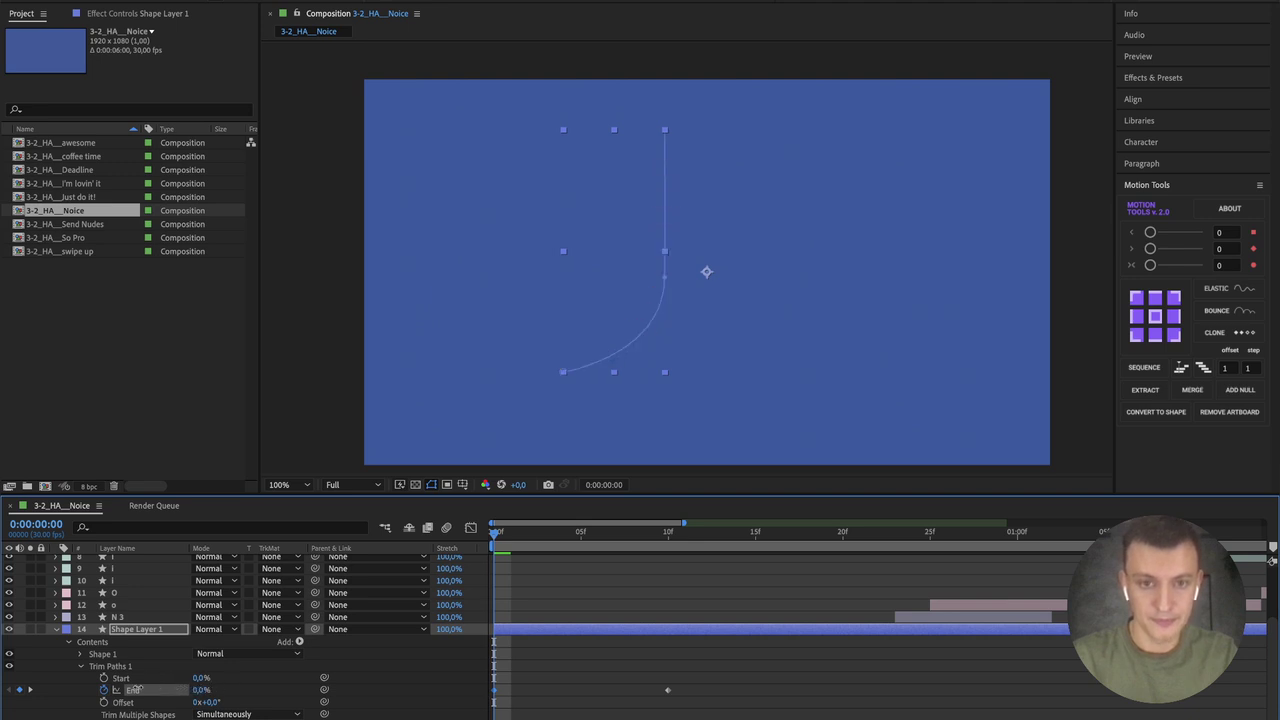
{"action": "left_click_drag", "start_coordinate": [513, 530], "coordinate": [755, 531]}
{"action": "left_click", "coordinate": [104, 678]}
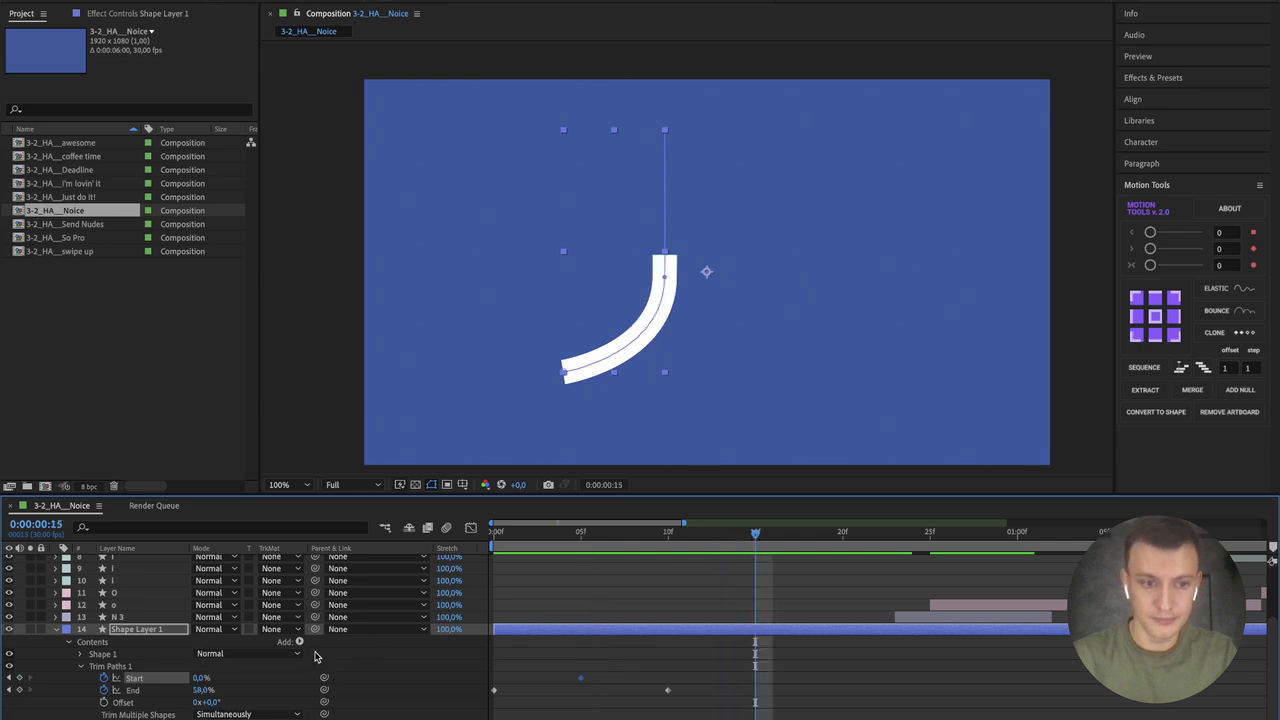
{"action": "left_click_drag", "start_coordinate": [203, 680], "coordinate": [228, 674]}
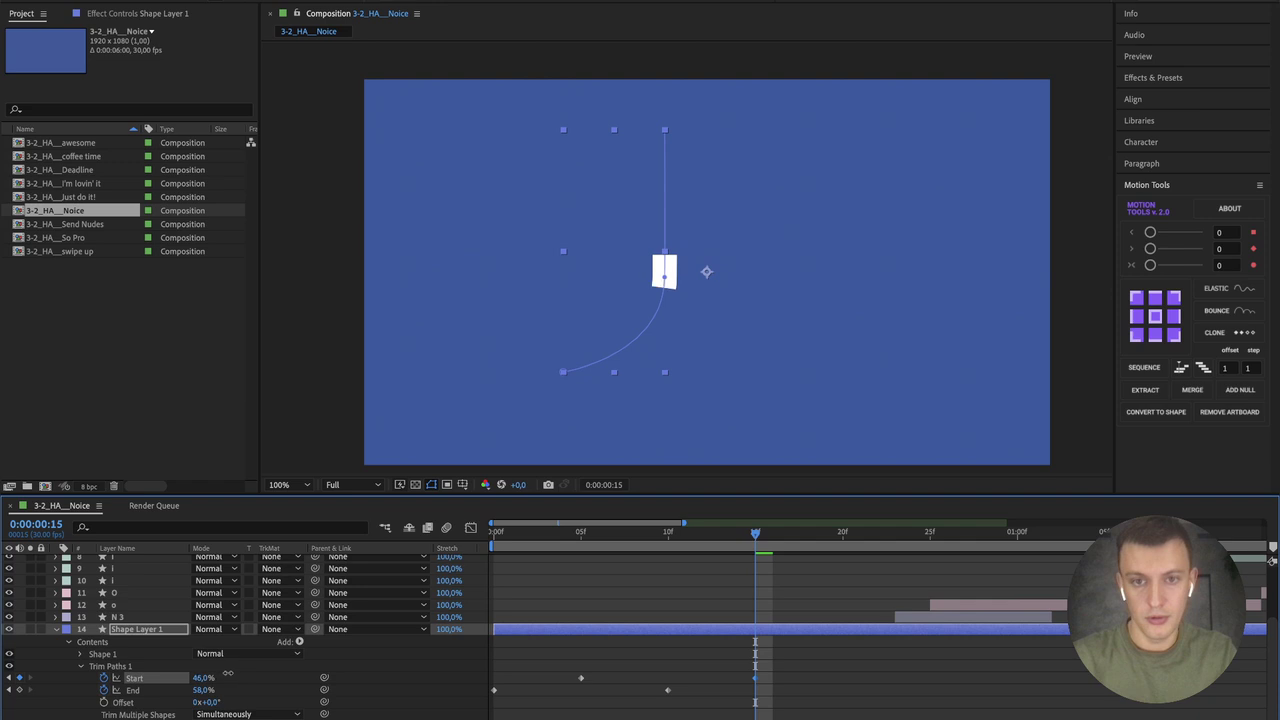
{"action": "mouse_move", "coordinate": [738, 531]}
{"action": "left_mouse_down"}
{"action": "mouse_move", "coordinate": [500, 531]}
{"action": "mouse_move", "coordinate": [753, 536]}
{"action": "left_mouse_up"}
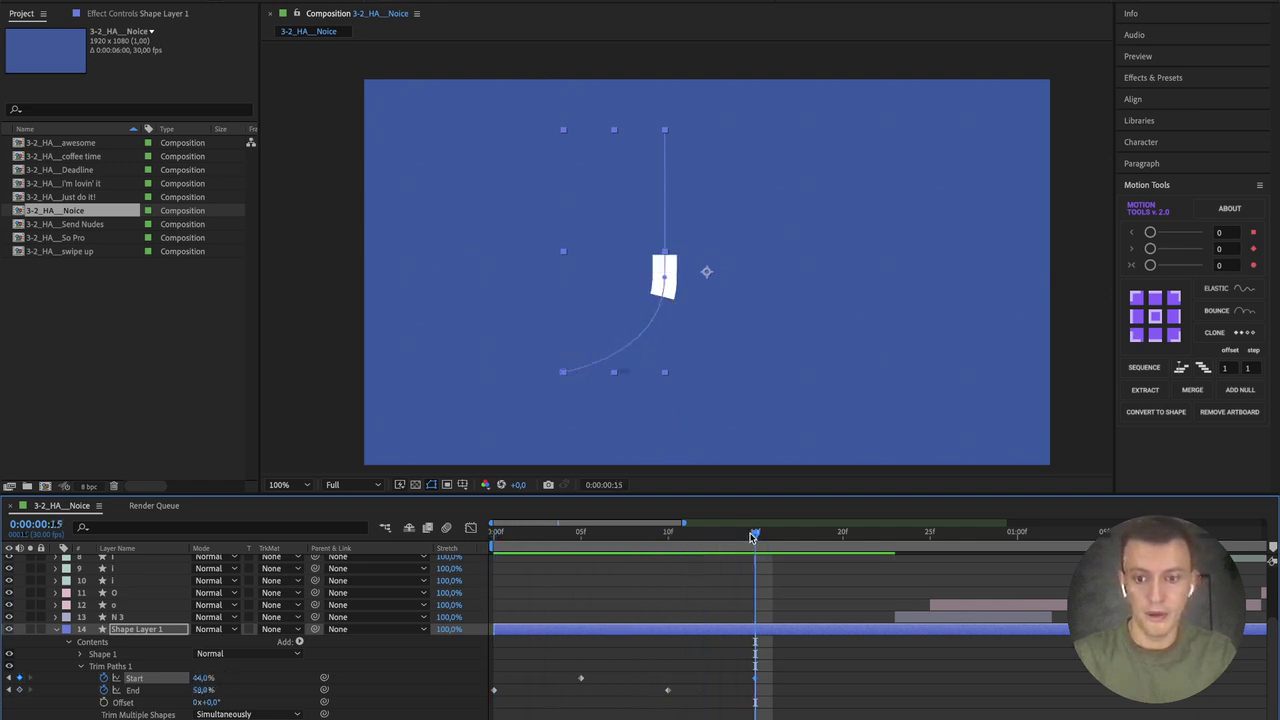
Step: Raise the Trim Paths End keyframe at 0:00:00:10 to 73% and the Start keyframe at 0:00:00:15 to 57%
{"action": "left_click", "coordinate": [669, 532]}
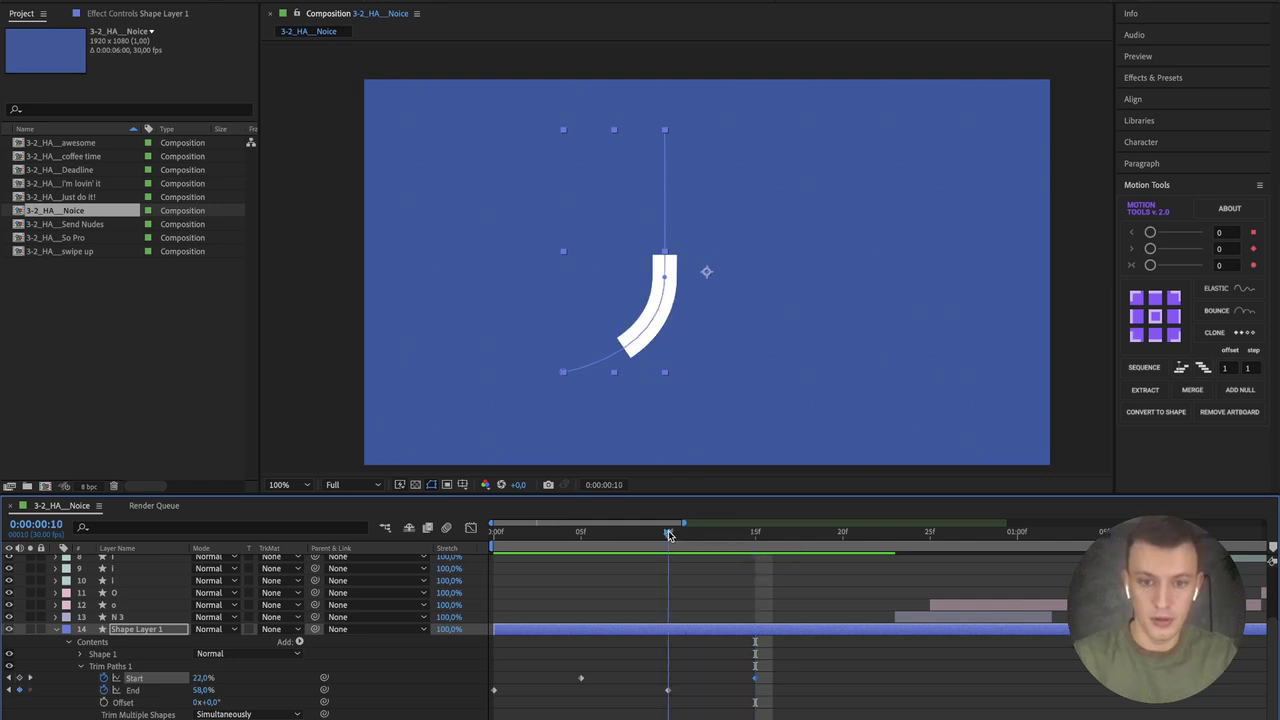
{"action": "left_click_drag", "start_coordinate": [203, 692], "coordinate": [207, 680]}
{"action": "left_click", "coordinate": [756, 534]}
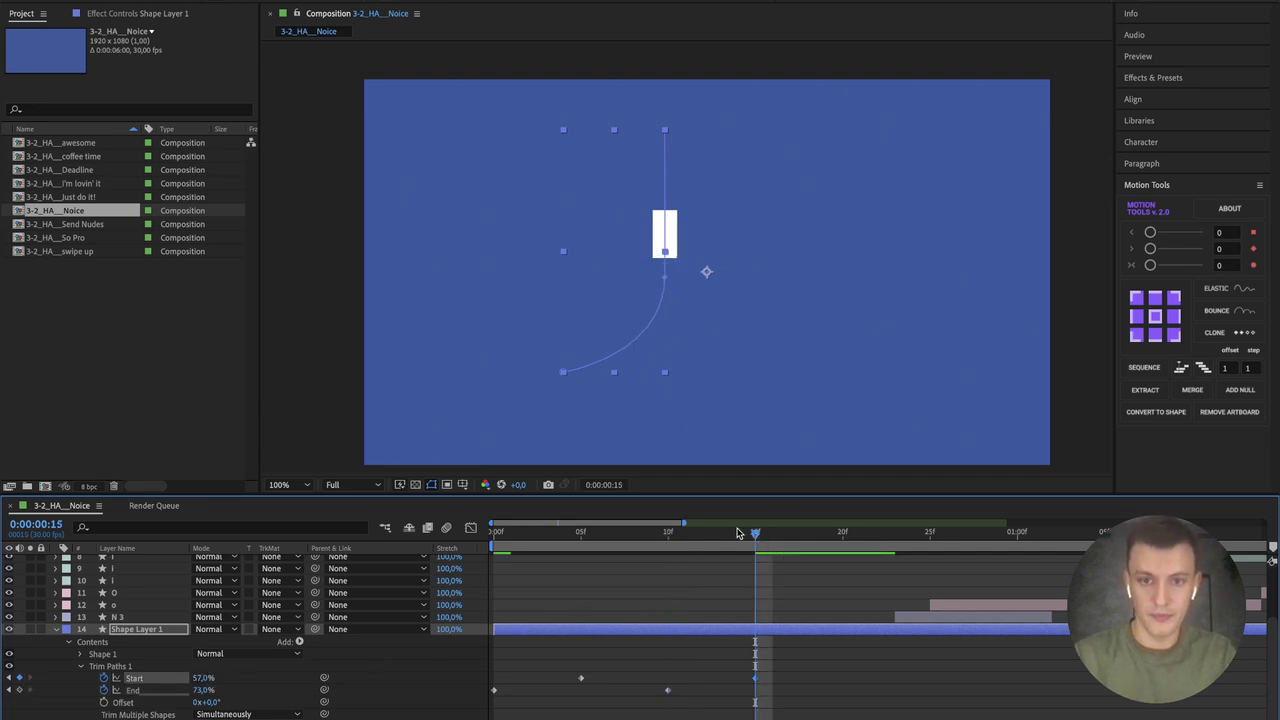
Step: Easy-ease all Start and End keyframes, reshape their speed graphs to peak early with a long slow-down, and preview the stroke
{"action": "left_click_drag", "start_coordinate": [738, 534], "coordinate": [494, 534]}
{"action": "left_click_drag", "start_coordinate": [804, 716], "coordinate": [448, 678]}
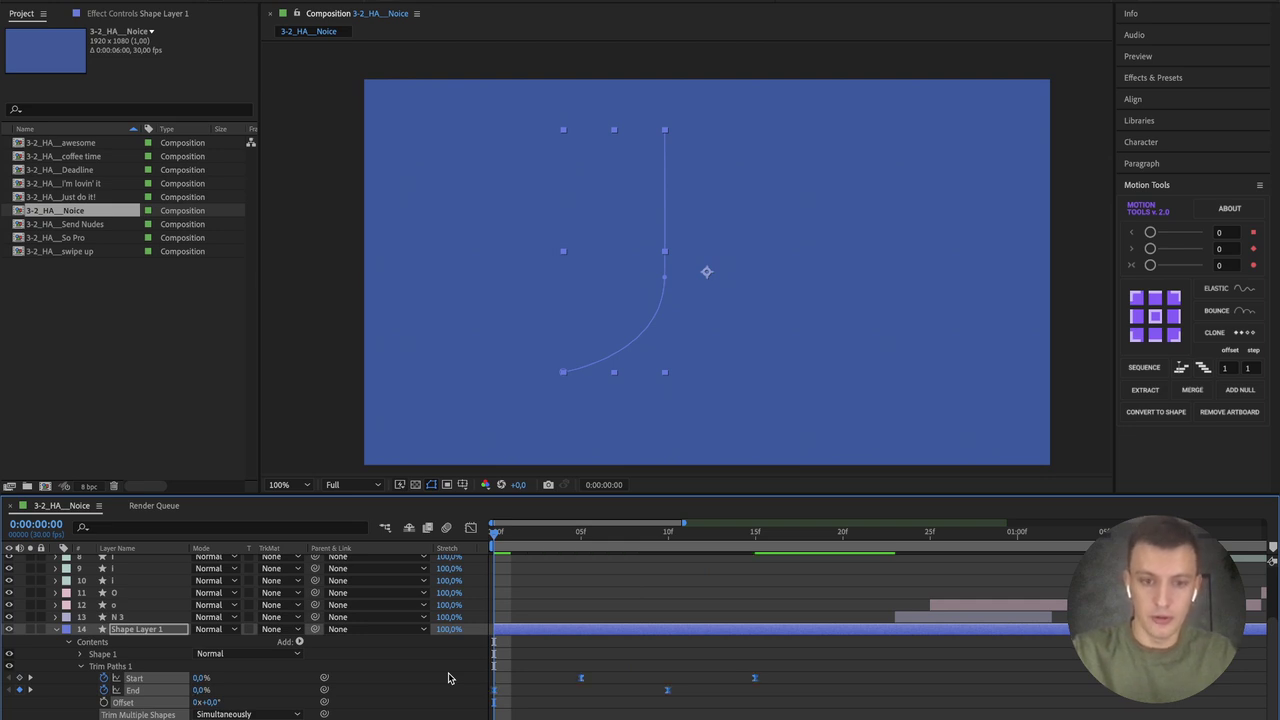
{"action": "left_click", "coordinate": [471, 527]}
{"action": "left_click_drag", "start_coordinate": [903, 716], "coordinate": [640, 637]}
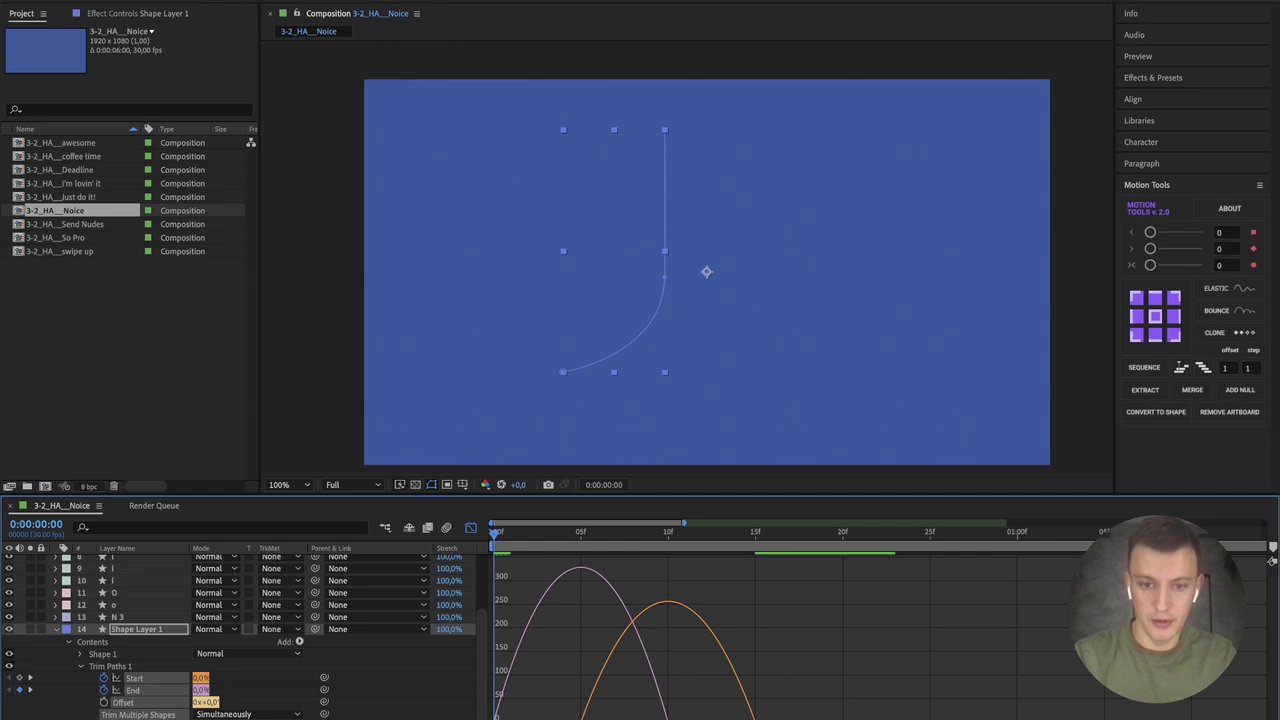
{"action": "left_click_drag", "start_coordinate": [640, 690], "coordinate": [596, 714]}
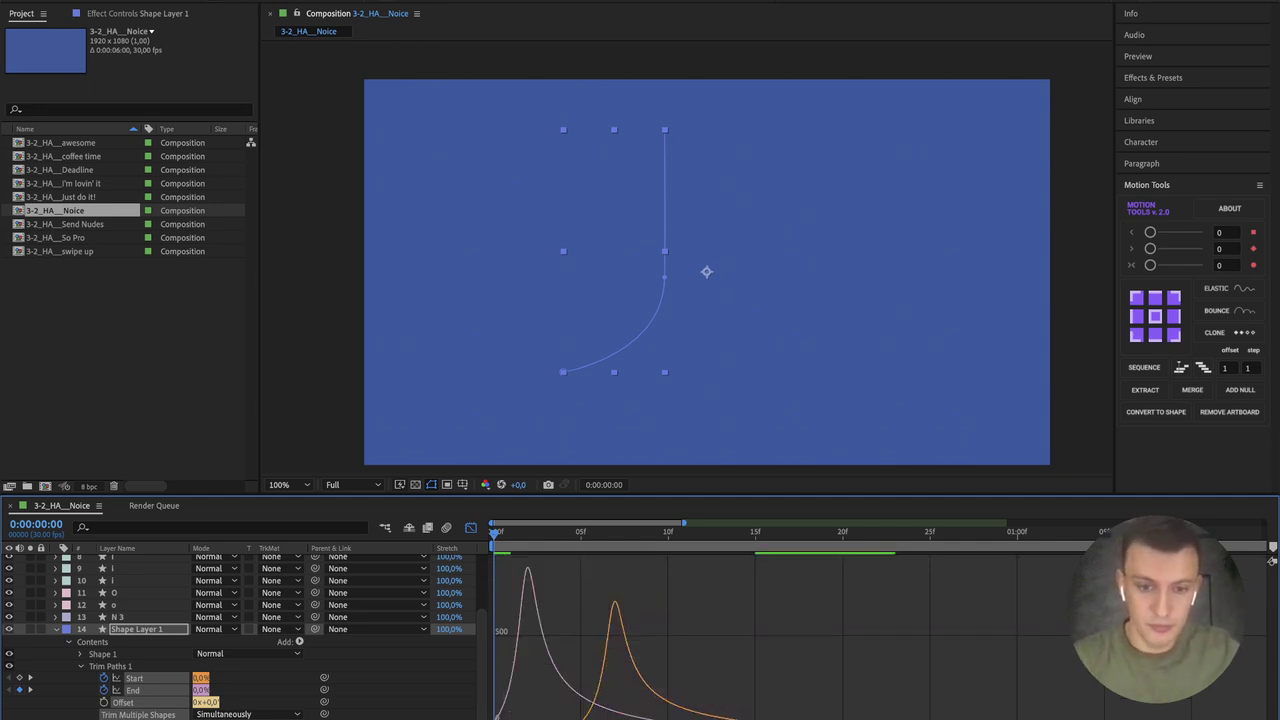
{"action": "left_click", "coordinate": [471, 528]}
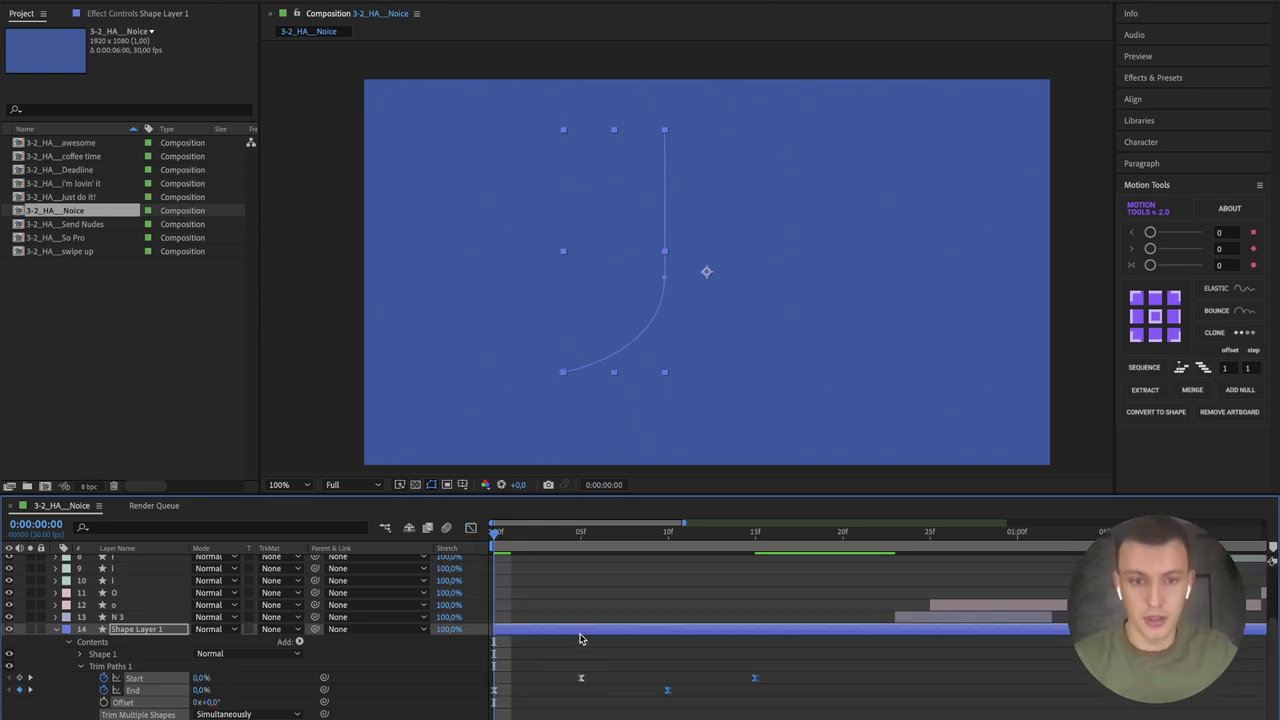
{"action": "left_click", "coordinate": [584, 640]}
{"action": "key", "text": "space"}
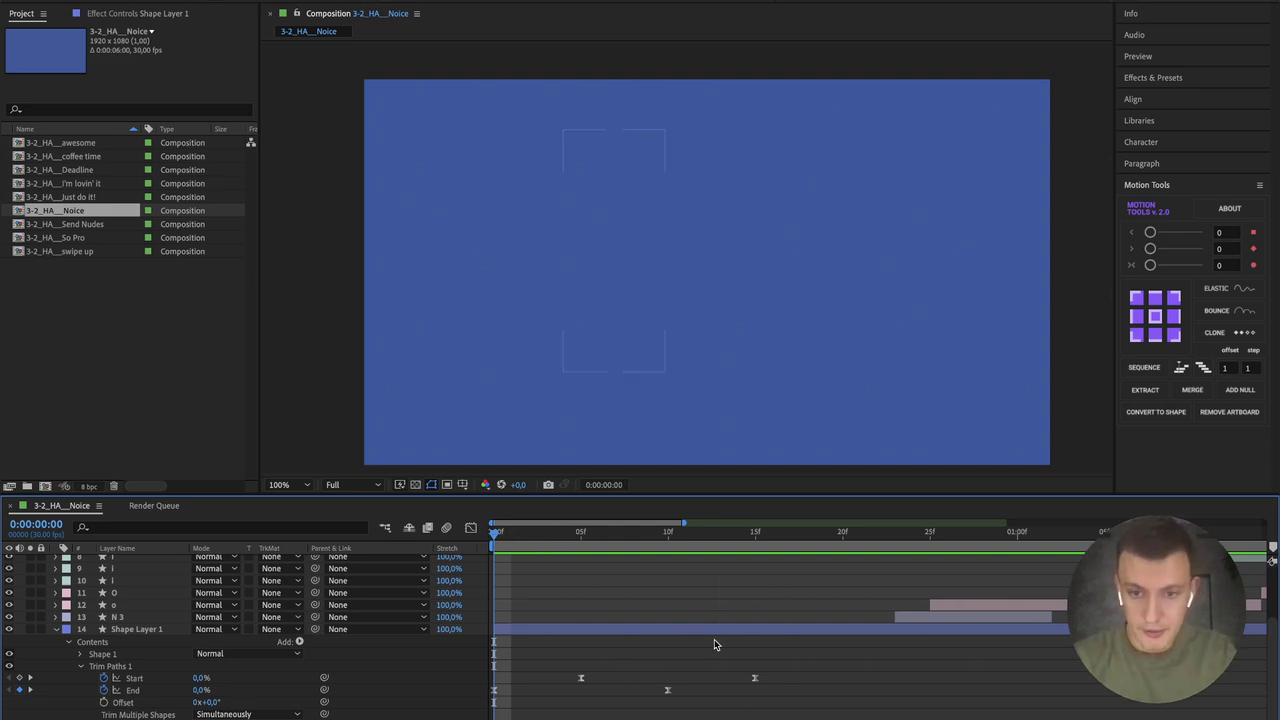
Step: Move the last End keyframe to 0:00:00:15 and the last Start keyframe to 0:00:00:20, and preview the slower stroke
{"action": "left_click_drag", "start_coordinate": [667, 690], "coordinate": [758, 701]}
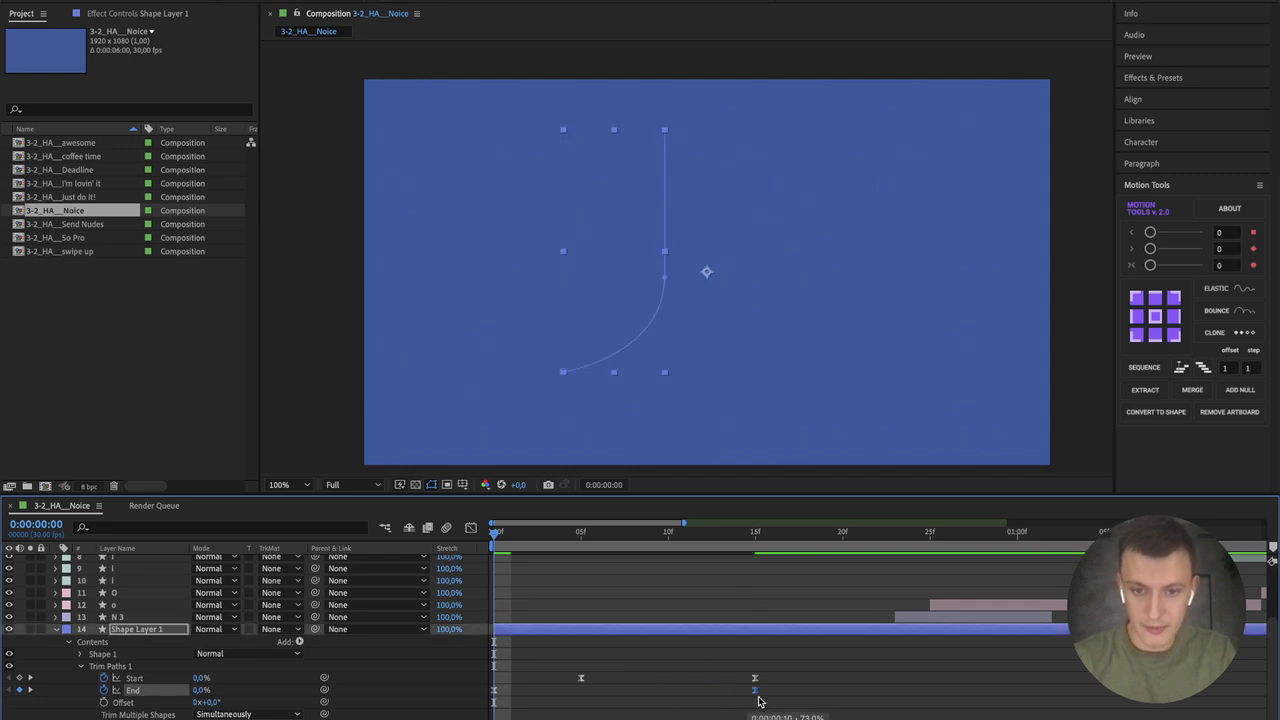
{"action": "left_click_drag", "start_coordinate": [756, 681], "coordinate": [845, 680]}
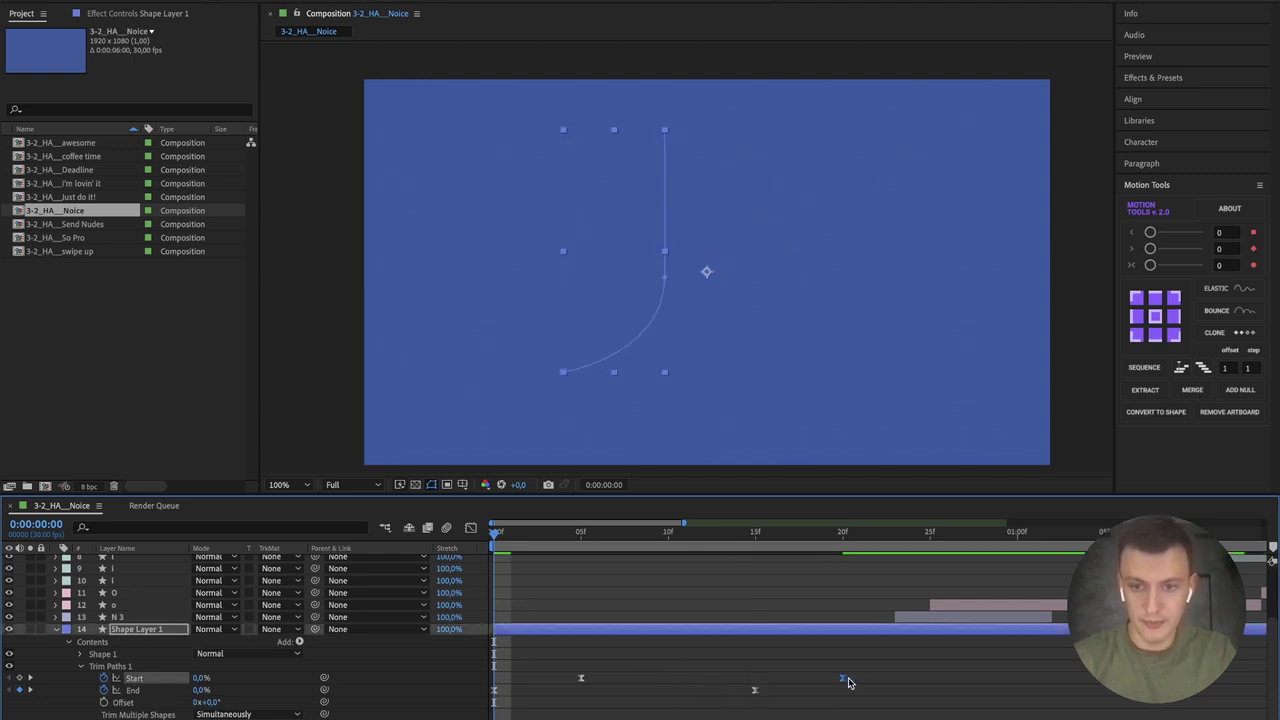
{"action": "key", "text": "space"}
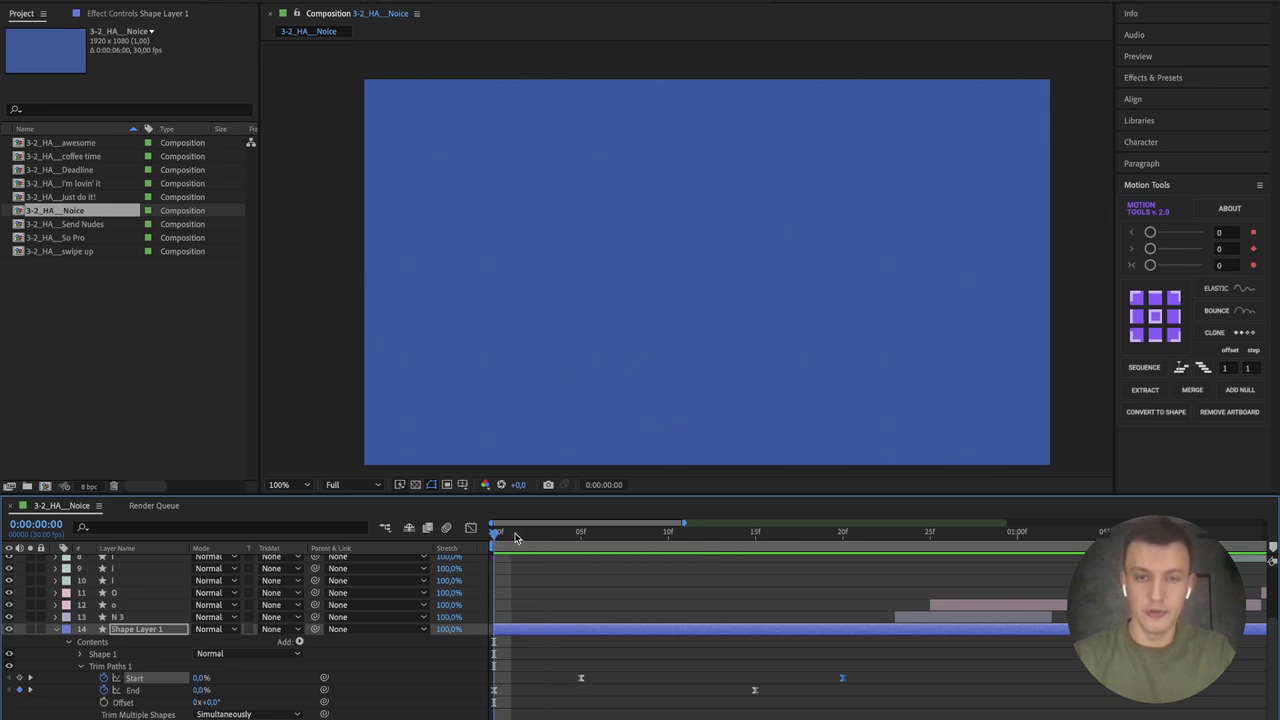
Step: Shift both Start keyframes three frames earlier, to 0:00:00:02 and 0:00:00:17, and preview the shorter stroke
{"action": "left_click_drag", "start_coordinate": [496, 532], "coordinate": [580, 534]}
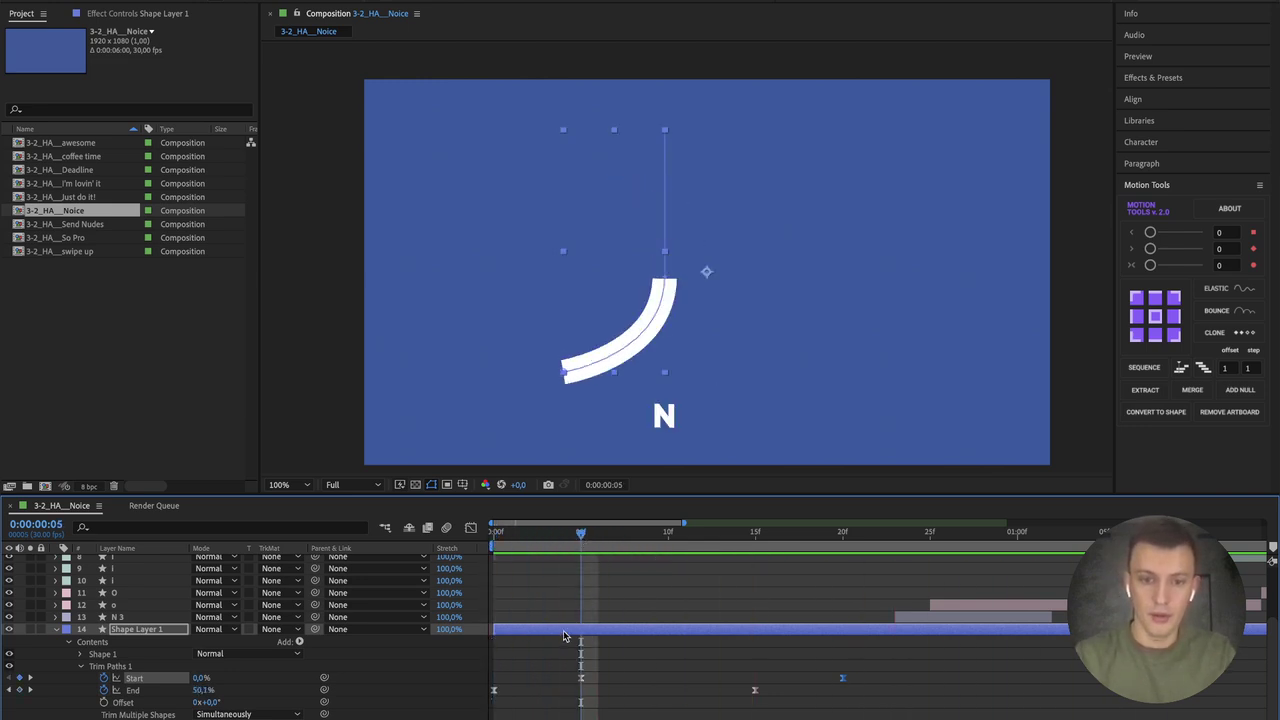
{"action": "left_click_drag", "start_coordinate": [559, 660], "coordinate": [789, 679]}
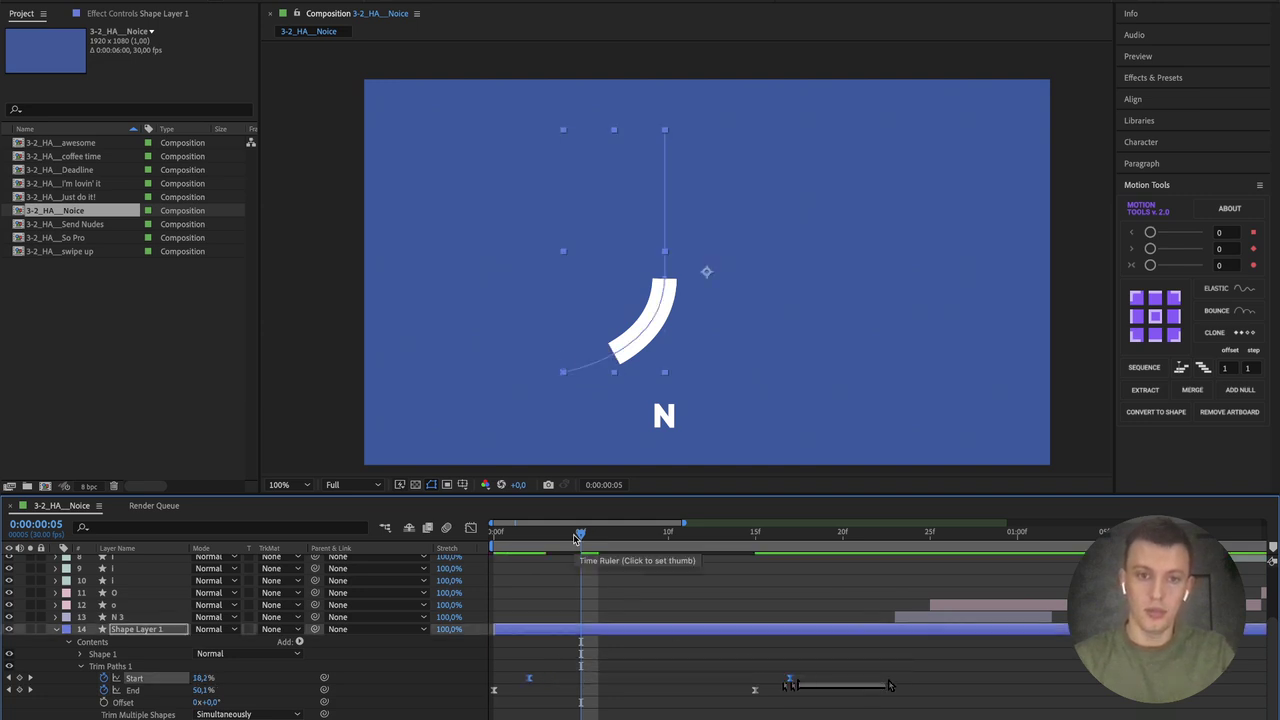
{"action": "mouse_move", "coordinate": [576, 538]}
{"action": "left_mouse_down"}
{"action": "mouse_move", "coordinate": [511, 535]}
{"action": "mouse_move", "coordinate": [600, 534]}
{"action": "left_mouse_up"}
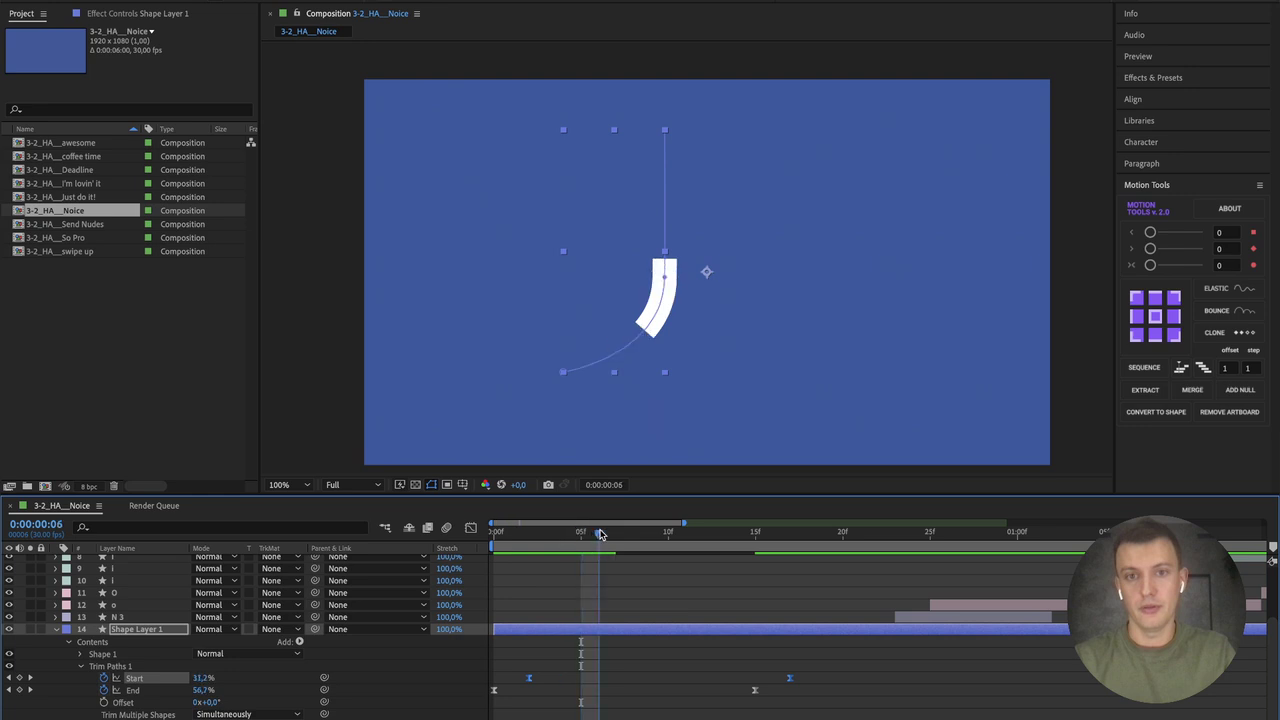
{"action": "key", "text": "space"}
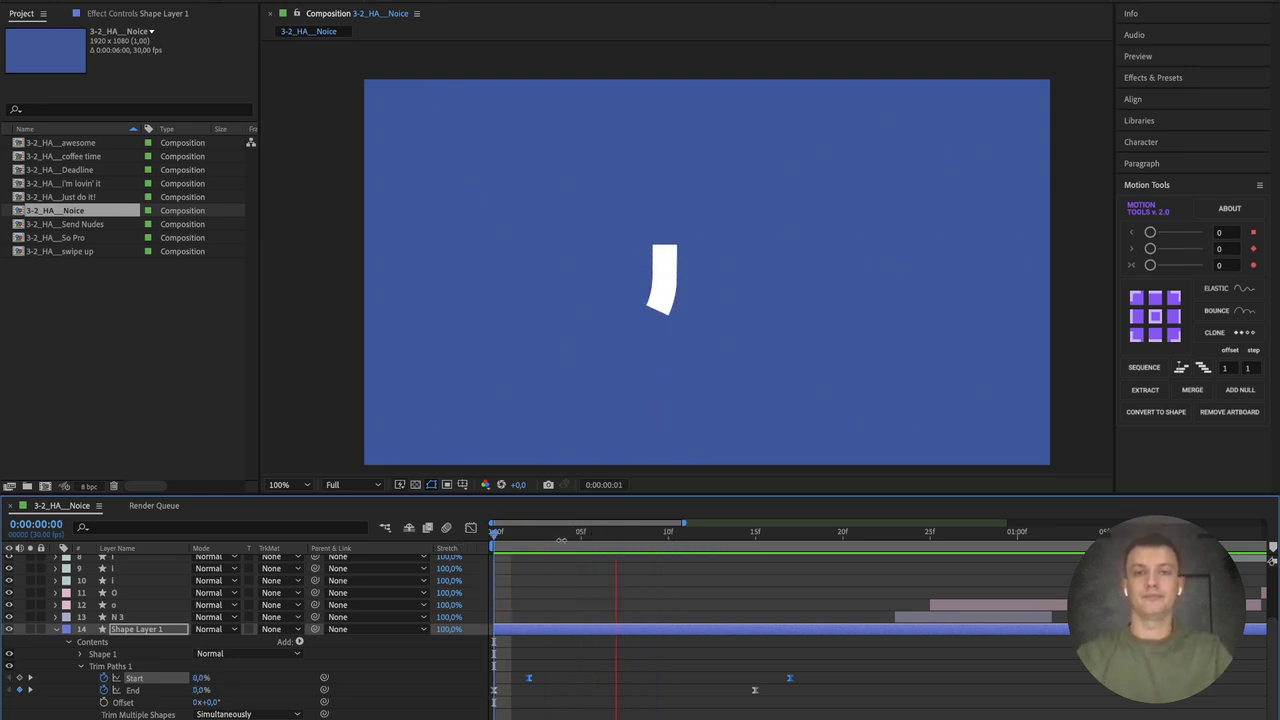
{"action": "key", "text": "space"}
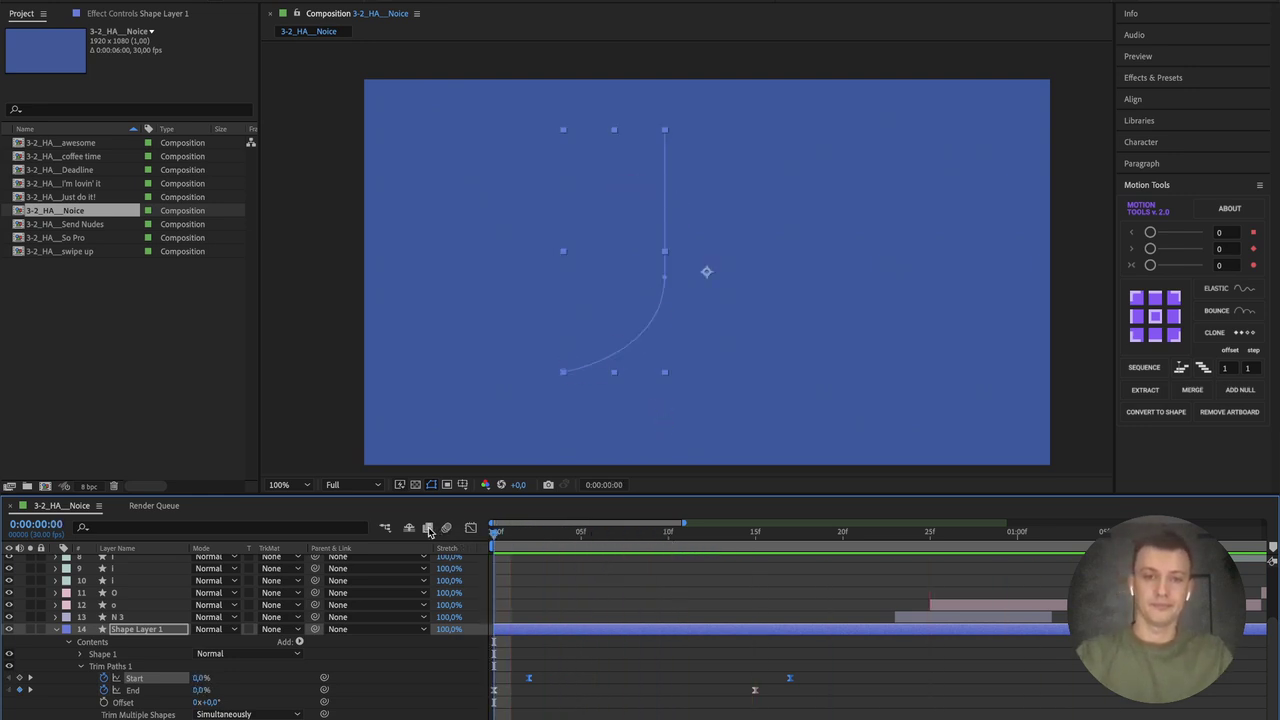
Step: Extend the curved path from its lower end with a new point farther left, smooth the joining point's curve, and preview the stroke
{"action": "left_click", "coordinate": [563, 373]}
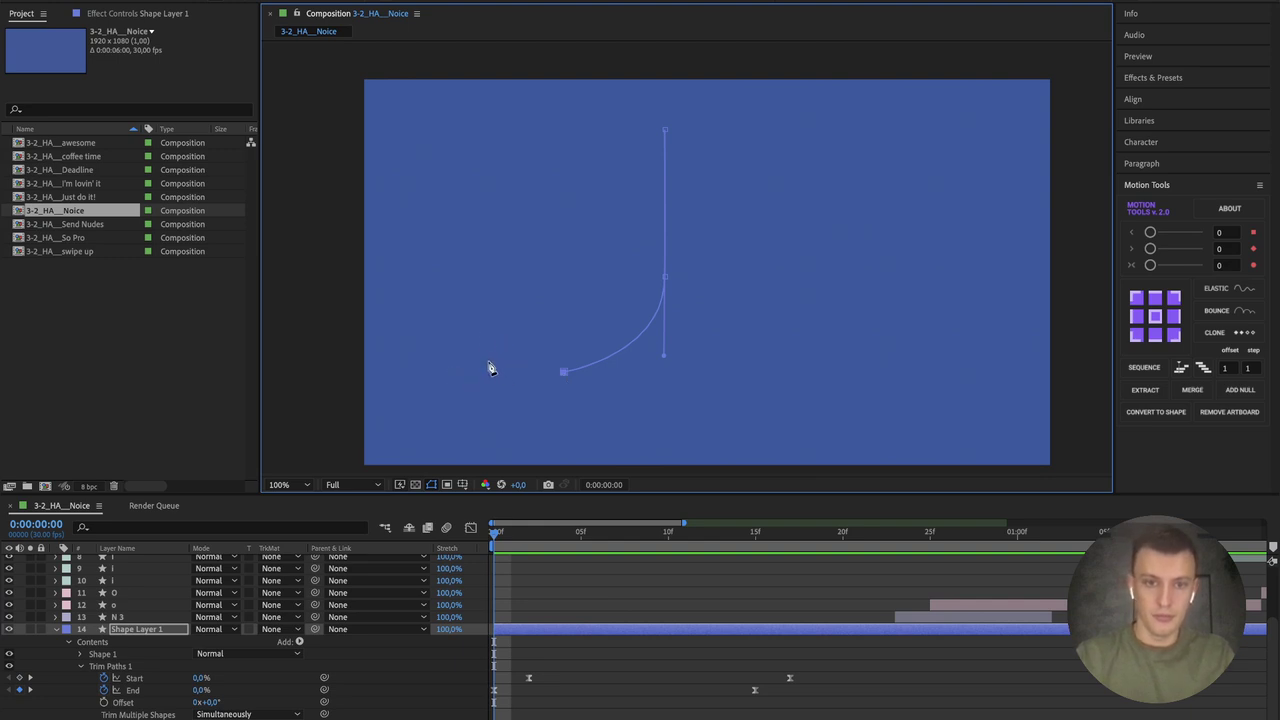
{"action": "left_click", "coordinate": [515, 375]}
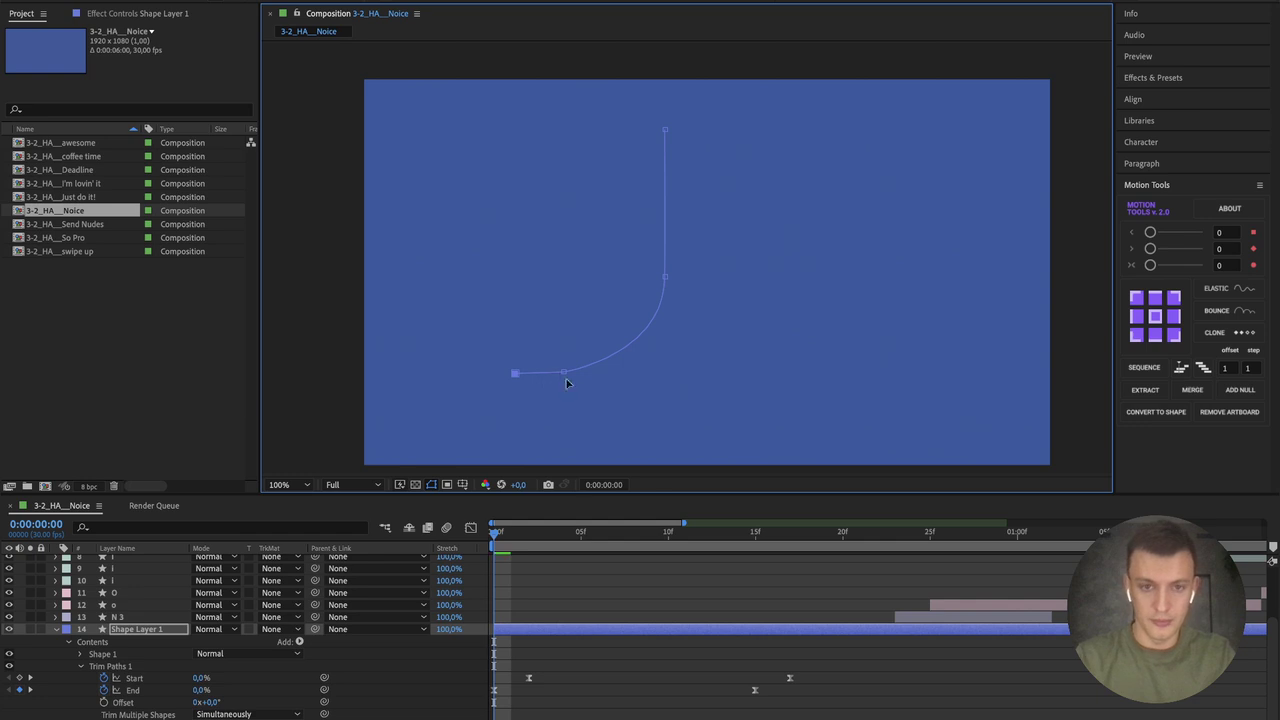
{"action": "left_click_drag", "start_coordinate": [525, 540], "coordinate": [554, 540]}
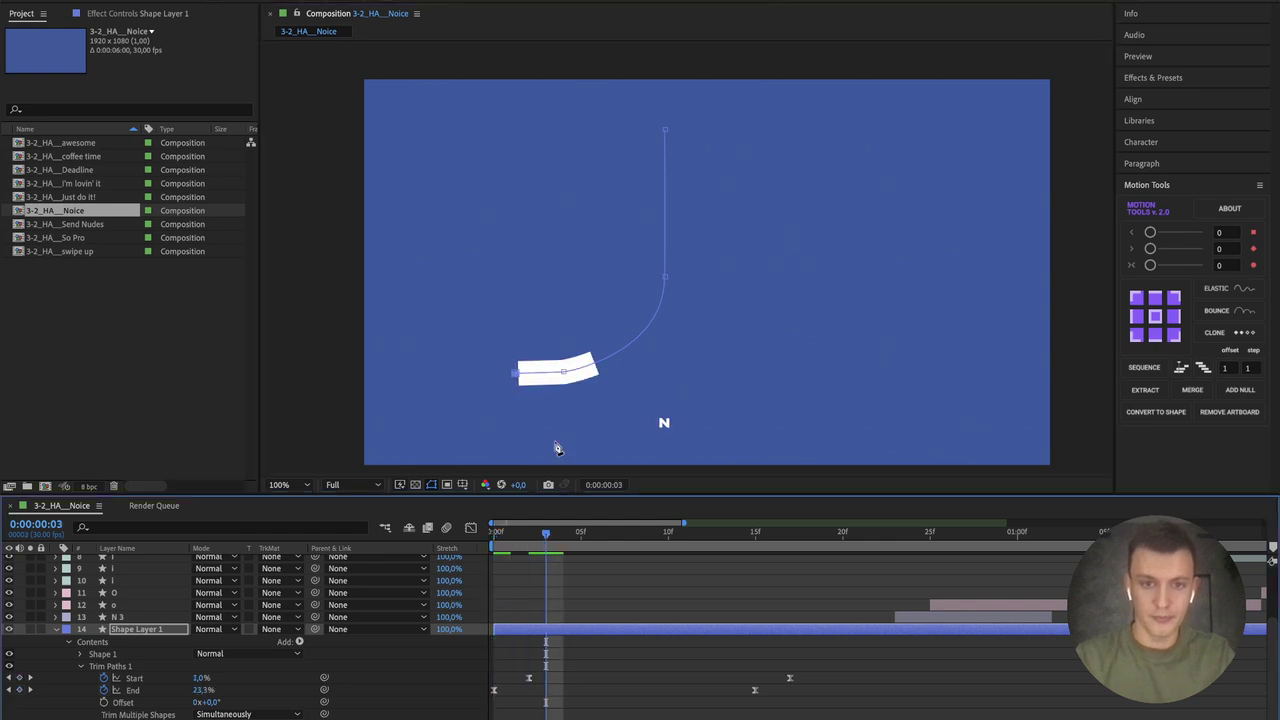
{"action": "scroll", "coordinate": [560, 427], "scroll_direction": "up", "scroll_amount": 2}
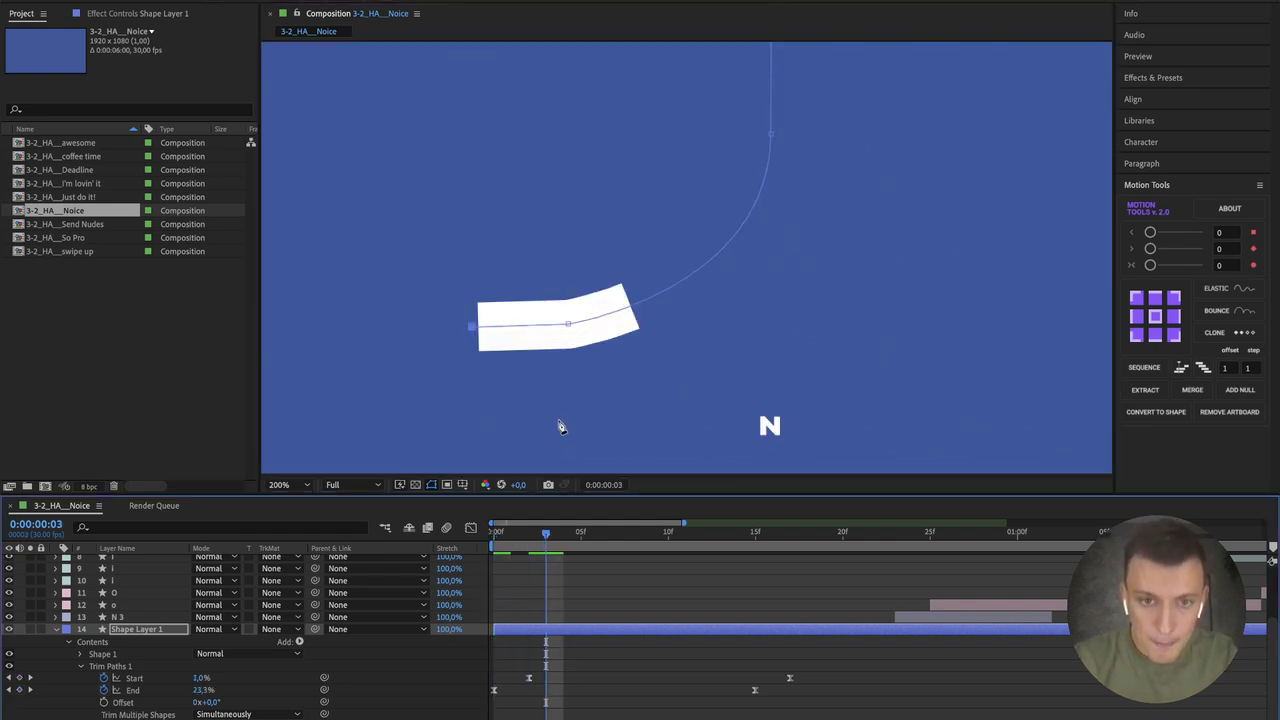
{"action": "left_click", "coordinate": [570, 327], "text": "alt"}
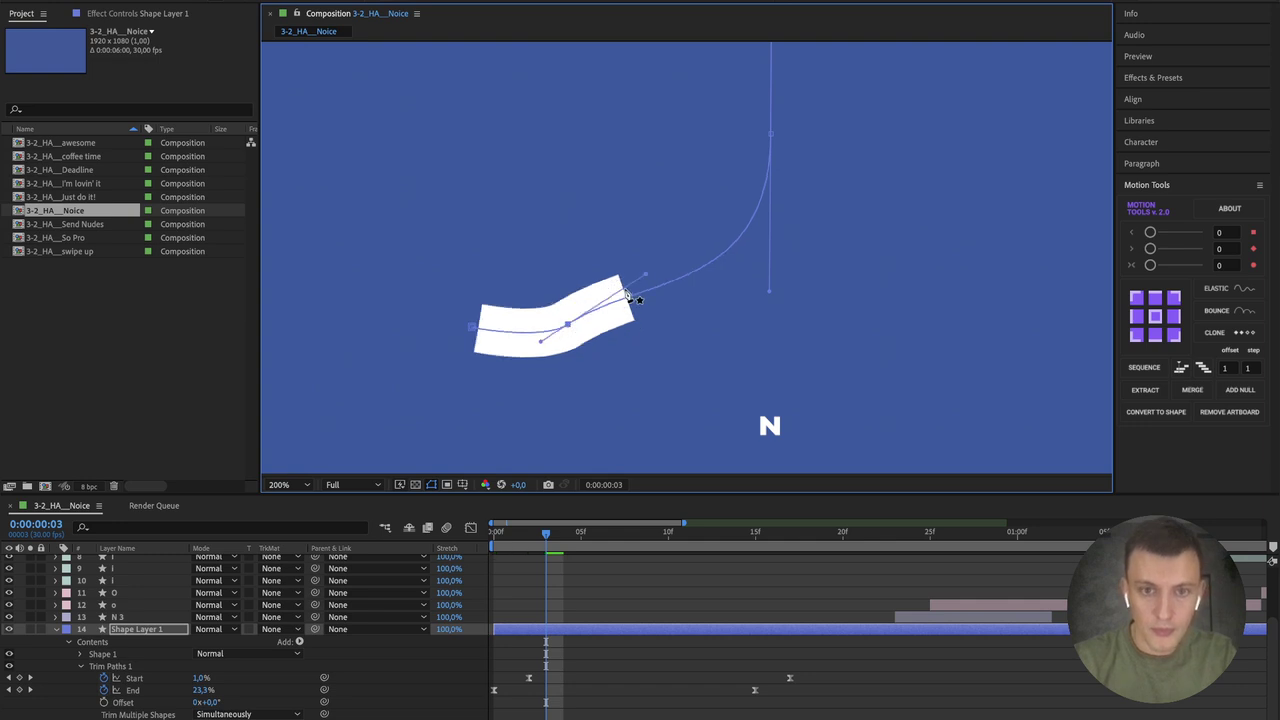
{"action": "left_click_drag", "start_coordinate": [643, 278], "coordinate": [641, 322]}
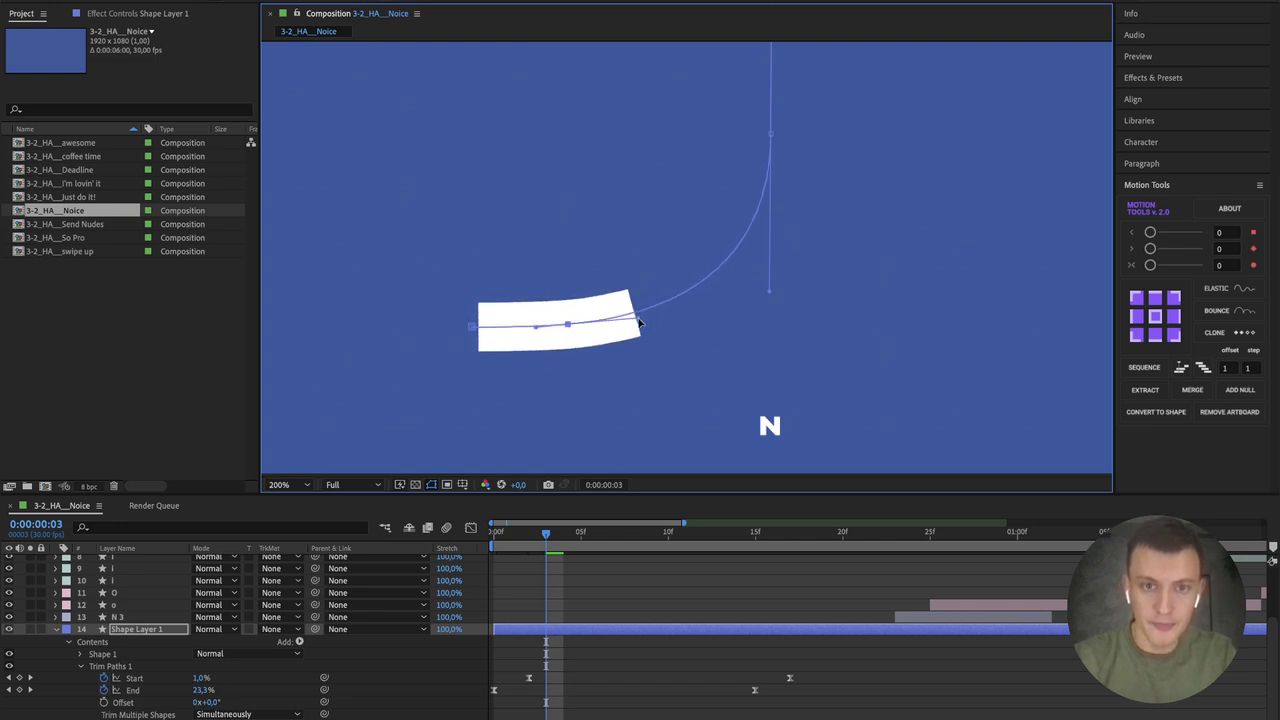
{"action": "key", "text": "space"}
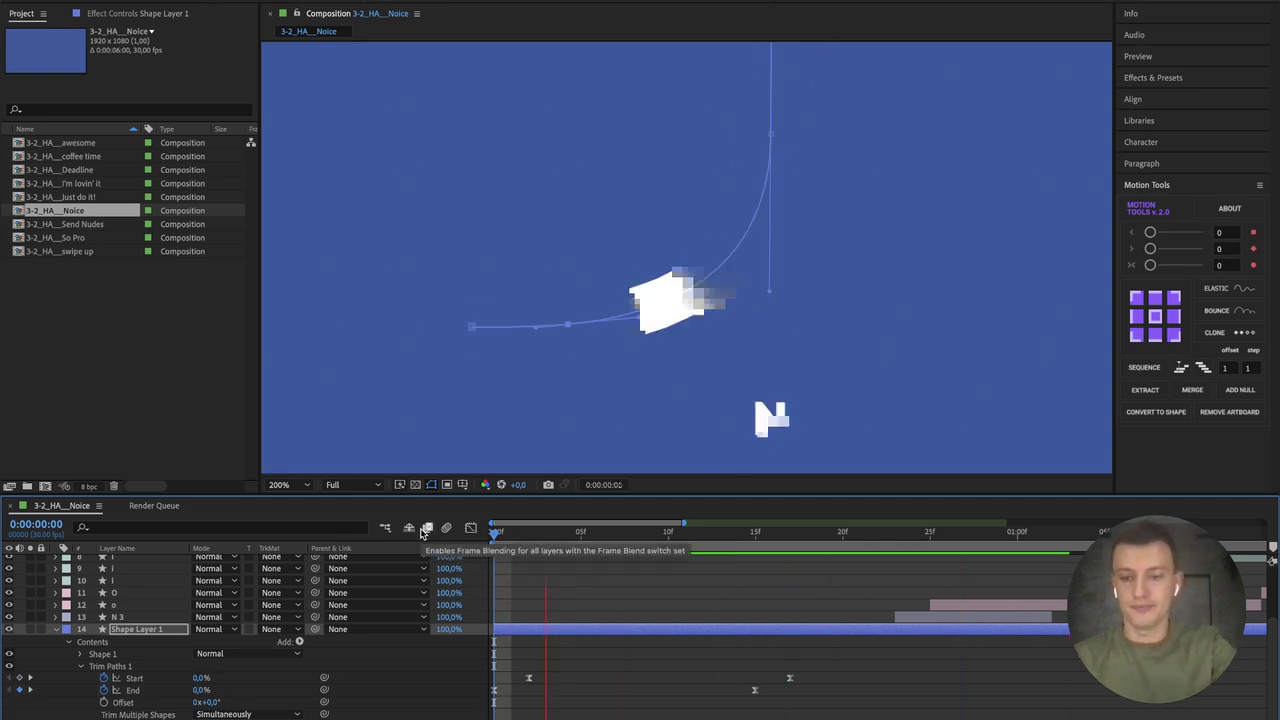
{"action": "key", "text": "comma"}
{"action": "left_click", "coordinate": [709, 677]}
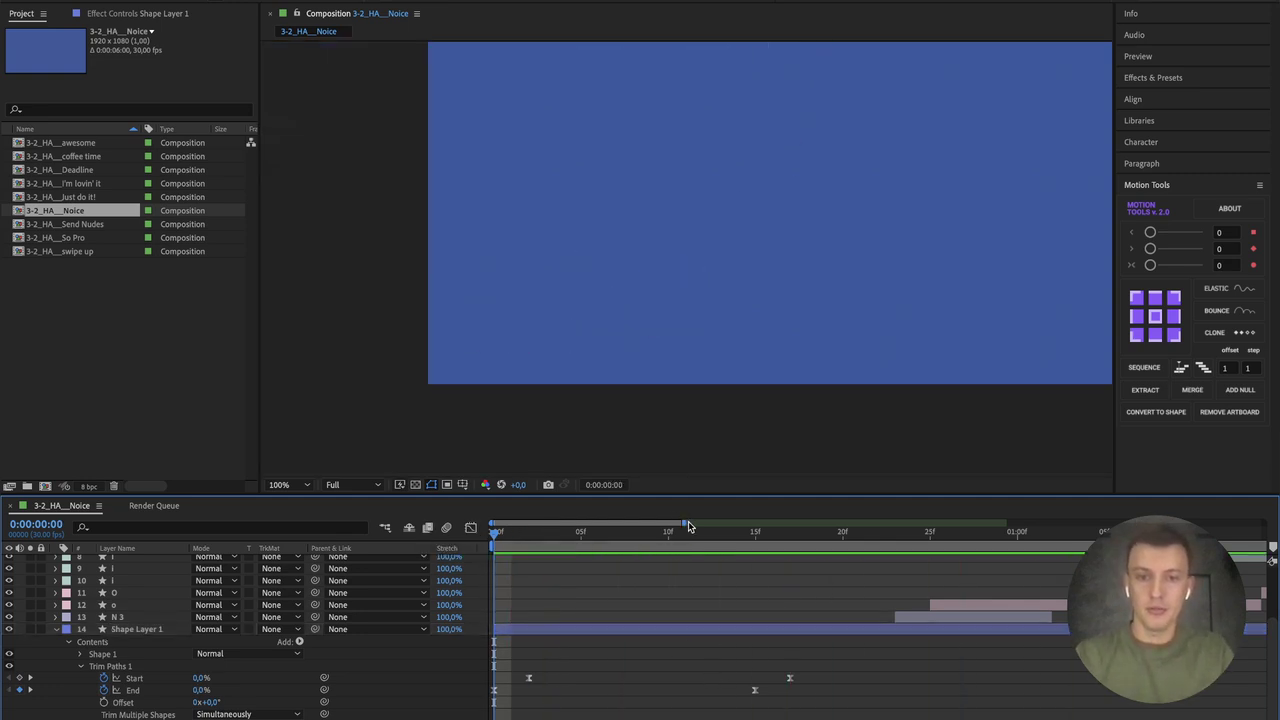
Step: Move the N 3 layer earlier so that it starts at 0:00:00:16
{"action": "left_click_drag", "start_coordinate": [688, 522], "coordinate": [787, 523]}
{"action": "left_click_drag", "start_coordinate": [575, 534], "coordinate": [675, 566]}
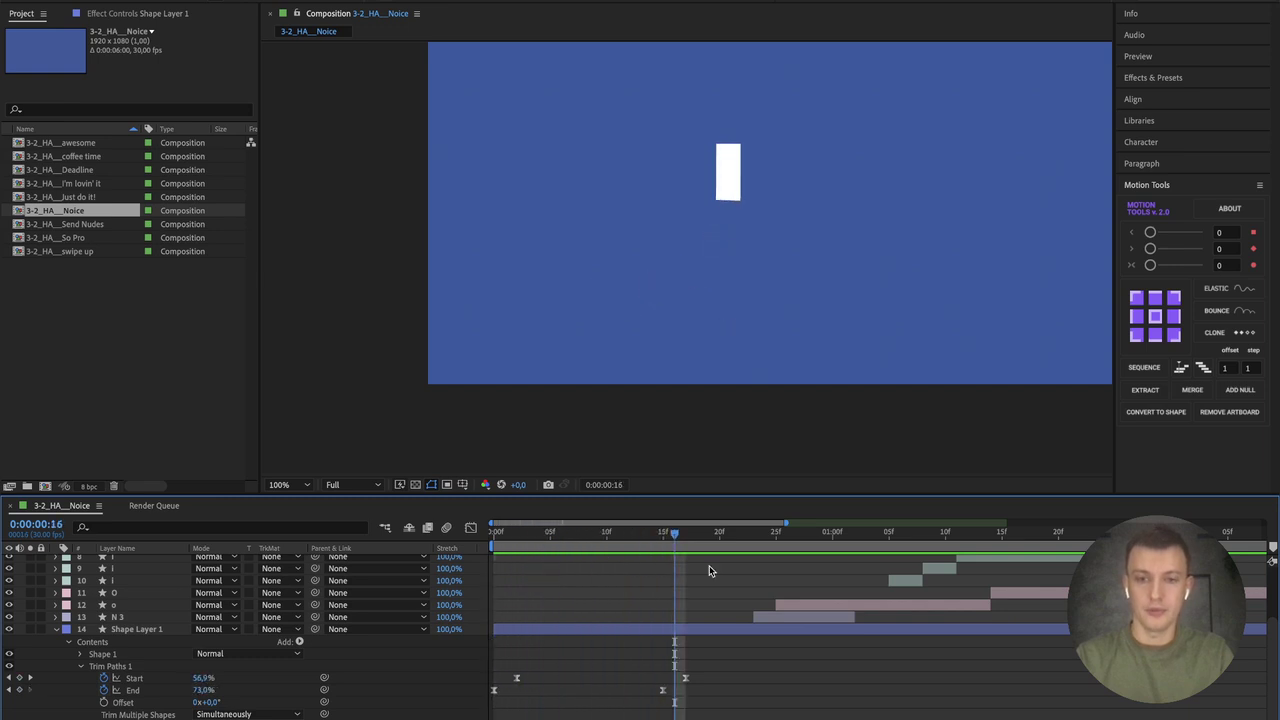
{"action": "scroll", "coordinate": [667, 640], "scroll_direction": "down", "scroll_amount": 2}
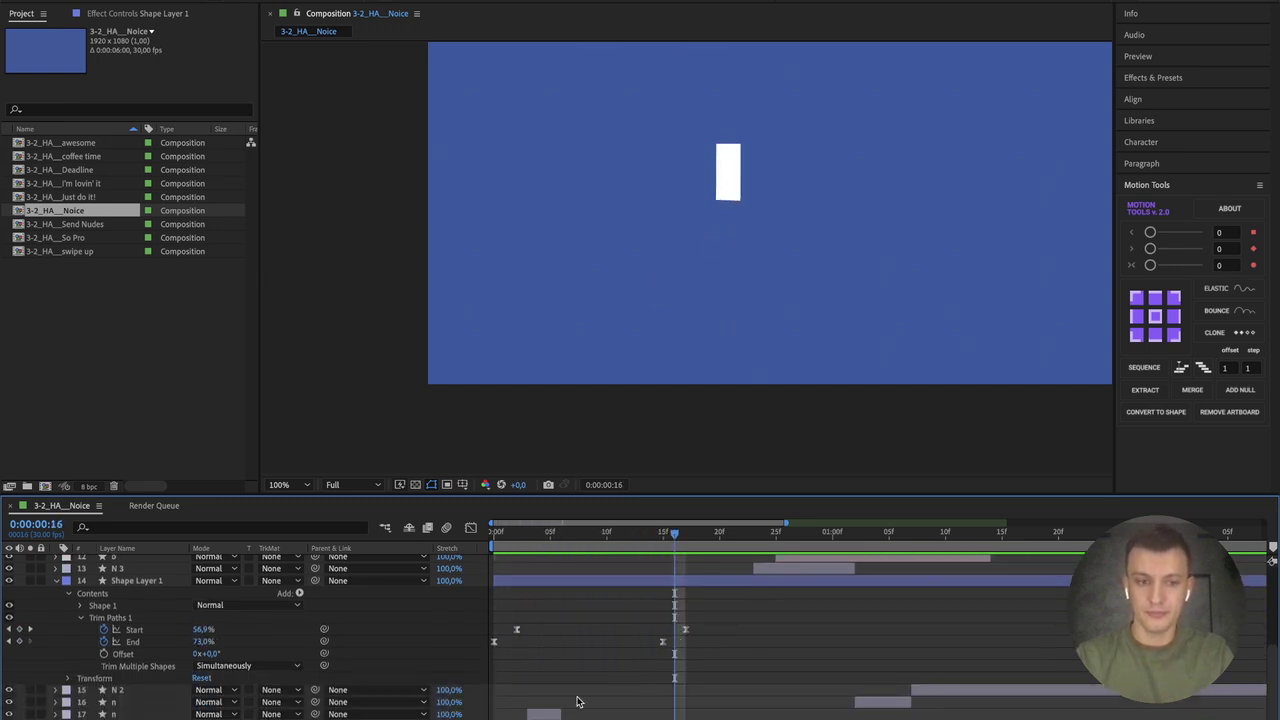
{"action": "scroll", "coordinate": [797, 636], "scroll_direction": "up", "scroll_amount": 2}
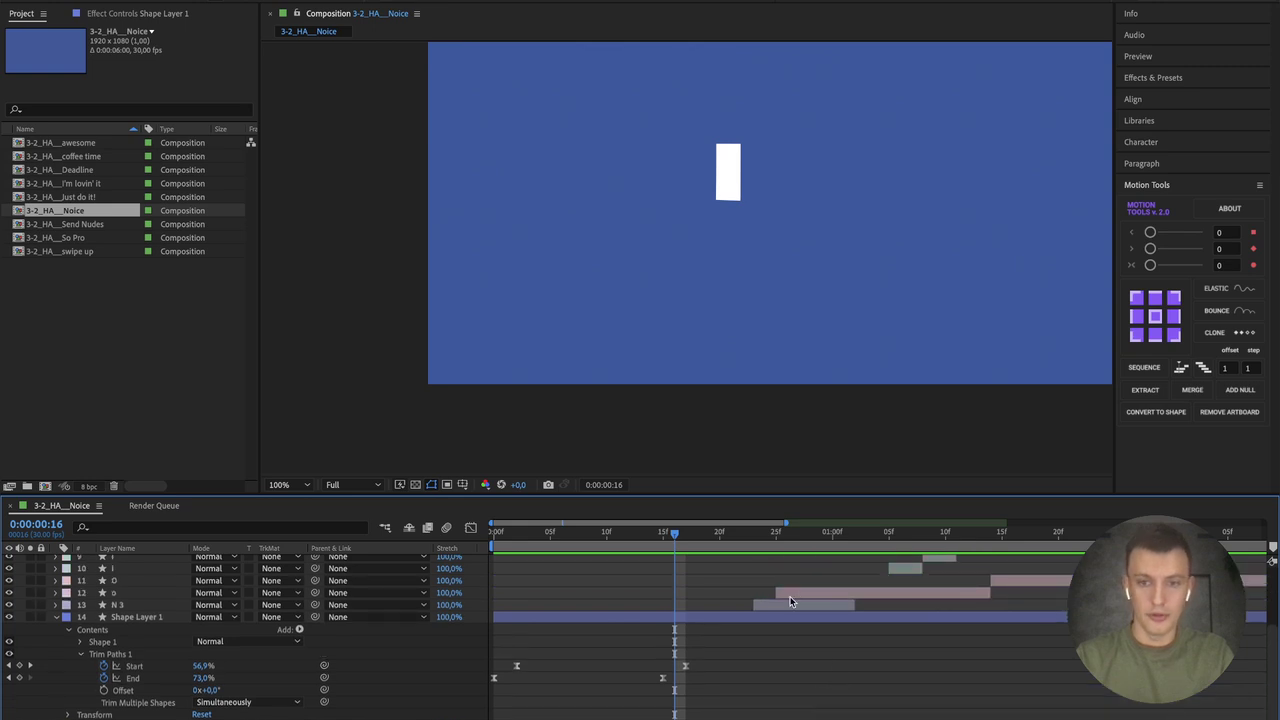
{"action": "left_click_drag", "start_coordinate": [790, 601], "coordinate": [707, 608]}
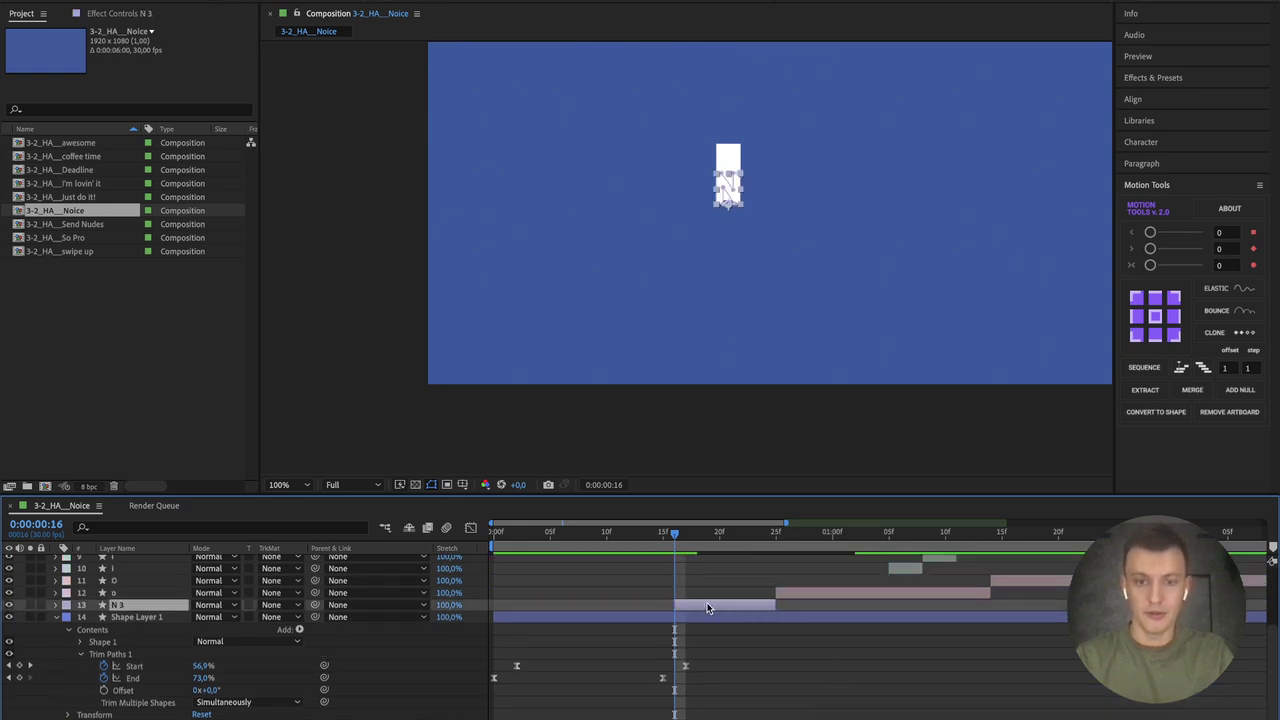
Step: Extend the start of the N 3 layer back to 0:00:00:07, keeping its end in place
{"action": "mouse_move", "coordinate": [674, 540]}
{"action": "left_mouse_down"}
{"action": "mouse_move", "coordinate": [663, 537]}
{"action": "mouse_move", "coordinate": [754, 537]}
{"action": "mouse_move", "coordinate": [563, 537]}
{"action": "mouse_move", "coordinate": [583, 537]}
{"action": "left_mouse_up"}
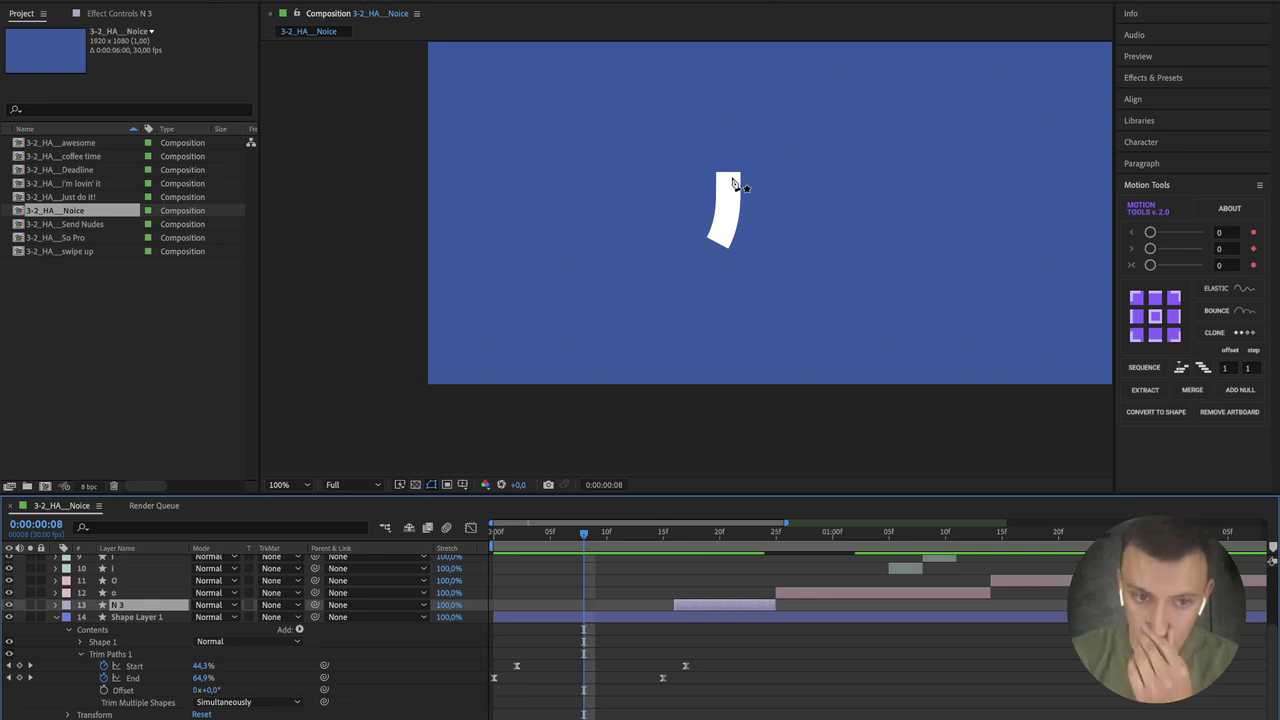
{"action": "mouse_move", "coordinate": [585, 533]}
{"action": "left_mouse_down"}
{"action": "mouse_move", "coordinate": [698, 531]}
{"action": "mouse_move", "coordinate": [573, 537]}
{"action": "left_mouse_up"}
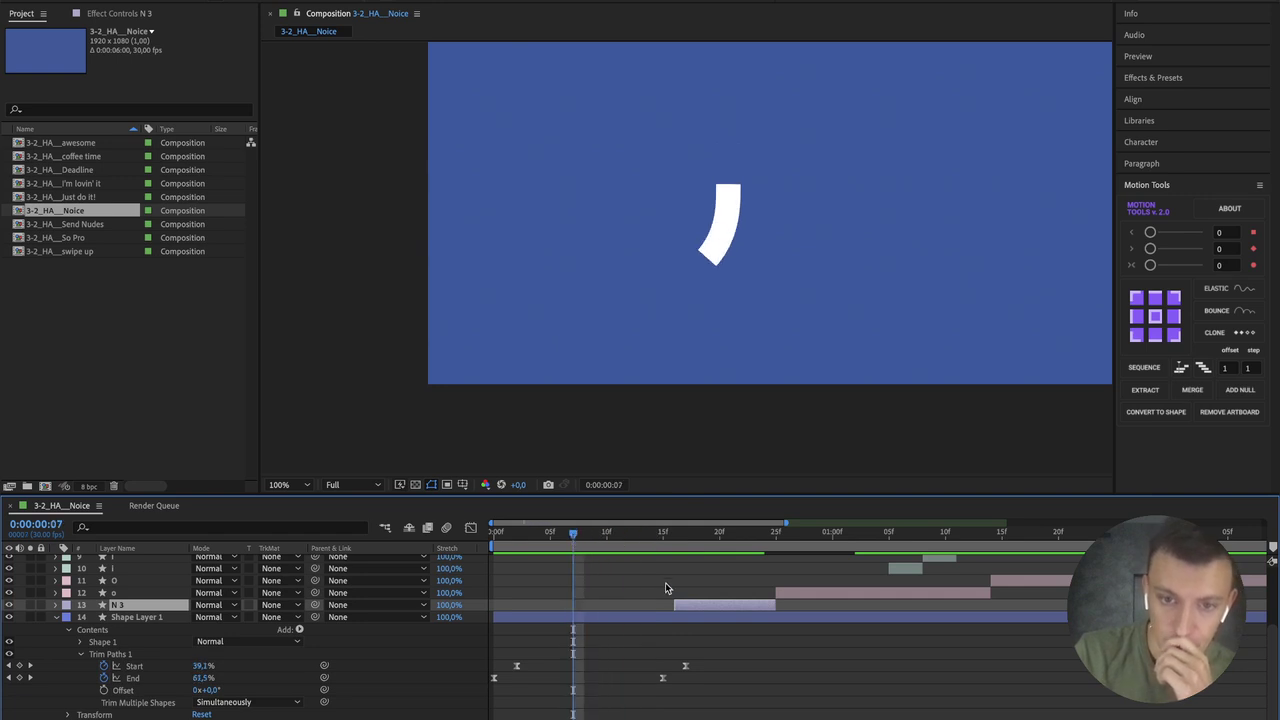
{"action": "left_click_drag", "start_coordinate": [673, 604], "coordinate": [573, 604]}
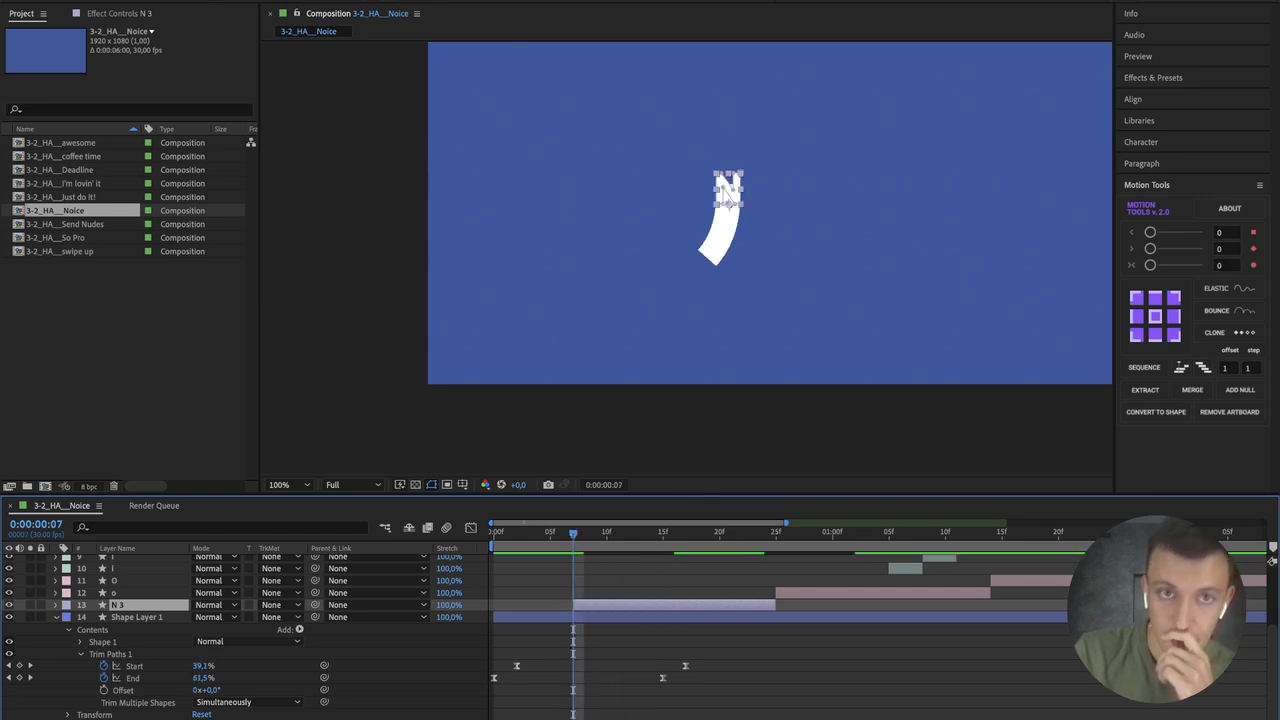
Step: Change the N 3 layer's fill colour from white to red so it stands out against the stroke
{"action": "left_click", "coordinate": [448, 2]}
{"action": "left_click", "coordinate": [367, 504]}
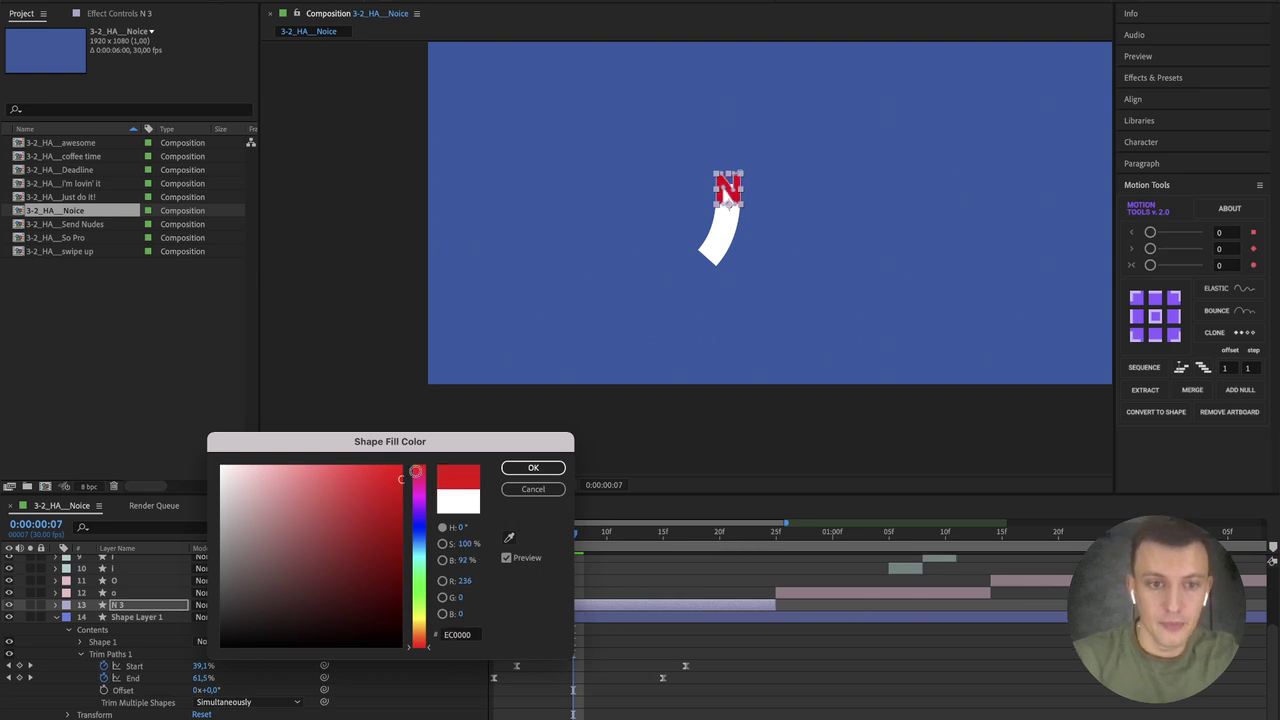
{"action": "left_click", "coordinate": [533, 467]}
{"action": "left_click", "coordinate": [562, 644]}
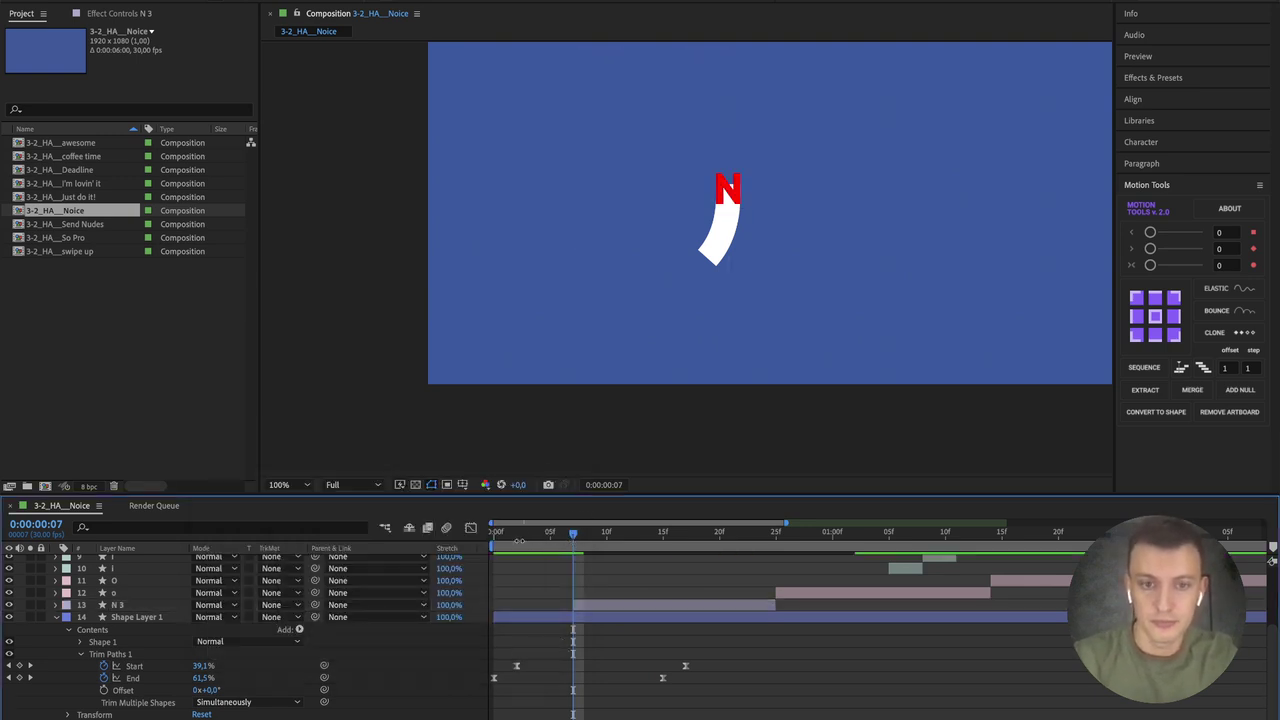
Step: Preview the red N against the curved stroke, then play the rest of the lettering animation to about 0:00:02:18
{"action": "key", "text": "space"}
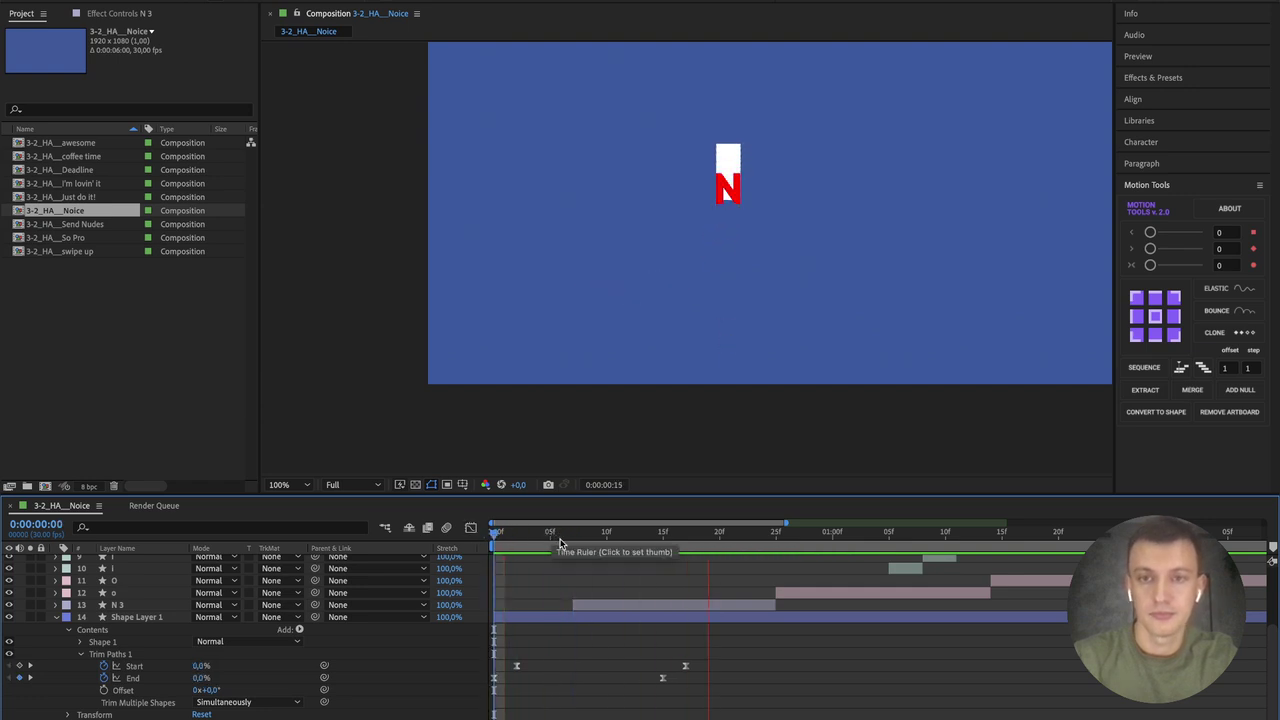
{"action": "left_click_drag", "start_coordinate": [560, 540], "coordinate": [576, 538]}
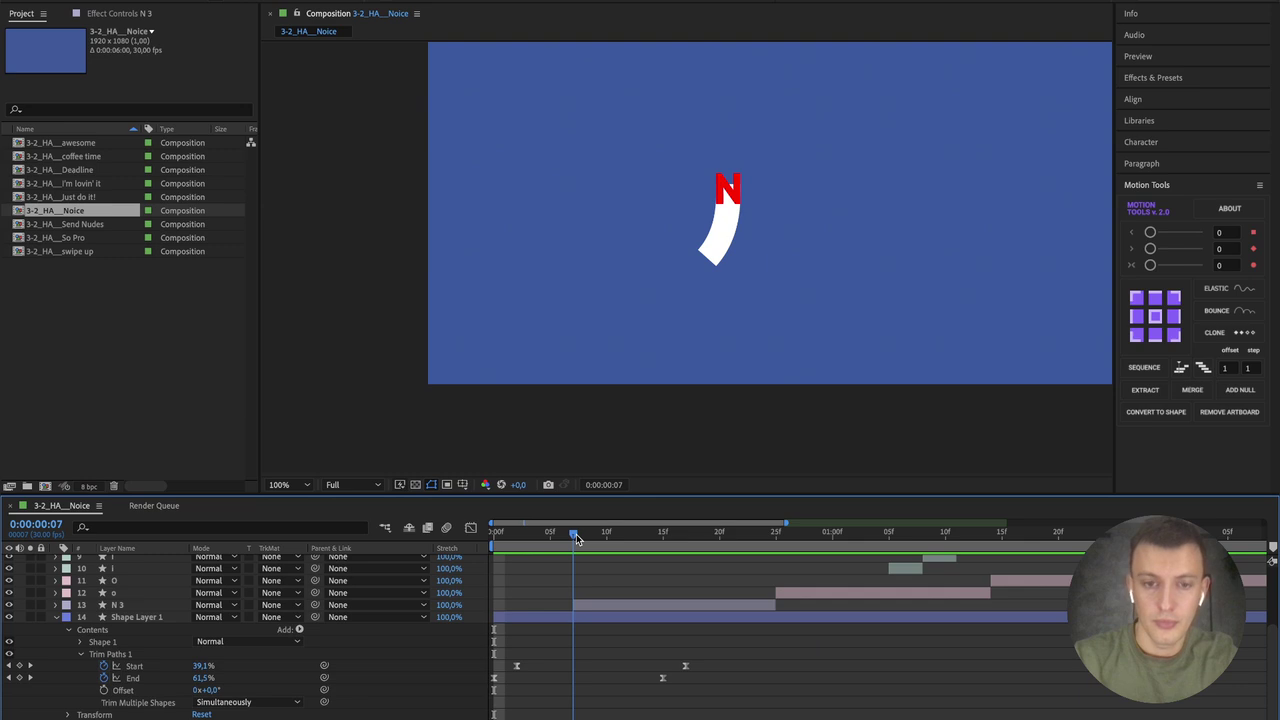
{"action": "left_click_drag", "start_coordinate": [576, 534], "coordinate": [883, 529]}
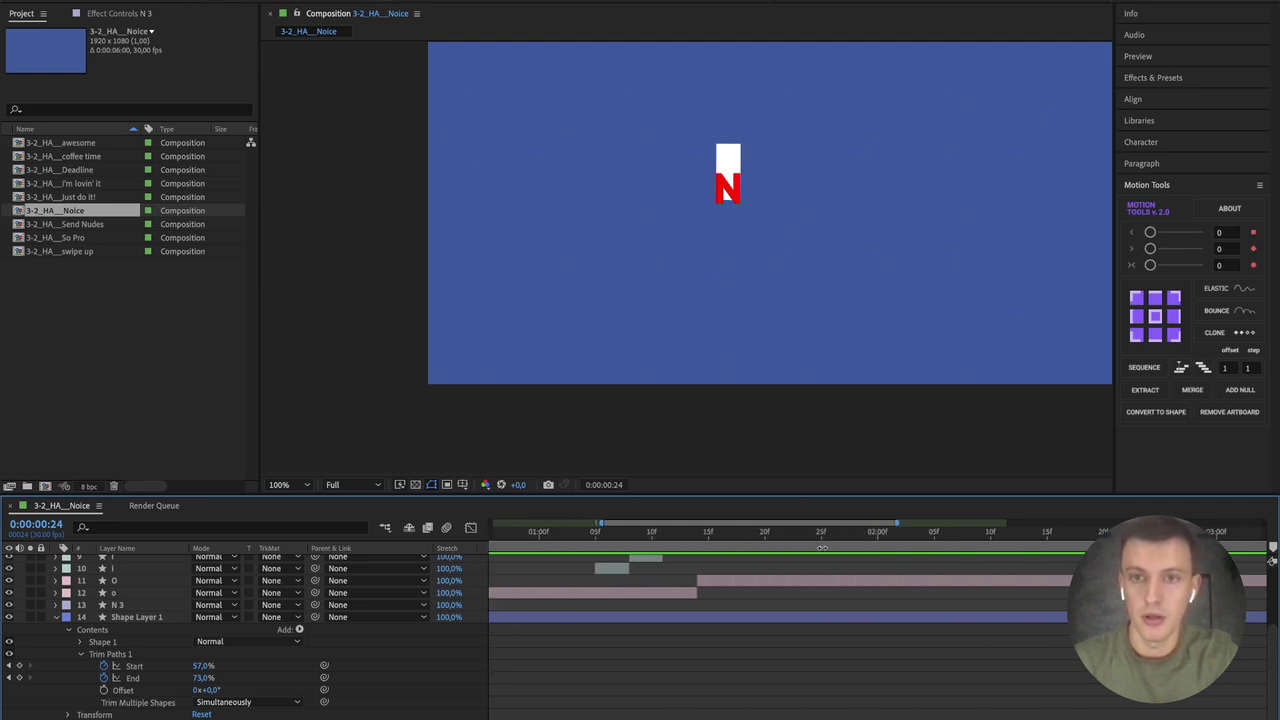
{"action": "key", "text": "space"}
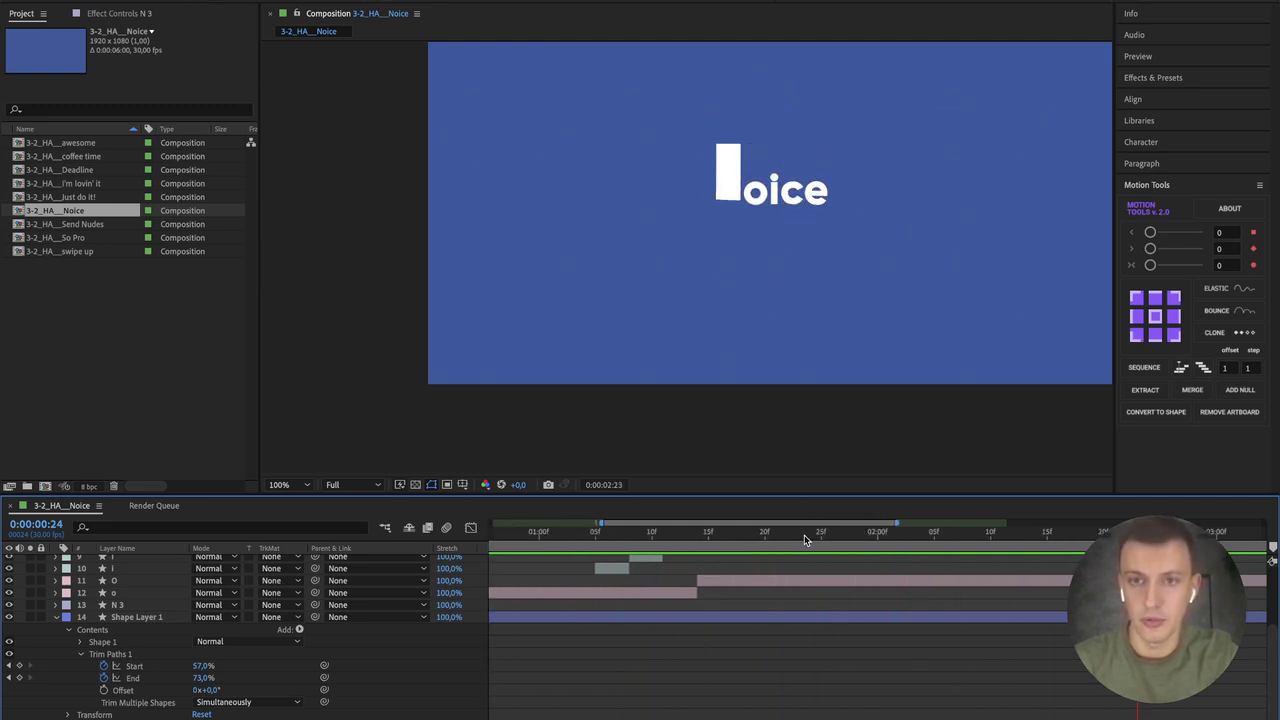
{"action": "key", "text": "space"}
{"action": "left_click_drag", "start_coordinate": [976, 524], "coordinate": [998, 540]}
{"action": "key", "text": "space"}
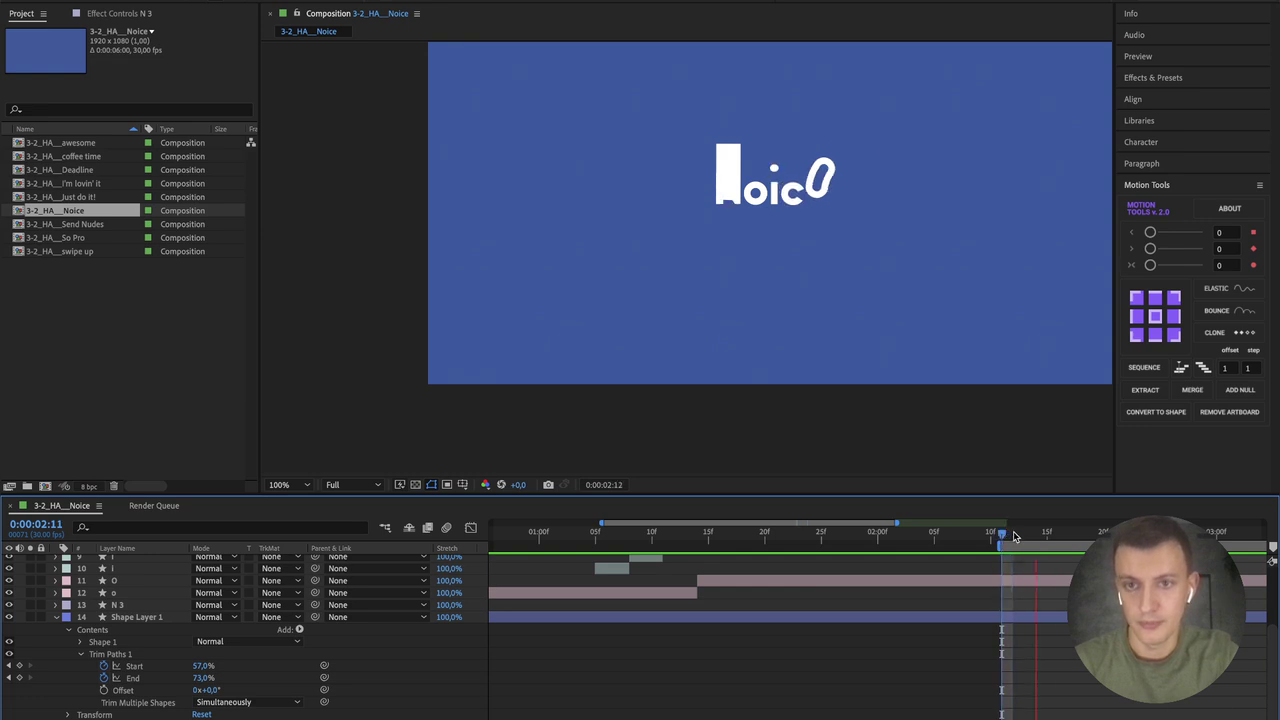
{"action": "key", "text": "space"}
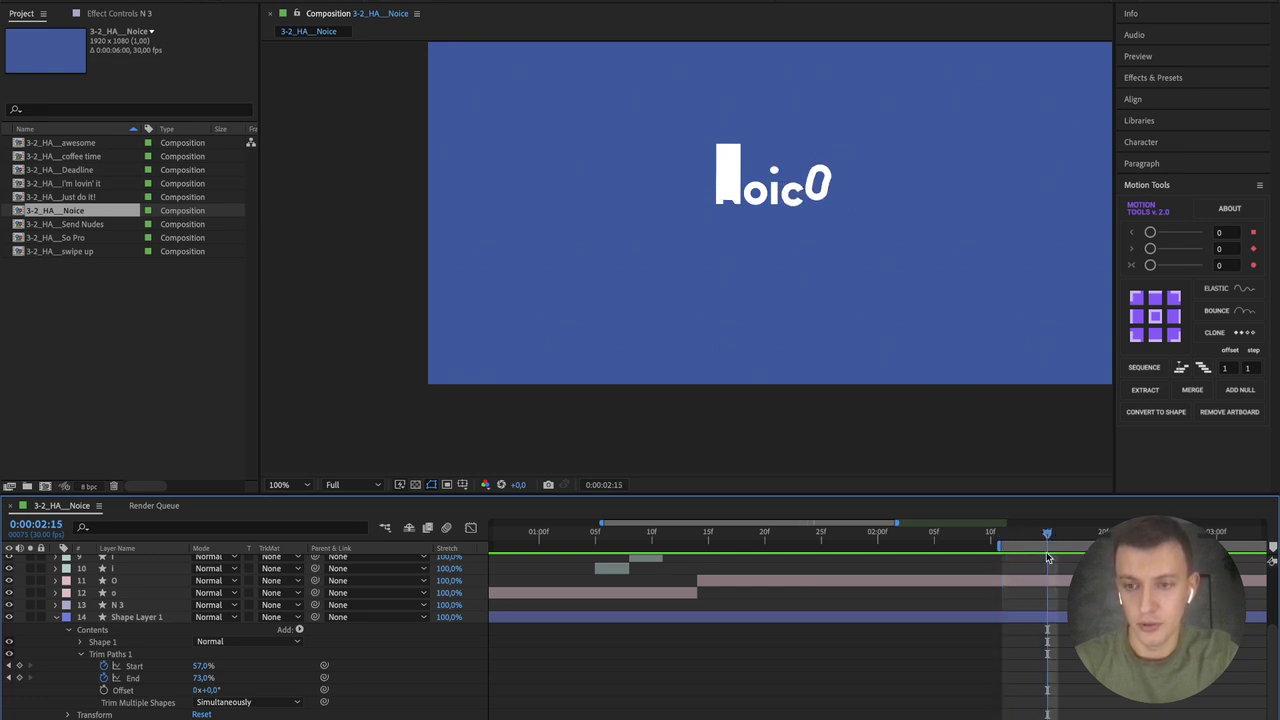
{"action": "left_click_drag", "start_coordinate": [1056, 531], "coordinate": [1082, 537]}
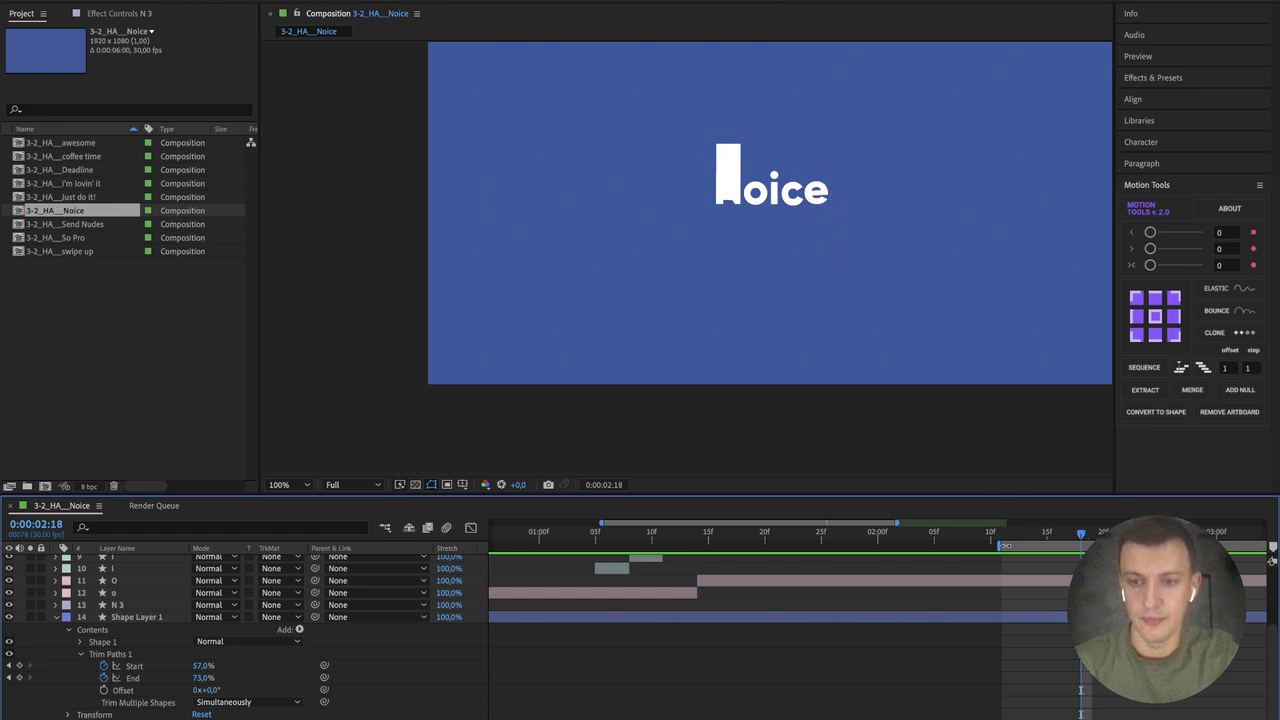
Step: Around 0:00:00:07, reshape the speed curve of Shape Layer 1's Trim Paths Start so its speed peaks sooner after the first keyframe
{"action": "left_click_drag", "start_coordinate": [600, 522], "coordinate": [432, 528]}
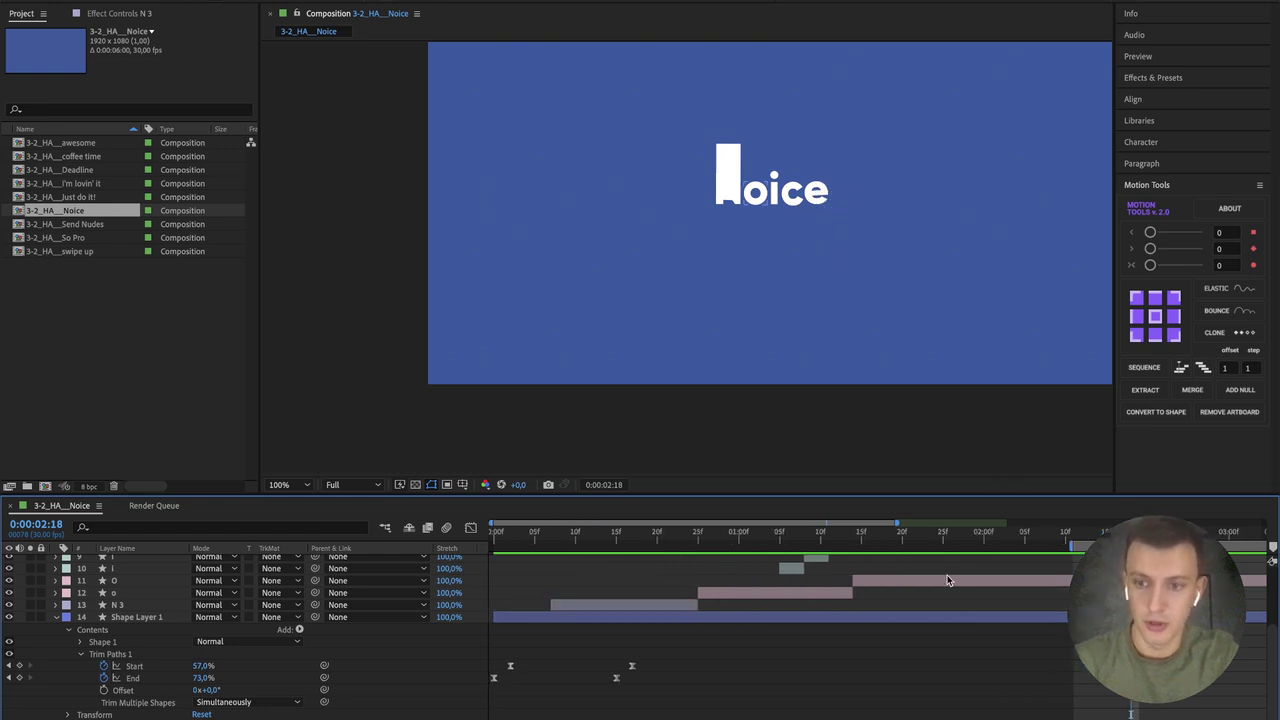
{"action": "left_click", "coordinate": [604, 533]}
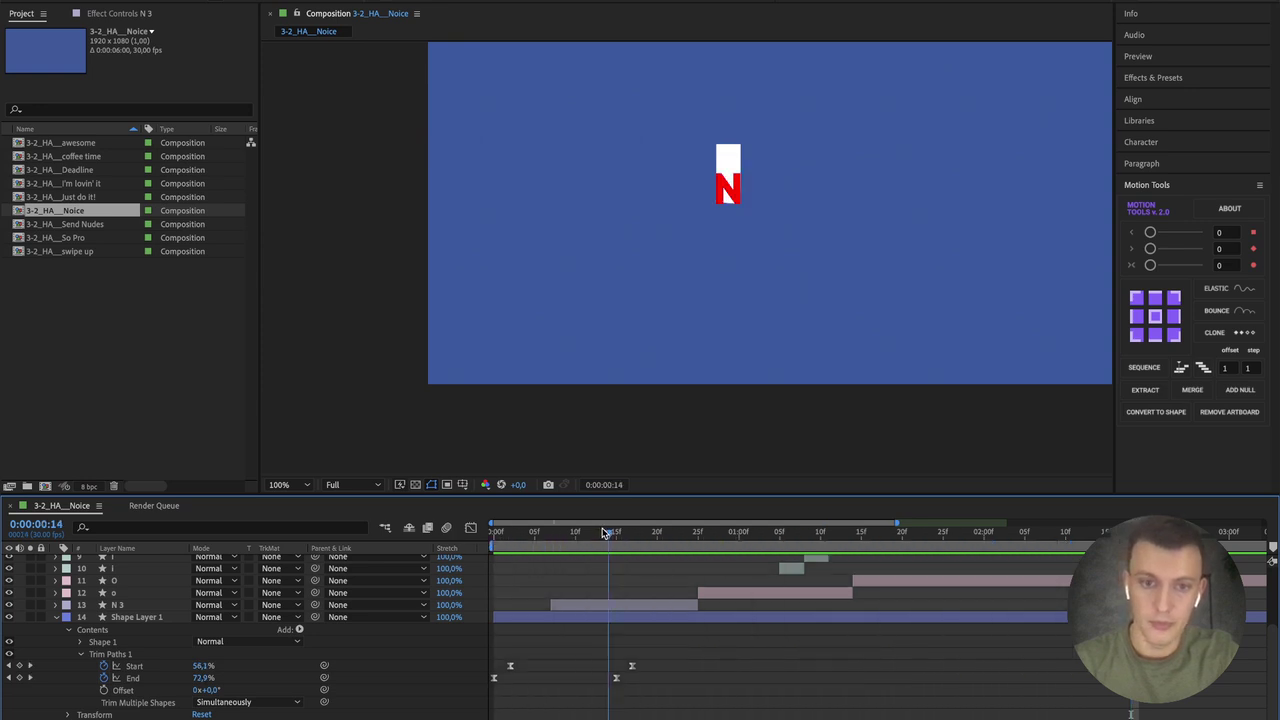
{"action": "left_click_drag", "start_coordinate": [604, 533], "coordinate": [551, 533]}
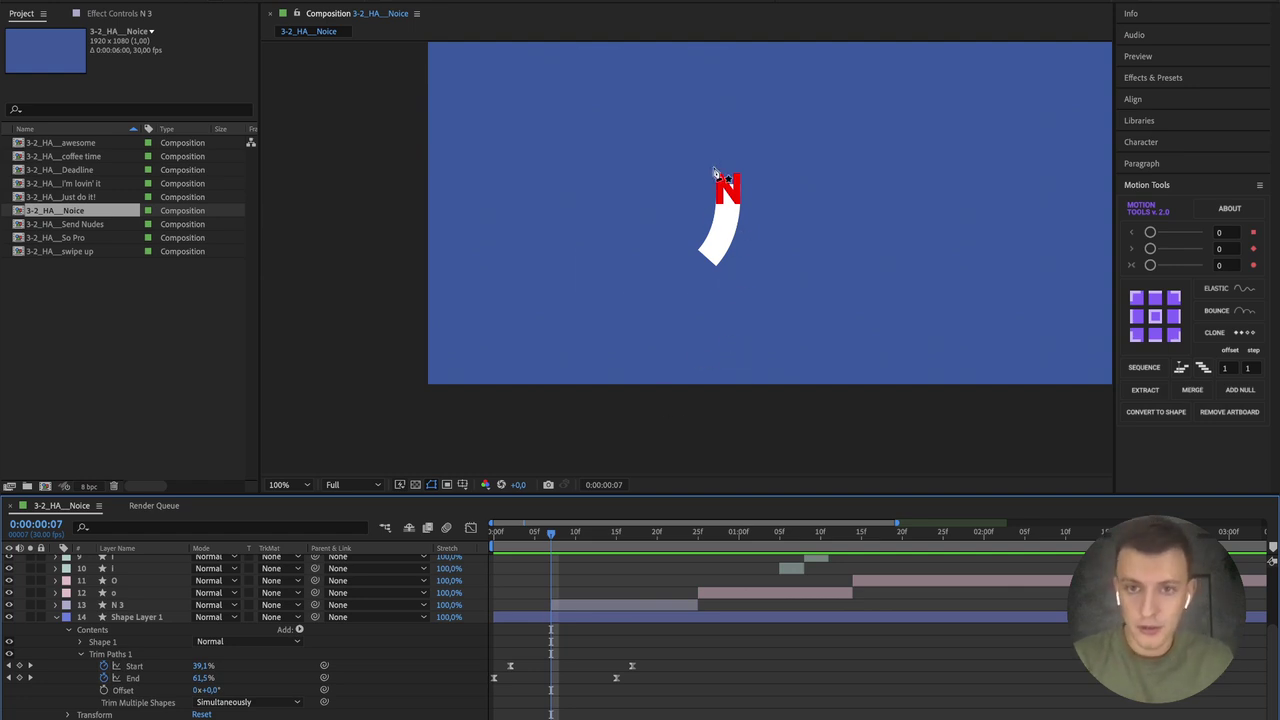
{"action": "scroll", "coordinate": [714, 172], "scroll_direction": "up", "scroll_amount": 4}
{"action": "scroll", "coordinate": [747, 250], "scroll_direction": "down", "scroll_amount": 2}
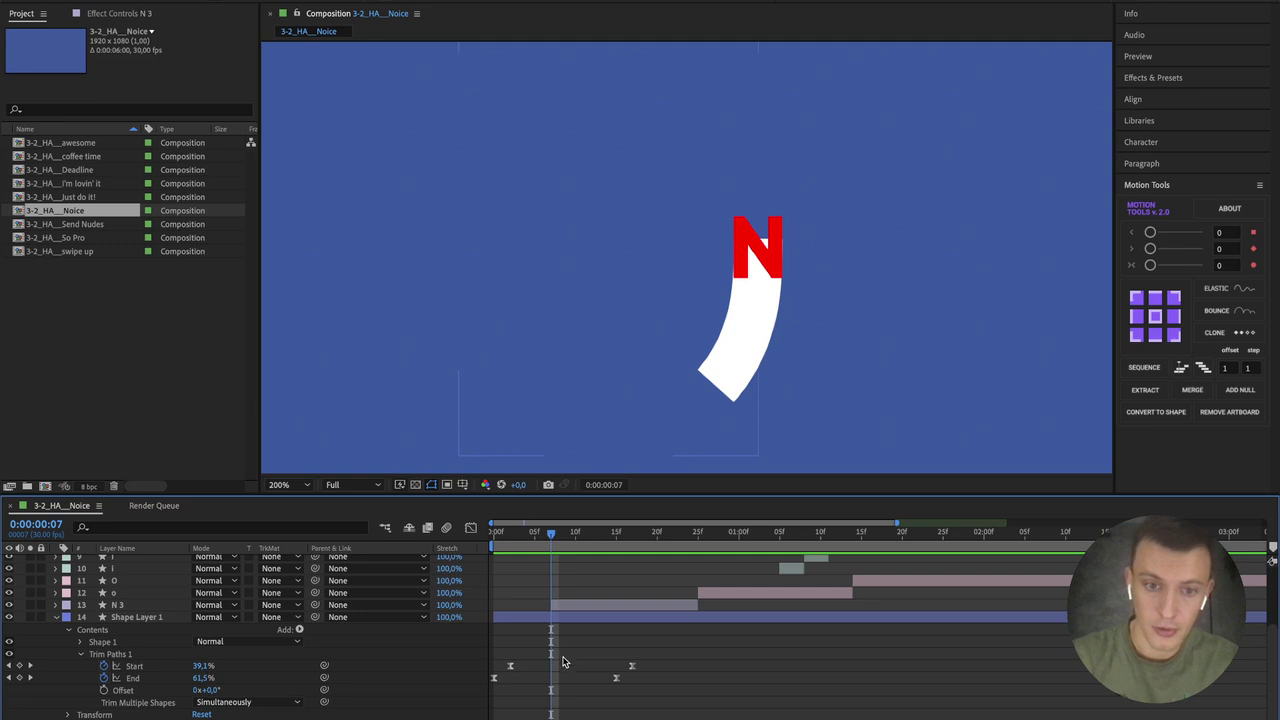
{"action": "left_click_drag", "start_coordinate": [510, 657], "coordinate": [664, 671]}
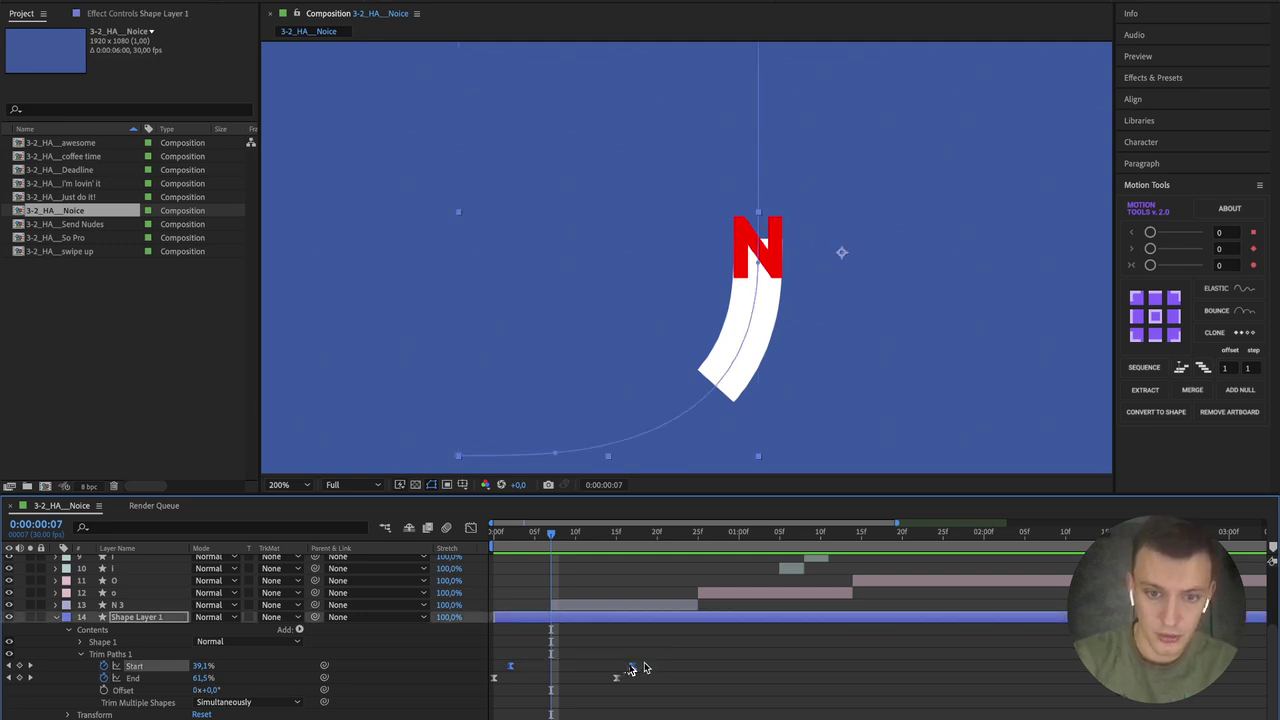
{"action": "left_click", "coordinate": [643, 666]}
{"action": "left_click", "coordinate": [508, 666]}
{"action": "left_click", "coordinate": [471, 528]}
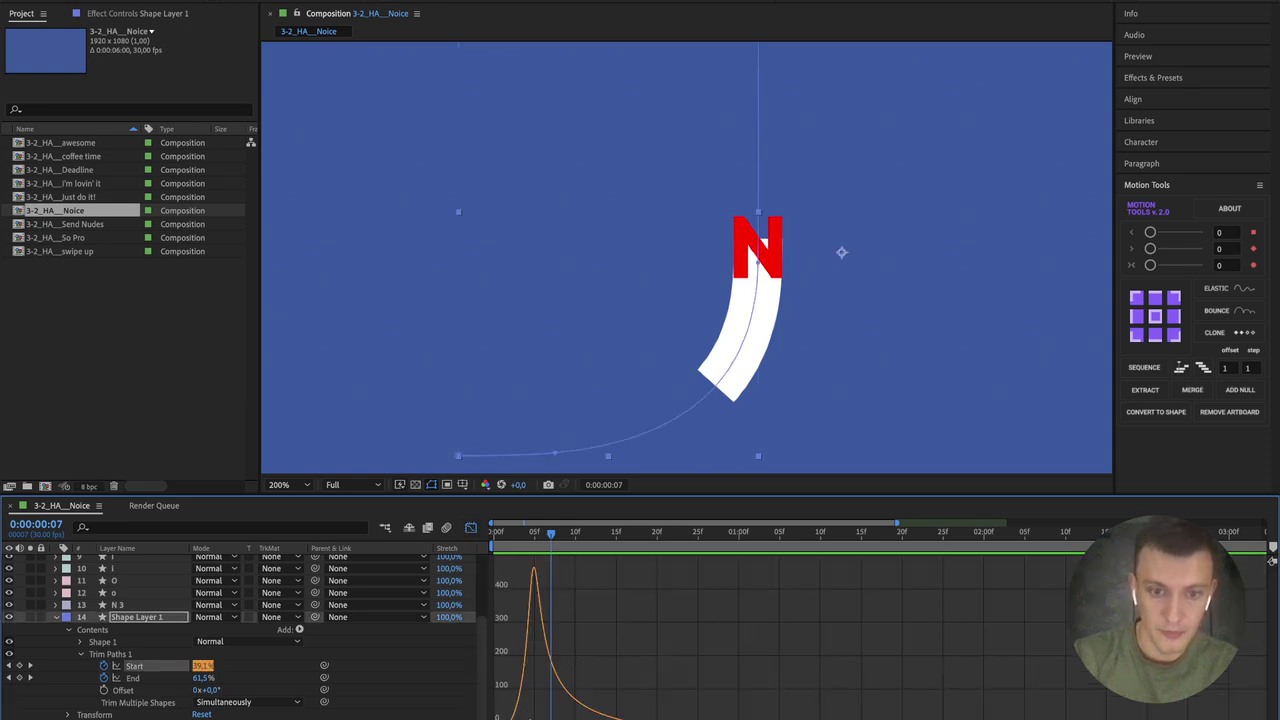
{"action": "mouse_move", "coordinate": [530, 718]}
{"action": "left_mouse_down"}
{"action": "mouse_move", "coordinate": [560, 718]}
{"action": "mouse_move", "coordinate": [524, 716]}
{"action": "left_mouse_up"}
{"action": "left_click", "coordinate": [471, 528]}
Step: Try shifting both Start keyframes one frame earlier, to 0:00:00:01 and 0:00:00:16, and preview the stroke
{"action": "left_click_drag", "start_coordinate": [490, 641], "coordinate": [516, 658]}
{"action": "left_click_drag", "start_coordinate": [680, 646], "coordinate": [506, 673]}
{"action": "left_click", "coordinate": [497, 537]}
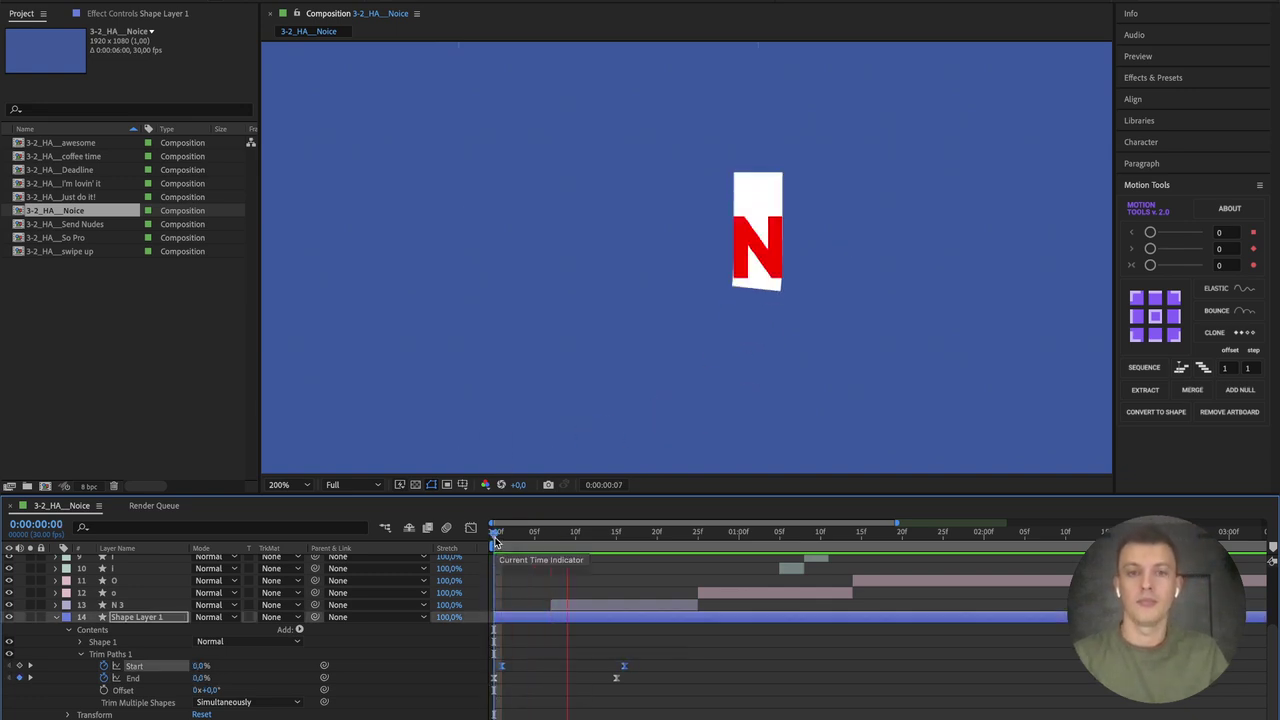
{"action": "key", "text": "space"}
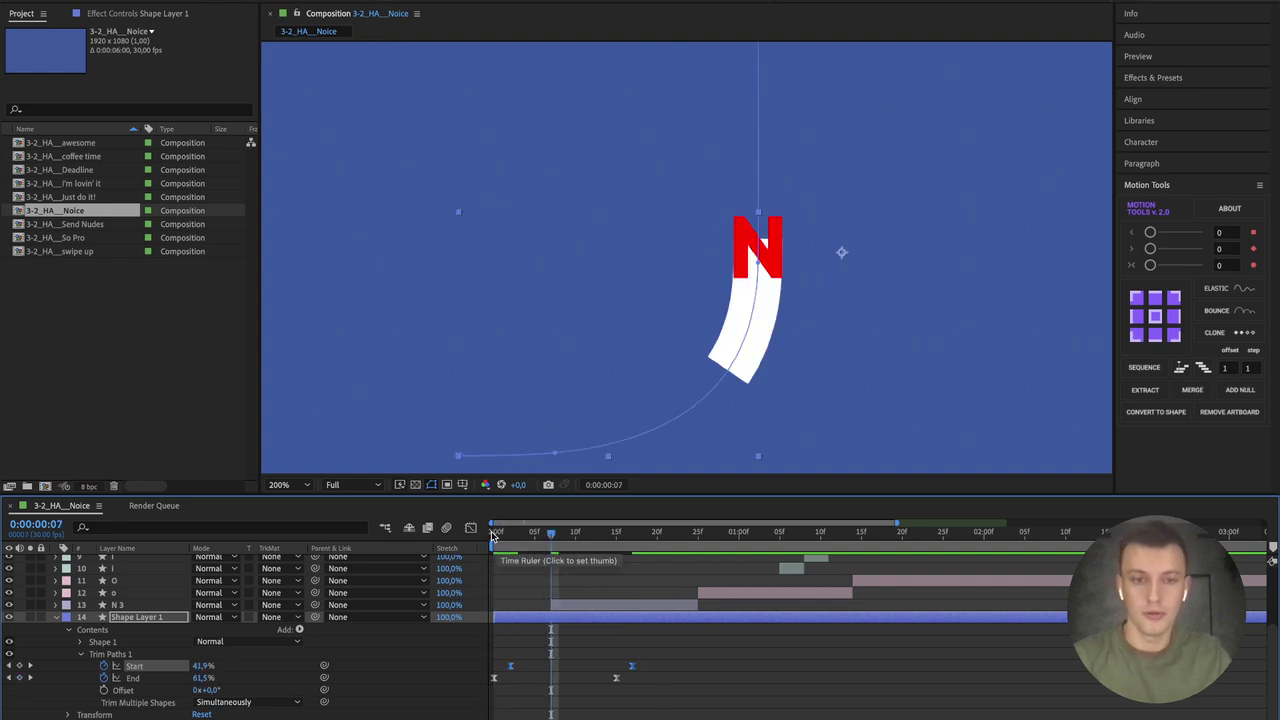
Step: Move the first Start keyframe to 0:00:00:04 and the last one to 0:00:00:16, checking the stroke at 0:00:00:08
{"action": "left_click", "coordinate": [511, 535]}
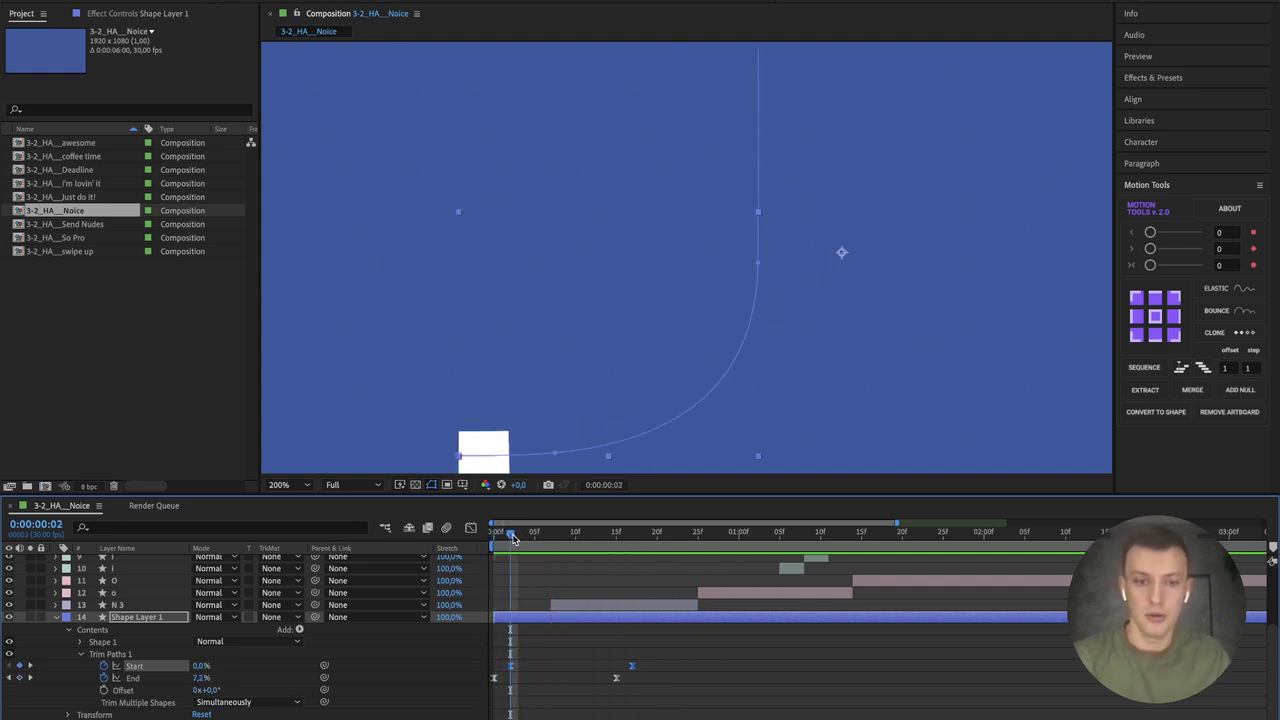
{"action": "left_click", "coordinate": [527, 648]}
{"action": "left_click_drag", "start_coordinate": [512, 668], "coordinate": [527, 667]}
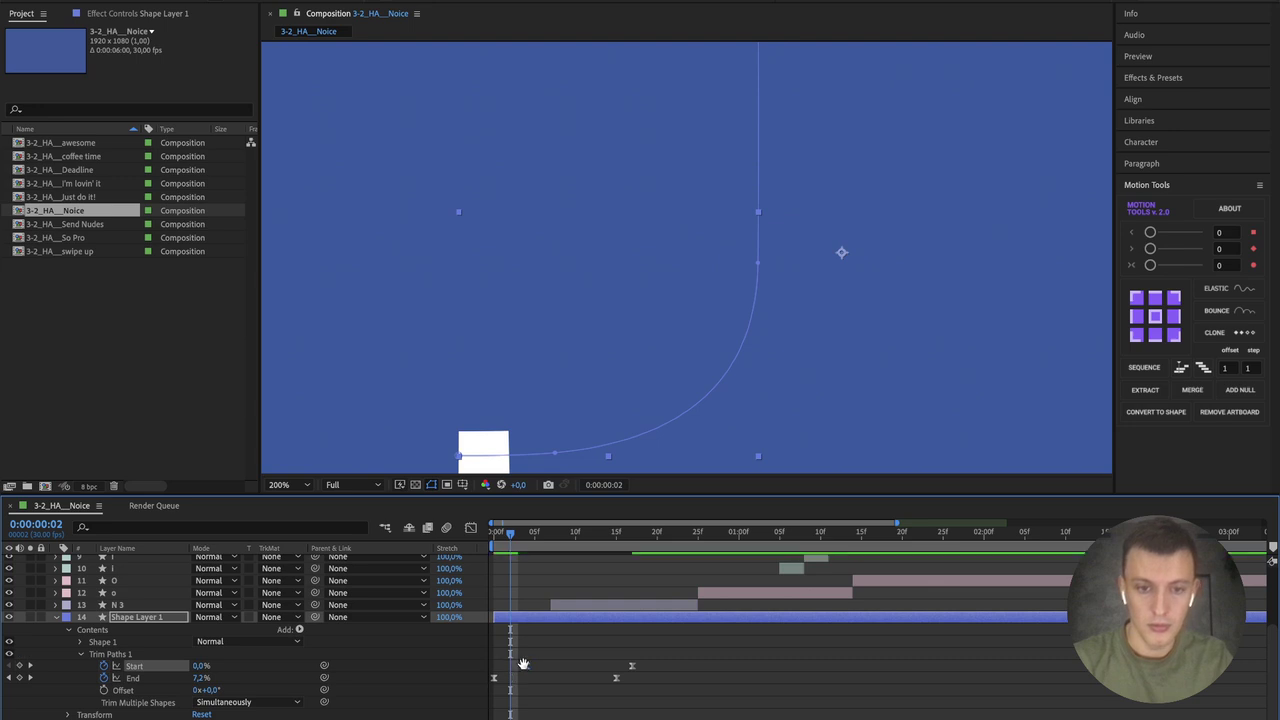
{"action": "key", "text": "space"}
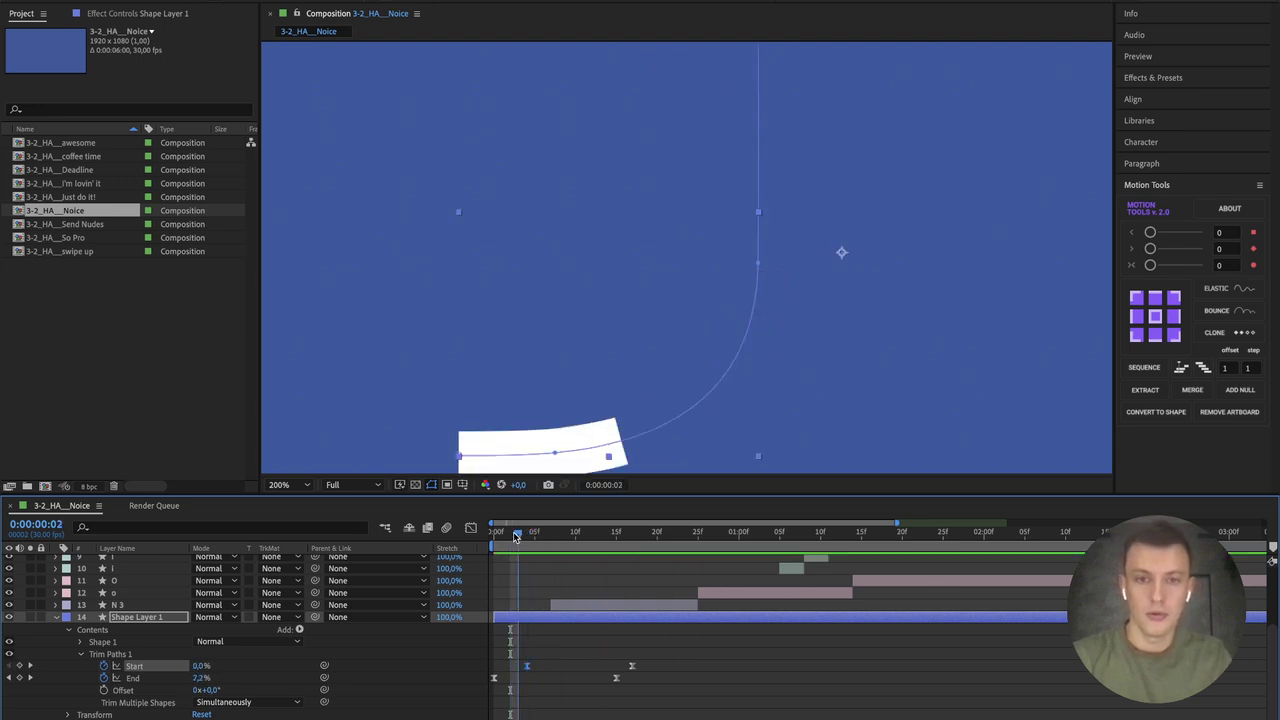
{"action": "left_click", "coordinate": [558, 535]}
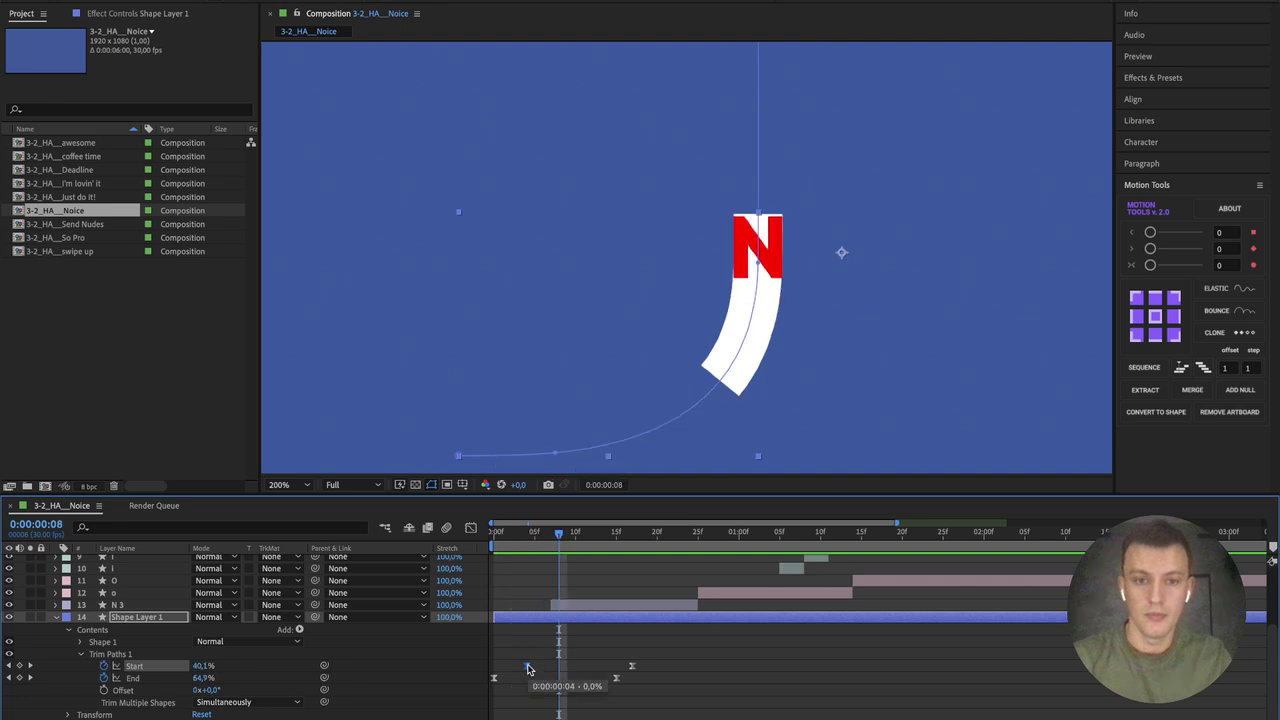
{"action": "left_click", "coordinate": [628, 668]}
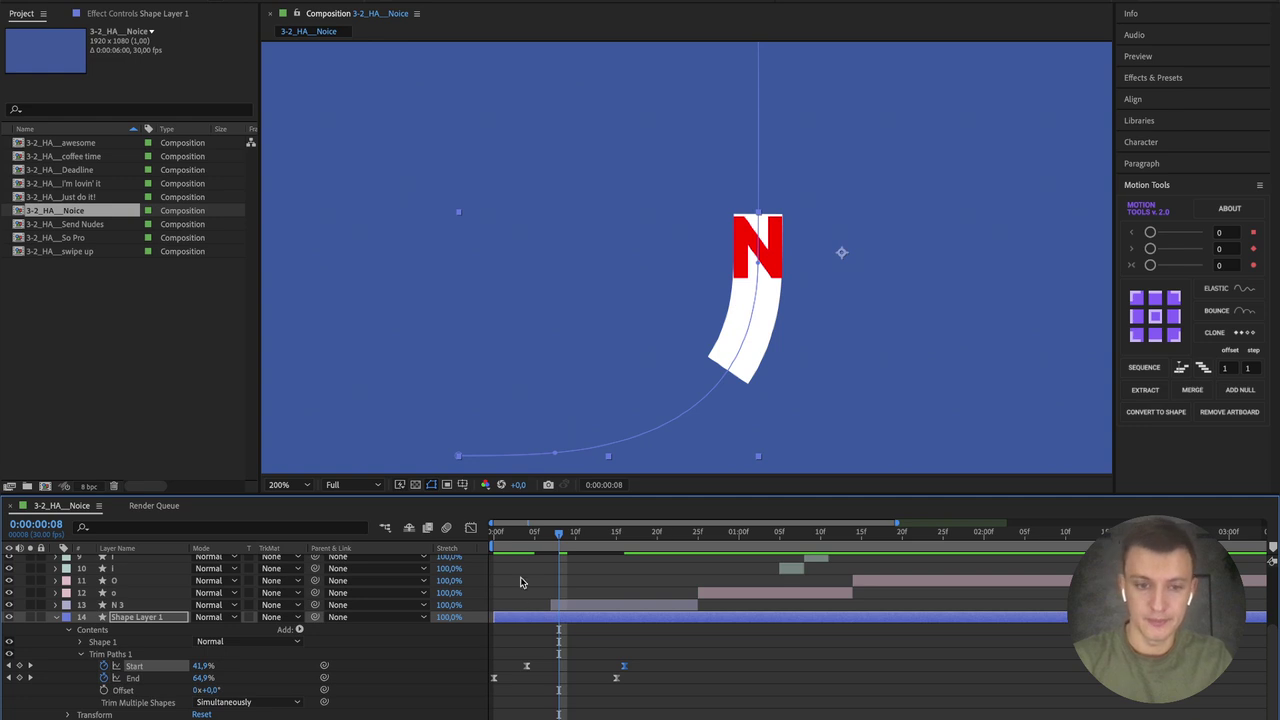
Step: Turn on motion blur for the composition and fine-tune the speed curve of the Trim Paths End property
{"action": "left_click", "coordinate": [616, 679]}
{"action": "left_click", "coordinate": [450, 529]}
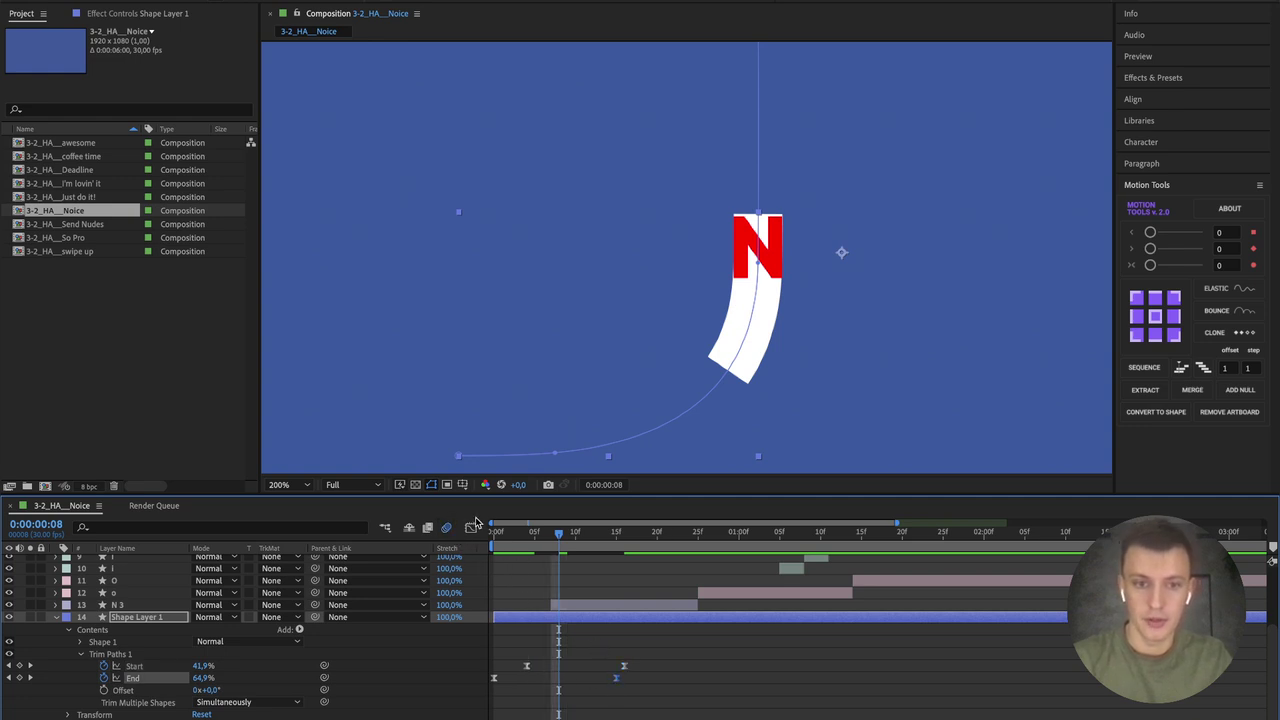
{"action": "left_click", "coordinate": [471, 528]}
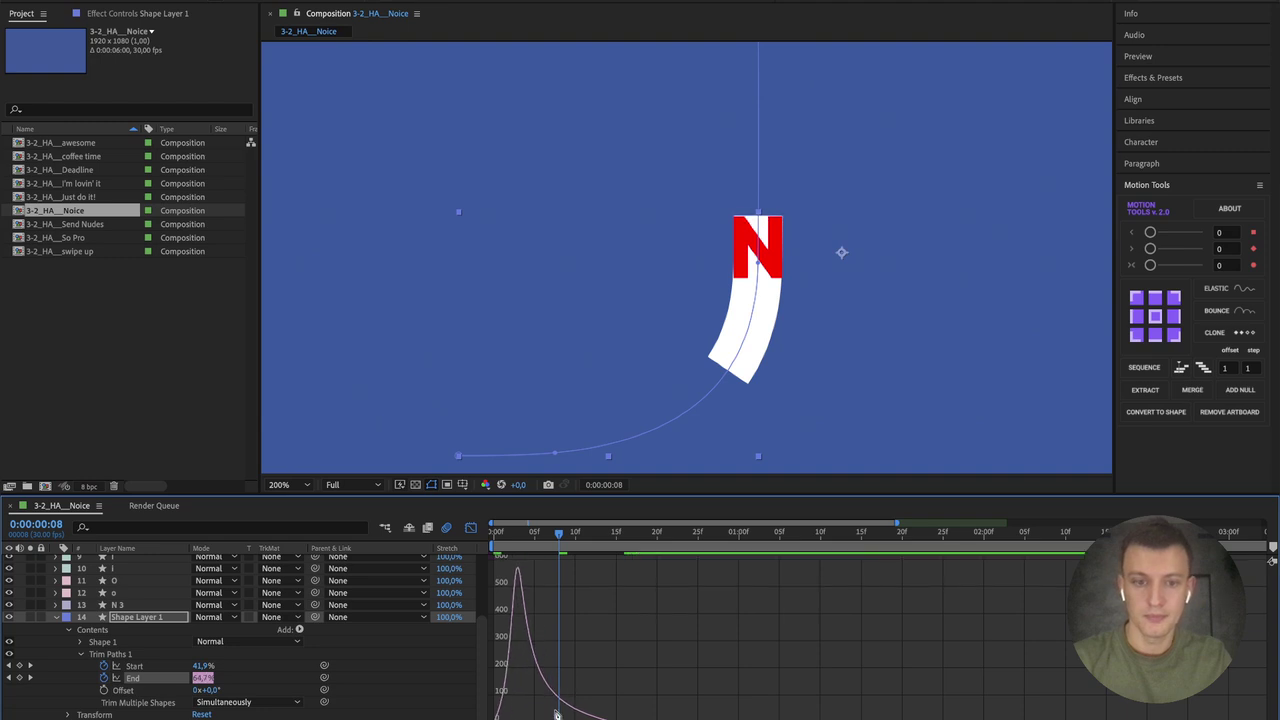
{"action": "left_click", "coordinate": [471, 529]}
Step: Sharpen the Start property's speed curve so its speed peaks right at the first keyframe and eases out slowly
{"action": "left_click", "coordinate": [529, 667]}
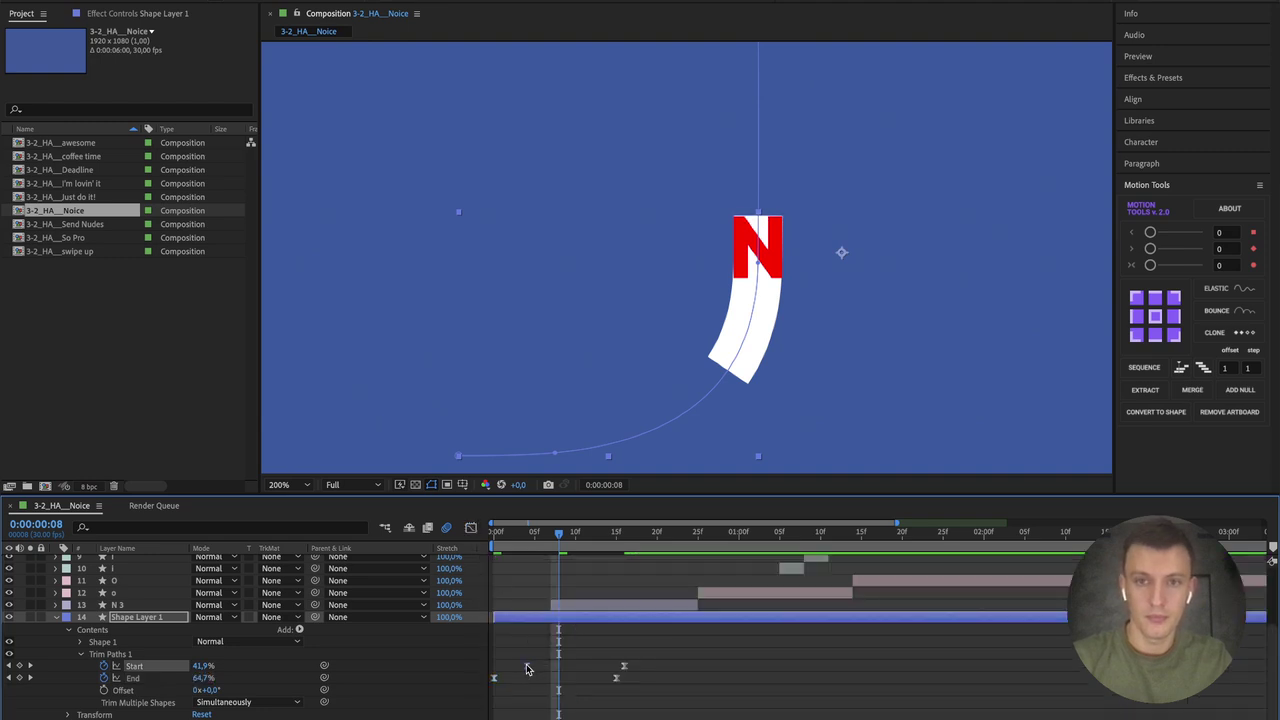
{"action": "left_click", "coordinate": [471, 528]}
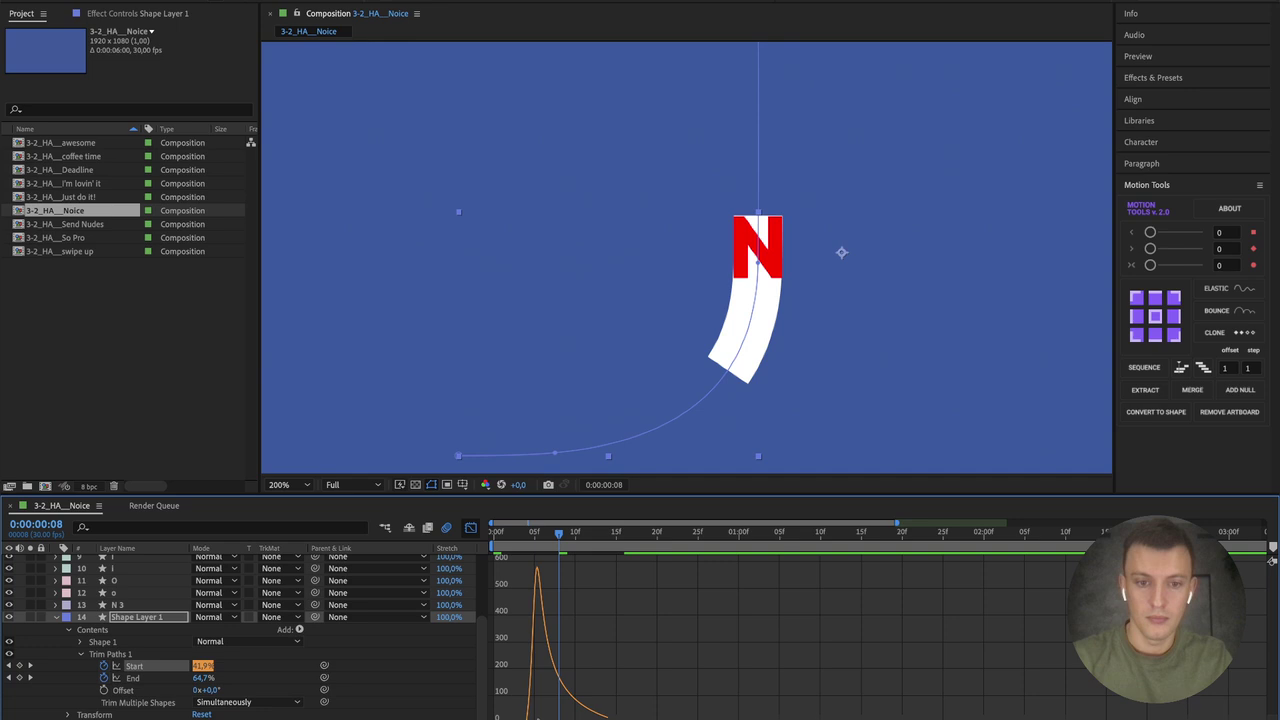
{"action": "left_click_drag", "start_coordinate": [537, 570], "coordinate": [530, 683]}
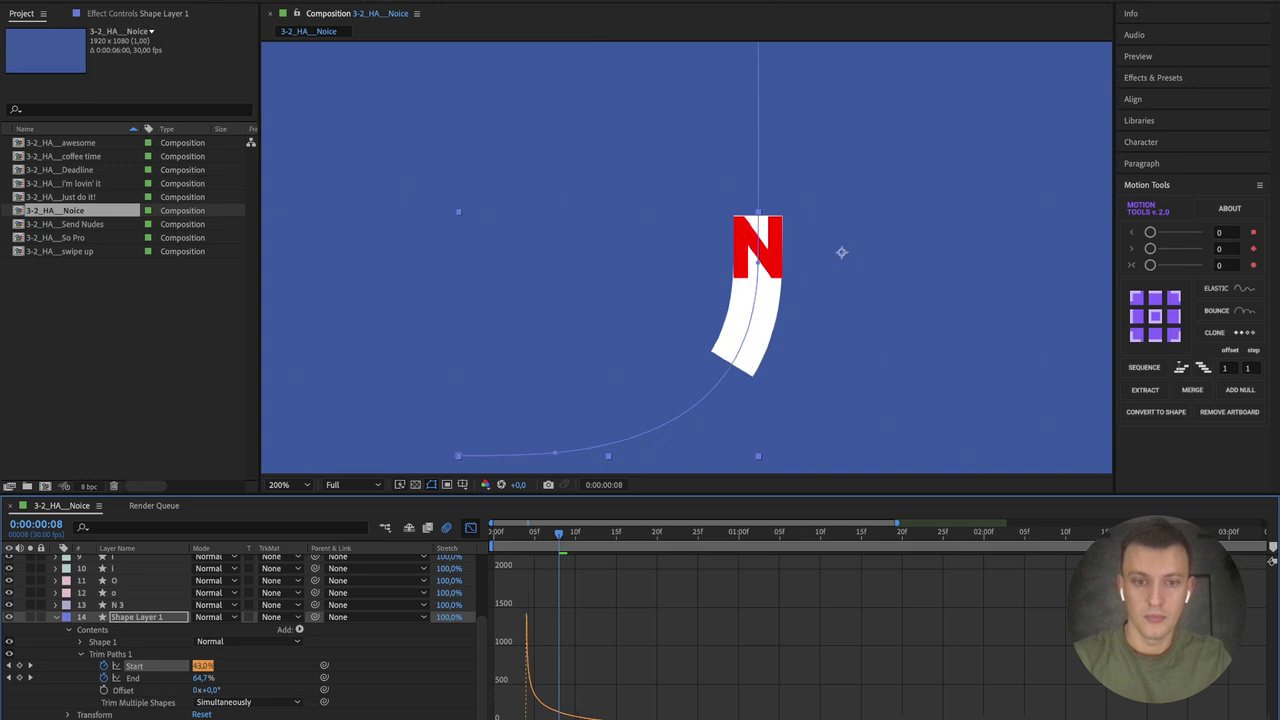
{"action": "left_click", "coordinate": [471, 530]}
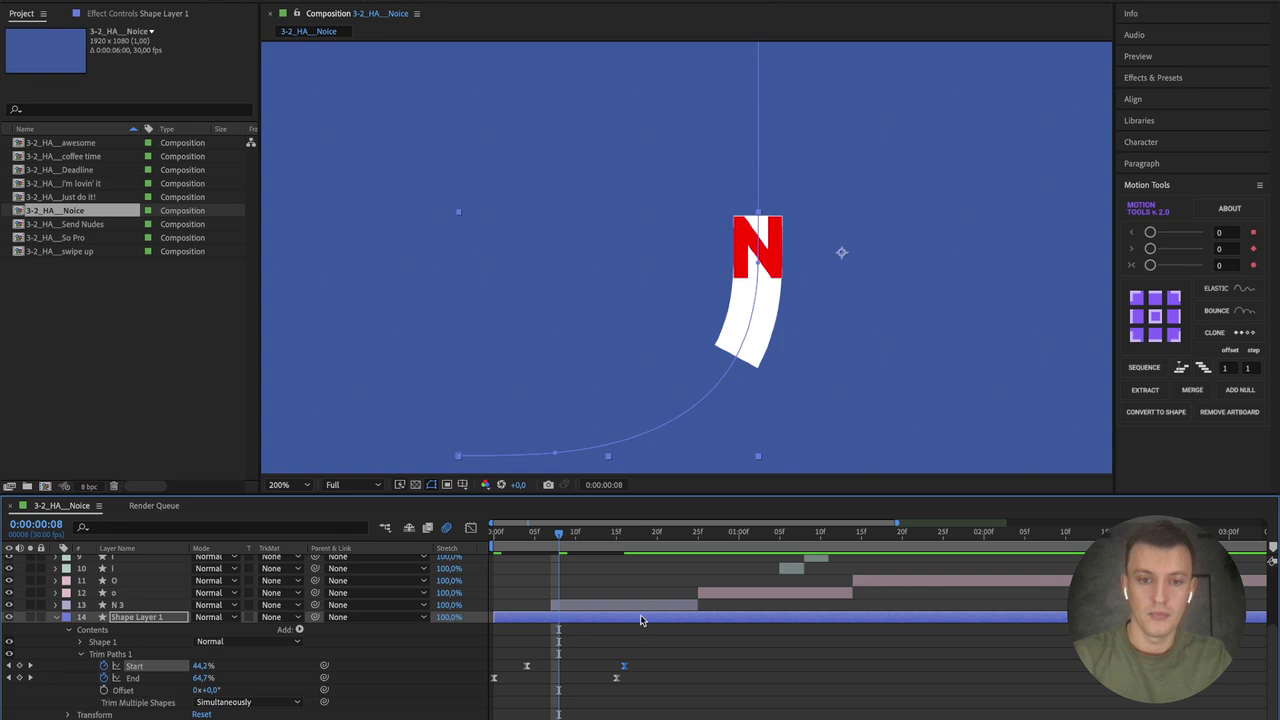
Step: Move the last Start keyframe to 0:00:00:15, in line with the last End keyframe, and preview the stroke
{"action": "left_click_drag", "start_coordinate": [623, 669], "coordinate": [616, 668]}
{"action": "left_click", "coordinate": [490, 531]}
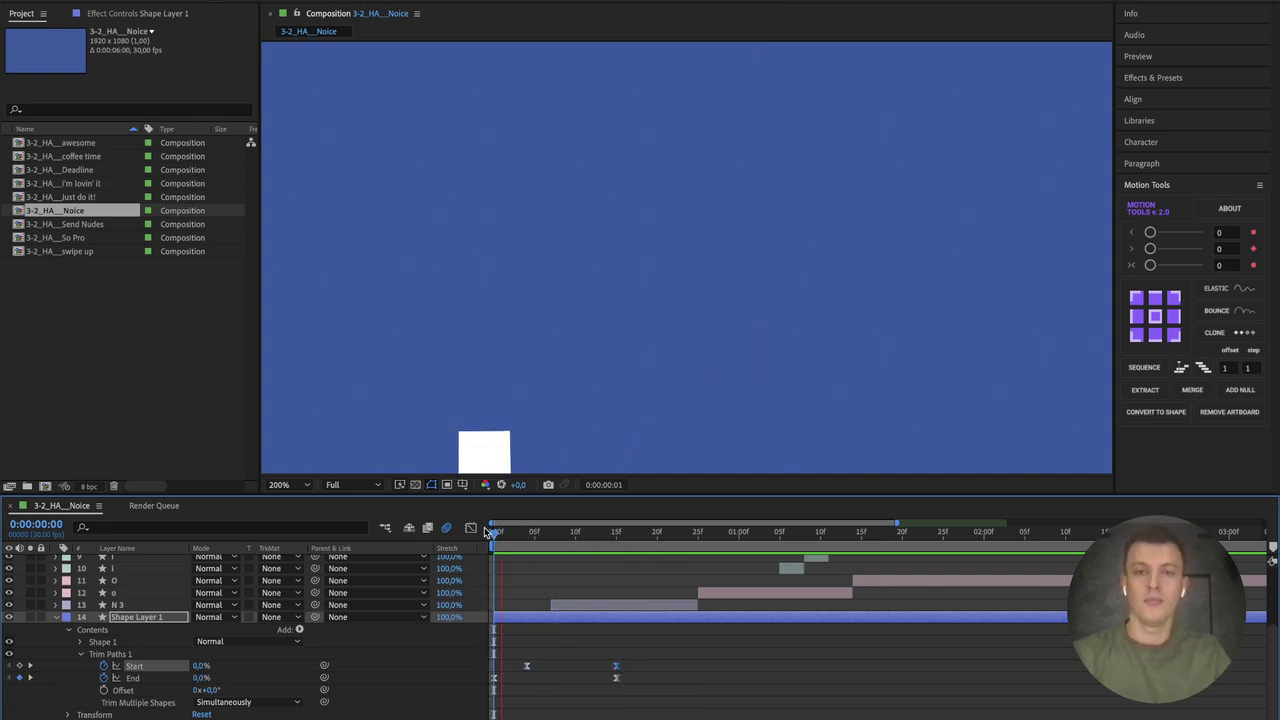
{"action": "key", "text": "space"}
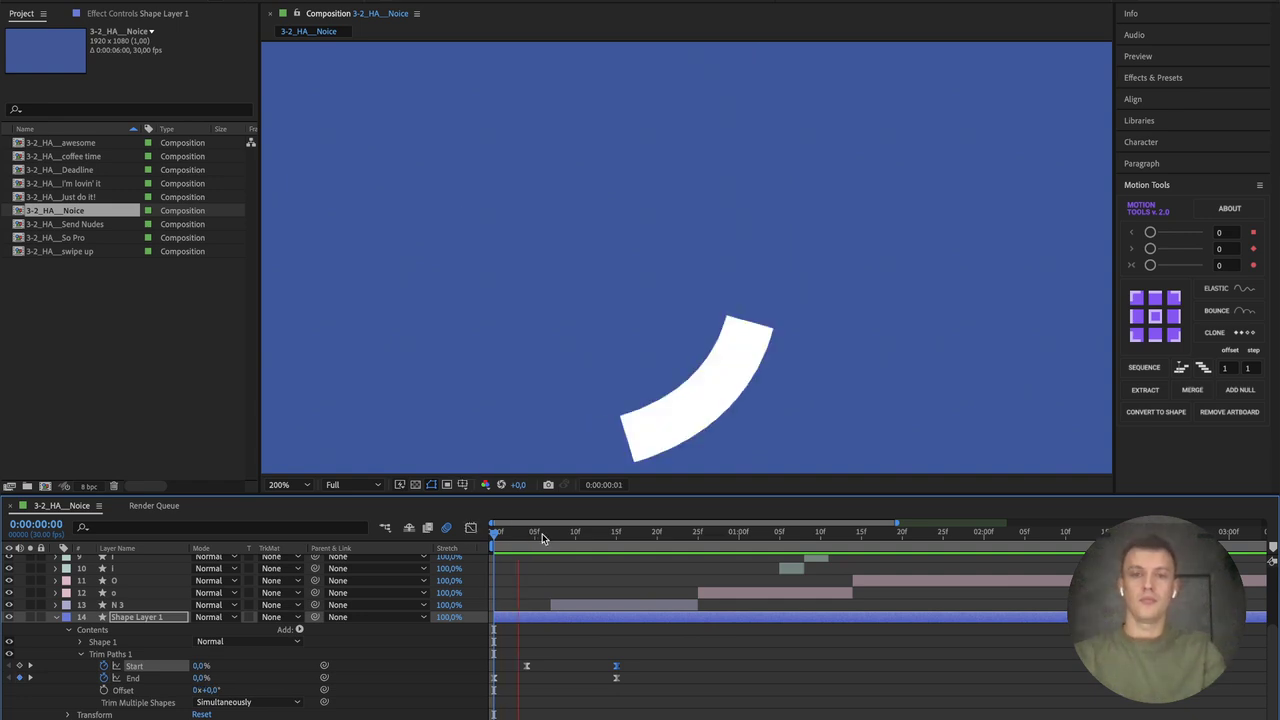
Step: Step back through the animation from 0:00:00:15 to 0:00:00:08 to examine where the stroke covers the N
{"action": "left_click", "coordinate": [615, 533]}
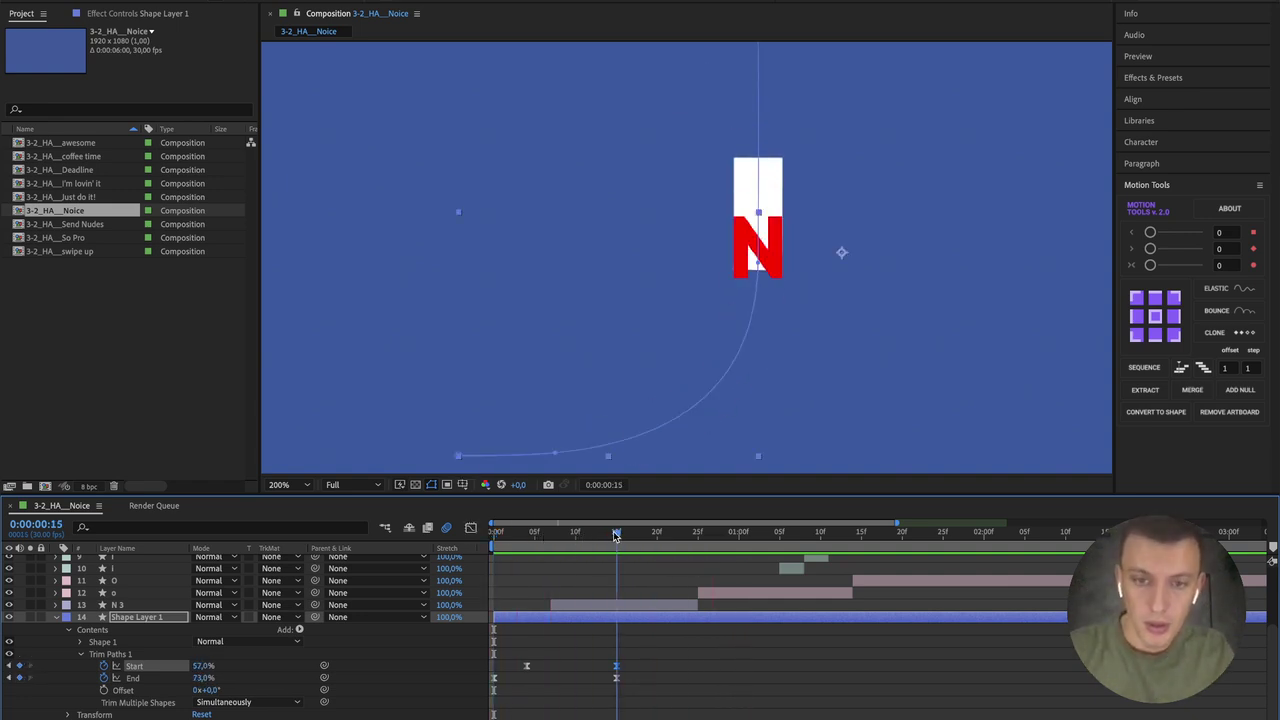
{"action": "key", "text": "Page_Up"}
{"action": "key", "text": "Page_Up"}
{"action": "key", "text": "Page_Up"}
{"action": "key", "text": "Page_Up"}
{"action": "key", "text": "Page_Up"}
{"action": "key", "text": "Page_Up"}
{"action": "key", "text": "Page_Up"}
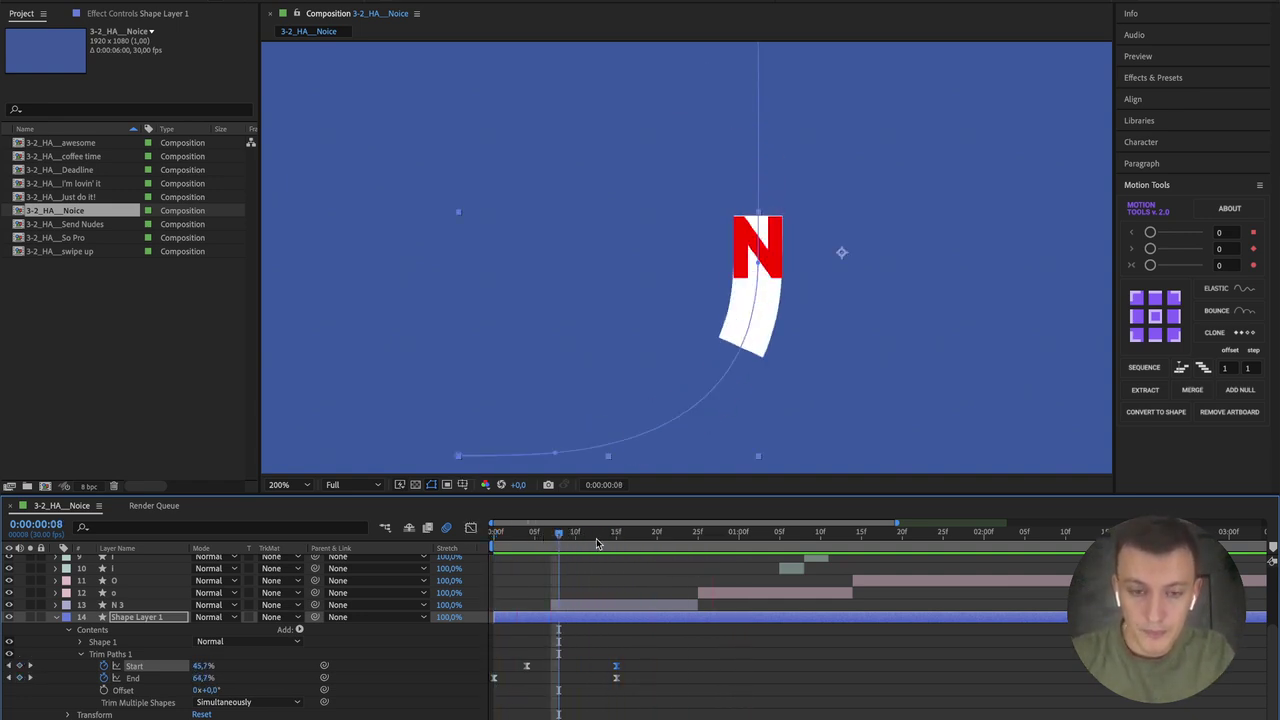
Step: Add Position keyframes to the N 3 layer at 0:00:00:07 and 0:00:00:10, shortening the visible time range for finer placement
{"action": "left_click", "coordinate": [589, 604]}
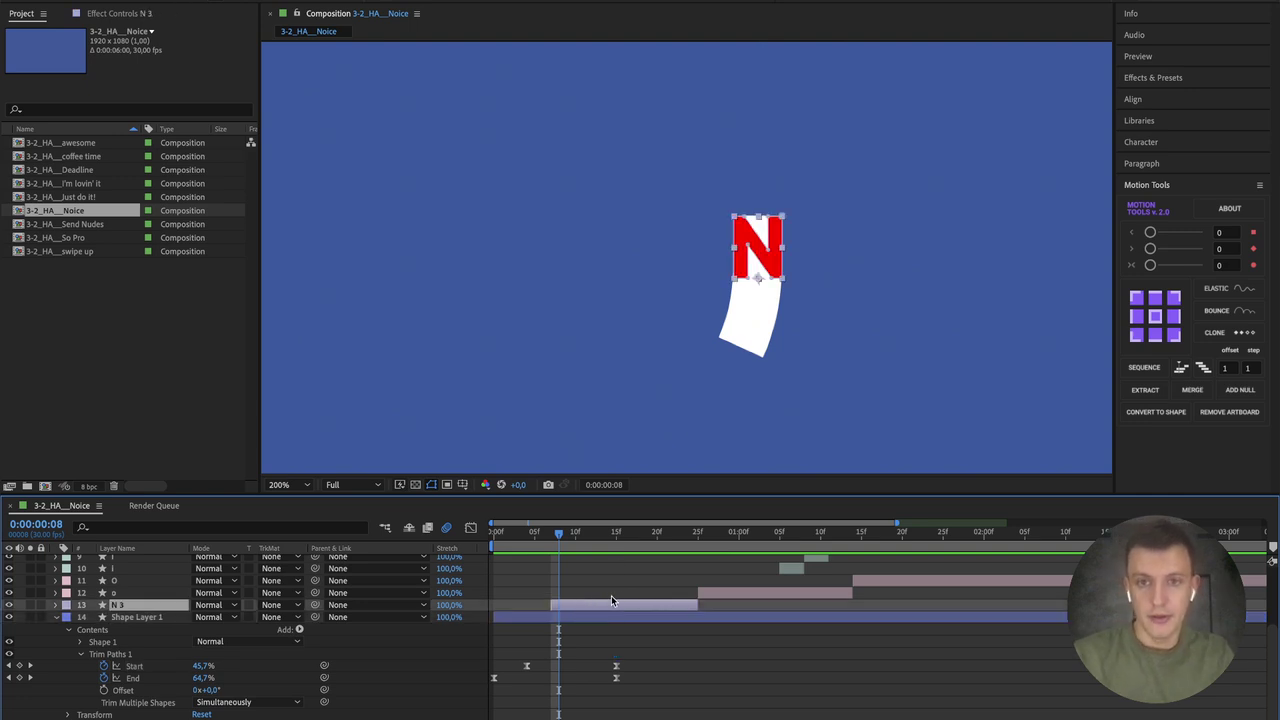
{"action": "left_click_drag", "start_coordinate": [561, 535], "coordinate": [555, 535]}
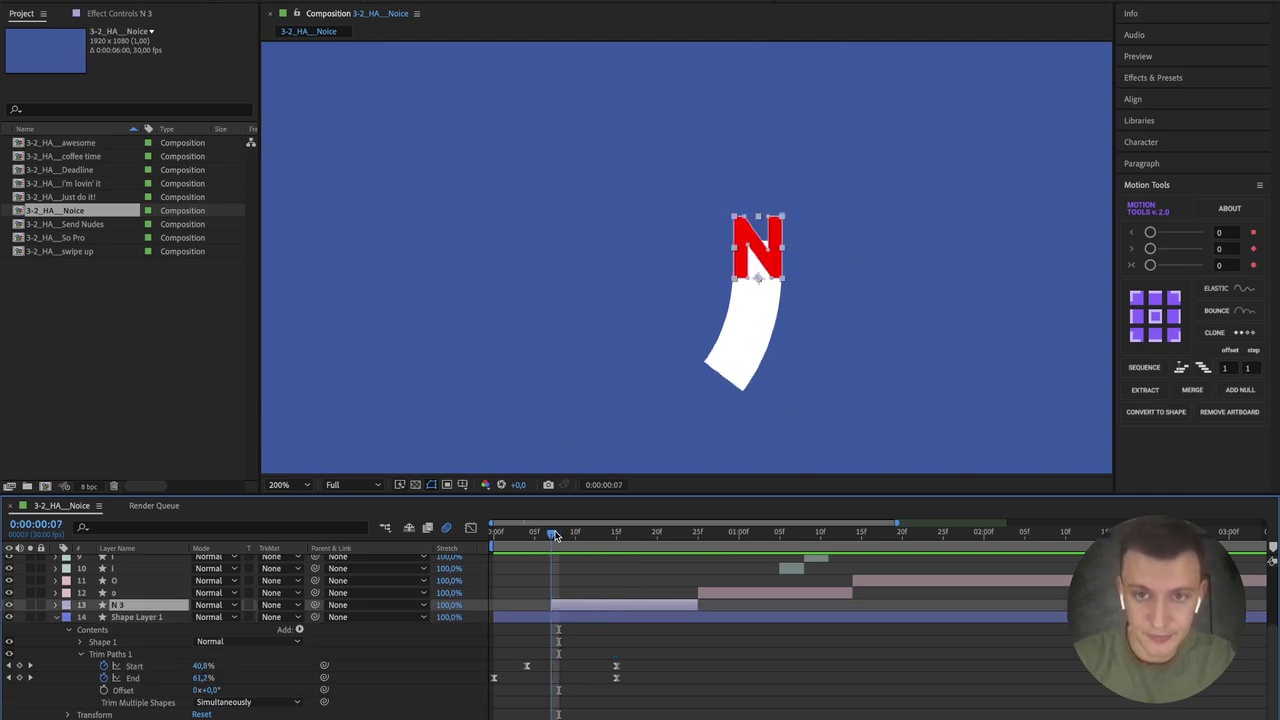
{"action": "key", "text": "p"}
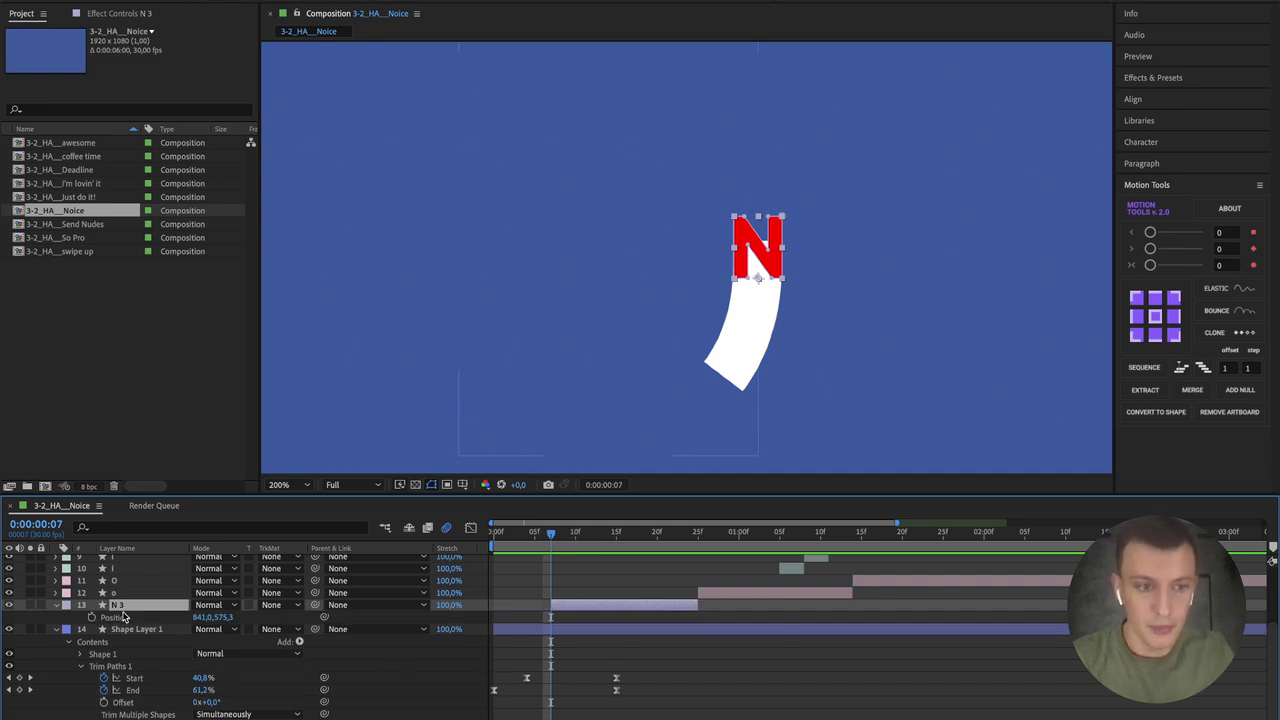
{"action": "left_click", "coordinate": [91, 618]}
{"action": "mouse_move", "coordinate": [574, 540]}
{"action": "left_mouse_down"}
{"action": "mouse_move", "coordinate": [551, 539]}
{"action": "mouse_move", "coordinate": [606, 540]}
{"action": "mouse_move", "coordinate": [585, 540]}
{"action": "left_mouse_up"}
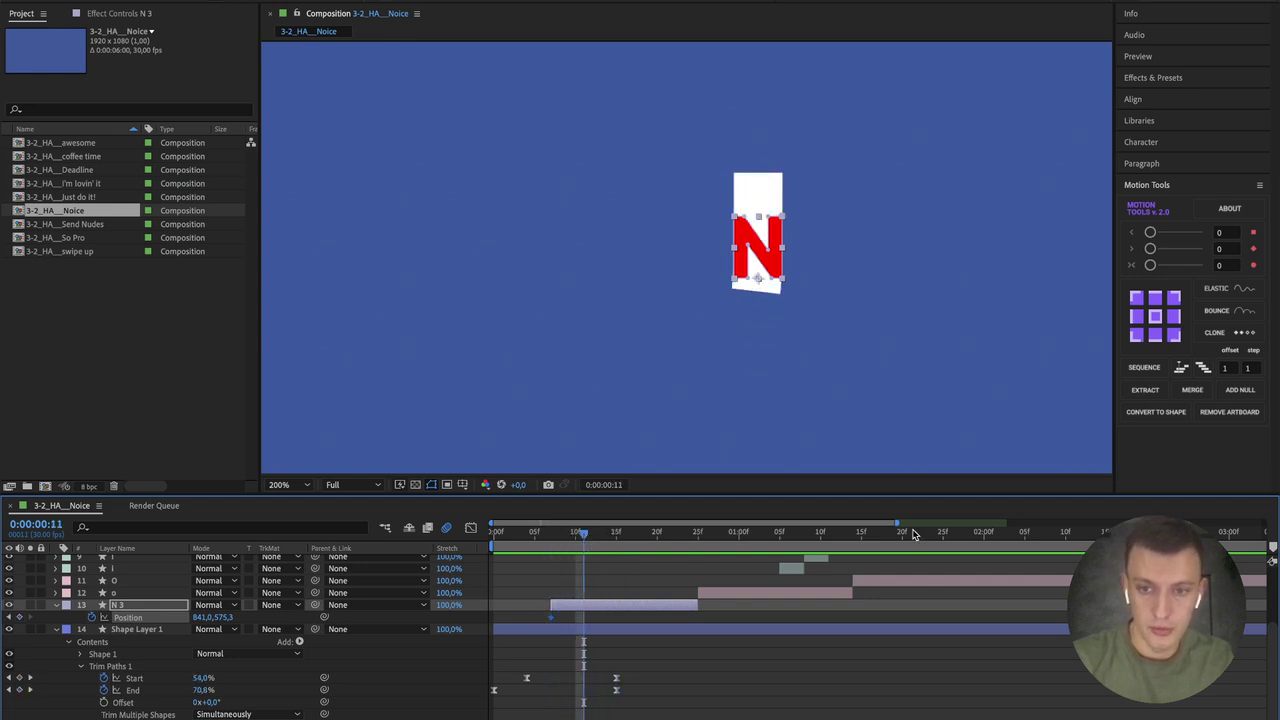
{"action": "left_click_drag", "start_coordinate": [895, 522], "coordinate": [697, 538]}
{"action": "left_click", "coordinate": [636, 538]}
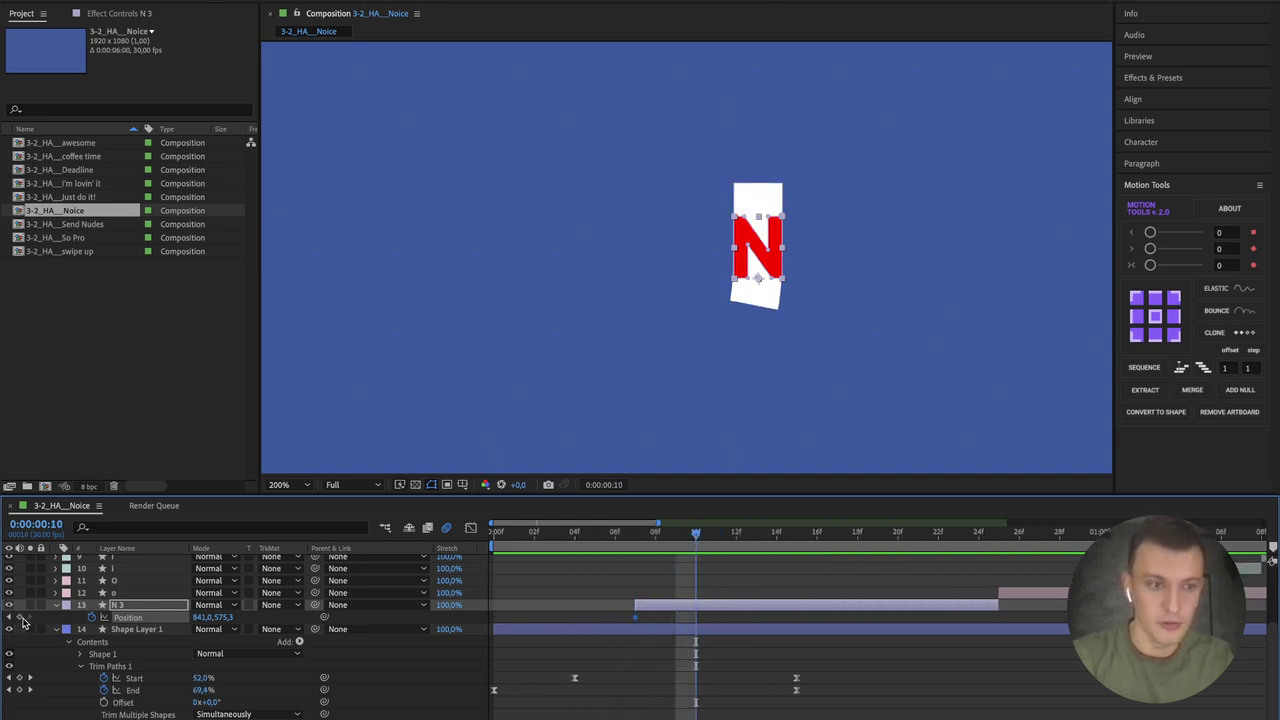
Step: At 0:00:00:07, lower the N 3 layer to Position 841,0, 612,3, just inside the stroke's upper end
{"action": "key", "text": "Page_Up"}
{"action": "key", "text": "Page_Up"}
{"action": "key", "text": "Page_Up"}
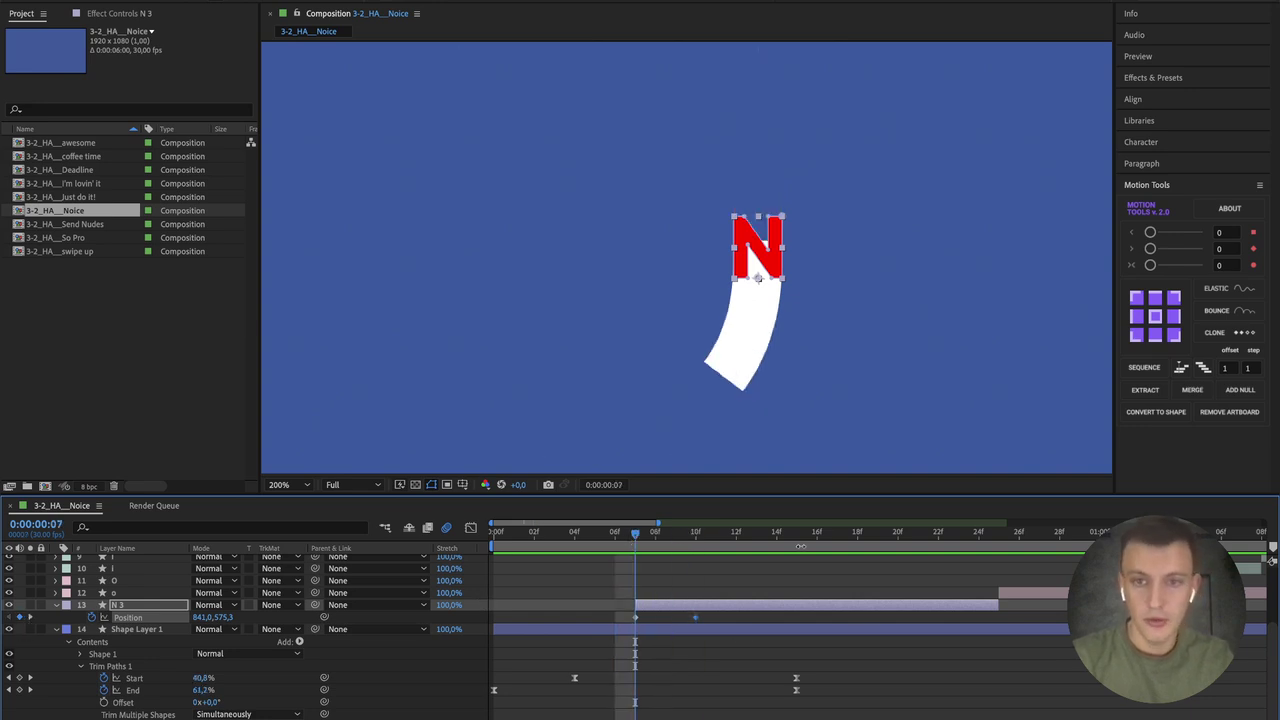
{"action": "key", "text": "shift+Down"}
{"action": "key", "text": "shift+Down"}
{"action": "key", "text": "shift+Down"}
{"action": "key", "text": "shift+Down"}
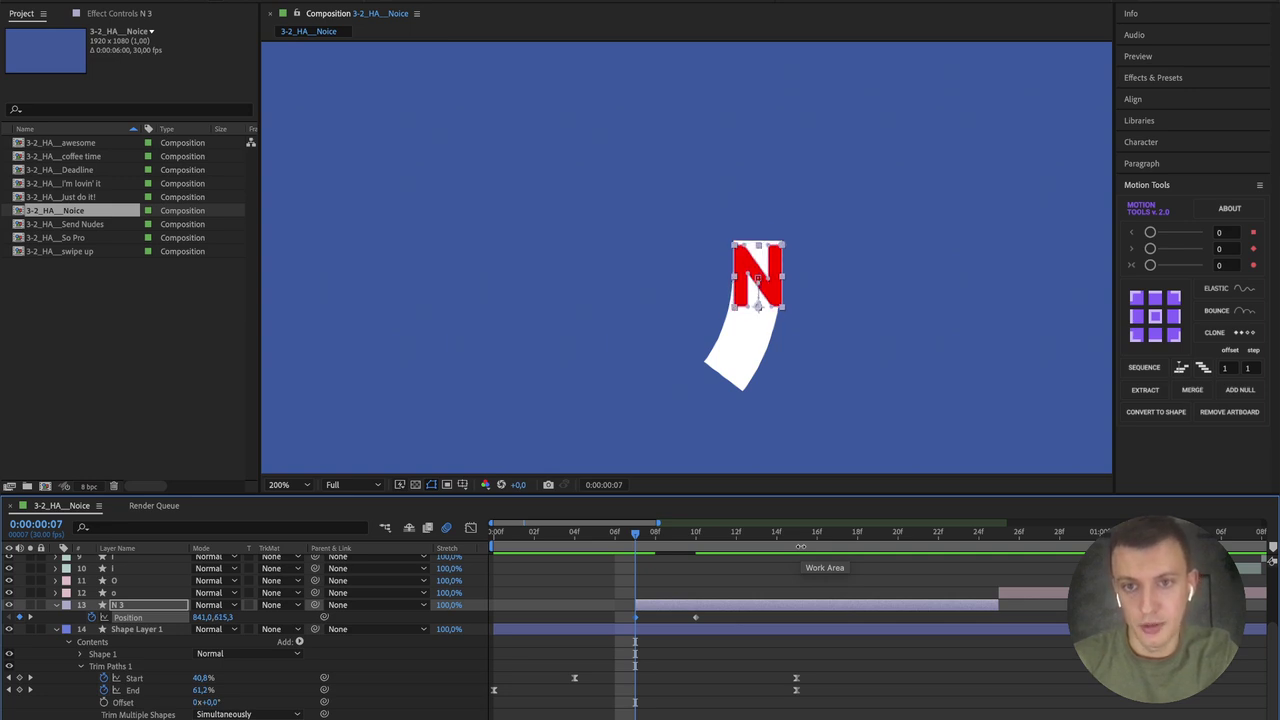
{"action": "key", "text": "Up"}
{"action": "key", "text": "Up"}
{"action": "key", "text": "Up"}
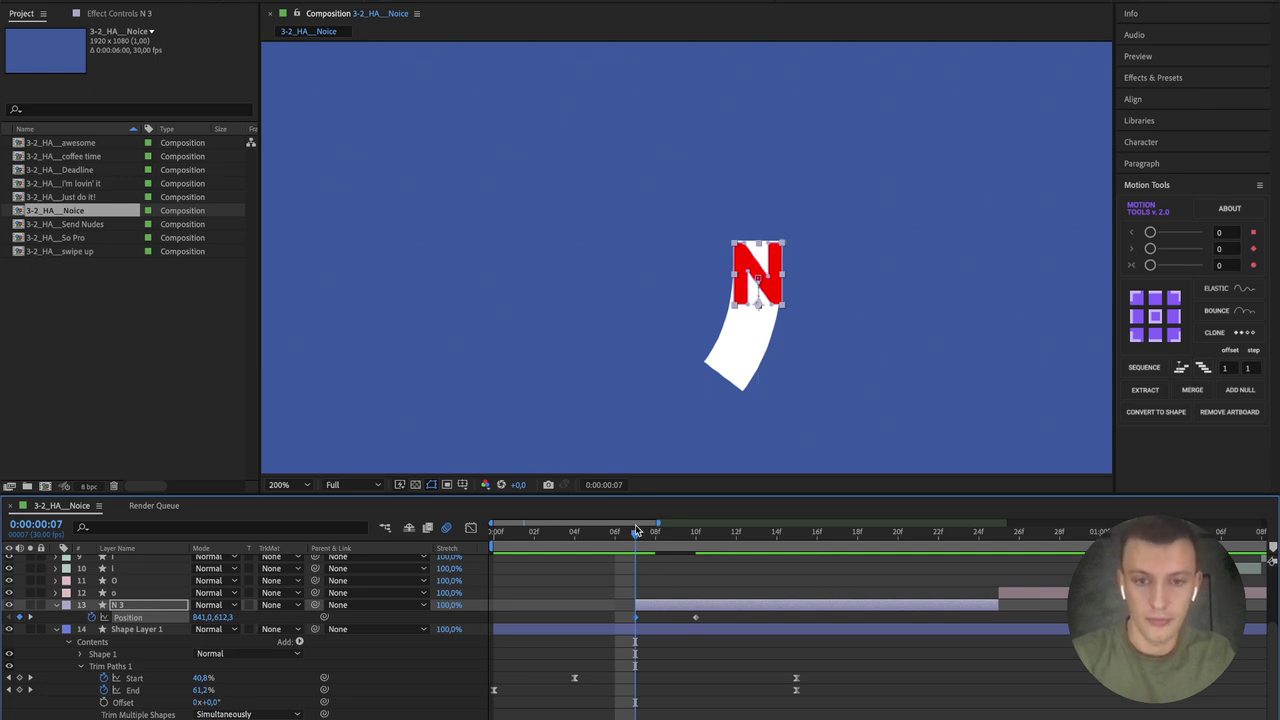
Step: Add Rotation keyframes to N 3 at 0:00:00:07 and 0:00:00:10, showing its Position and Scale properties alongside
{"action": "key", "text": "r"}
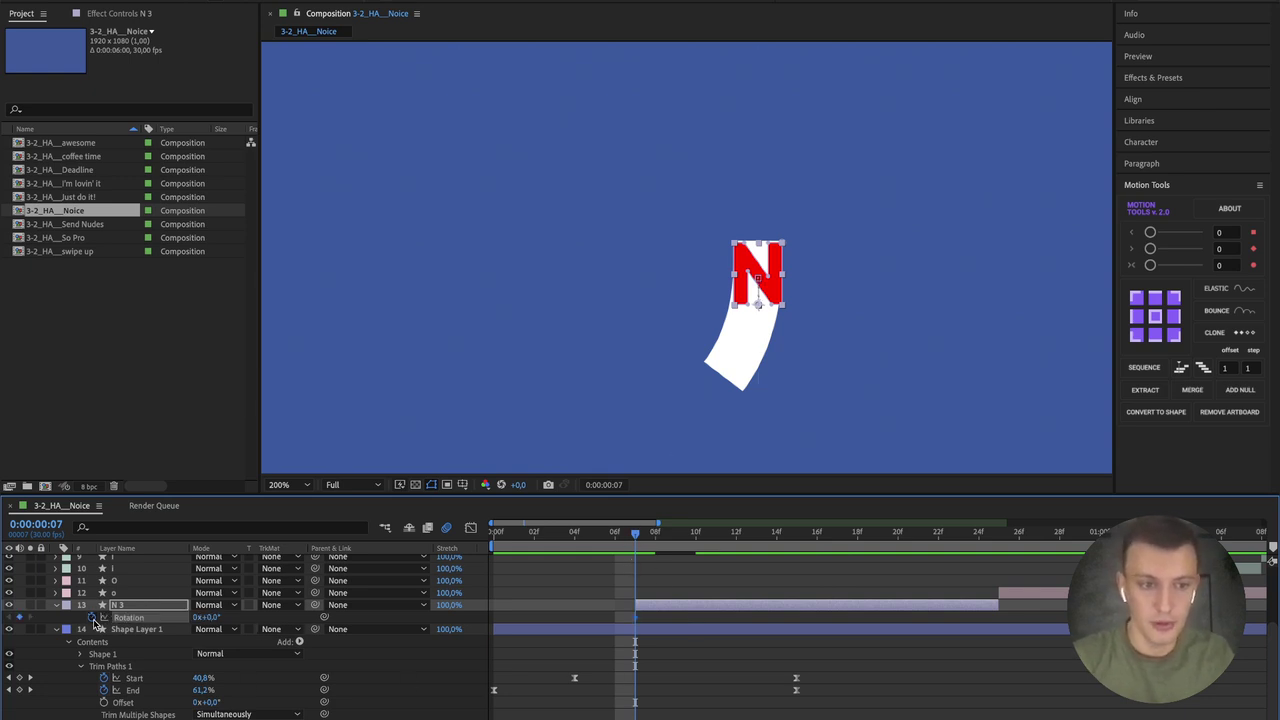
{"action": "key", "text": "shift+p"}
{"action": "key", "text": "shift+s"}
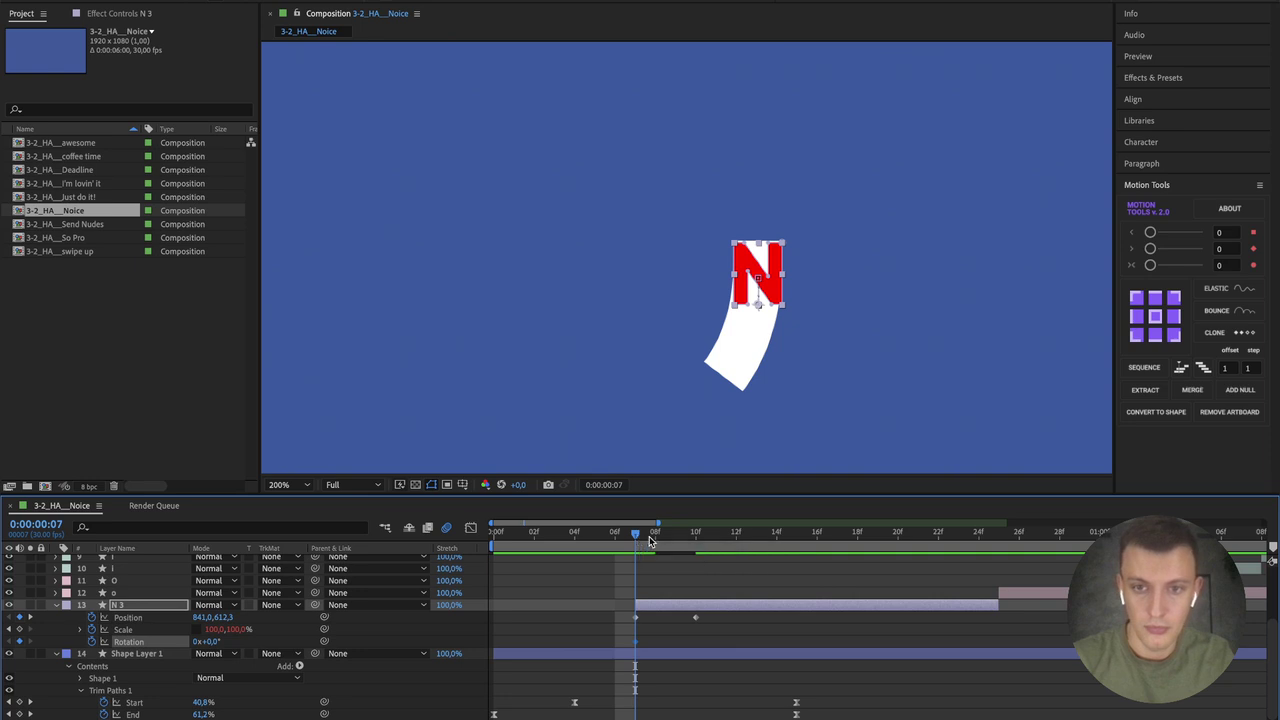
{"action": "left_click_drag", "start_coordinate": [638, 536], "coordinate": [693, 537]}
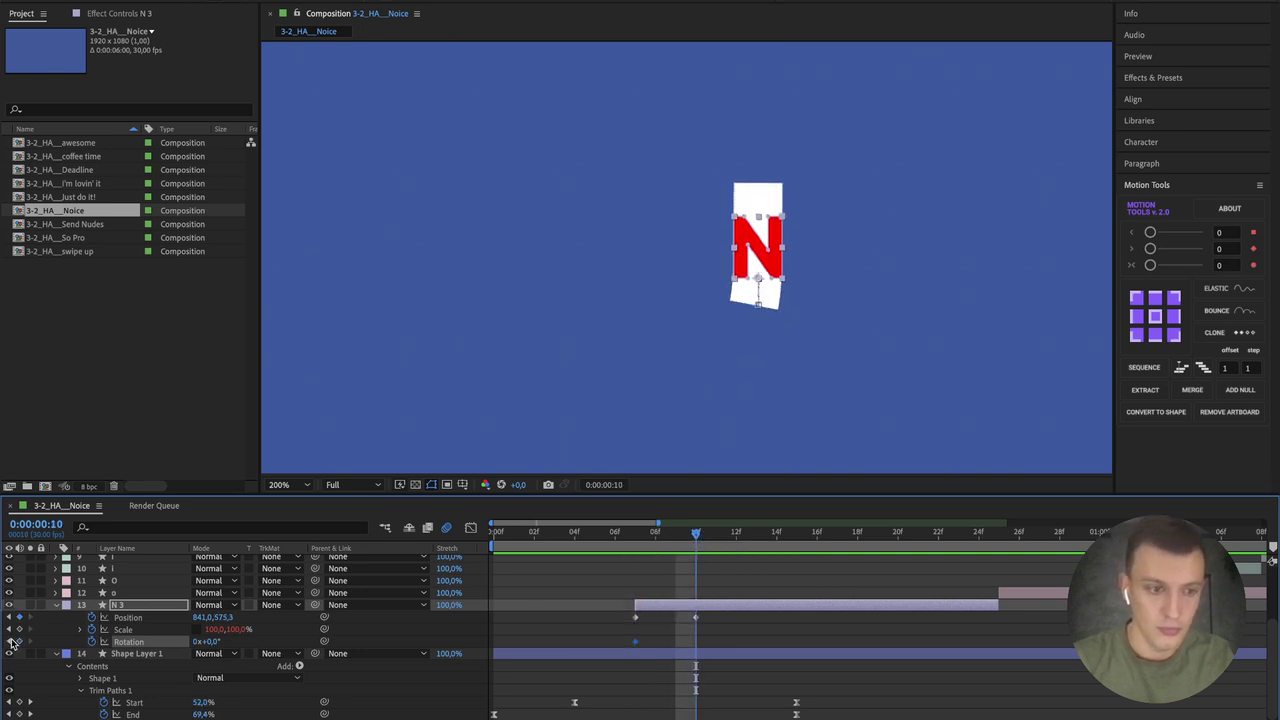
Step: At 0:00:00:07, set N 3's Rotation to 8° and shift it to Position 834,0, 612,3 to follow the curved stroke
{"action": "left_click_drag", "start_coordinate": [645, 527], "coordinate": [640, 537]}
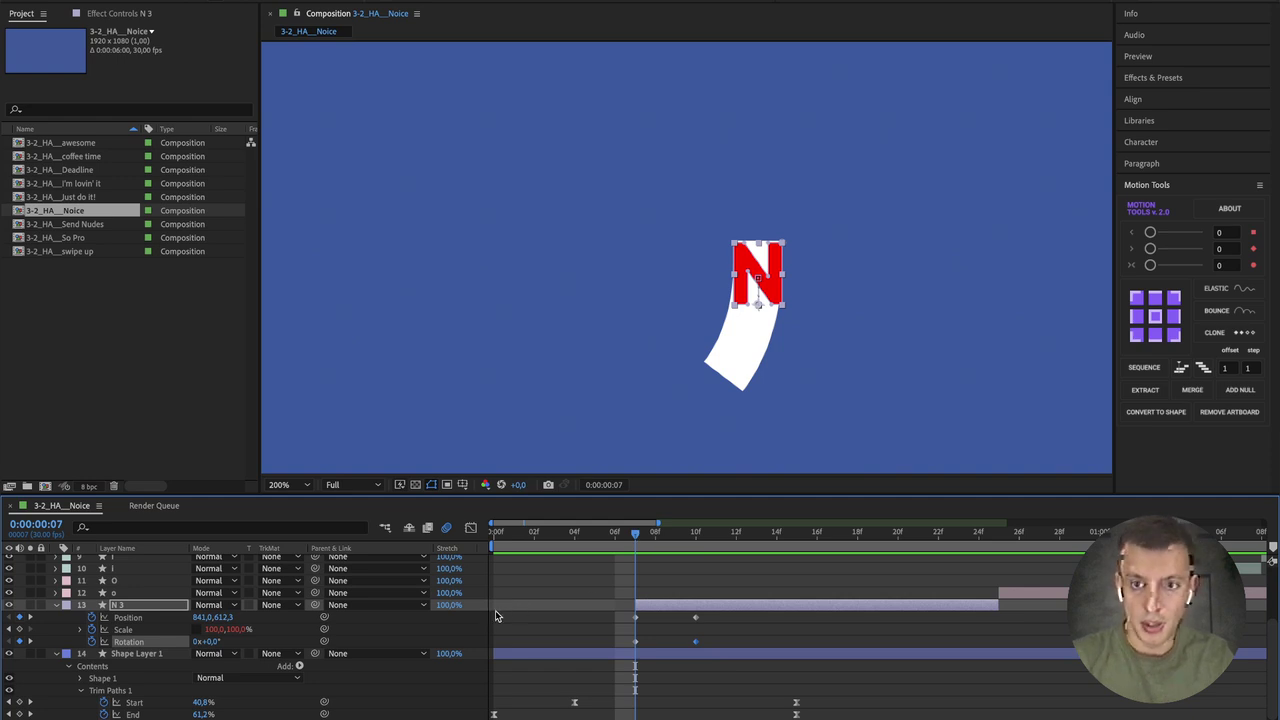
{"action": "left_click", "coordinate": [542, 637]}
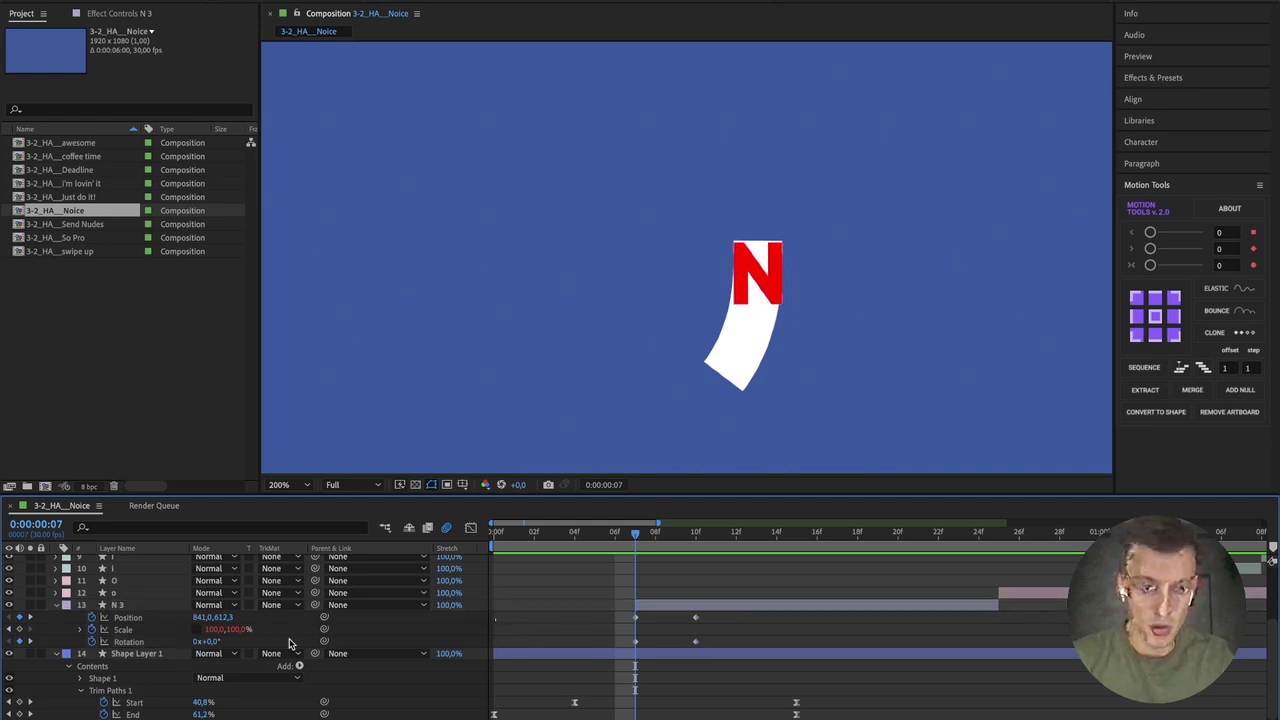
{"action": "left_click_drag", "start_coordinate": [208, 641], "coordinate": [215, 641]}
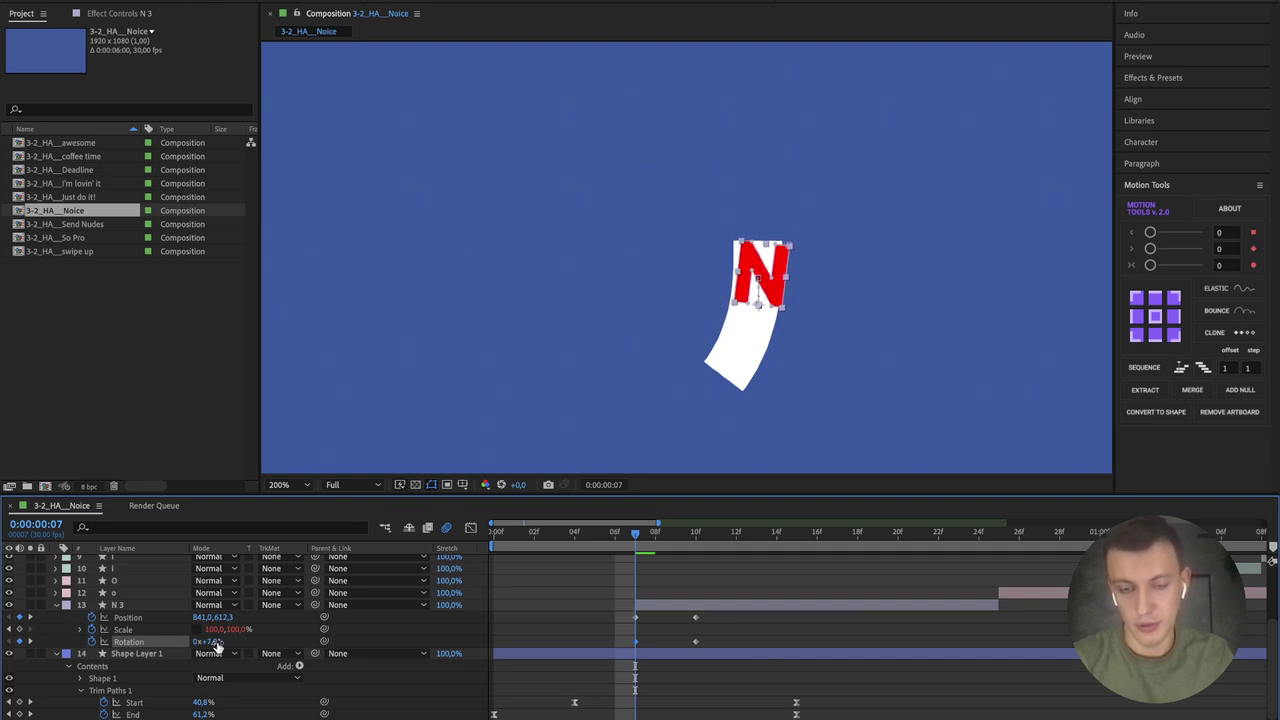
{"action": "key", "text": "shift+Left"}
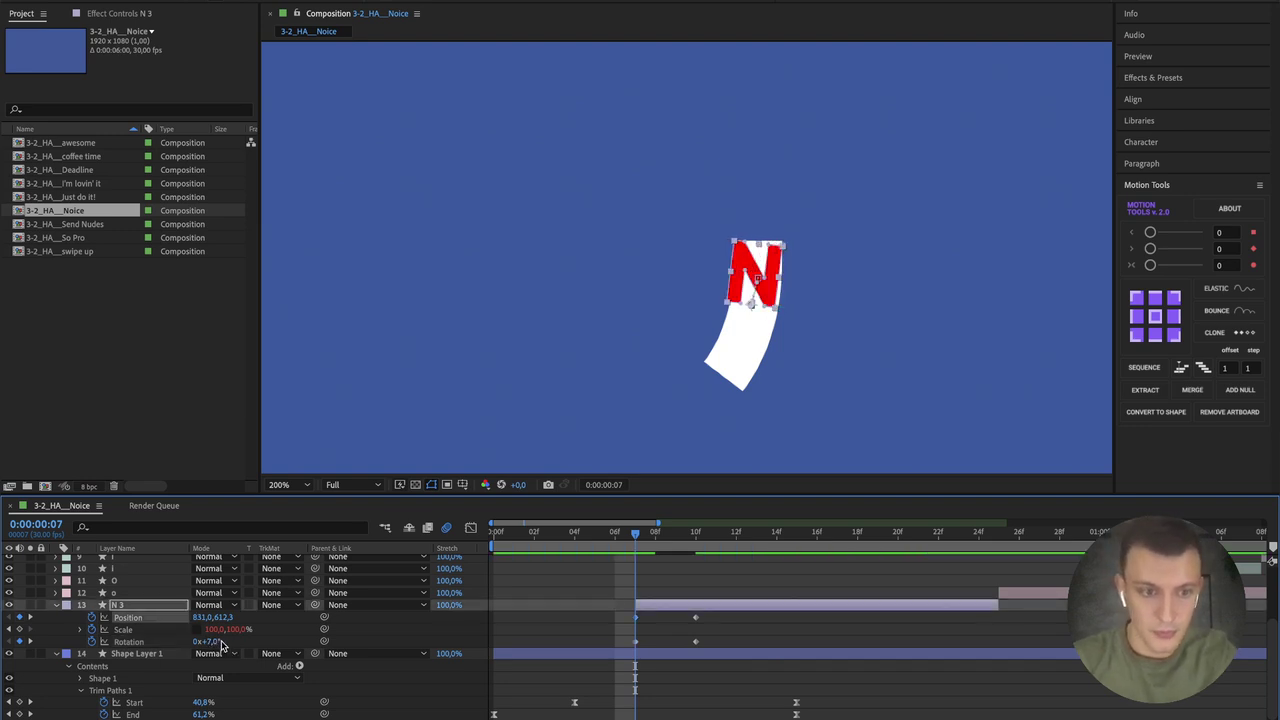
{"action": "left_click_drag", "start_coordinate": [212, 641], "coordinate": [214, 641]}
{"action": "key", "text": "Right"}
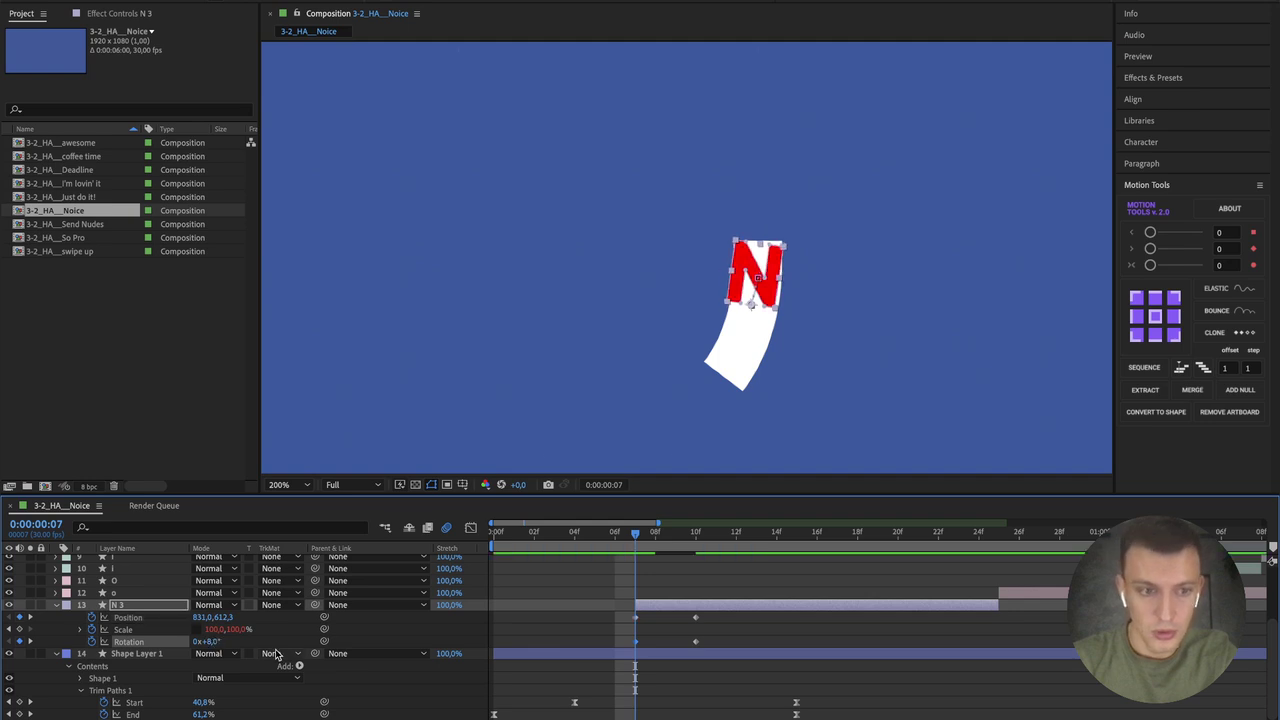
{"action": "key", "text": "Right"}
{"action": "key", "text": "Right"}
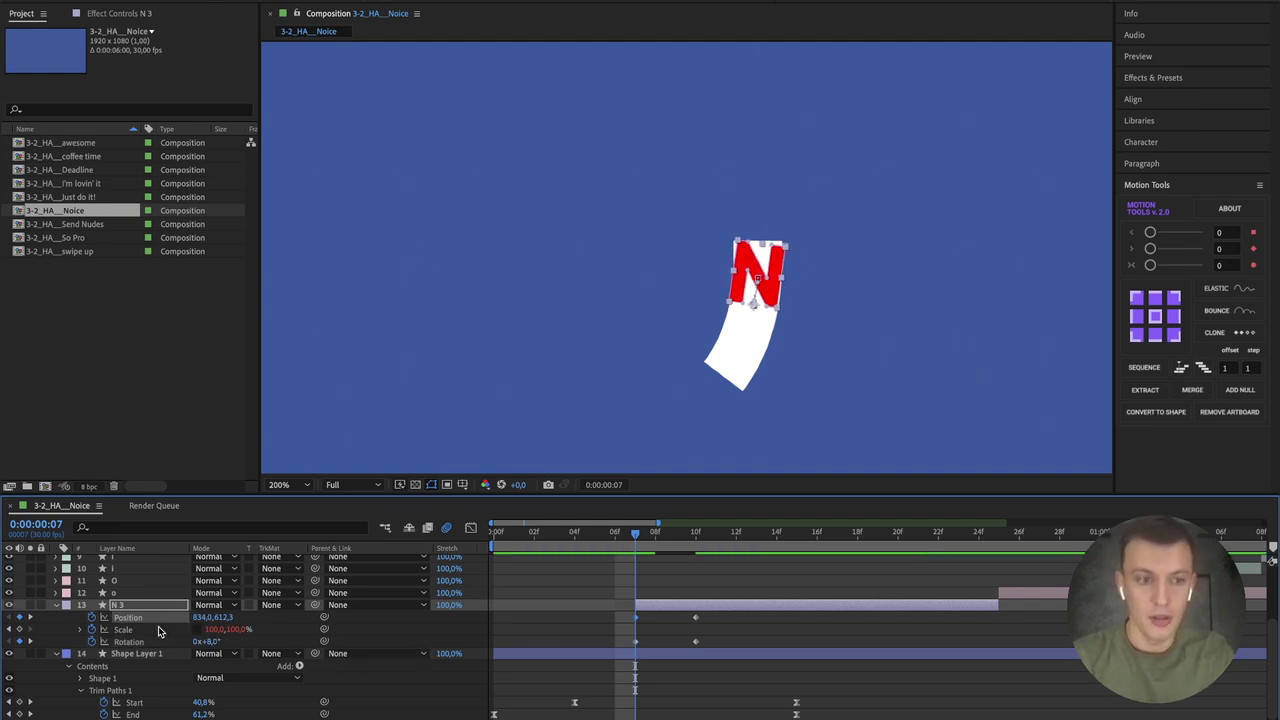
Step: Add Scale keyframes to N 3 at 0:00:00:07 and 0:00:00:10
{"action": "left_click", "coordinate": [20, 629]}
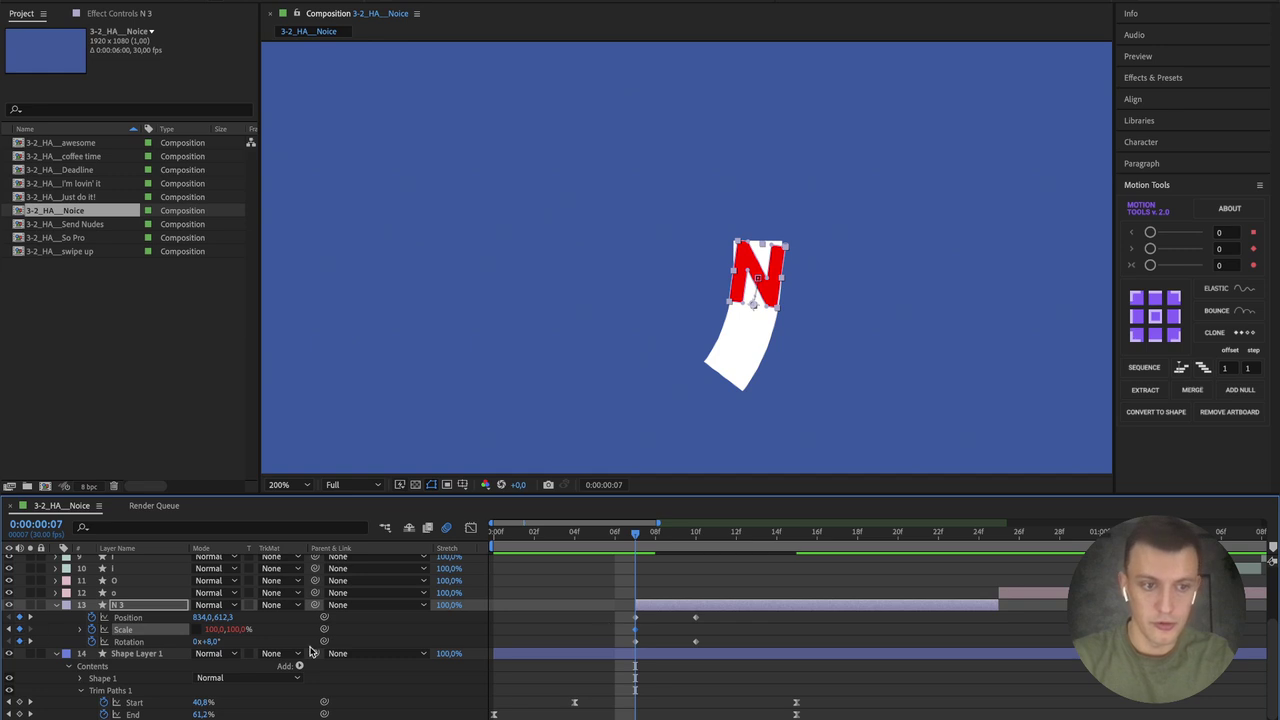
{"action": "left_click", "coordinate": [697, 531]}
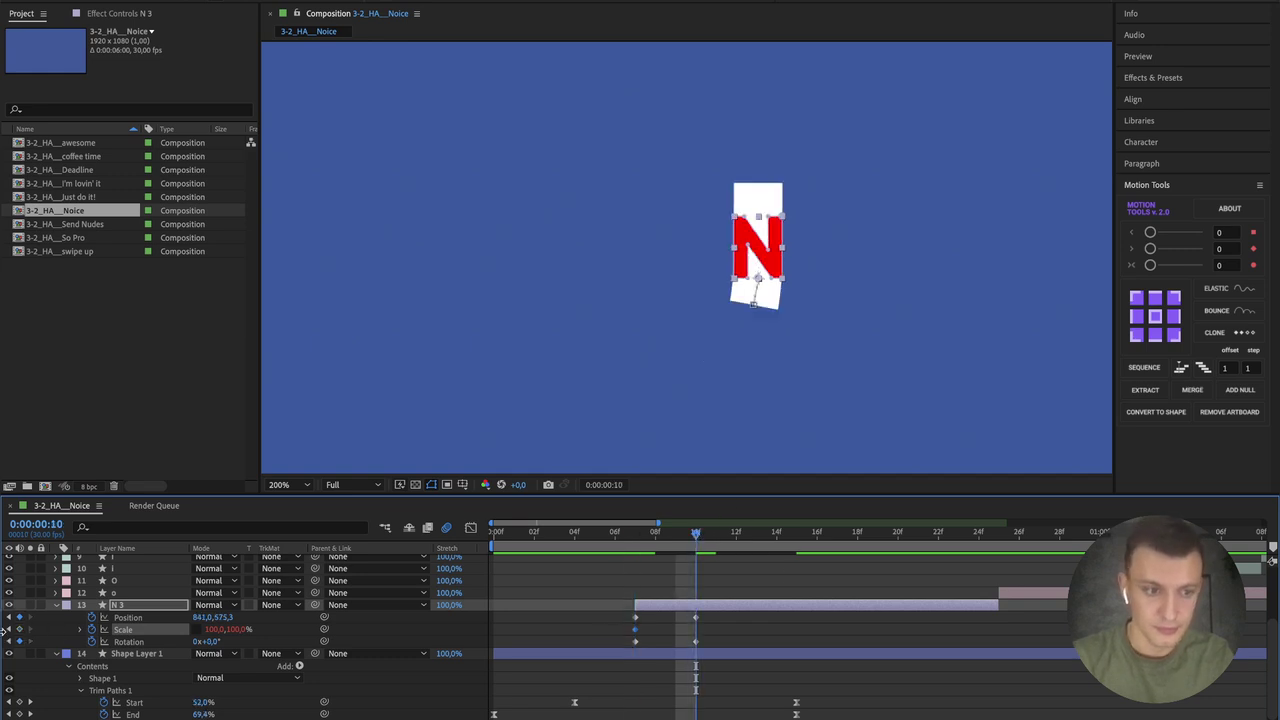
{"action": "left_click_drag", "start_coordinate": [697, 532], "coordinate": [641, 536]}
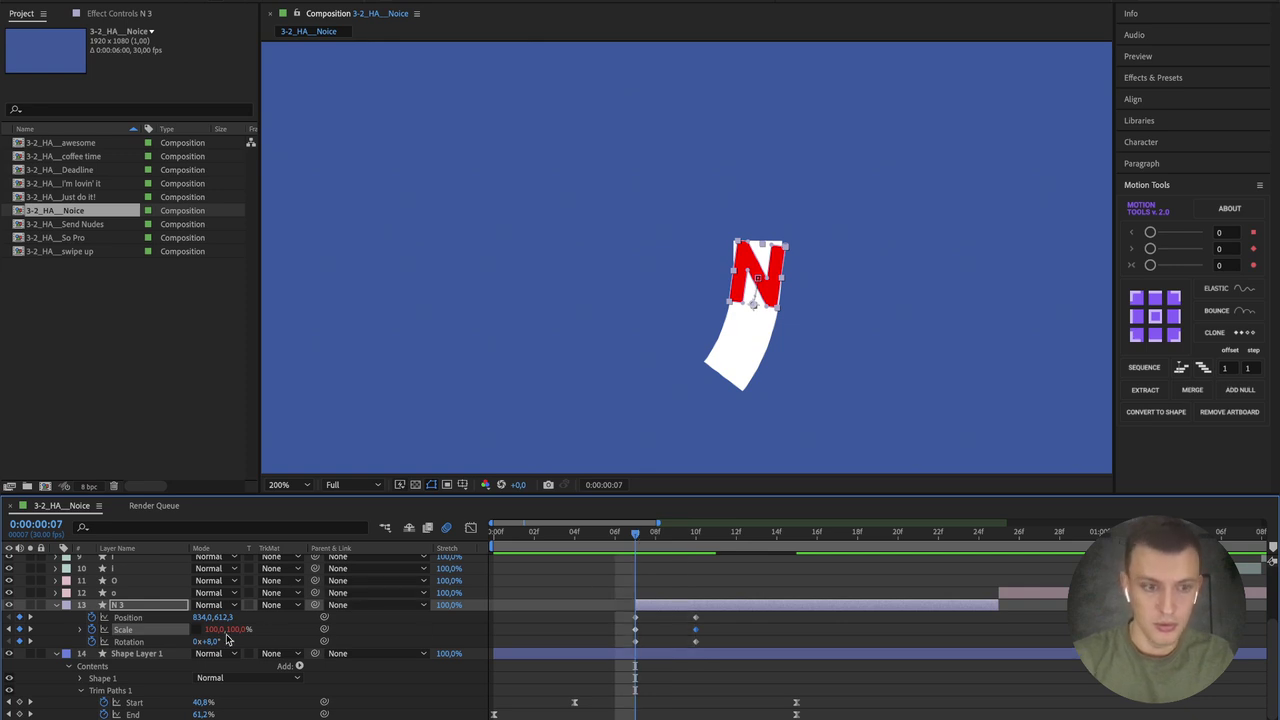
Step: At 0:00:00:07, stretch N 3's vertical Scale to 164% and move it to Position 824,0, 662,3
{"action": "left_click_drag", "start_coordinate": [240, 629], "coordinate": [276, 624]}
{"action": "key", "text": "shift+Left"}
{"action": "key", "text": "shift+Down"}
{"action": "key", "text": "shift+Down"}
{"action": "key", "text": "shift+Down"}
{"action": "key", "text": "shift+Down"}
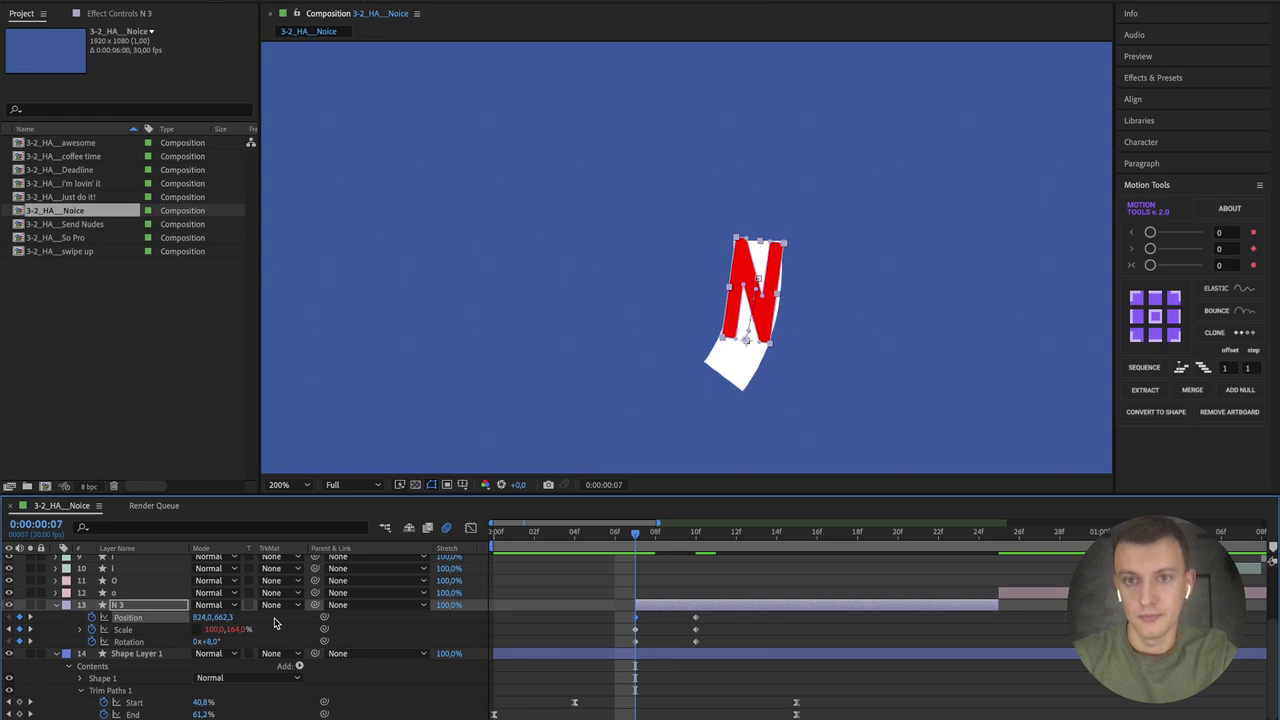
{"action": "left_click", "coordinate": [574, 622]}
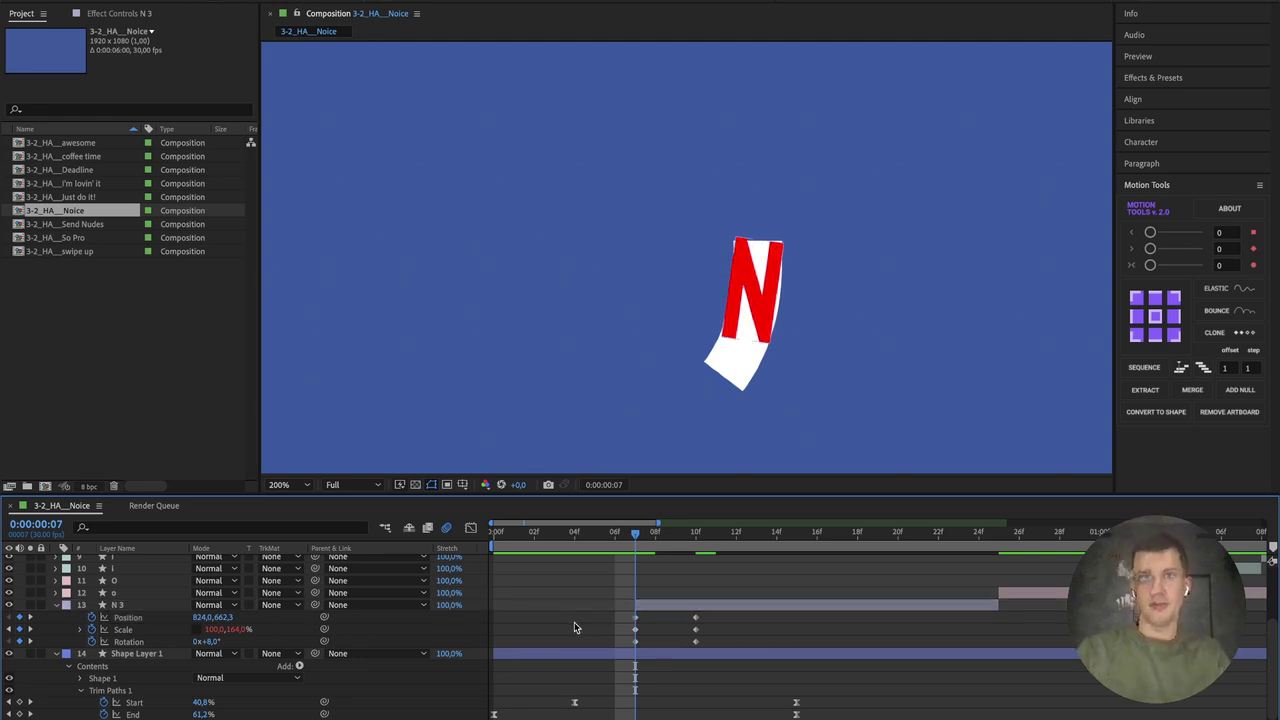
Step: Reveal all properties of N 3 and check the letter's pose between 0:00:00:07 and 0:00:00:10
{"action": "mouse_move", "coordinate": [638, 543]}
{"action": "left_mouse_down"}
{"action": "mouse_move", "coordinate": [616, 540]}
{"action": "mouse_move", "coordinate": [700, 540]}
{"action": "mouse_move", "coordinate": [635, 540]}
{"action": "left_mouse_up"}
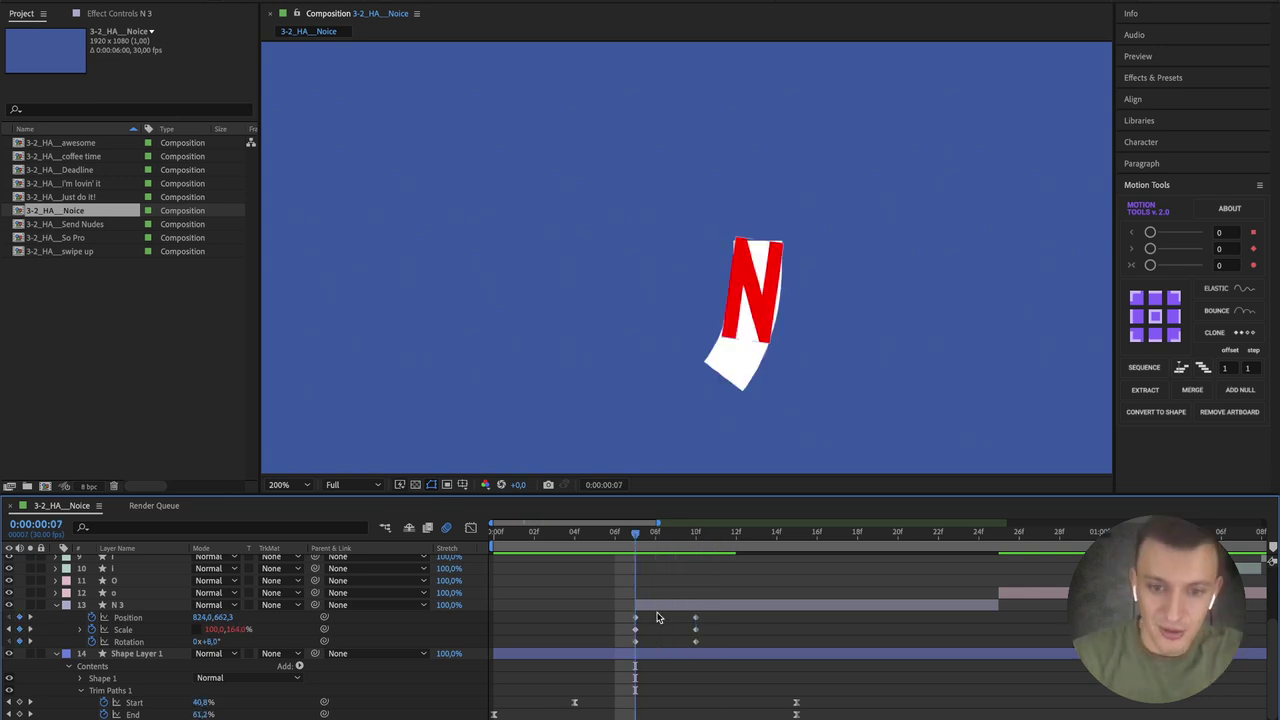
{"action": "left_click", "coordinate": [658, 607]}
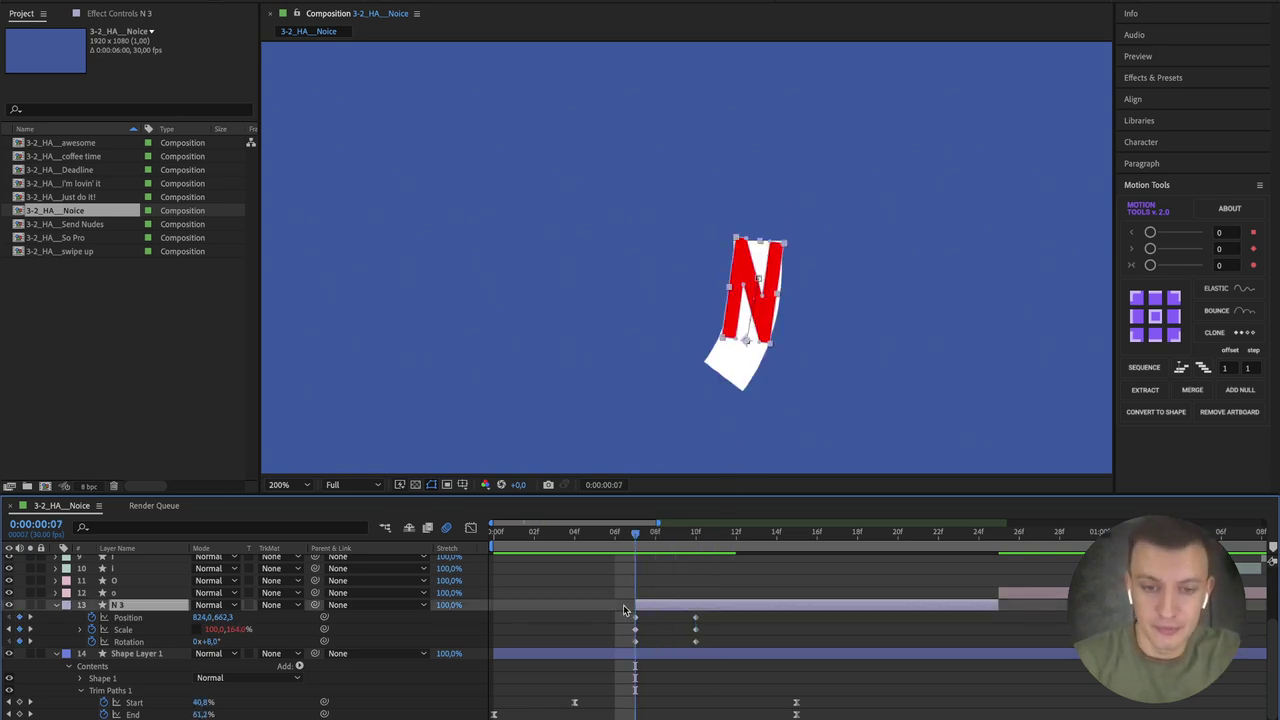
{"action": "left_click", "coordinate": [56, 605]}
{"action": "left_click", "coordinate": [56, 605]}
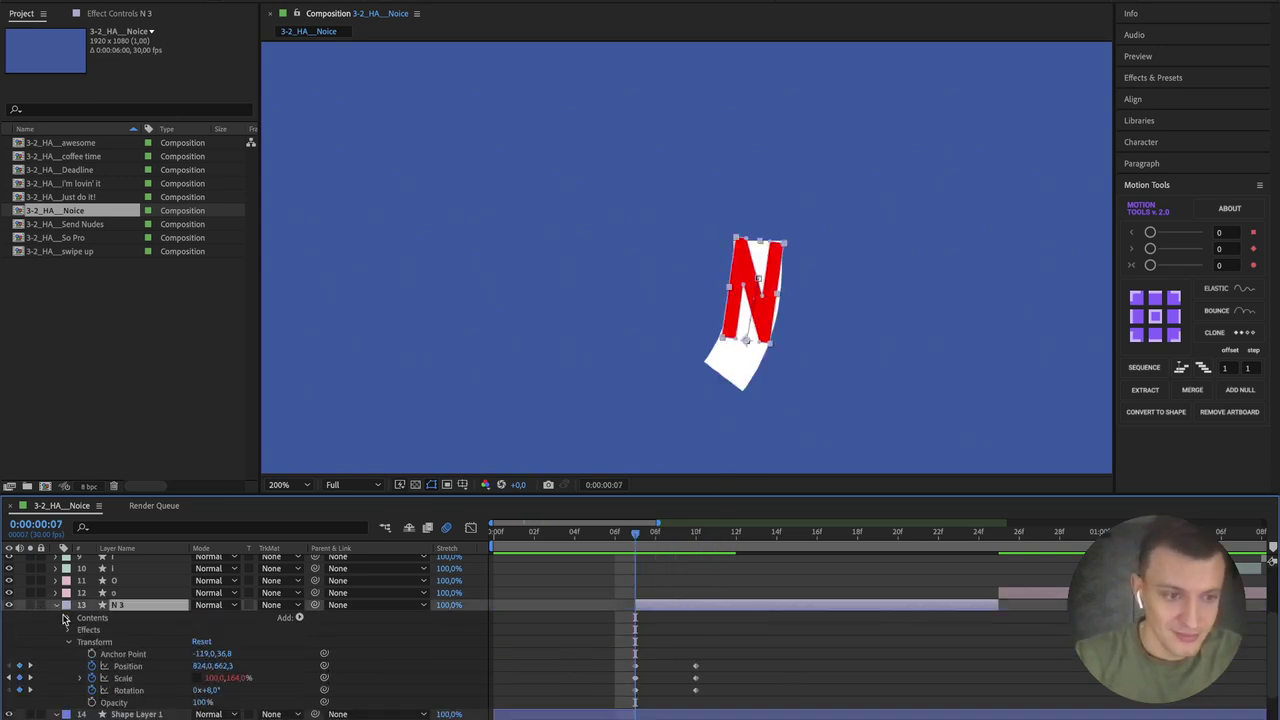
{"action": "left_click_drag", "start_coordinate": [641, 536], "coordinate": [696, 536]}
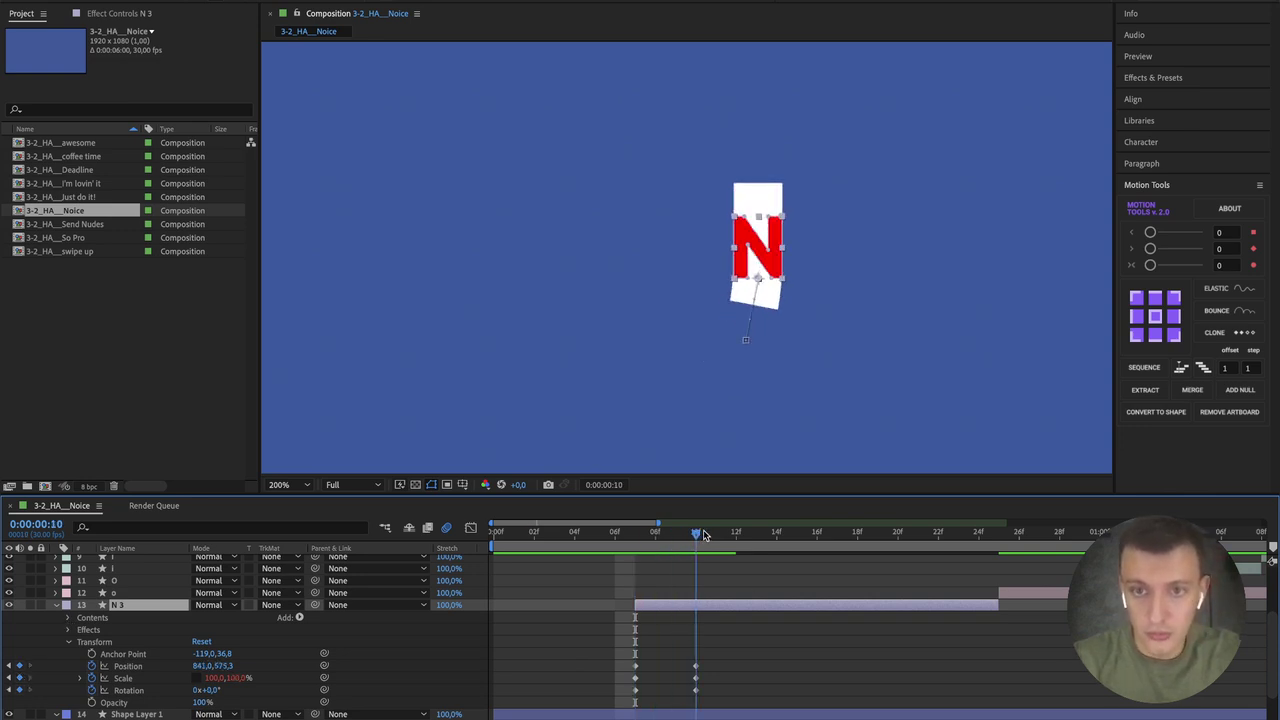
Step: Select N 3's Position, Scale and Rotation keyframes and preview the letter emerging from the stroke around 0:00:00:07
{"action": "left_click_drag", "start_coordinate": [717, 653], "coordinate": [607, 696]}
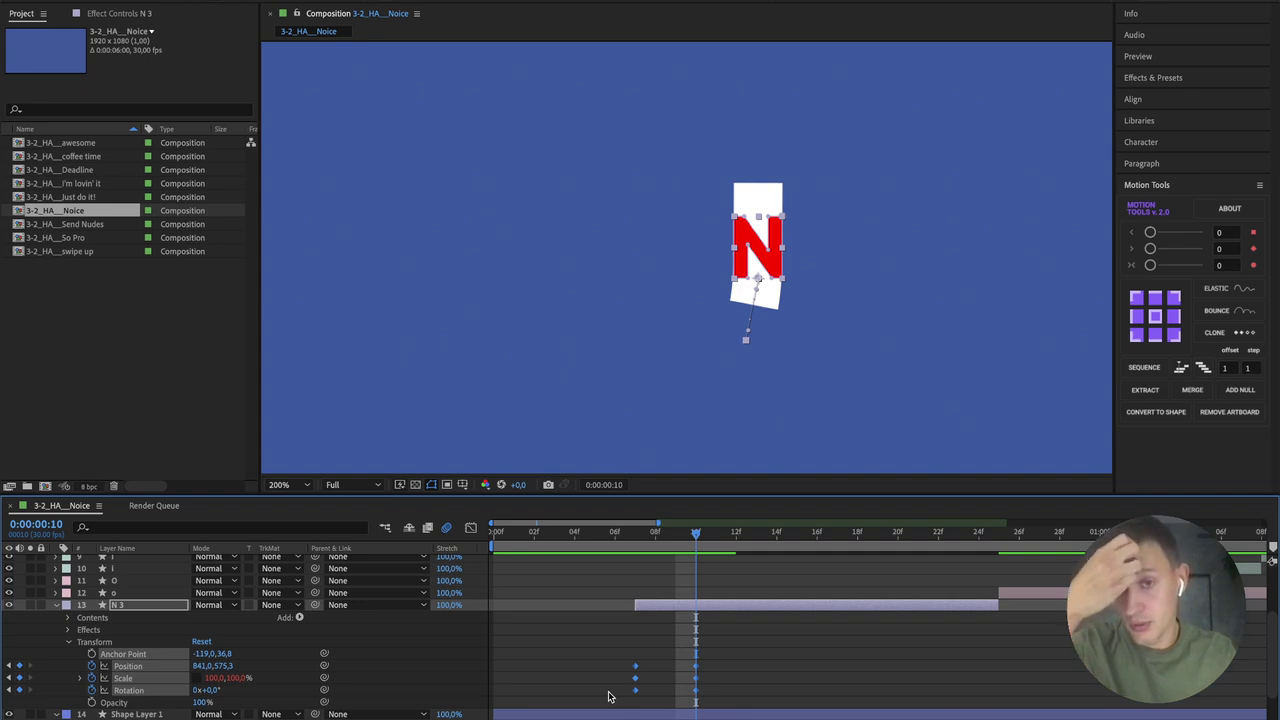
{"action": "left_click", "coordinate": [633, 534]}
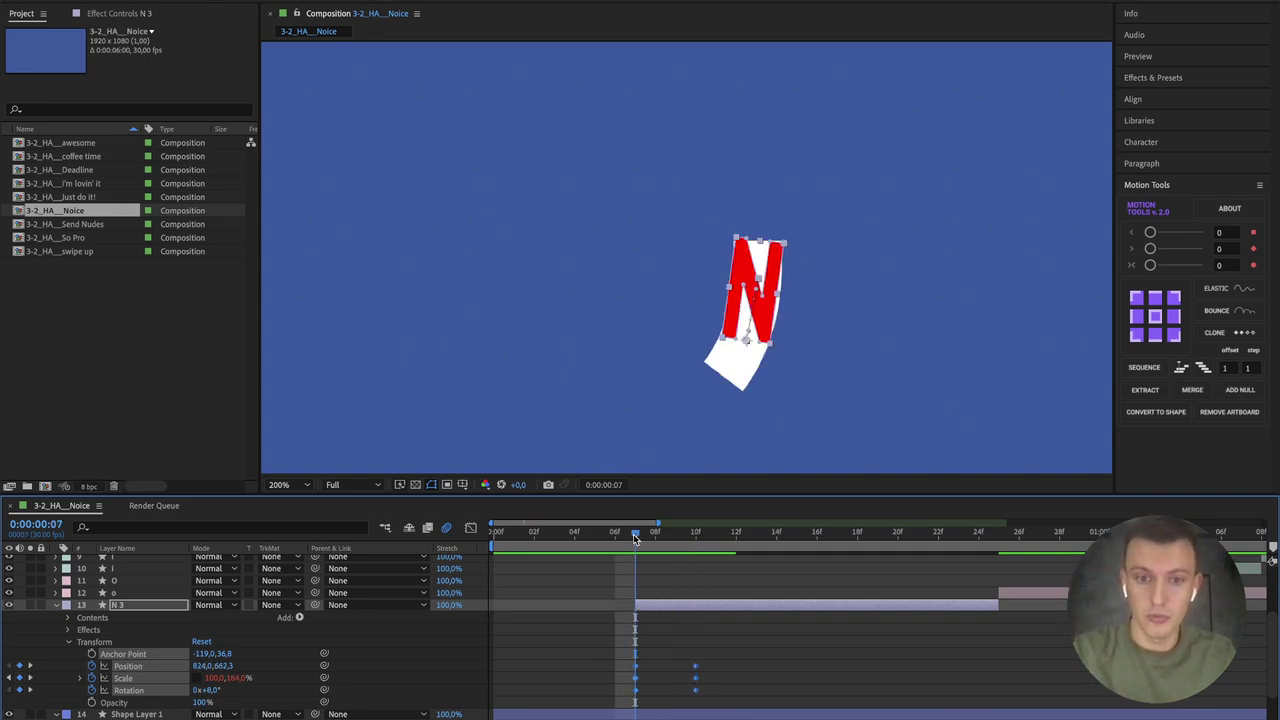
{"action": "key", "text": "space"}
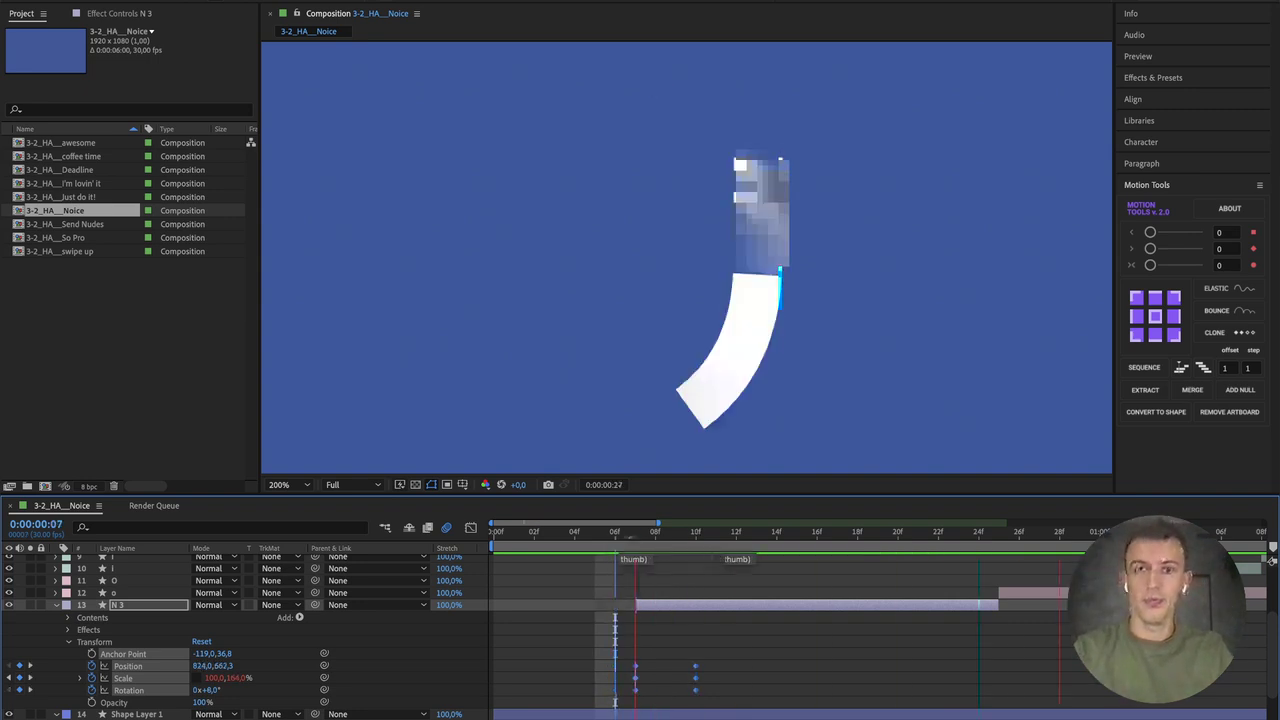
{"action": "left_click", "coordinate": [571, 534]}
{"action": "left_click_drag", "start_coordinate": [571, 541], "coordinate": [636, 540]}
{"action": "left_click", "coordinate": [661, 630]}
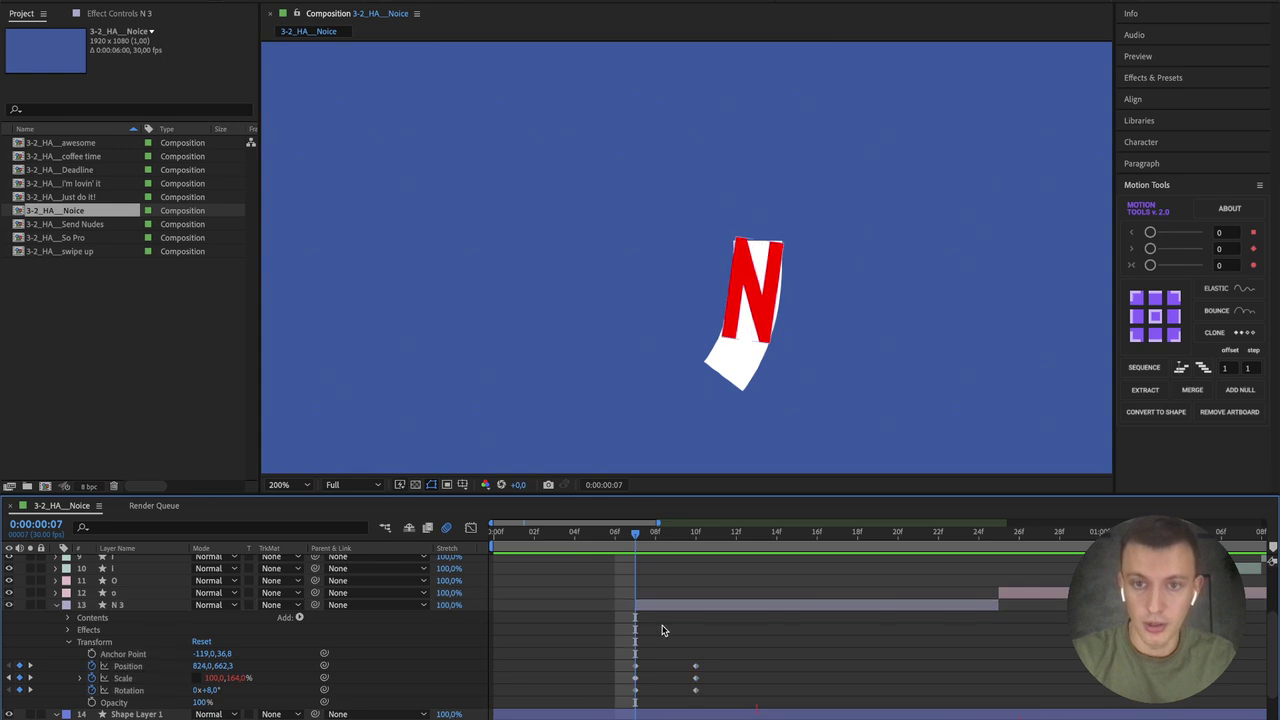
Step: Add Path keyframes to N 3's Path 1 in Group 5 at 0:00:00:07 and 0:00:00:10
{"action": "left_click", "coordinate": [67, 618]}
{"action": "left_click", "coordinate": [78, 630]}
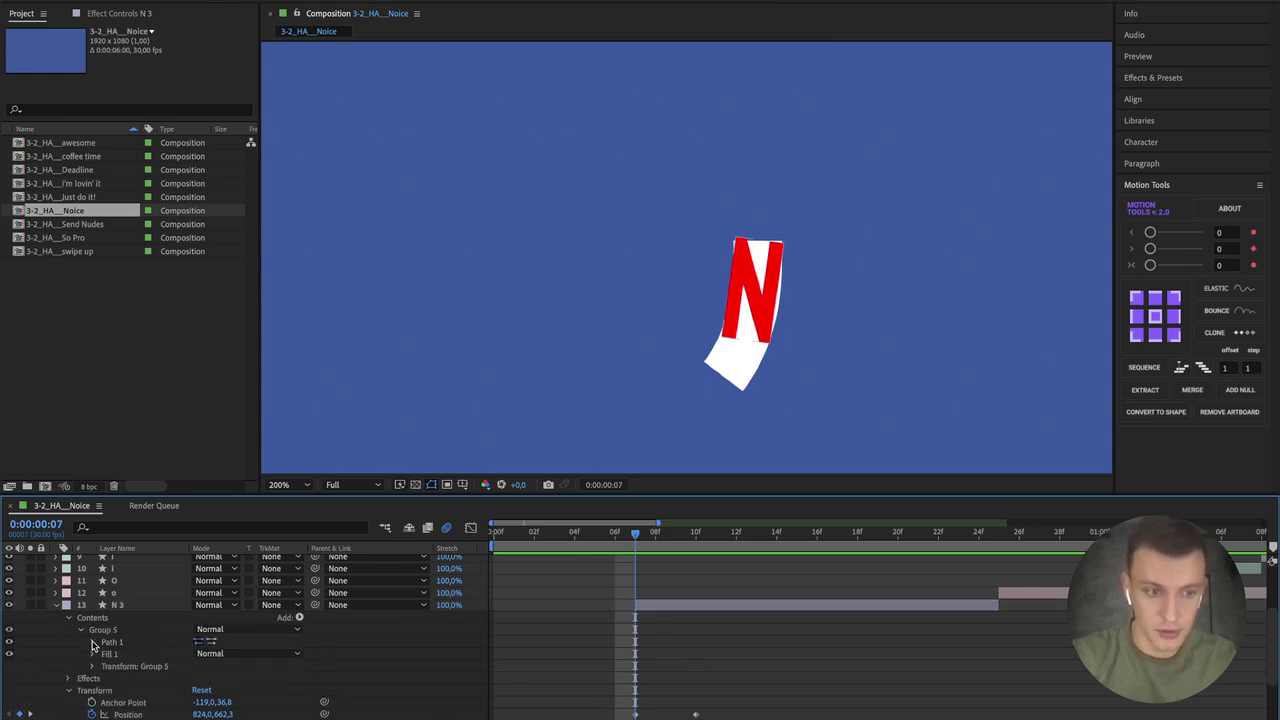
{"action": "left_click", "coordinate": [92, 642]}
{"action": "left_click", "coordinate": [145, 653]}
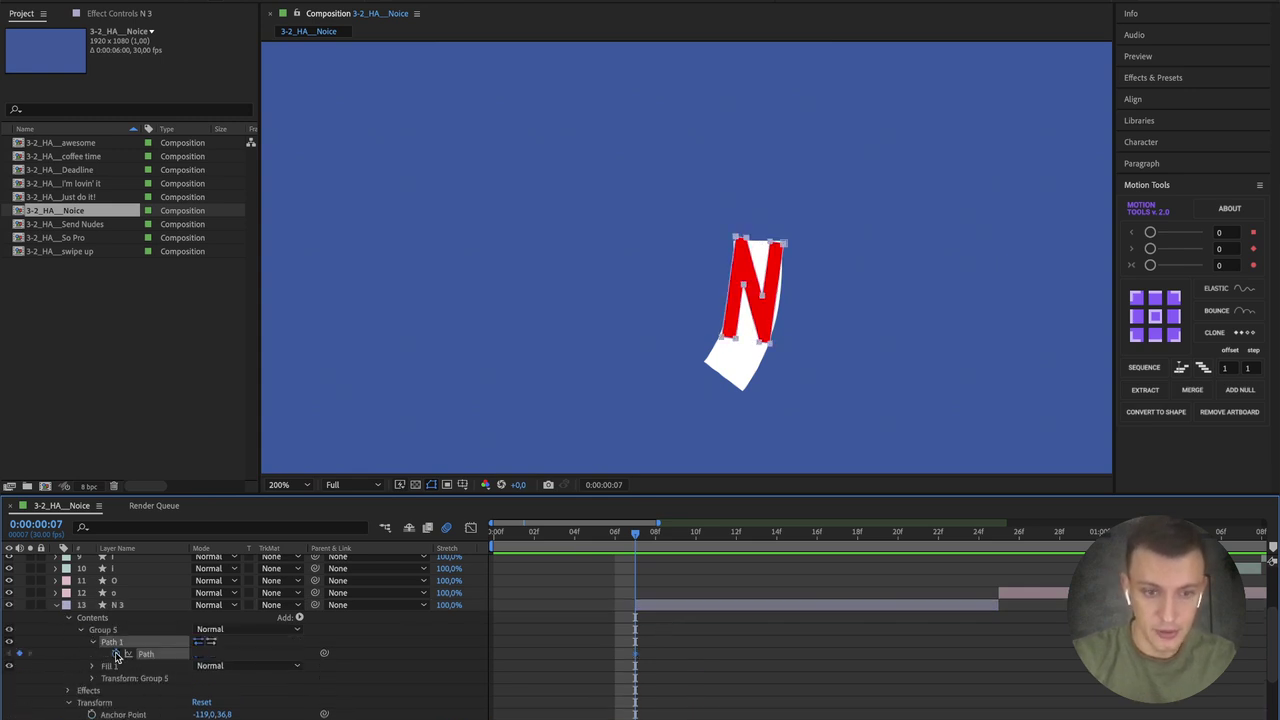
{"action": "left_click", "coordinate": [697, 540]}
{"action": "left_click", "coordinate": [20, 654]}
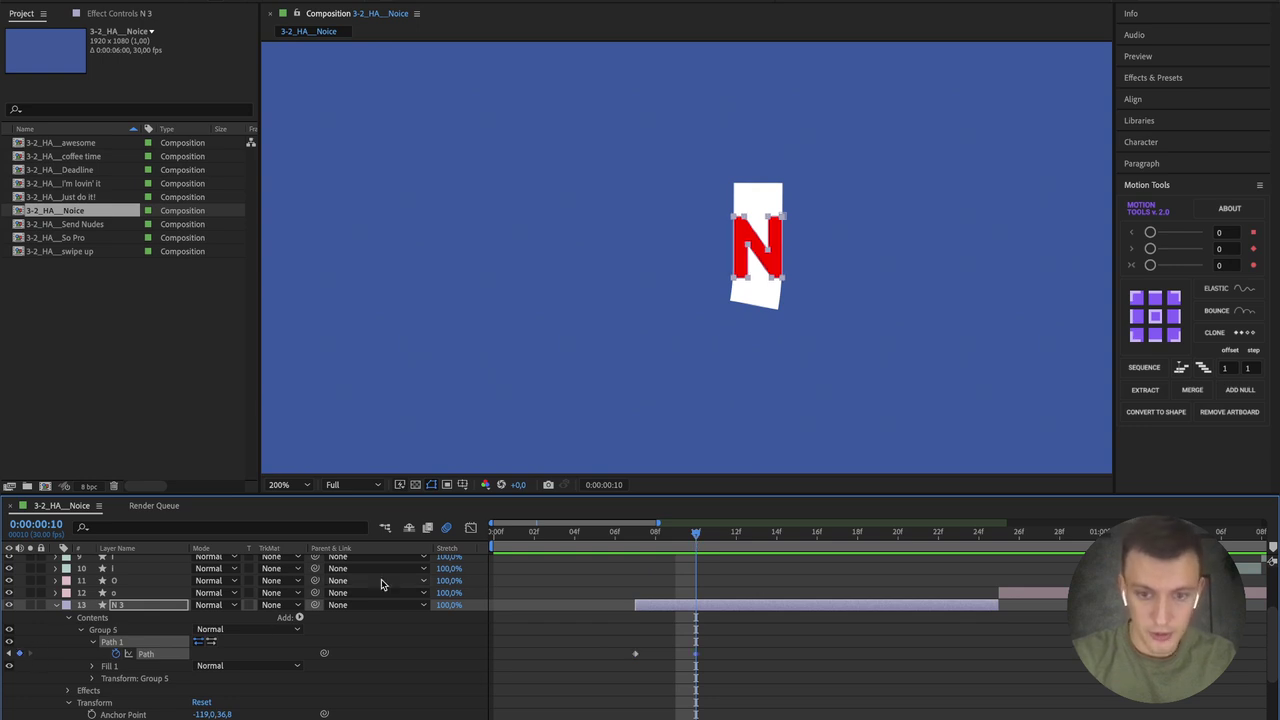
Step: At 0:00:00:07, move the two upper-left vertices of N 3's path onto the white stroke's upper edge, widening the left stem
{"action": "left_click", "coordinate": [635, 533]}
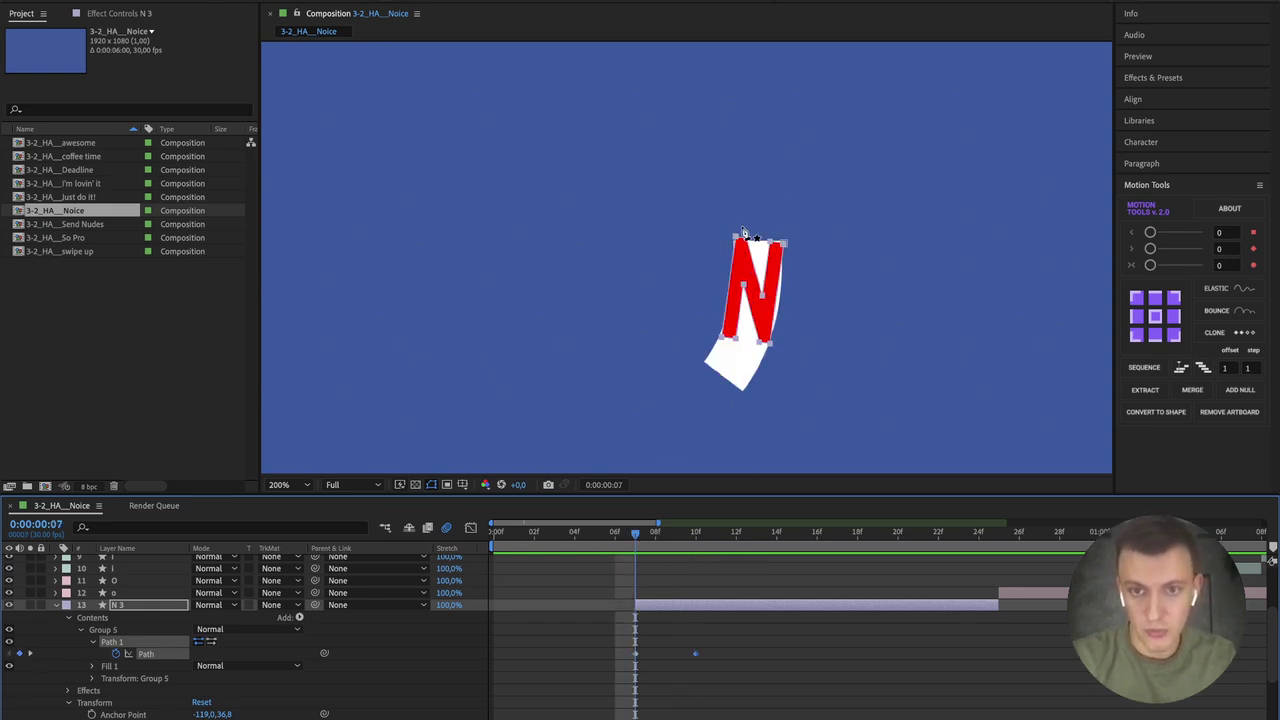
{"action": "key", "text": "period"}
{"action": "left_click_drag", "start_coordinate": [780, 240], "coordinate": [702, 205]}
{"action": "left_click", "coordinate": [690, 161]}
{"action": "key", "text": "ctrl+z"}
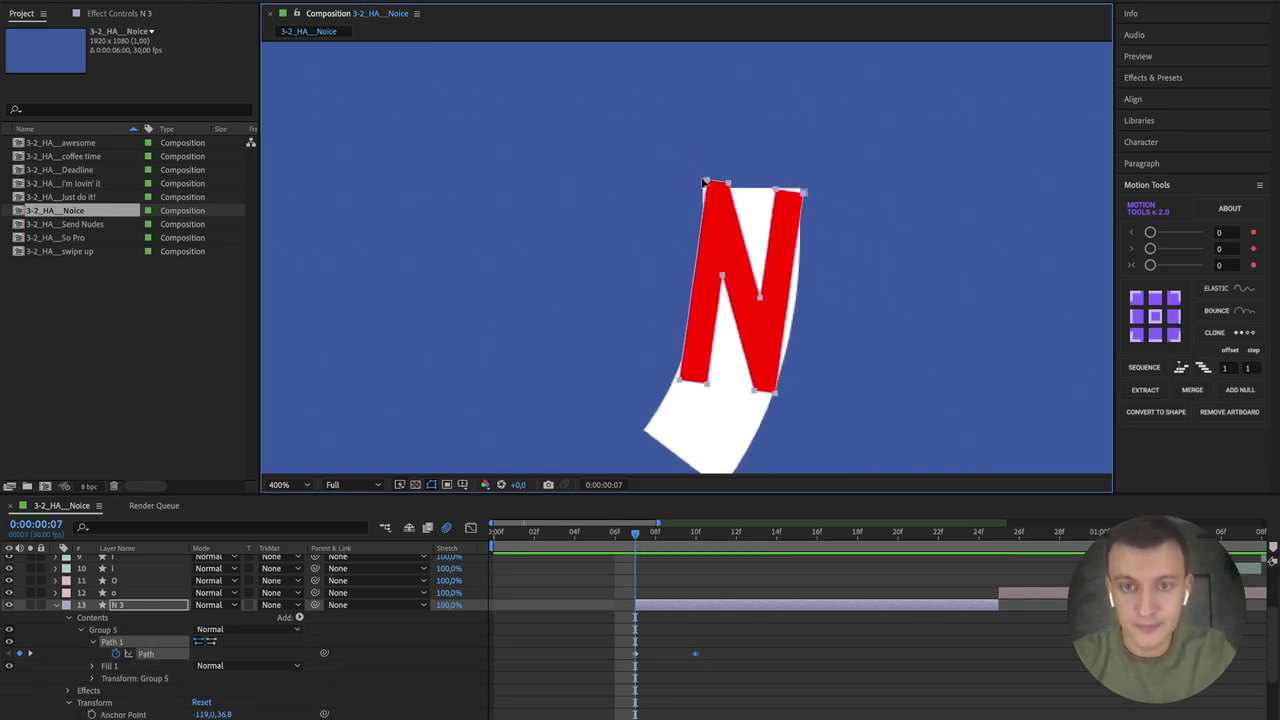
{"action": "left_click", "coordinate": [709, 185]}
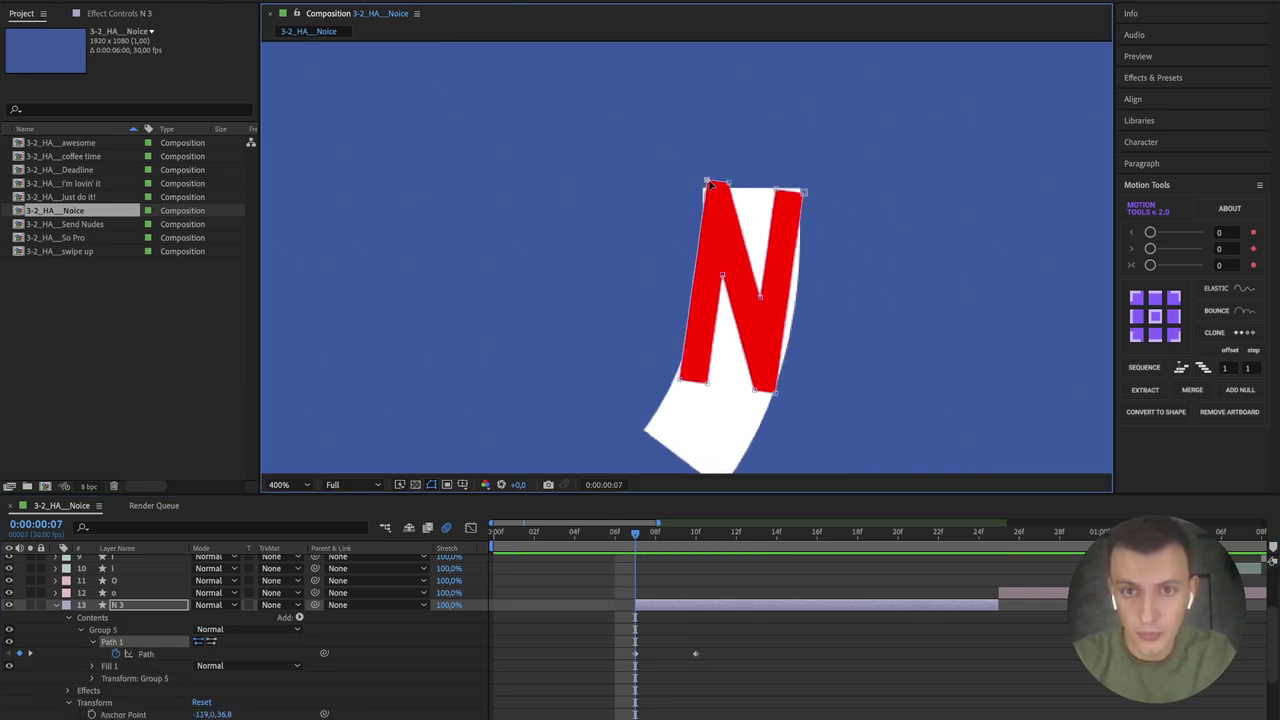
{"action": "left_click_drag", "start_coordinate": [709, 185], "coordinate": [757, 188]}
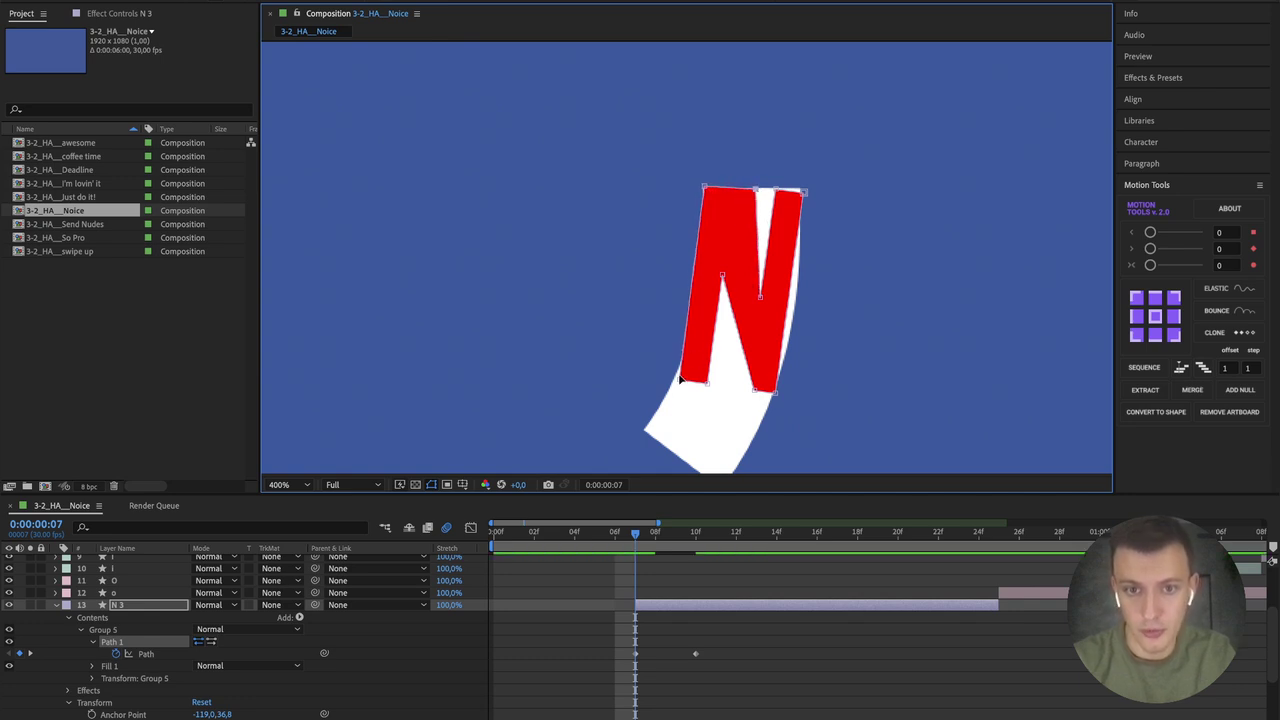
Step: Move the bottom vertices of both N legs down and outward so the feet slant with the white stroke
{"action": "mouse_move", "coordinate": [679, 379]}
{"action": "left_mouse_down"}
{"action": "mouse_move", "coordinate": [668, 384]}
{"action": "mouse_move", "coordinate": [708, 447]}
{"action": "left_mouse_up"}
{"action": "key", "text": "ctrl+z"}
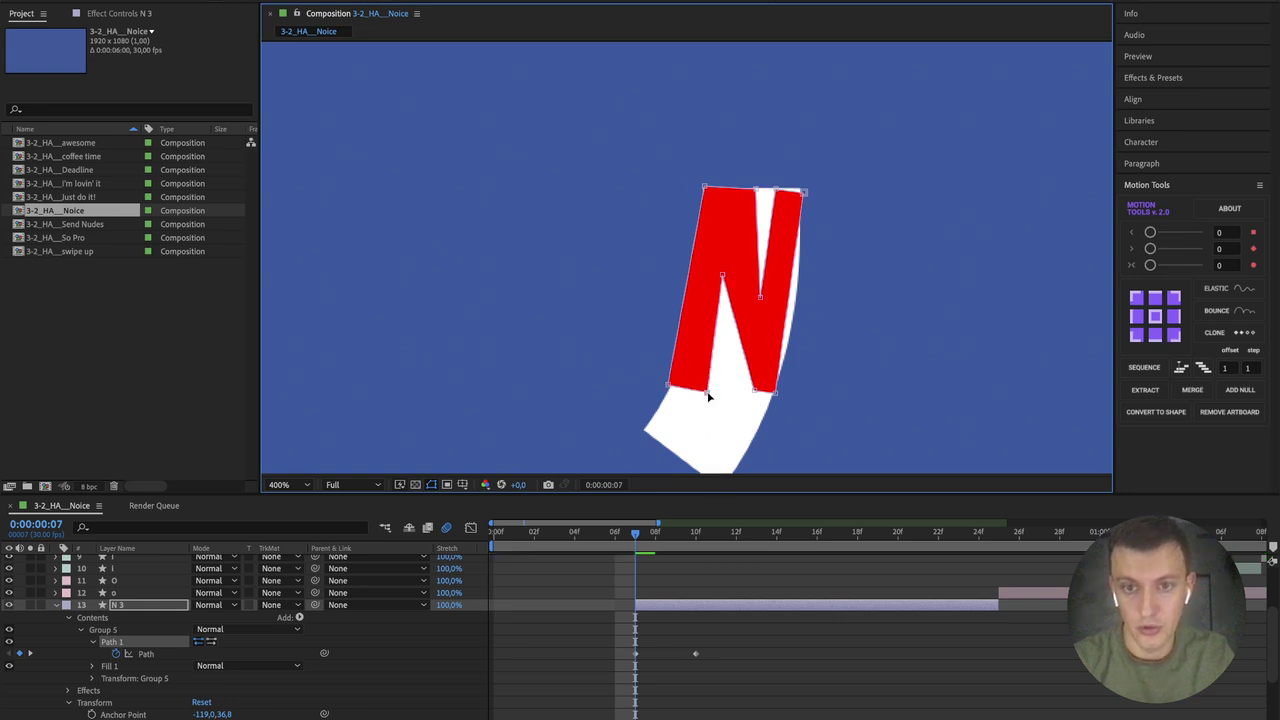
{"action": "left_click_drag", "start_coordinate": [733, 394], "coordinate": [766, 412]}
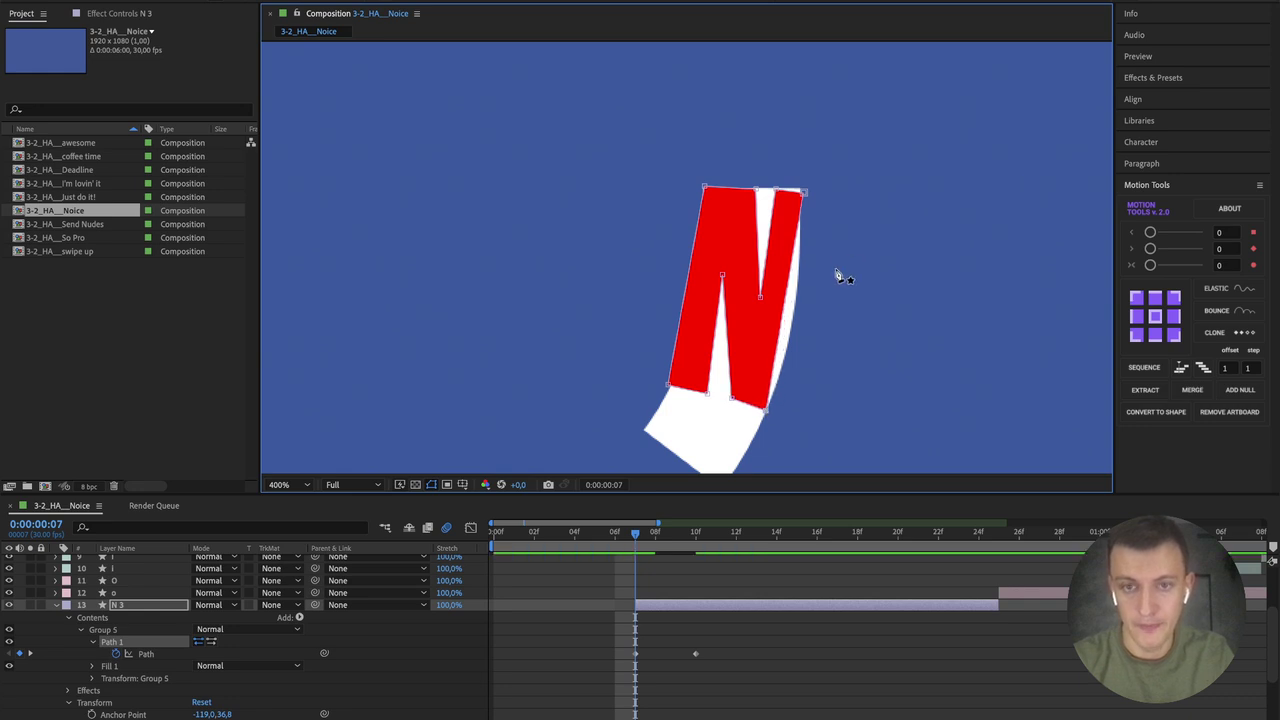
Step: Curve the outer right and left edges of the N with Bezier handles on its top corners so they follow the white stroke
{"action": "left_click_drag", "start_coordinate": [808, 196], "coordinate": [802, 361]}
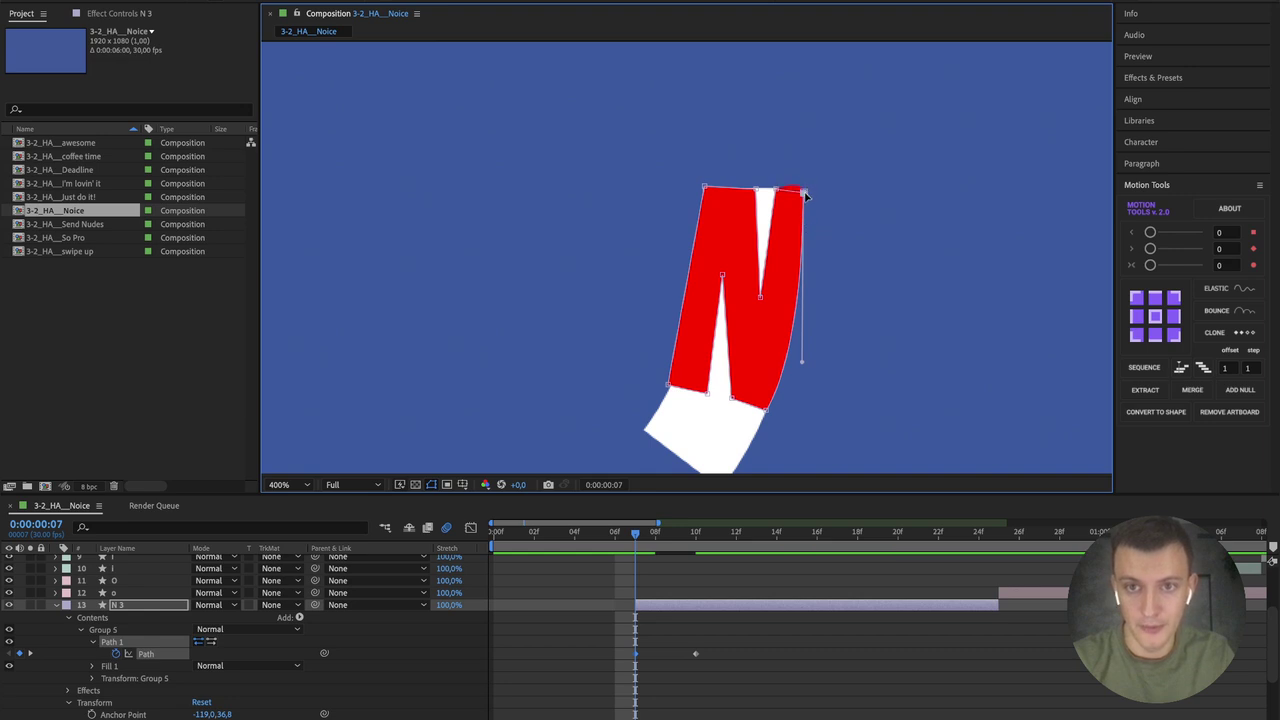
{"action": "left_click", "coordinate": [705, 189]}
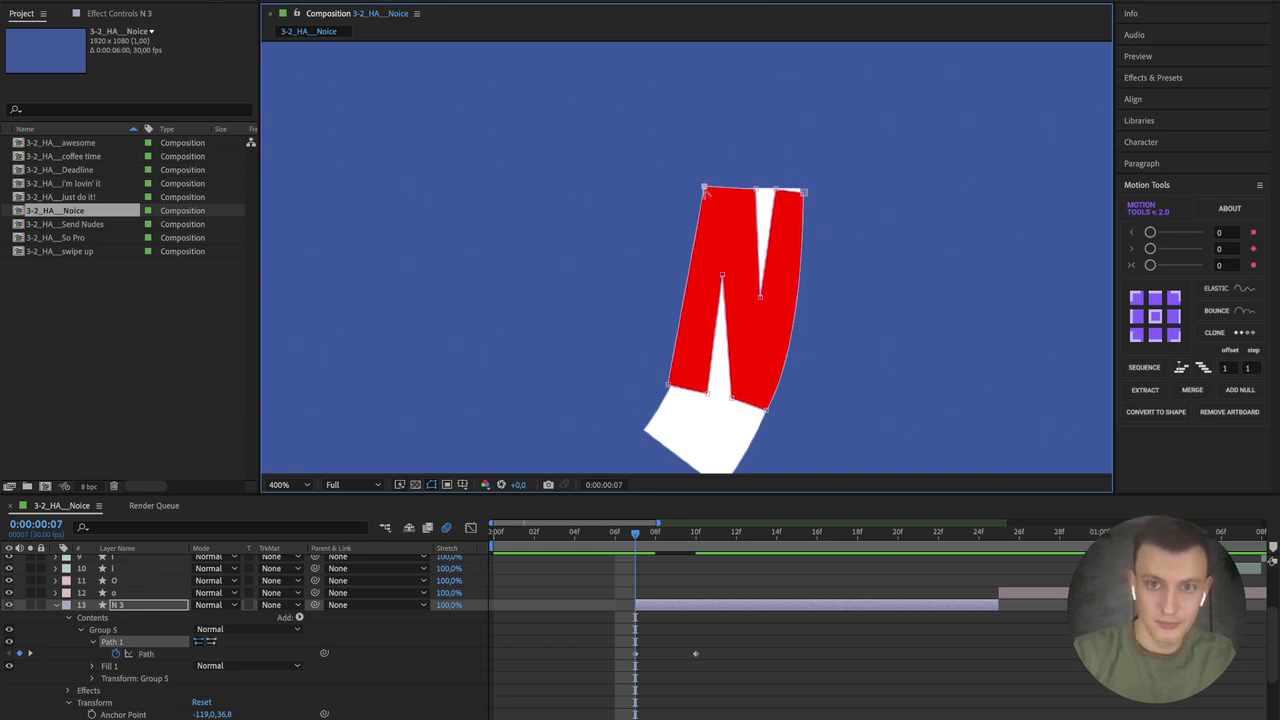
{"action": "left_click_drag", "start_coordinate": [705, 189], "coordinate": [714, 311]}
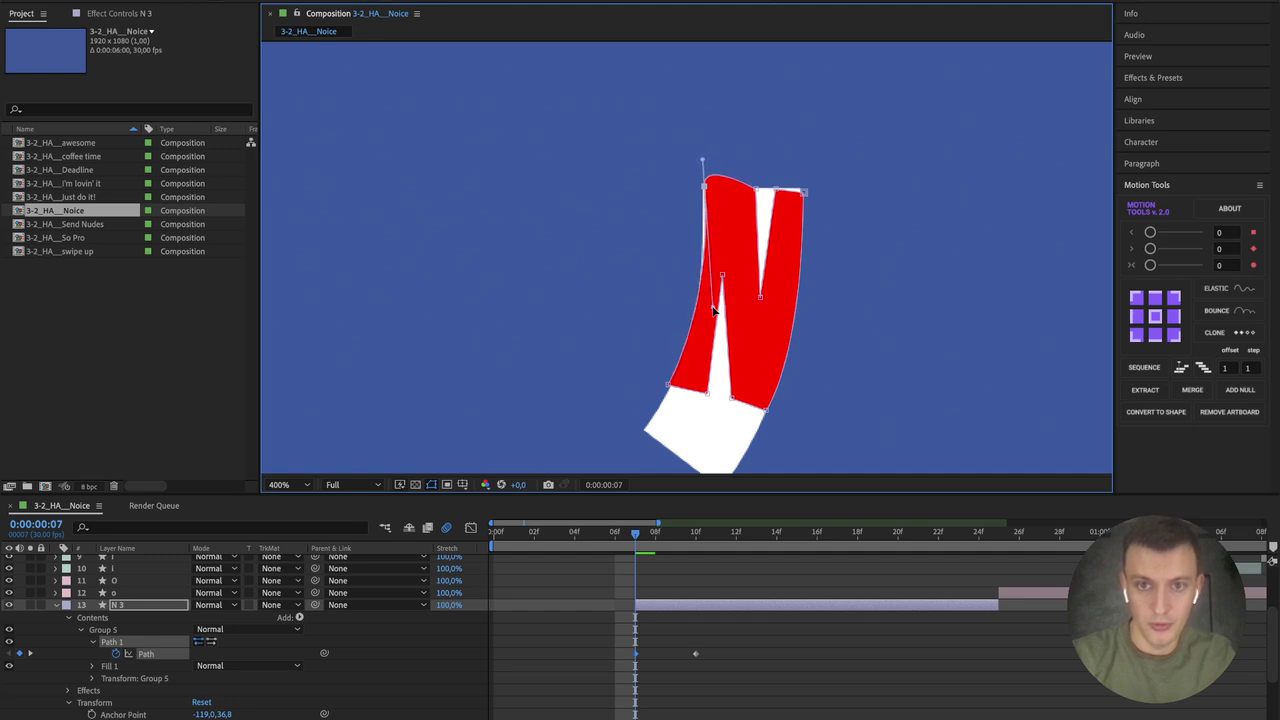
{"action": "left_click_drag", "start_coordinate": [703, 162], "coordinate": [705, 188]}
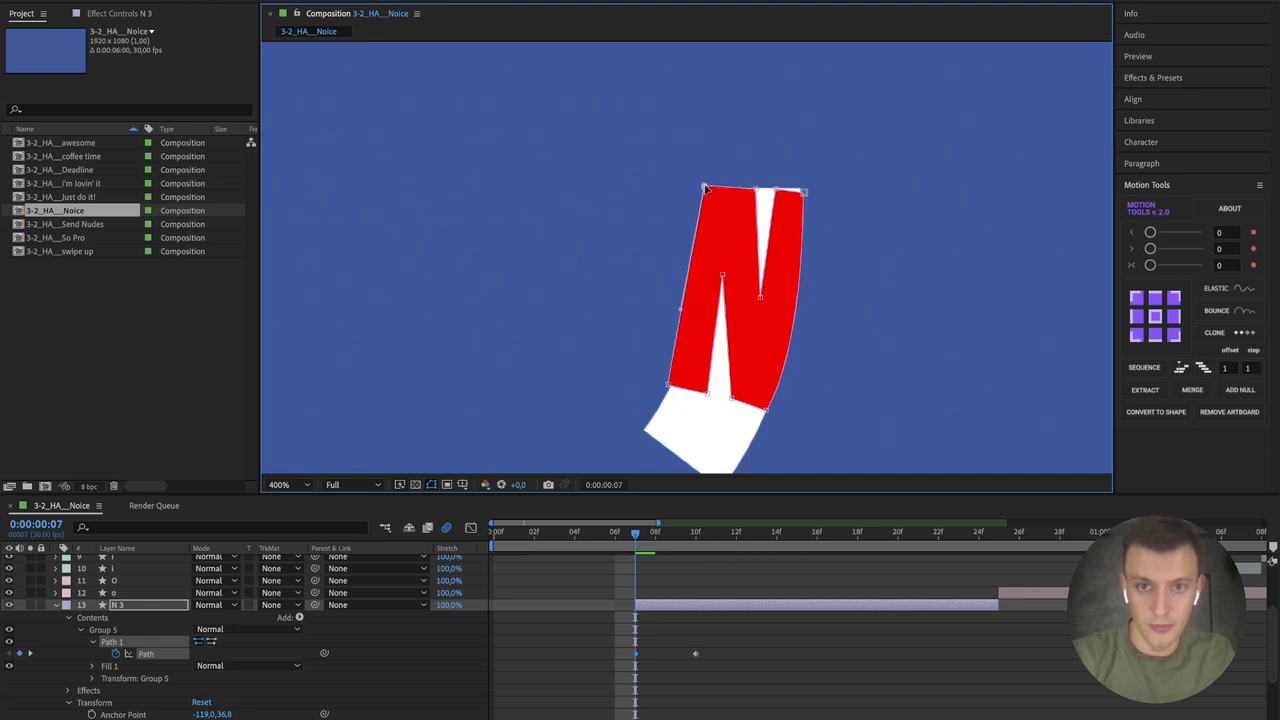
{"action": "left_click_drag", "start_coordinate": [678, 316], "coordinate": [760, 342]}
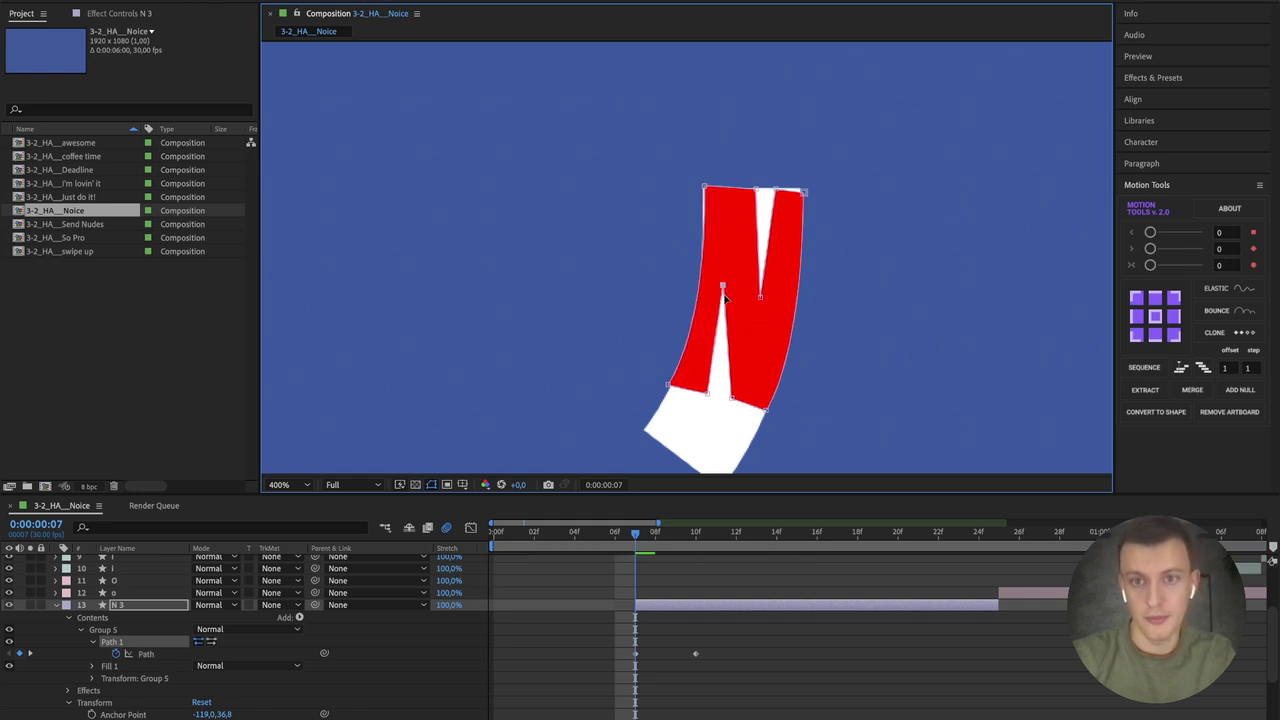
Step: Lower the N's inner bottom notch vertex and compare the bent letter with the stroke at 0:00:00:07
{"action": "left_click_drag", "start_coordinate": [722, 276], "coordinate": [729, 320]}
{"action": "left_click", "coordinate": [670, 386]}
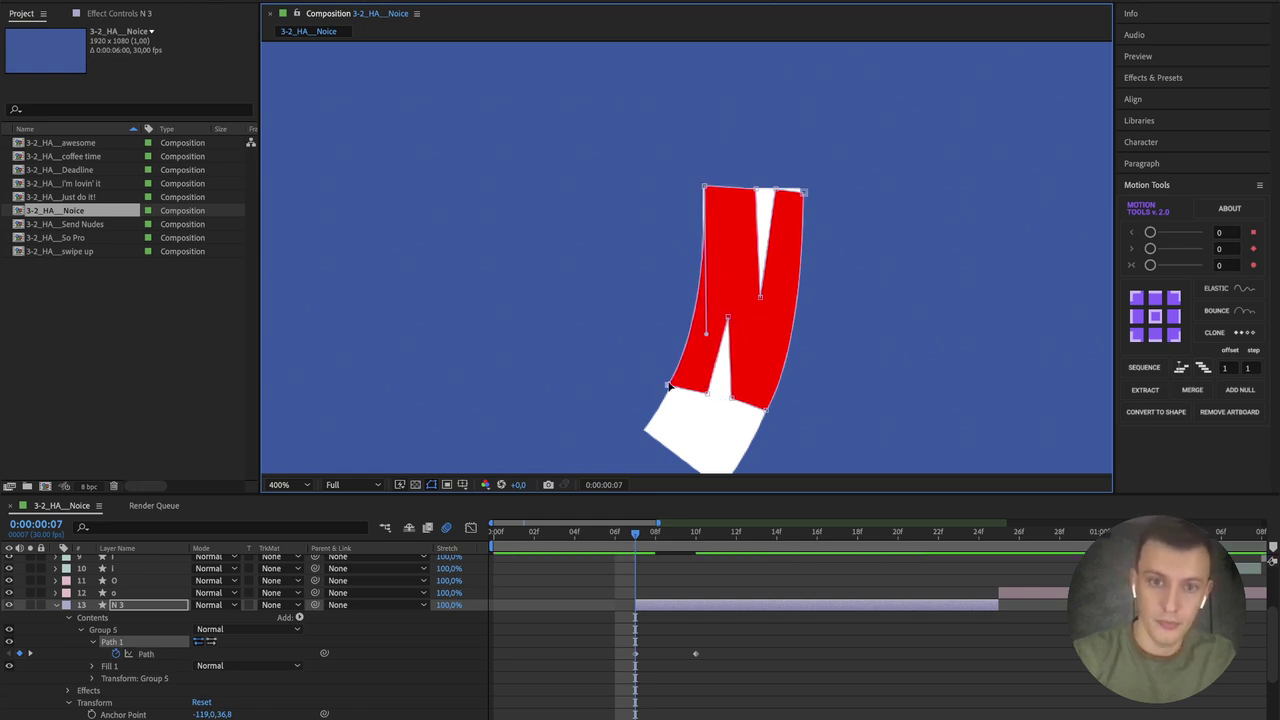
{"action": "left_click", "coordinate": [665, 585]}
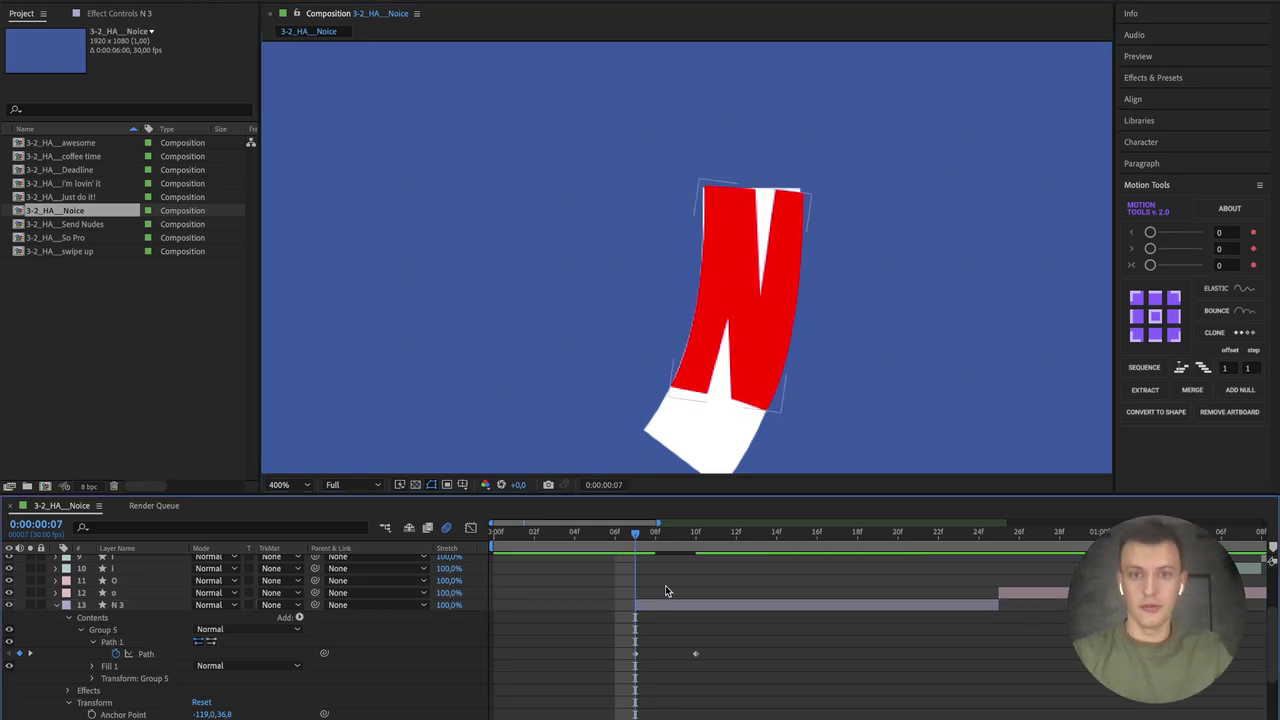
{"action": "mouse_move", "coordinate": [642, 541]}
{"action": "left_mouse_down"}
{"action": "mouse_move", "coordinate": [680, 536]}
{"action": "mouse_move", "coordinate": [621, 542]}
{"action": "mouse_move", "coordinate": [633, 541]}
{"action": "left_mouse_up"}
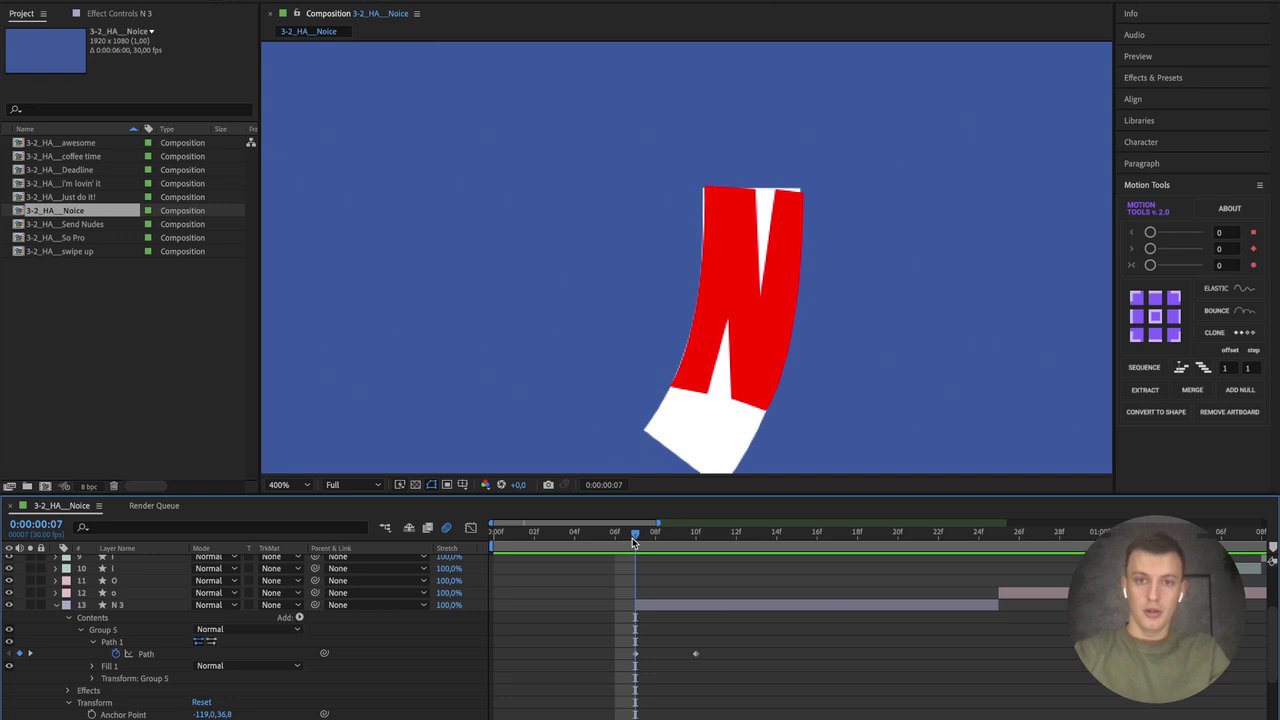
{"action": "left_click", "coordinate": [629, 600]}
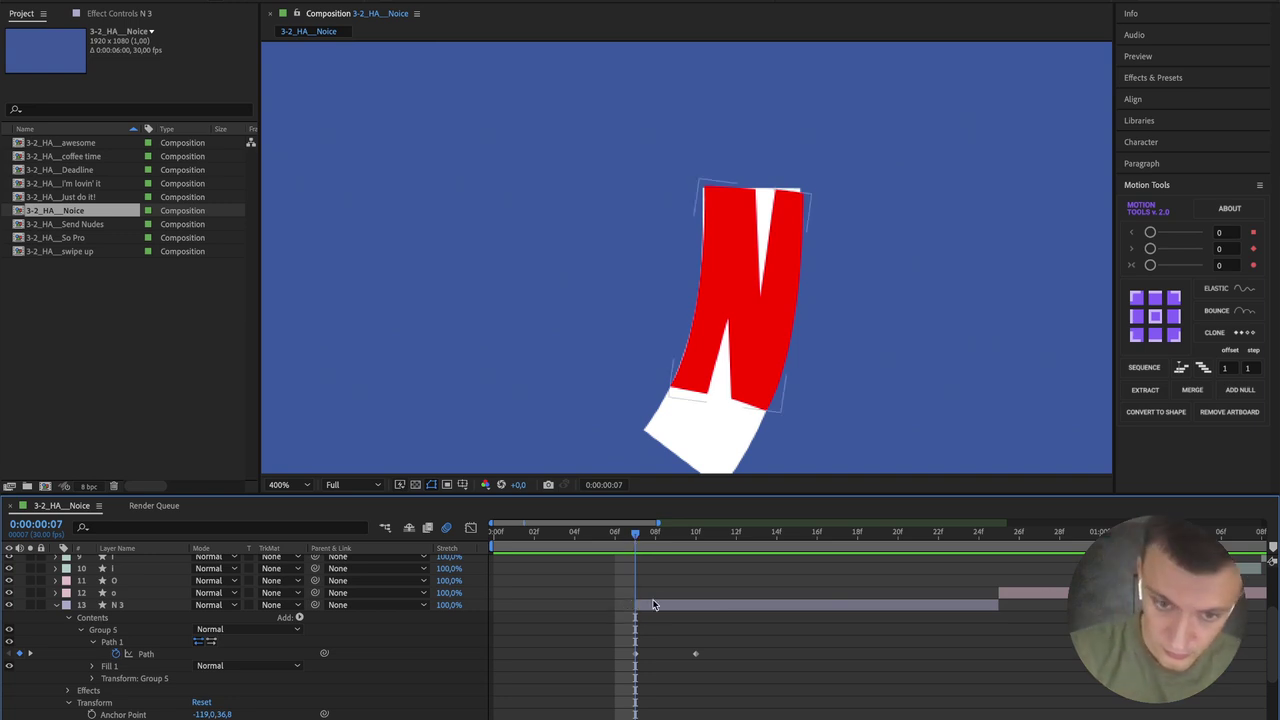
Step: Collapse N 3 and trim the end of Shape Layer 1 to 0:00:00:07, where N 3 begins
{"action": "left_click", "coordinate": [653, 605]}
{"action": "left_click", "coordinate": [55, 605]}
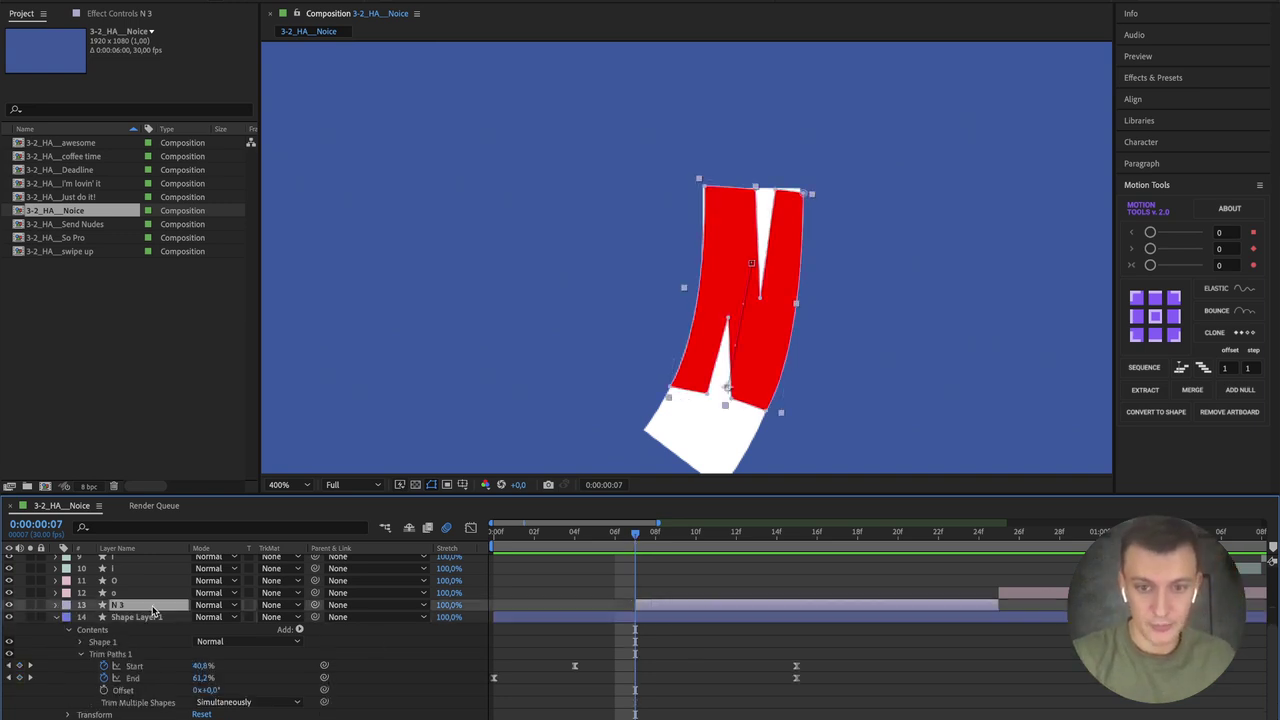
{"action": "left_click", "coordinate": [647, 619]}
{"action": "key", "text": "alt+]"}
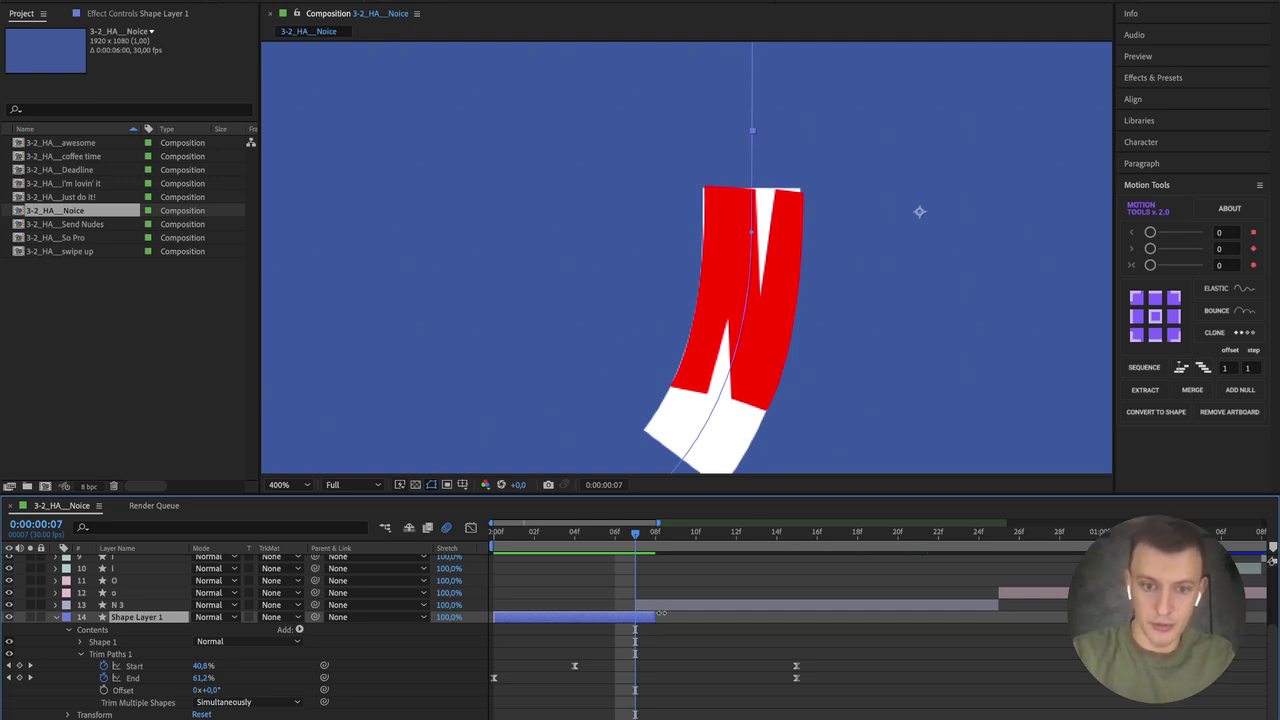
{"action": "left_click", "coordinate": [691, 620]}
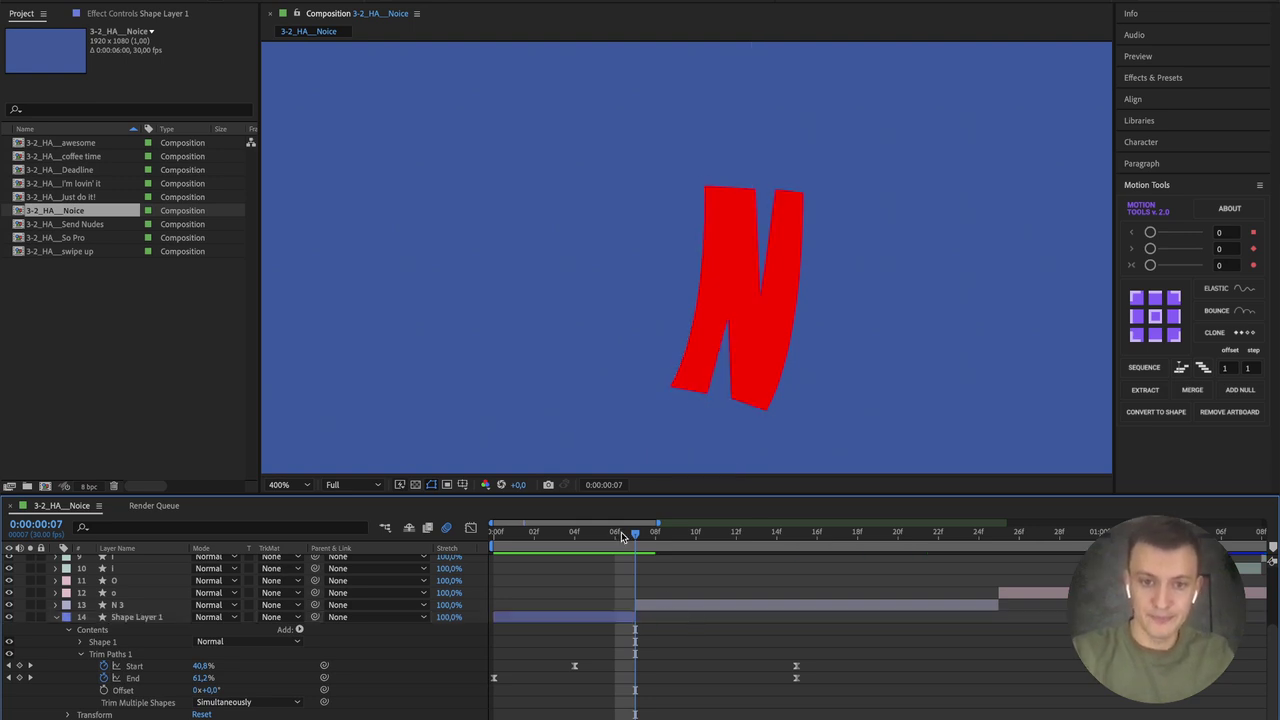
{"action": "mouse_move", "coordinate": [621, 537]}
{"action": "left_mouse_down"}
{"action": "mouse_move", "coordinate": [612, 531]}
{"action": "mouse_move", "coordinate": [651, 531]}
{"action": "mouse_move", "coordinate": [636, 532]}
{"action": "left_mouse_up"}
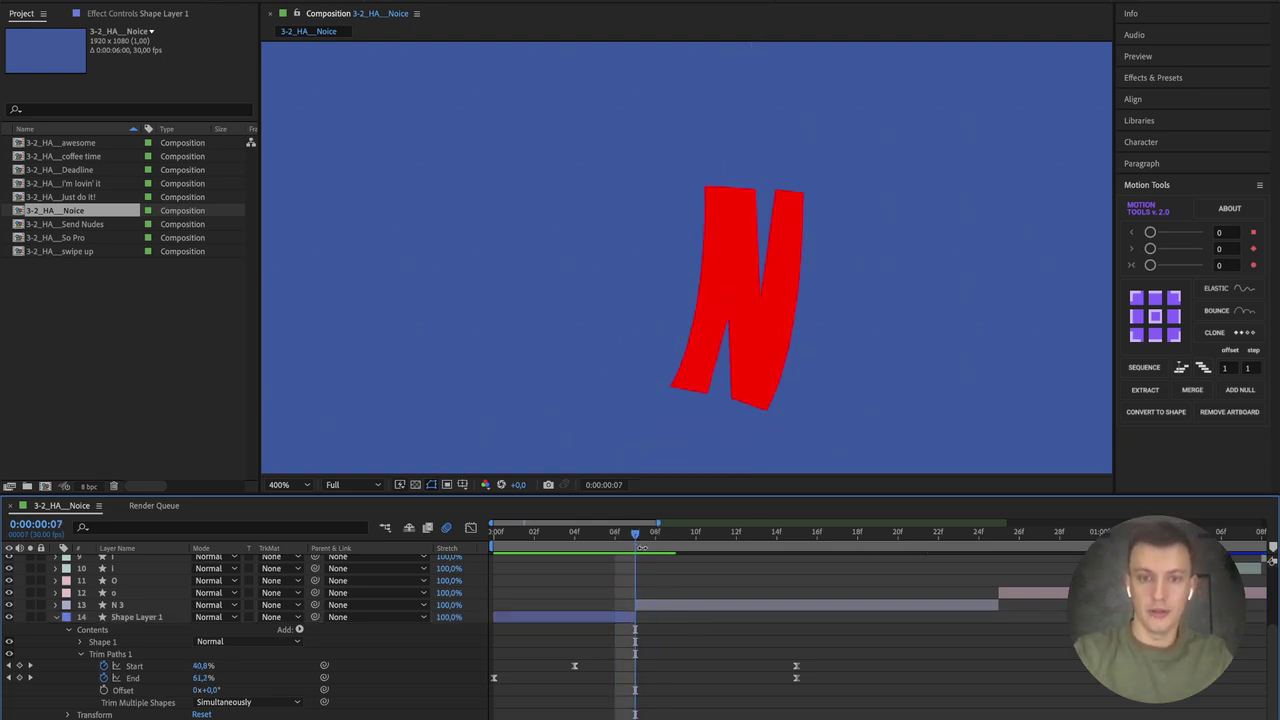
Step: Change N 3's fill color to white
{"action": "left_click", "coordinate": [646, 606]}
{"action": "left_click", "coordinate": [449, 2]}
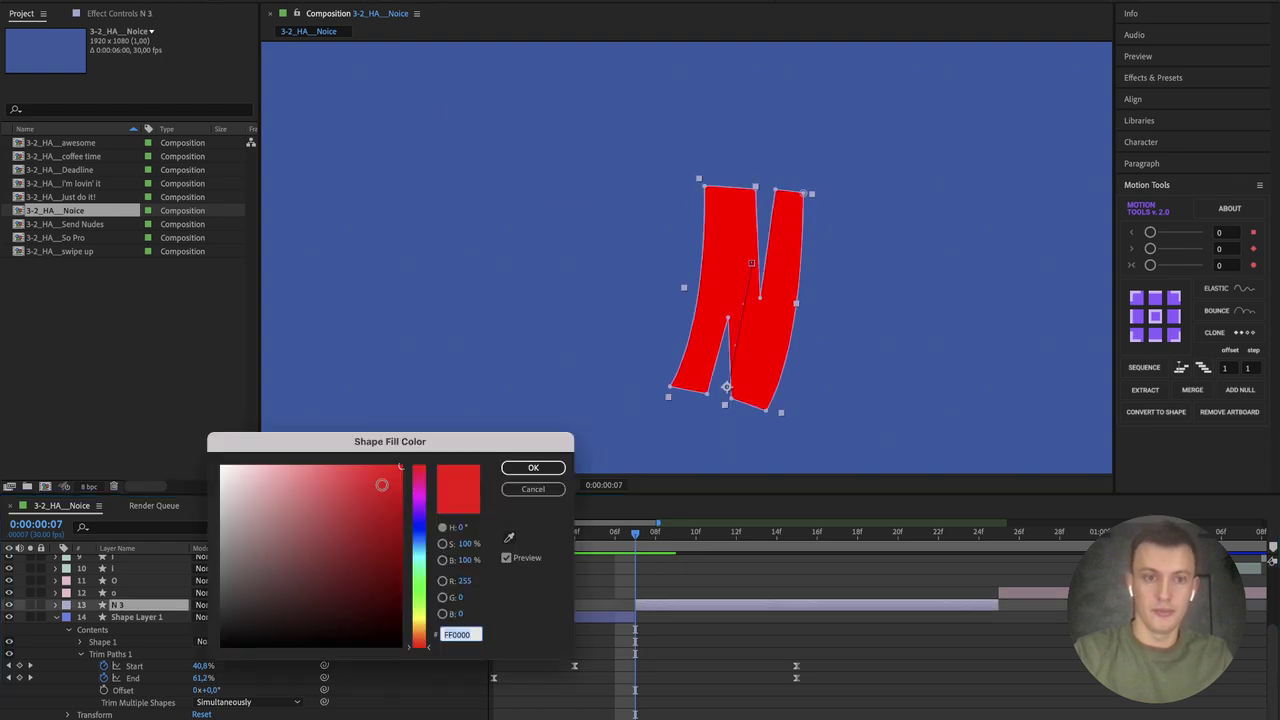
{"action": "left_click_drag", "start_coordinate": [295, 513], "coordinate": [147, 403]}
{"action": "left_click", "coordinate": [544, 468]}
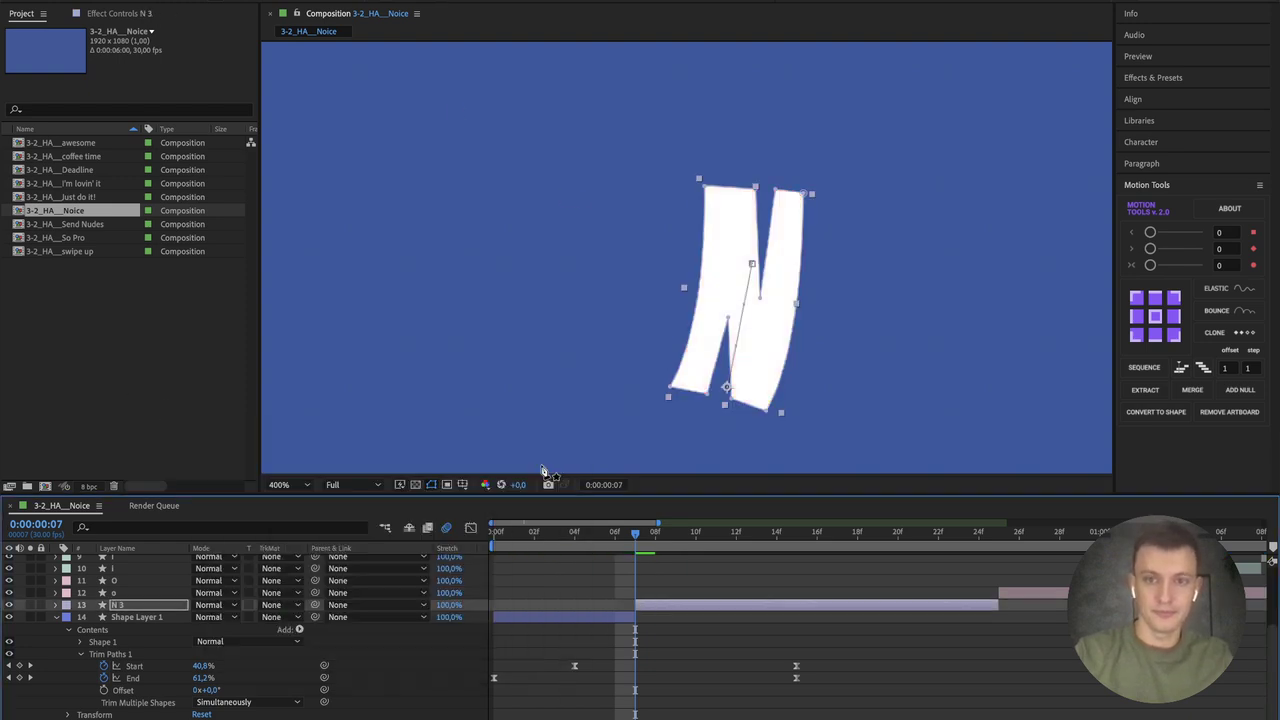
Step: Preview the switch from the stroke to the white N around 0:00:00:07 and from the start of the composition
{"action": "left_click", "coordinate": [673, 651]}
{"action": "left_click", "coordinate": [620, 531]}
{"action": "mouse_move", "coordinate": [620, 531]}
{"action": "left_mouse_down"}
{"action": "mouse_move", "coordinate": [590, 531]}
{"action": "mouse_move", "coordinate": [637, 534]}
{"action": "left_mouse_up"}
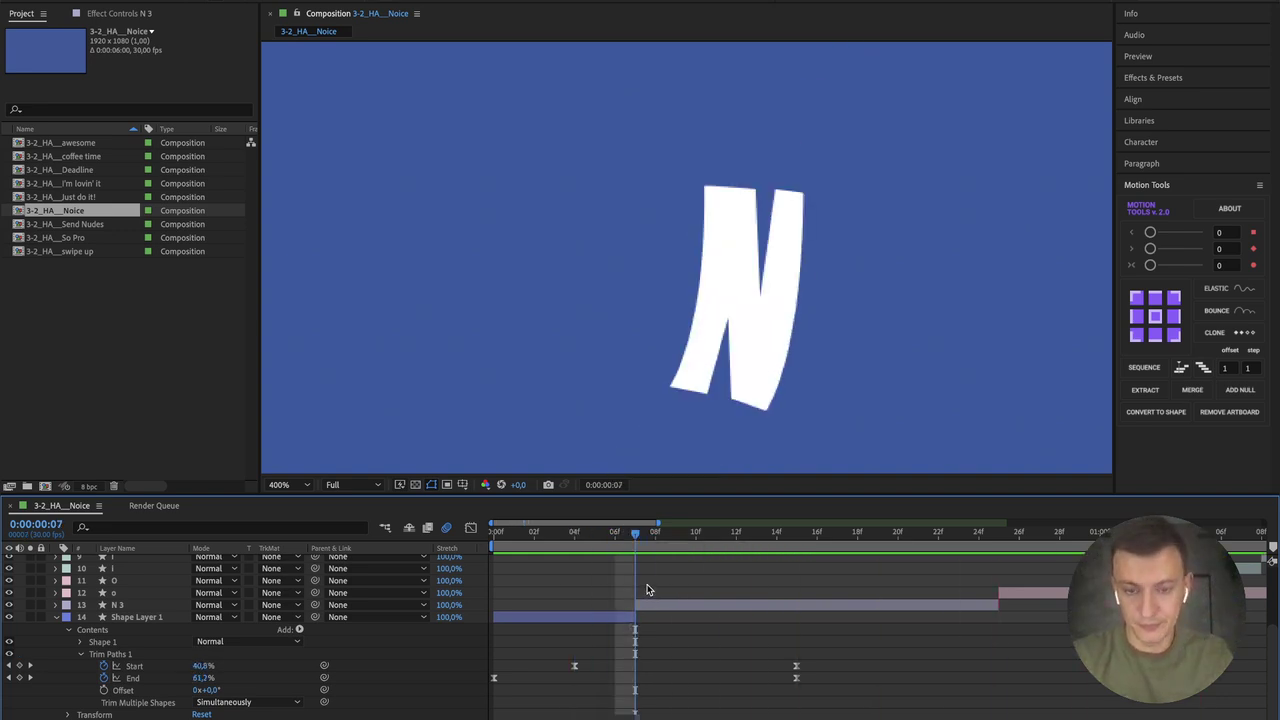
{"action": "key", "text": "comma"}
{"action": "key", "text": "comma"}
{"action": "key", "text": "space"}
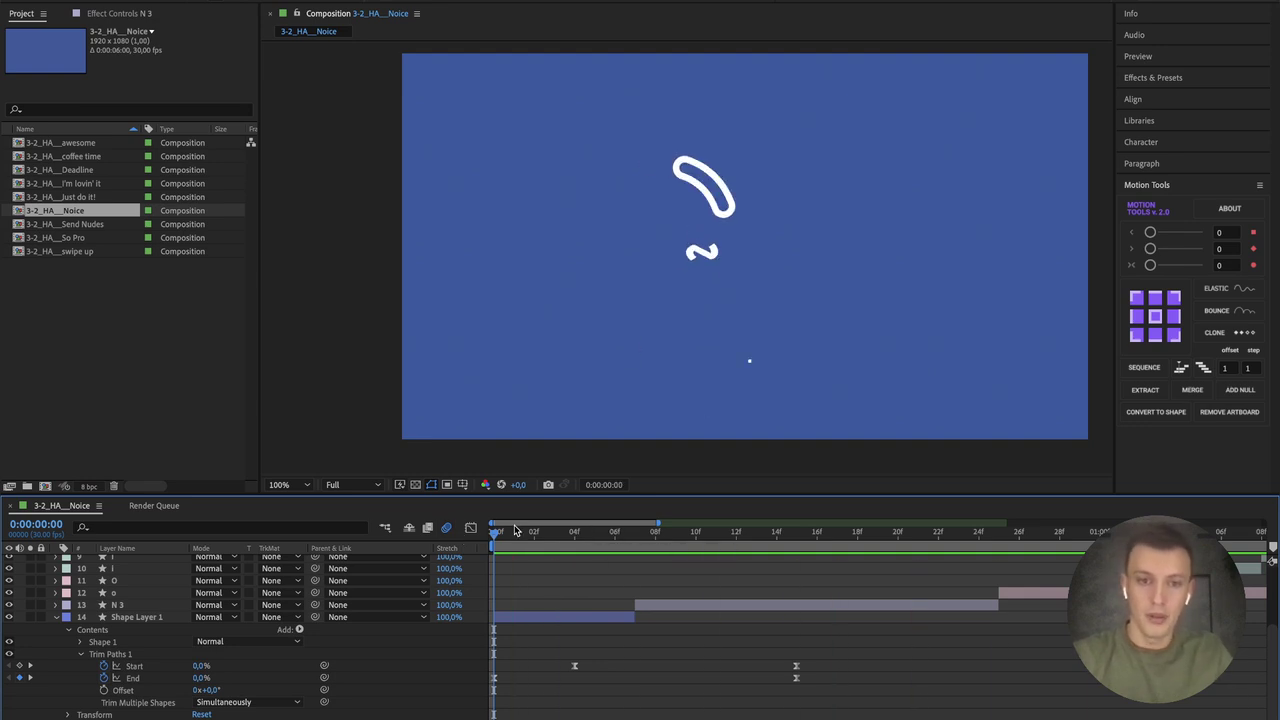
{"action": "left_click", "coordinate": [652, 530]}
{"action": "mouse_move", "coordinate": [652, 530]}
{"action": "left_mouse_down"}
{"action": "mouse_move", "coordinate": [615, 533]}
{"action": "mouse_move", "coordinate": [652, 533]}
{"action": "mouse_move", "coordinate": [637, 533]}
{"action": "left_mouse_up"}
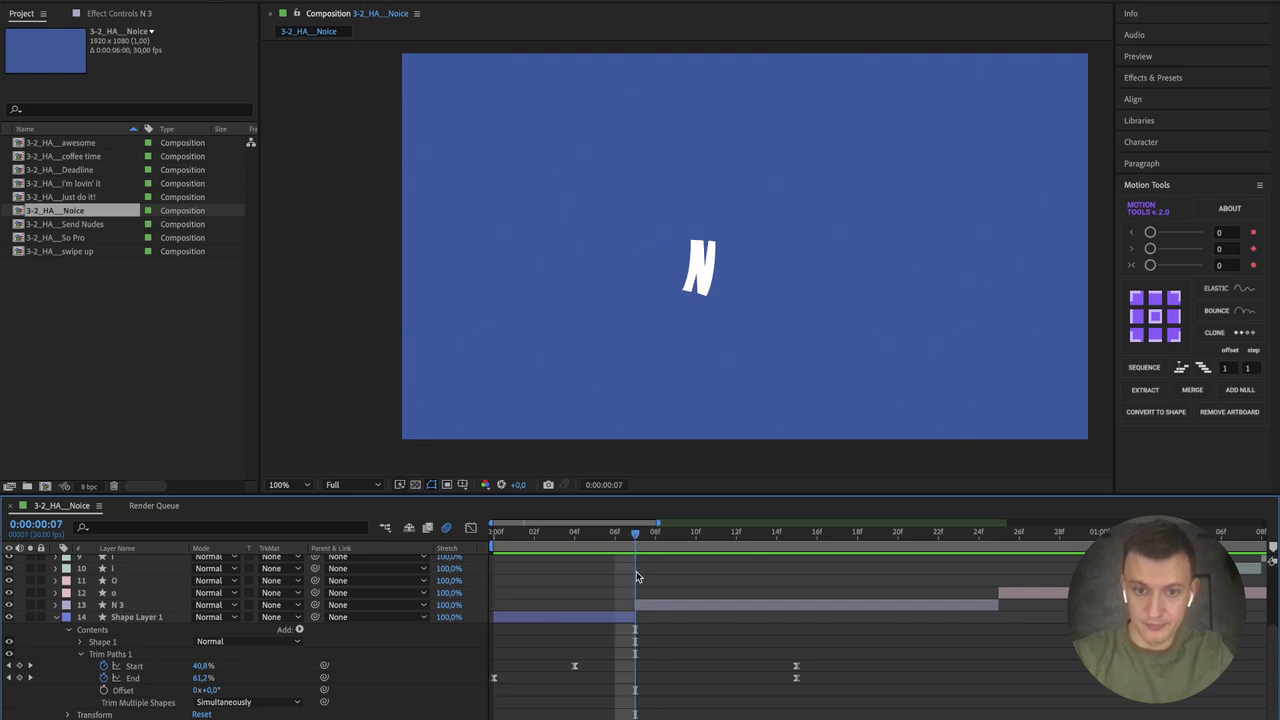
Step: Reveal N 3's keyframed properties, delete its Elastic Controller effect and select the Position, Scale and Rotation keyframes
{"action": "left_click", "coordinate": [641, 603]}
{"action": "key", "text": "u"}
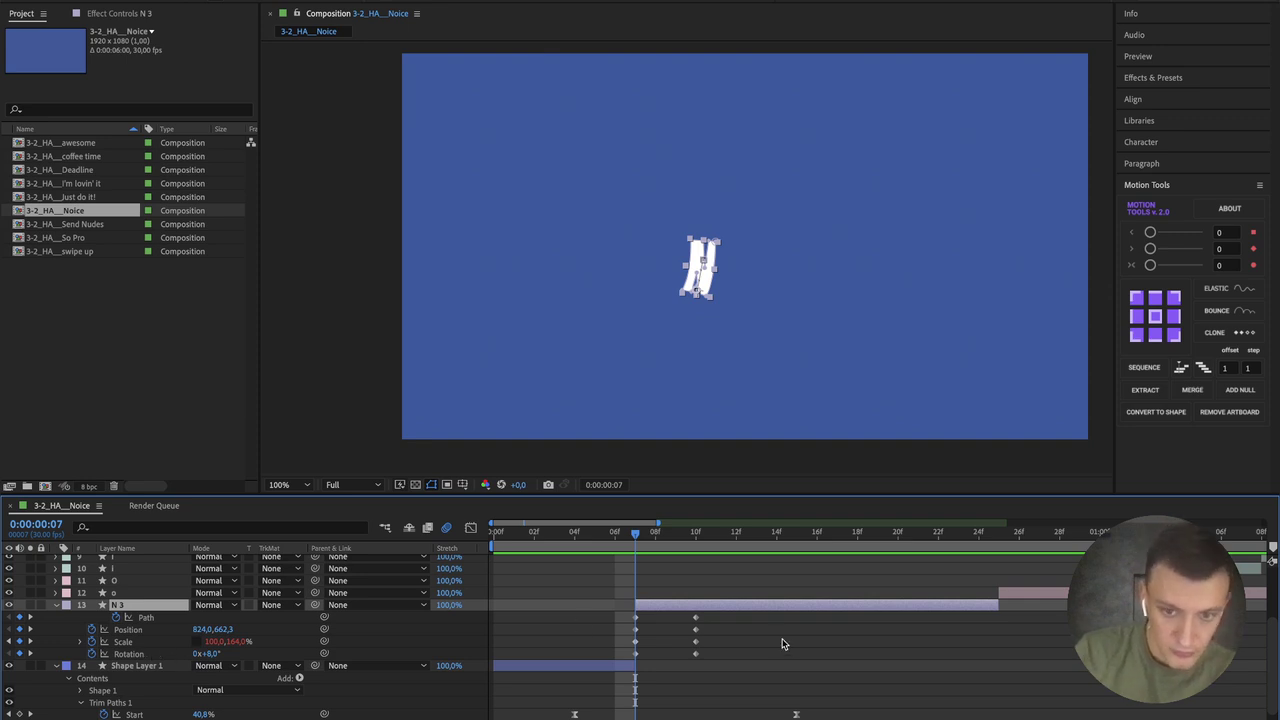
{"action": "scroll", "coordinate": [794, 634], "scroll_direction": "down", "scroll_amount": 1}
{"action": "scroll", "coordinate": [797, 649], "scroll_direction": "up", "scroll_amount": 1}
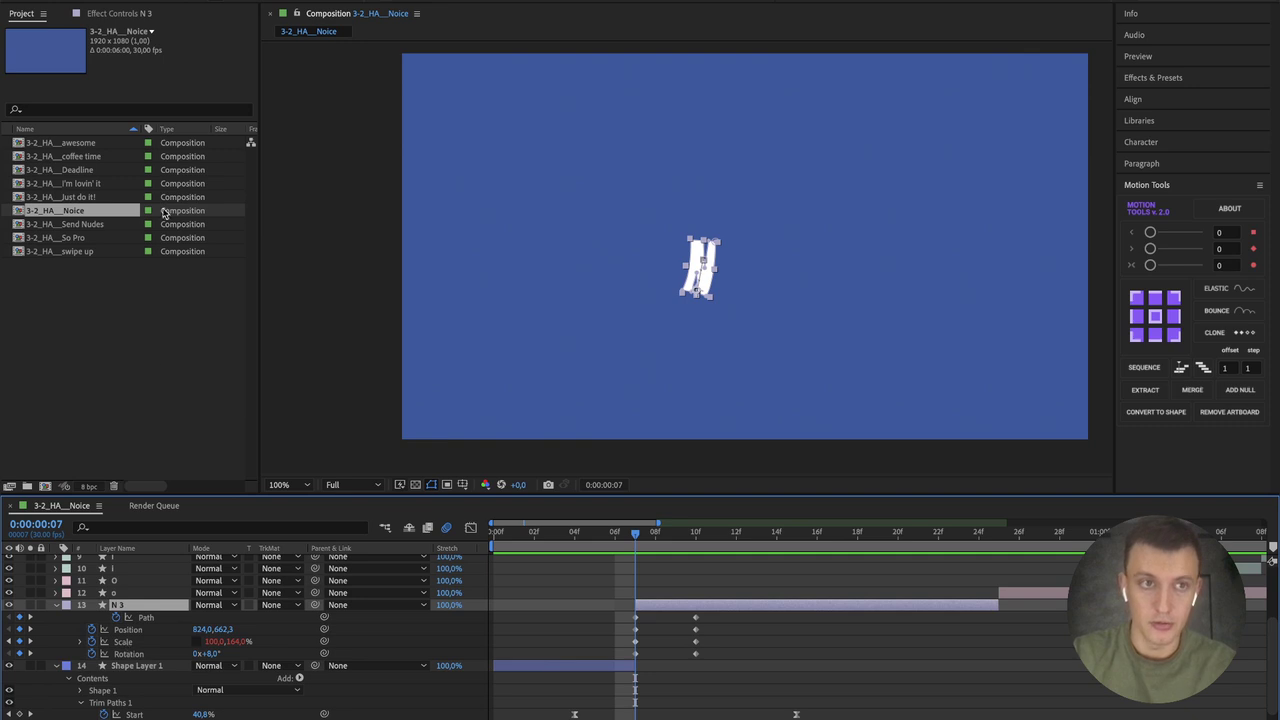
{"action": "left_click", "coordinate": [121, 14]}
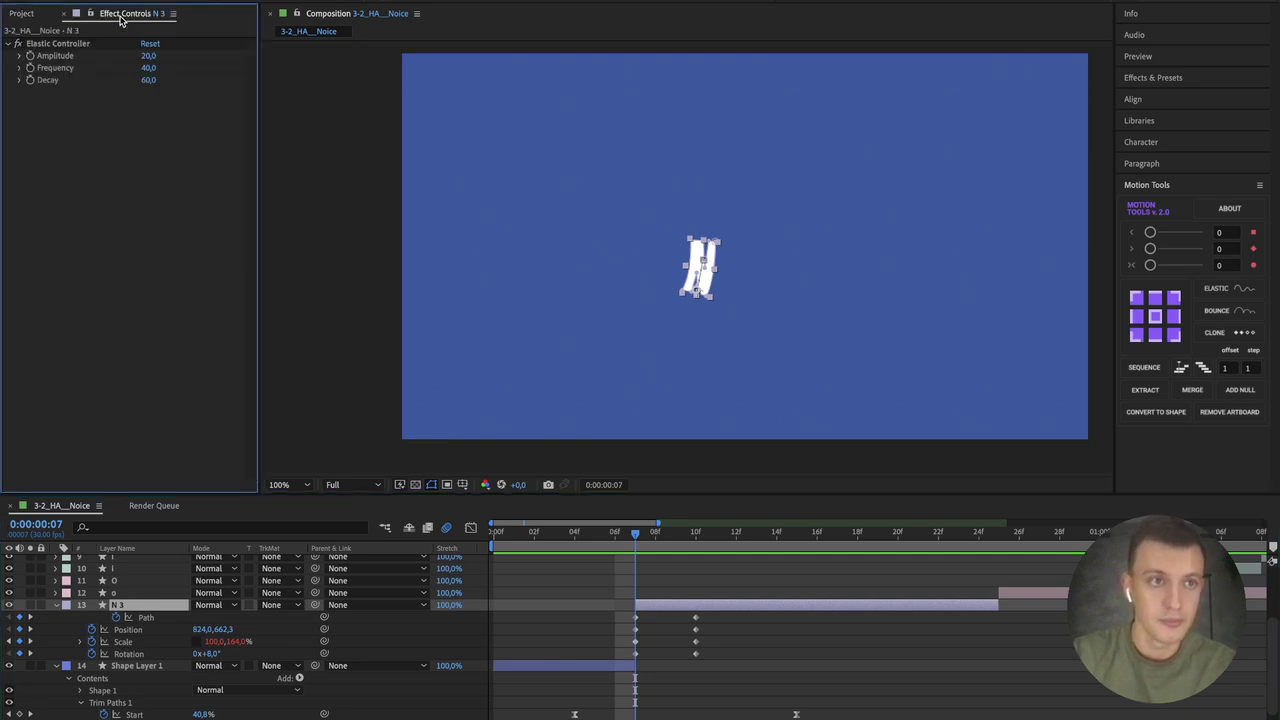
{"action": "left_click", "coordinate": [78, 47]}
{"action": "key", "text": "Delete"}
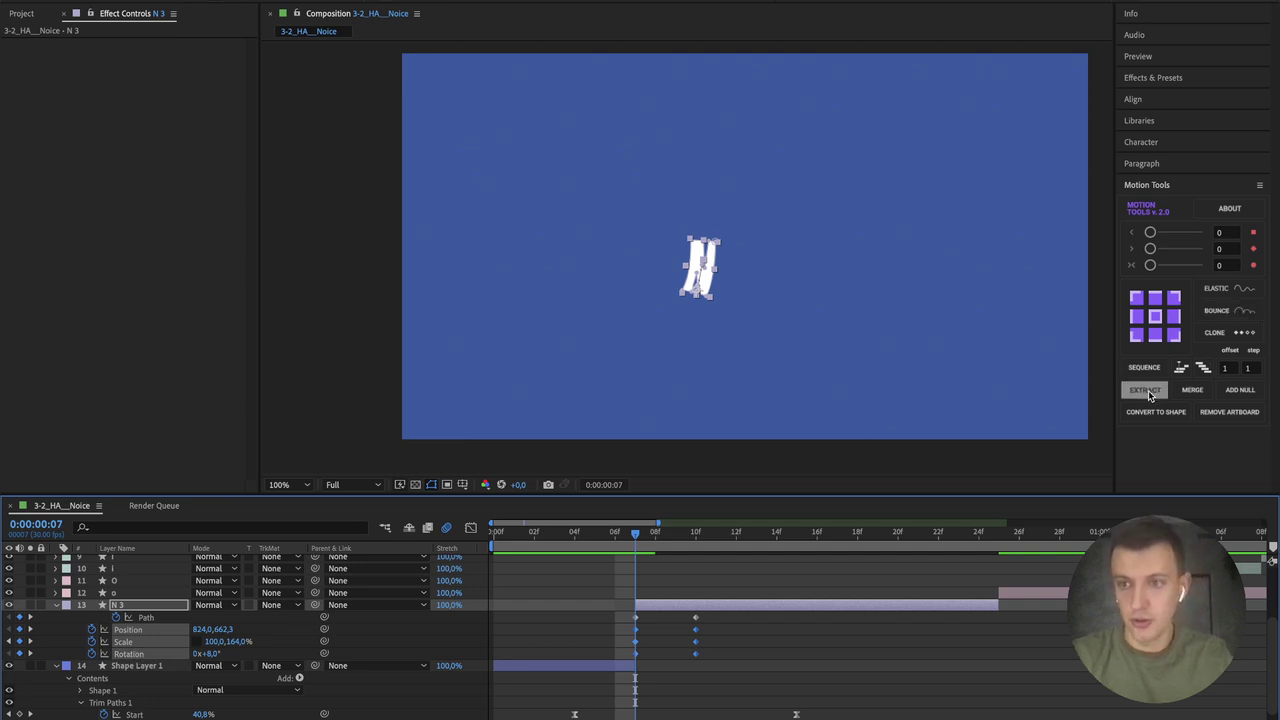
Step: Apply the Motion Tools Elastic expression to N 3's selected Position, Scale and Rotation keyframes and preview the bounce
{"action": "left_click", "coordinate": [1236, 290]}
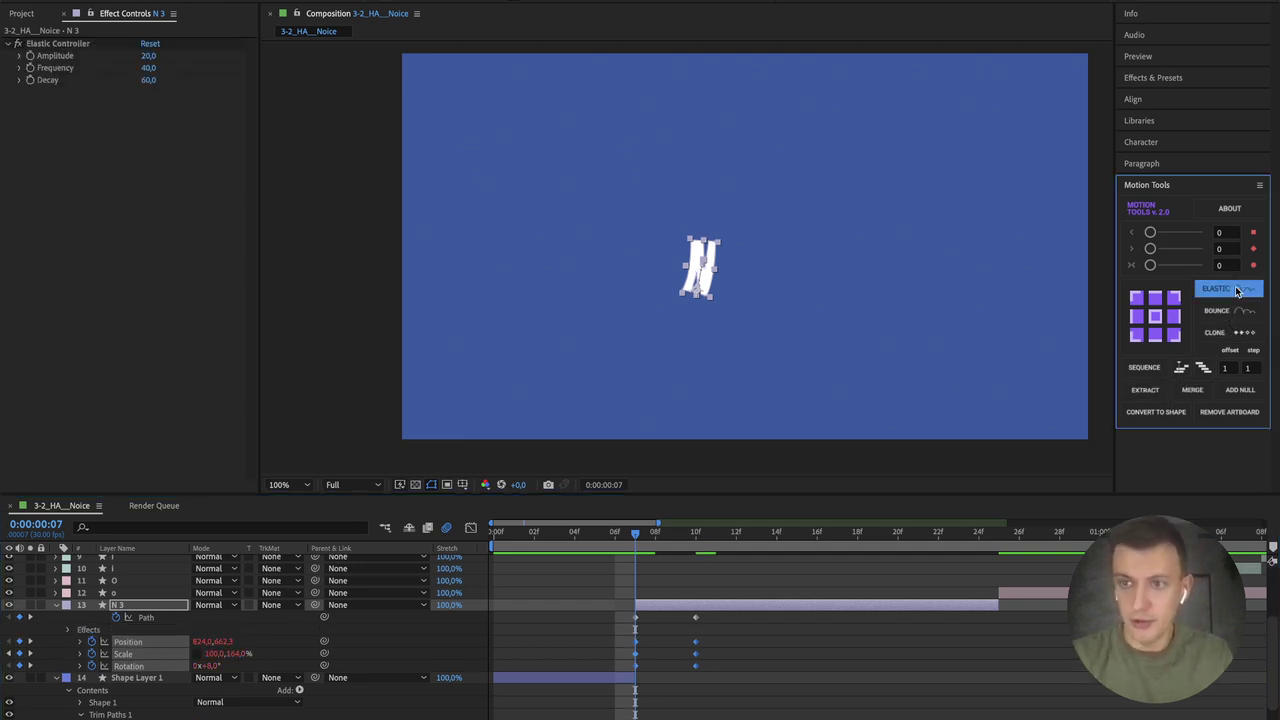
{"action": "left_click", "coordinate": [573, 621]}
{"action": "key", "text": "space"}
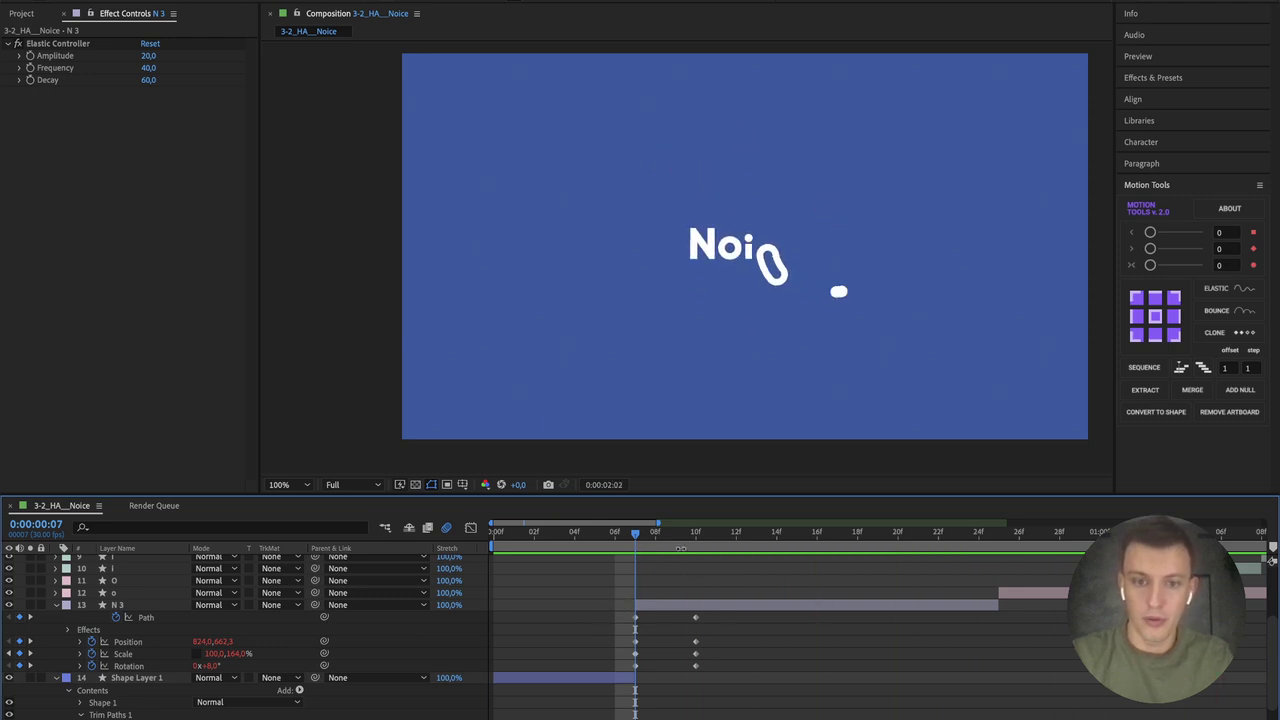
{"action": "left_click", "coordinate": [644, 533]}
{"action": "left_click_drag", "start_coordinate": [641, 538], "coordinate": [1019, 535]}
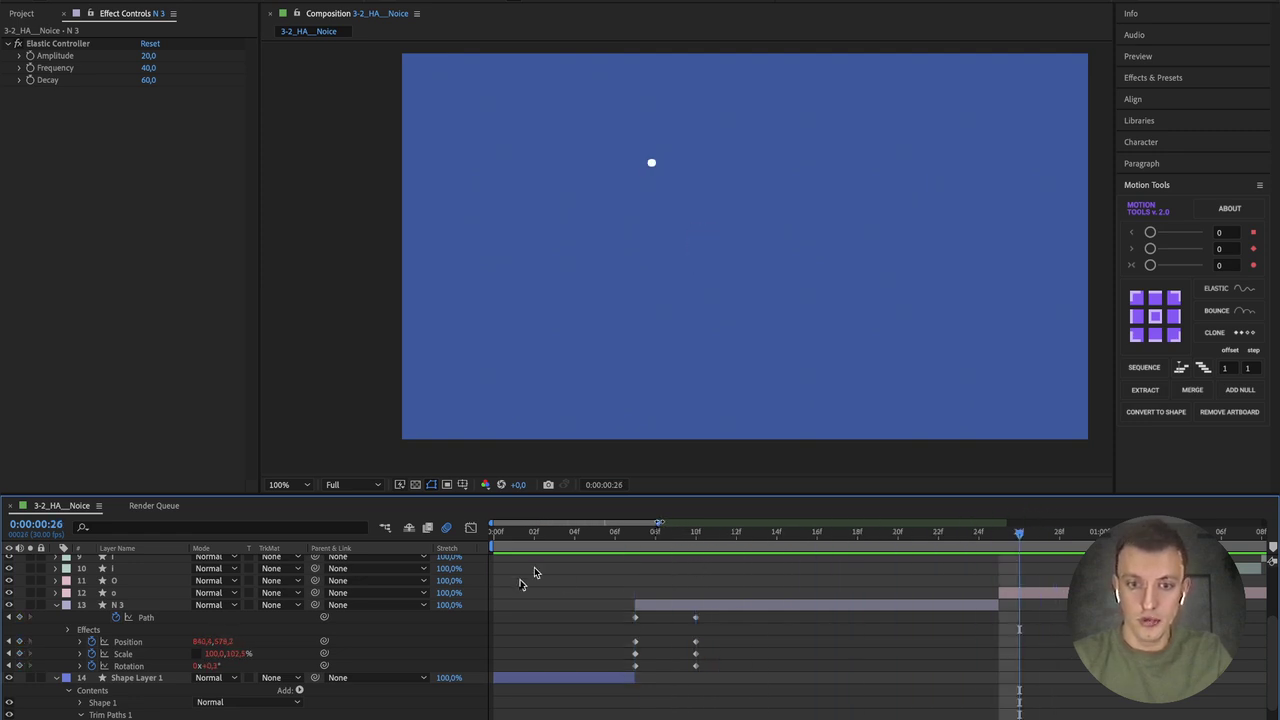
Step: Review the animation up to 0:00:01:18 and collapse the properties of N 3 and Shape Layer 1
{"action": "key", "text": "minus"}
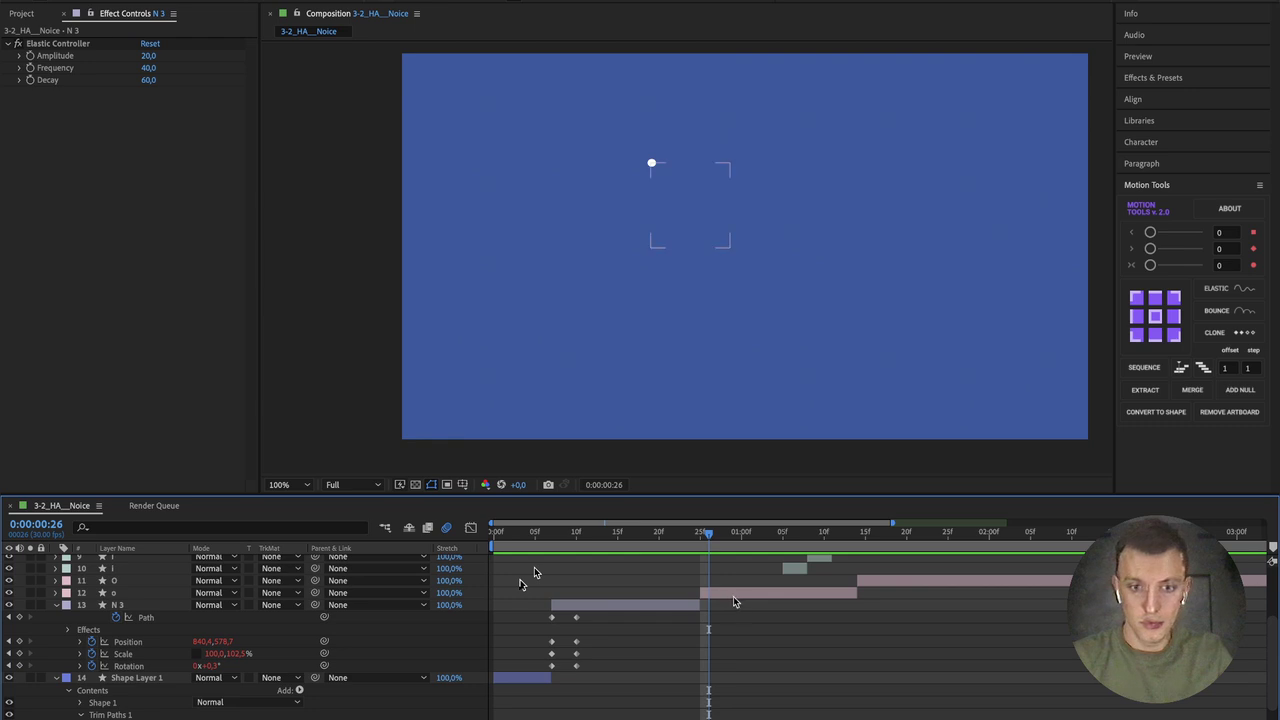
{"action": "left_click_drag", "start_coordinate": [691, 535], "coordinate": [890, 535]}
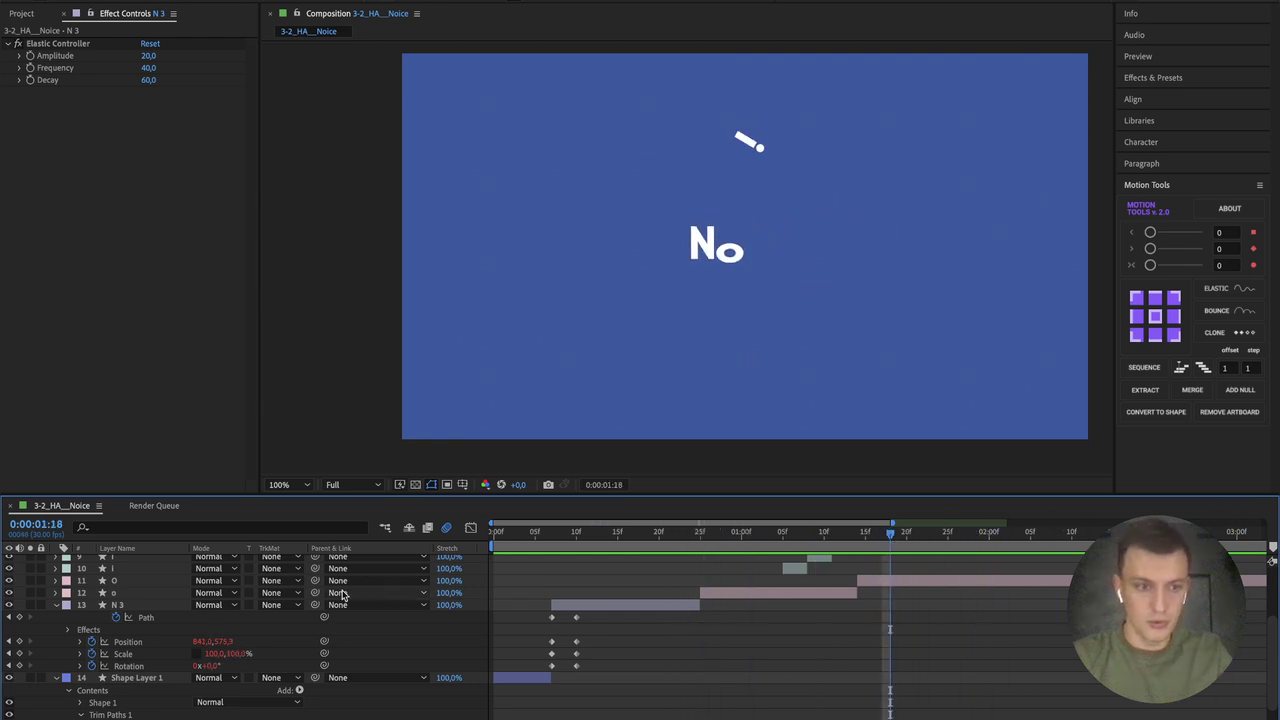
{"action": "left_click", "coordinate": [55, 605]}
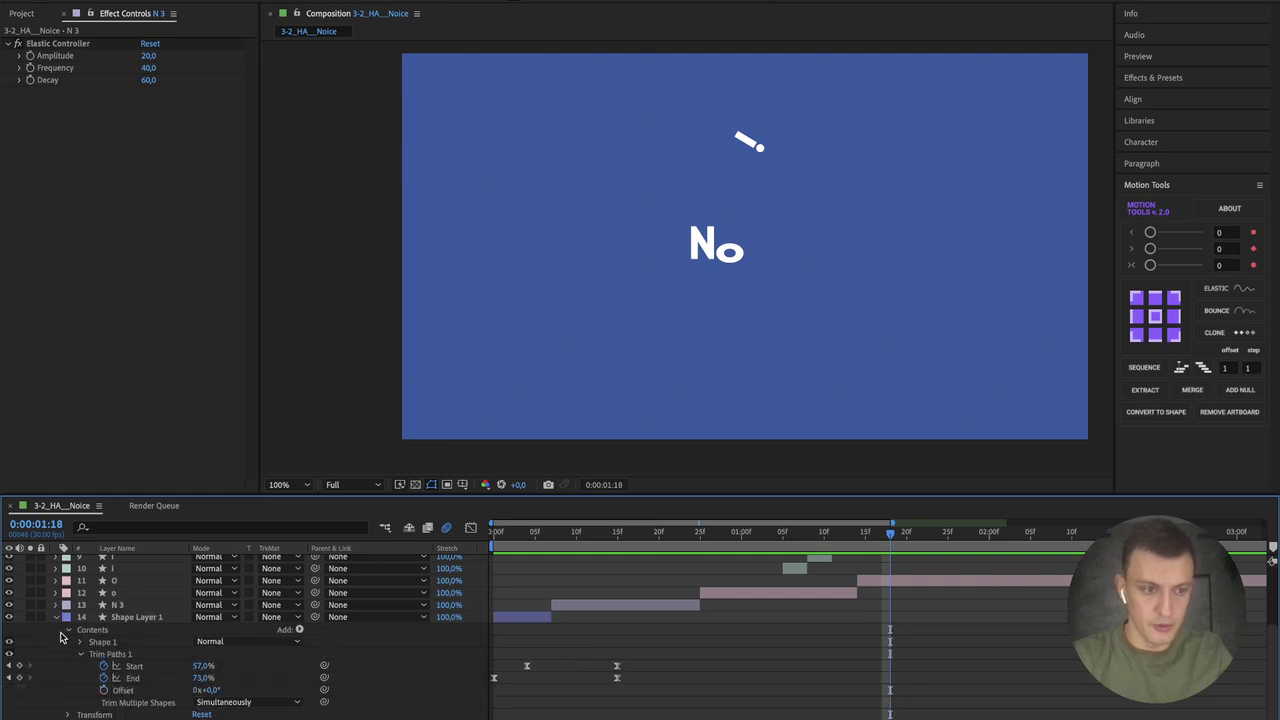
{"action": "left_click", "coordinate": [55, 617]}
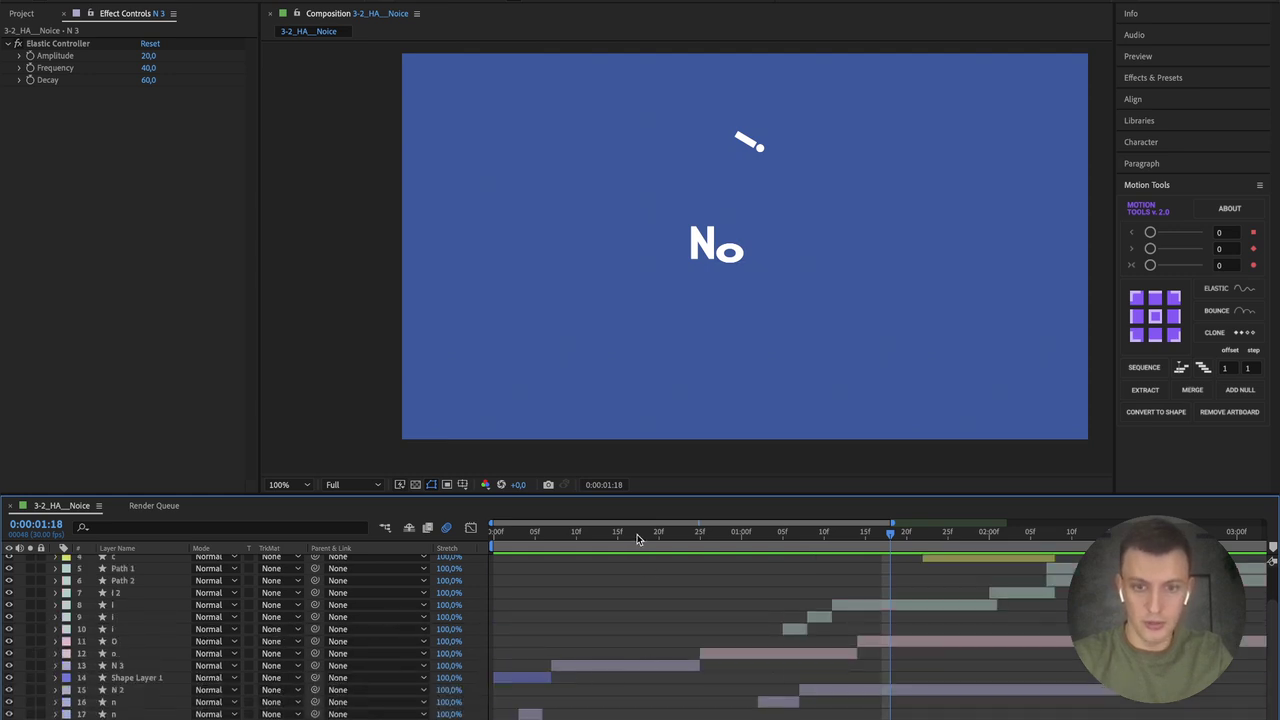
Step: Delete the N 2 layer and extend N 3's layer bar so the N stays on screen past 0:00:01:17
{"action": "left_click_drag", "start_coordinate": [637, 539], "coordinate": [881, 527]}
{"action": "left_click", "coordinate": [663, 670]}
{"action": "left_click", "coordinate": [806, 687]}
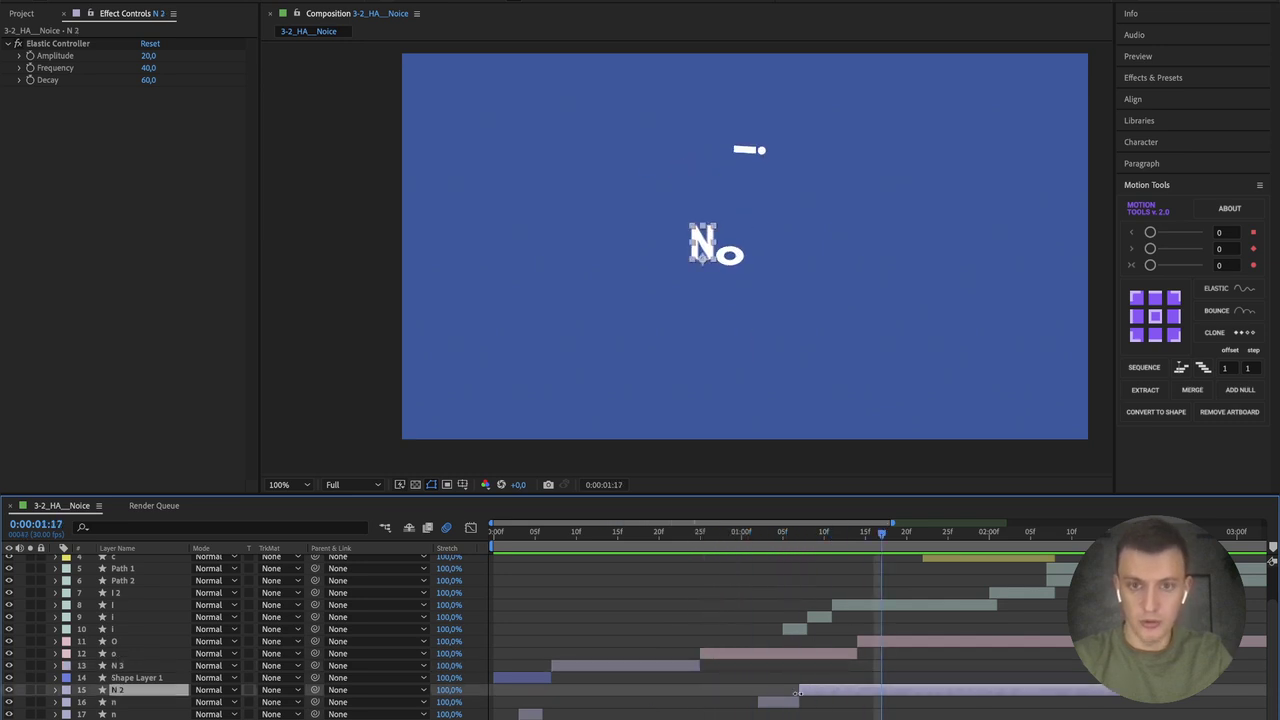
{"action": "key", "text": "Delete"}
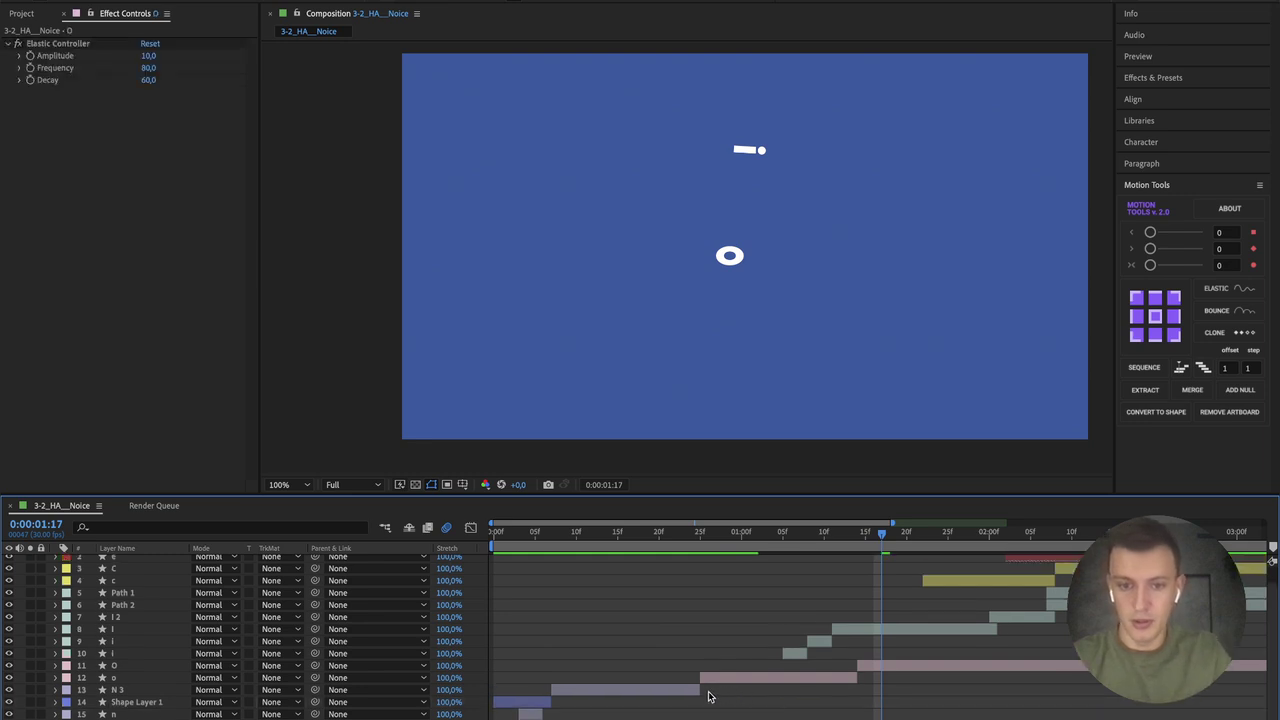
{"action": "left_click_drag", "start_coordinate": [700, 690], "coordinate": [1226, 690]}
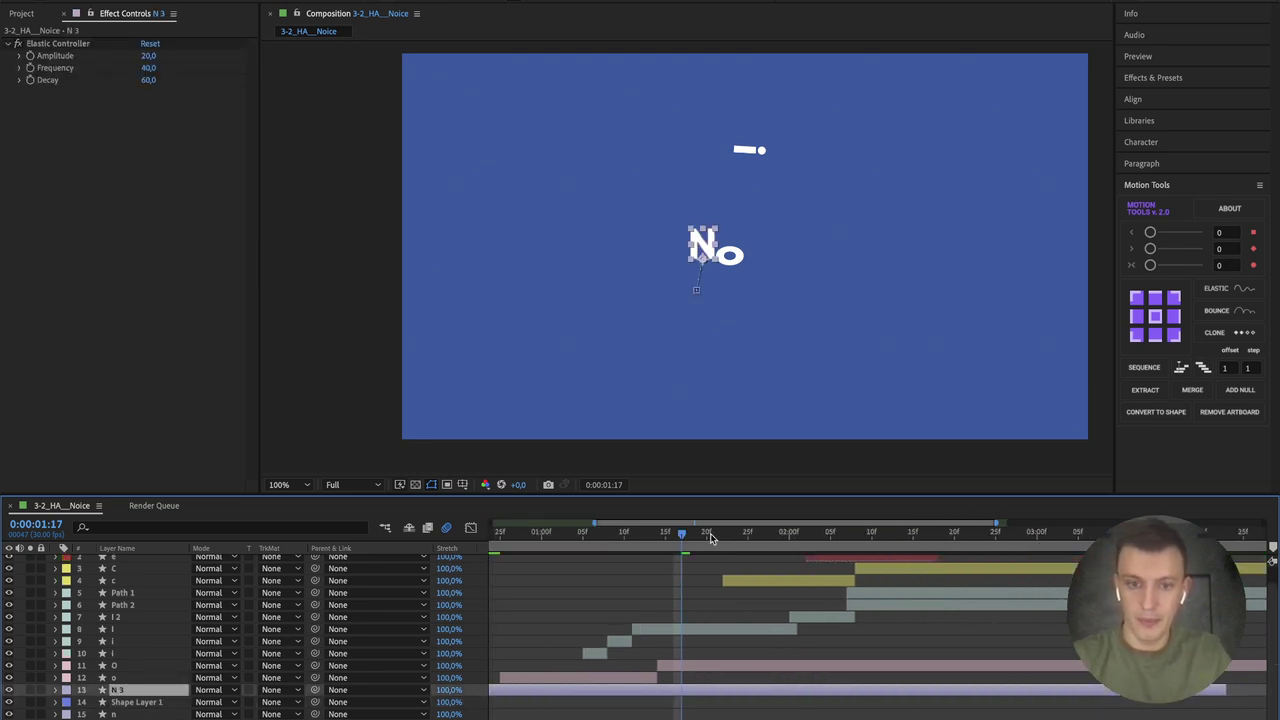
Step: Preview the animation from the start, then reveal N 3's keyframes and examine the stroke-to-N switch around 0:00:00:07
{"action": "left_click_drag", "start_coordinate": [710, 530], "coordinate": [463, 538]}
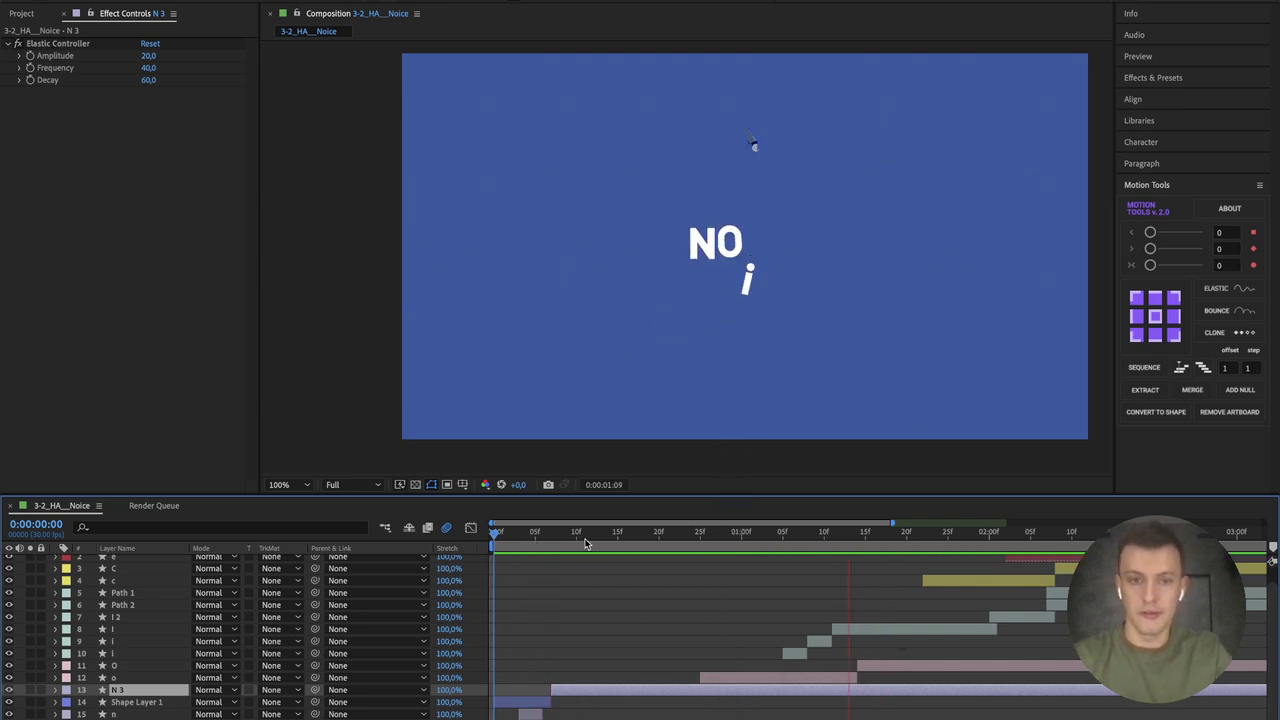
{"action": "left_click", "coordinate": [551, 532]}
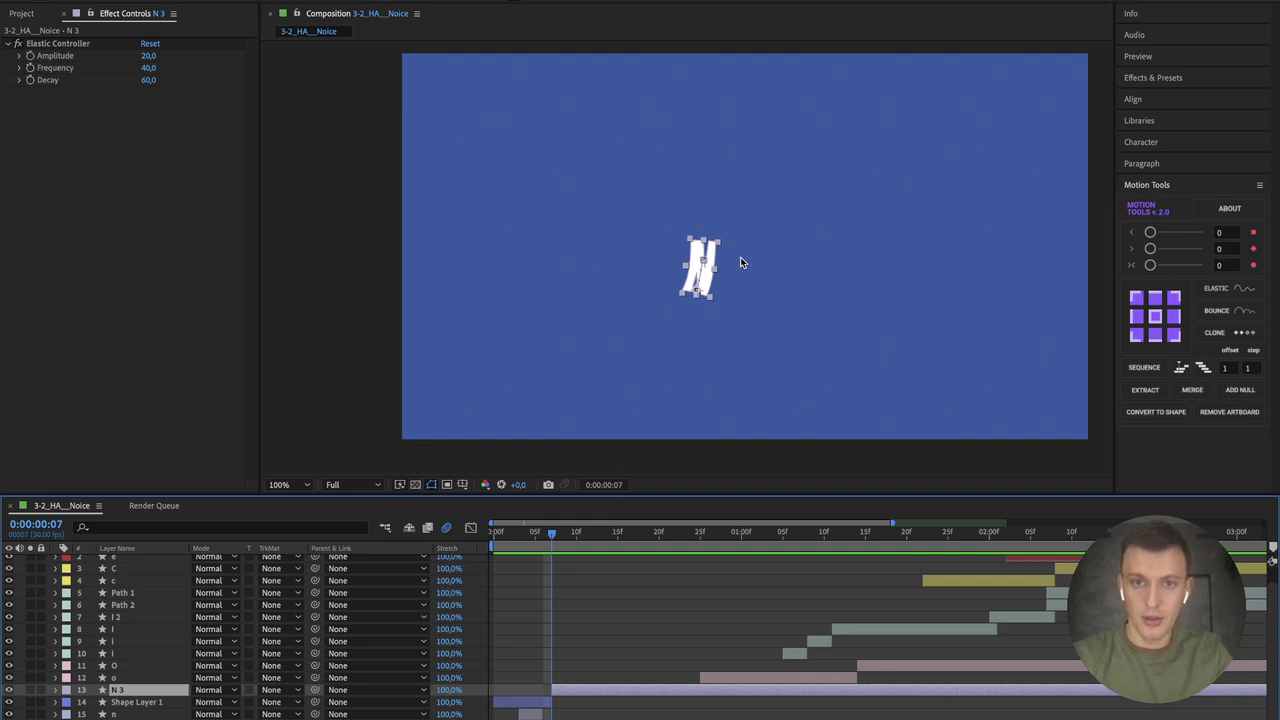
{"action": "scroll", "coordinate": [684, 348], "scroll_direction": "up", "scroll_amount": 4}
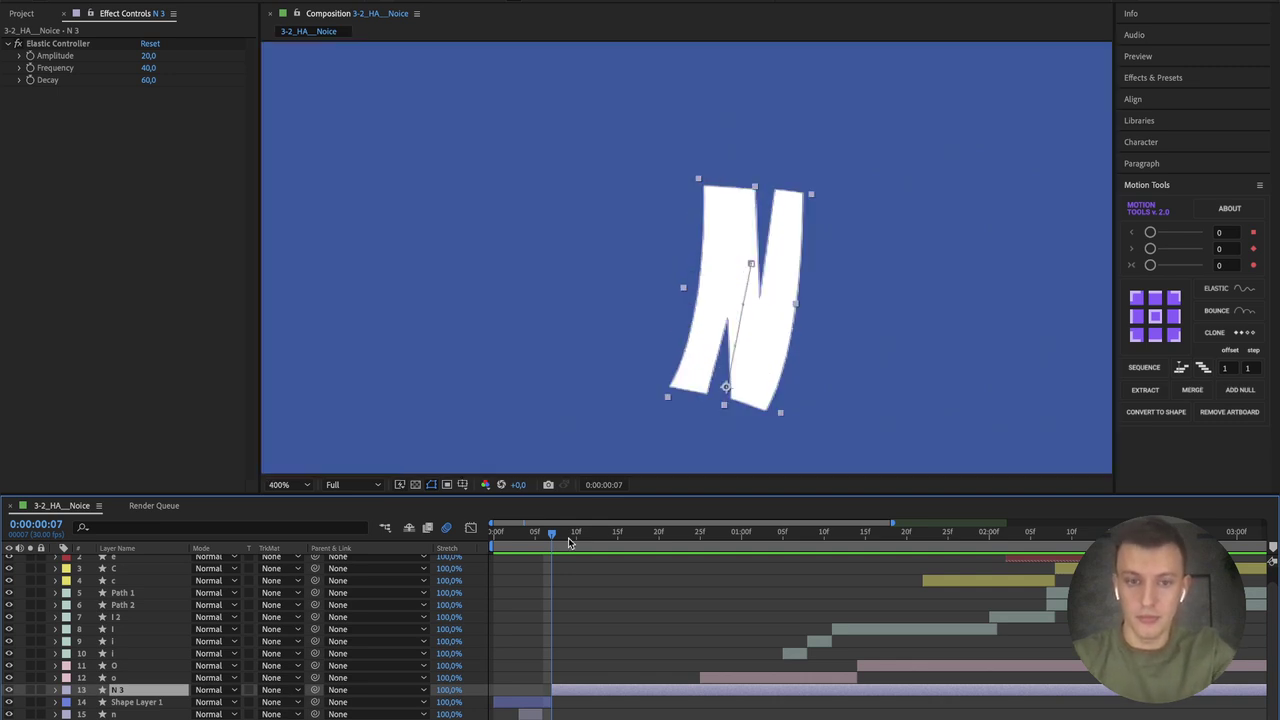
{"action": "key", "text": "u"}
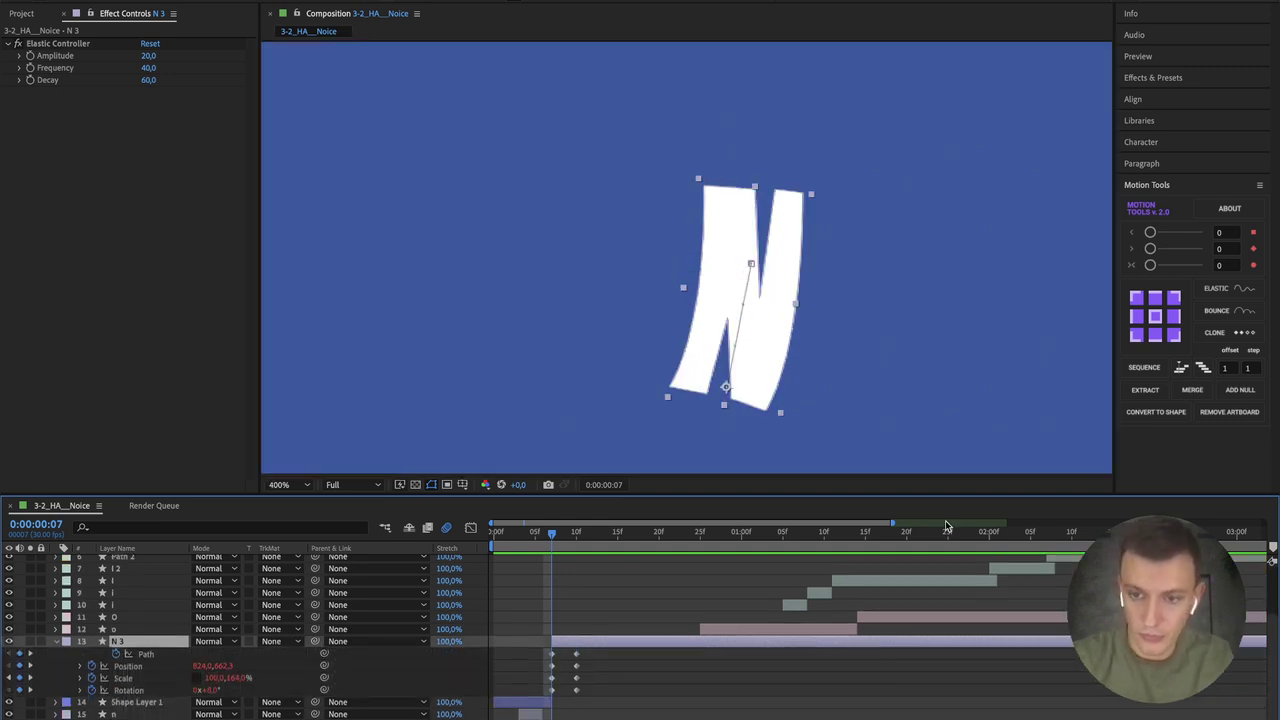
{"action": "left_click_drag", "start_coordinate": [890, 527], "coordinate": [658, 530]}
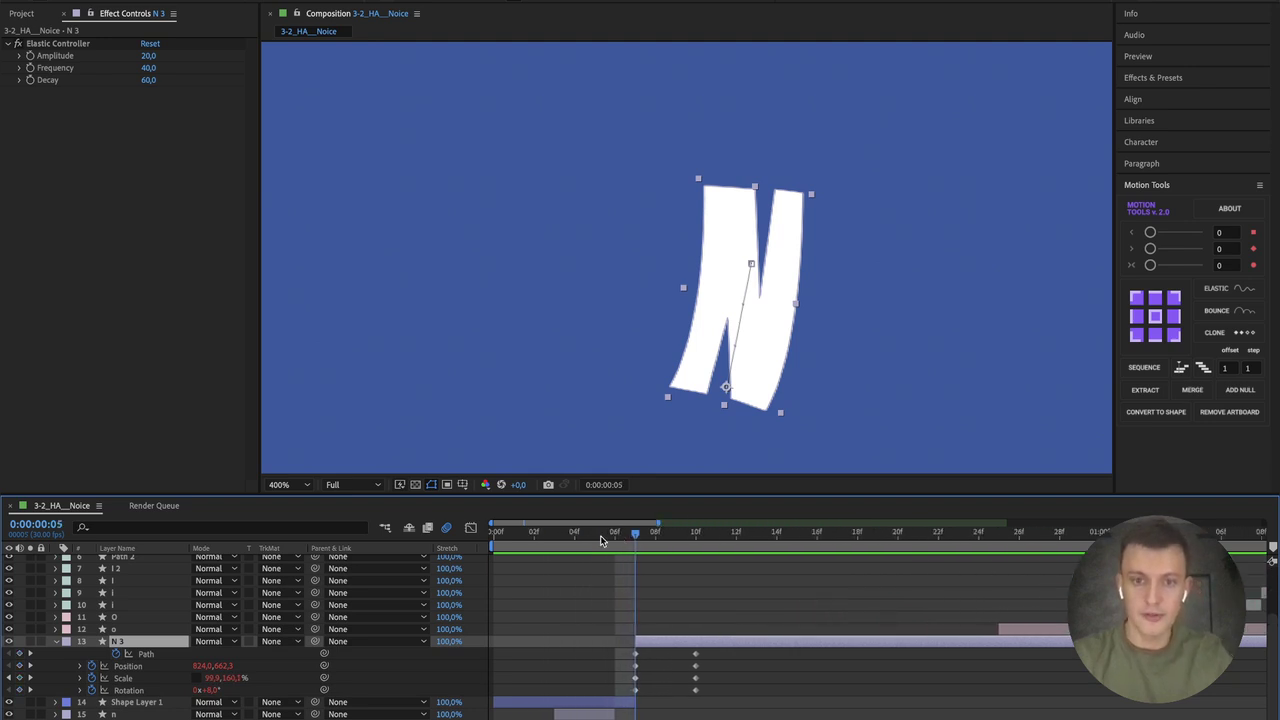
{"action": "key", "text": "space"}
{"action": "left_click", "coordinate": [636, 537]}
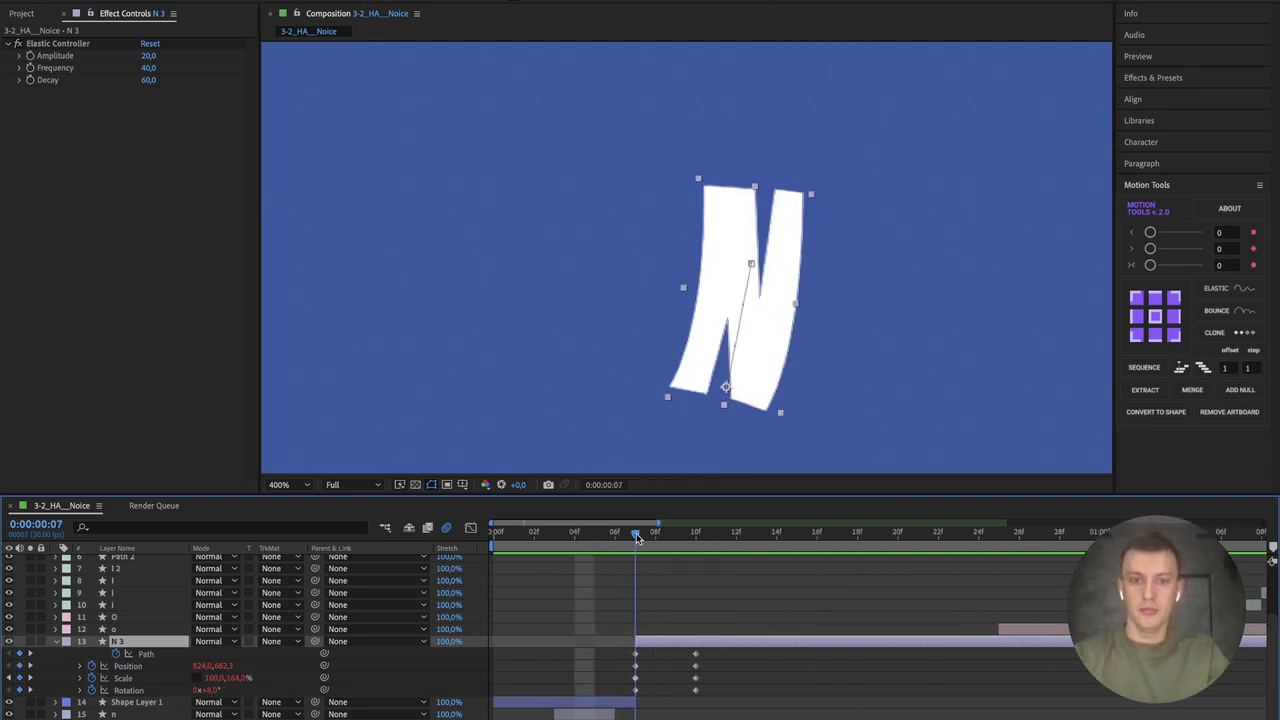
{"action": "mouse_move", "coordinate": [636, 537]}
{"action": "left_mouse_down"}
{"action": "mouse_move", "coordinate": [711, 530]}
{"action": "mouse_move", "coordinate": [641, 540]}
{"action": "left_mouse_up"}
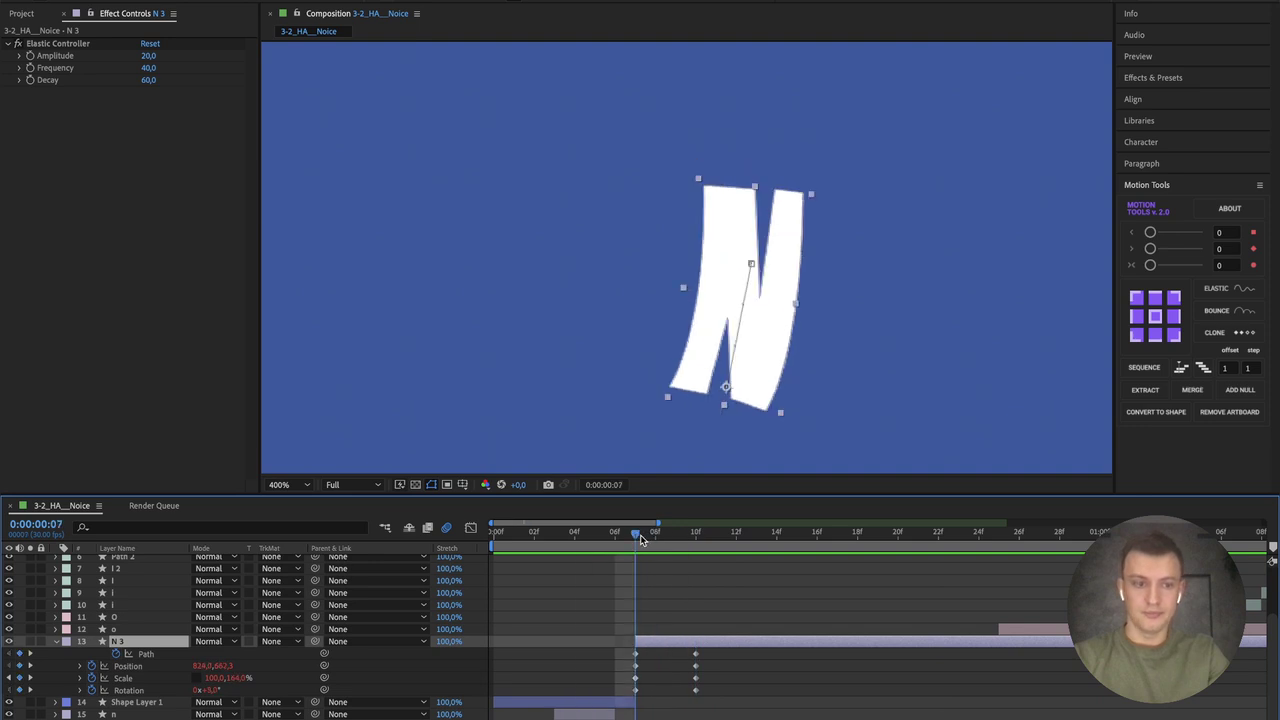
Step: Ease N 3's two Path keyframes, view their speed graph and check the switch between 0:00:00:06 and 0:00:00:07
{"action": "left_click_drag", "start_coordinate": [733, 637], "coordinate": [590, 651]}
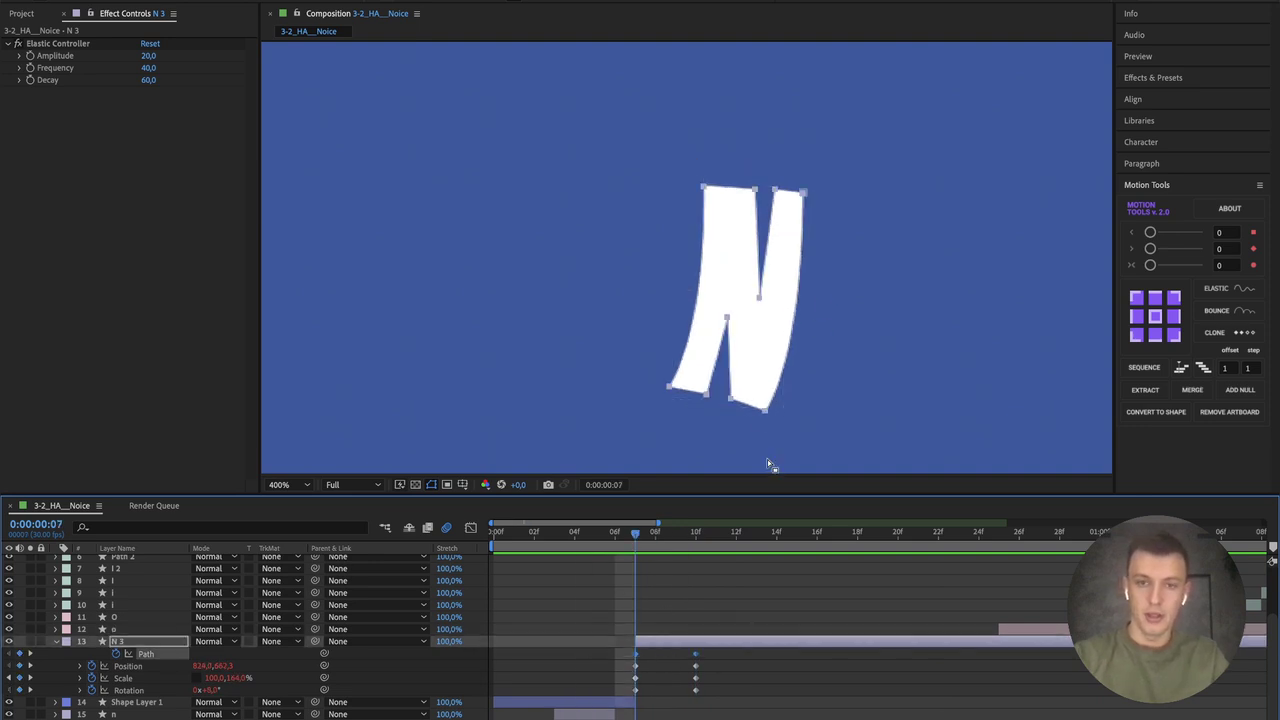
{"action": "mouse_move", "coordinate": [640, 538]}
{"action": "left_mouse_down"}
{"action": "mouse_move", "coordinate": [694, 535]}
{"action": "mouse_move", "coordinate": [636, 537]}
{"action": "left_mouse_up"}
{"action": "key", "text": "shift+F3"}
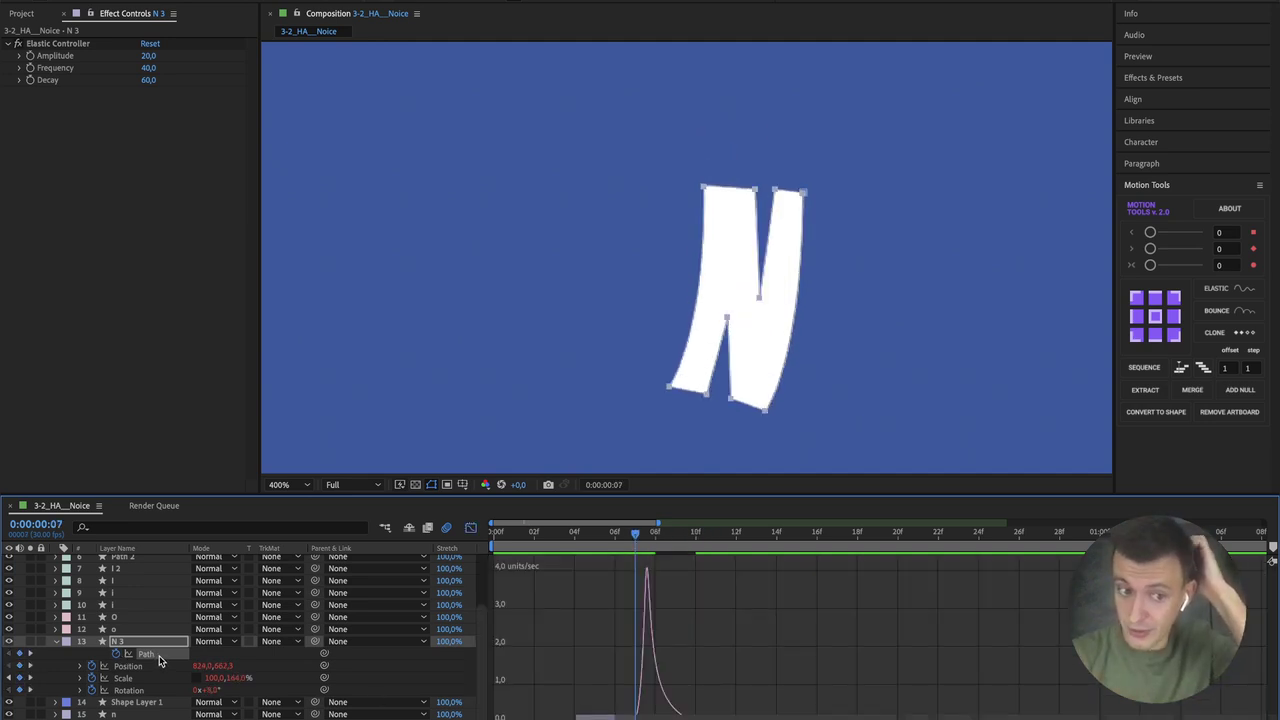
{"action": "left_click", "coordinate": [471, 529]}
{"action": "left_click", "coordinate": [623, 540]}
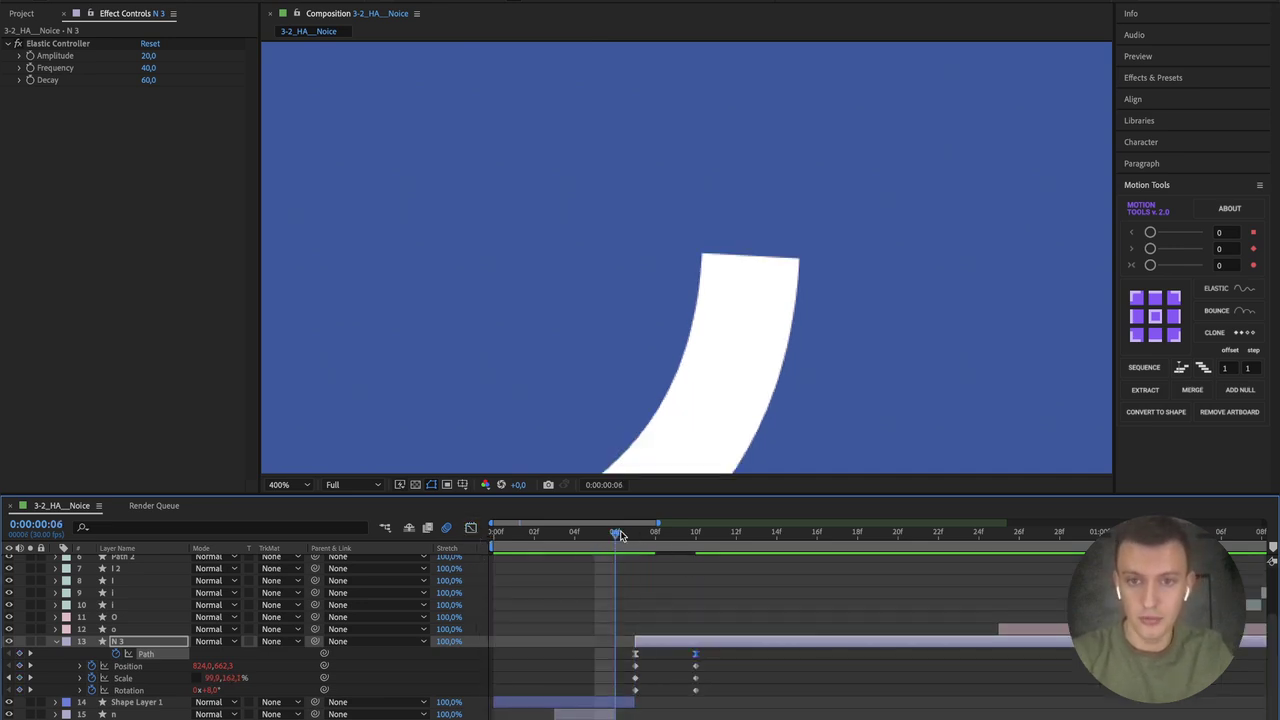
{"action": "mouse_move", "coordinate": [623, 537]}
{"action": "left_mouse_down"}
{"action": "mouse_move", "coordinate": [534, 537]}
{"action": "mouse_move", "coordinate": [794, 512]}
{"action": "mouse_move", "coordinate": [636, 528]}
{"action": "left_mouse_up"}
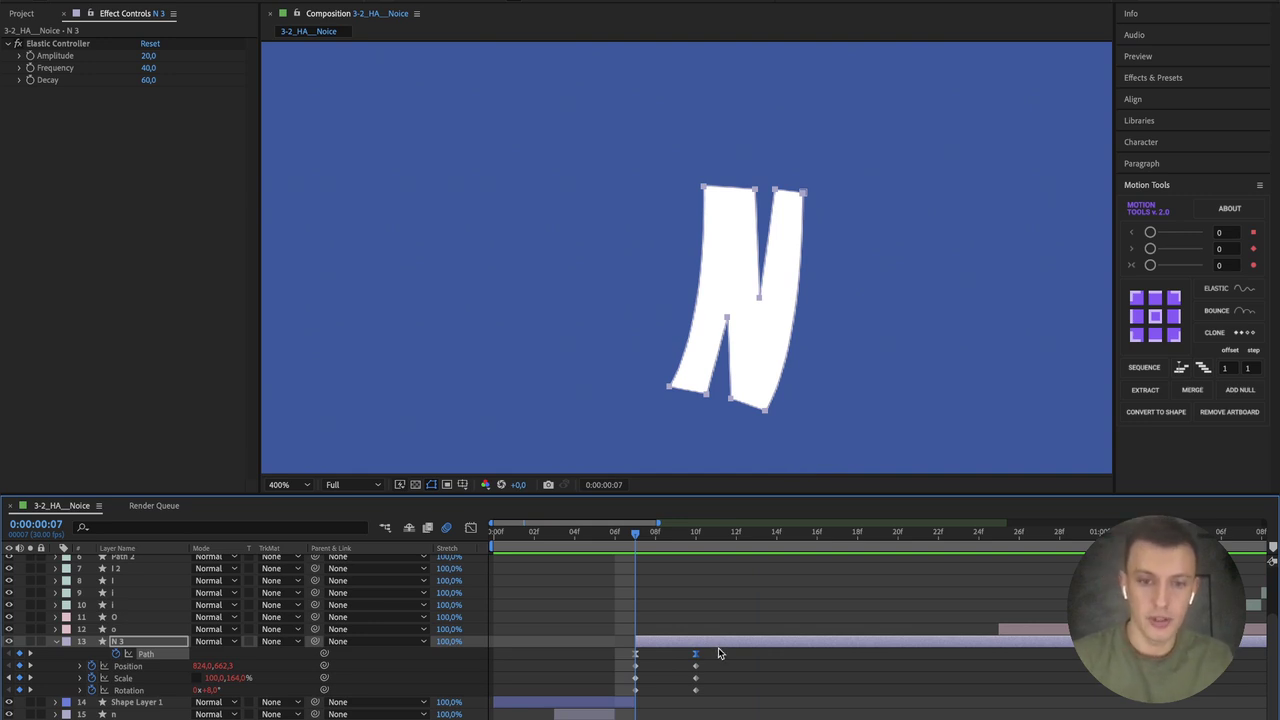
{"action": "left_click_drag", "start_coordinate": [711, 668], "coordinate": [633, 692]}
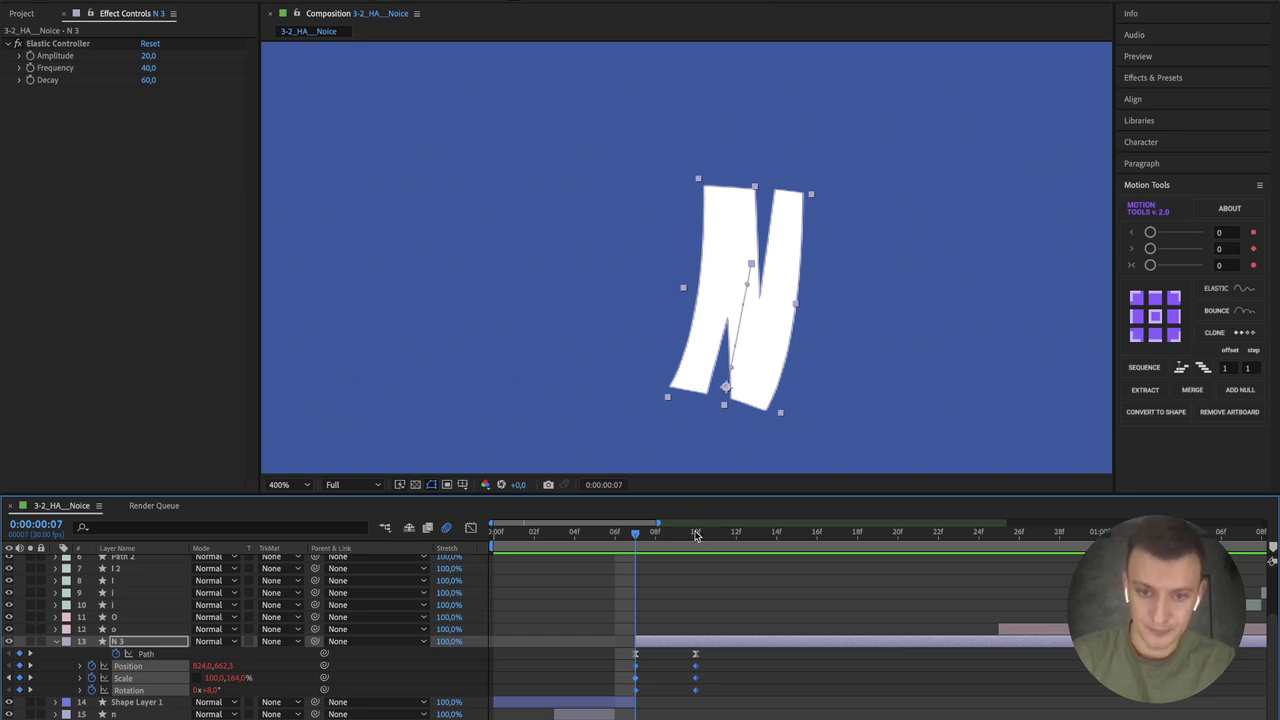
{"action": "mouse_move", "coordinate": [696, 537]}
{"action": "left_mouse_down"}
{"action": "mouse_move", "coordinate": [654, 533]}
{"action": "mouse_move", "coordinate": [688, 538]}
{"action": "left_mouse_up"}
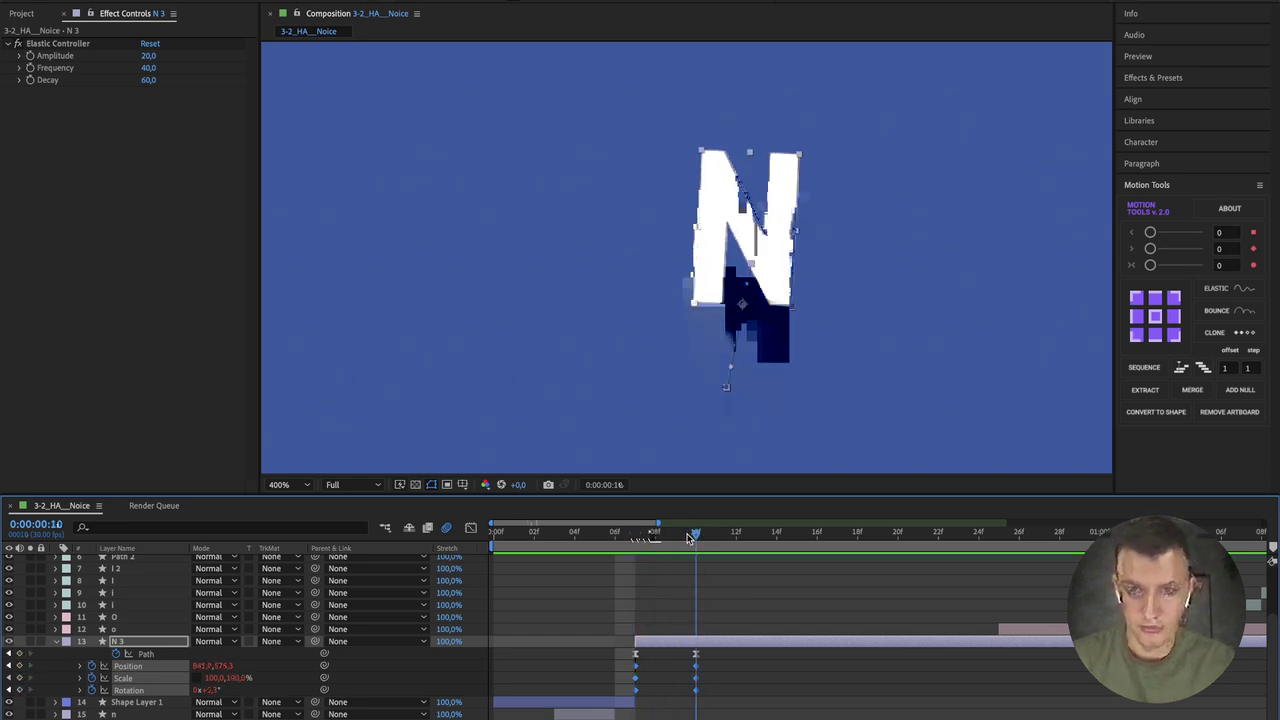
{"action": "left_click", "coordinate": [576, 689]}
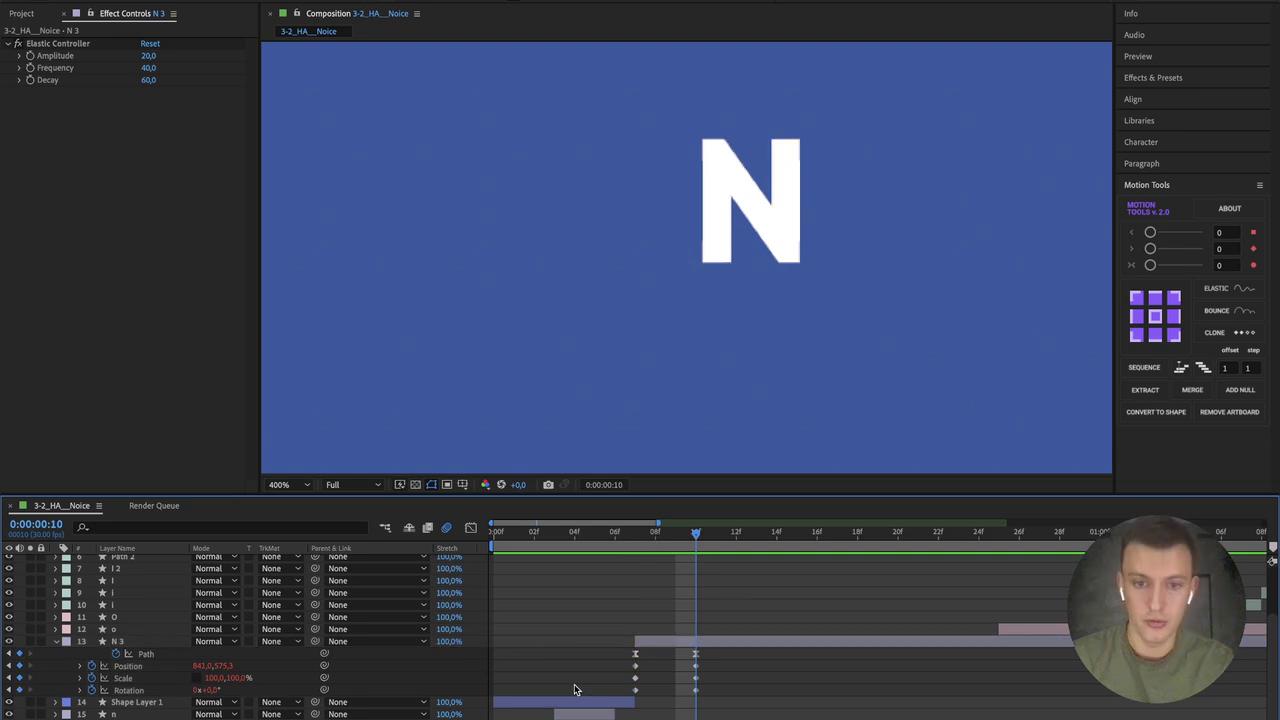
Step: Shift N 3's two Scale keyframes one frame earlier, to 0:00:00:06 and 0:00:00:09, and preview the motion
{"action": "left_click", "coordinate": [645, 538]}
{"action": "left_click", "coordinate": [700, 667]}
{"action": "left_click_drag", "start_coordinate": [665, 681], "coordinate": [598, 691]}
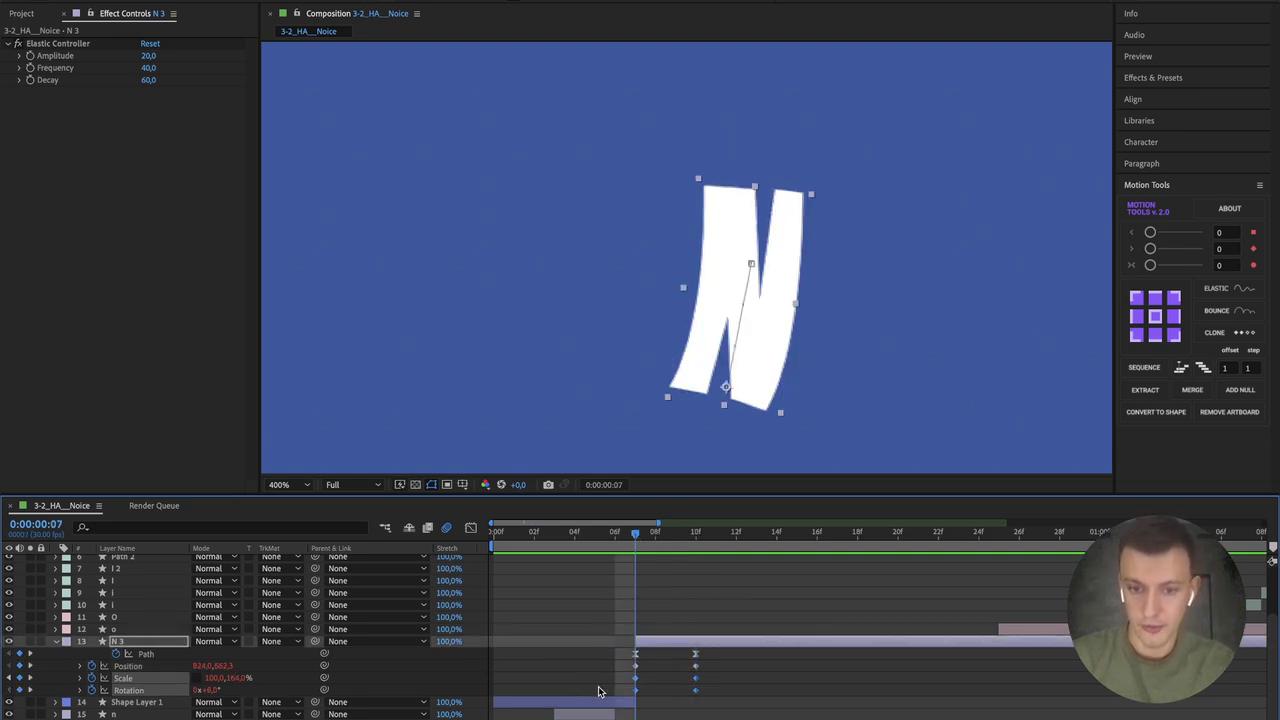
{"action": "left_click", "coordinate": [724, 681]}
{"action": "left_click_drag", "start_coordinate": [726, 674], "coordinate": [604, 694]}
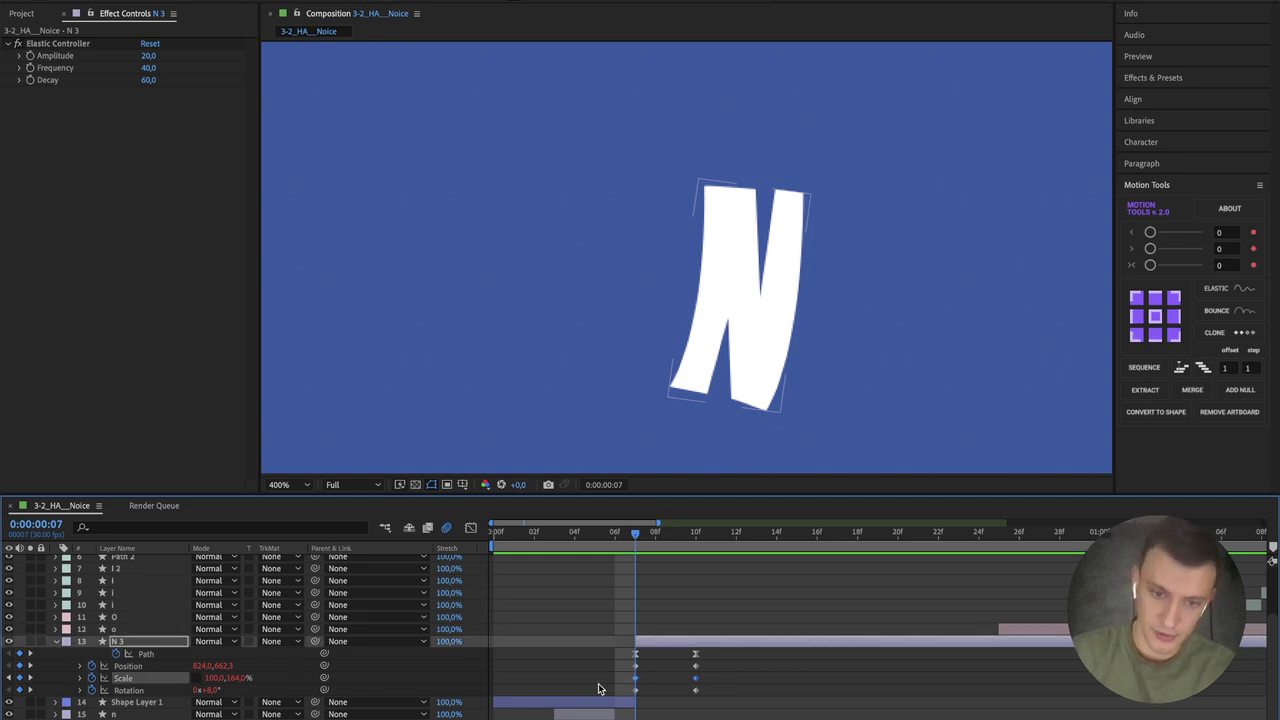
{"action": "left_click", "coordinate": [700, 683]}
{"action": "left_click", "coordinate": [705, 681]}
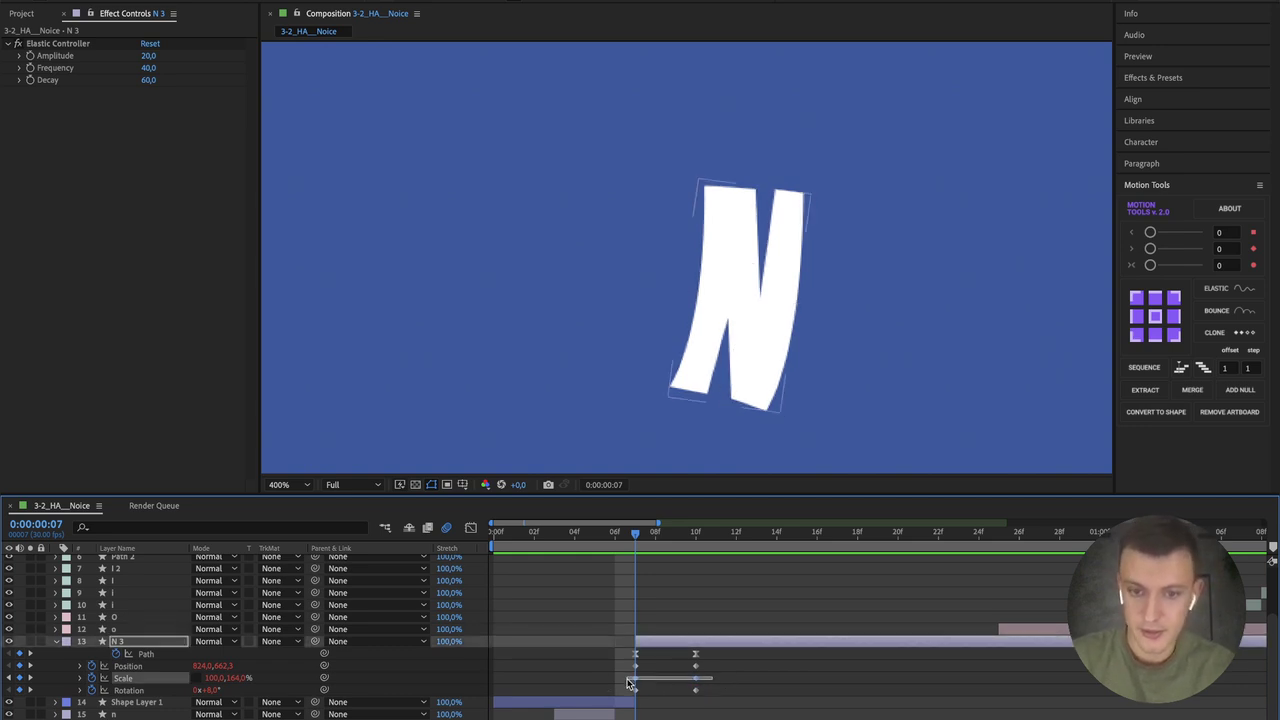
{"action": "left_click_drag", "start_coordinate": [712, 676], "coordinate": [611, 686]}
{"action": "left_click_drag", "start_coordinate": [697, 683], "coordinate": [672, 685]}
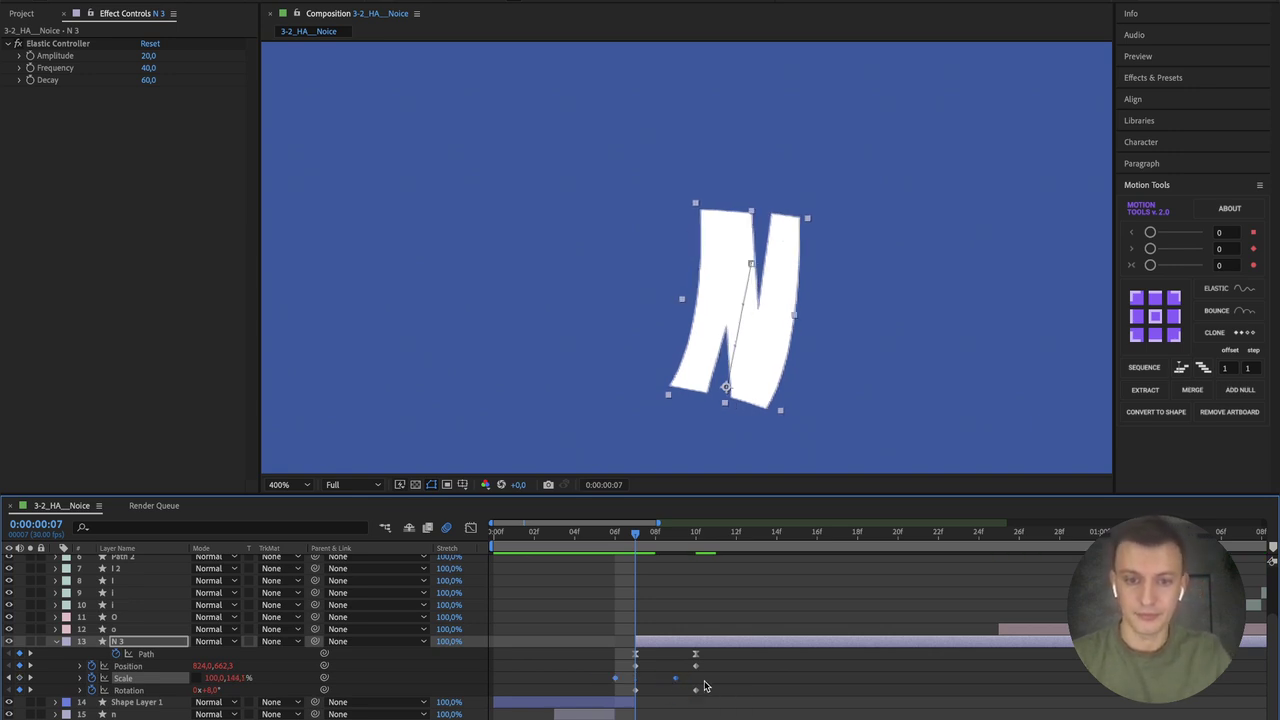
{"action": "key", "text": "space"}
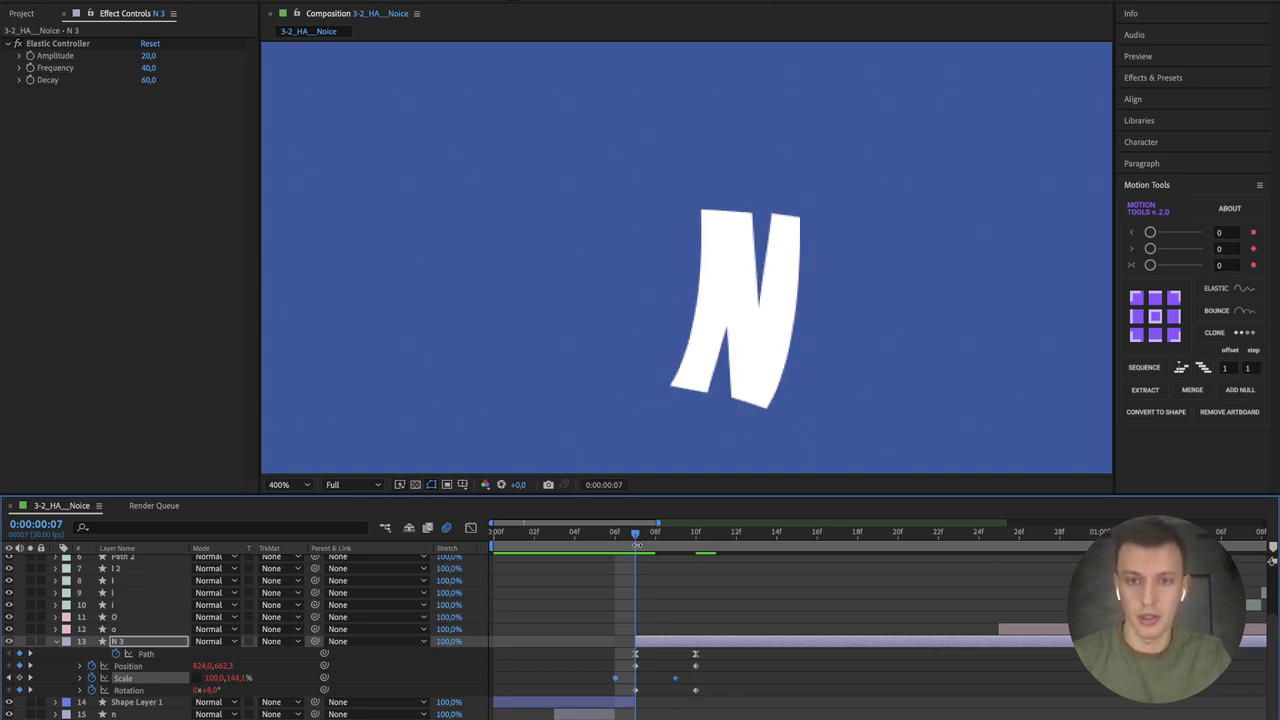
{"action": "key", "text": "space"}
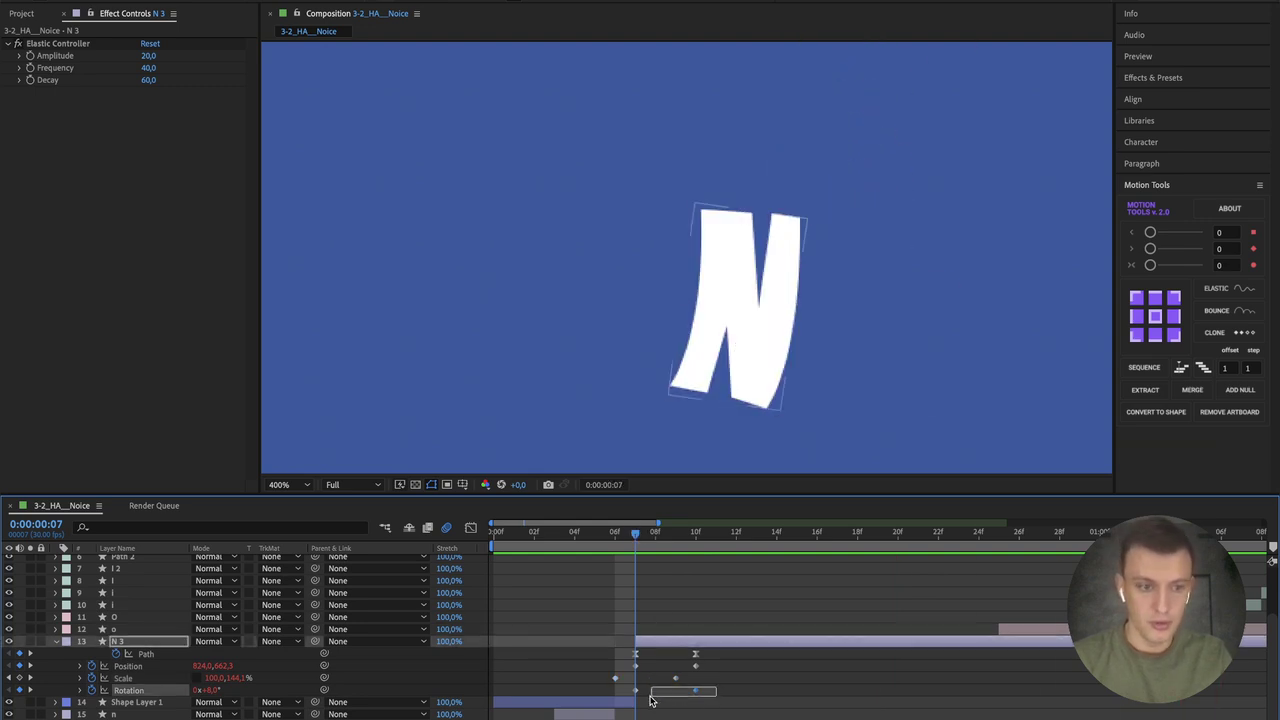
Step: Shift N 3's two Rotation keyframes two frames earlier, to 0:00:00:05 and 0:00:00:08, and preview the offset motion
{"action": "left_click_drag", "start_coordinate": [594, 684], "coordinate": [659, 697]}
{"action": "left_click", "coordinate": [625, 533]}
{"action": "key", "text": "space"}
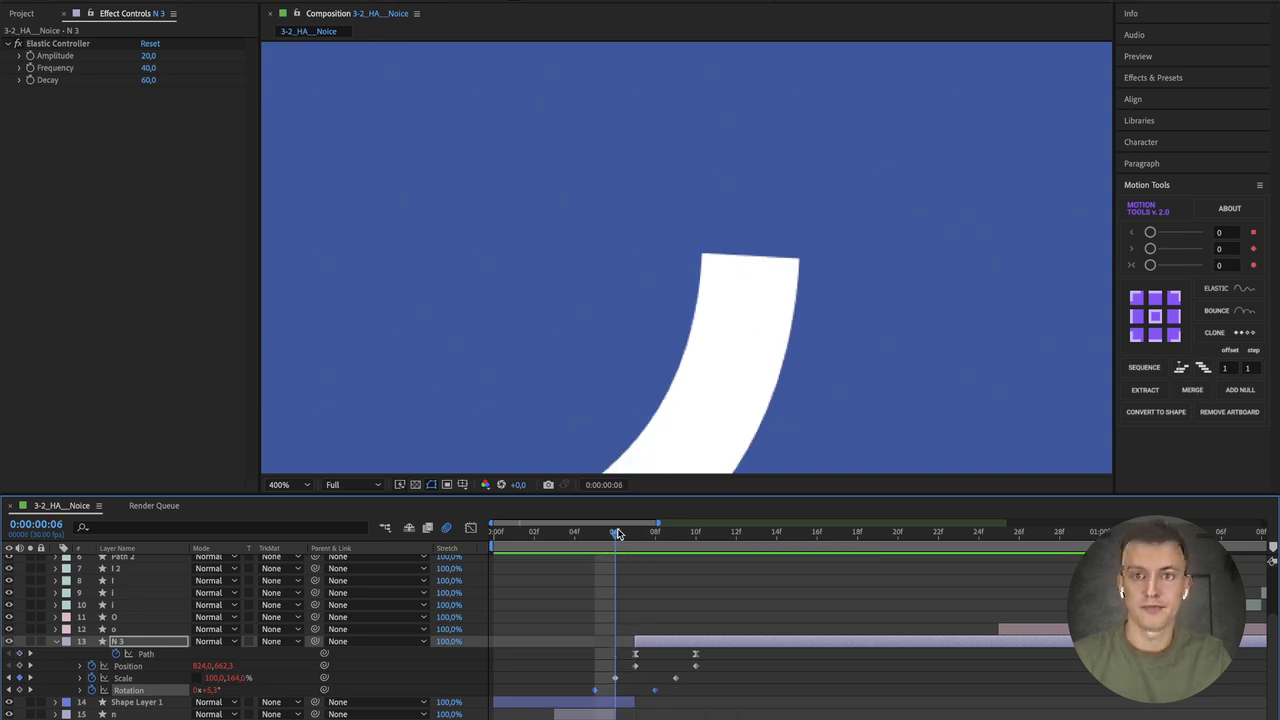
{"action": "left_click_drag", "start_coordinate": [625, 536], "coordinate": [843, 550]}
{"action": "key", "text": "space"}
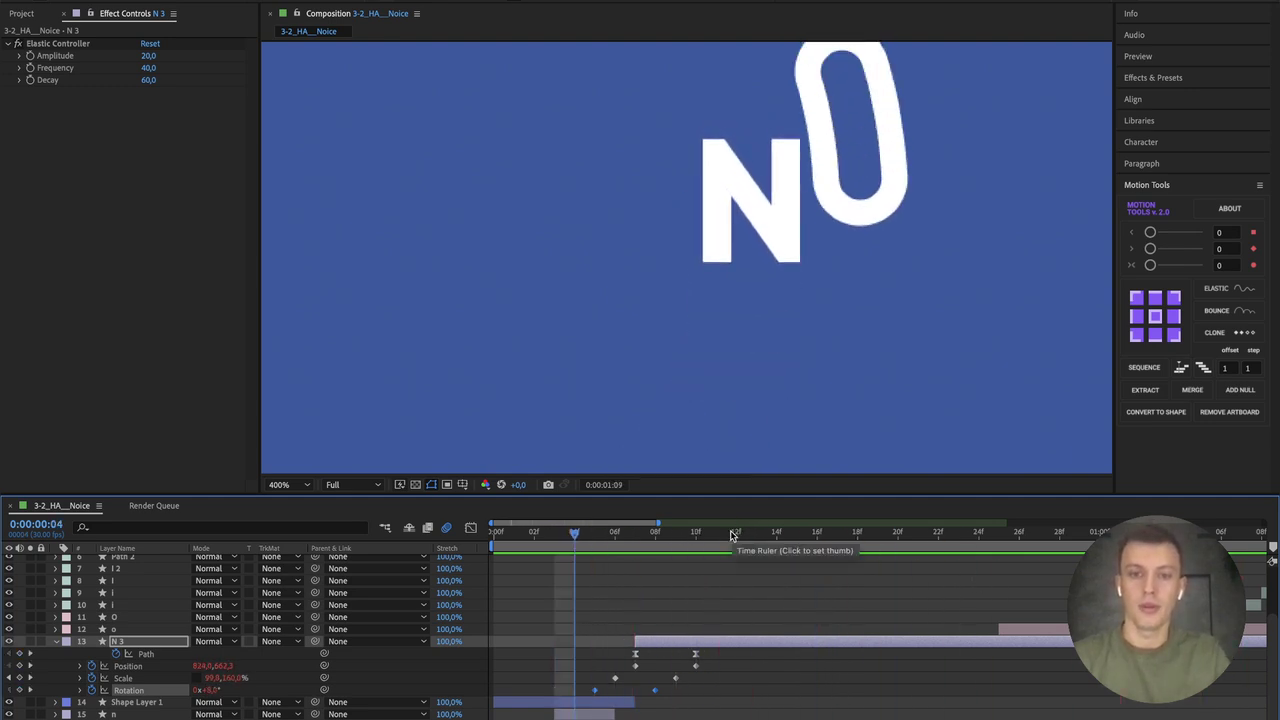
Step: Review the offset N animation from the start of the composition up to 0:00:02:00
{"action": "left_click", "coordinate": [498, 535]}
{"action": "left_click_drag", "start_coordinate": [500, 537], "coordinate": [728, 523]}
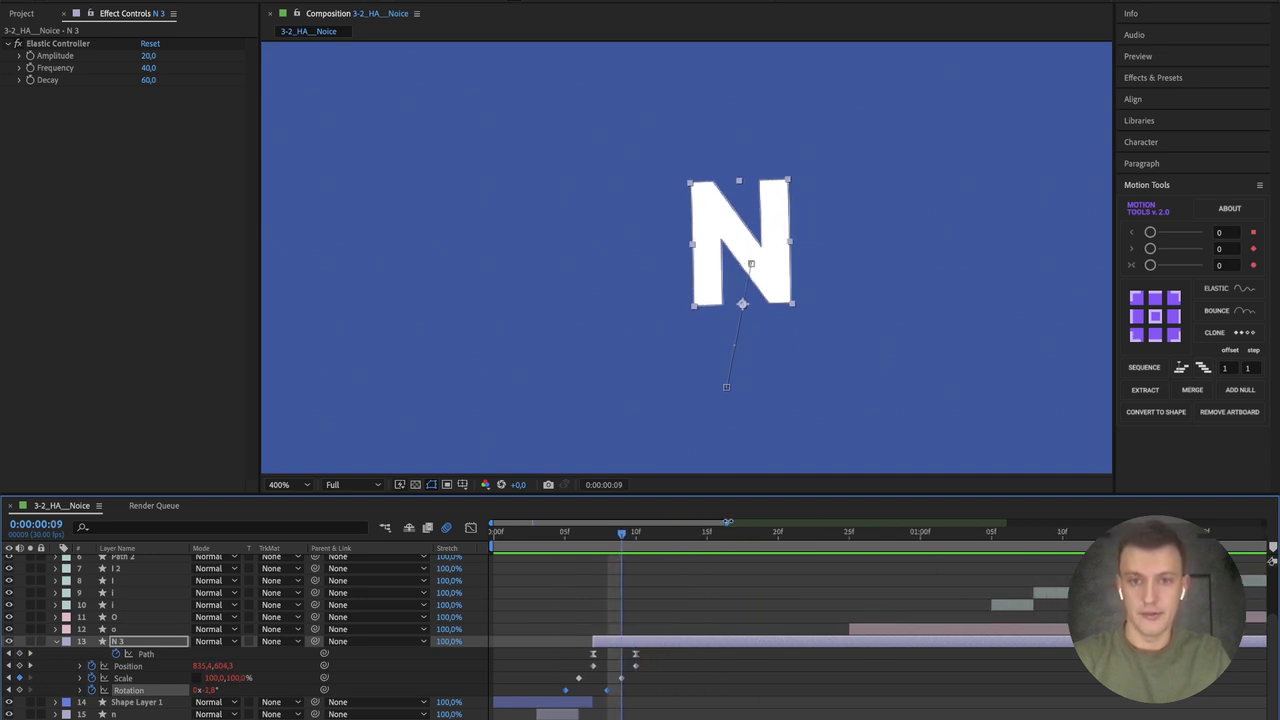
{"action": "left_click_drag", "start_coordinate": [621, 535], "coordinate": [843, 522]}
{"action": "key", "text": "space"}
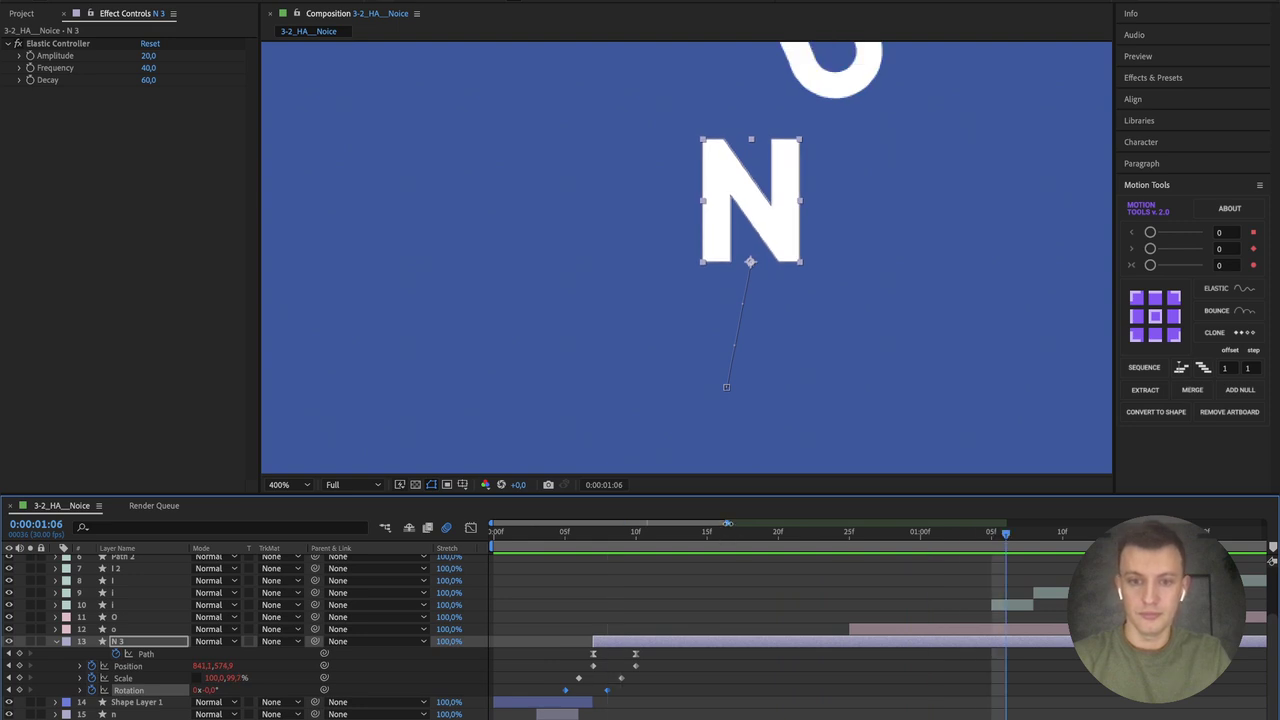
{"action": "left_click_drag", "start_coordinate": [728, 523], "coordinate": [988, 523]}
{"action": "key", "text": "space"}
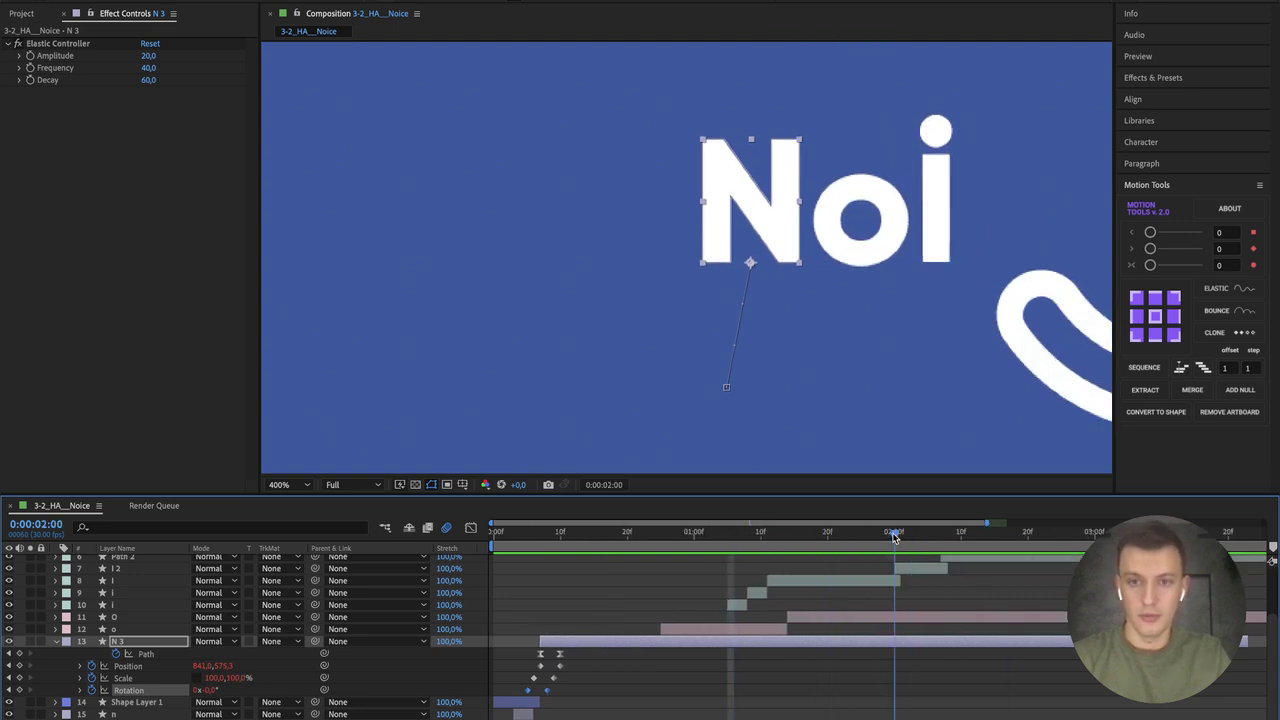
{"action": "key", "text": "space"}
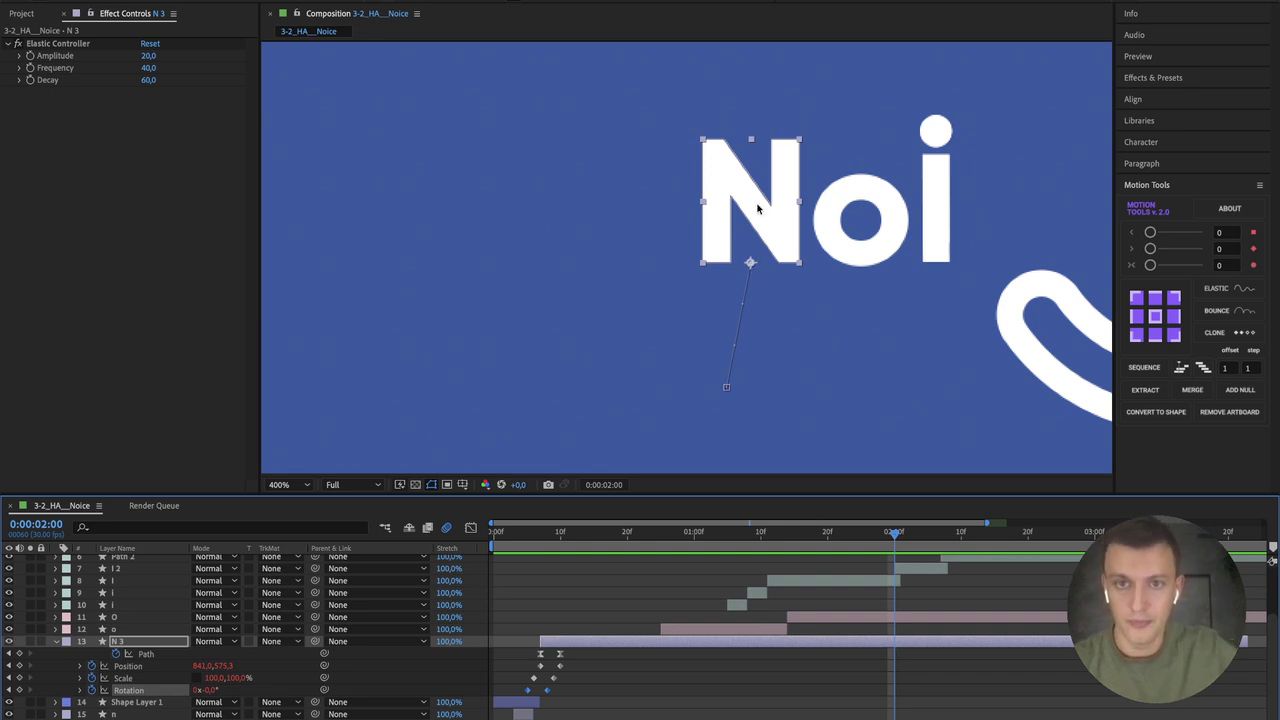
Step: Centre N 3's anchor point with Motion Tools and check the bent N at 0:00:00:07
{"action": "left_click", "coordinate": [1155, 316]}
{"action": "left_click", "coordinate": [590, 530]}
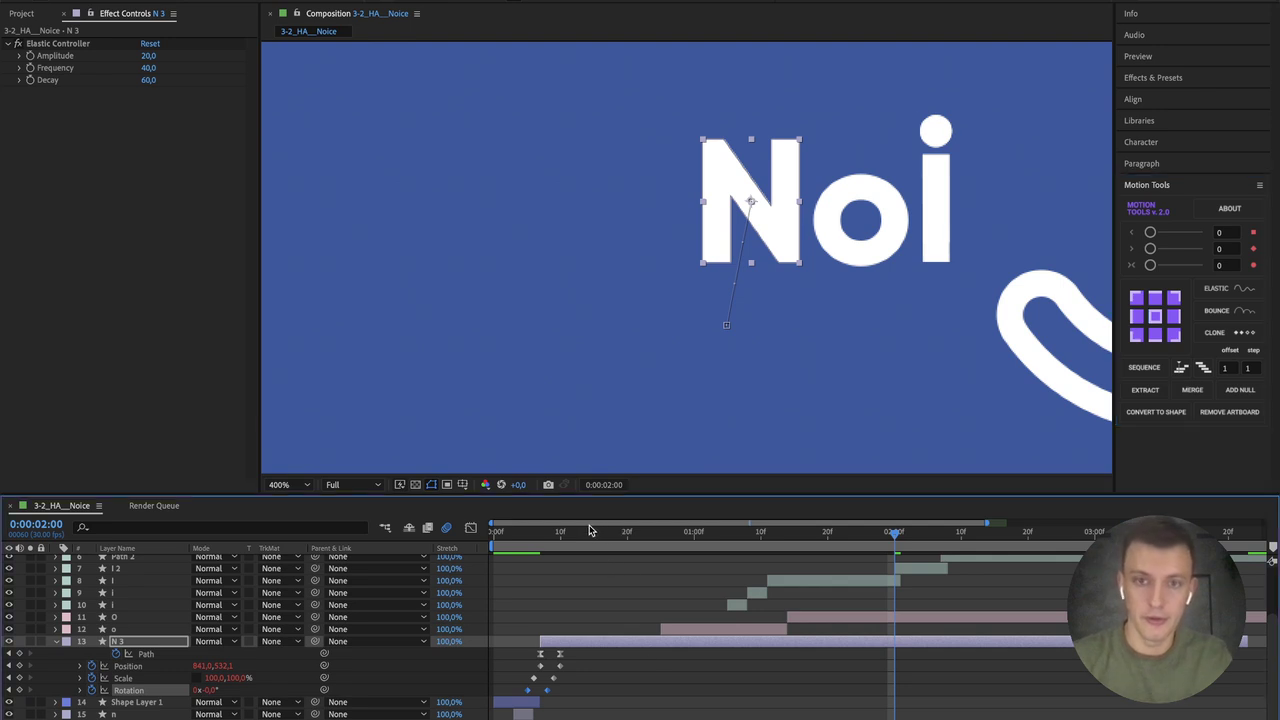
{"action": "mouse_move", "coordinate": [548, 537]}
{"action": "left_mouse_down"}
{"action": "mouse_move", "coordinate": [514, 533]}
{"action": "mouse_move", "coordinate": [584, 533]}
{"action": "mouse_move", "coordinate": [499, 533]}
{"action": "mouse_move", "coordinate": [608, 533]}
{"action": "mouse_move", "coordinate": [500, 533]}
{"action": "mouse_move", "coordinate": [560, 533]}
{"action": "mouse_move", "coordinate": [541, 532]}
{"action": "left_mouse_up"}
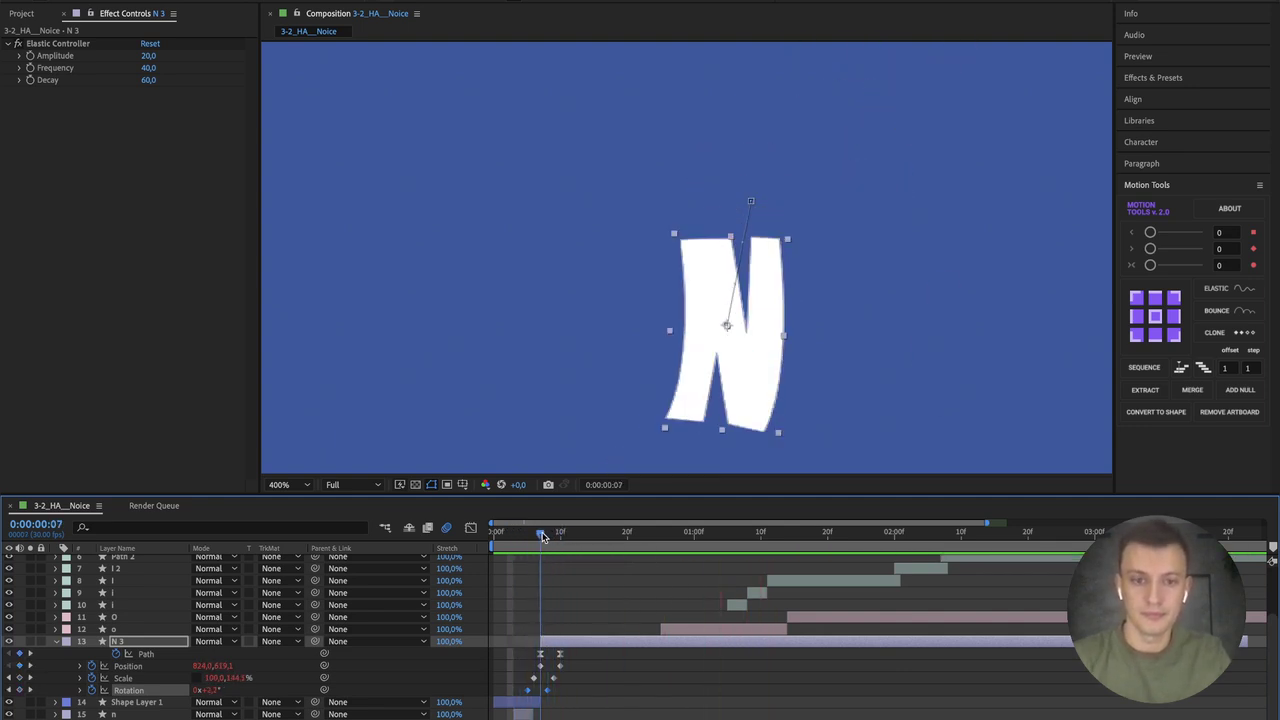
Step: Extend Shape Layer 1 by one frame to 0:00:00:08 so the stroke overlaps the start of N 3
{"action": "key", "text": "equal"}
{"action": "key", "text": "equal"}
{"action": "key", "text": "equal"}
{"action": "key", "text": "equal"}
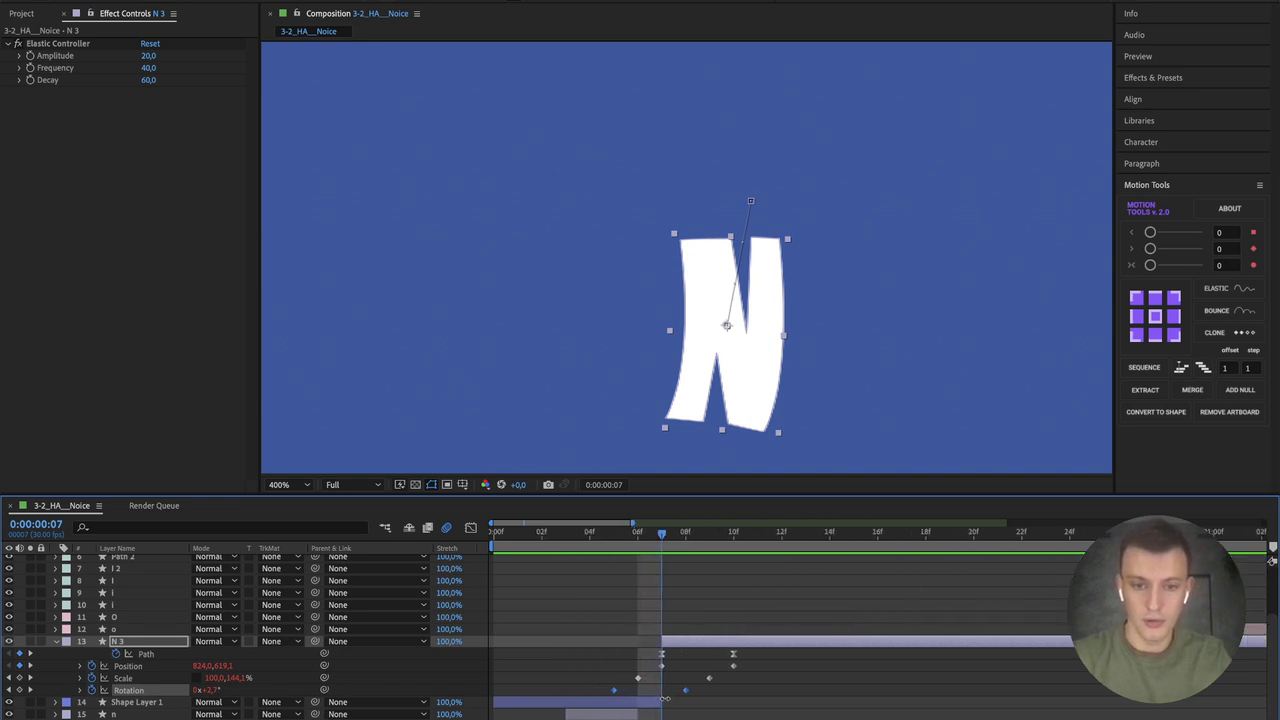
{"action": "left_click_drag", "start_coordinate": [665, 698], "coordinate": [697, 699]}
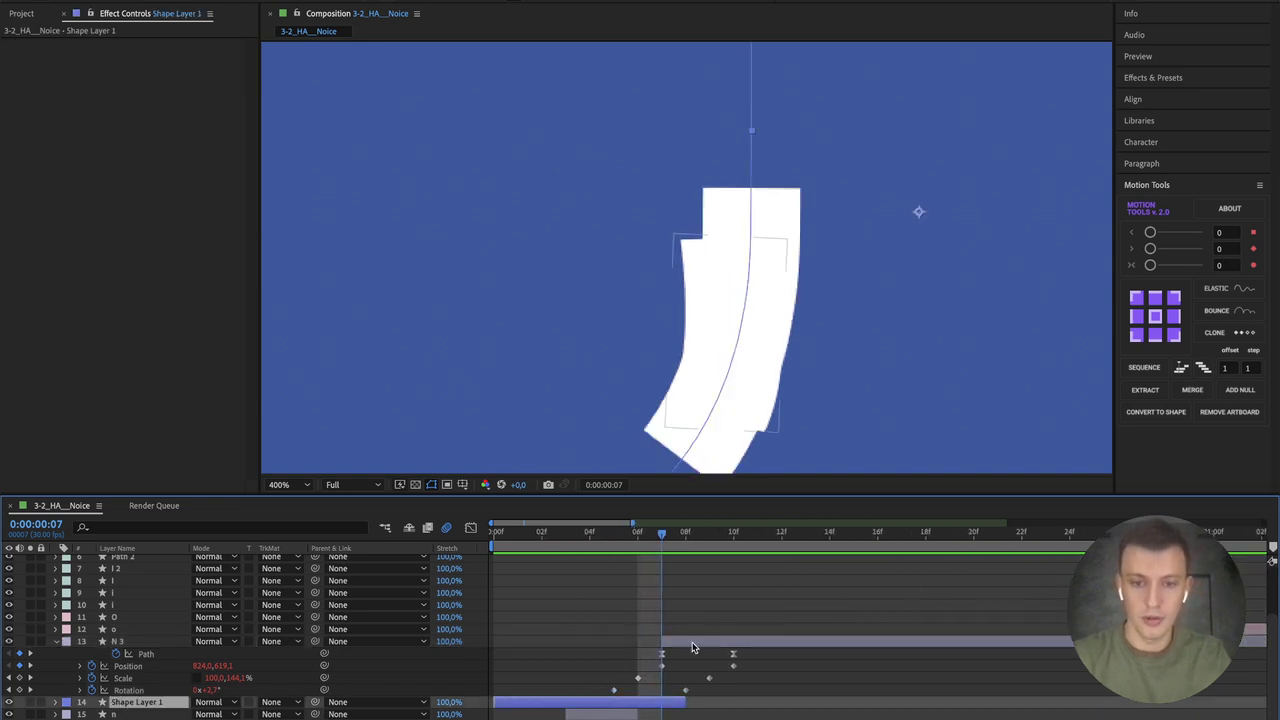
Step: Change N 3's fill colour to red to distinguish it from the white stroke
{"action": "key", "text": "ctrl+Up"}
{"action": "left_click", "coordinate": [553, 2]}
{"action": "left_click_drag", "start_coordinate": [343, 542], "coordinate": [400, 467]}
{"action": "left_click", "coordinate": [535, 468]}
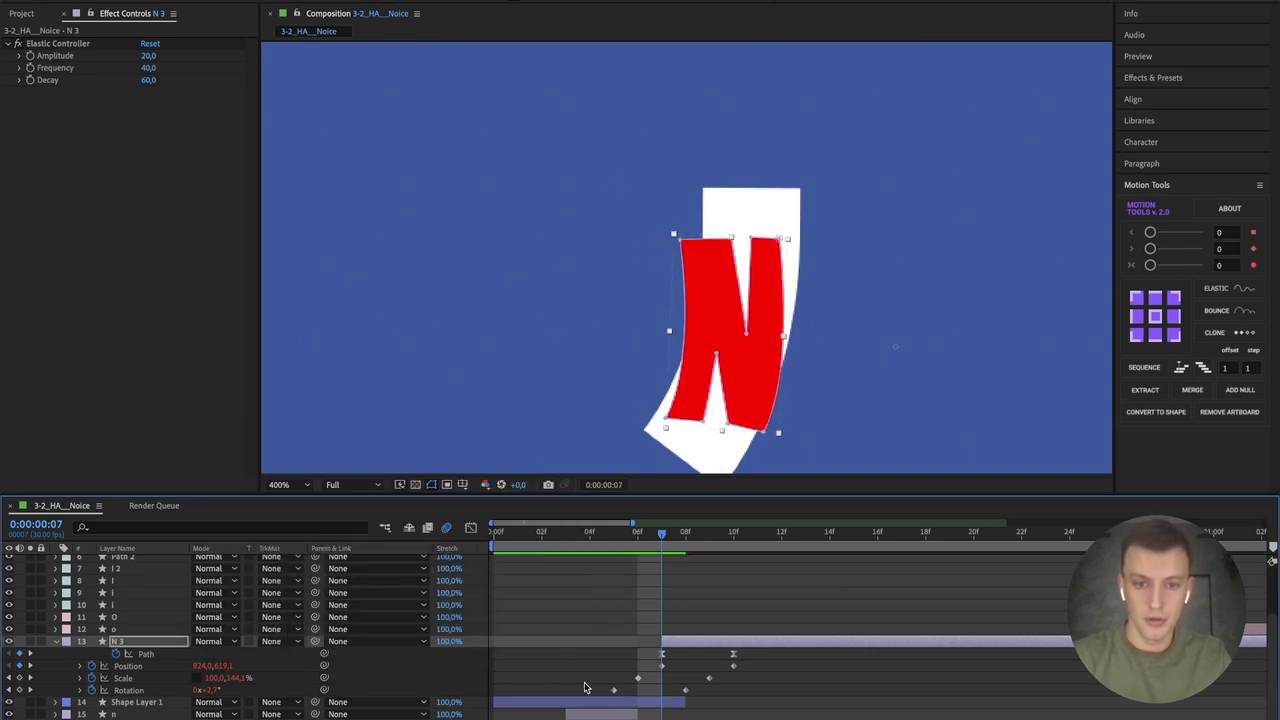
Step: Reshape the outer side of N 3's path at 0:00:00:07 so its right edge follows the curve of the white stroke
{"action": "left_click_drag", "start_coordinate": [593, 689], "coordinate": [687, 696]}
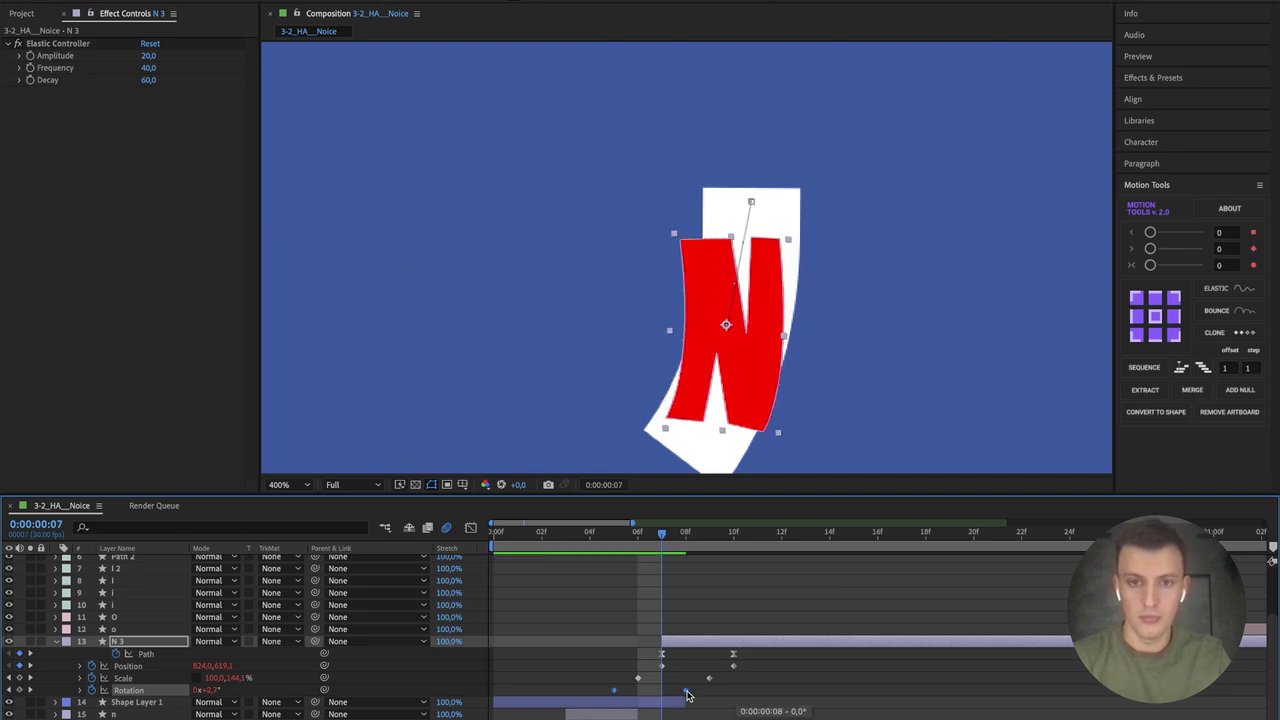
{"action": "left_click", "coordinate": [664, 654]}
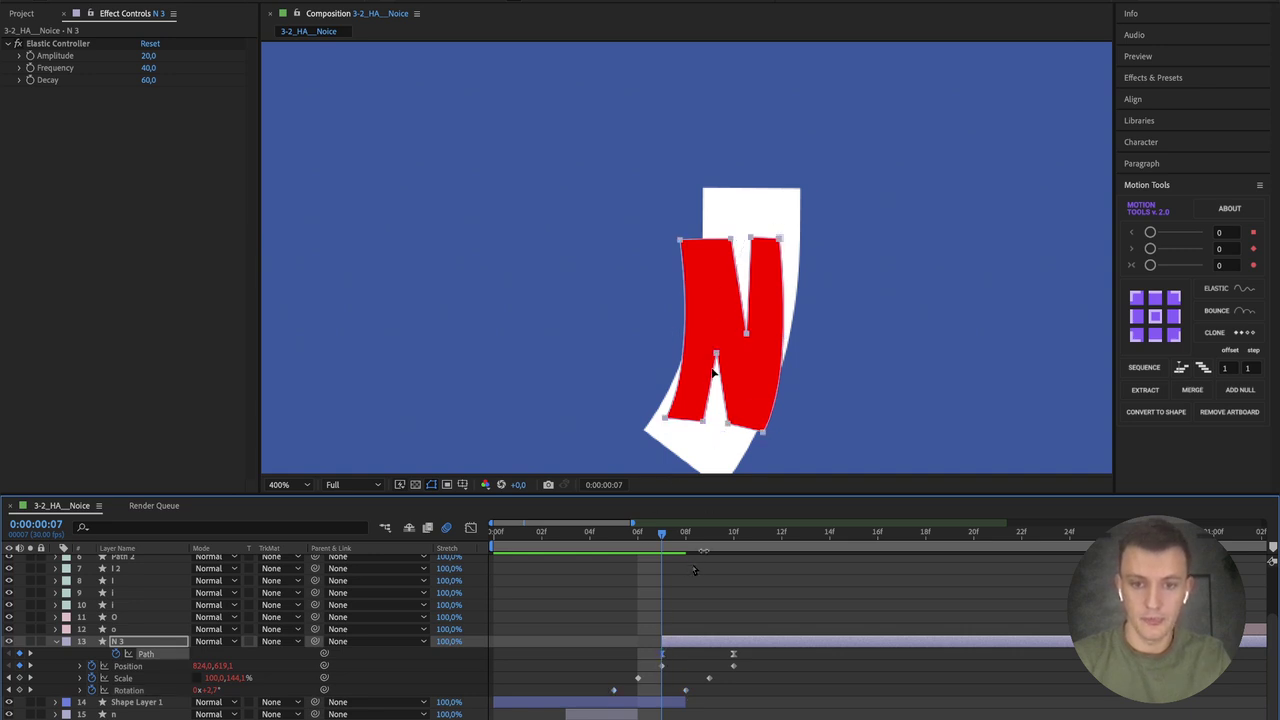
{"action": "left_click", "coordinate": [780, 240]}
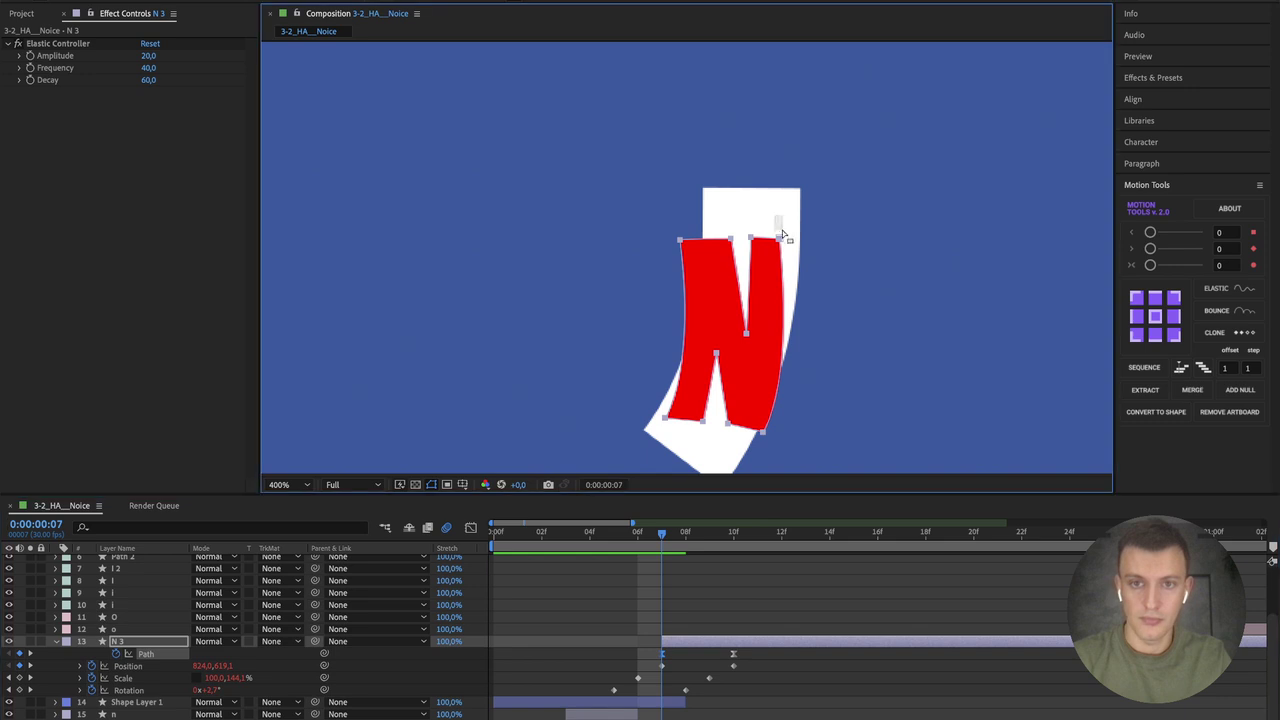
{"action": "mouse_move", "coordinate": [782, 242]}
{"action": "left_mouse_down"}
{"action": "mouse_move", "coordinate": [798, 240]}
{"action": "mouse_move", "coordinate": [810, 316]}
{"action": "left_mouse_up"}
{"action": "key", "text": "ctrl+t"}
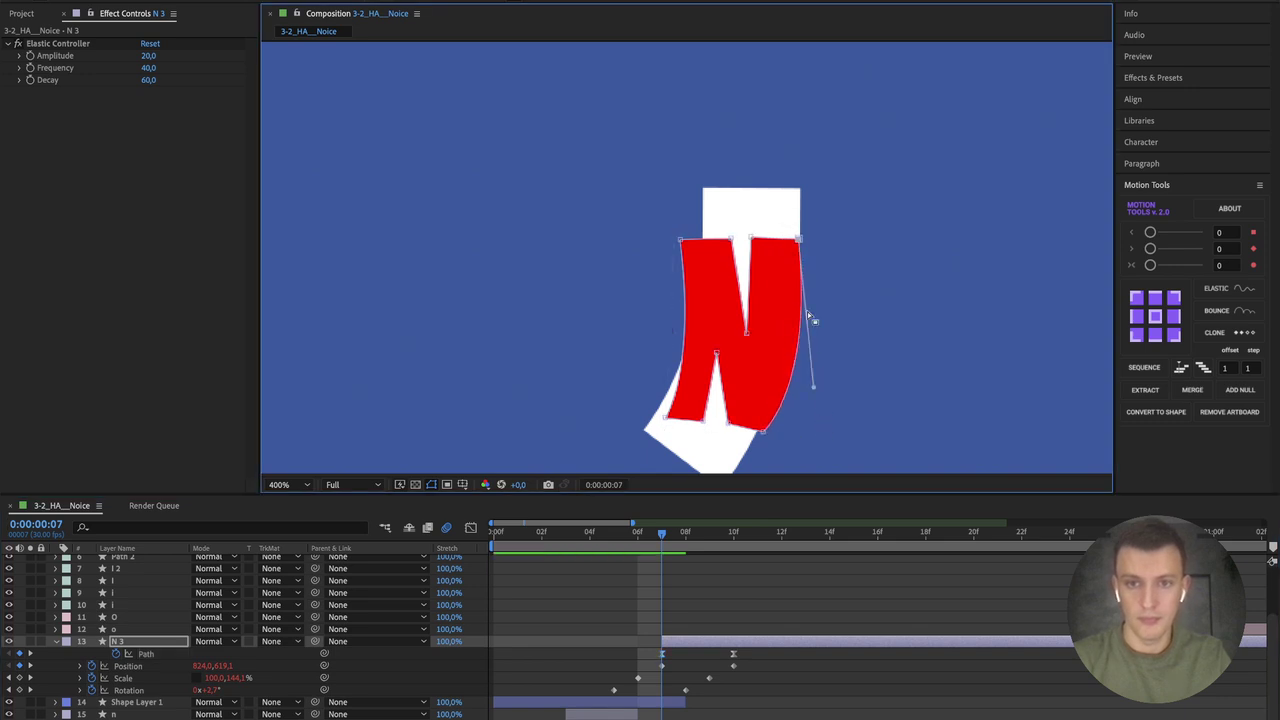
{"action": "mouse_move", "coordinate": [811, 388]}
{"action": "left_mouse_down"}
{"action": "mouse_move", "coordinate": [782, 386]}
{"action": "mouse_move", "coordinate": [794, 377]}
{"action": "left_mouse_up"}
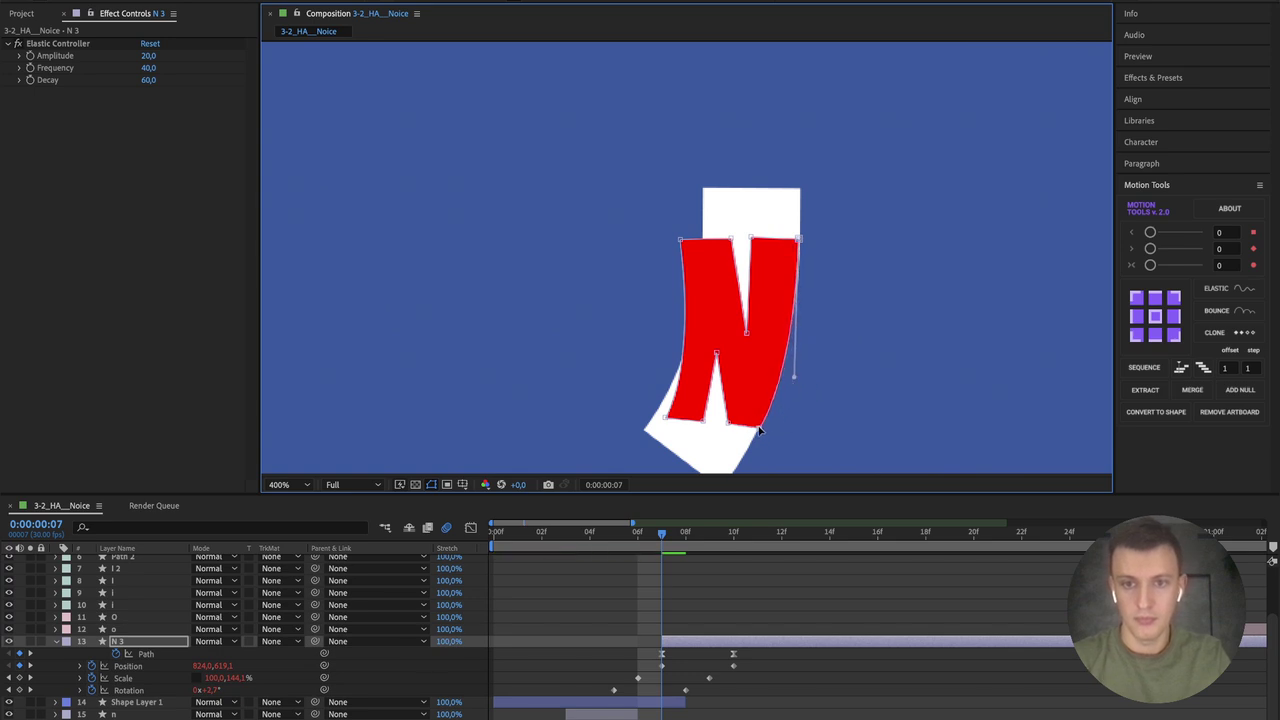
Step: Adjust the left edge and inner notch points of N 3's path at 0:00:00:07 to fill the stroke's curved shape
{"action": "left_click_drag", "start_coordinate": [730, 239], "coordinate": [702, 238]}
{"action": "left_click_drag", "start_coordinate": [716, 353], "coordinate": [720, 402]}
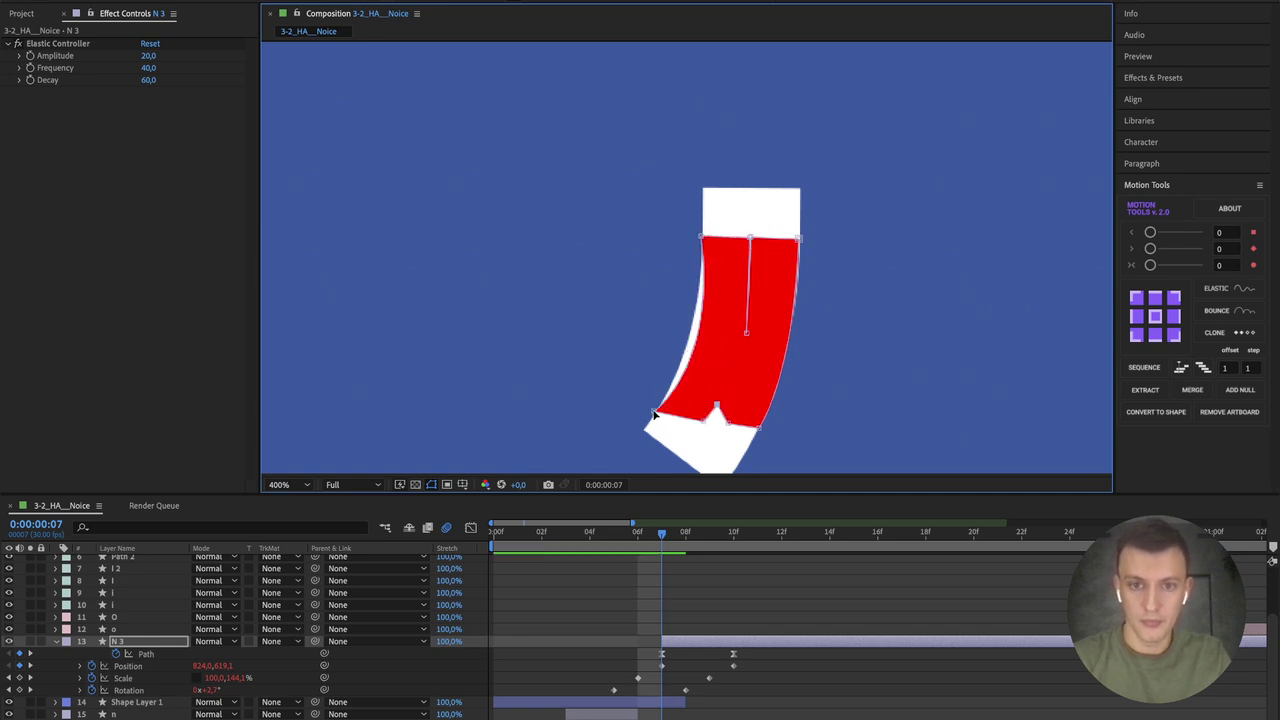
{"action": "mouse_move", "coordinate": [717, 367]}
{"action": "left_mouse_down"}
{"action": "mouse_move", "coordinate": [694, 363]}
{"action": "mouse_move", "coordinate": [702, 370]}
{"action": "left_mouse_up"}
{"action": "left_click_drag", "start_coordinate": [661, 412], "coordinate": [659, 409]}
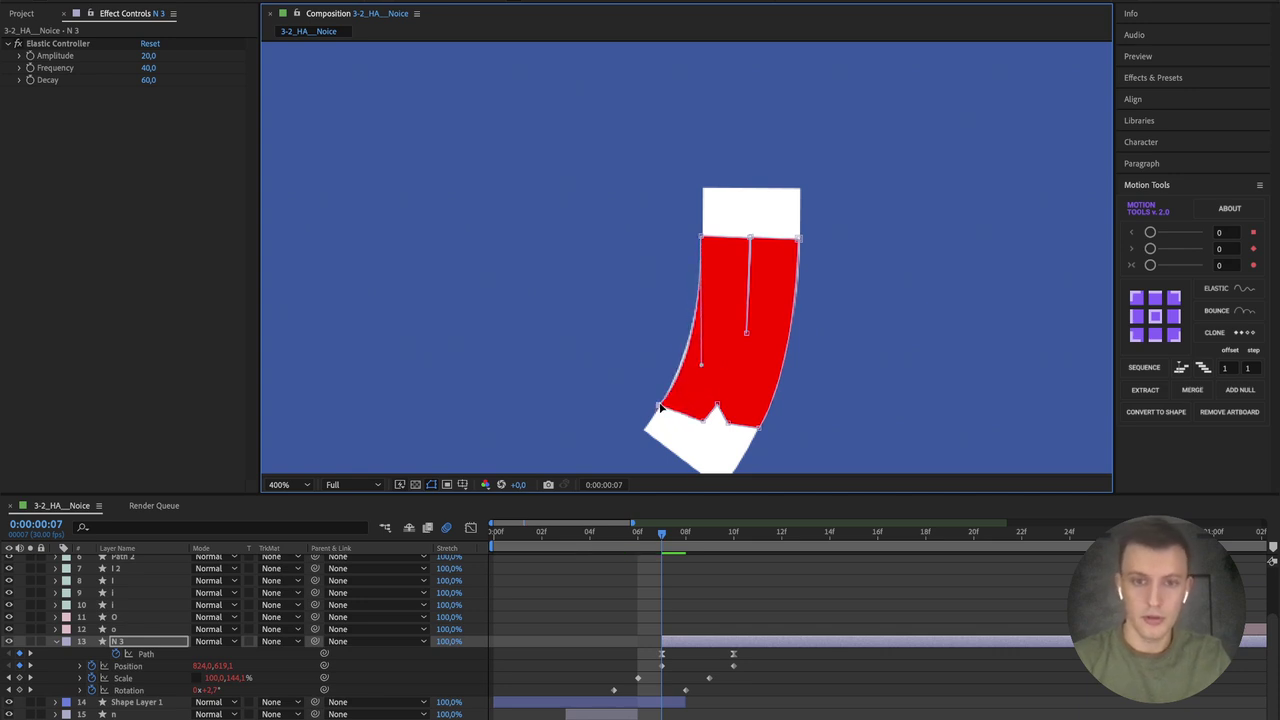
Step: Preview the morph from the curved shape into the finished N from 0:00:00:06
{"action": "left_click_drag", "start_coordinate": [661, 535], "coordinate": [733, 535]}
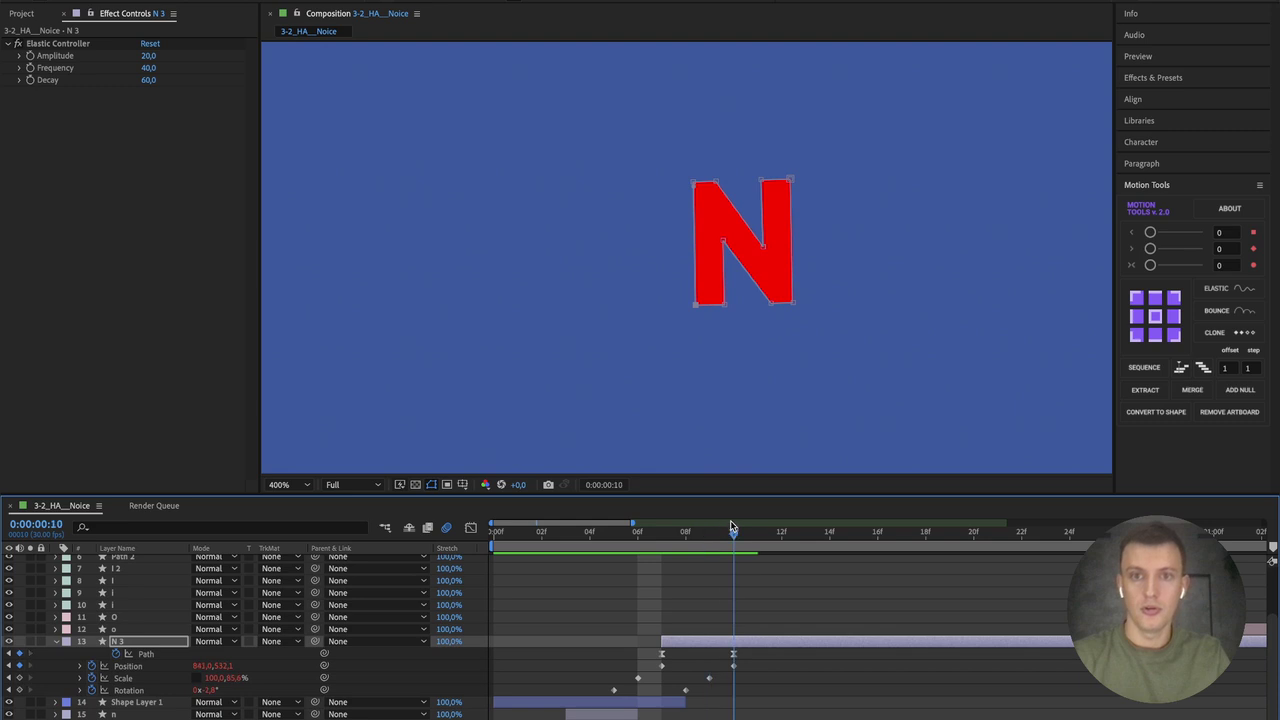
{"action": "left_click", "coordinate": [638, 535]}
{"action": "key", "text": "space"}
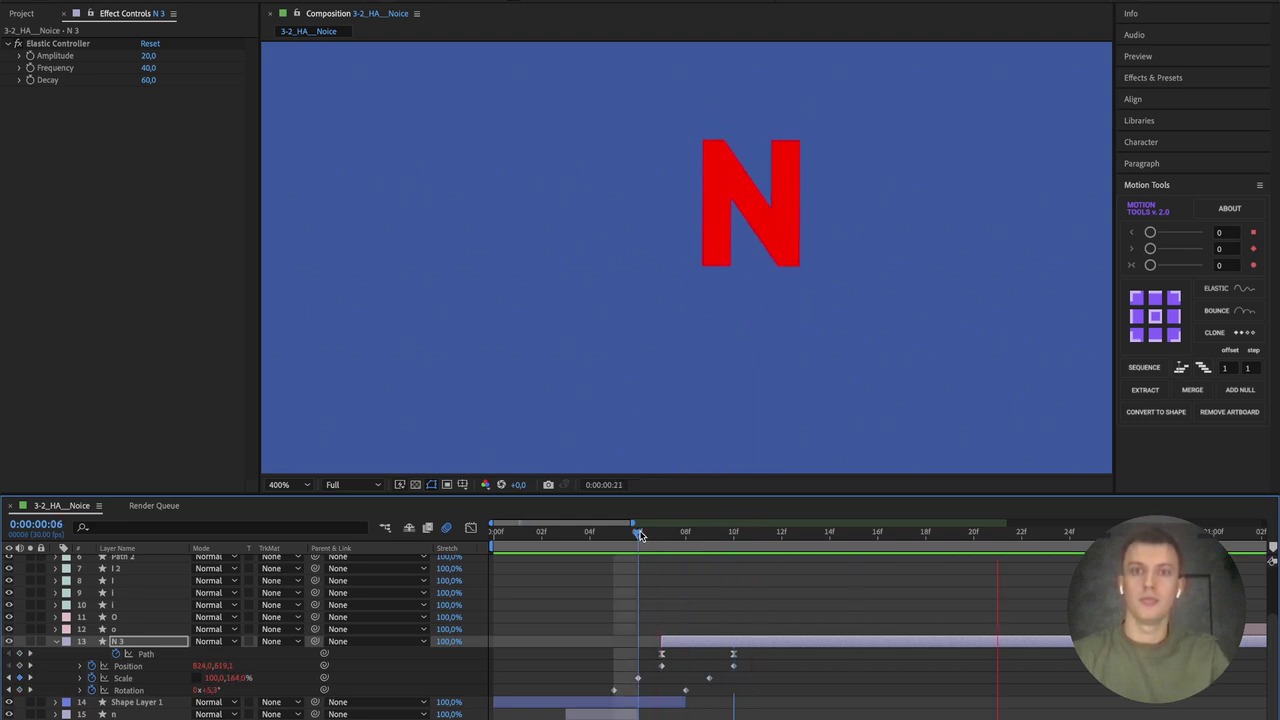
Step: Raise the top points of N 3's path at 0:00:00:07 to the stroke's top edge and play the animation
{"action": "left_click", "coordinate": [541, 533]}
{"action": "left_click_drag", "start_coordinate": [541, 533], "coordinate": [661, 521]}
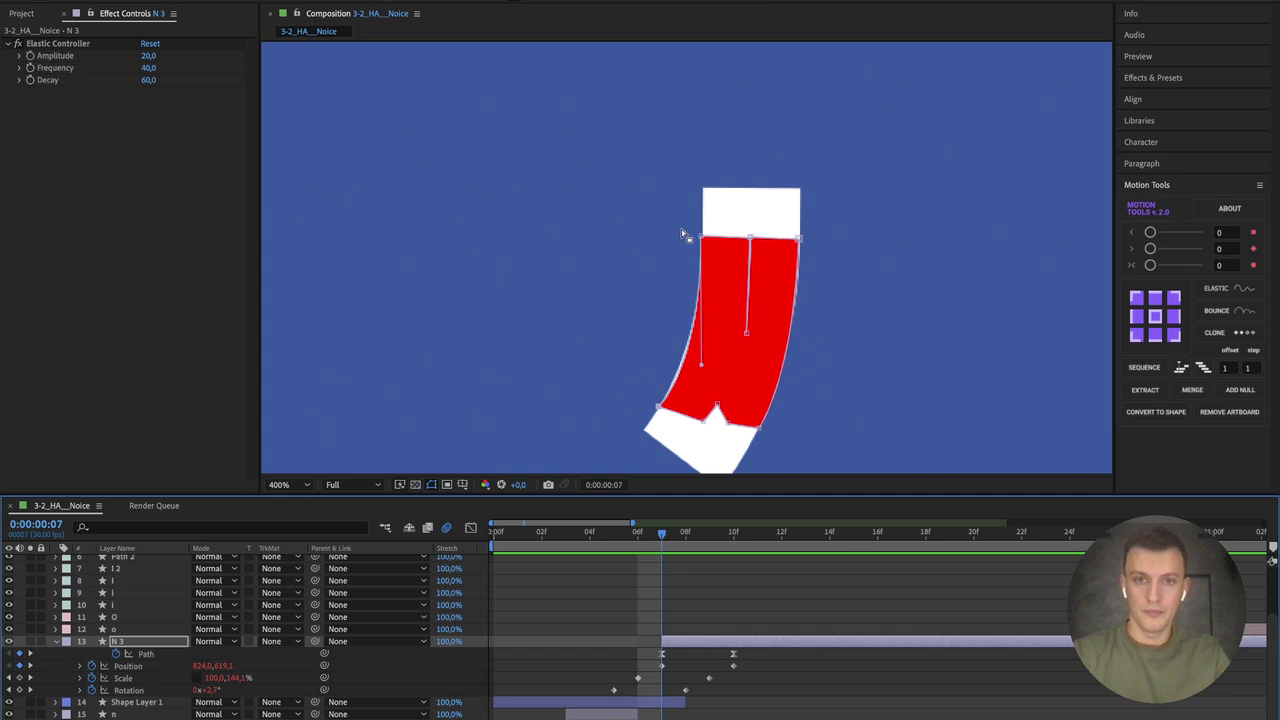
{"action": "left_click_drag", "start_coordinate": [681, 233], "coordinate": [802, 188]}
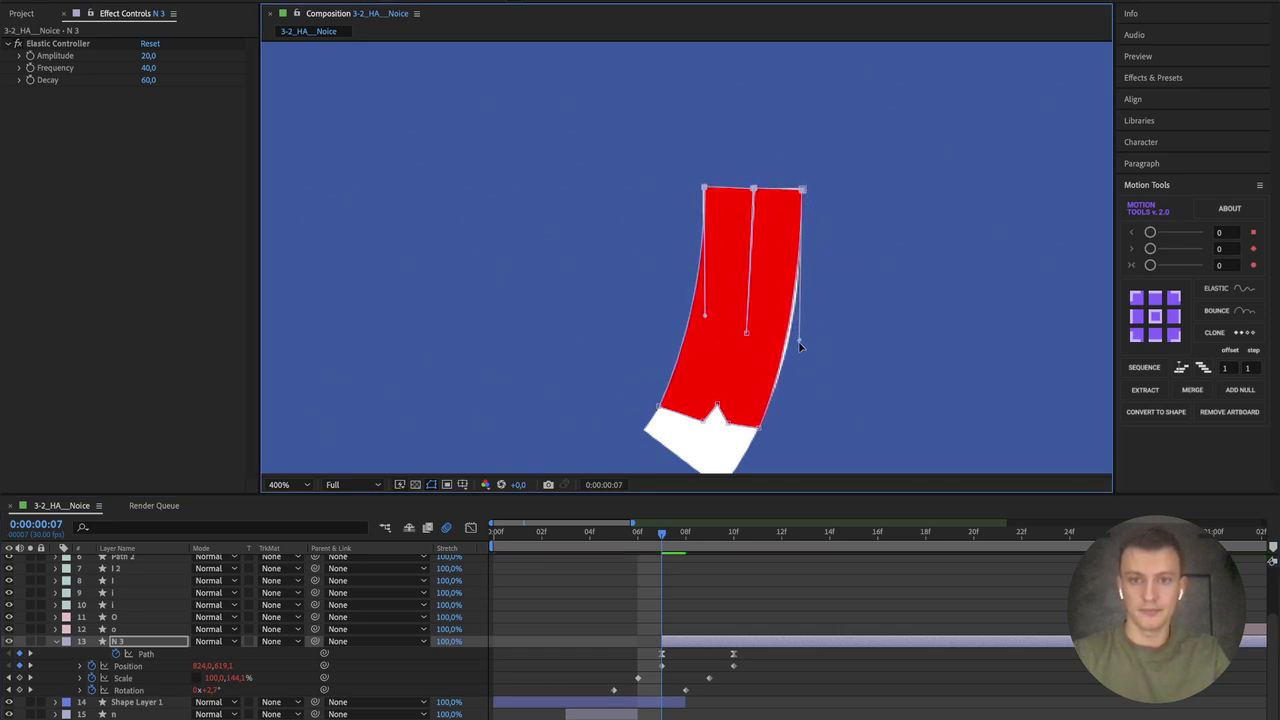
{"action": "key", "text": "space"}
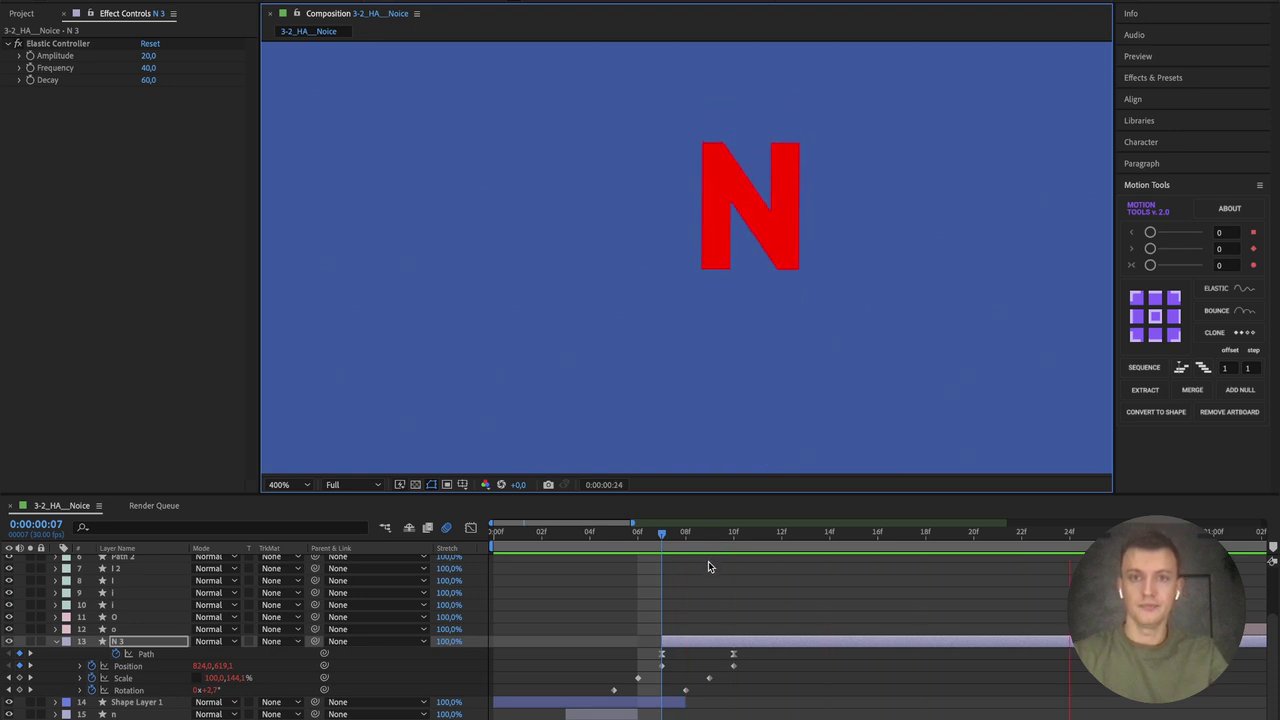
Step: Examine the stroke-to-N transition around 0:00:00:07 to 0:00:00:09 and the Position, Scale and Rotation keyframes of N 3
{"action": "left_click", "coordinate": [605, 530]}
{"action": "left_click_drag", "start_coordinate": [605, 530], "coordinate": [714, 532]}
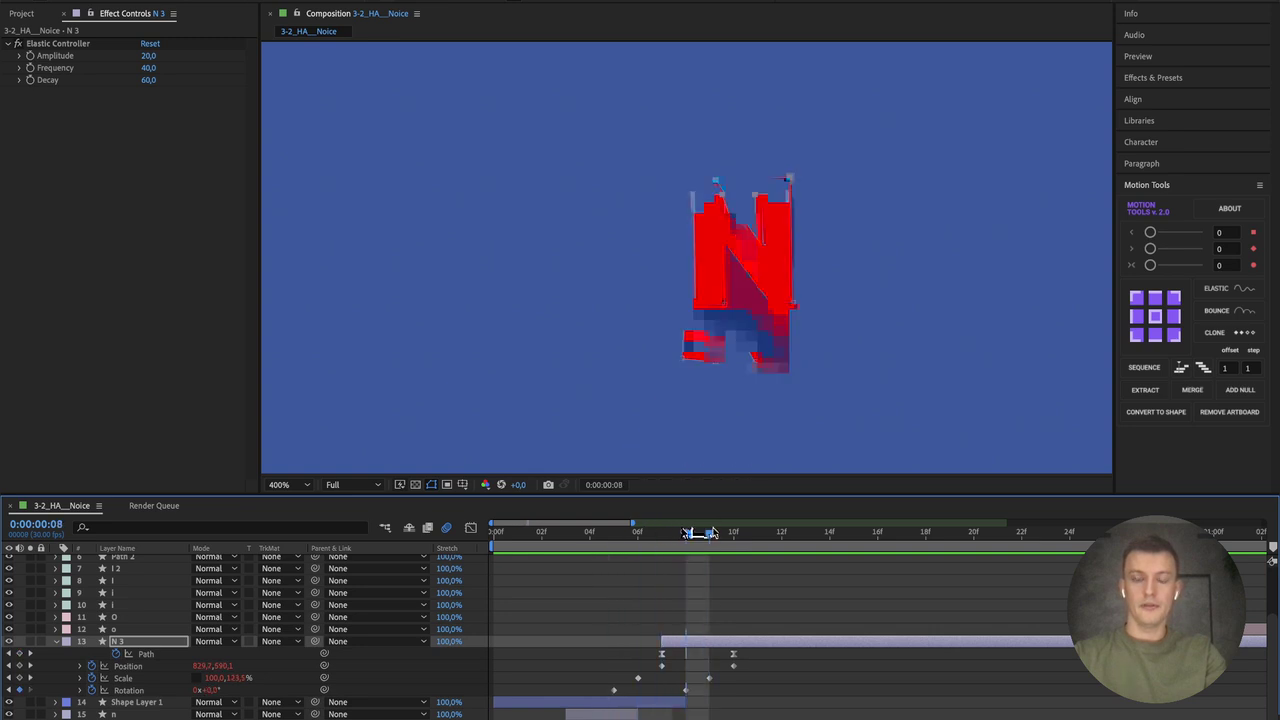
{"action": "left_click", "coordinate": [596, 623]}
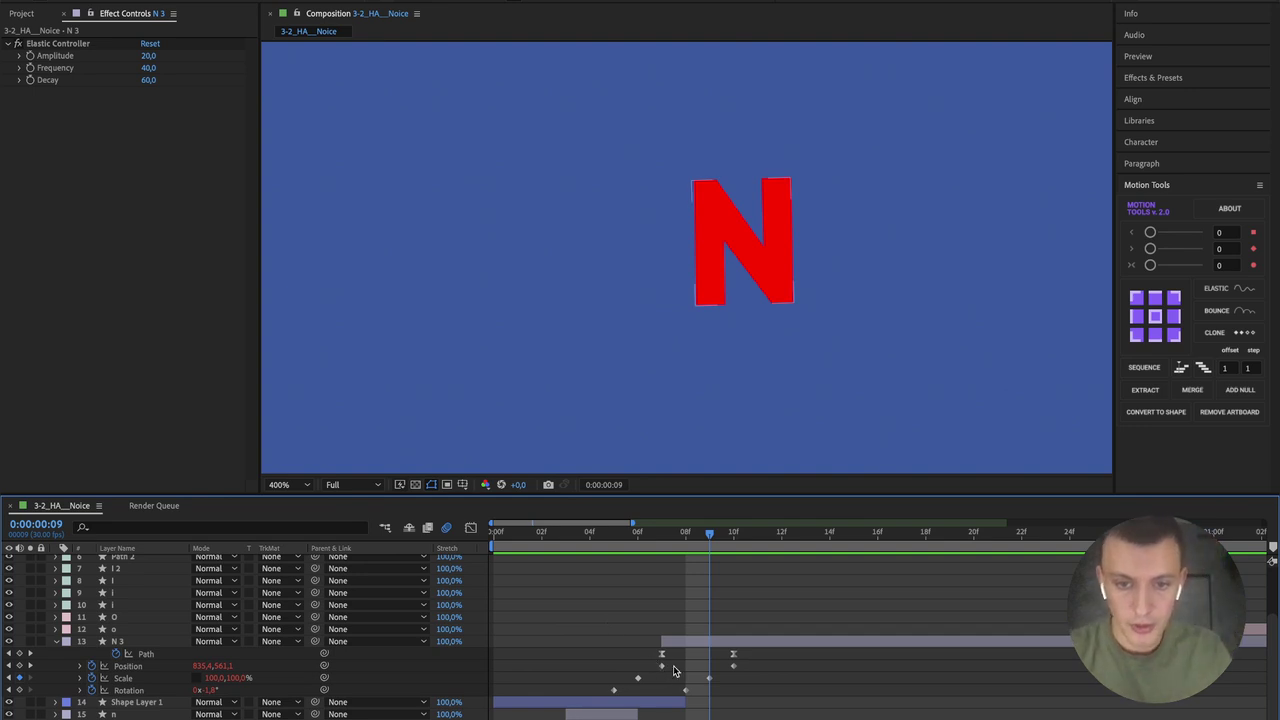
{"action": "left_click_drag", "start_coordinate": [594, 669], "coordinate": [669, 697]}
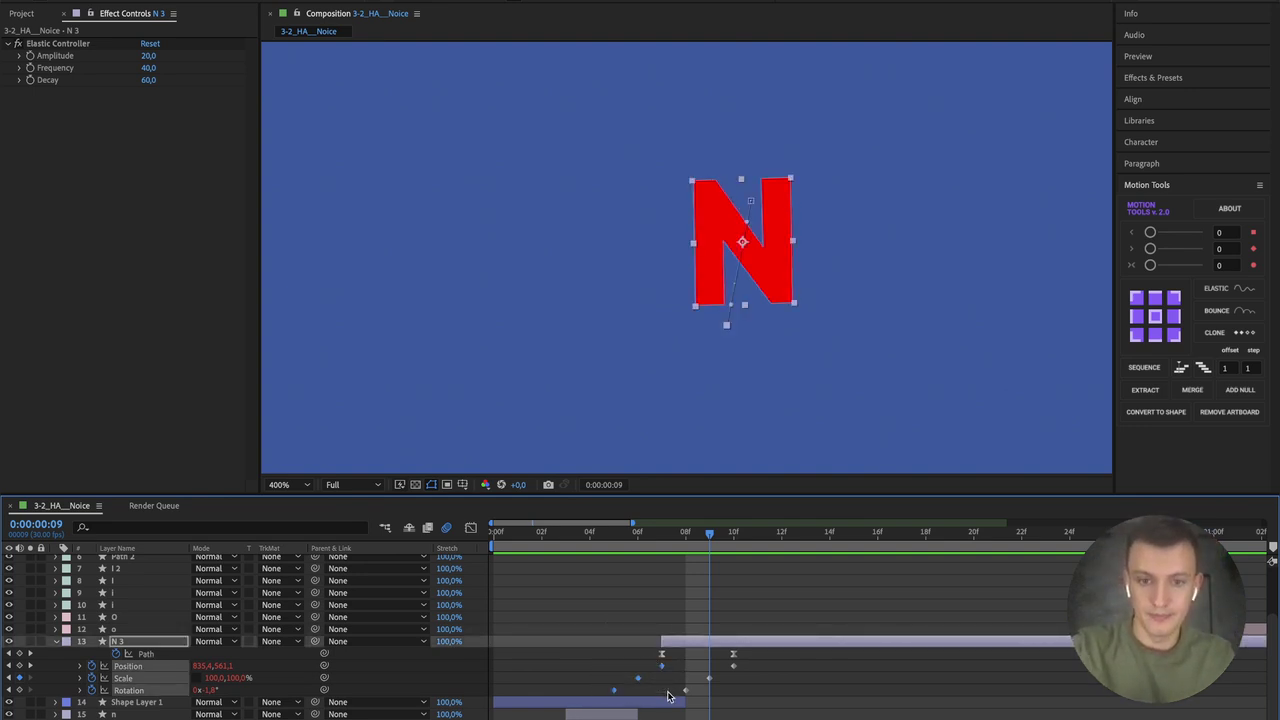
{"action": "left_click", "coordinate": [612, 606]}
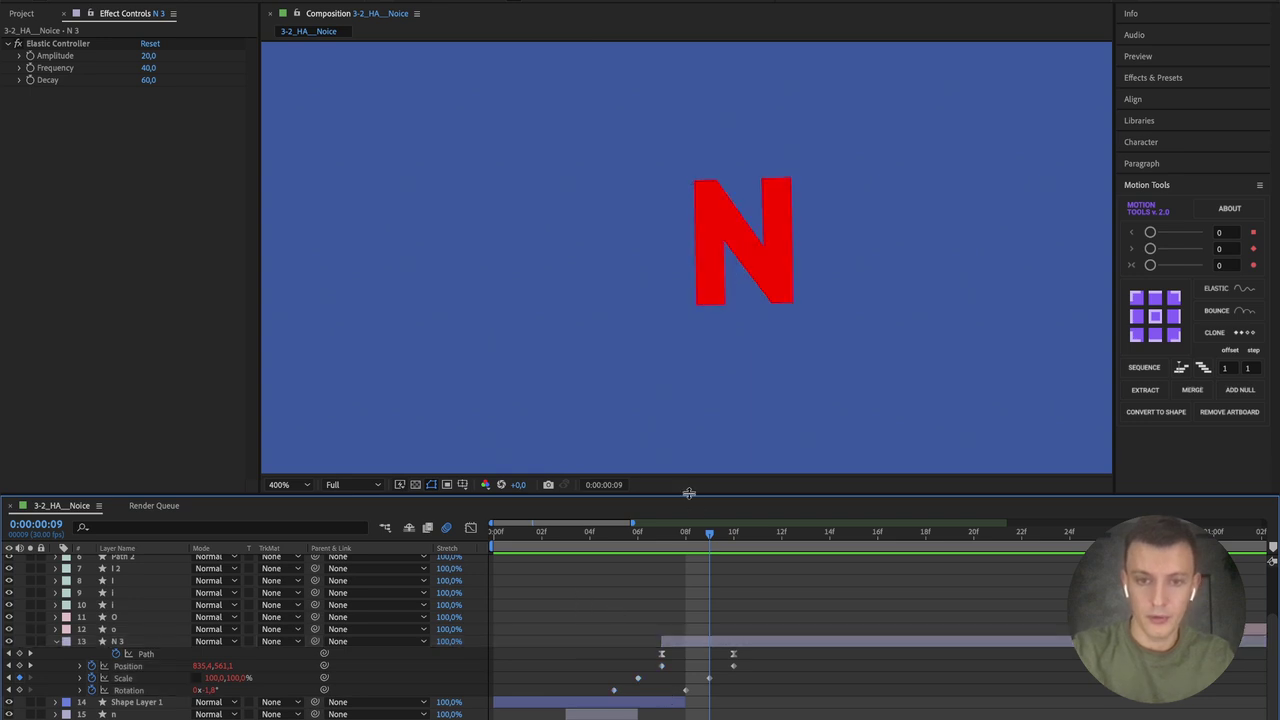
{"action": "mouse_move", "coordinate": [637, 540]}
{"action": "left_mouse_down"}
{"action": "mouse_move", "coordinate": [709, 540]}
{"action": "mouse_move", "coordinate": [589, 541]}
{"action": "mouse_move", "coordinate": [709, 540]}
{"action": "mouse_move", "coordinate": [661, 540]}
{"action": "left_mouse_up"}
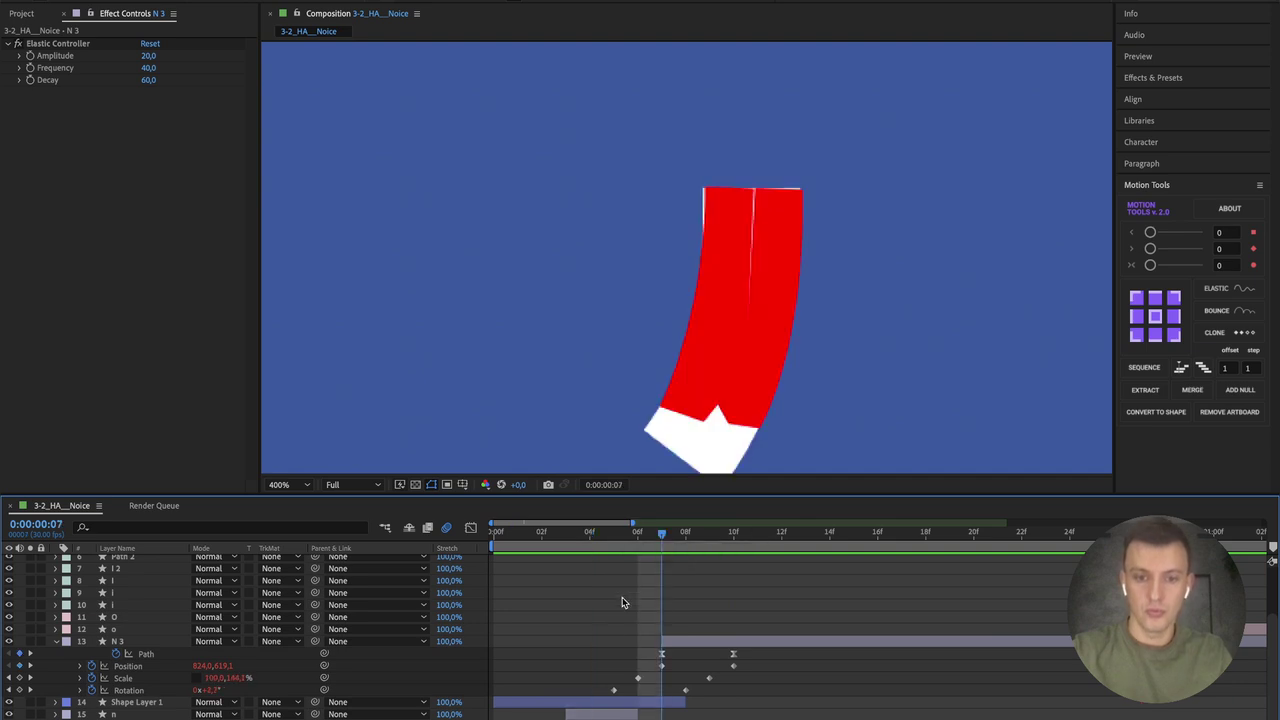
{"action": "left_click_drag", "start_coordinate": [600, 664], "coordinate": [789, 698]}
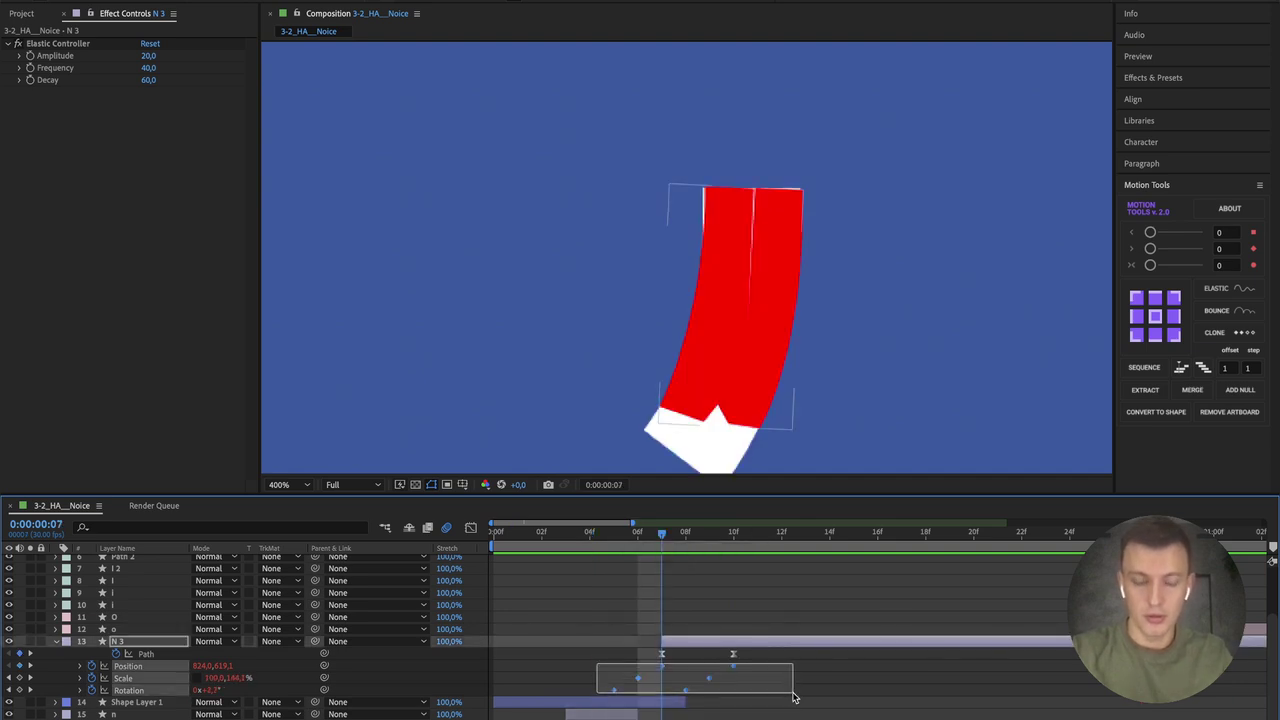
{"action": "mouse_move", "coordinate": [596, 664]}
{"action": "left_mouse_down"}
{"action": "mouse_move", "coordinate": [620, 678]}
{"action": "mouse_move", "coordinate": [594, 676]}
{"action": "left_mouse_up"}
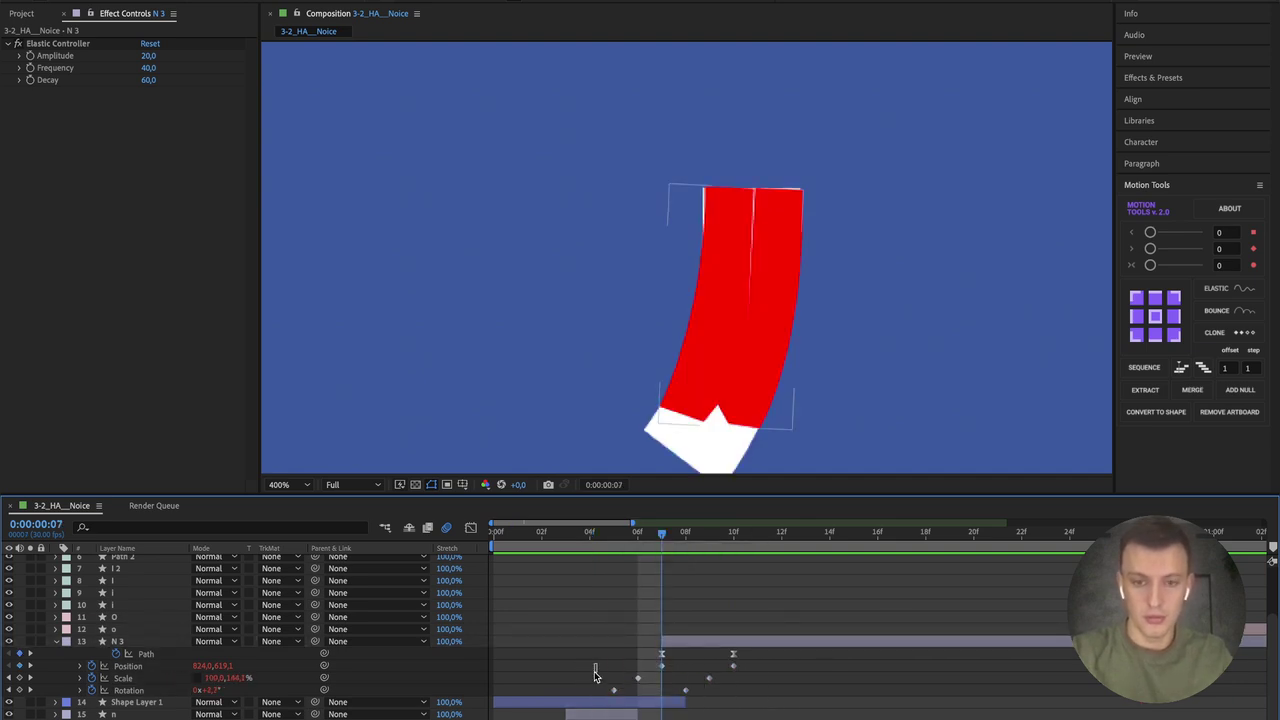
Step: Trim the end of Shape Layer 1 back to 0:00:00:07, where N 3 starts
{"action": "mouse_move", "coordinate": [662, 537]}
{"action": "left_mouse_down"}
{"action": "mouse_move", "coordinate": [1014, 533]}
{"action": "mouse_move", "coordinate": [636, 537]}
{"action": "mouse_move", "coordinate": [613, 550]}
{"action": "mouse_move", "coordinate": [735, 545]}
{"action": "mouse_move", "coordinate": [563, 537]}
{"action": "mouse_move", "coordinate": [660, 538]}
{"action": "left_mouse_up"}
{"action": "left_click", "coordinate": [813, 643]}
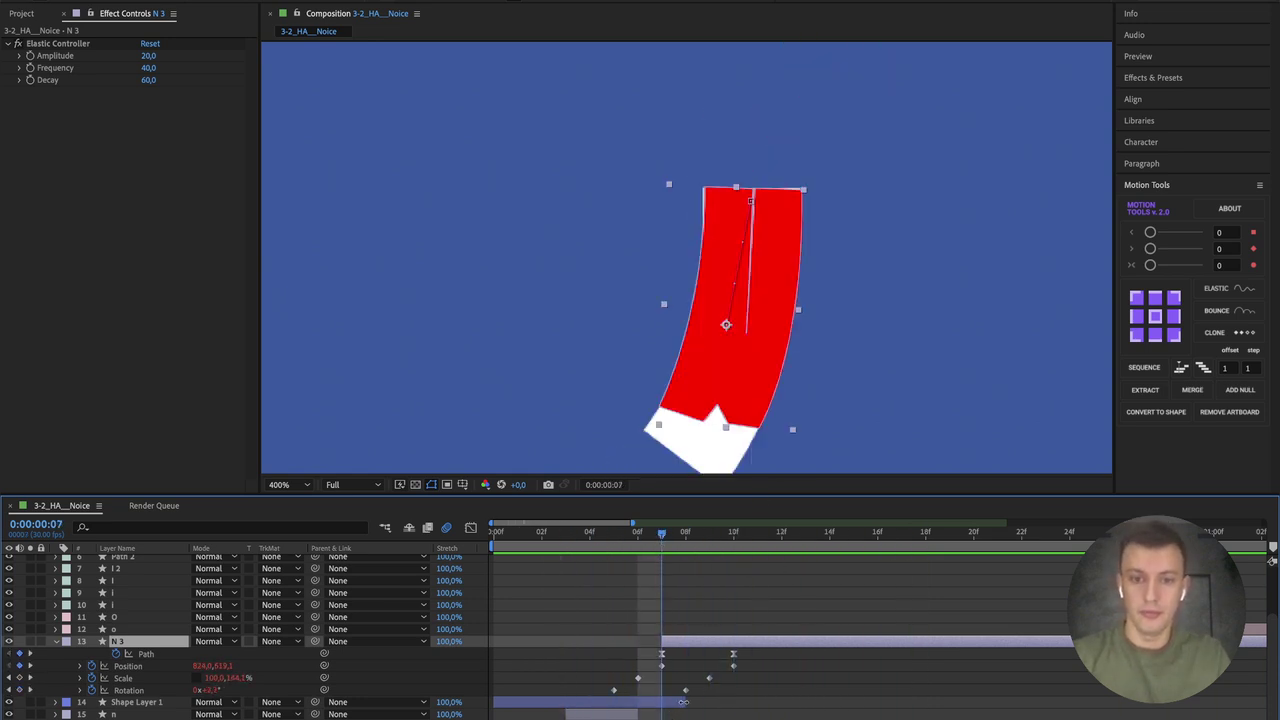
{"action": "left_click_drag", "start_coordinate": [683, 702], "coordinate": [661, 702]}
Step: Change N 3's fill colour back to white (FFFFFF)
{"action": "left_click", "coordinate": [697, 640]}
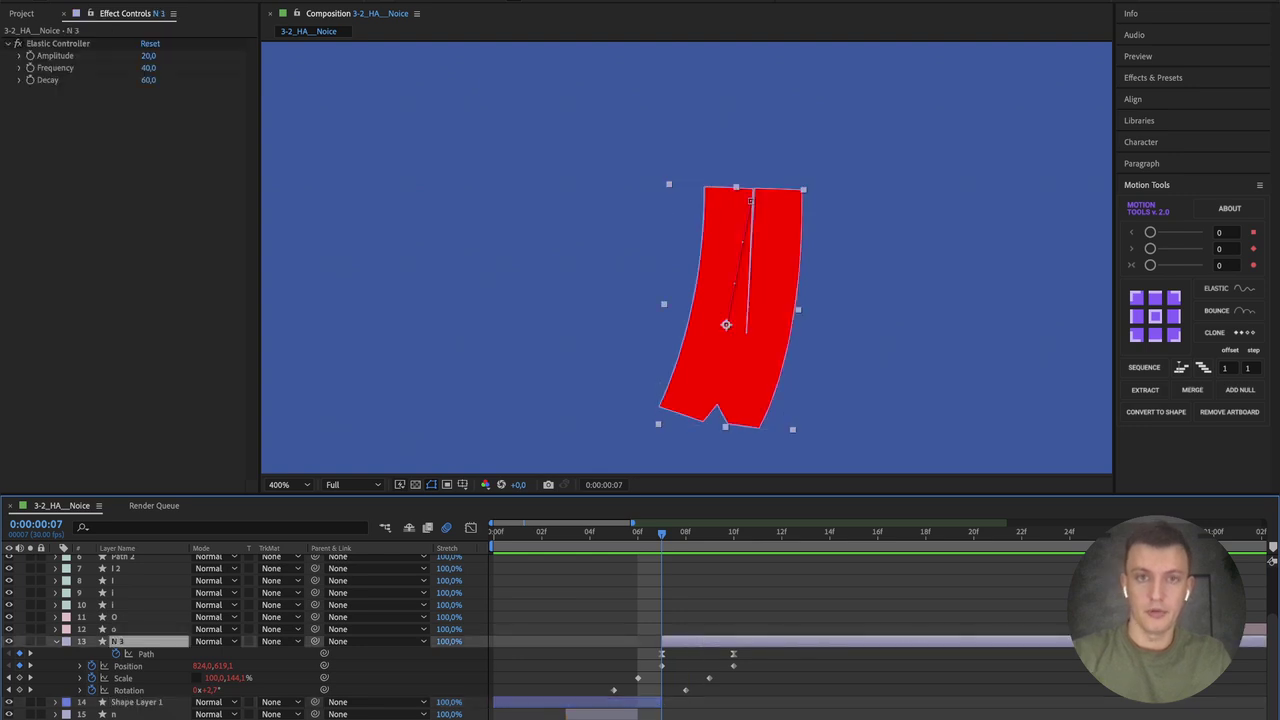
{"action": "left_click", "coordinate": [574, 10]}
{"action": "left_click", "coordinate": [222, 468]}
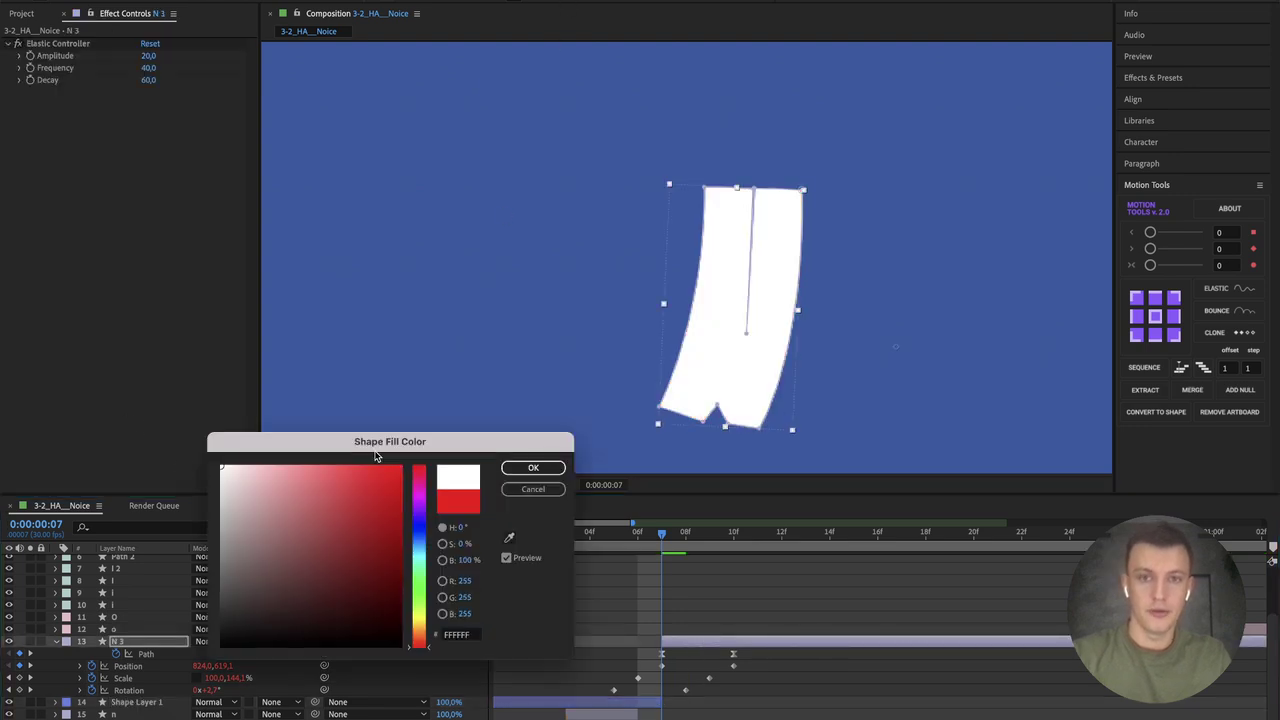
{"action": "left_click", "coordinate": [530, 469]}
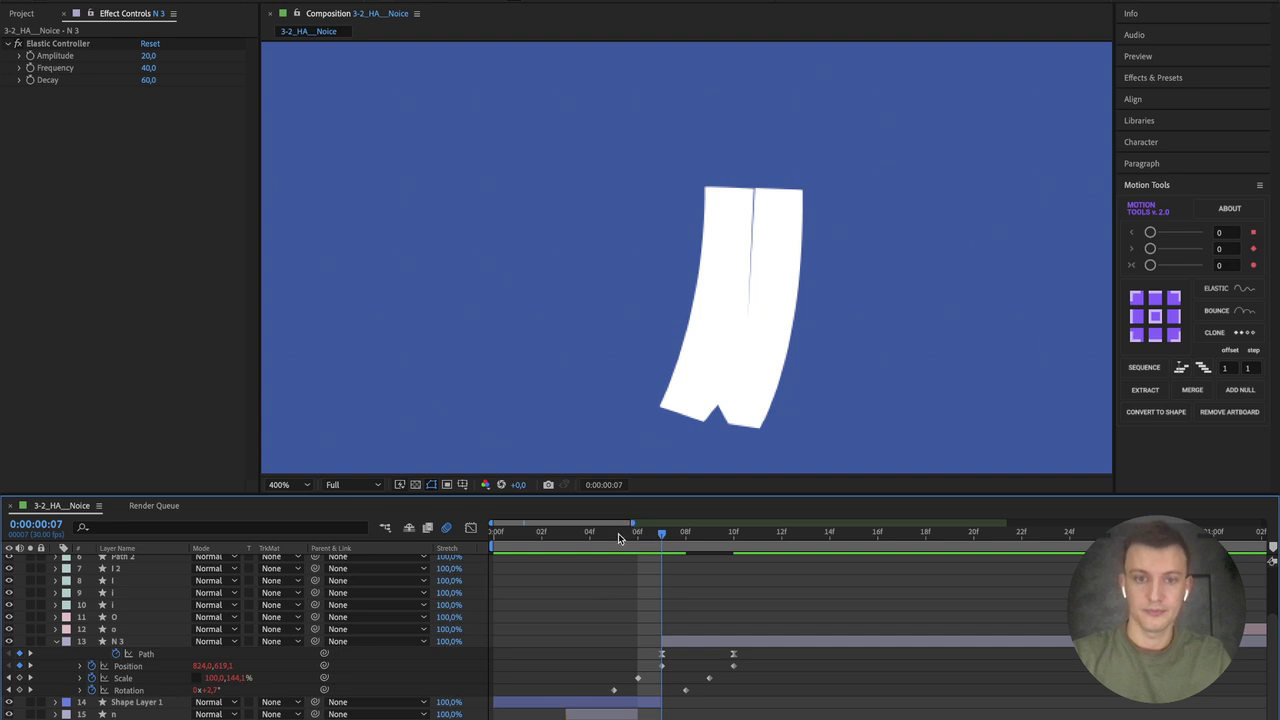
Step: Move N 3's last Position keyframe to 0:00:00:09 and review the faster rise
{"action": "left_click_drag", "start_coordinate": [618, 538], "coordinate": [679, 538]}
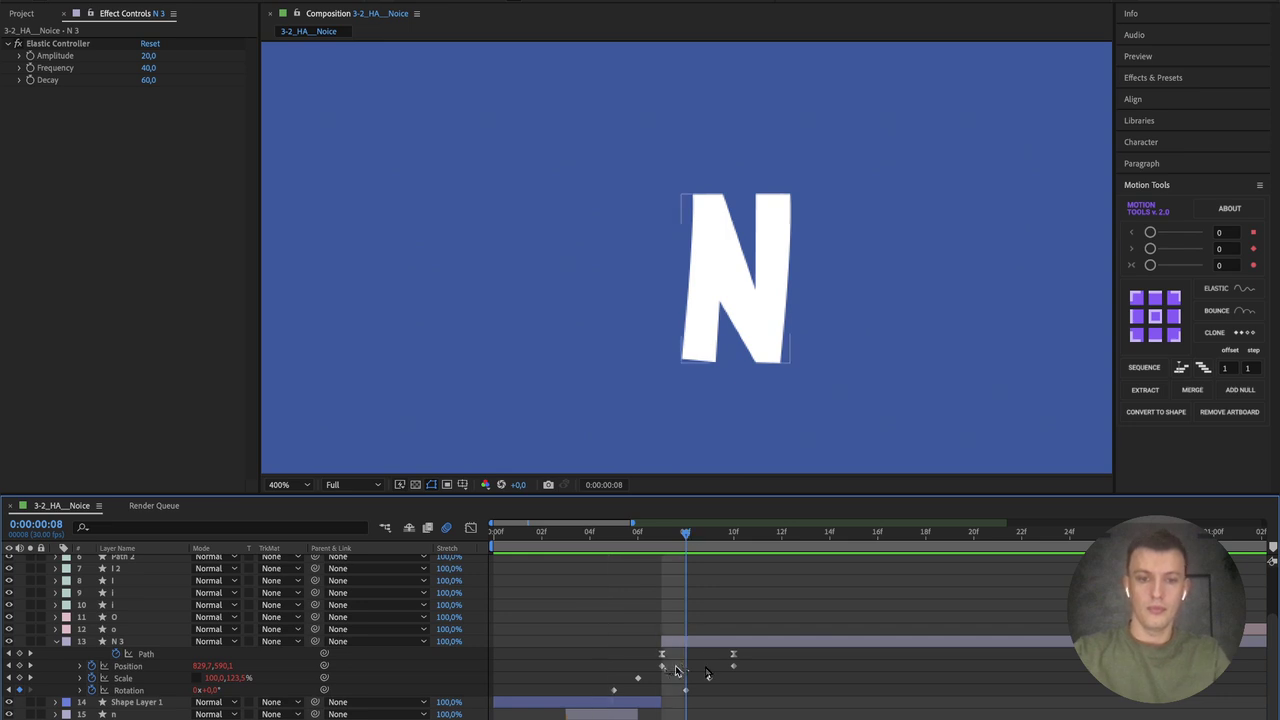
{"action": "left_click_drag", "start_coordinate": [735, 668], "coordinate": [709, 672]}
{"action": "key", "text": "space"}
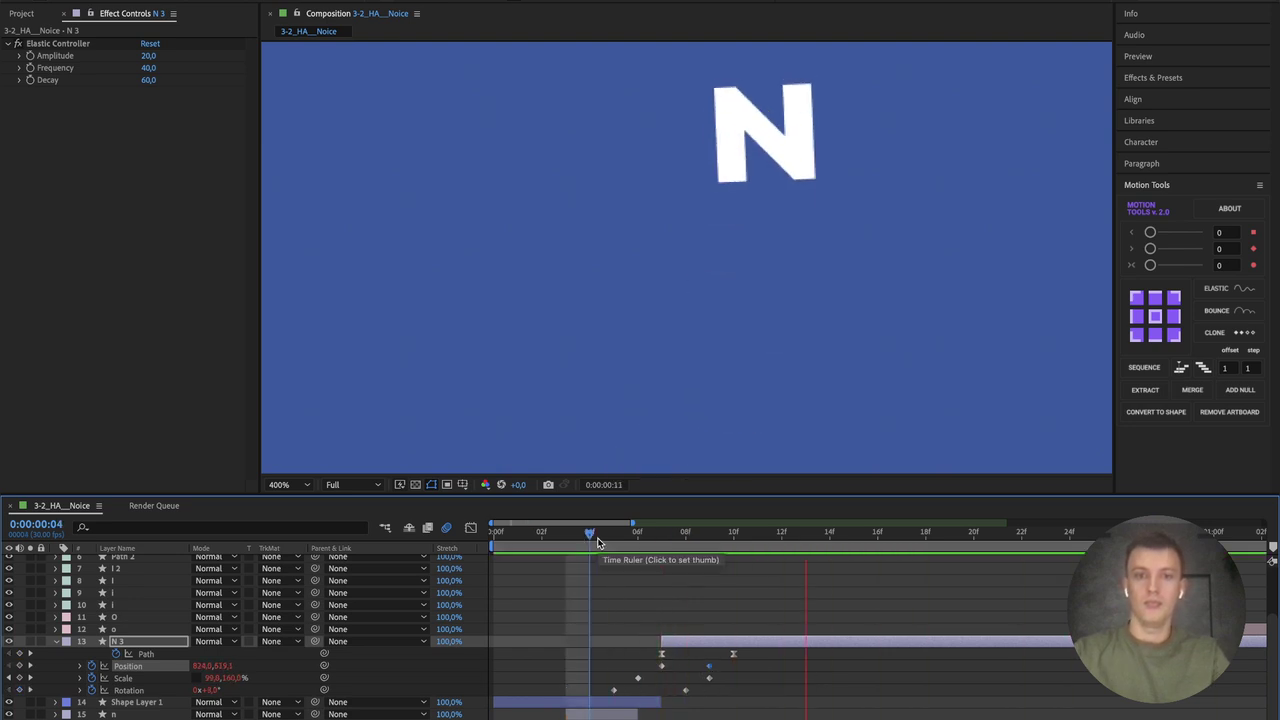
{"action": "left_click", "coordinate": [632, 537]}
{"action": "left_click_drag", "start_coordinate": [632, 540], "coordinate": [708, 562]}
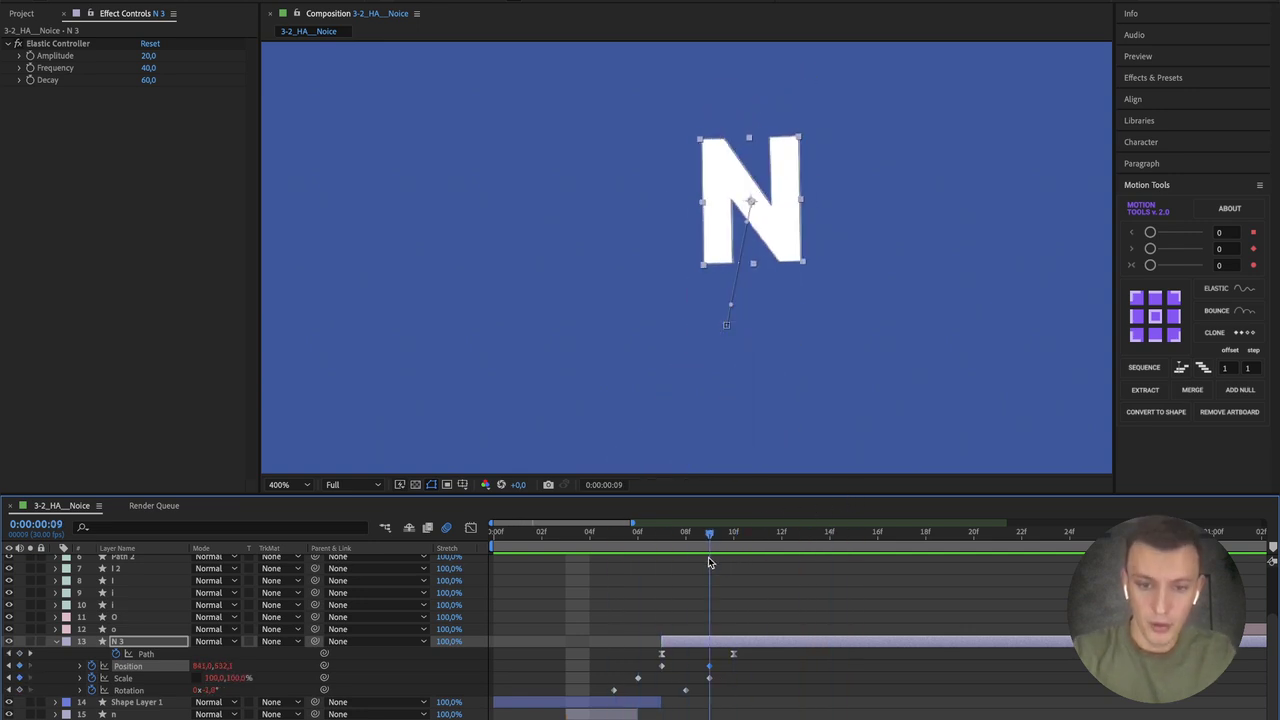
Step: Move N 3's first Rotation keyframe to 0:00:00:07 and preview the stronger swing
{"action": "left_click", "coordinate": [151, 692]}
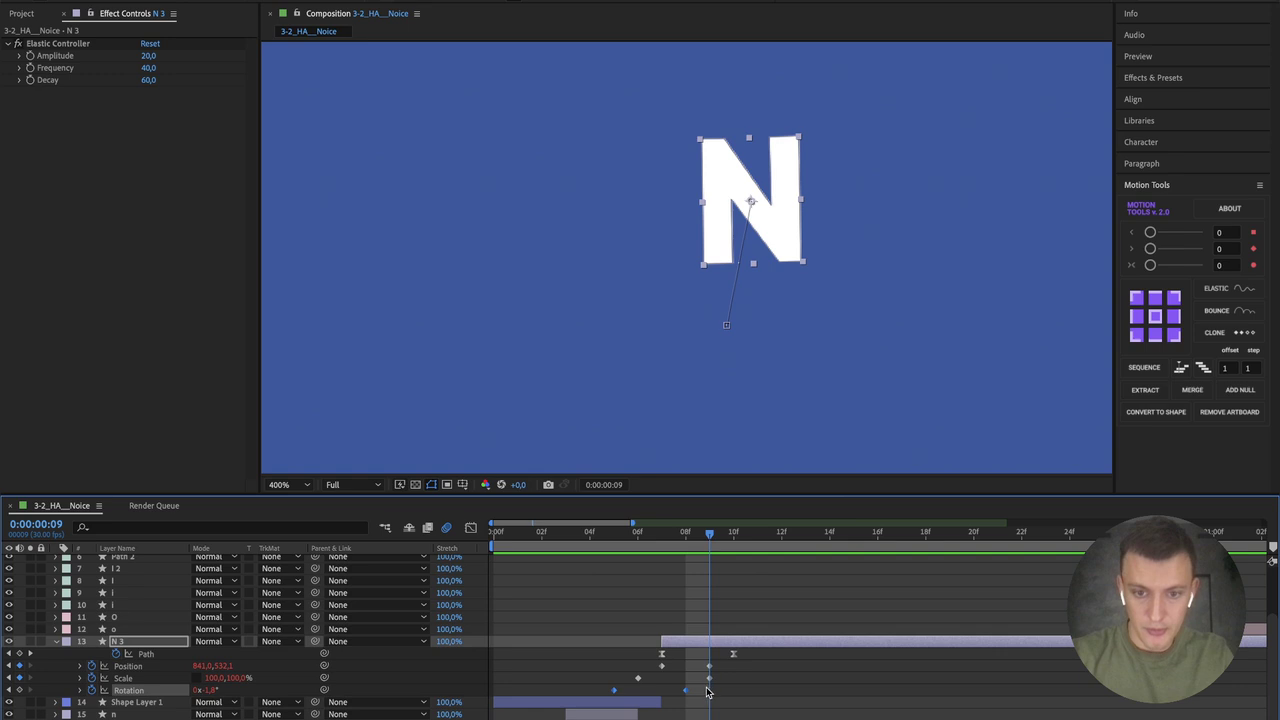
{"action": "left_click_drag", "start_coordinate": [612, 691], "coordinate": [652, 695]}
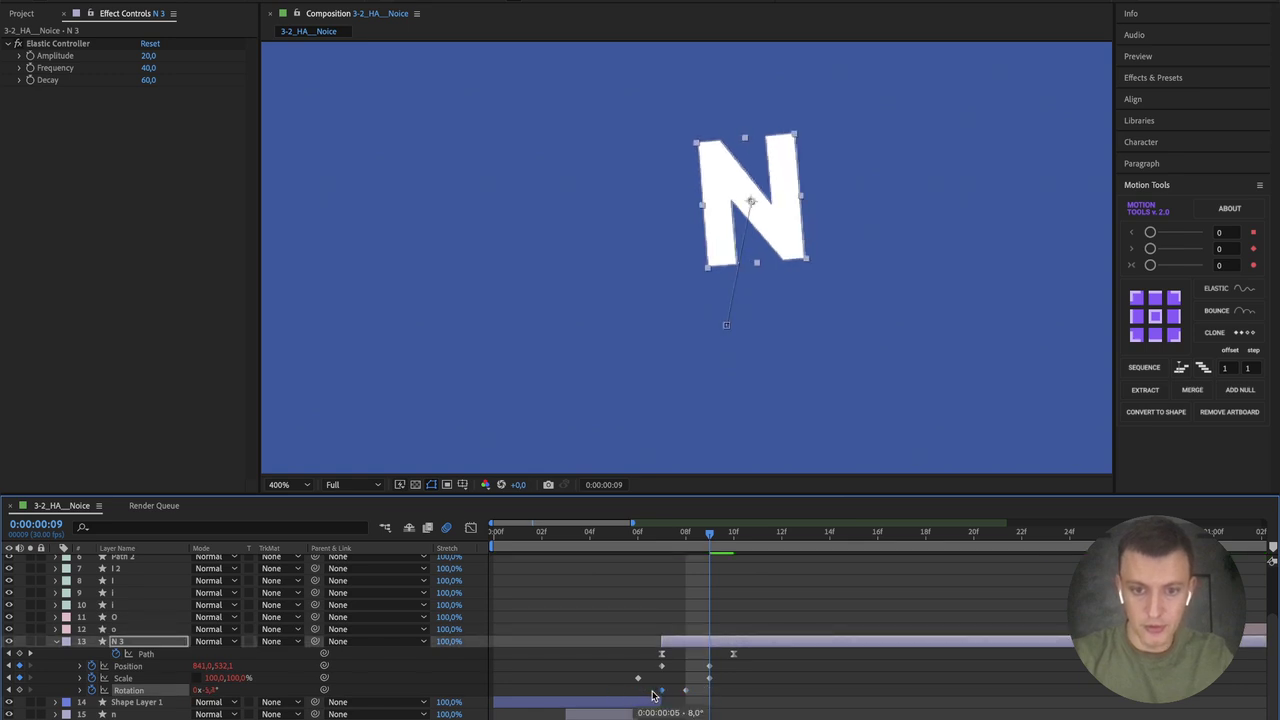
{"action": "left_click", "coordinate": [660, 538]}
{"action": "key", "text": "space"}
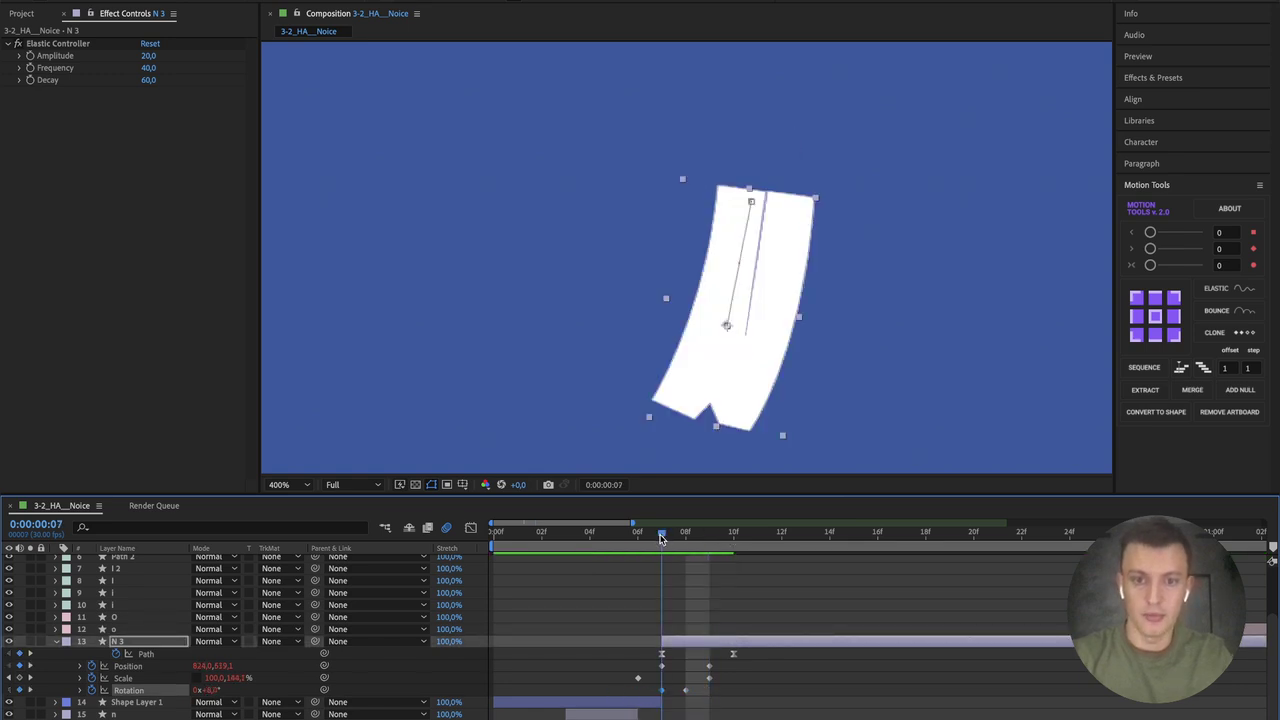
{"action": "key", "text": "space"}
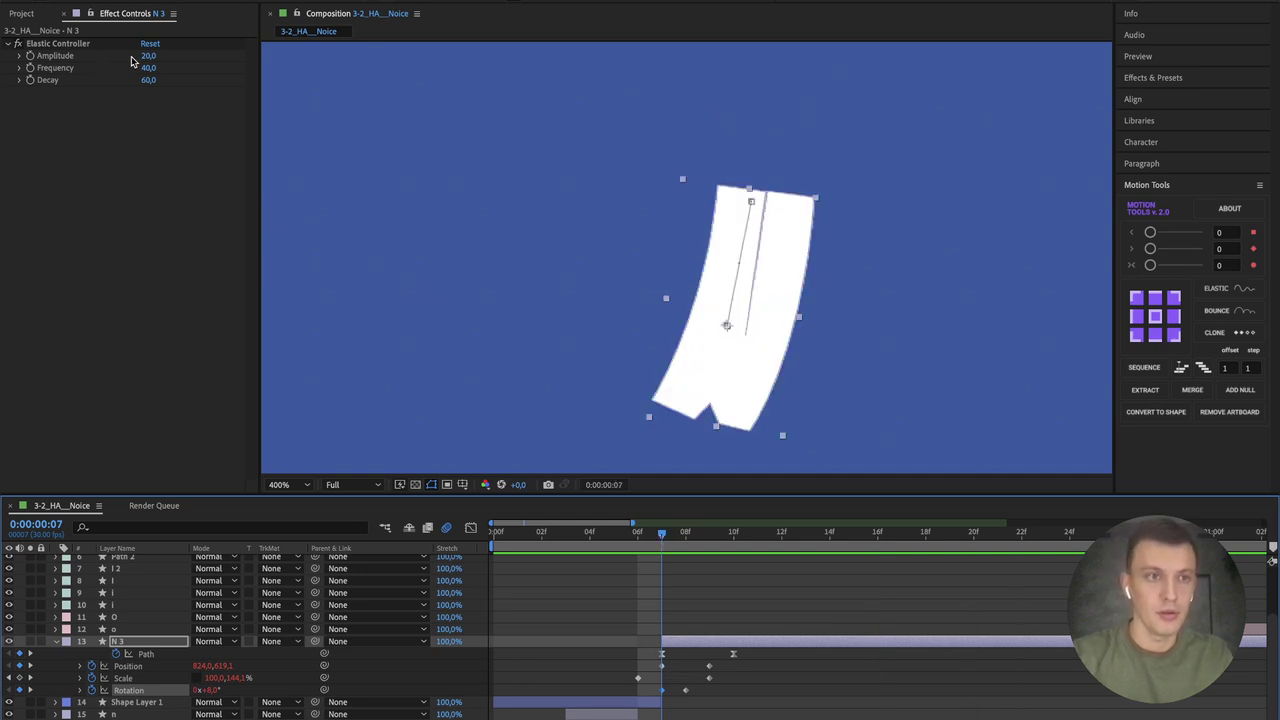
Step: Set N 3's Elastic Controller amplitude to 40 and decay to 20, checking the bounce at 0:00:00:09
{"action": "mouse_move", "coordinate": [148, 56]}
{"action": "left_mouse_down"}
{"action": "mouse_move", "coordinate": [233, 54]}
{"action": "mouse_move", "coordinate": [171, 56]}
{"action": "left_mouse_up"}
{"action": "key", "text": "space"}
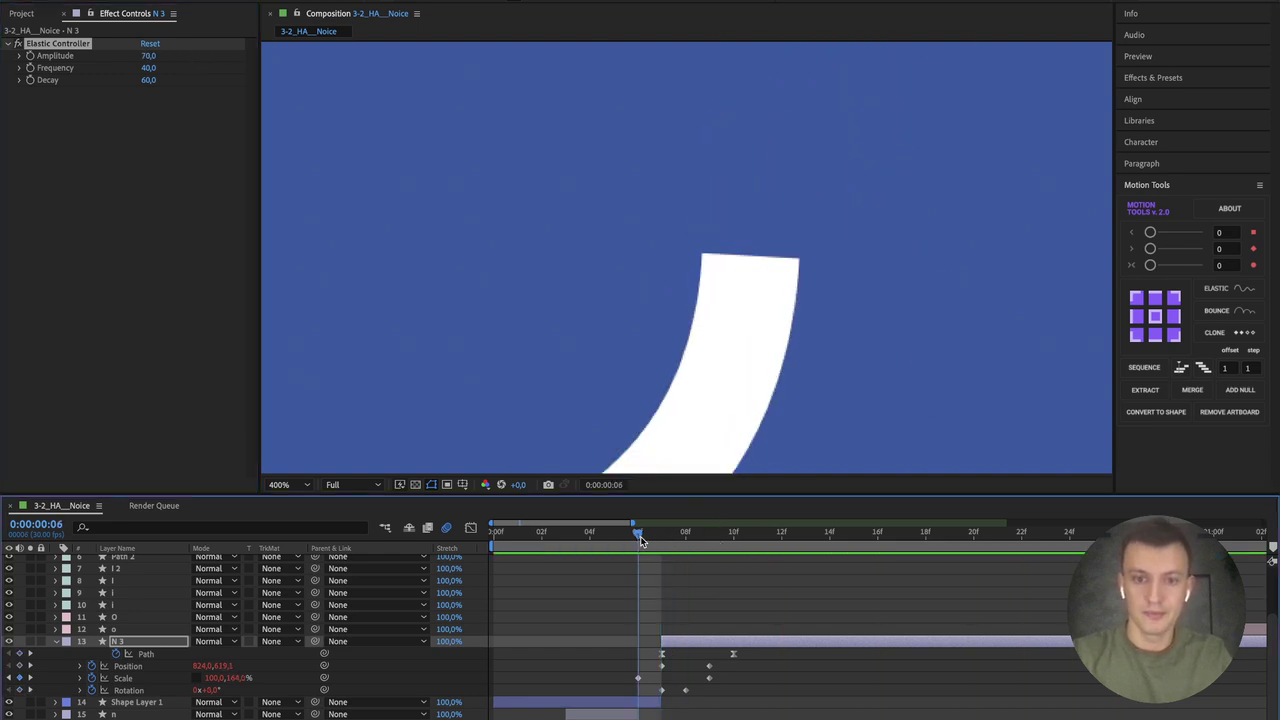
{"action": "mouse_move", "coordinate": [708, 536]}
{"action": "left_mouse_down"}
{"action": "mouse_move", "coordinate": [686, 536]}
{"action": "mouse_move", "coordinate": [780, 536]}
{"action": "mouse_move", "coordinate": [710, 536]}
{"action": "left_mouse_up"}
{"action": "key", "text": "comma"}
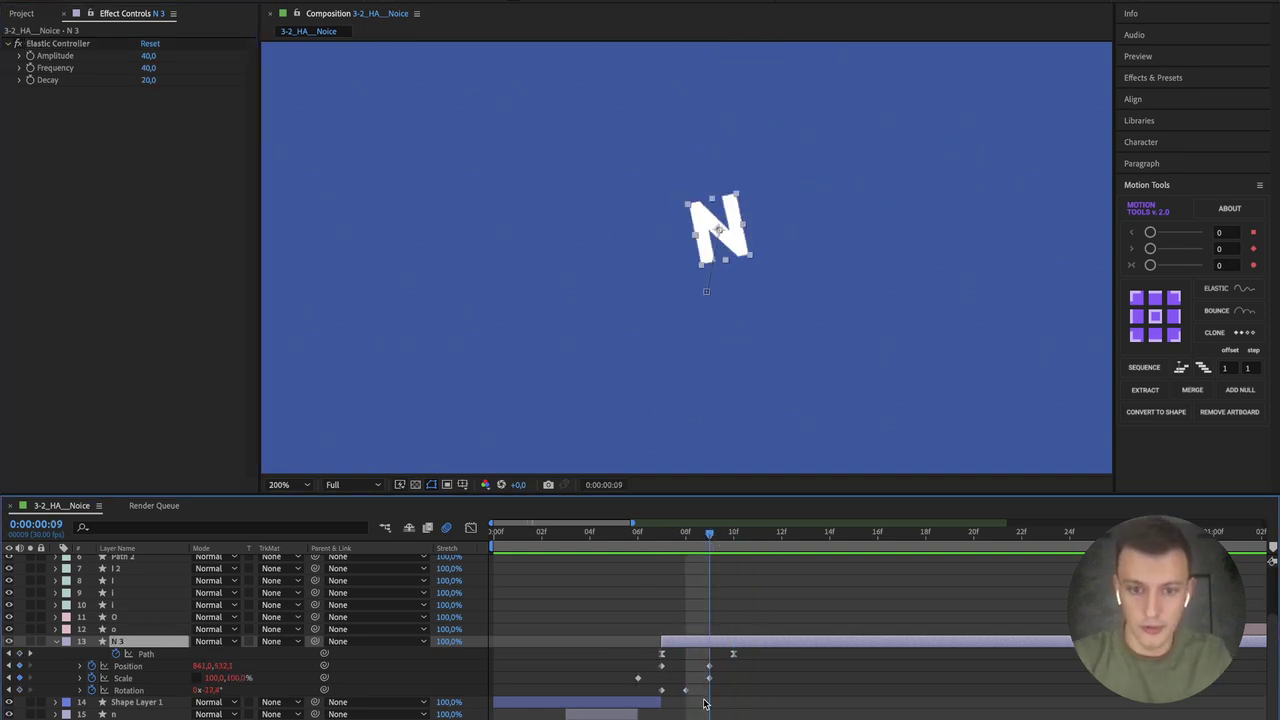
Step: Shift both Rotation keyframes of N 3 one frame earlier to 0:00:00:06 and 0:00:00:07, and play back the result
{"action": "left_click", "coordinate": [686, 690]}
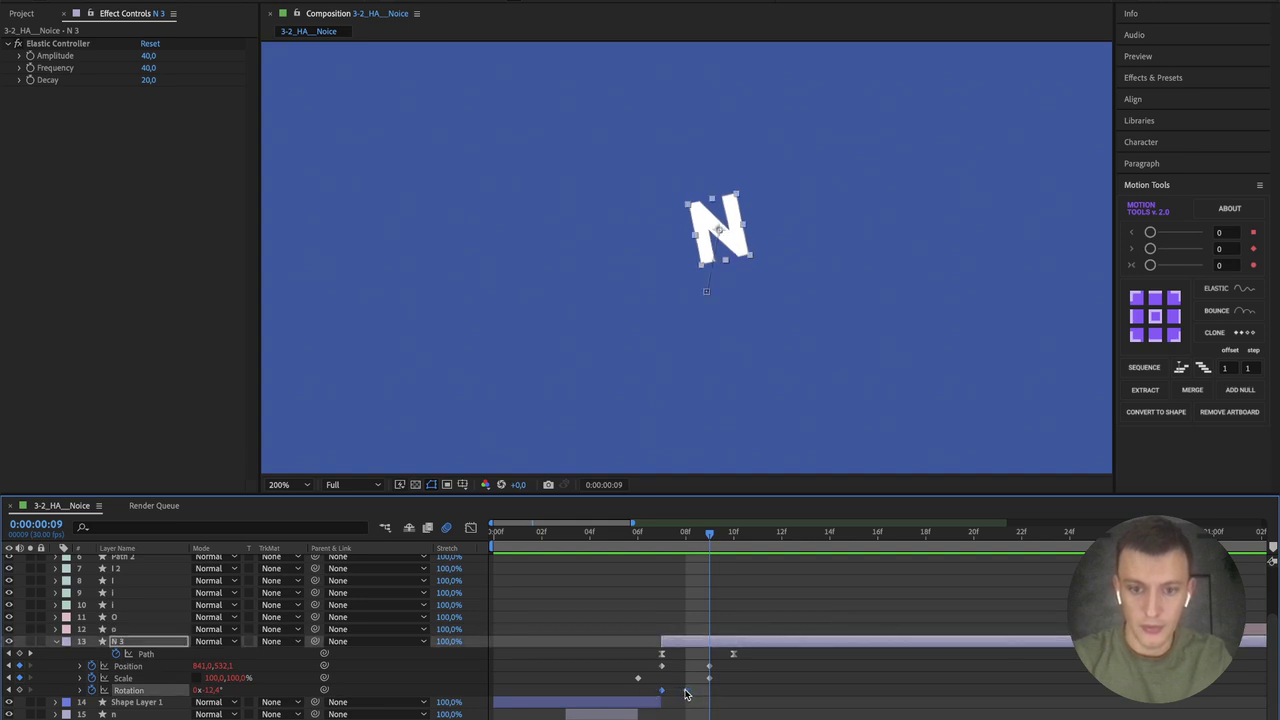
{"action": "left_click_drag", "start_coordinate": [686, 692], "coordinate": [667, 692]}
{"action": "left_click", "coordinate": [657, 531]}
{"action": "key", "text": "space"}
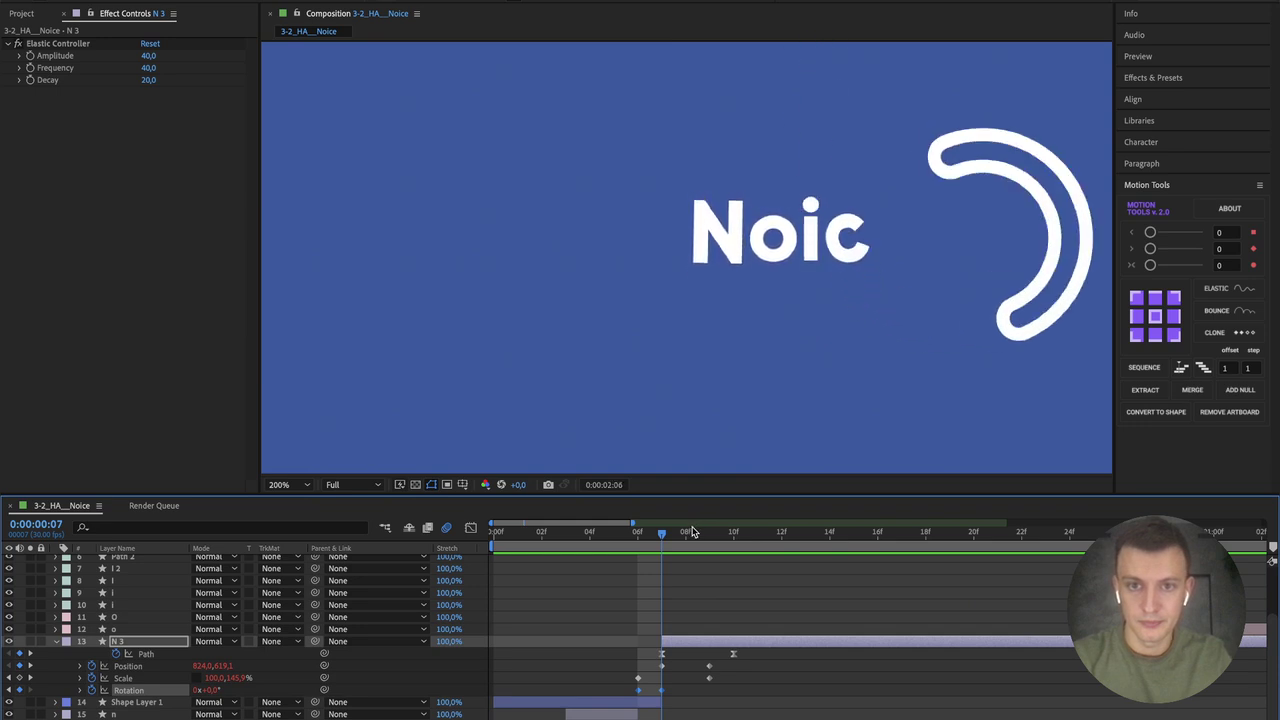
{"action": "left_click", "coordinate": [686, 531]}
{"action": "left_click", "coordinate": [686, 532]}
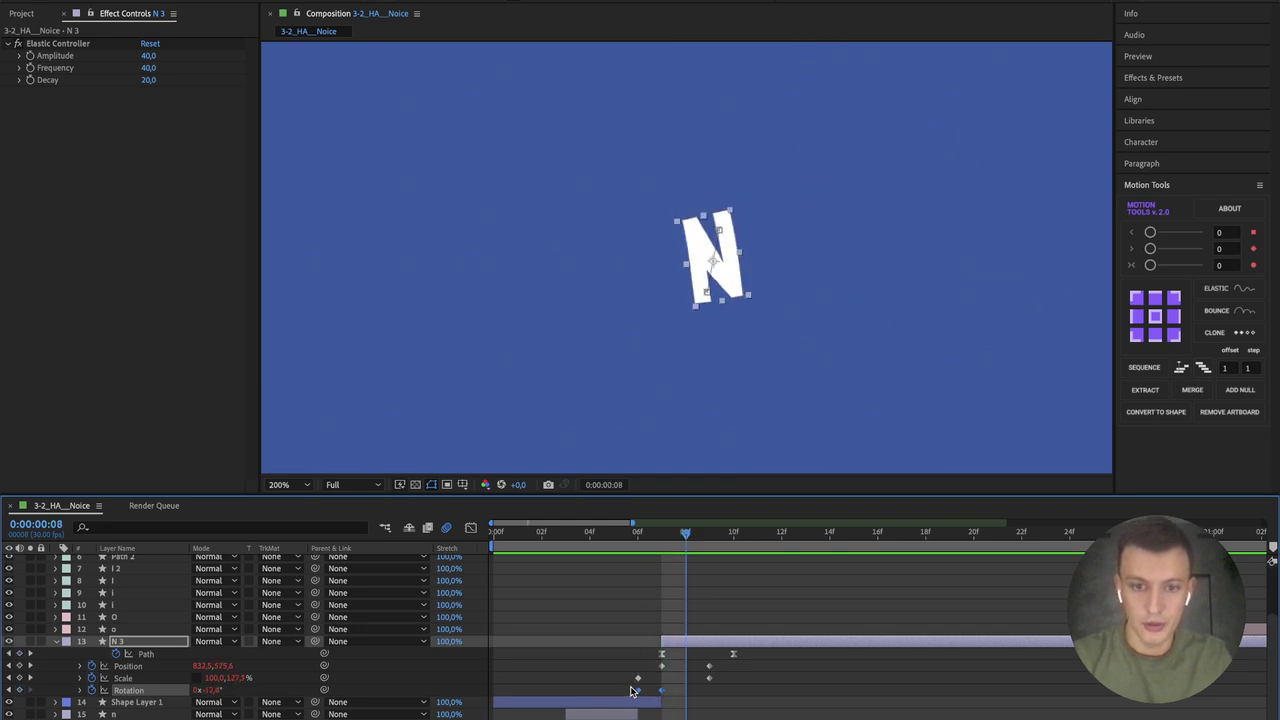
Step: Try N 3's last Position keyframe at 0:00:00:08, play back the rise and check the frames around it
{"action": "left_click", "coordinate": [712, 695]}
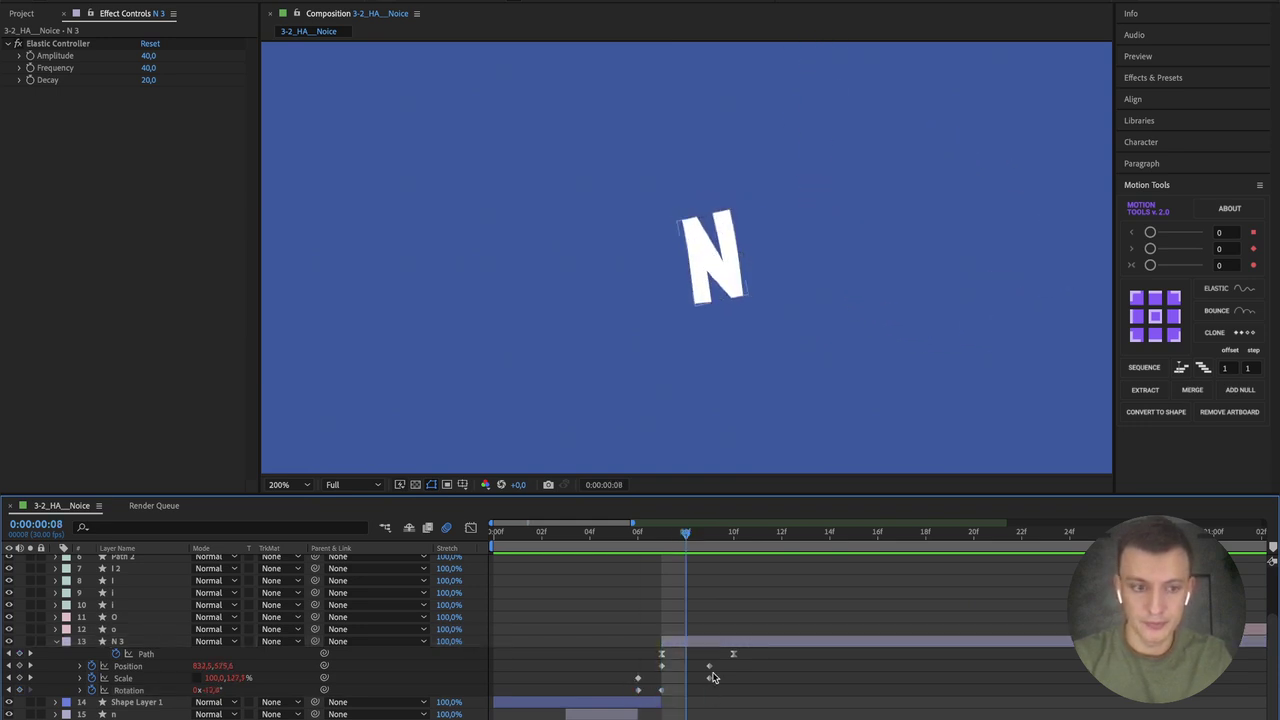
{"action": "left_click", "coordinate": [710, 667]}
{"action": "left_click", "coordinate": [711, 674]}
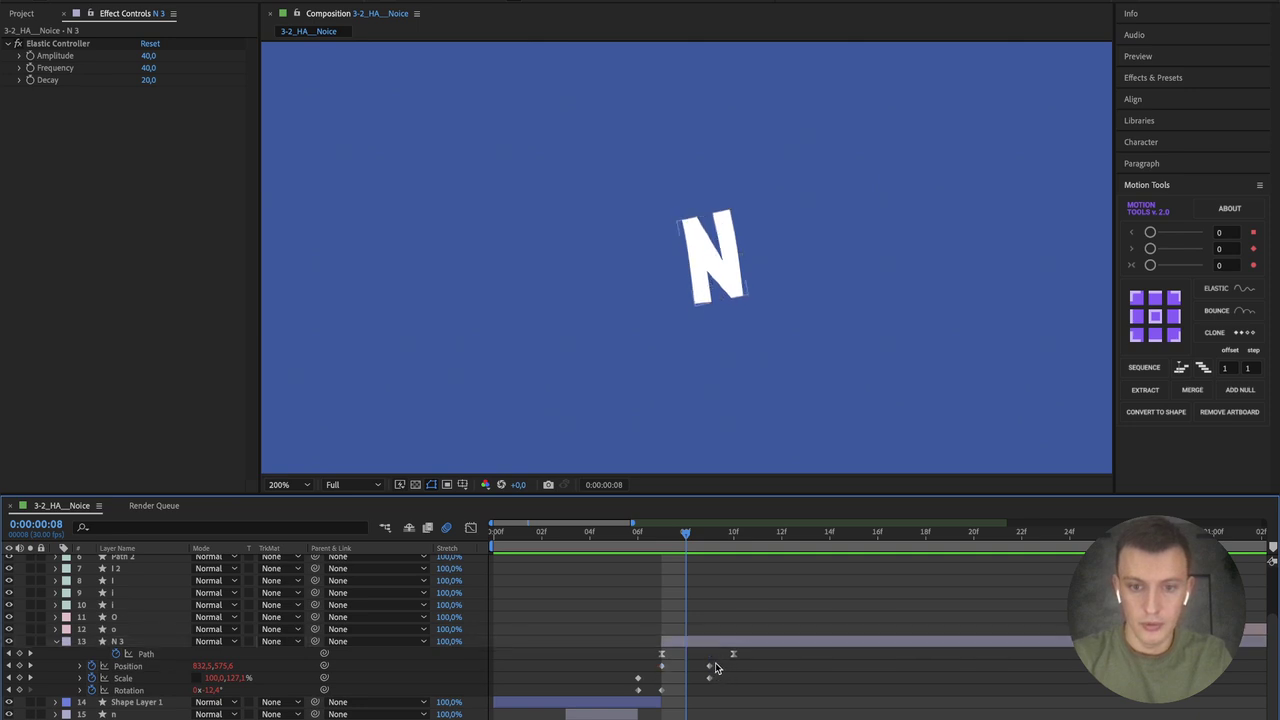
{"action": "left_click", "coordinate": [711, 667]}
{"action": "left_click_drag", "start_coordinate": [710, 667], "coordinate": [696, 670]}
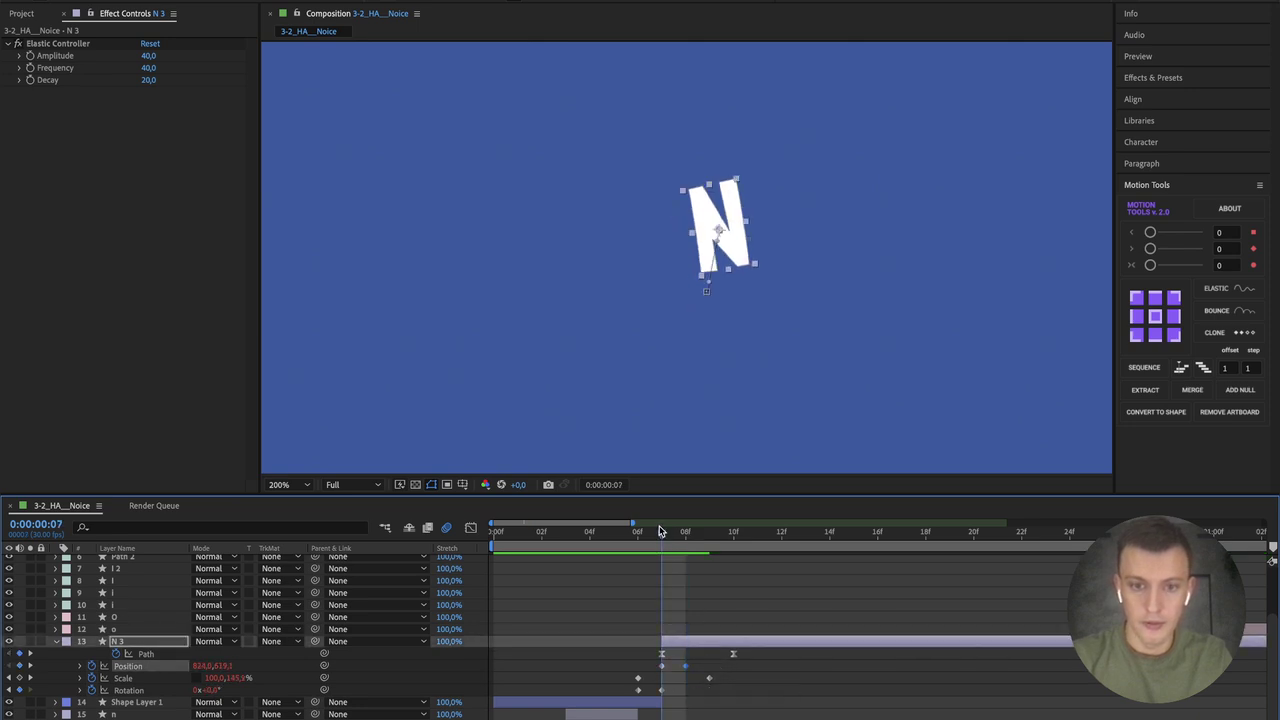
{"action": "key", "text": "space"}
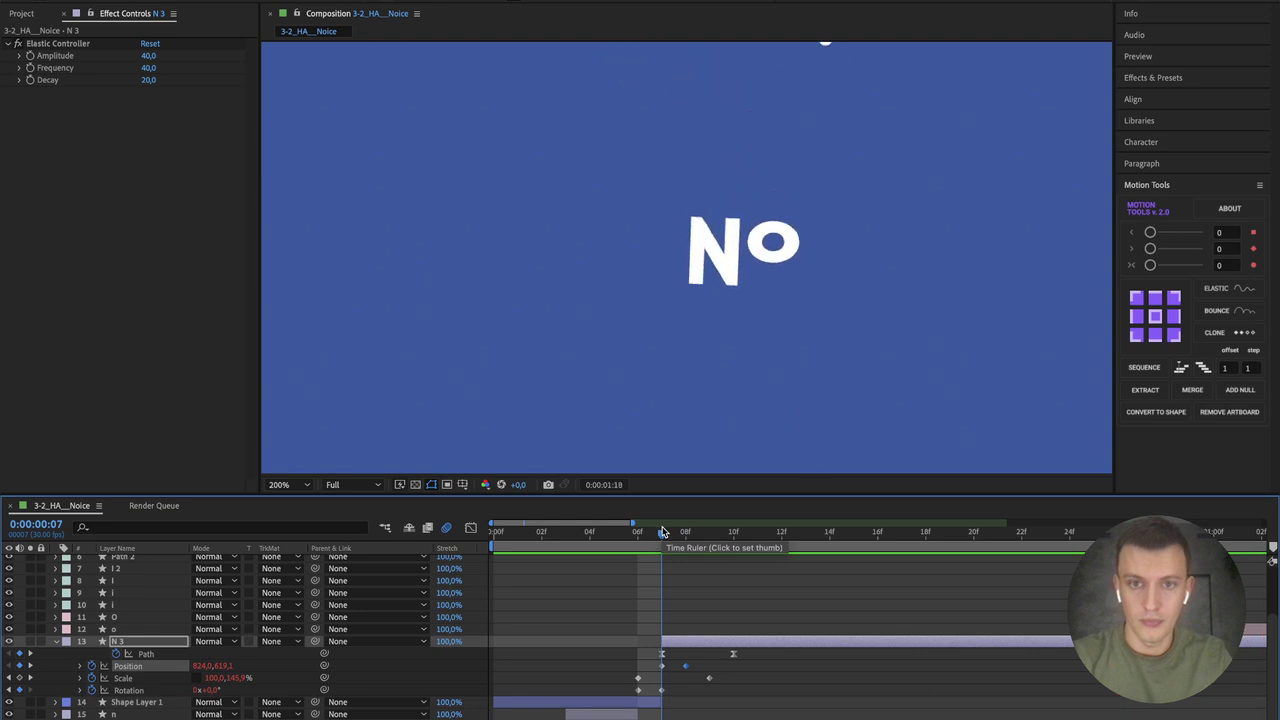
{"action": "left_click_drag", "start_coordinate": [662, 532], "coordinate": [686, 571]}
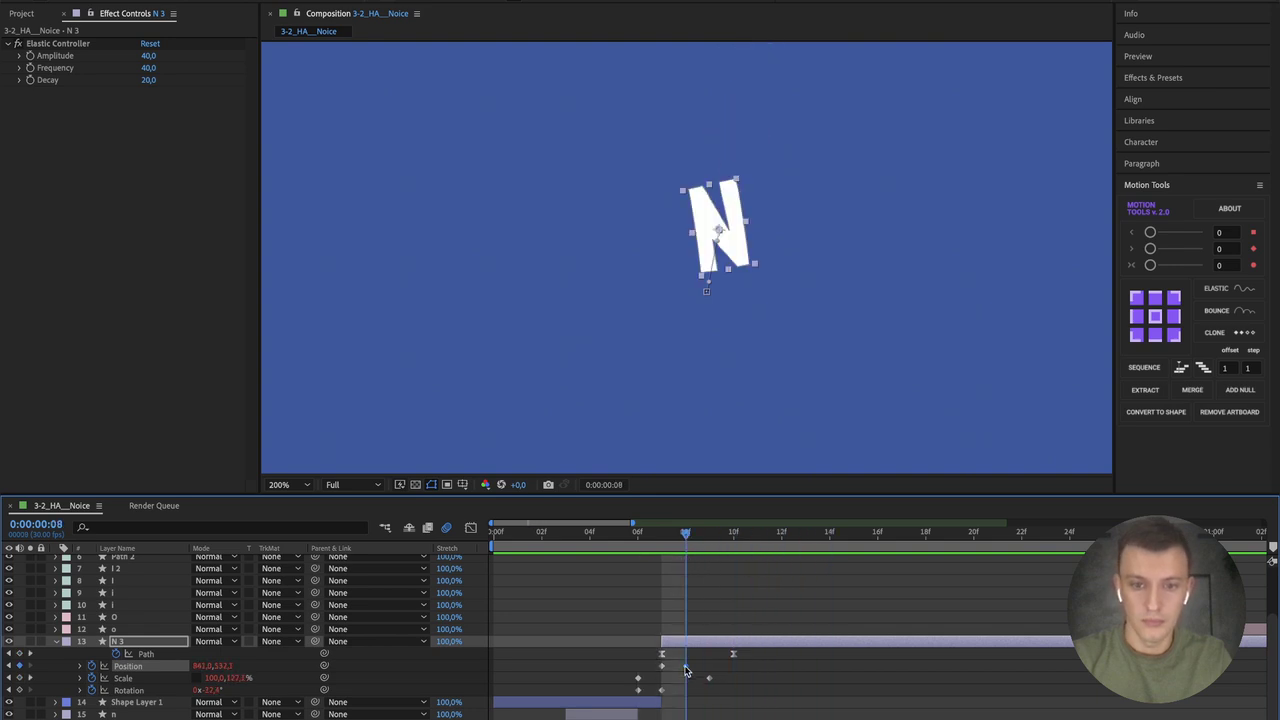
Step: Move N 3's last Position keyframe to 0:00:00:10 and play back the slower rise together with the Scale keyframes
{"action": "left_click_drag", "start_coordinate": [686, 667], "coordinate": [733, 667]}
{"action": "key", "text": "space"}
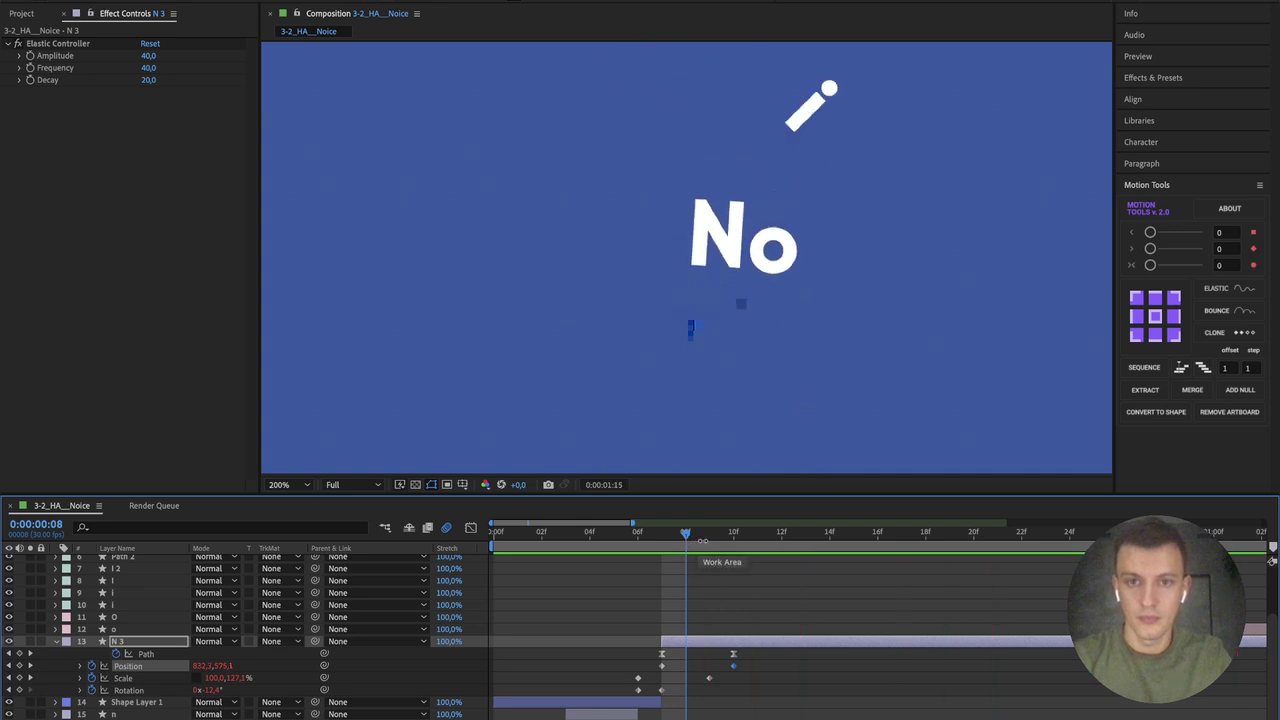
{"action": "left_click_drag", "start_coordinate": [684, 522], "coordinate": [706, 567]}
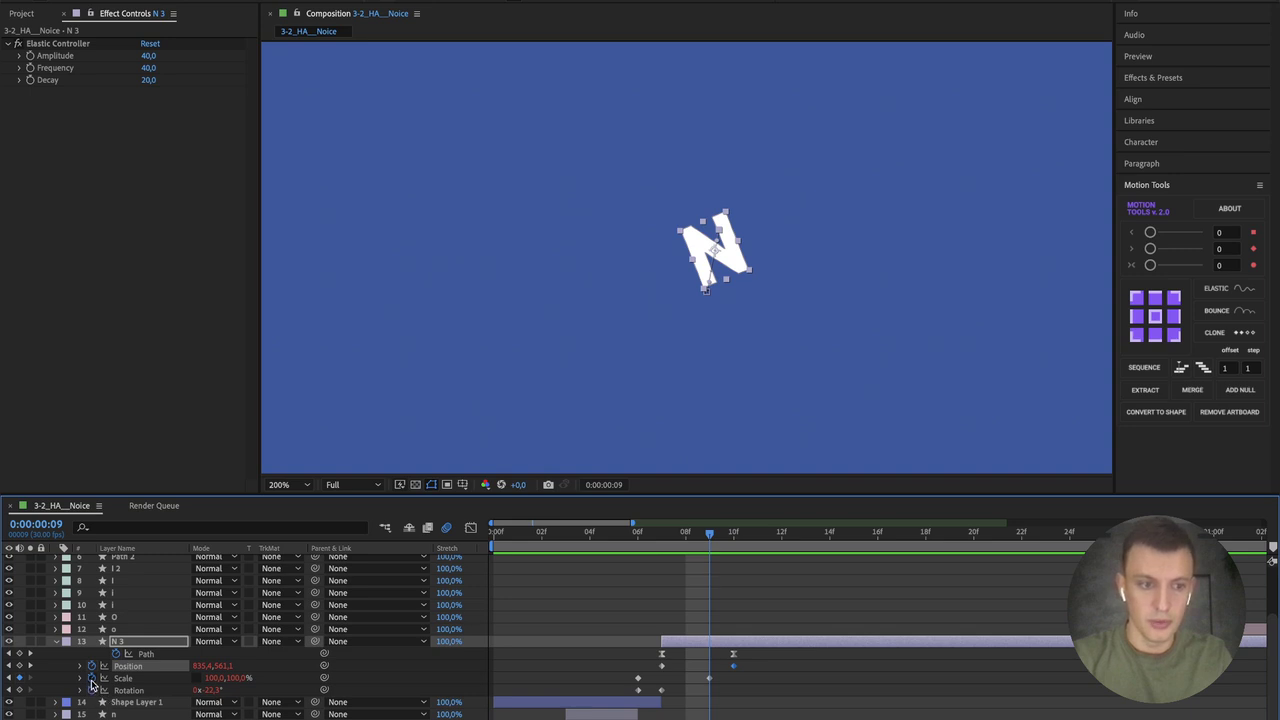
{"action": "left_click", "coordinate": [124, 678]}
{"action": "key", "text": "space"}
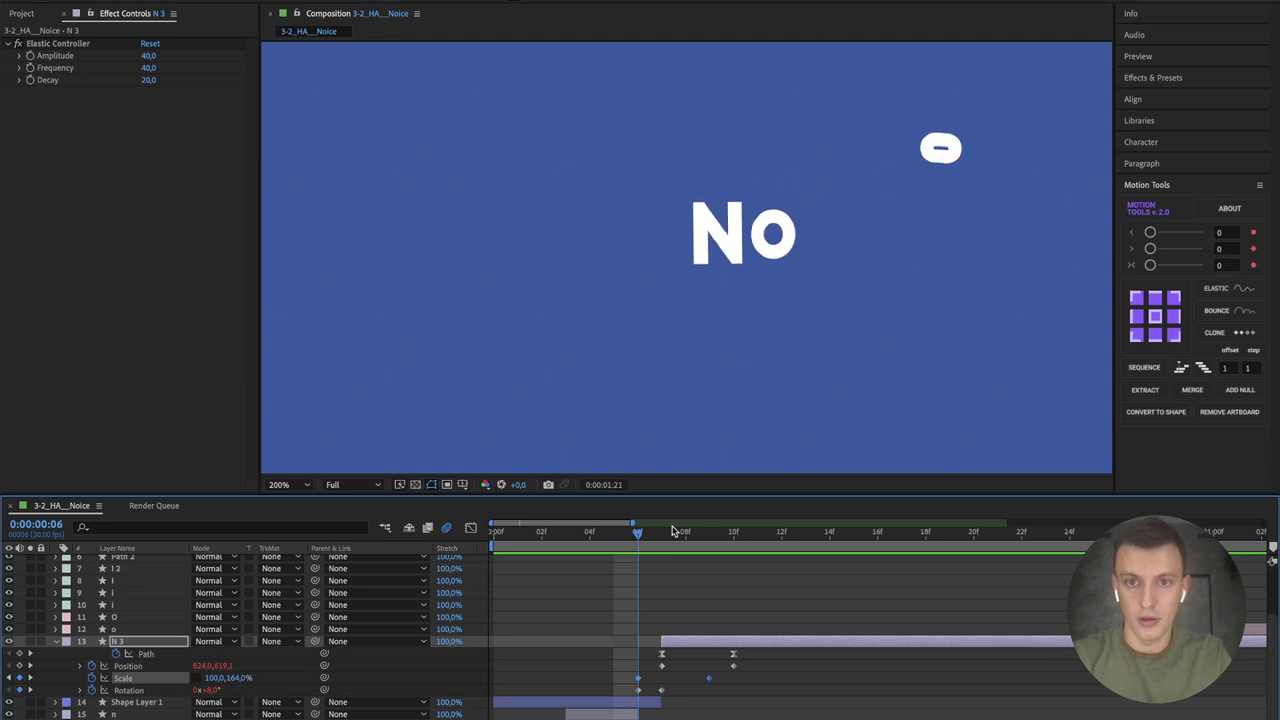
{"action": "key", "text": "space"}
{"action": "key", "text": "space"}
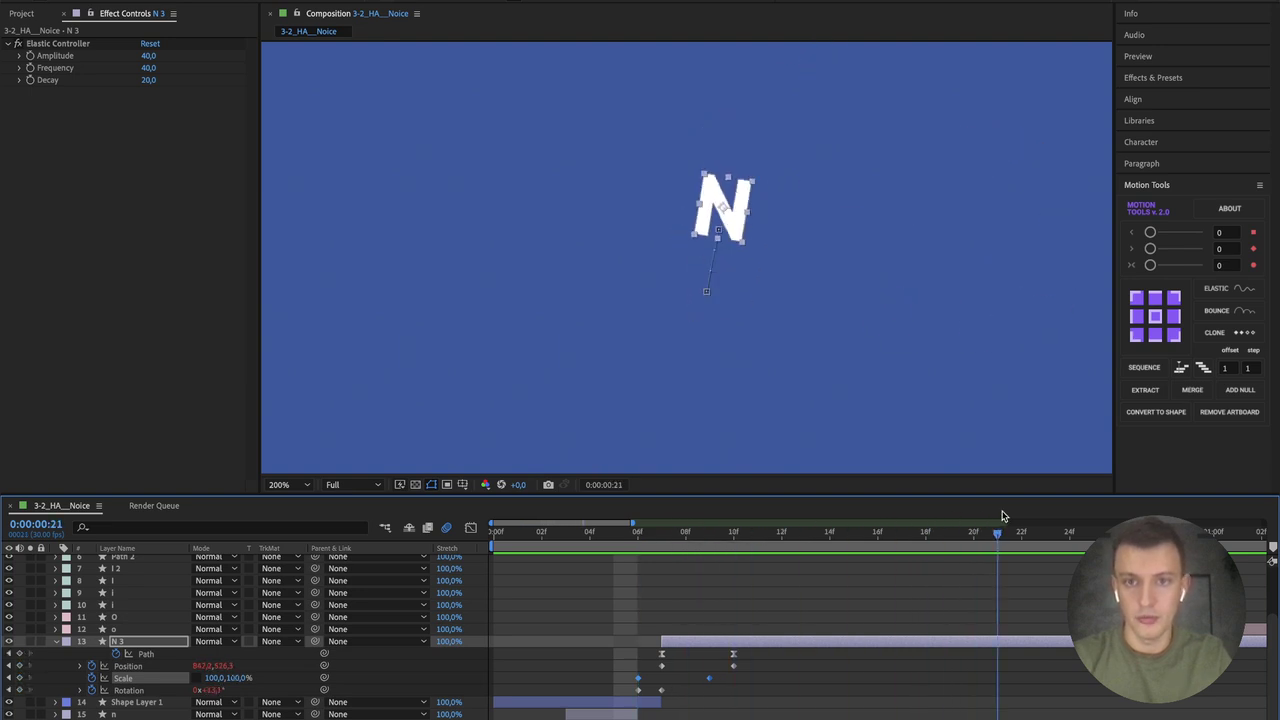
Step: Try N 3's last Rotation keyframe at 0:00:00:08, preview it, and undo the move
{"action": "left_click", "coordinate": [676, 527]}
{"action": "key", "text": "Page_Up"}
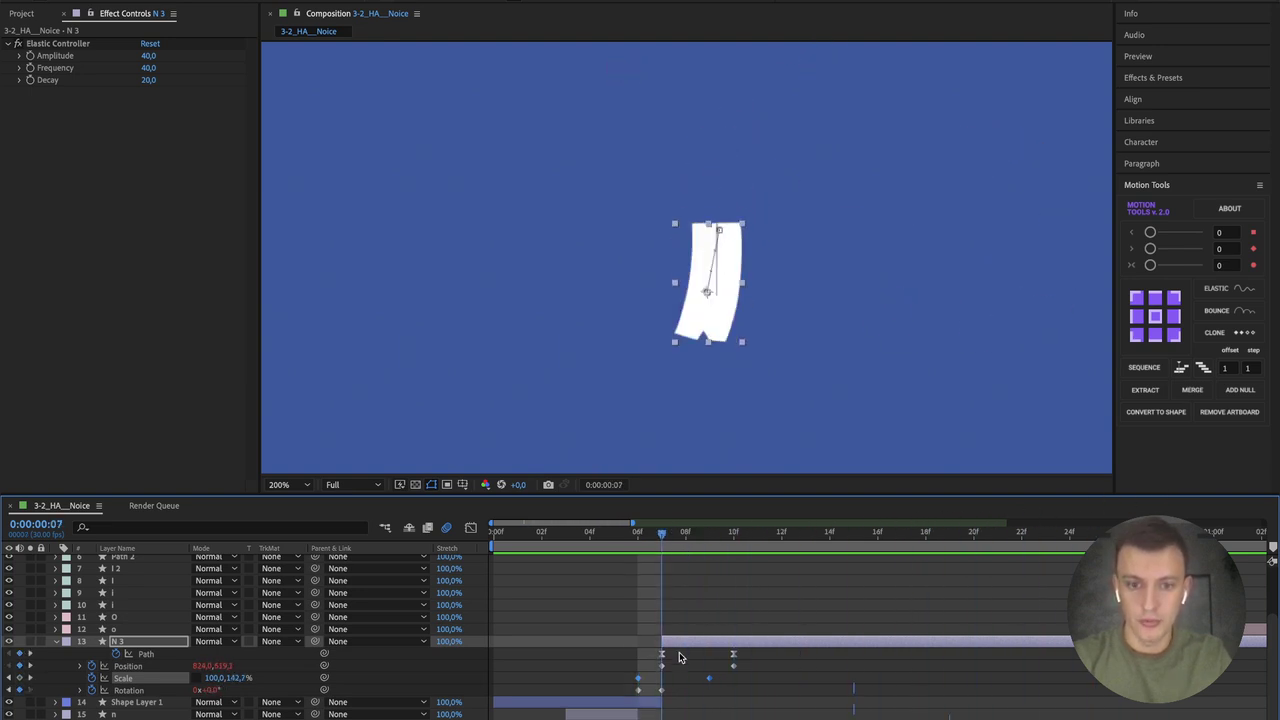
{"action": "left_click_drag", "start_coordinate": [660, 690], "coordinate": [683, 690]}
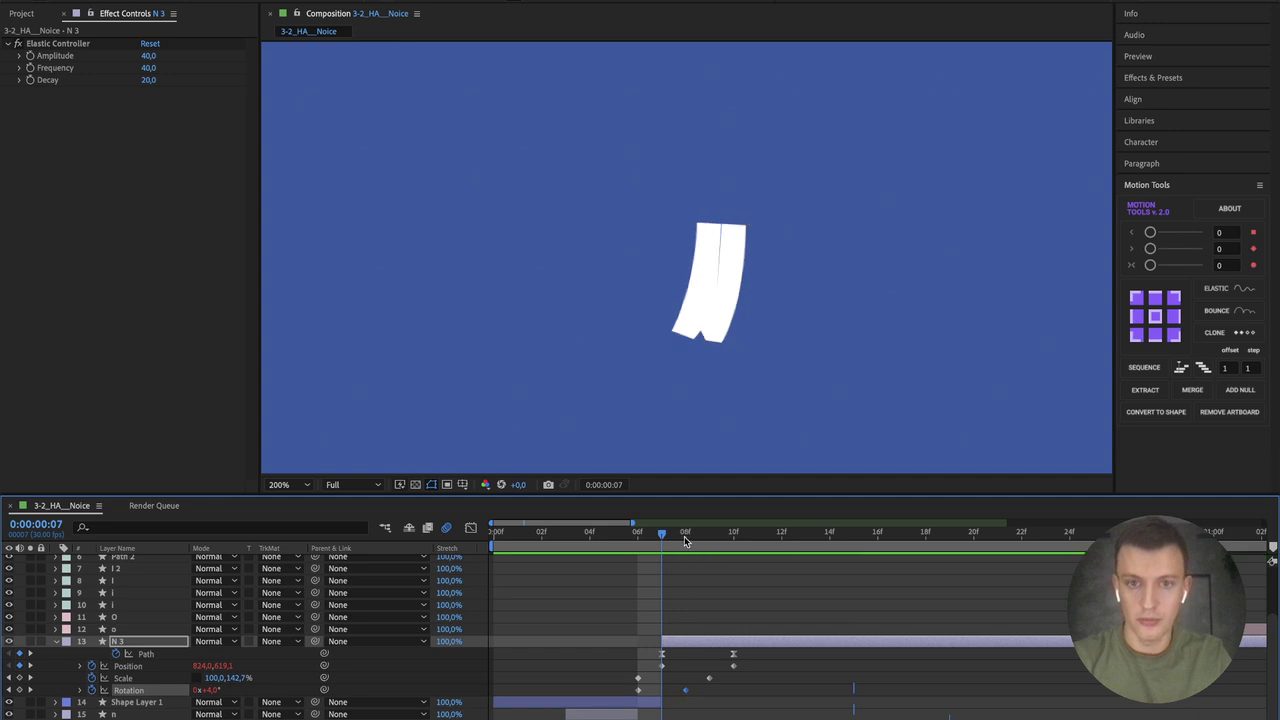
{"action": "key", "text": "space"}
{"action": "key", "text": "space"}
{"action": "key", "text": "ctrl+z"}
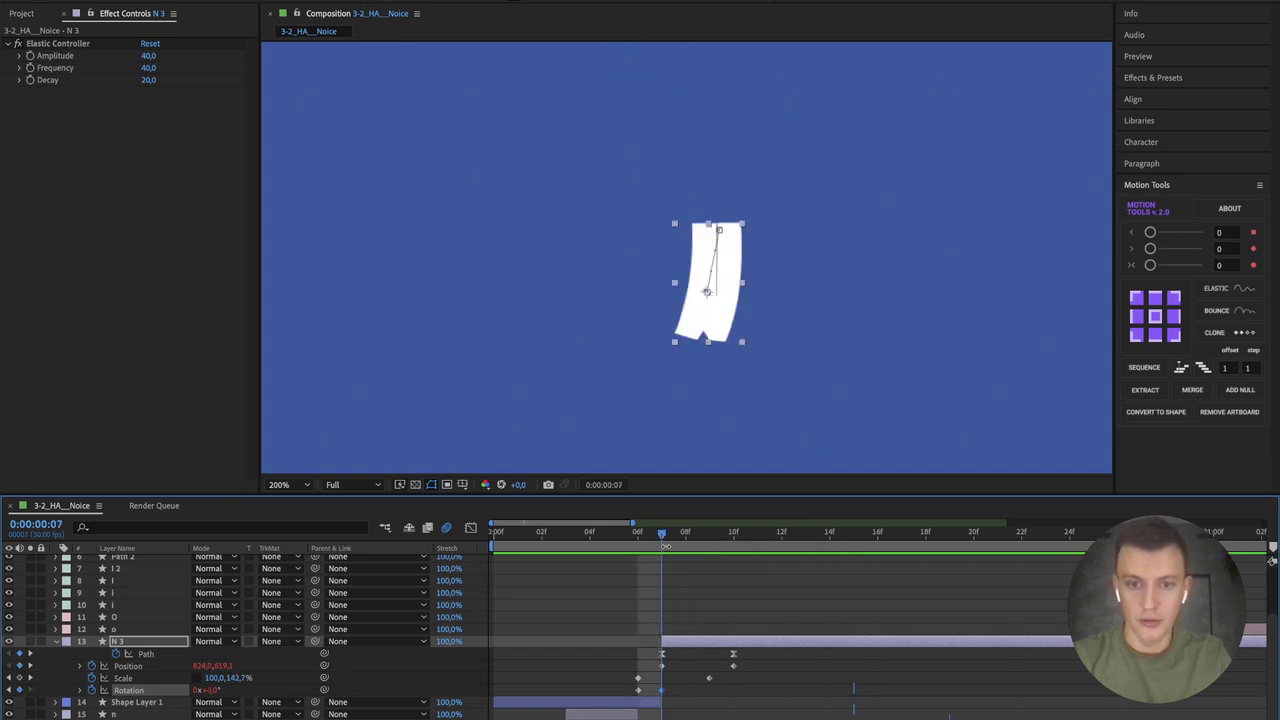
Step: Compare the stroke-to-N handover frames, nudge N 3's first Position keyframe at 0:00:00:07 to 834,0, 599,1, and play back the transition
{"action": "mouse_move", "coordinate": [652, 532]}
{"action": "left_mouse_down"}
{"action": "mouse_move", "coordinate": [634, 530]}
{"action": "mouse_move", "coordinate": [975, 520]}
{"action": "mouse_move", "coordinate": [590, 535]}
{"action": "mouse_move", "coordinate": [720, 533]}
{"action": "mouse_move", "coordinate": [638, 539]}
{"action": "mouse_move", "coordinate": [665, 535]}
{"action": "left_mouse_up"}
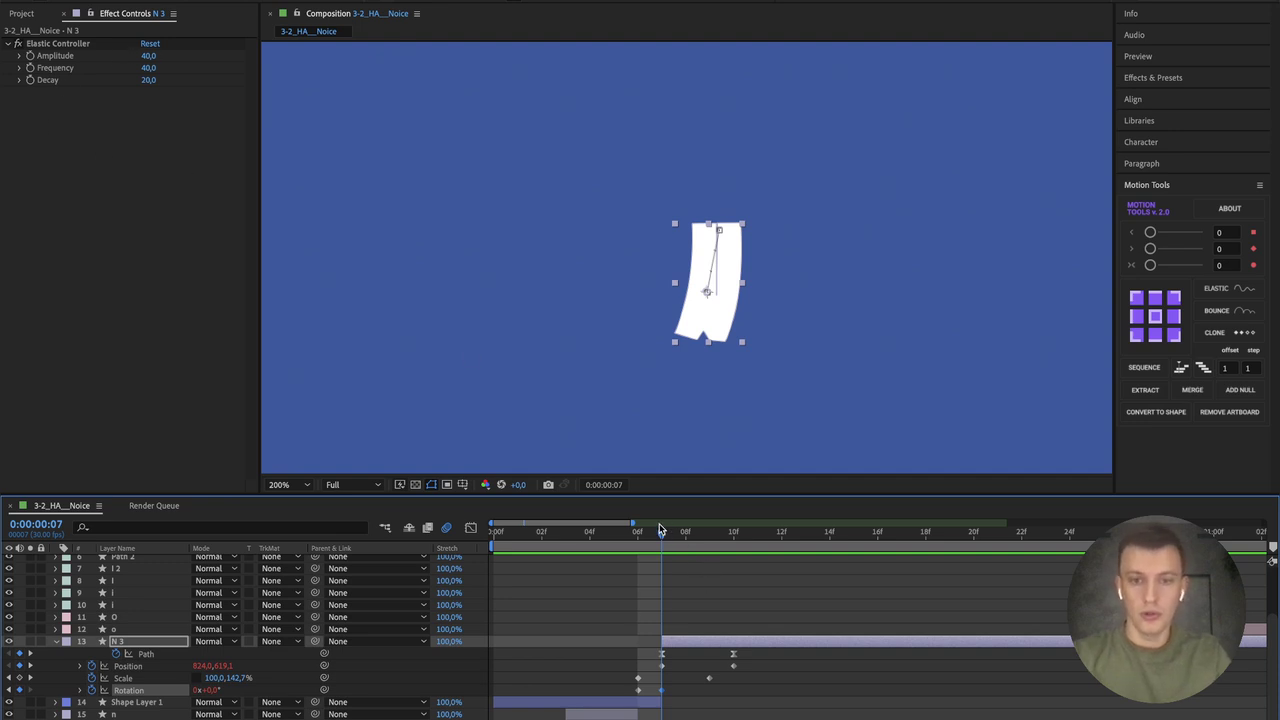
{"action": "mouse_move", "coordinate": [655, 535]}
{"action": "left_mouse_down"}
{"action": "mouse_move", "coordinate": [636, 533]}
{"action": "mouse_move", "coordinate": [690, 531]}
{"action": "mouse_move", "coordinate": [589, 533]}
{"action": "mouse_move", "coordinate": [782, 533]}
{"action": "mouse_move", "coordinate": [640, 528]}
{"action": "mouse_move", "coordinate": [671, 527]}
{"action": "left_mouse_up"}
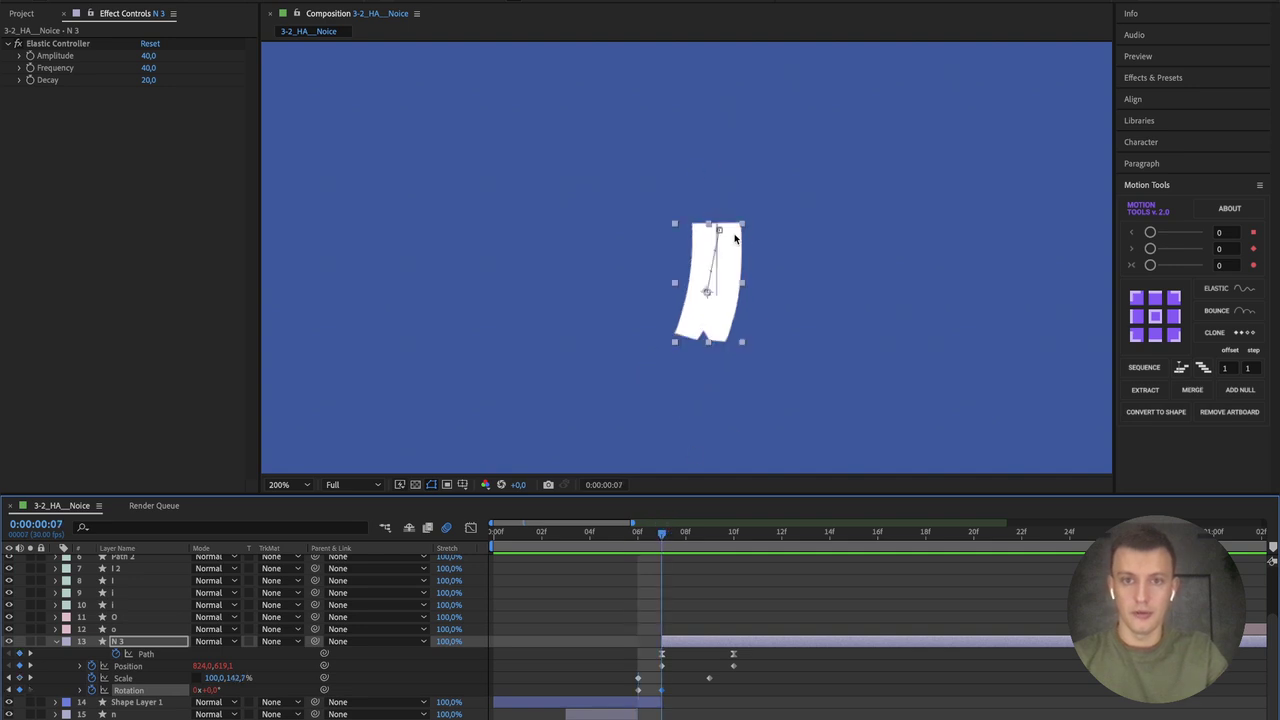
{"action": "left_click", "coordinate": [666, 670]}
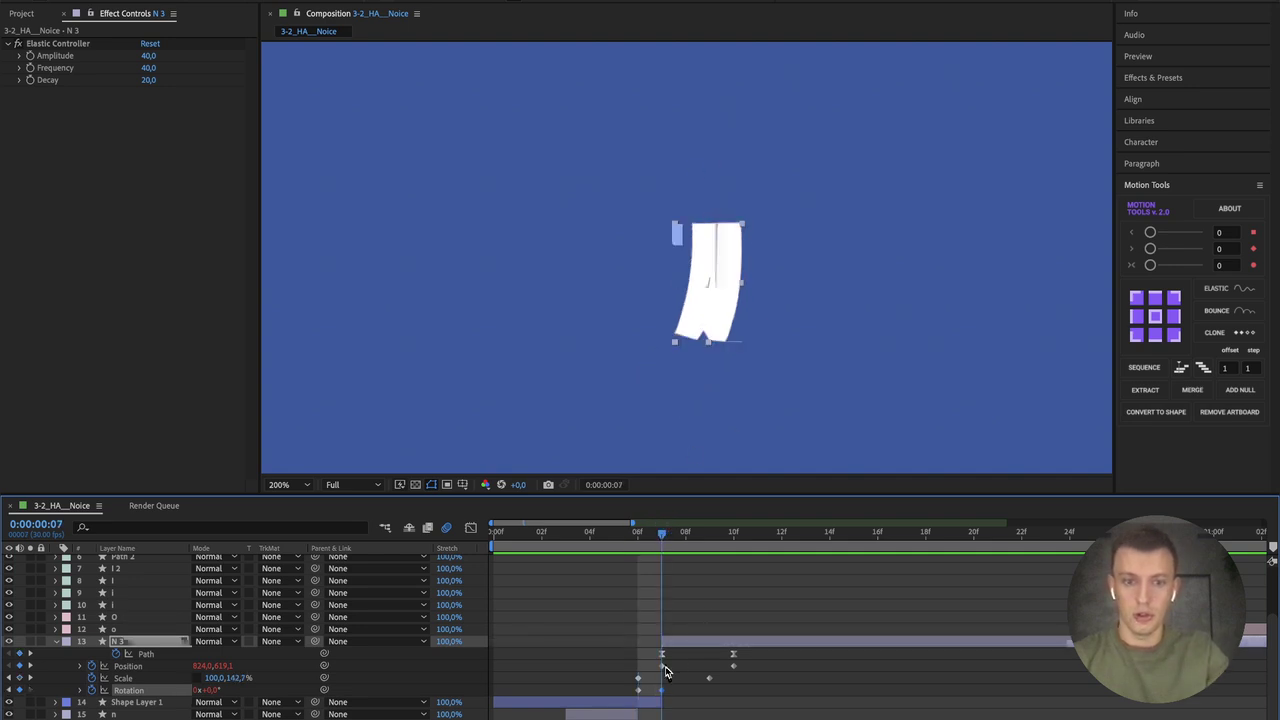
{"action": "left_click", "coordinate": [661, 666]}
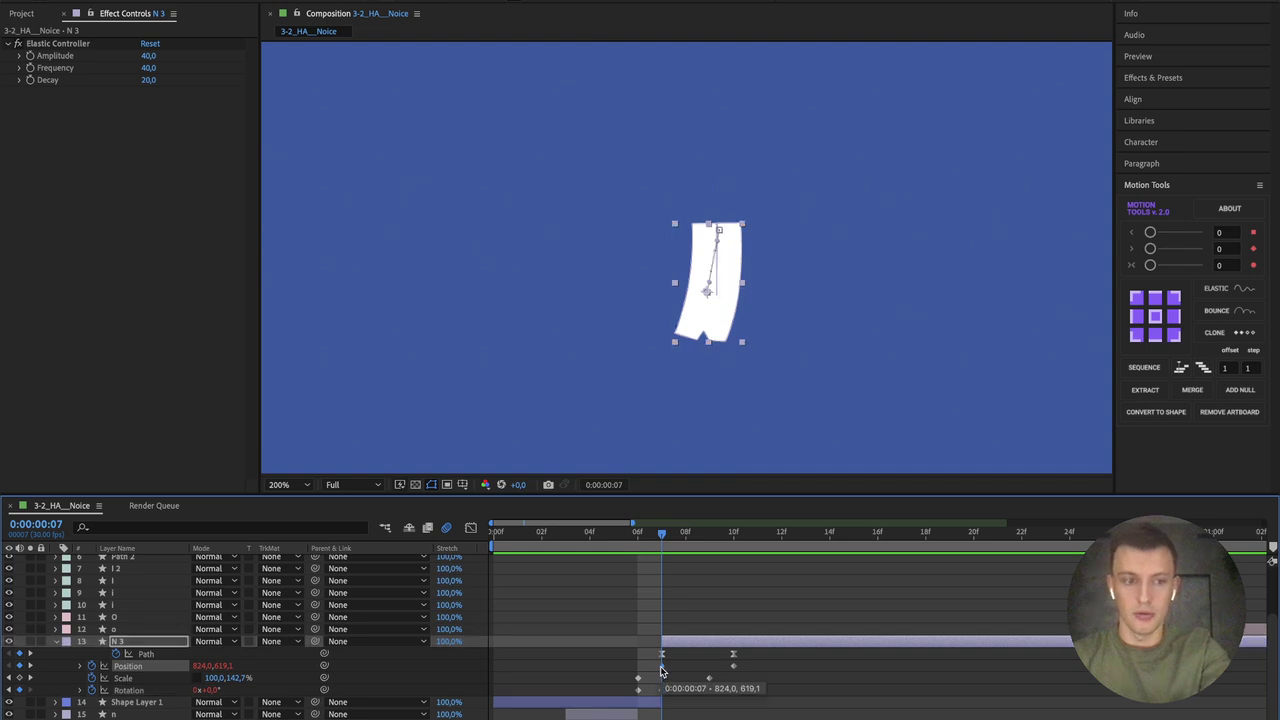
{"action": "key", "text": "shift+Up"}
{"action": "key", "text": "shift+Right"}
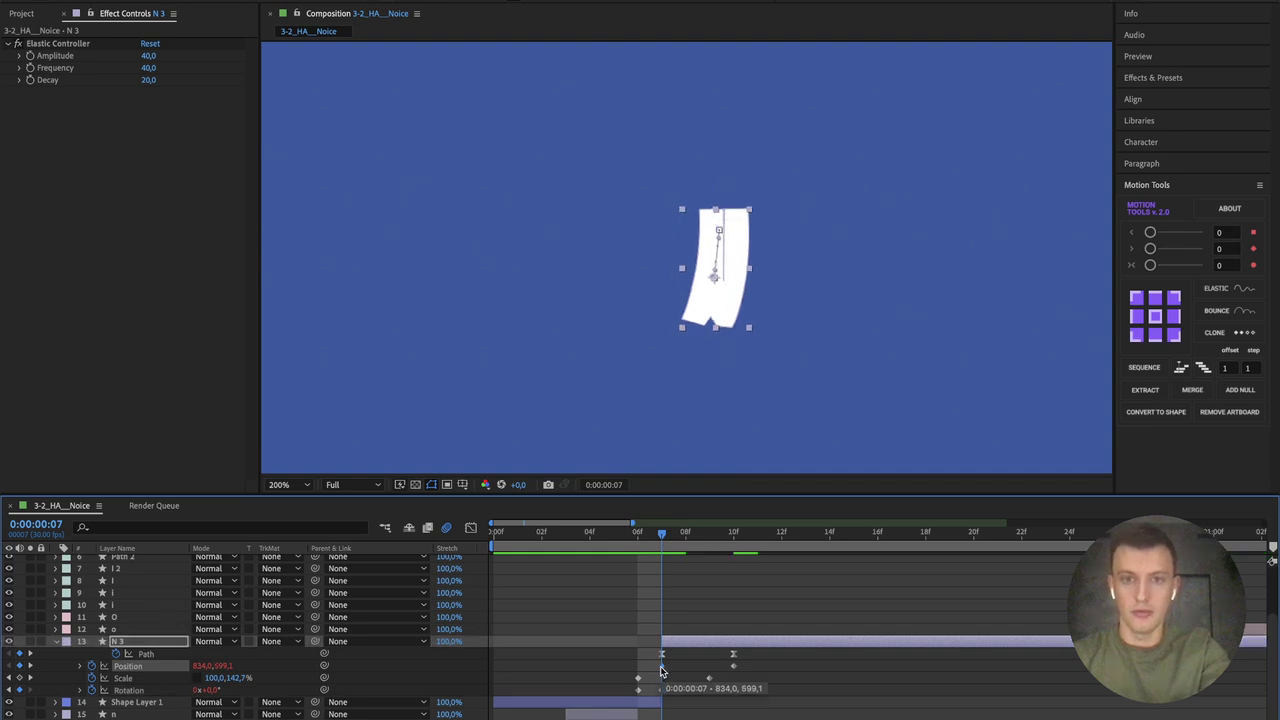
{"action": "left_click_drag", "start_coordinate": [664, 538], "coordinate": [718, 532]}
{"action": "key", "text": "space"}
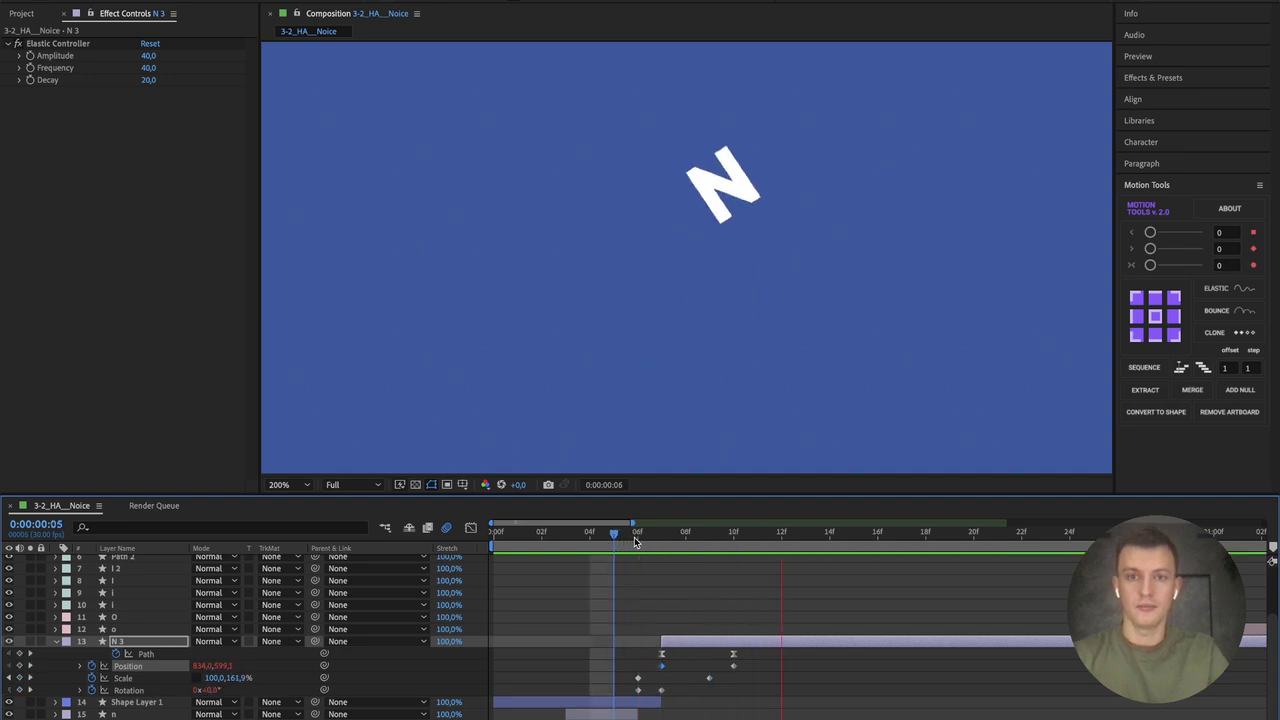
Step: Lower N 3's first Position keyframe at 0:00:00:07 to 834,0, 609,1 and replay the animation from the start
{"action": "key", "text": "space"}
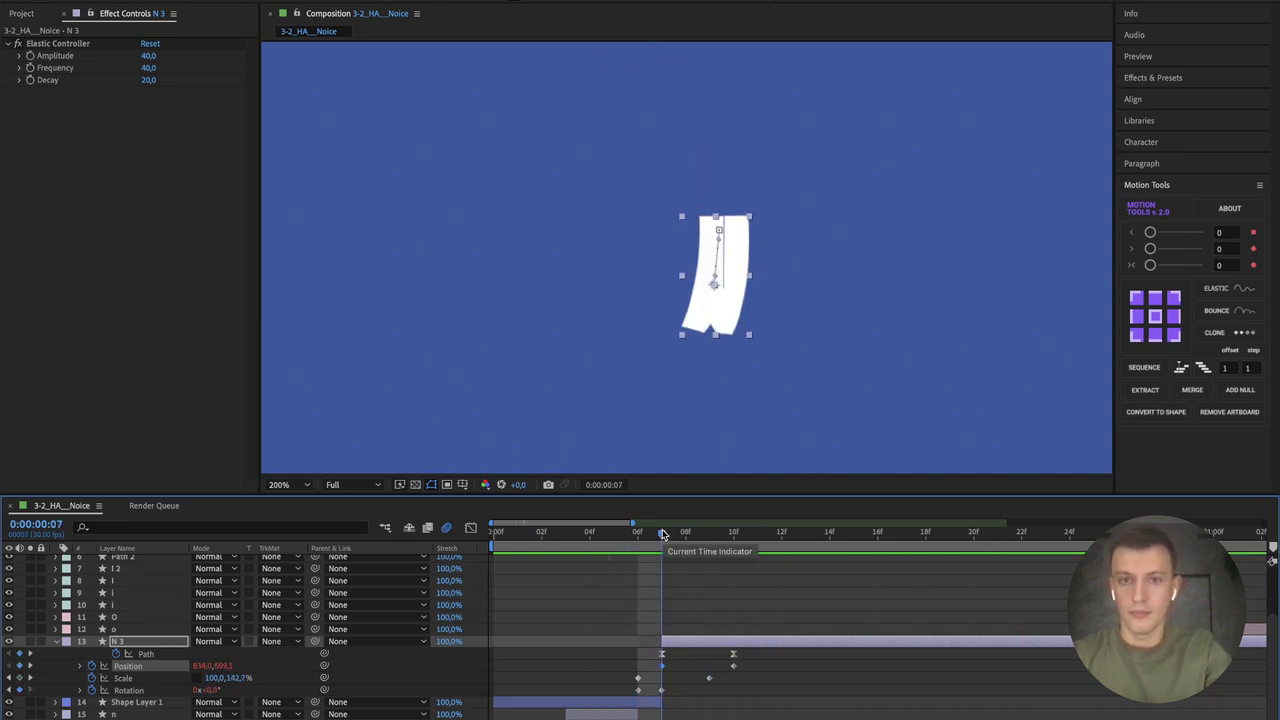
{"action": "key", "text": "space"}
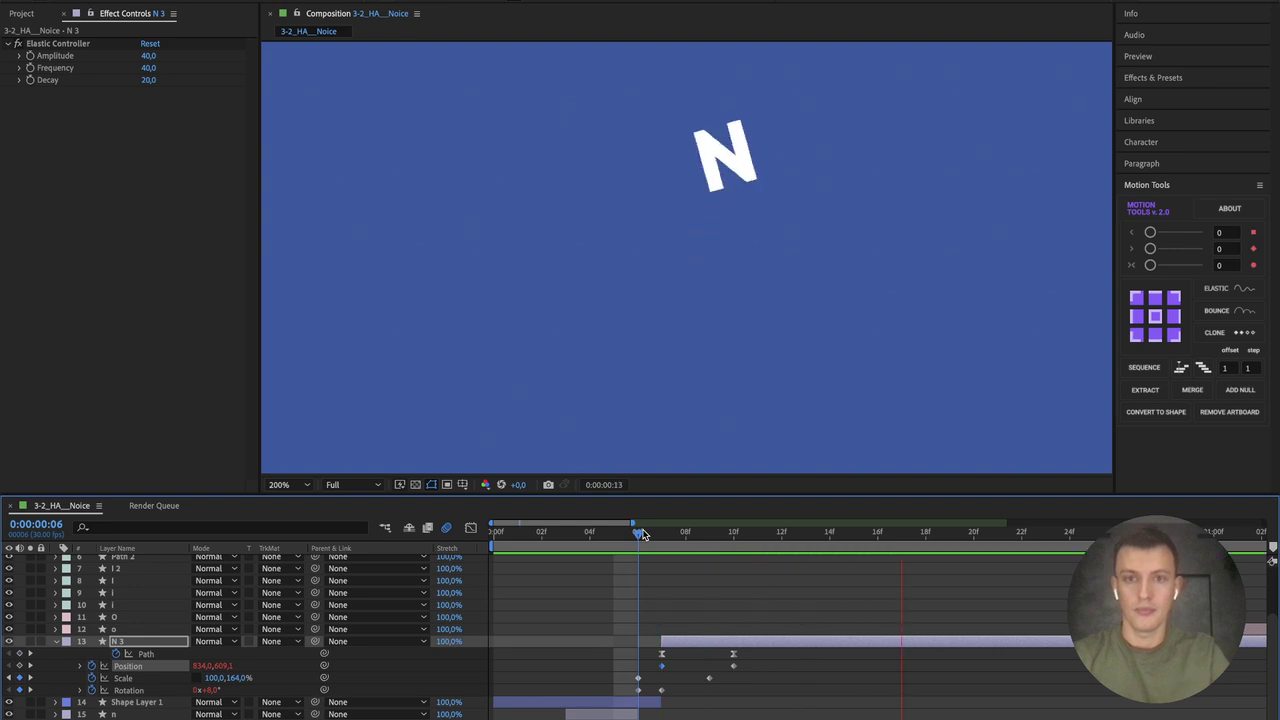
{"action": "left_click", "coordinate": [589, 537]}
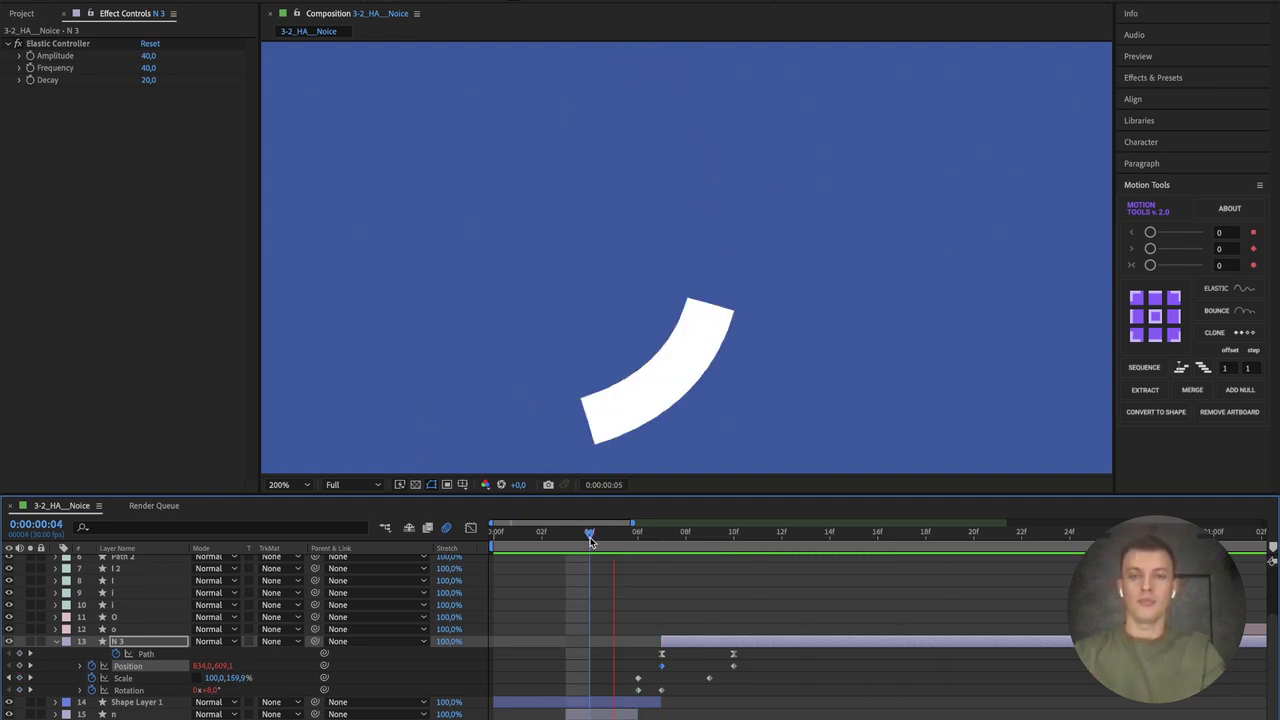
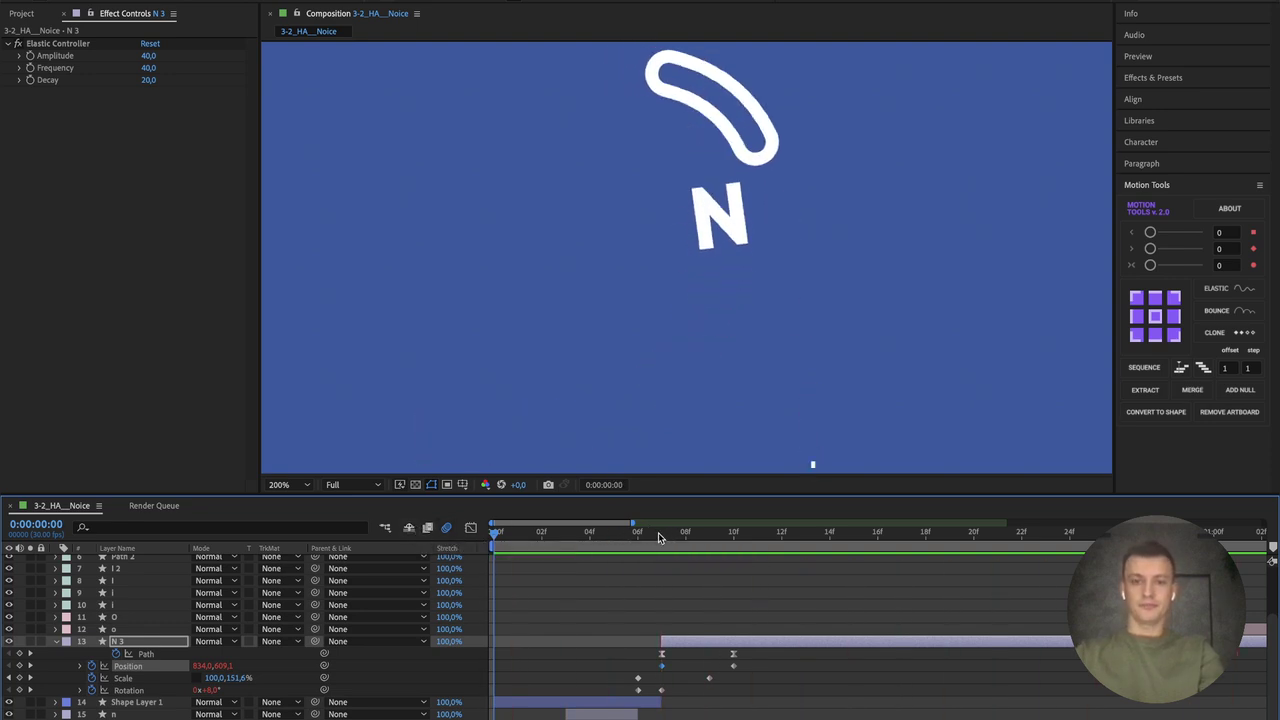
{"action": "left_click", "coordinate": [636, 537]}
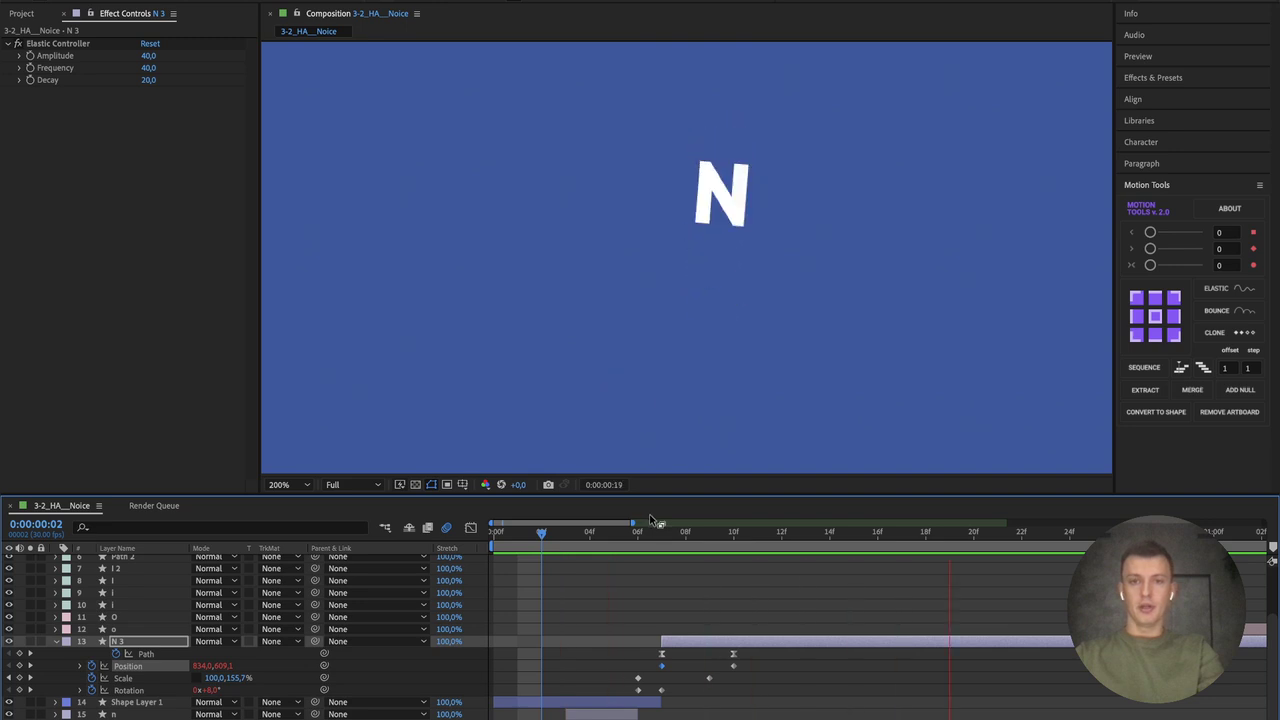
Step: Try to nudge the N 3 layer 30 px up and 10 px right at frame 8, and undo the nudges
{"action": "left_click", "coordinate": [659, 538]}
{"action": "left_click", "coordinate": [684, 540]}
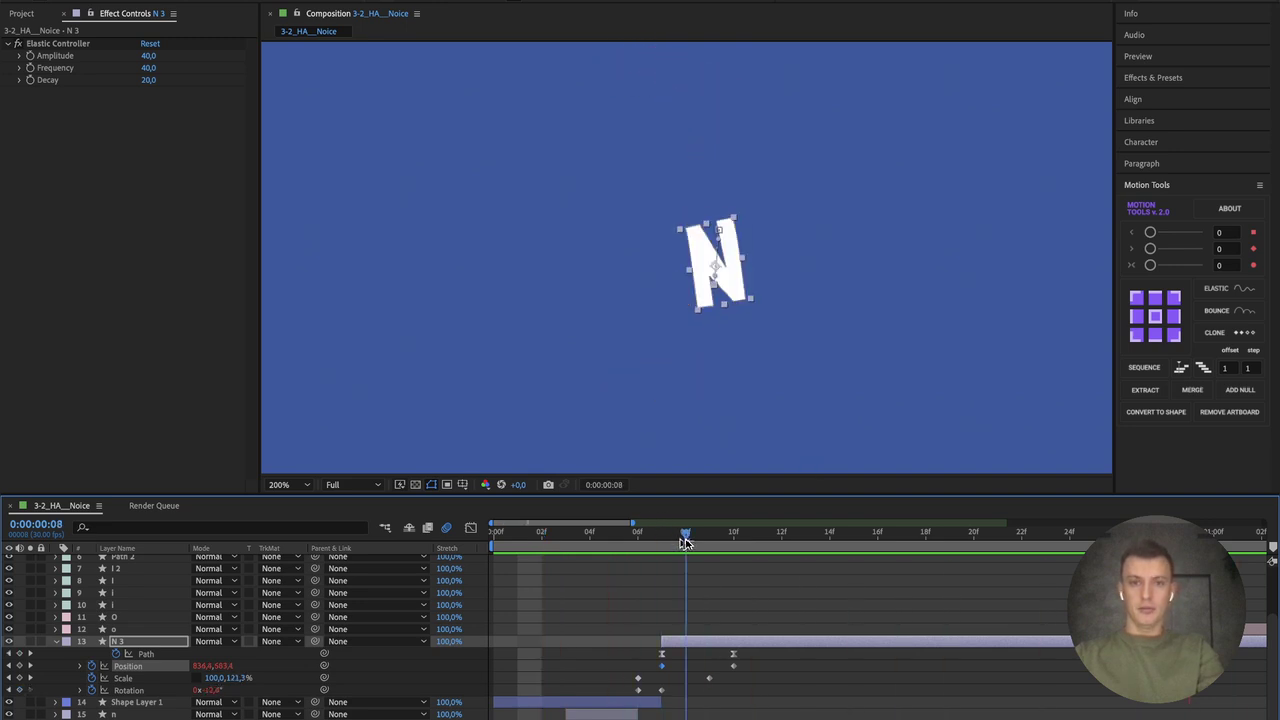
{"action": "left_click", "coordinate": [660, 540]}
{"action": "left_click", "coordinate": [684, 540]}
{"action": "left_click", "coordinate": [660, 540]}
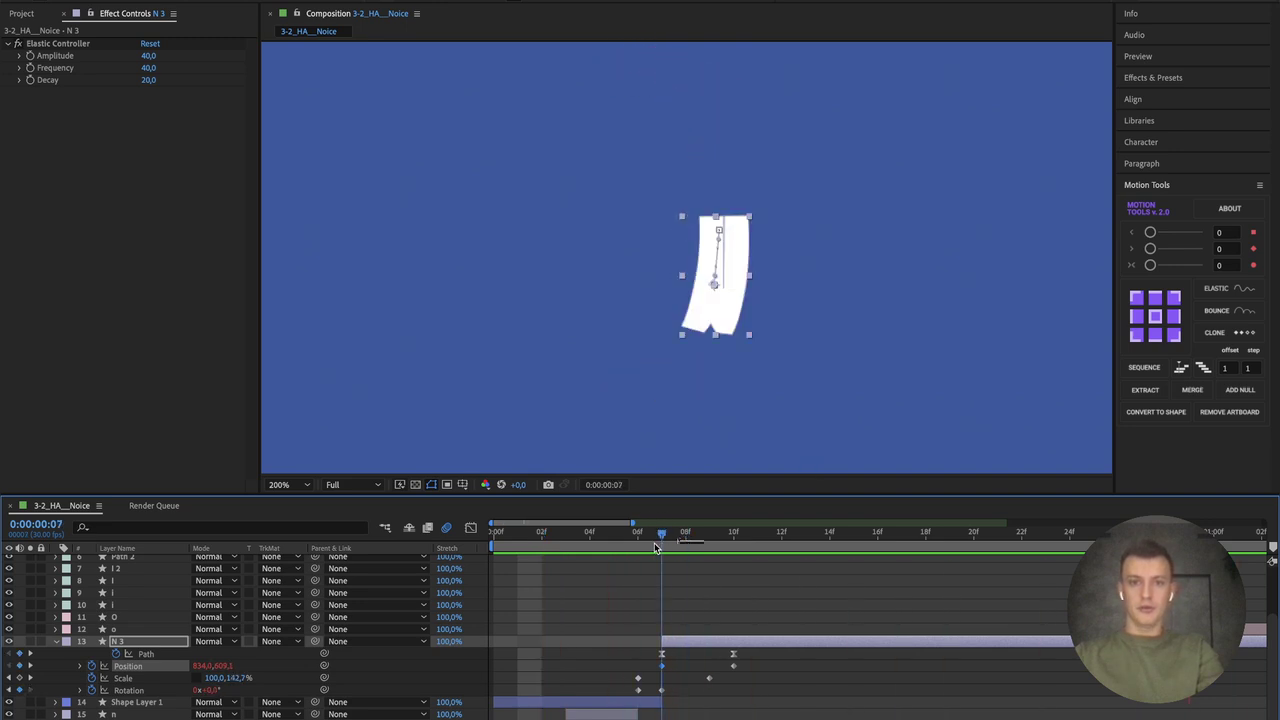
{"action": "left_click", "coordinate": [683, 545]}
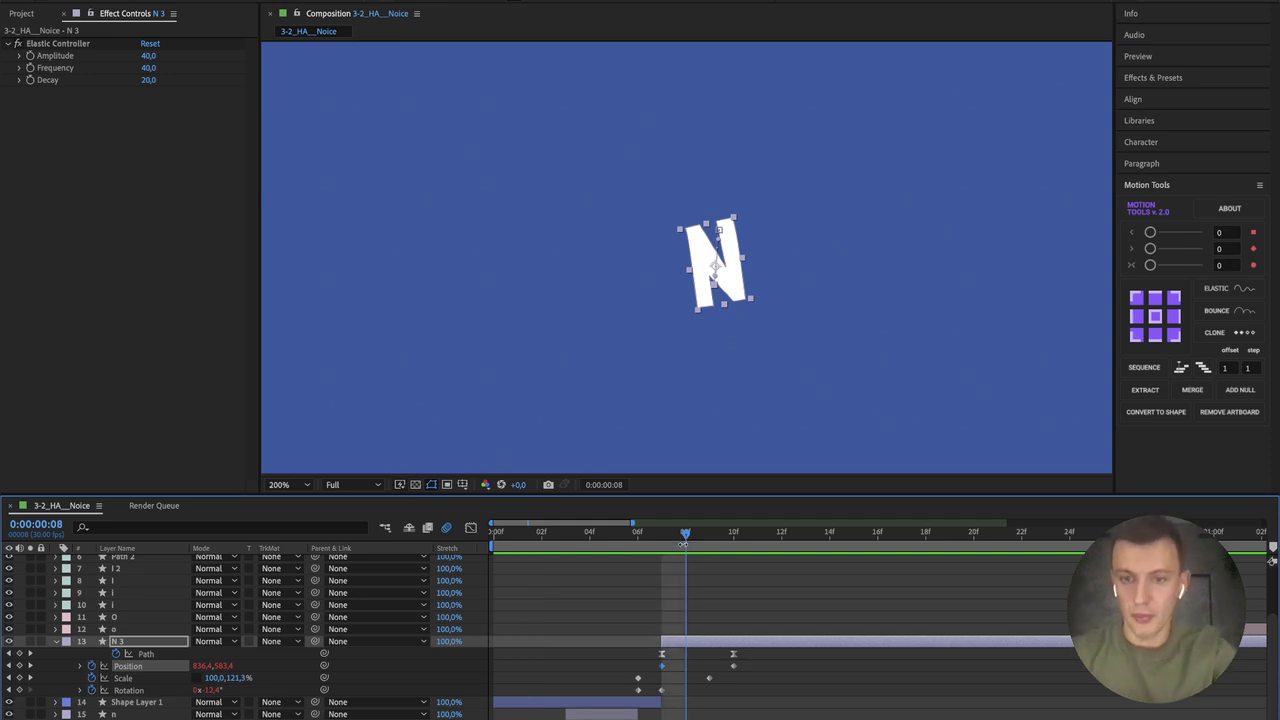
{"action": "key", "text": "shift+Up"}
{"action": "key", "text": "shift+Up"}
{"action": "key", "text": "shift+Up"}
{"action": "key", "text": "shift+Right"}
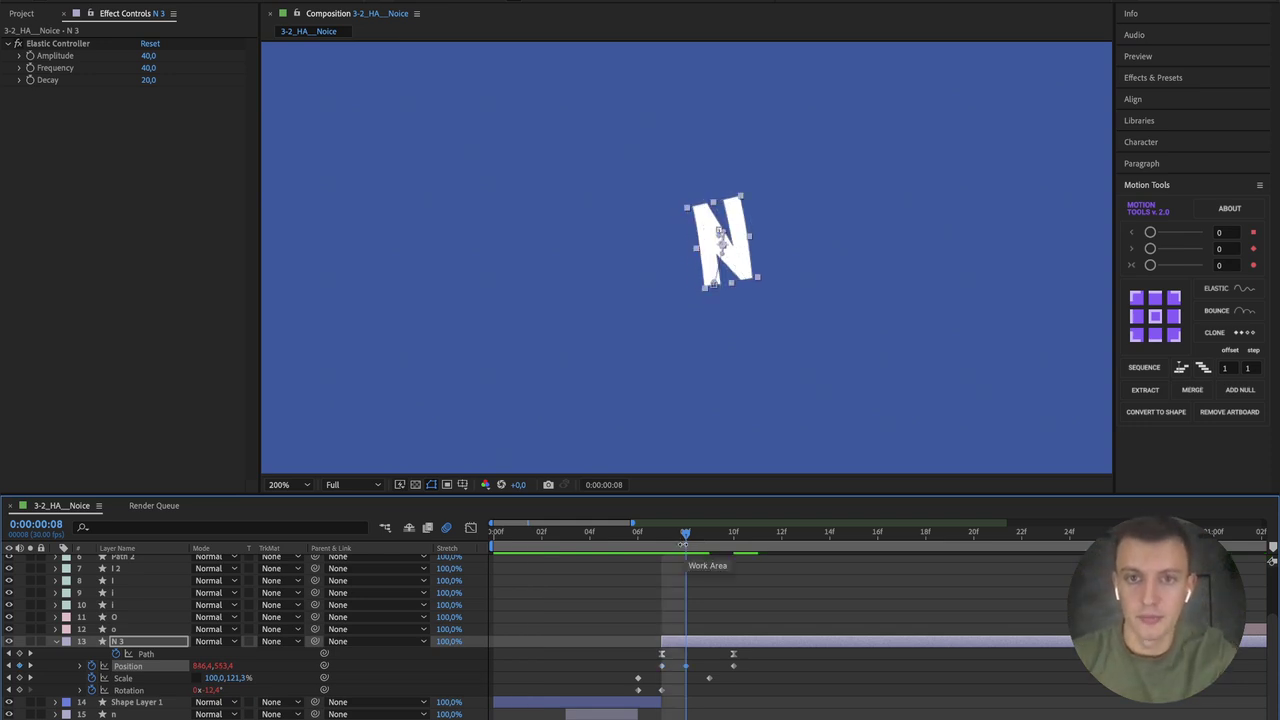
{"action": "key", "text": "ctrl+z"}
{"action": "key", "text": "ctrl+z"}
{"action": "key", "text": "ctrl+z"}
{"action": "key", "text": "ctrl+z"}
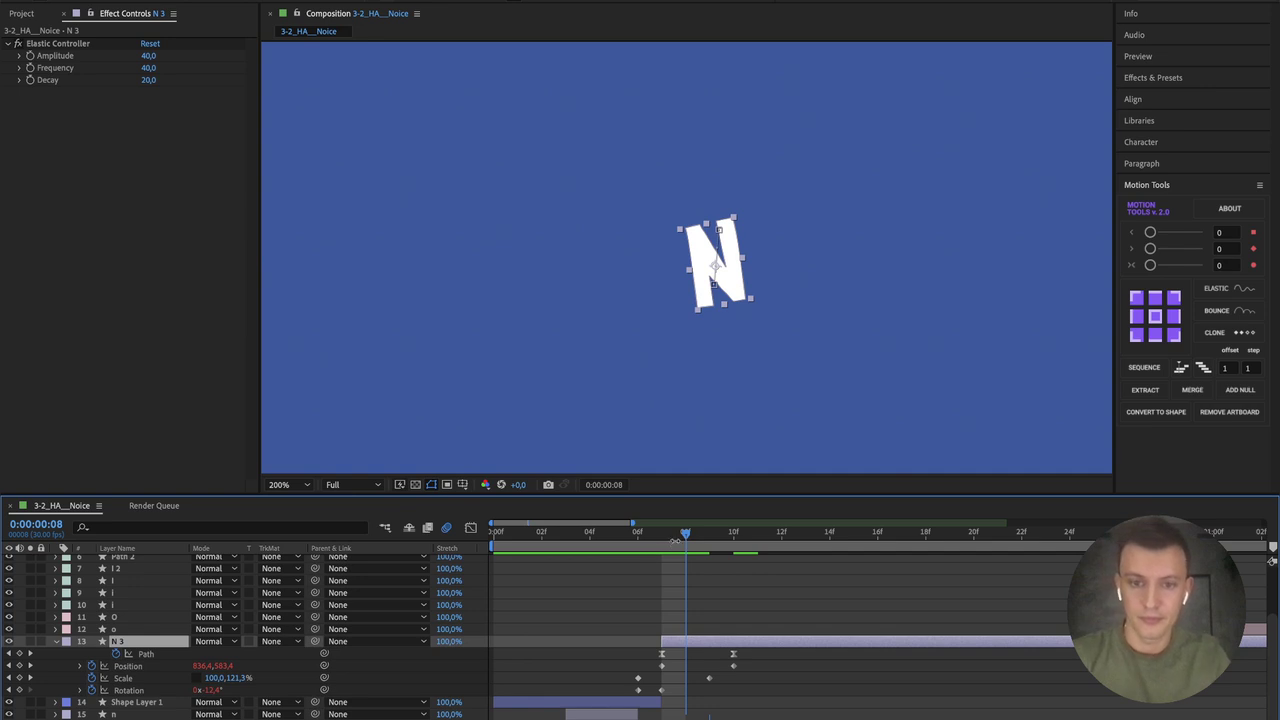
Step: Set the N 3 layer's Elastic Controller to an amplitude of 20 and a decay of 60
{"action": "left_click_drag", "start_coordinate": [675, 541], "coordinate": [758, 532]}
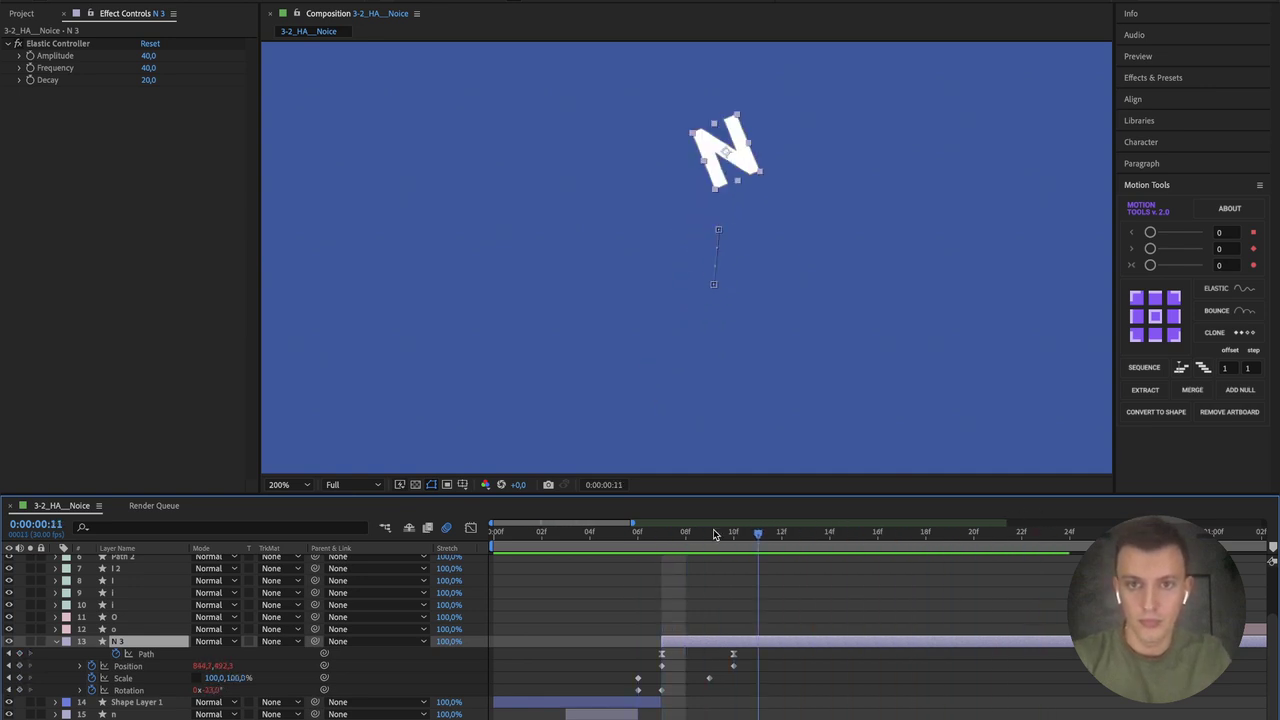
{"action": "key", "text": "space"}
{"action": "left_click", "coordinate": [148, 58]}
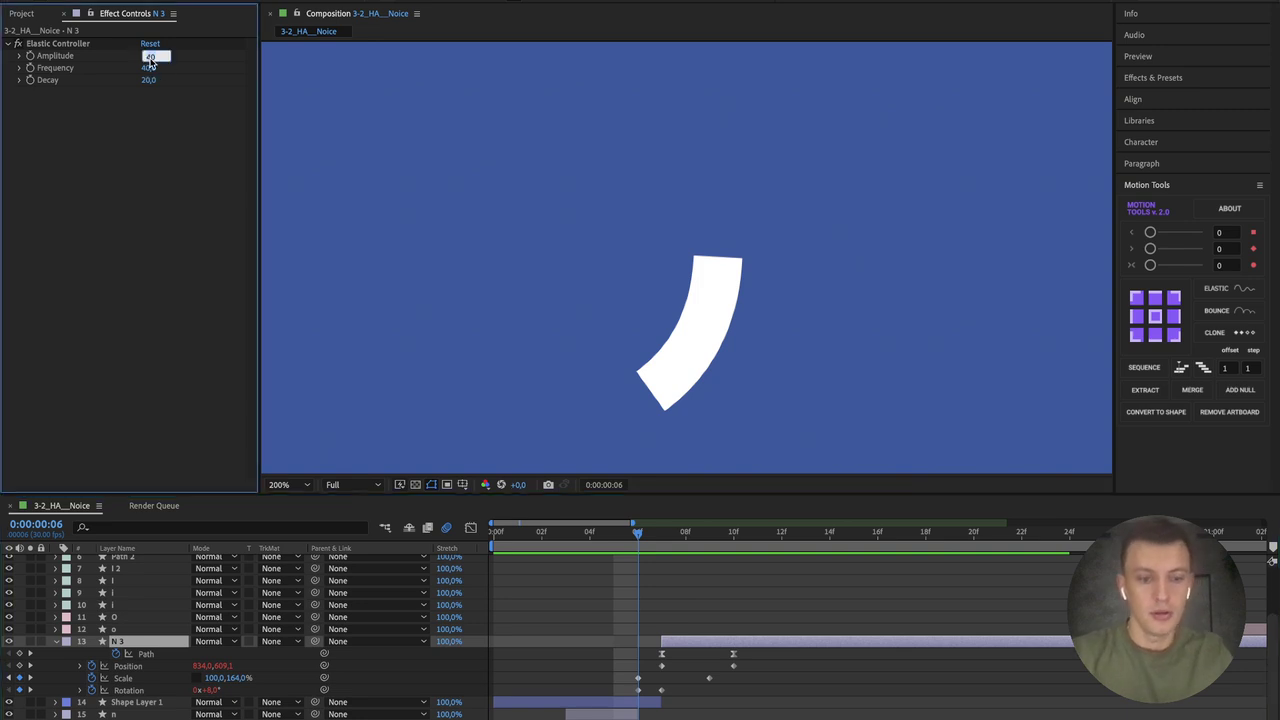
{"action": "key", "text": "Return"}
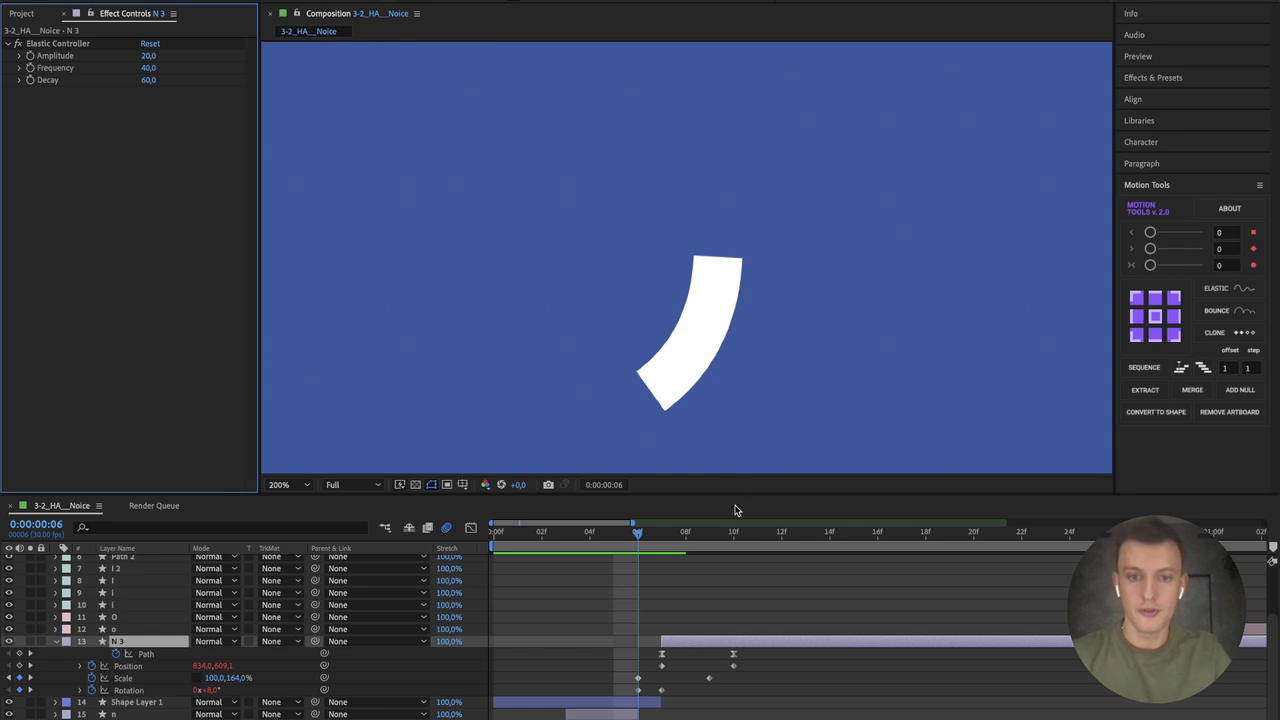
Step: Set the Elastic Controller's amplitude on N 3 to 35 and preview the animation from the start
{"action": "left_click", "coordinate": [656, 541]}
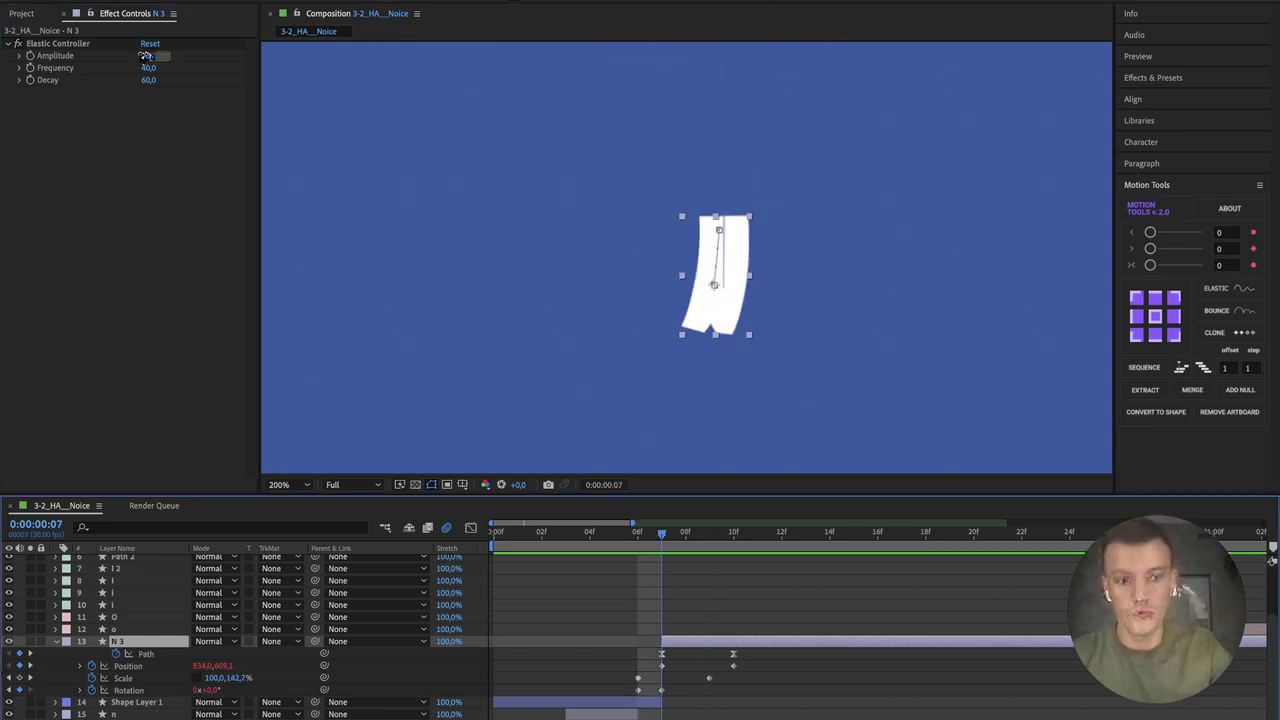
{"action": "key", "text": "space"}
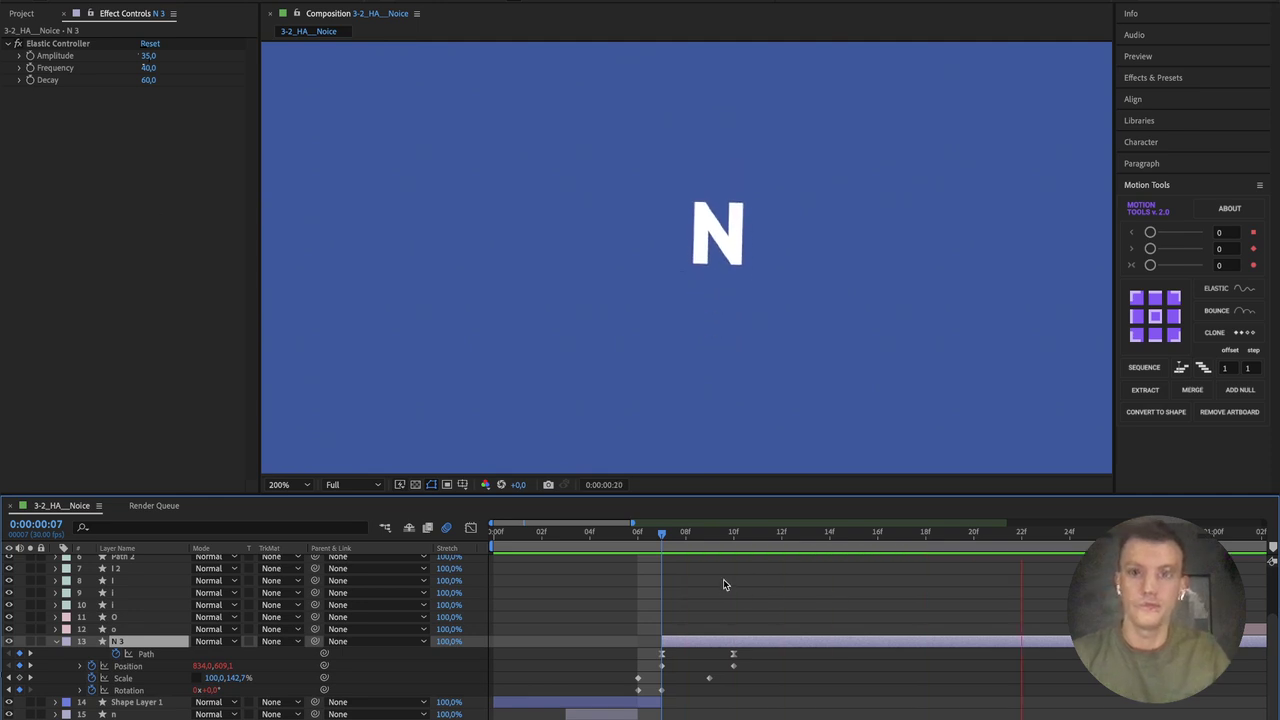
{"action": "left_click", "coordinate": [622, 538]}
{"action": "left_click_drag", "start_coordinate": [622, 538], "coordinate": [467, 541]}
{"action": "key", "text": "space"}
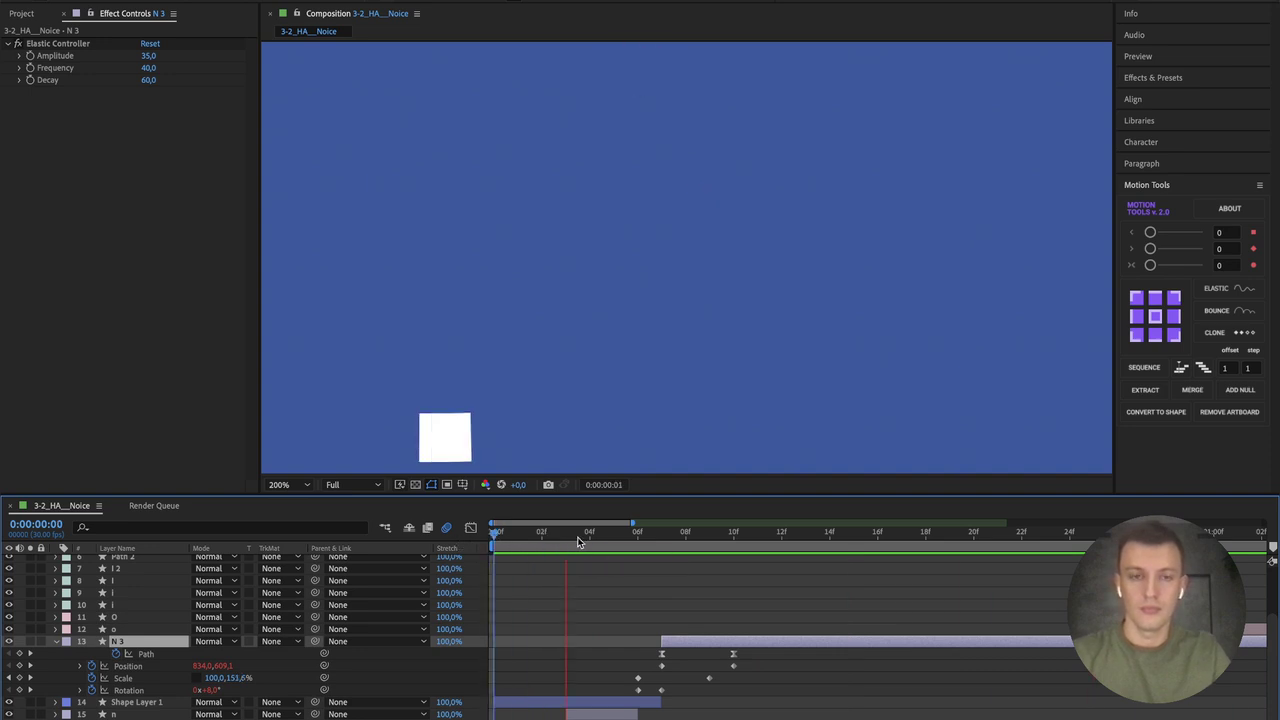
{"action": "key", "text": "space"}
Step: Extend the end of Shape Layer 1 by one frame so that it overlaps the start of N 3
{"action": "mouse_move", "coordinate": [596, 540]}
{"action": "left_mouse_down"}
{"action": "mouse_move", "coordinate": [686, 534]}
{"action": "mouse_move", "coordinate": [705, 520]}
{"action": "mouse_move", "coordinate": [637, 522]}
{"action": "mouse_move", "coordinate": [664, 522]}
{"action": "left_mouse_up"}
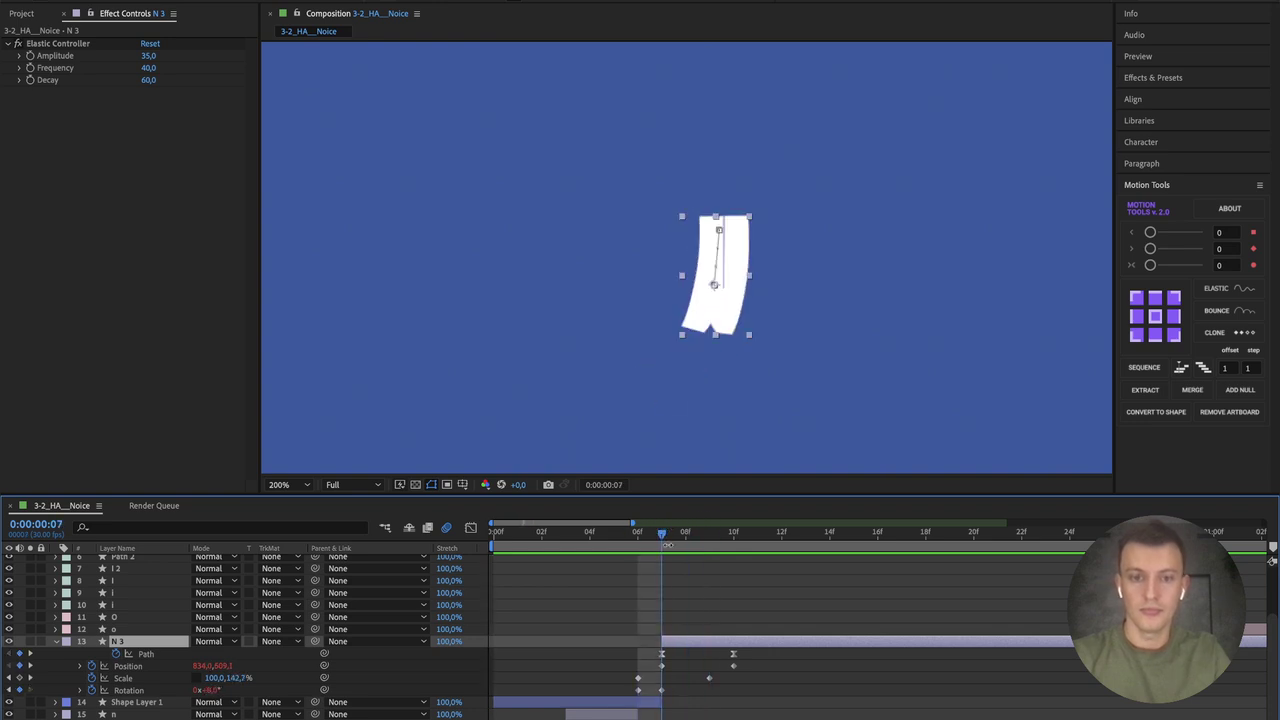
{"action": "left_click", "coordinate": [661, 694]}
{"action": "left_click_drag", "start_coordinate": [661, 703], "coordinate": [682, 703]}
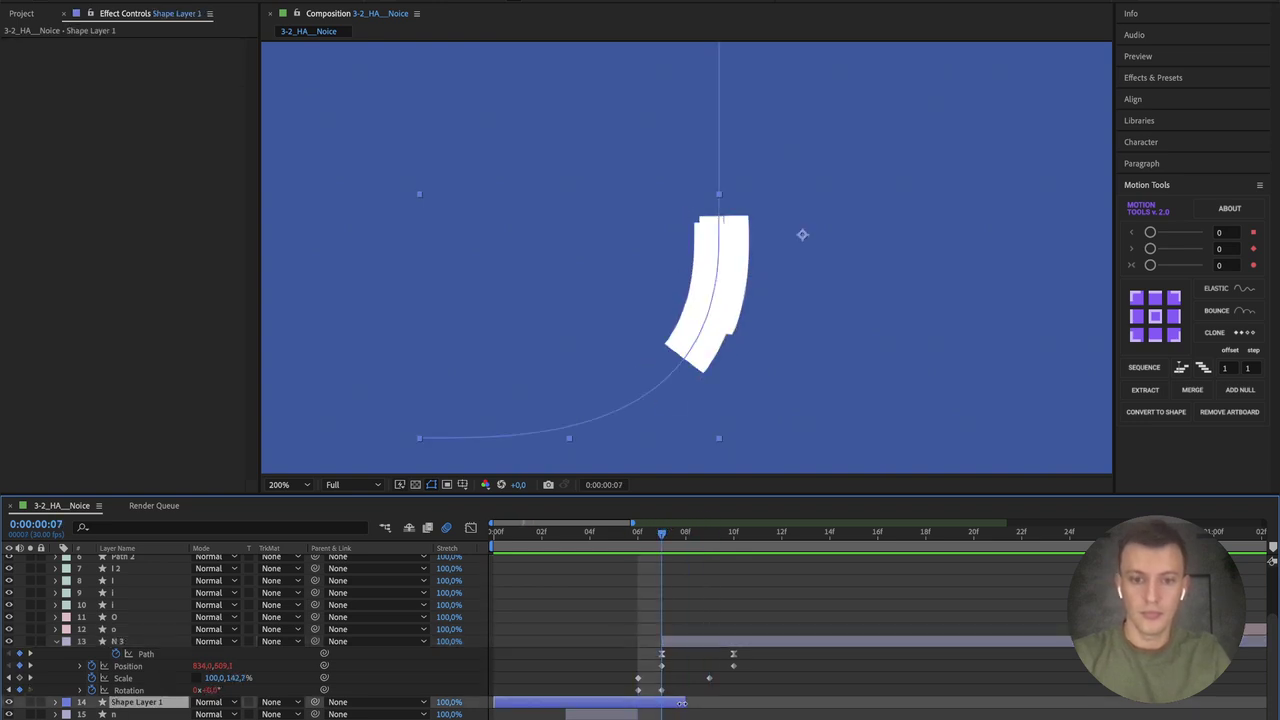
Step: Change the N 3 layer's fill to red, F20E0E, to contrast it with the white line shape
{"action": "left_click", "coordinate": [682, 645]}
{"action": "left_click", "coordinate": [561, 2]}
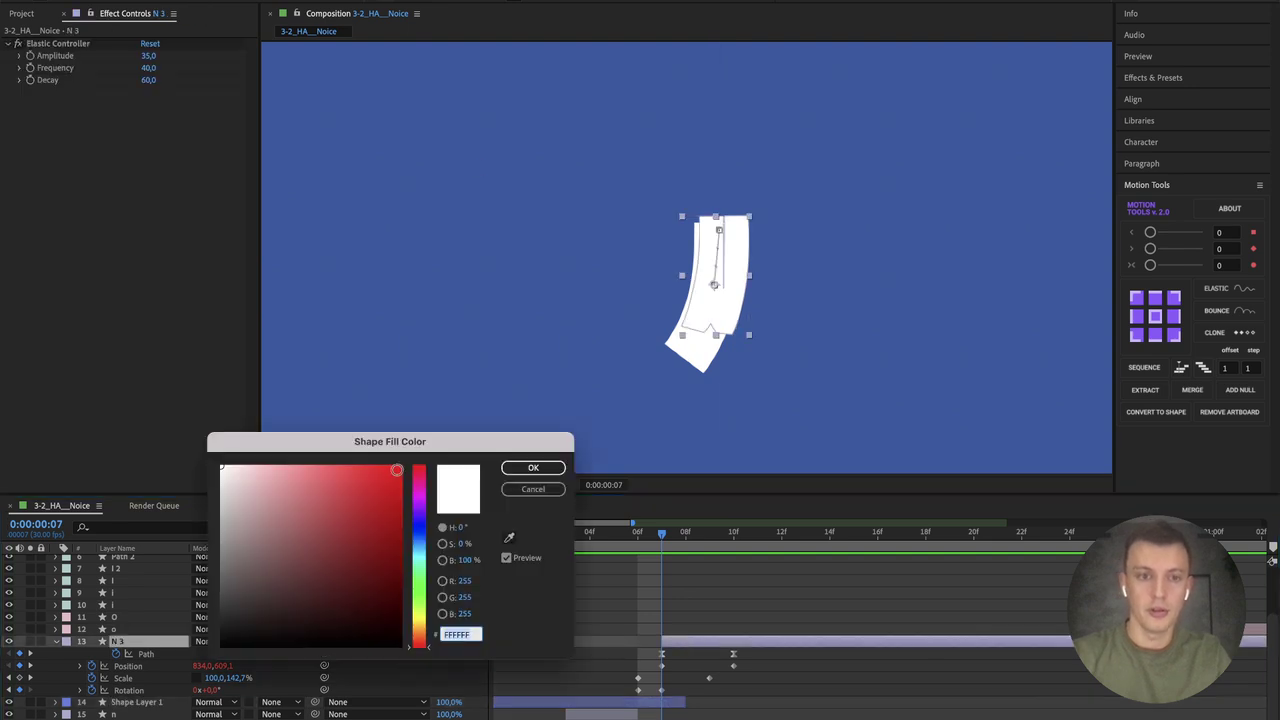
{"action": "type", "text": "F20E0E"}
{"action": "left_click", "coordinate": [533, 470]}
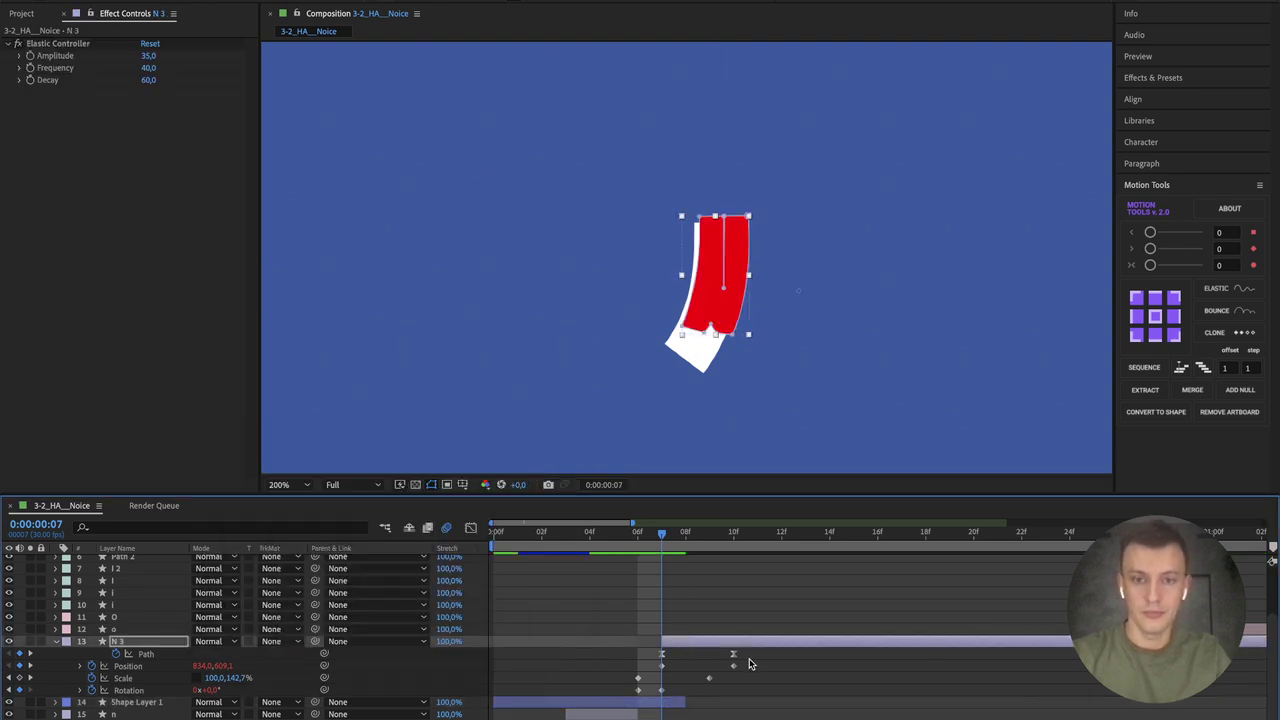
Step: Nudge the N 3 layer 5 px left at frame 7, to an X position of 829, aligning it with the line shape
{"action": "left_click", "coordinate": [696, 642]}
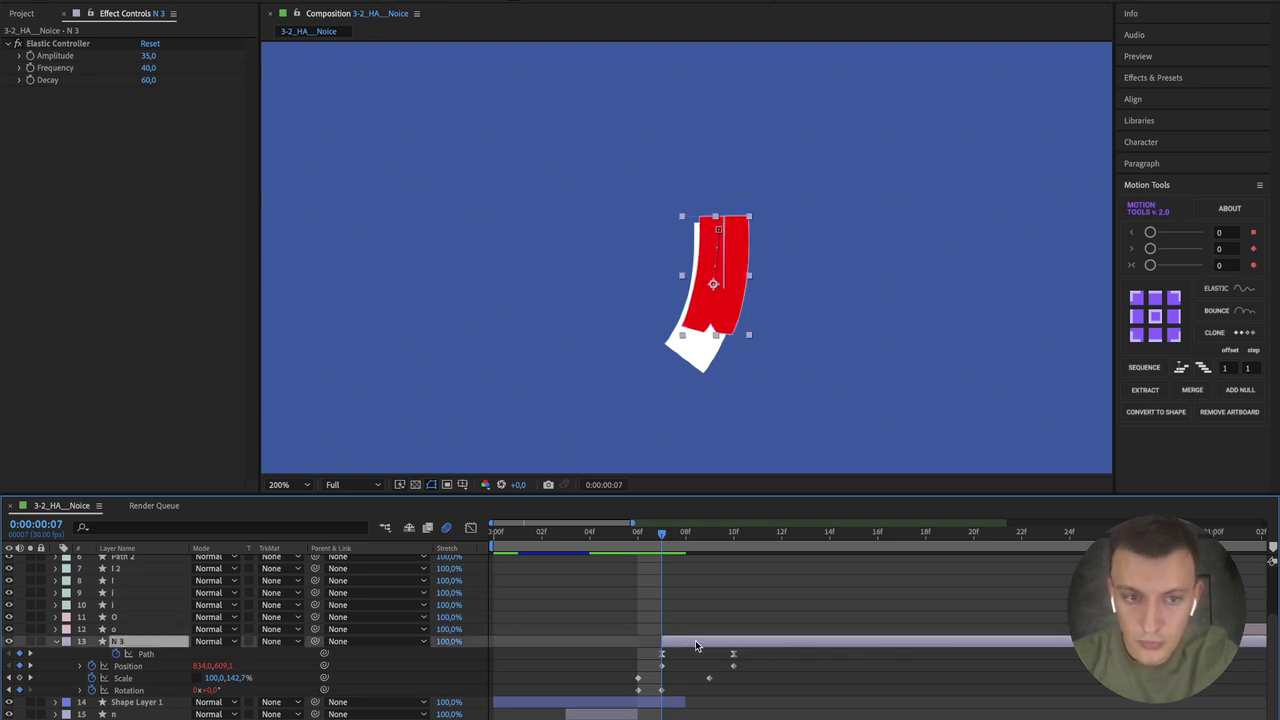
{"action": "key", "text": "period"}
{"action": "key", "text": "Left"}
{"action": "key", "text": "Left"}
{"action": "key", "text": "Left"}
{"action": "key", "text": "Left"}
{"action": "key", "text": "Left"}
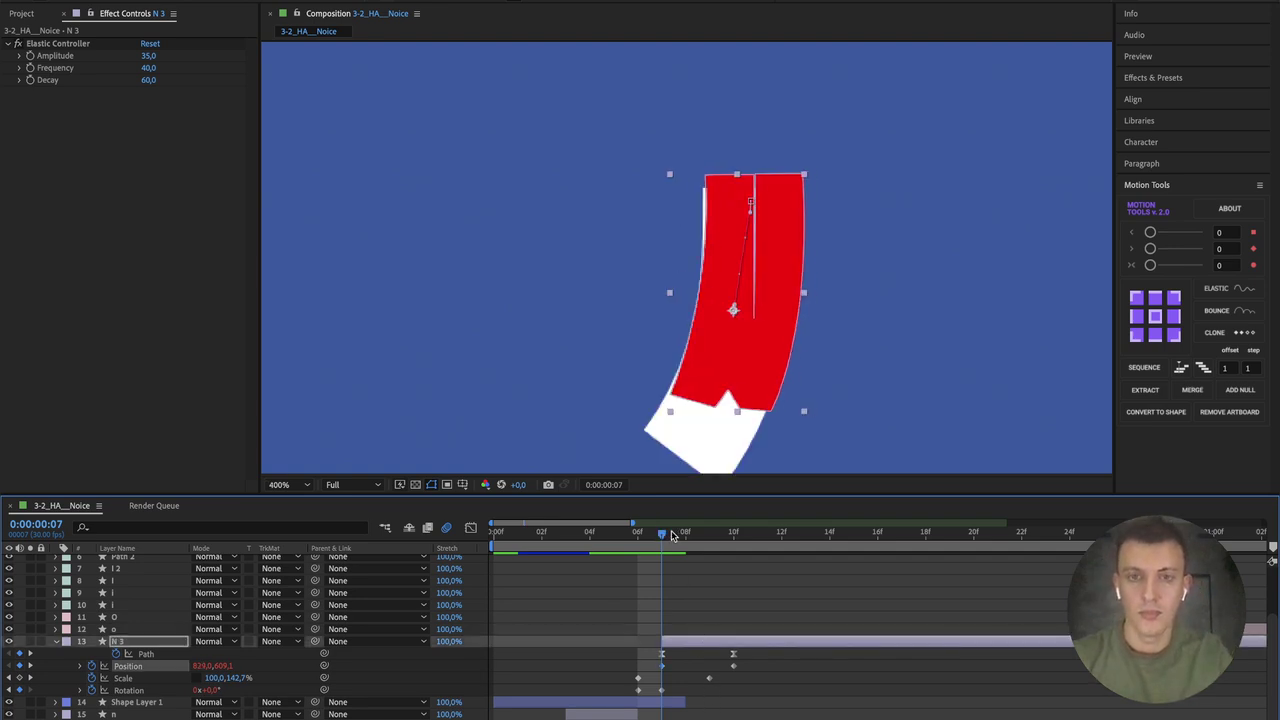
Step: Play the animation from the start to check how the line shape turns into the N
{"action": "left_click_drag", "start_coordinate": [671, 535], "coordinate": [487, 507]}
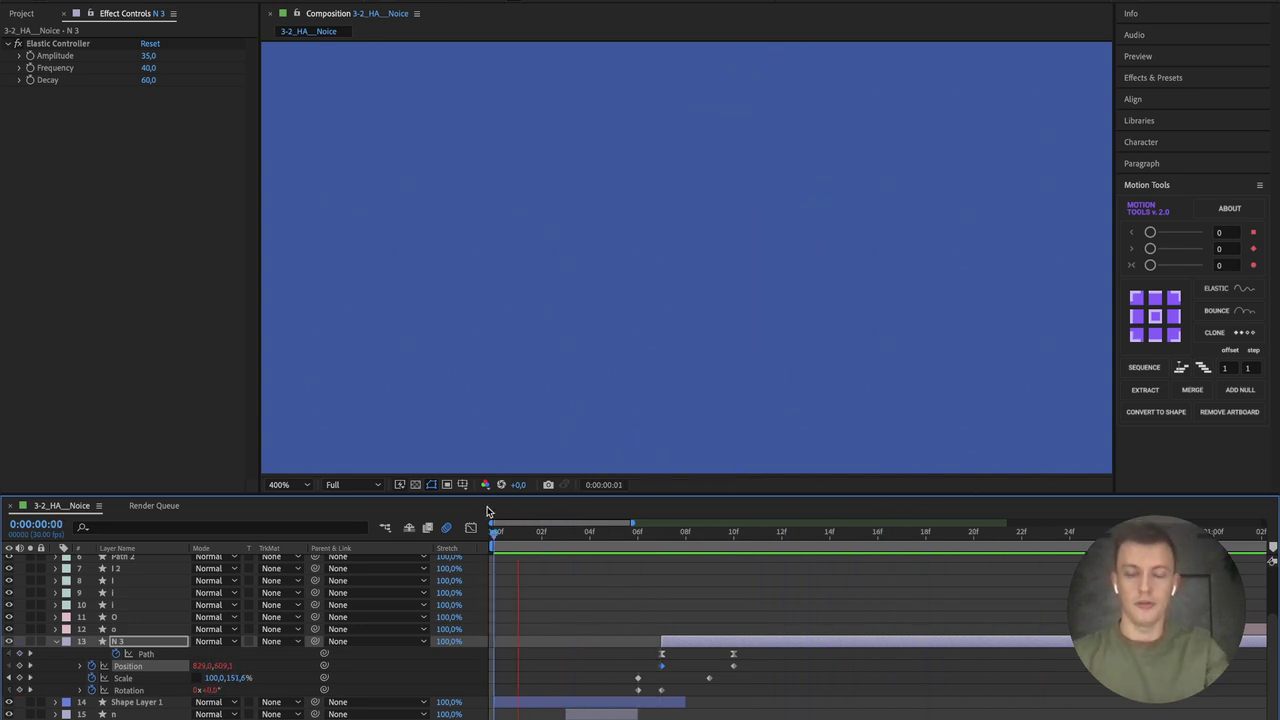
{"action": "key", "text": "space"}
{"action": "key", "text": "space"}
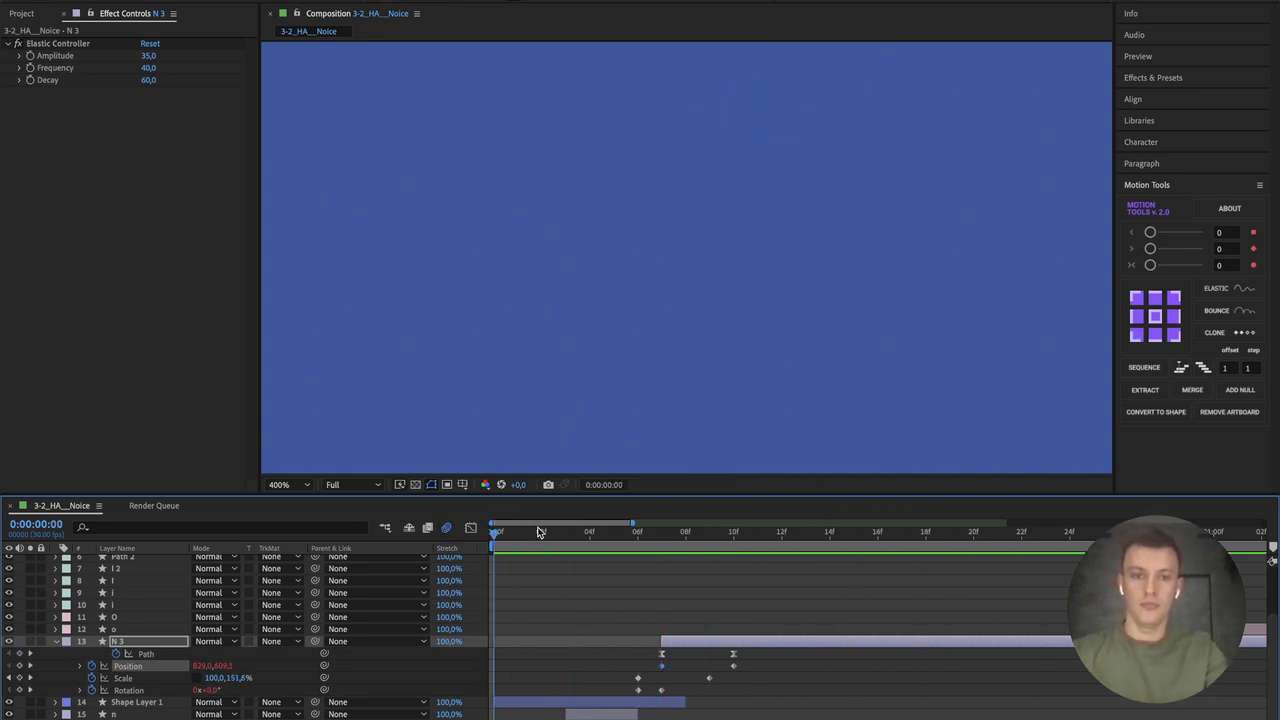
{"action": "mouse_move", "coordinate": [570, 530]}
{"action": "left_mouse_down"}
{"action": "mouse_move", "coordinate": [766, 525]}
{"action": "mouse_move", "coordinate": [575, 533]}
{"action": "left_mouse_up"}
{"action": "key", "text": "comma"}
{"action": "key", "text": "space"}
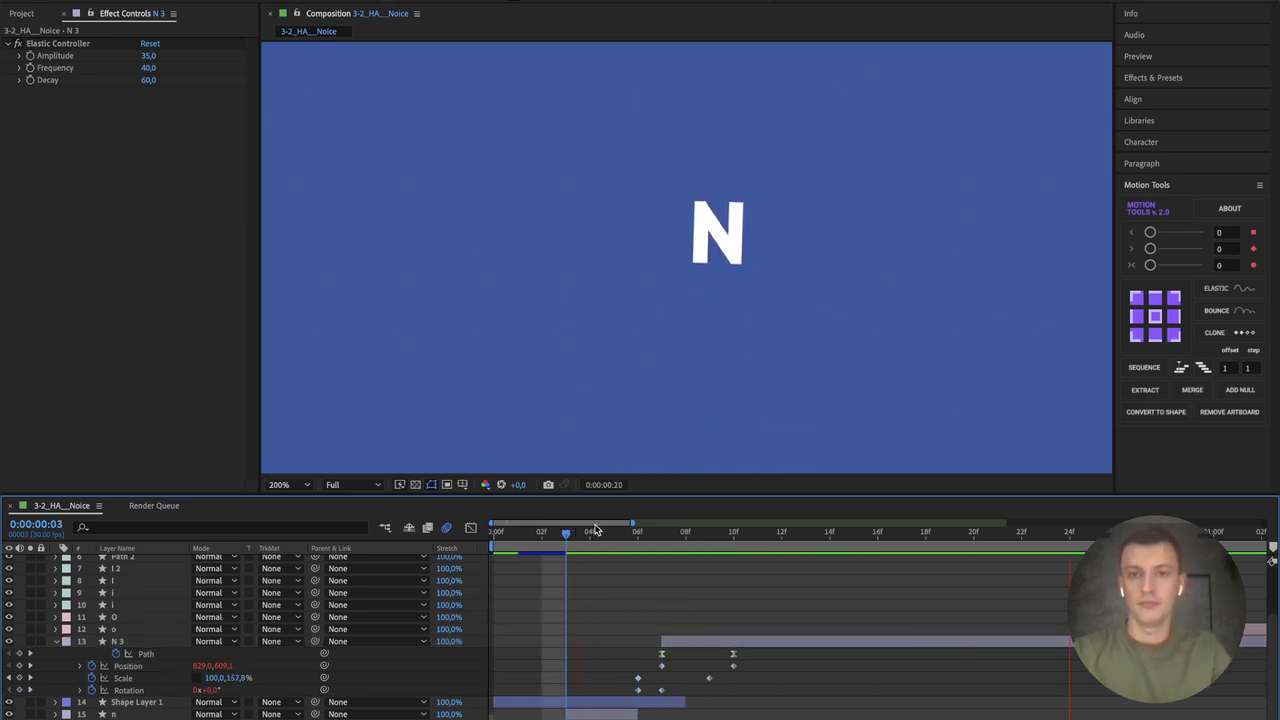
{"action": "left_click", "coordinate": [491, 532]}
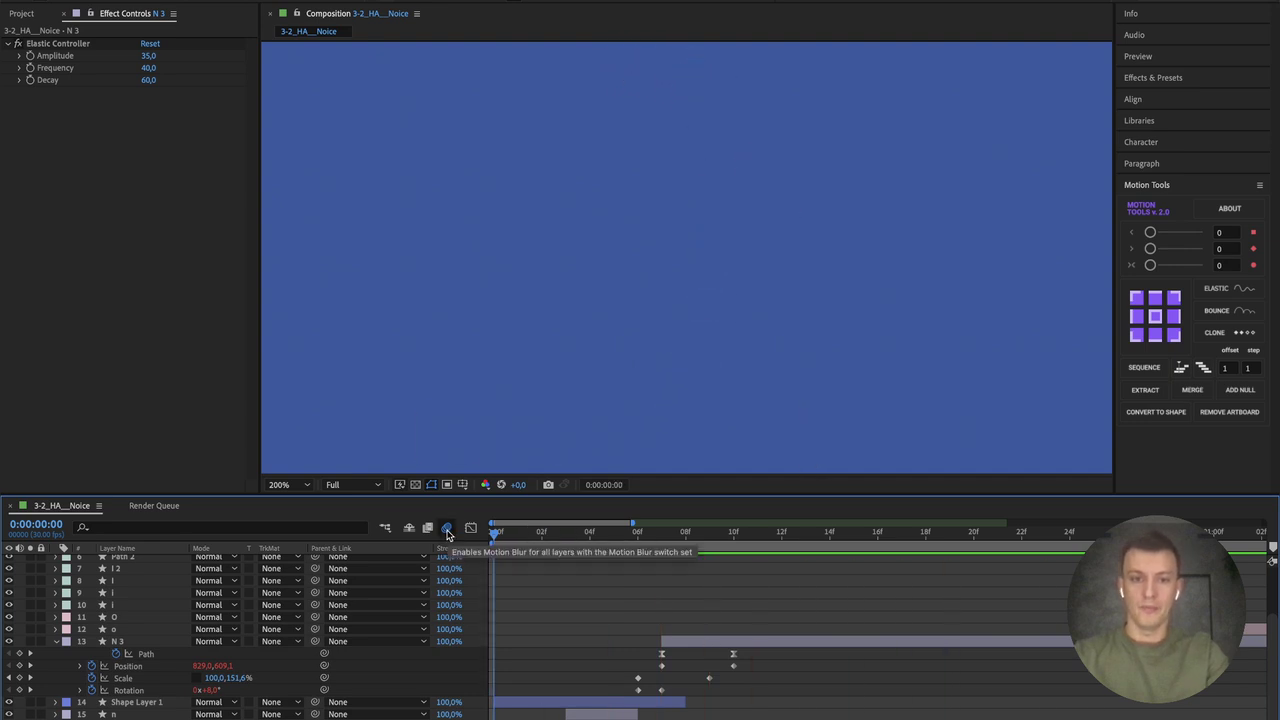
Step: Examine the frames around 7 and 8, where the line shape hands over to the N 3 layer
{"action": "left_click", "coordinate": [447, 530]}
{"action": "left_click", "coordinate": [676, 534]}
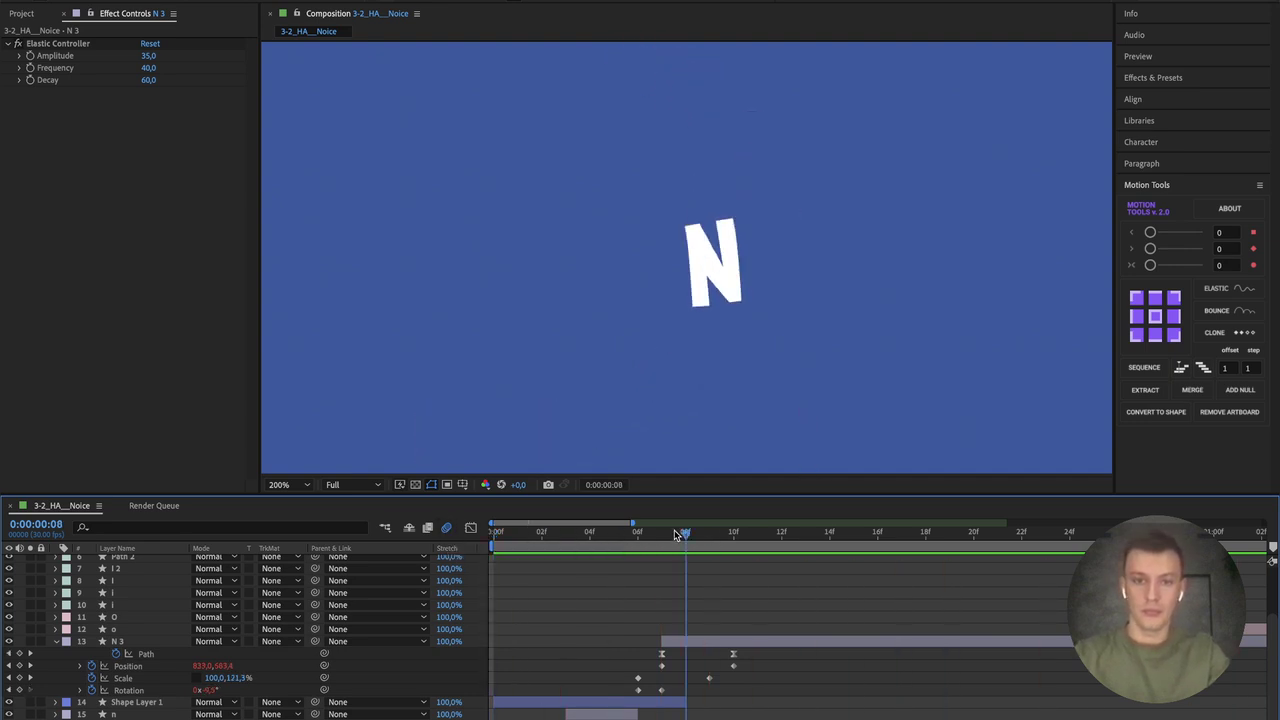
{"action": "left_click_drag", "start_coordinate": [676, 534], "coordinate": [661, 534]}
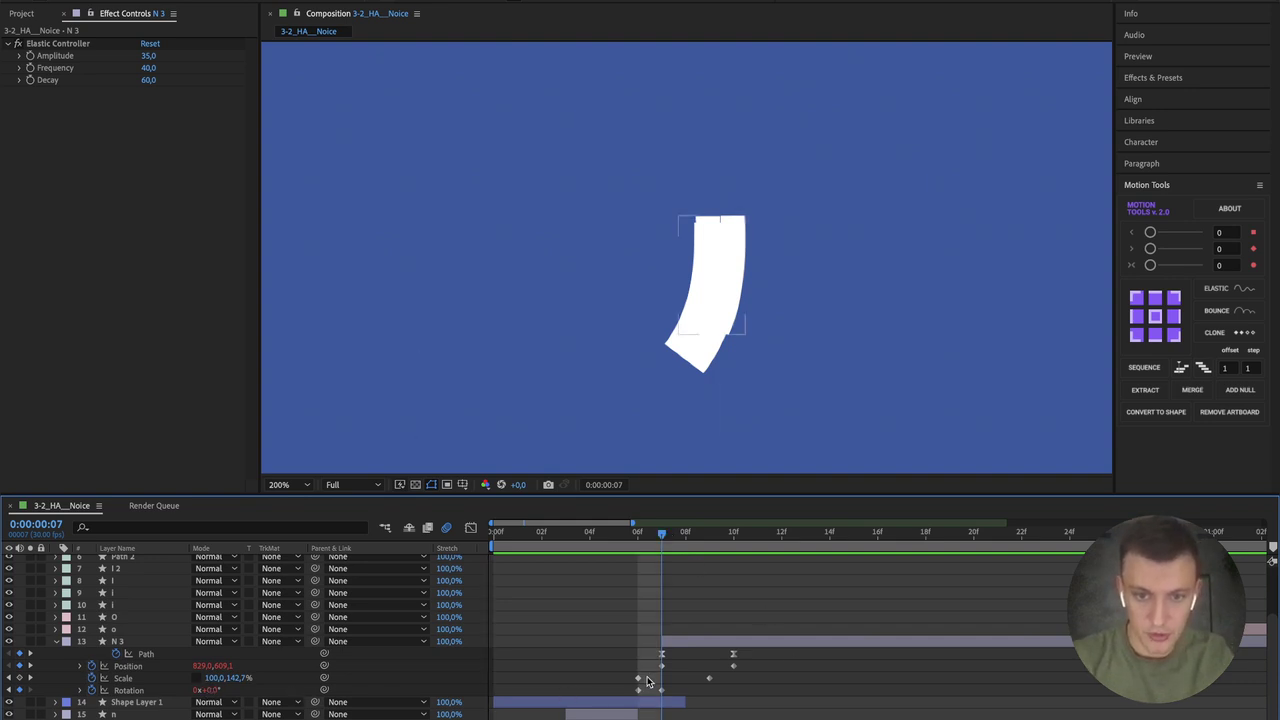
{"action": "left_click_drag", "start_coordinate": [661, 537], "coordinate": [717, 523]}
{"action": "left_click", "coordinate": [699, 637]}
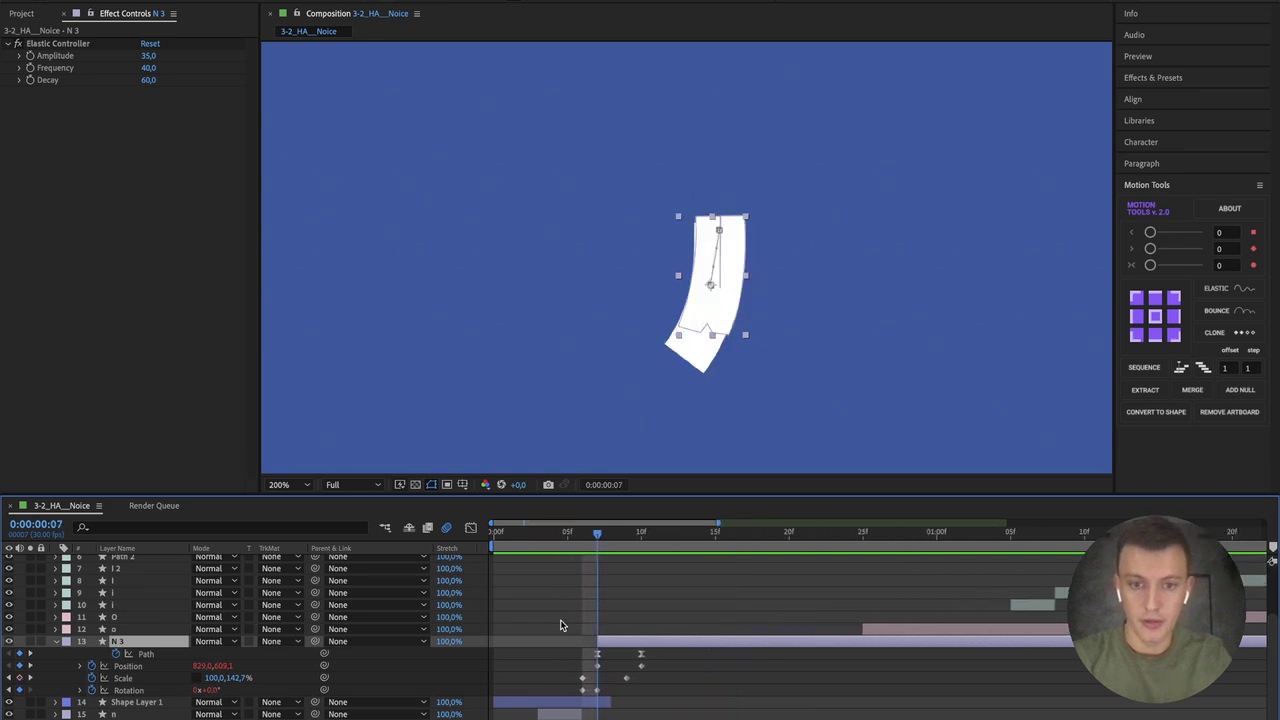
{"action": "left_click", "coordinate": [560, 619]}
{"action": "mouse_move", "coordinate": [578, 535]}
{"action": "left_mouse_down"}
{"action": "mouse_move", "coordinate": [494, 537]}
{"action": "mouse_move", "coordinate": [656, 537]}
{"action": "mouse_move", "coordinate": [600, 537]}
{"action": "left_mouse_up"}
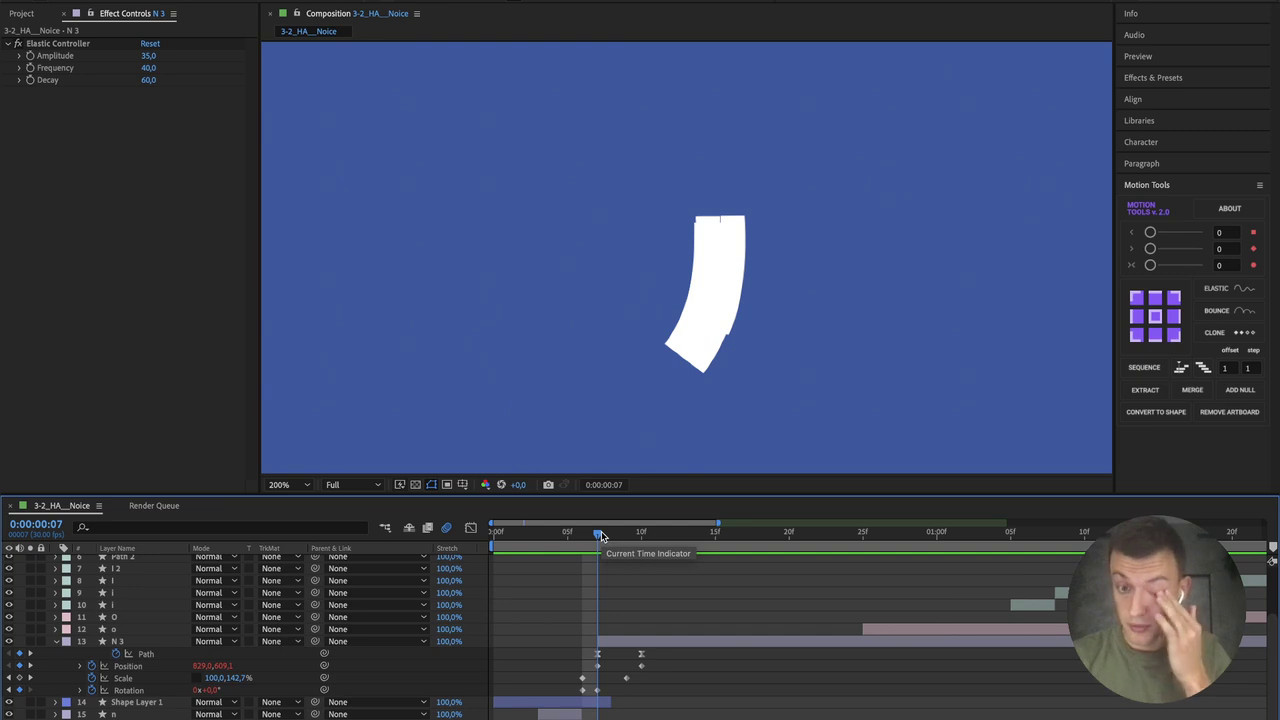
{"action": "left_click", "coordinate": [146, 652]}
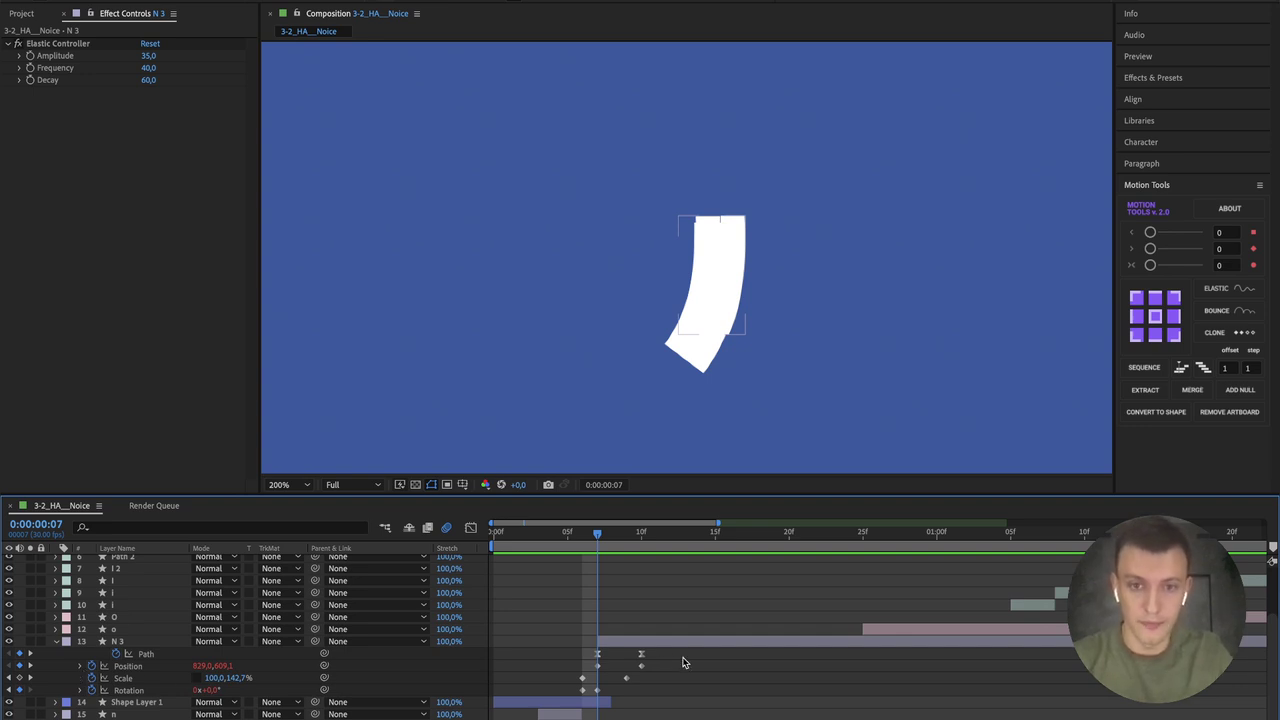
{"action": "key", "text": "space"}
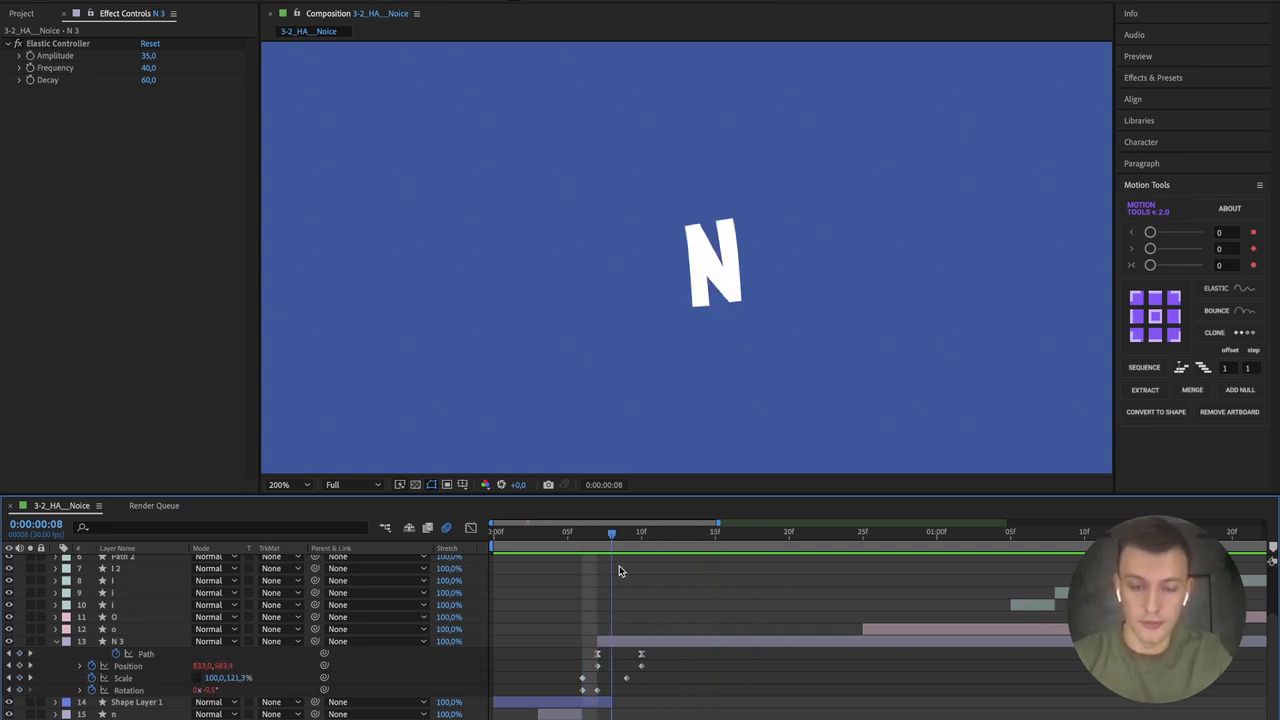
{"action": "key", "text": "space"}
Step: Collapse the N 3 layer's properties and add a null object to the composition
{"action": "left_click", "coordinate": [54, 641]}
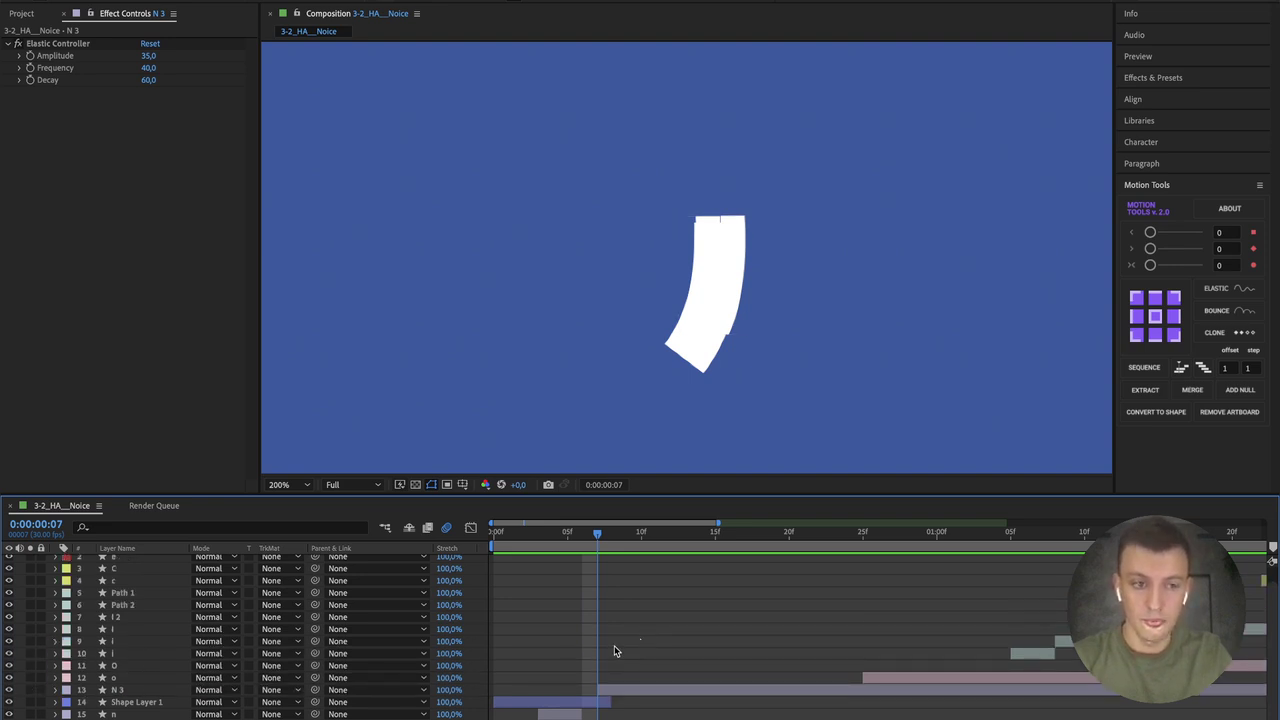
{"action": "left_click", "coordinate": [115, 690]}
{"action": "left_click", "coordinate": [580, 660]}
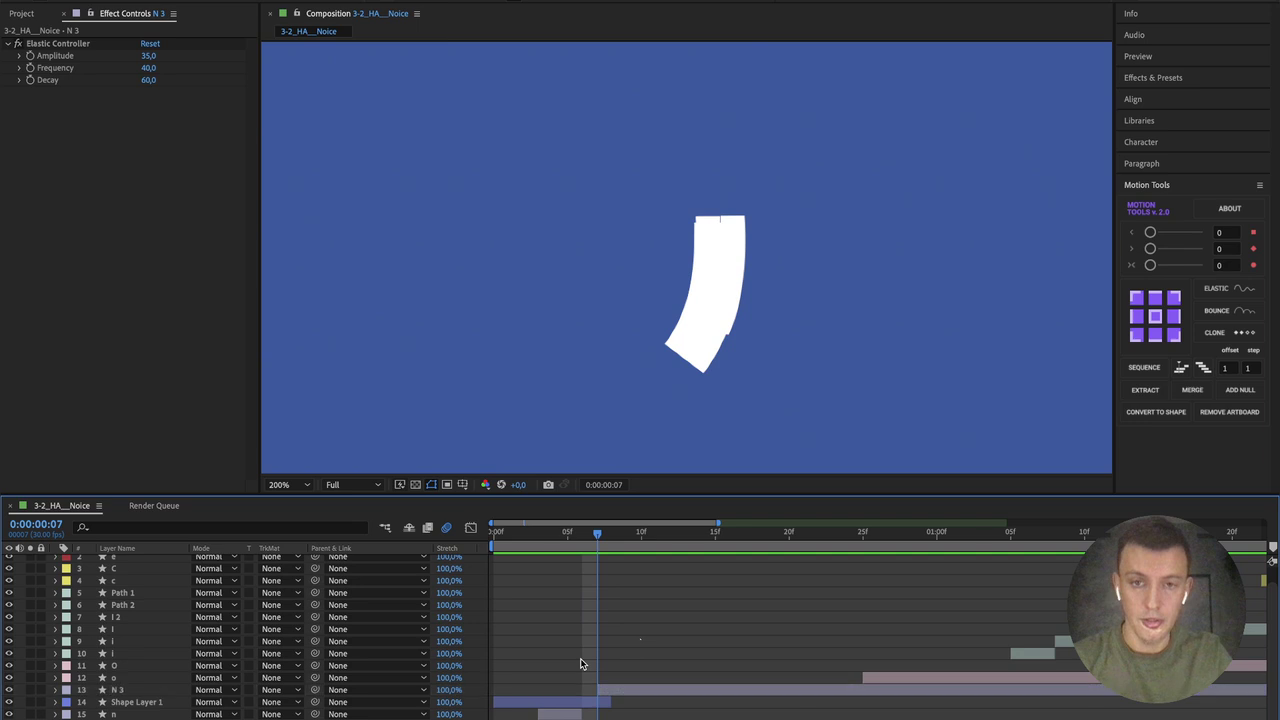
{"action": "left_click", "coordinate": [258, 0]}
{"action": "mouse_move", "coordinate": [300, 1]}
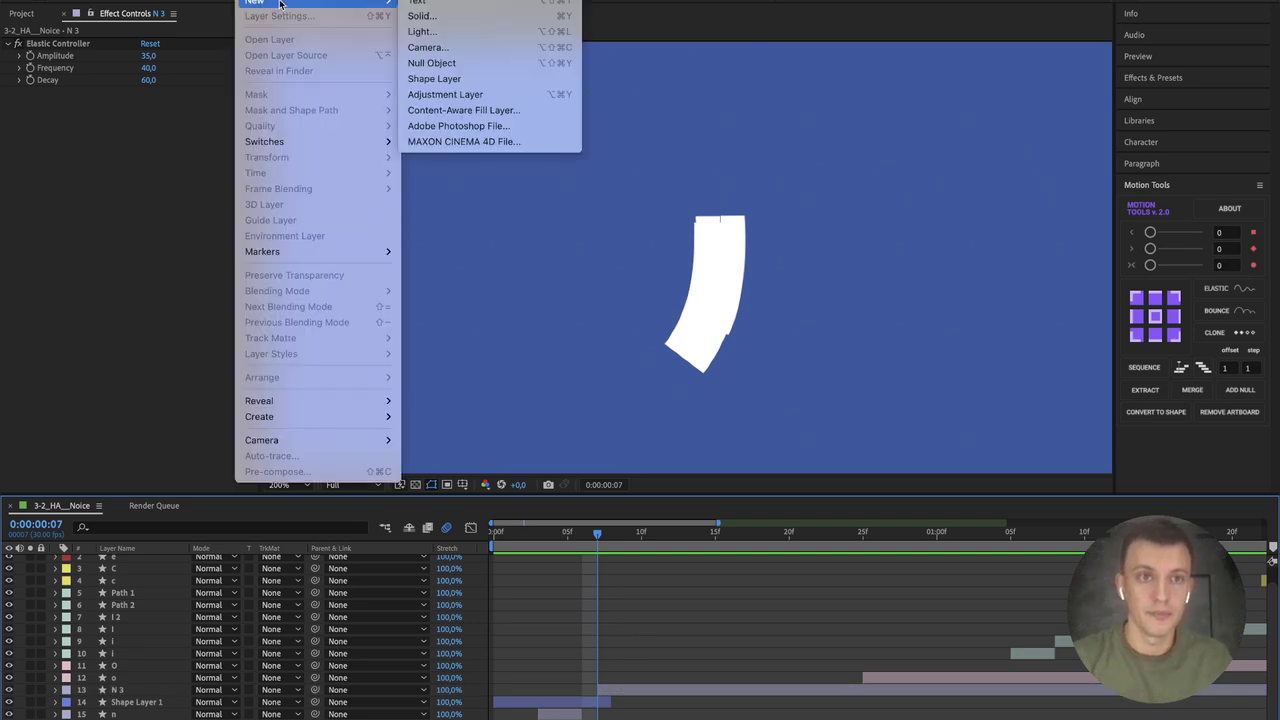
{"action": "left_click", "coordinate": [444, 66]}
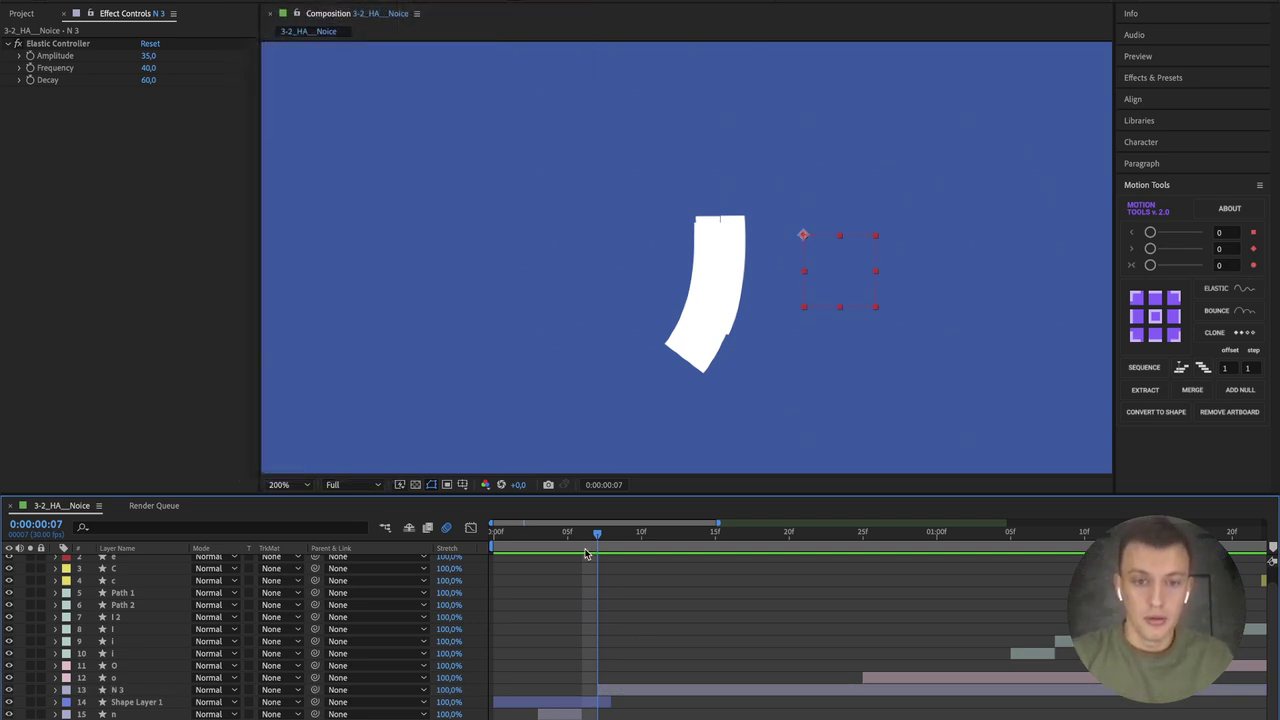
Step: Place the null layer directly above N 3 in the layer order and move to time 0:00:01:14
{"action": "left_click_drag", "start_coordinate": [174, 566], "coordinate": [153, 604]}
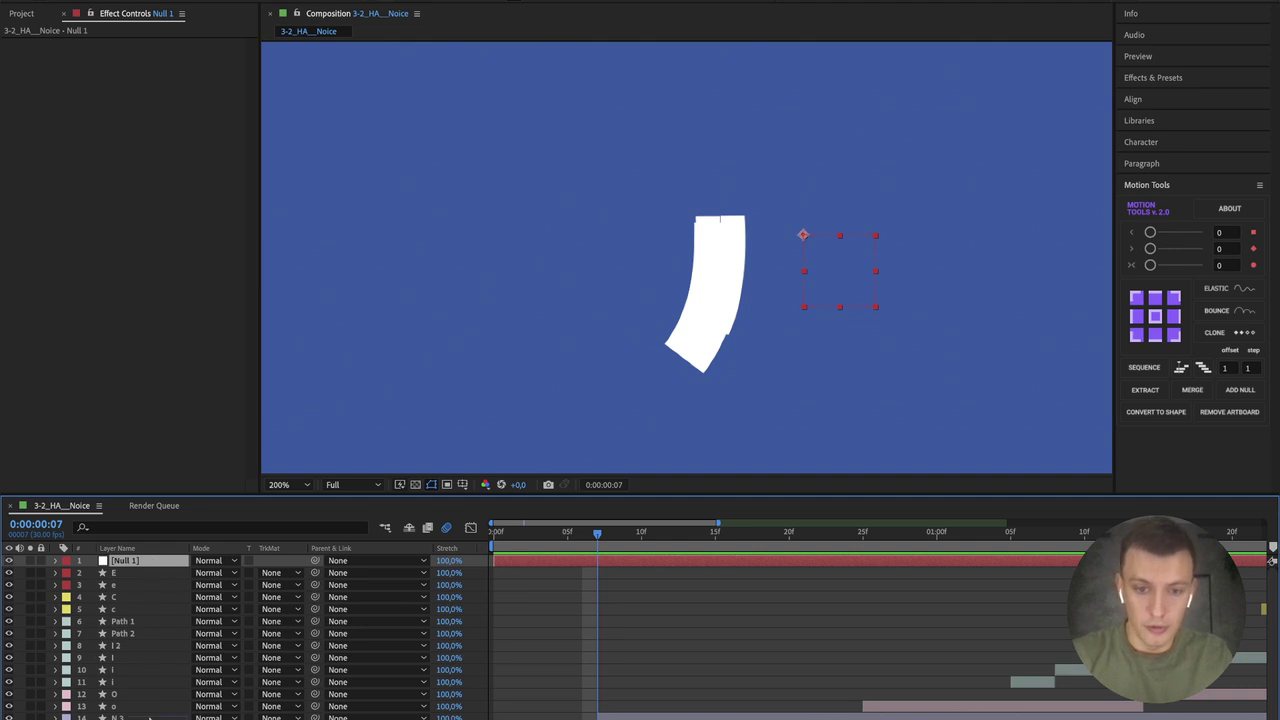
{"action": "left_click_drag", "start_coordinate": [150, 717], "coordinate": [145, 708]}
{"action": "scroll", "coordinate": [140, 650], "scroll_direction": "down", "scroll_amount": 1}
{"action": "left_click", "coordinate": [122, 692]}
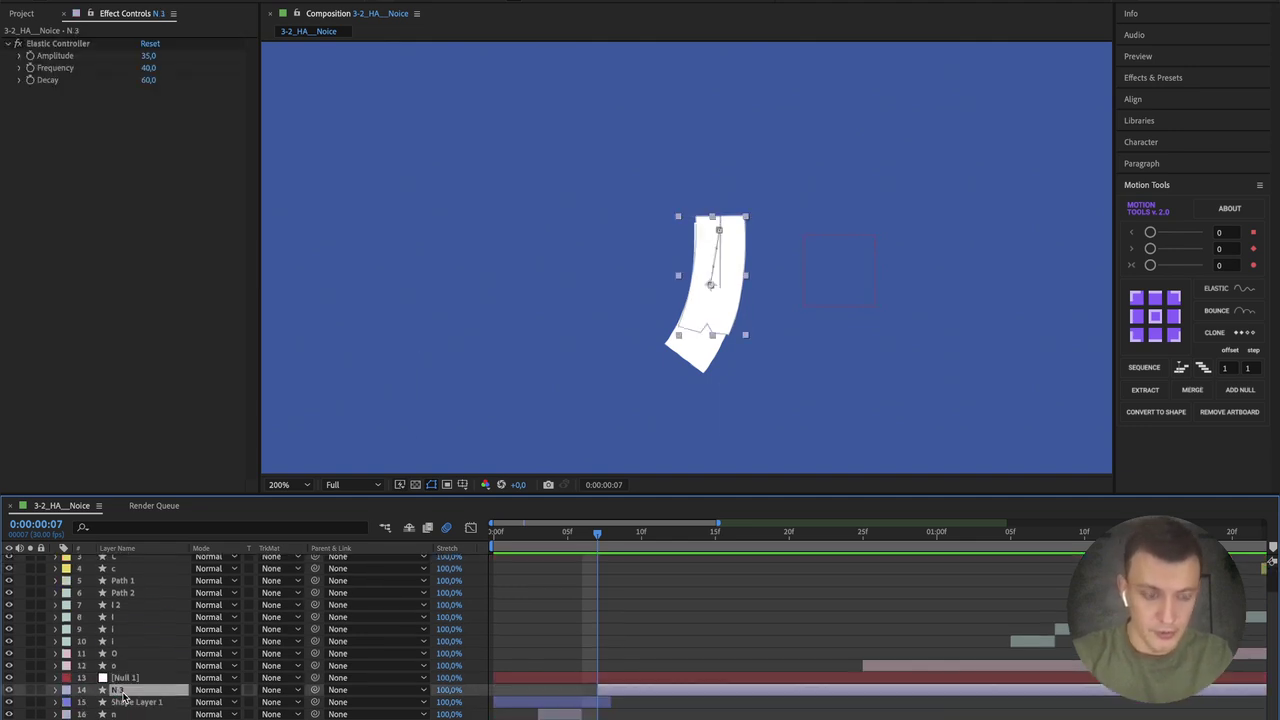
{"action": "left_click", "coordinate": [529, 653]}
{"action": "left_click", "coordinate": [556, 679]}
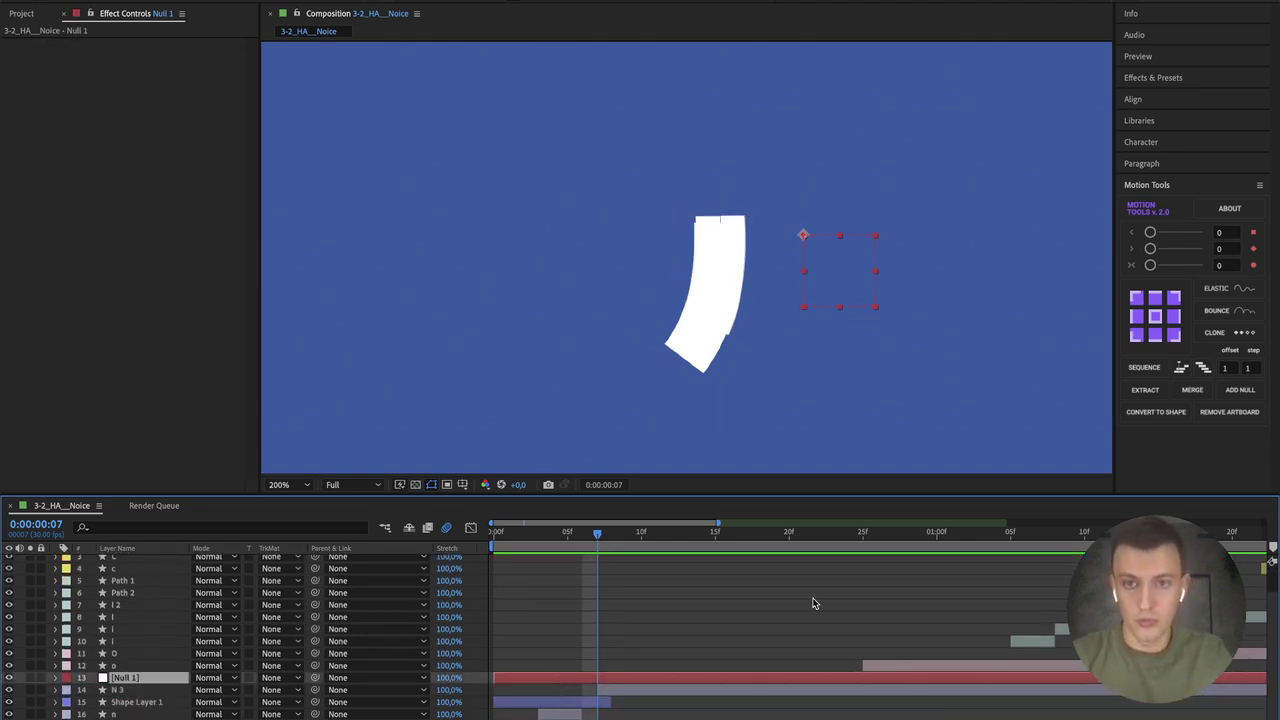
{"action": "key", "text": "space"}
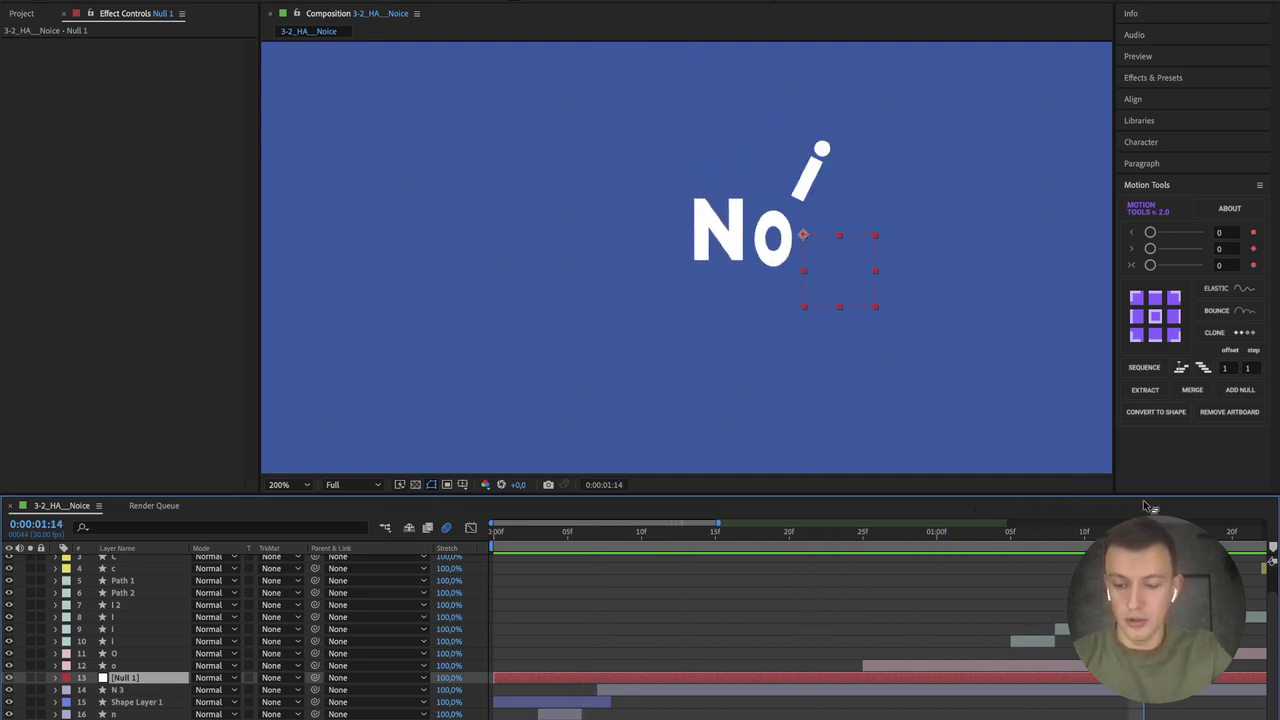
Step: Nudge the null object left and slightly up until its anchor point sits at the centre of the N
{"action": "key", "text": "shift+Left"}
{"action": "key", "text": "shift+Left"}
{"action": "key", "text": "shift+Left"}
{"action": "key", "text": "shift+Left"}
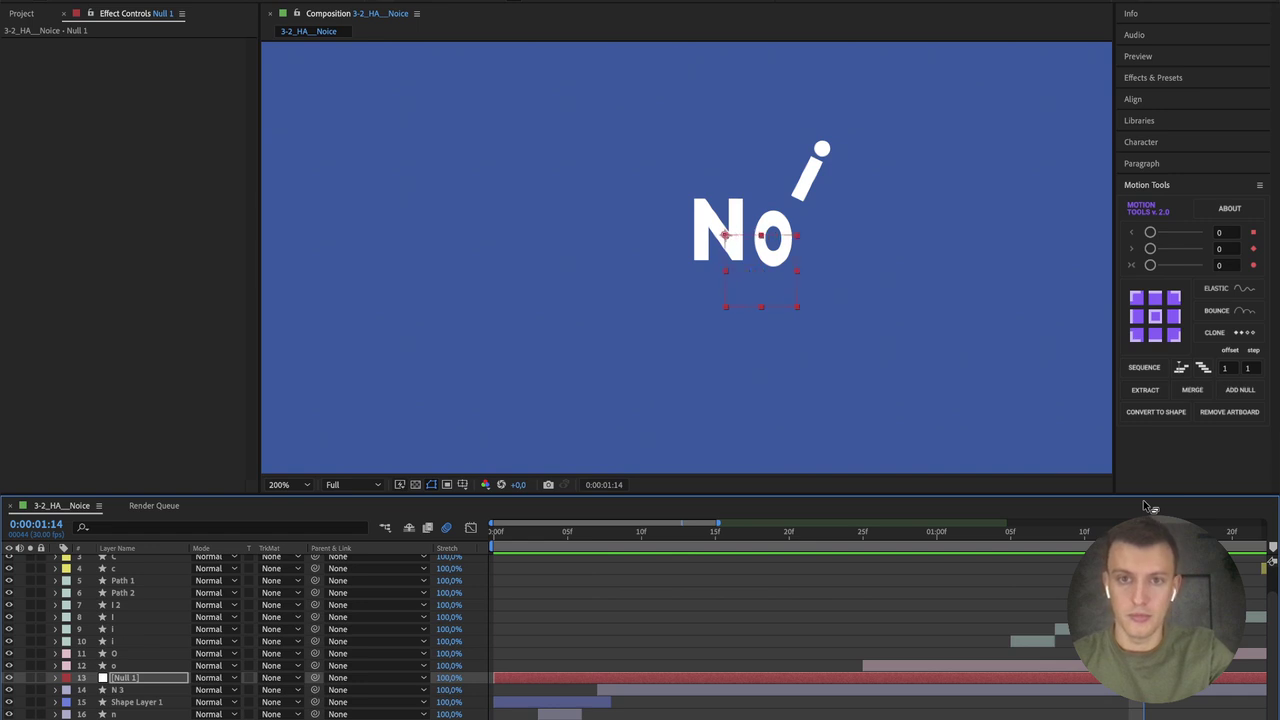
{"action": "key", "text": "Left"}
{"action": "key", "text": "Left"}
{"action": "key", "text": "Left"}
{"action": "key", "text": "Up"}
{"action": "key", "text": "Up"}
{"action": "key", "text": "Up"}
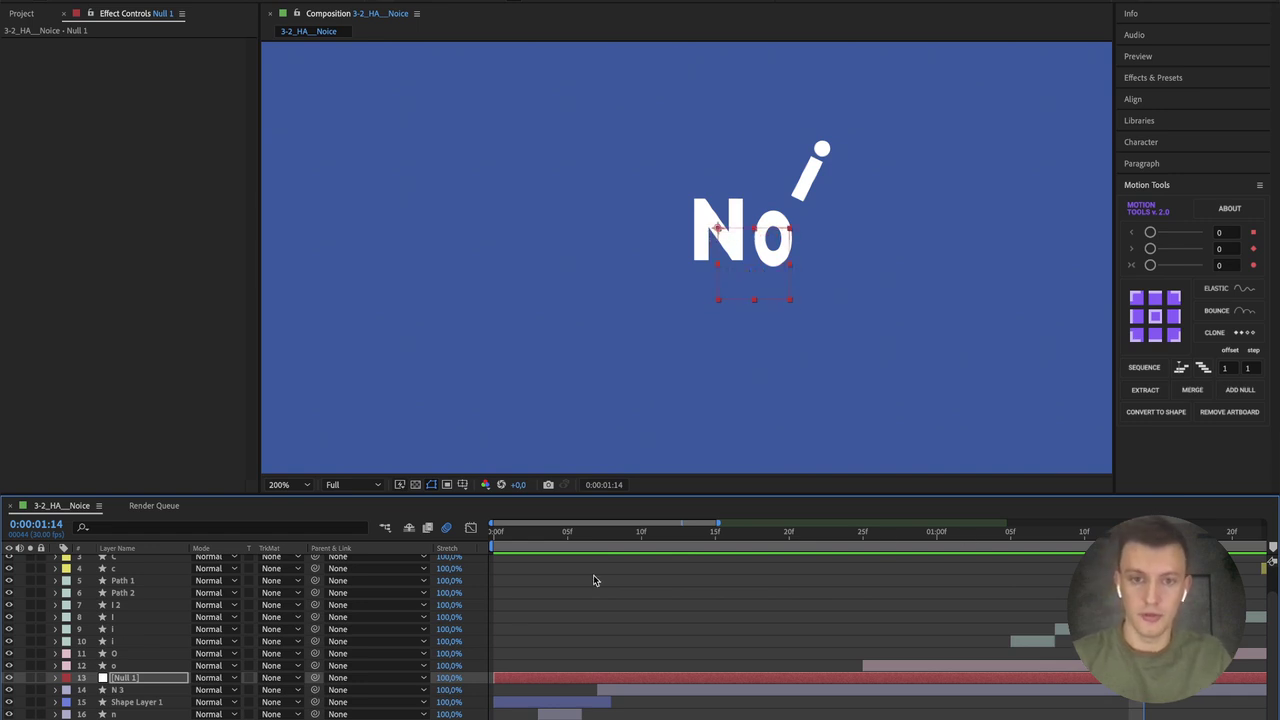
Step: Parent the N 3 and Shape Layer 1 layers to Null 1
{"action": "left_click", "coordinate": [138, 690]}
{"action": "left_click", "coordinate": [131, 702], "text": "shift"}
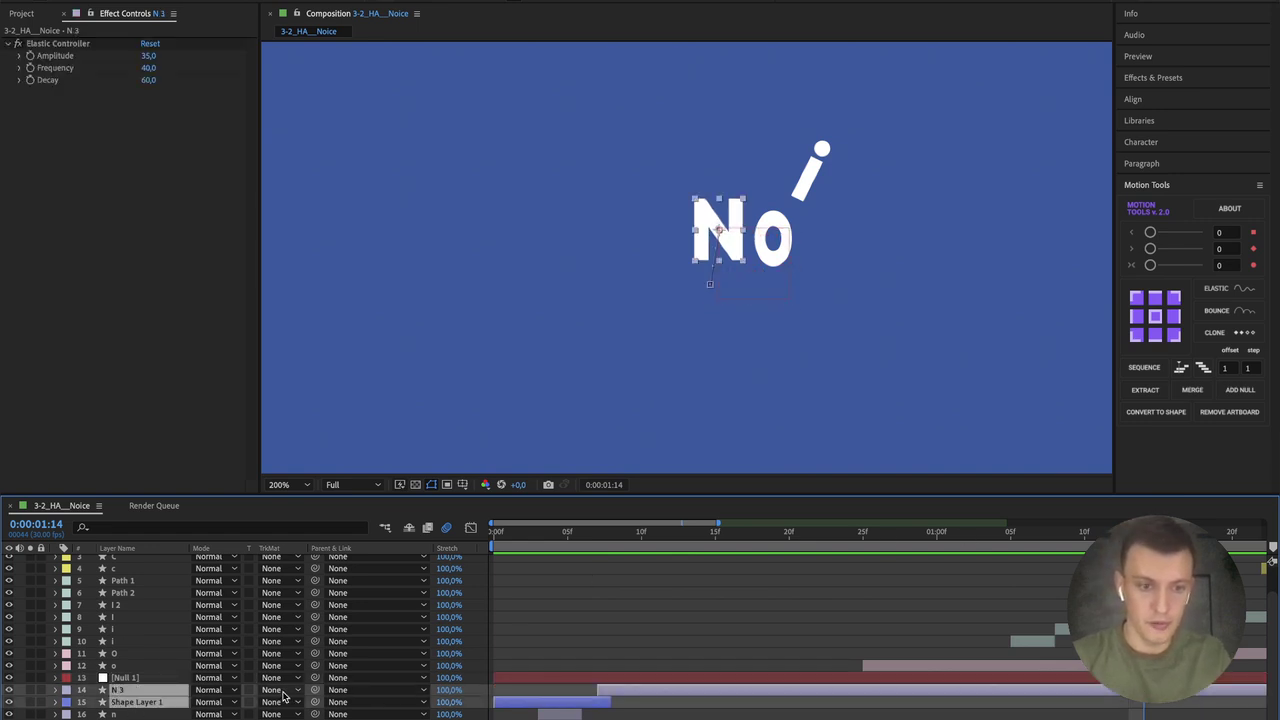
{"action": "left_click_drag", "start_coordinate": [313, 693], "coordinate": [128, 680]}
{"action": "left_click", "coordinate": [130, 679]}
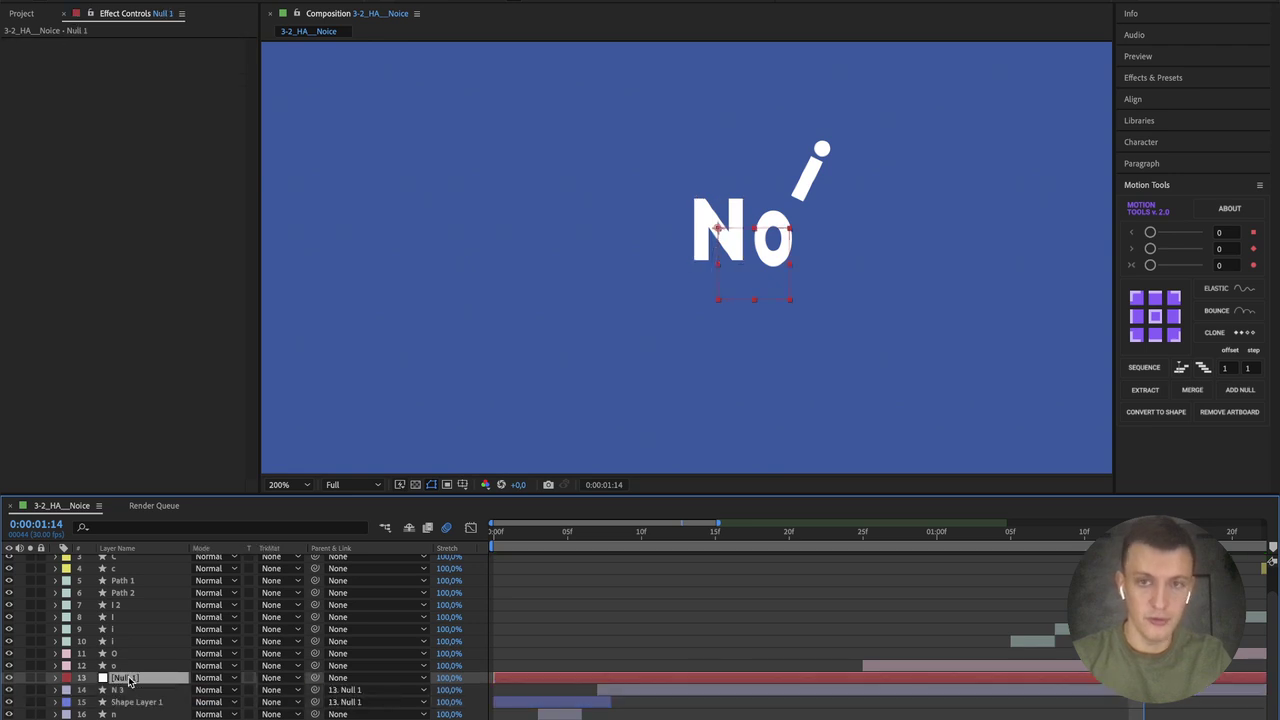
Step: Start keyframing Null 1's scale, placing the first keyframe at frame 5
{"action": "mouse_move", "coordinate": [540, 532]}
{"action": "left_mouse_down"}
{"action": "mouse_move", "coordinate": [585, 539]}
{"action": "mouse_move", "coordinate": [523, 539]}
{"action": "mouse_move", "coordinate": [559, 535]}
{"action": "left_mouse_up"}
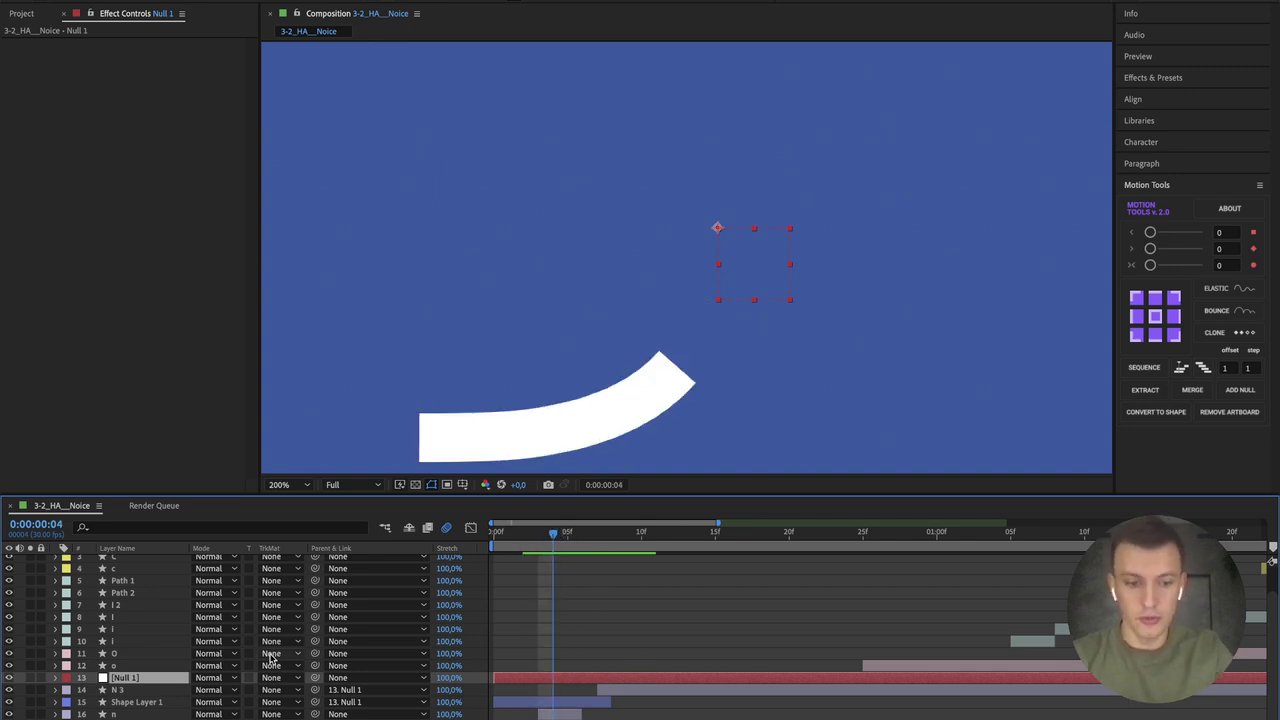
{"action": "key", "text": "s"}
{"action": "left_click", "coordinate": [92, 690]}
{"action": "scroll", "coordinate": [571, 640], "scroll_direction": "down", "scroll_amount": 1}
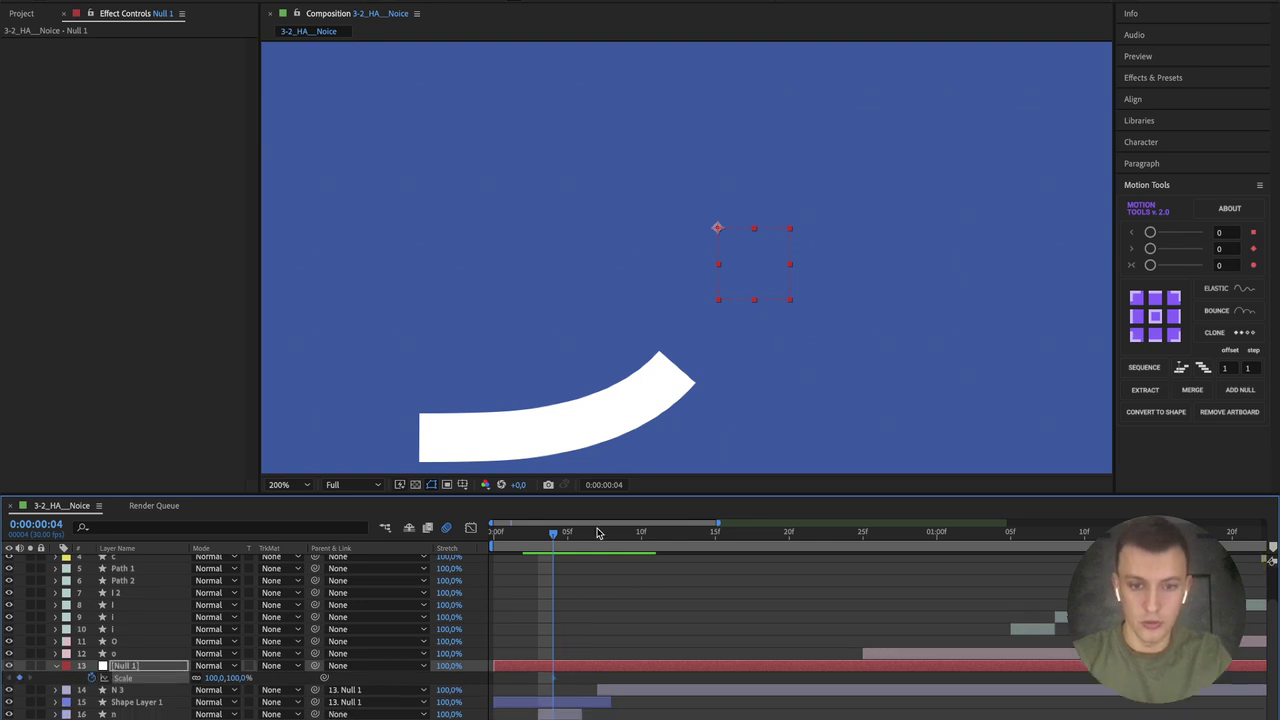
{"action": "mouse_move", "coordinate": [588, 532]}
{"action": "left_mouse_down"}
{"action": "mouse_move", "coordinate": [671, 535]}
{"action": "mouse_move", "coordinate": [567, 545]}
{"action": "left_mouse_up"}
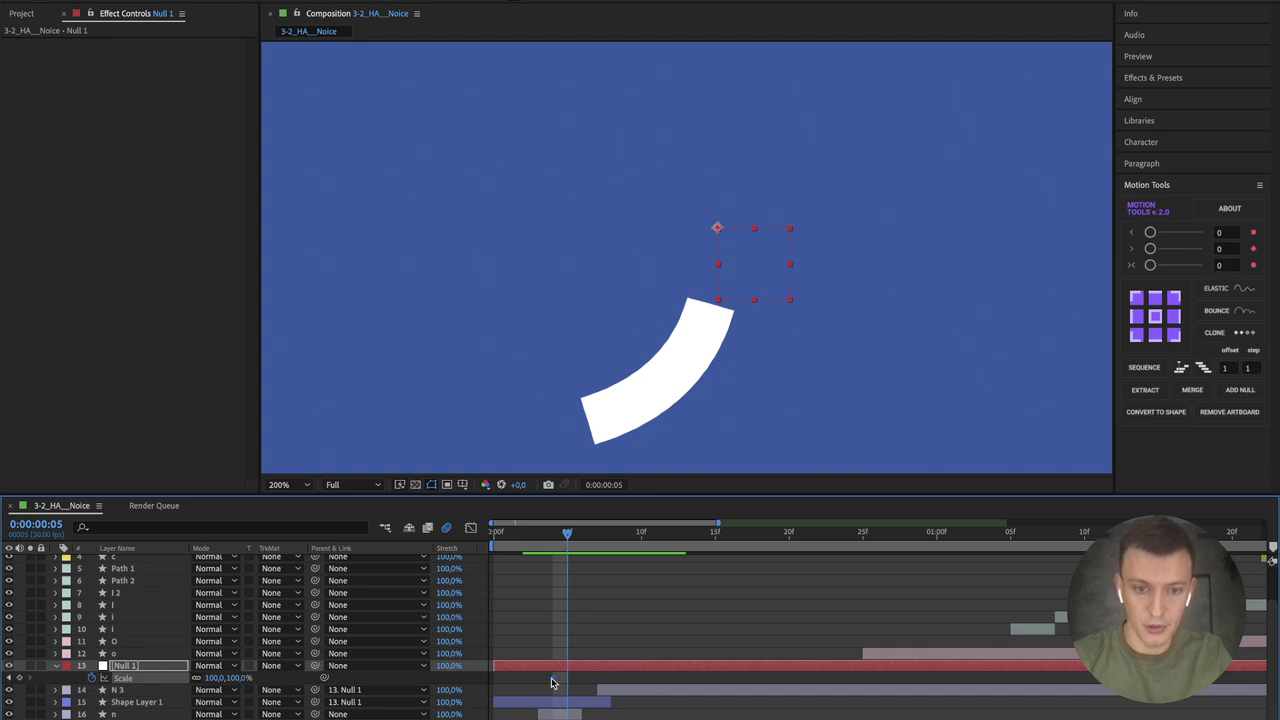
Step: Reveal N 3's keyframes for timing and add a 100% scale keyframe to Null 1 at frame 10
{"action": "left_click", "coordinate": [630, 690]}
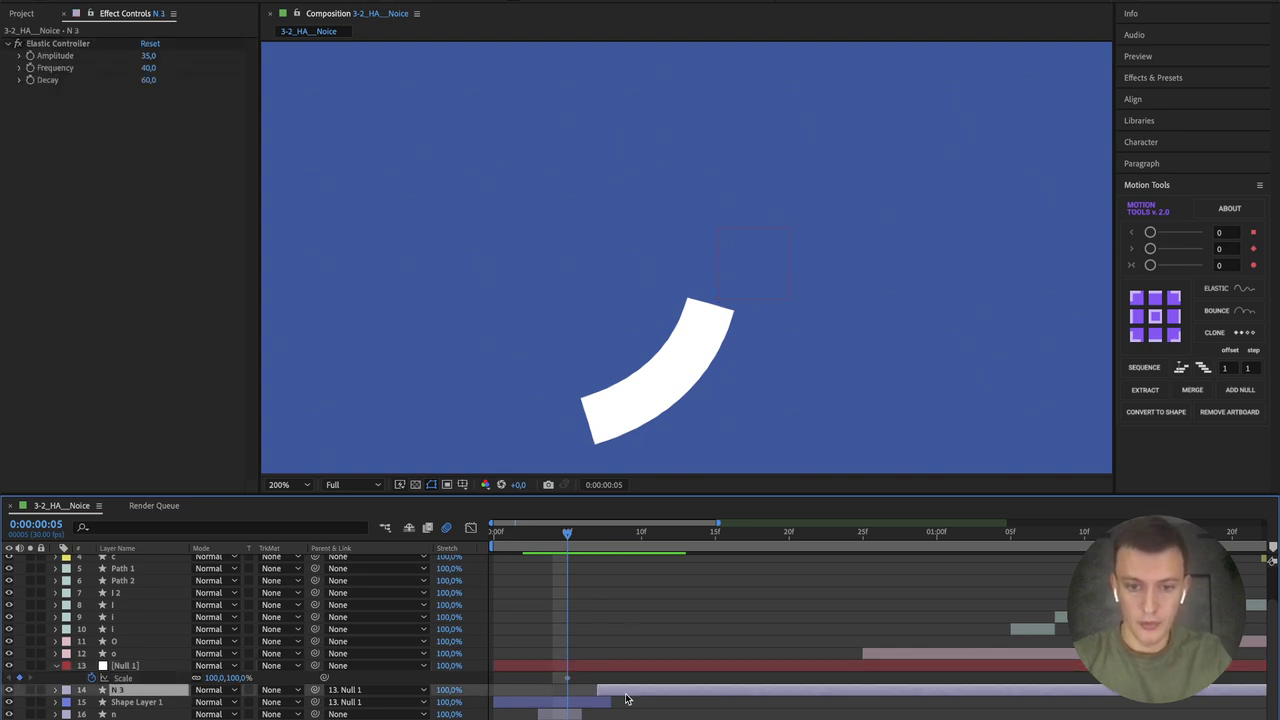
{"action": "key", "text": "u"}
{"action": "left_click", "coordinate": [643, 541]}
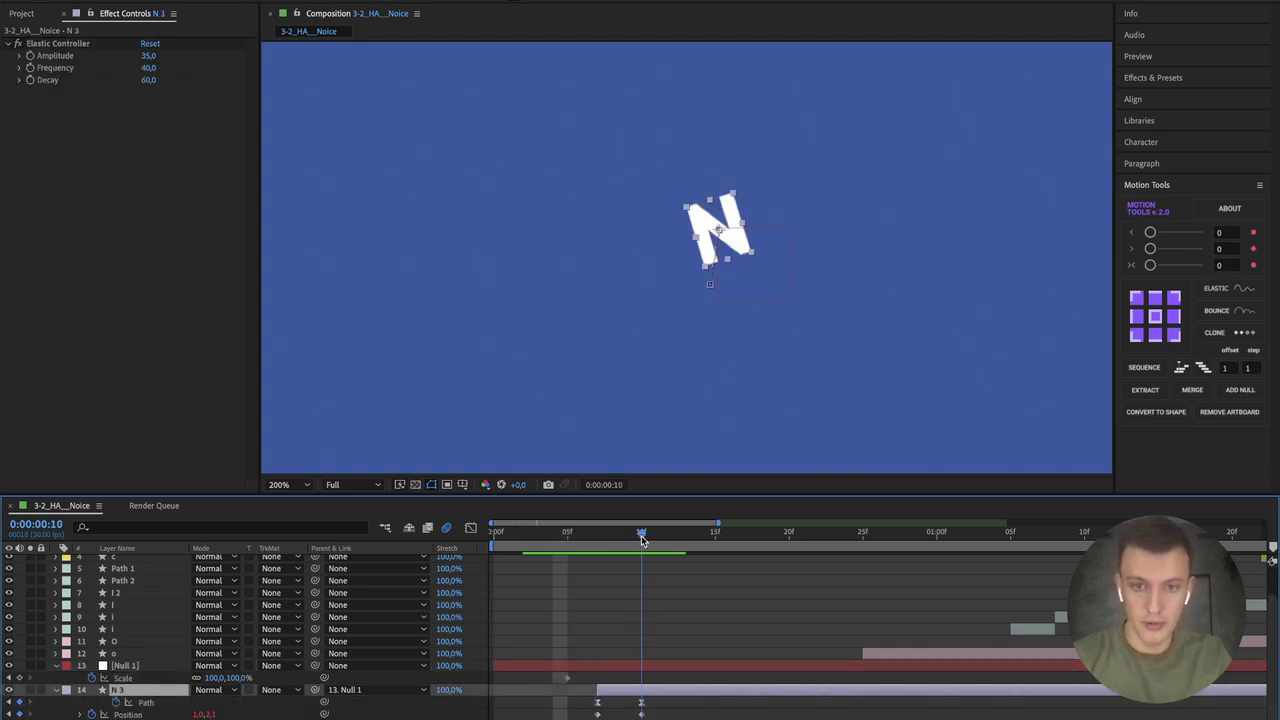
{"action": "left_click", "coordinate": [18, 679]}
Step: Set Null 1's scale to 120% at frame 5 and preview the animation
{"action": "left_click_drag", "start_coordinate": [632, 535], "coordinate": [567, 533]}
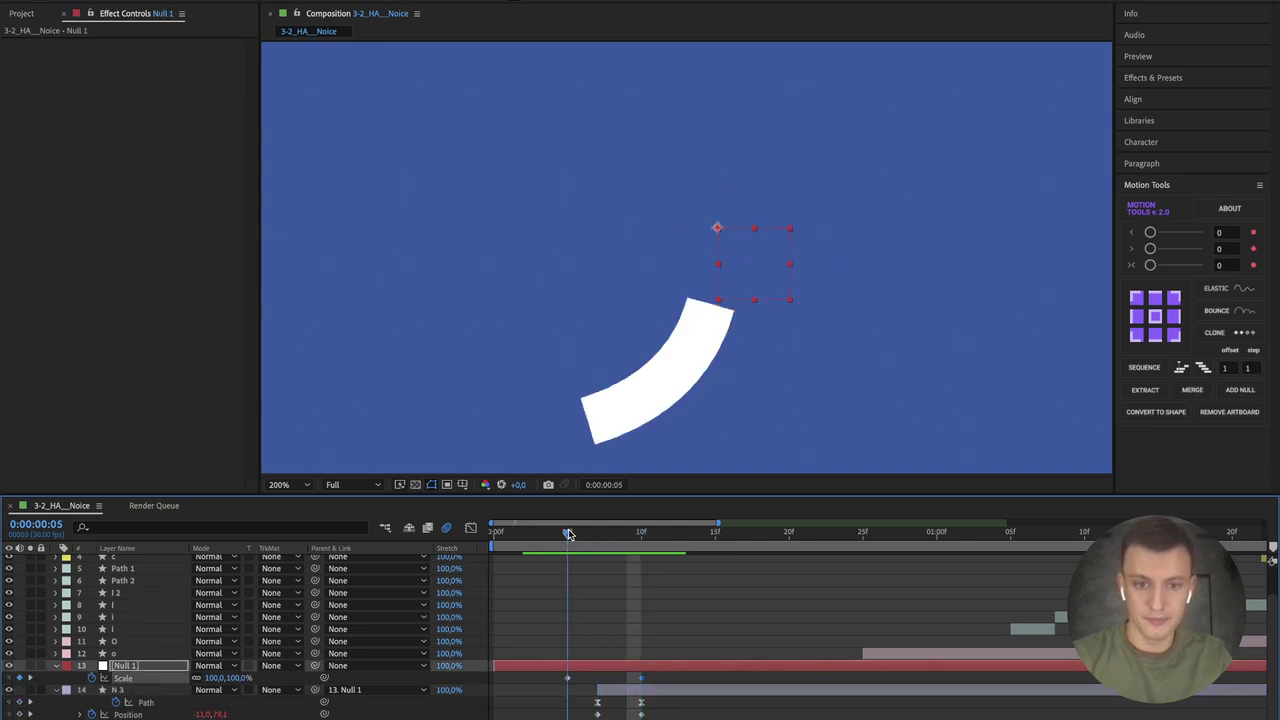
{"action": "type", "text": "12"}
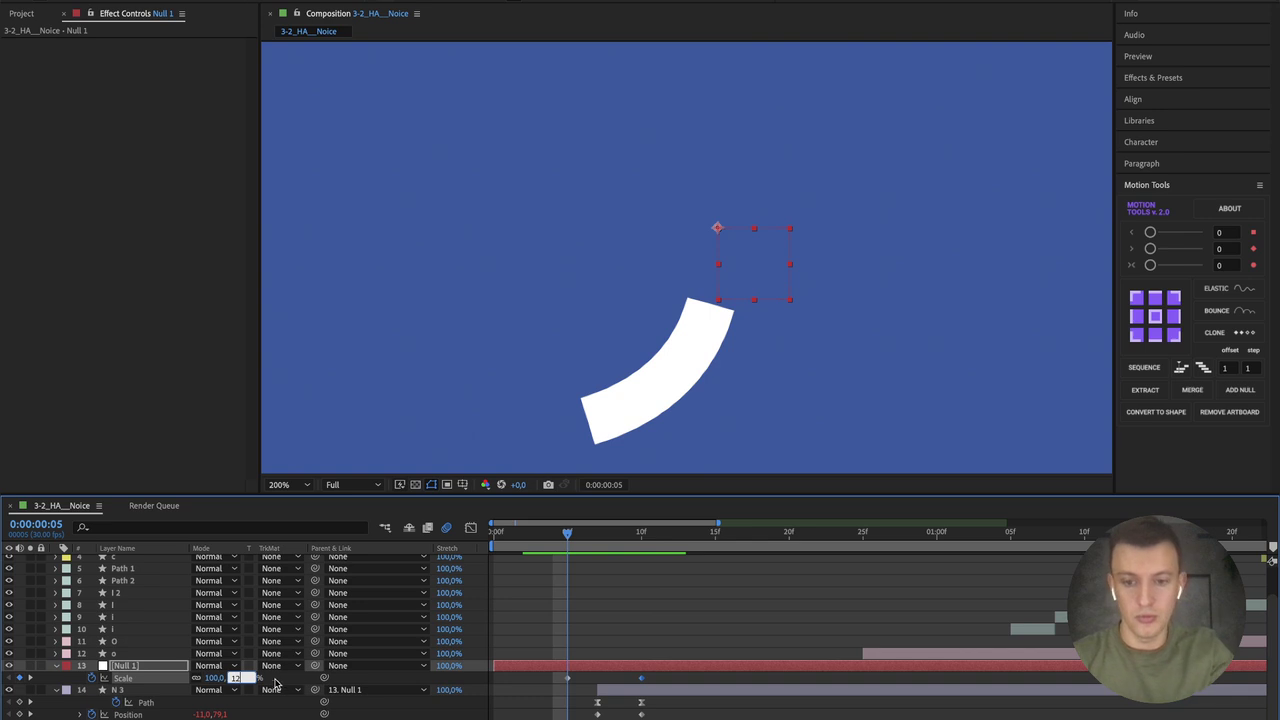
{"action": "type", "text": "0,0,120,0"}
{"action": "key", "text": "Return"}
{"action": "key", "text": "Page_Up"}
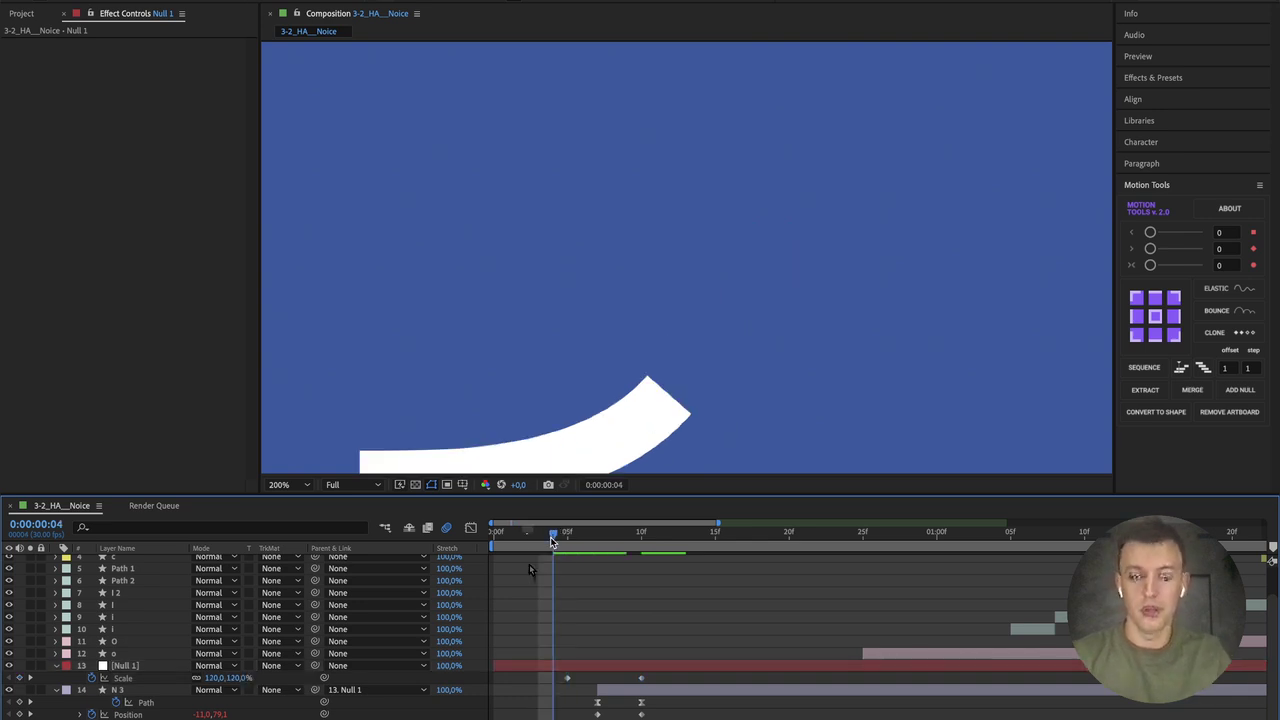
{"action": "key", "text": "space"}
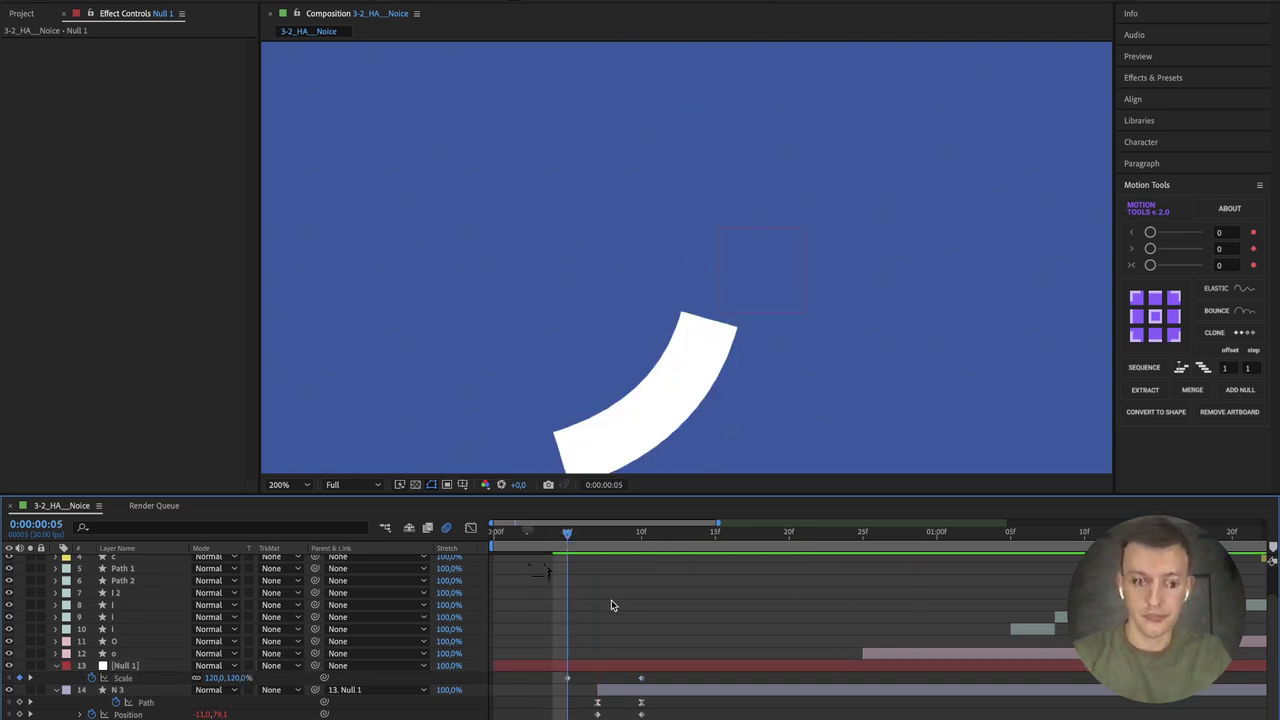
Step: Ease both of Null 1's scale keyframes and lengthen the first keyframe's outgoing handle in the speed graph
{"action": "left_click_drag", "start_coordinate": [664, 674], "coordinate": [551, 681]}
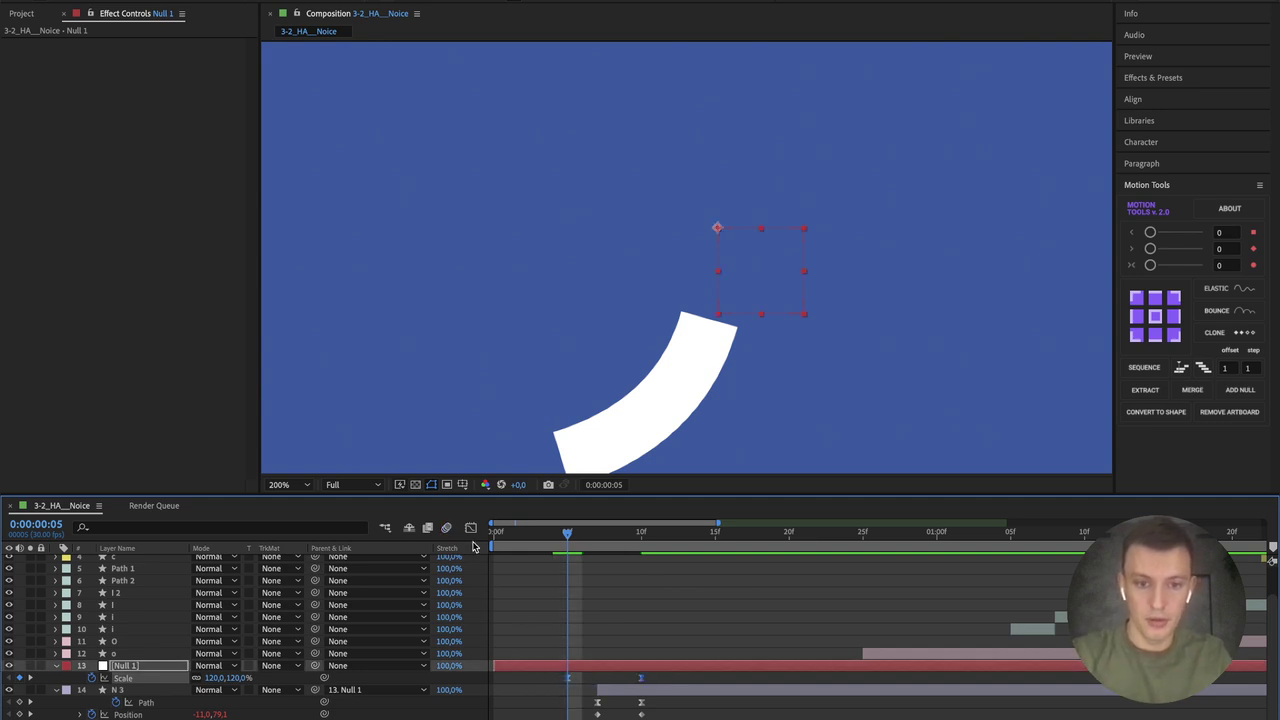
{"action": "left_click", "coordinate": [471, 527]}
{"action": "mouse_move", "coordinate": [672, 587]}
{"action": "left_mouse_down"}
{"action": "mouse_move", "coordinate": [625, 561]}
{"action": "mouse_move", "coordinate": [672, 571]}
{"action": "left_mouse_up"}
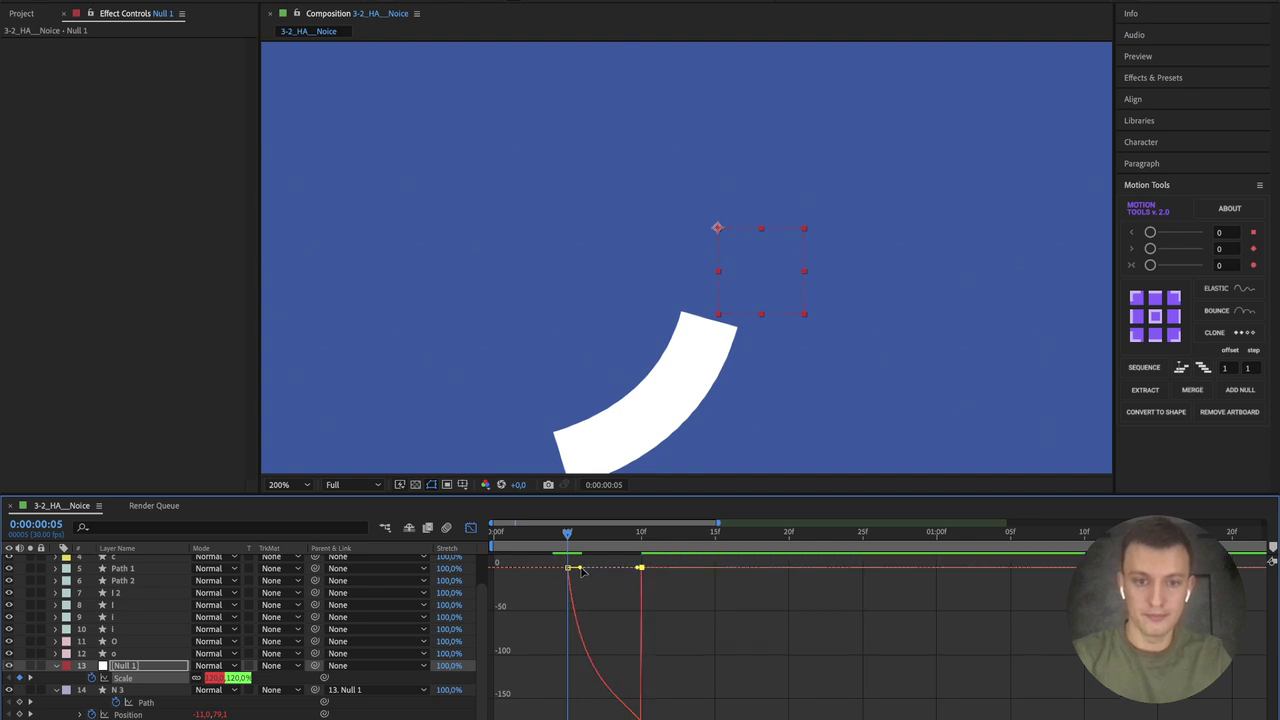
{"action": "left_click_drag", "start_coordinate": [581, 568], "coordinate": [604, 568]}
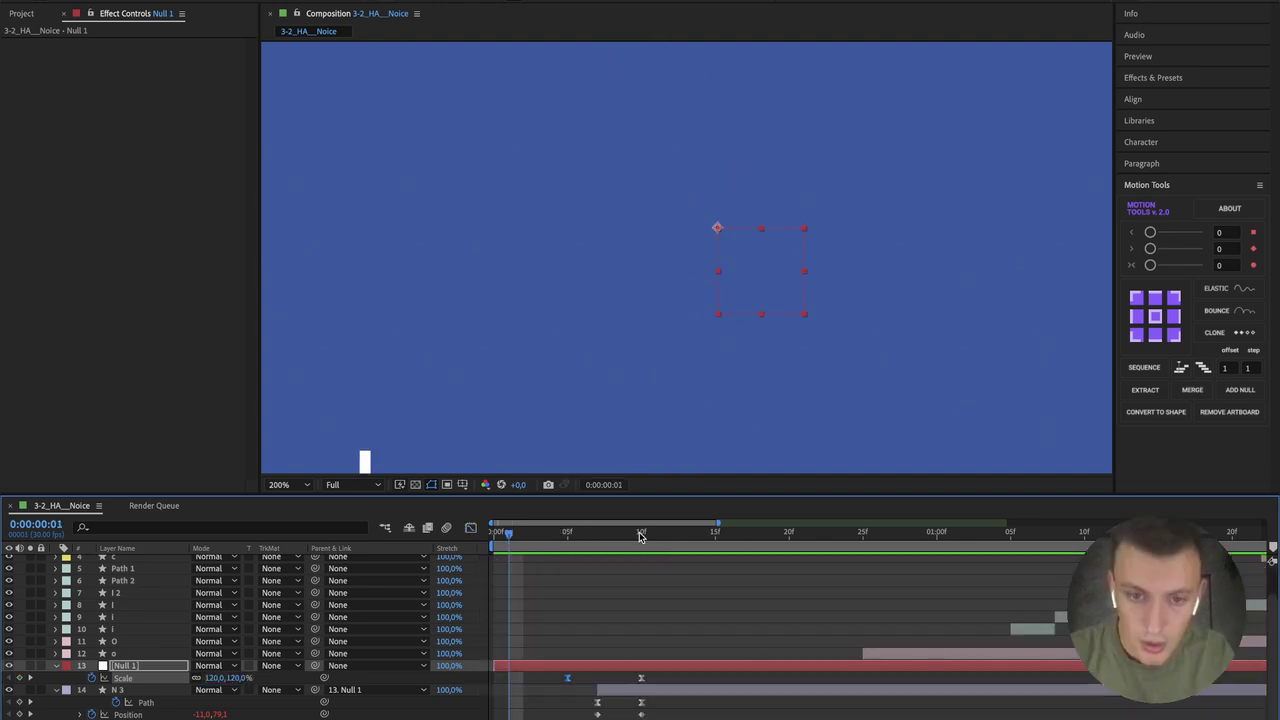
Step: Apply Motion Tools' Elastic to Null 1's scale keyframes and play the animation from the start
{"action": "left_click", "coordinate": [640, 532]}
{"action": "left_click", "coordinate": [517, 694]}
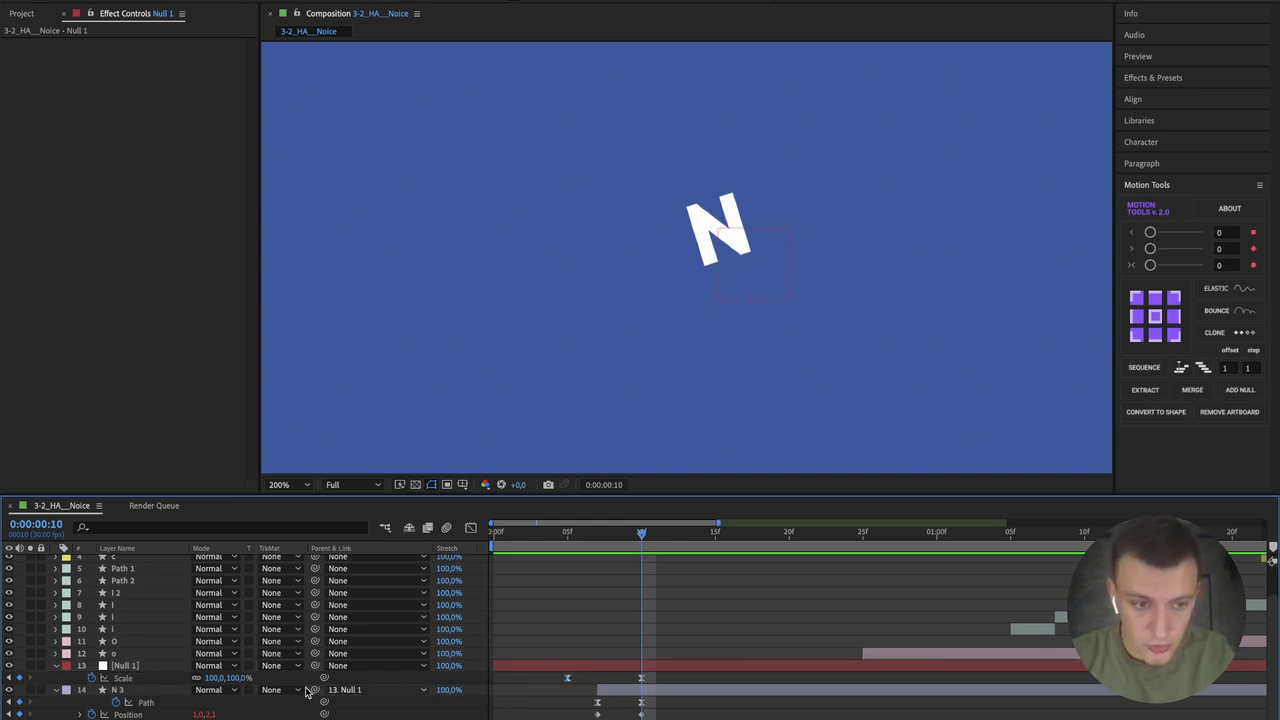
{"action": "left_click", "coordinate": [155, 680]}
{"action": "left_click", "coordinate": [1255, 290]}
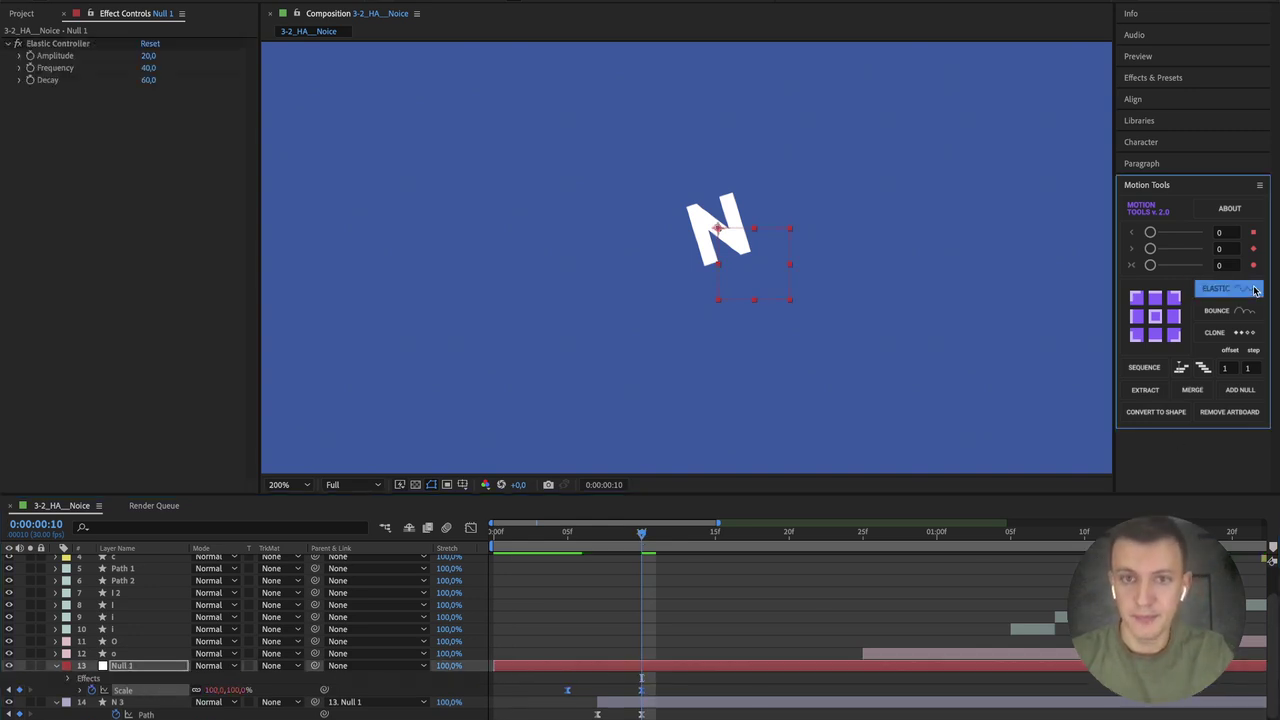
{"action": "left_click", "coordinate": [555, 632]}
{"action": "left_click", "coordinate": [570, 532]}
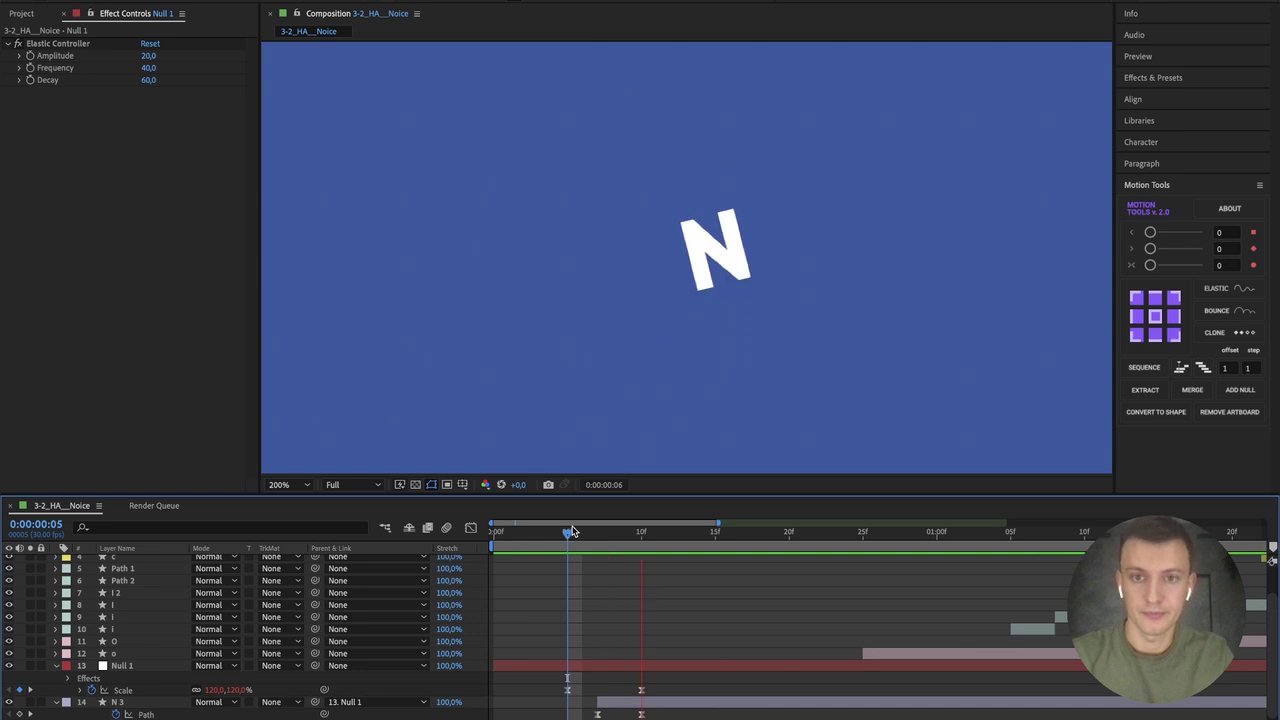
{"action": "left_click_drag", "start_coordinate": [572, 532], "coordinate": [471, 531]}
{"action": "key", "text": "space"}
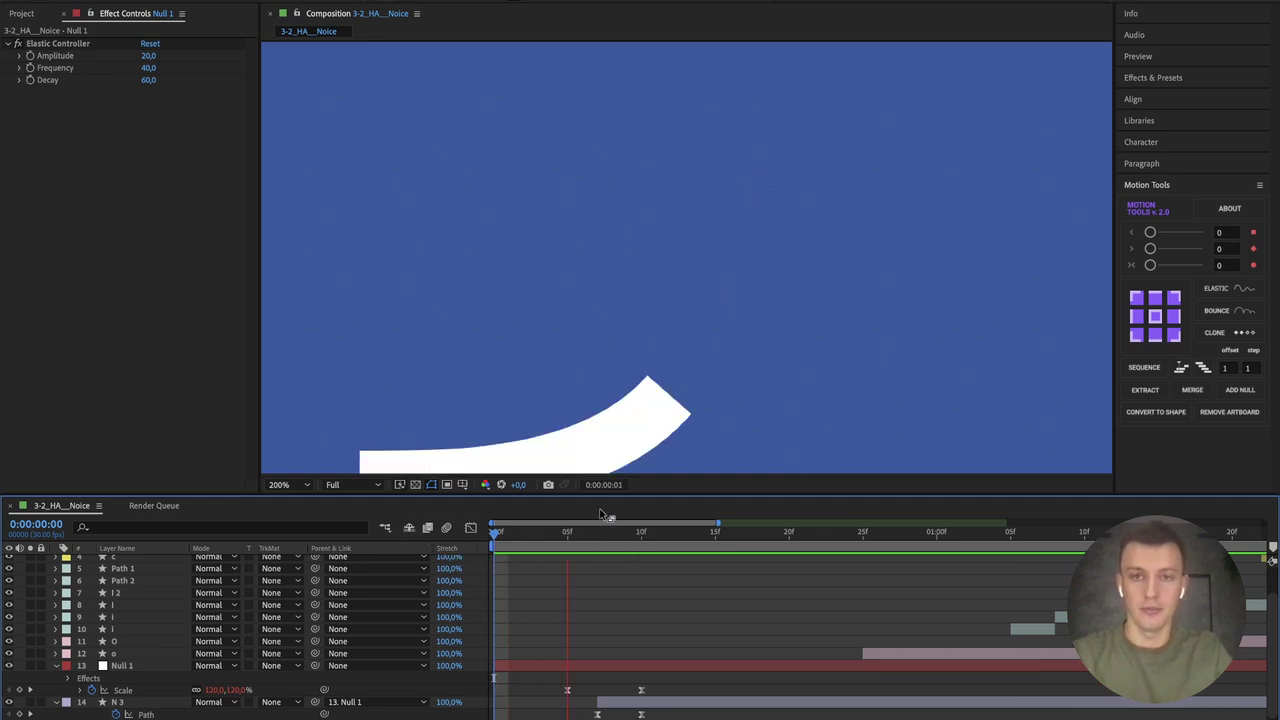
Step: Trim the end of Shape Layer 1 to frame 7, where N 3 begins, and play back the transition
{"action": "mouse_move", "coordinate": [598, 531]}
{"action": "left_mouse_down"}
{"action": "mouse_move", "coordinate": [629, 524]}
{"action": "mouse_move", "coordinate": [585, 534]}
{"action": "mouse_move", "coordinate": [612, 531]}
{"action": "mouse_move", "coordinate": [597, 531]}
{"action": "left_mouse_up"}
{"action": "scroll", "coordinate": [629, 619], "scroll_direction": "down", "scroll_amount": 3}
{"action": "left_click_drag", "start_coordinate": [607, 703], "coordinate": [596, 703]}
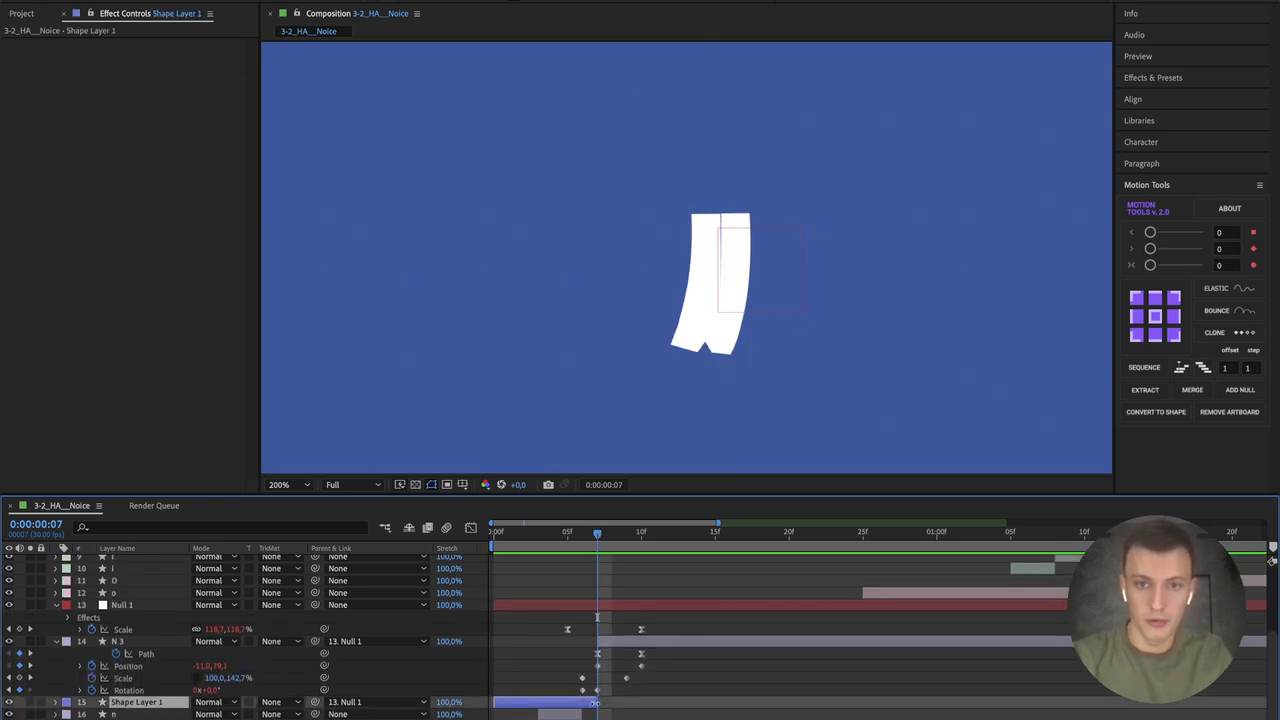
{"action": "left_click", "coordinate": [567, 533]}
{"action": "key", "text": "space"}
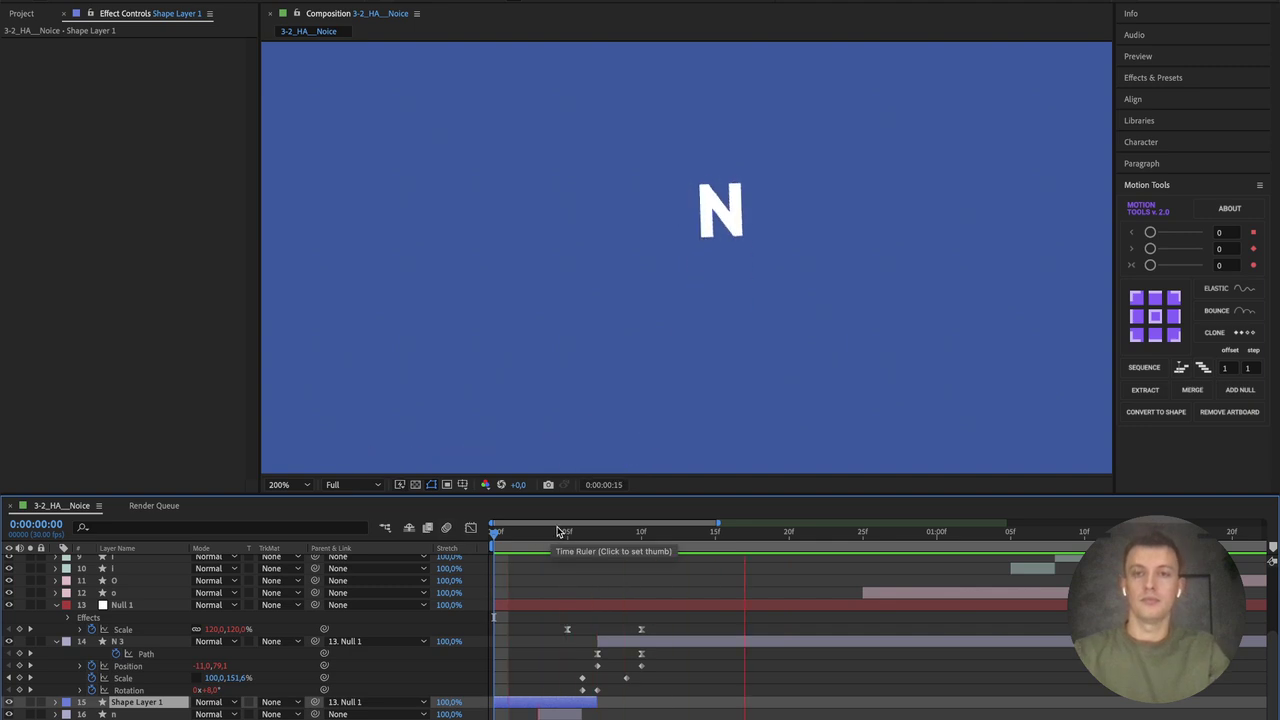
Step: Set the Decay of Null 1's Elastic Controller to 40 and play the animation from the start
{"action": "left_click", "coordinate": [600, 534]}
{"action": "scroll", "coordinate": [602, 642], "scroll_direction": "up", "scroll_amount": 2}
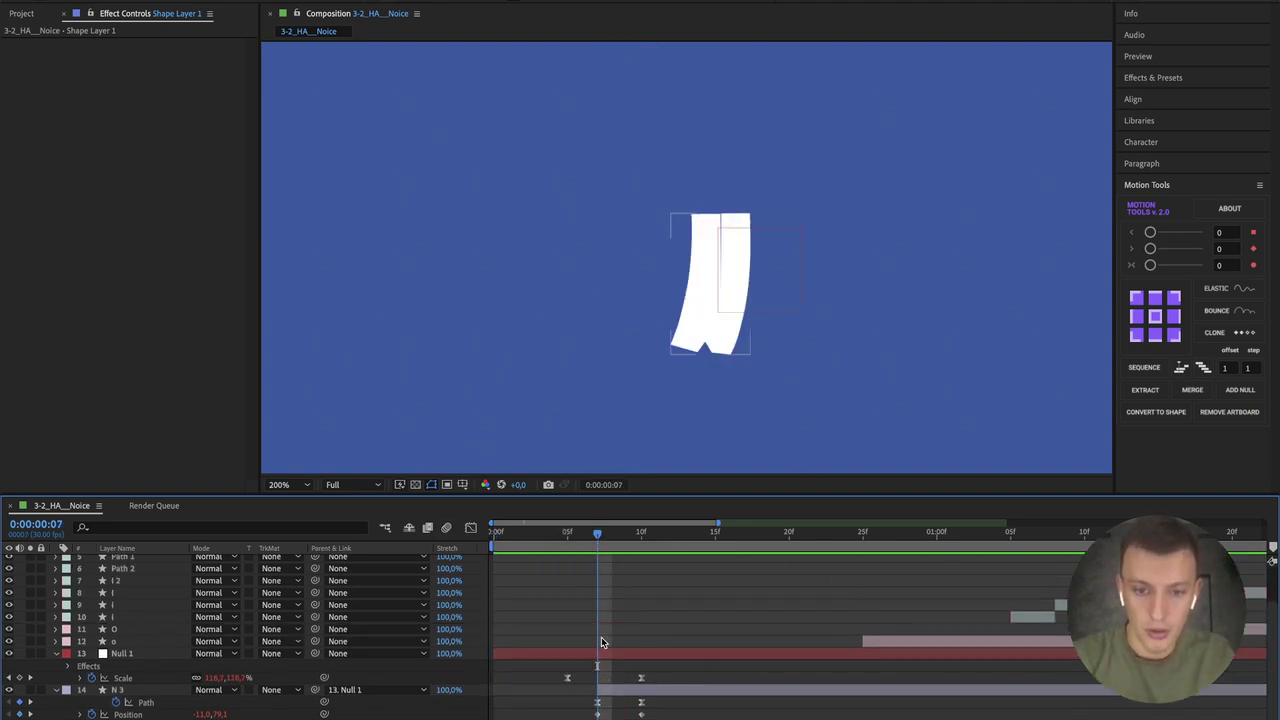
{"action": "left_click", "coordinate": [616, 654]}
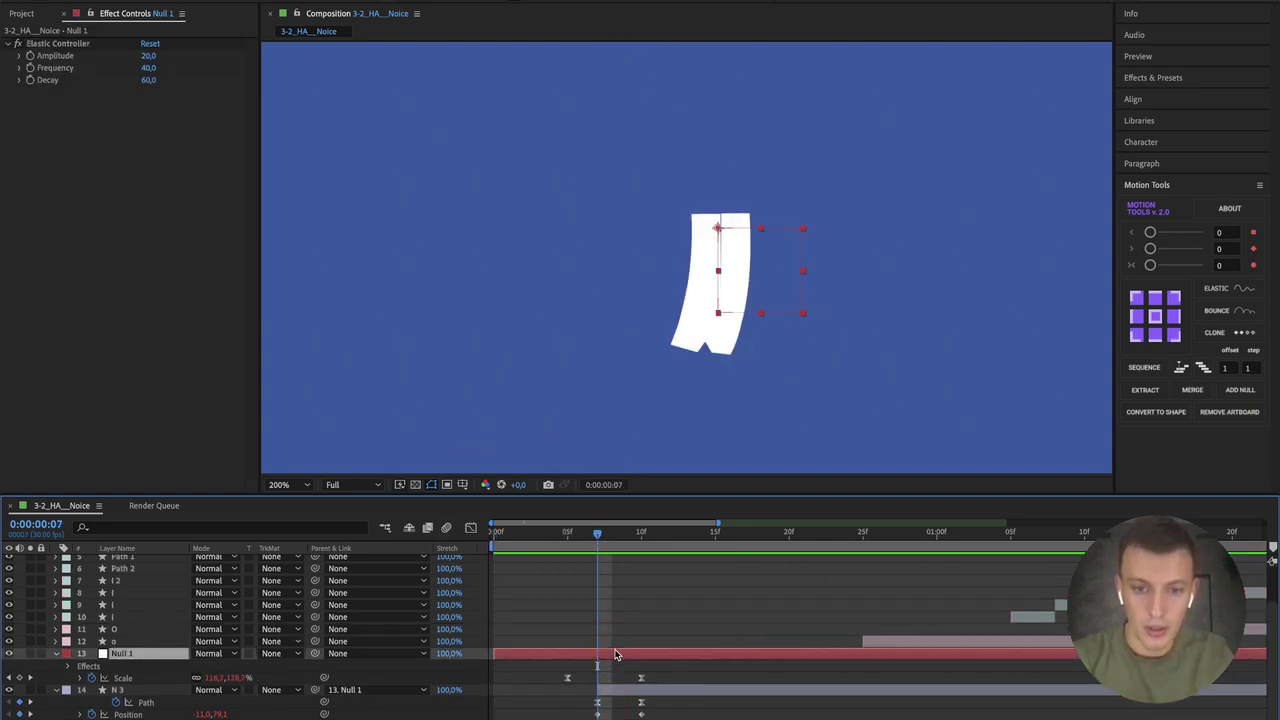
{"action": "left_click", "coordinate": [148, 80]}
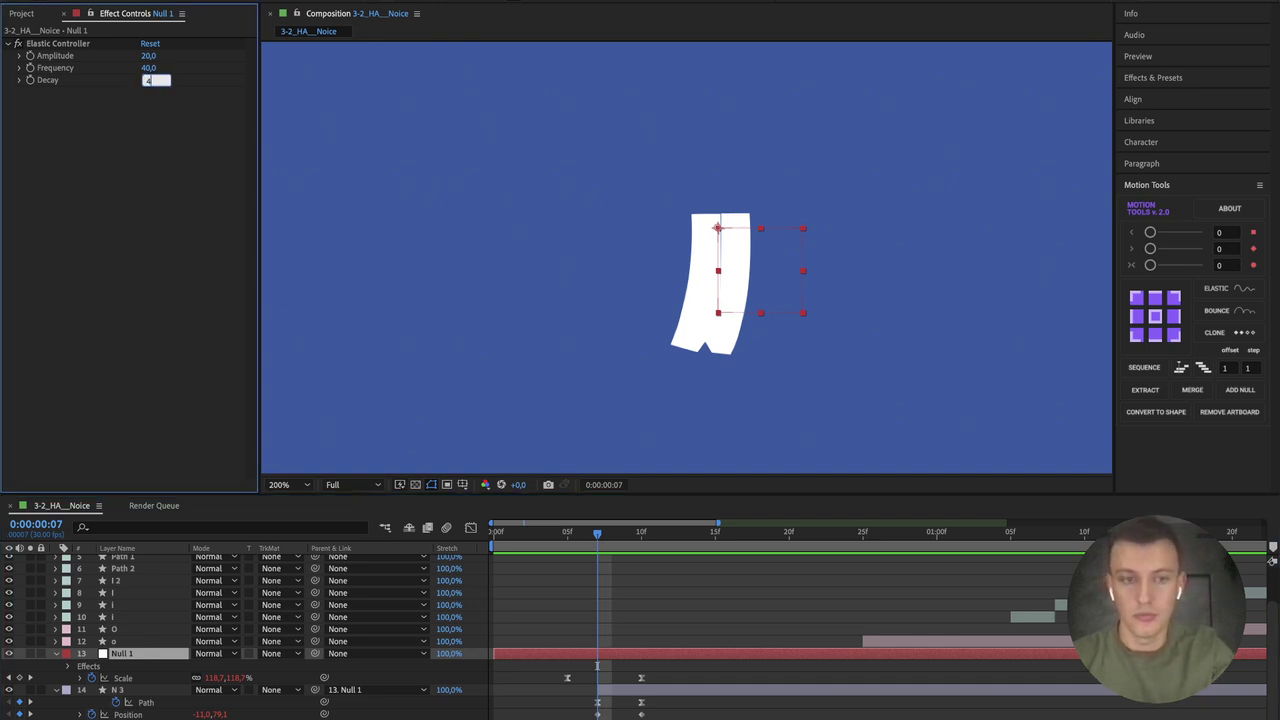
{"action": "key", "text": "space"}
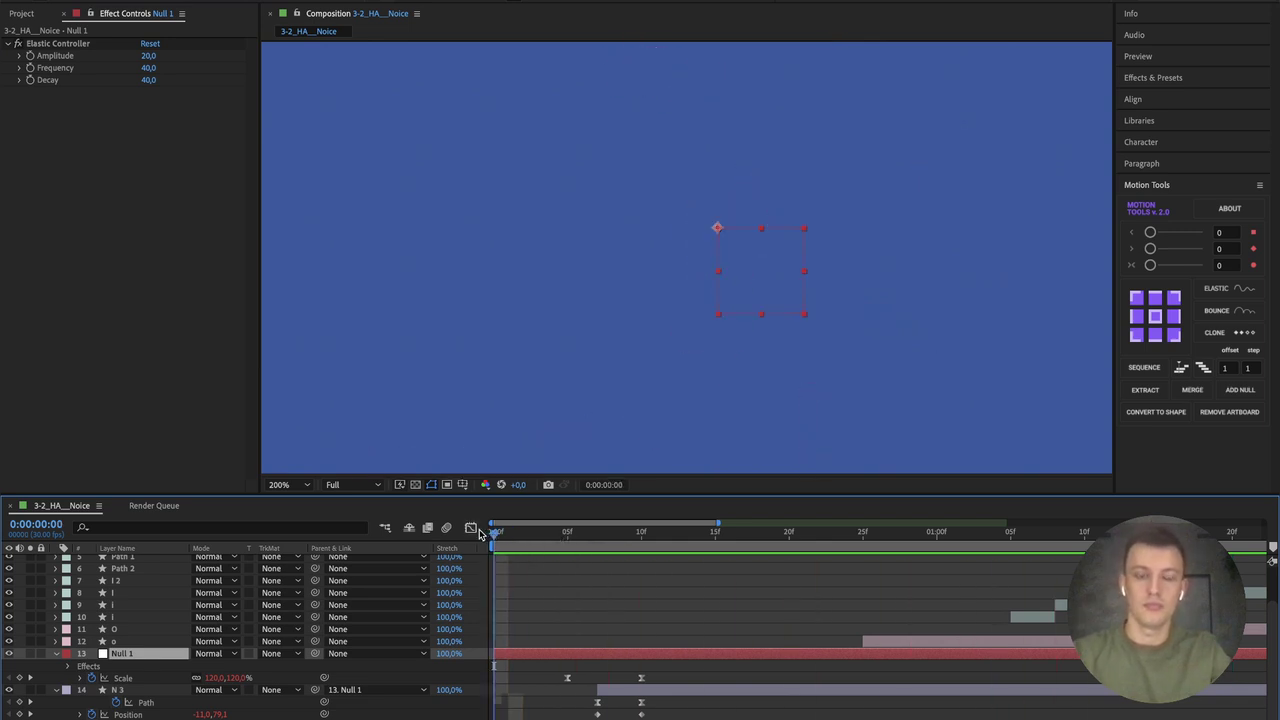
{"action": "left_click_drag", "start_coordinate": [511, 534], "coordinate": [476, 548]}
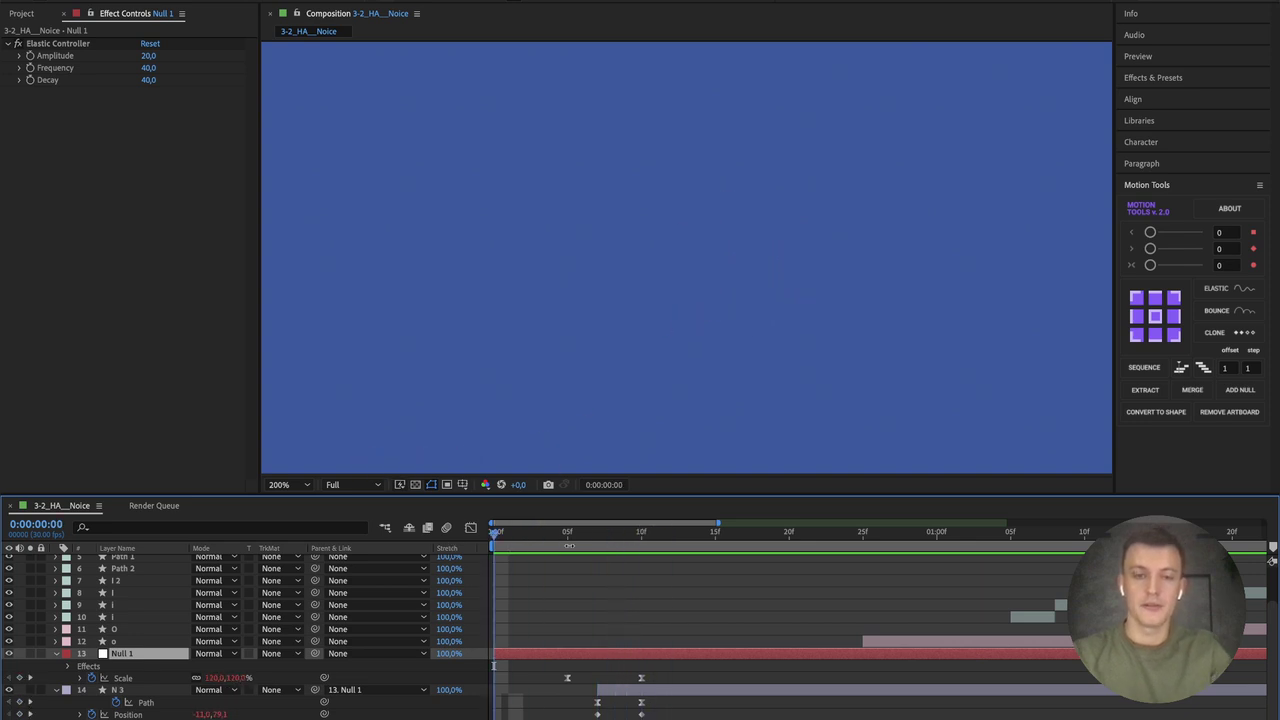
{"action": "key", "text": "space"}
{"action": "key", "text": "space"}
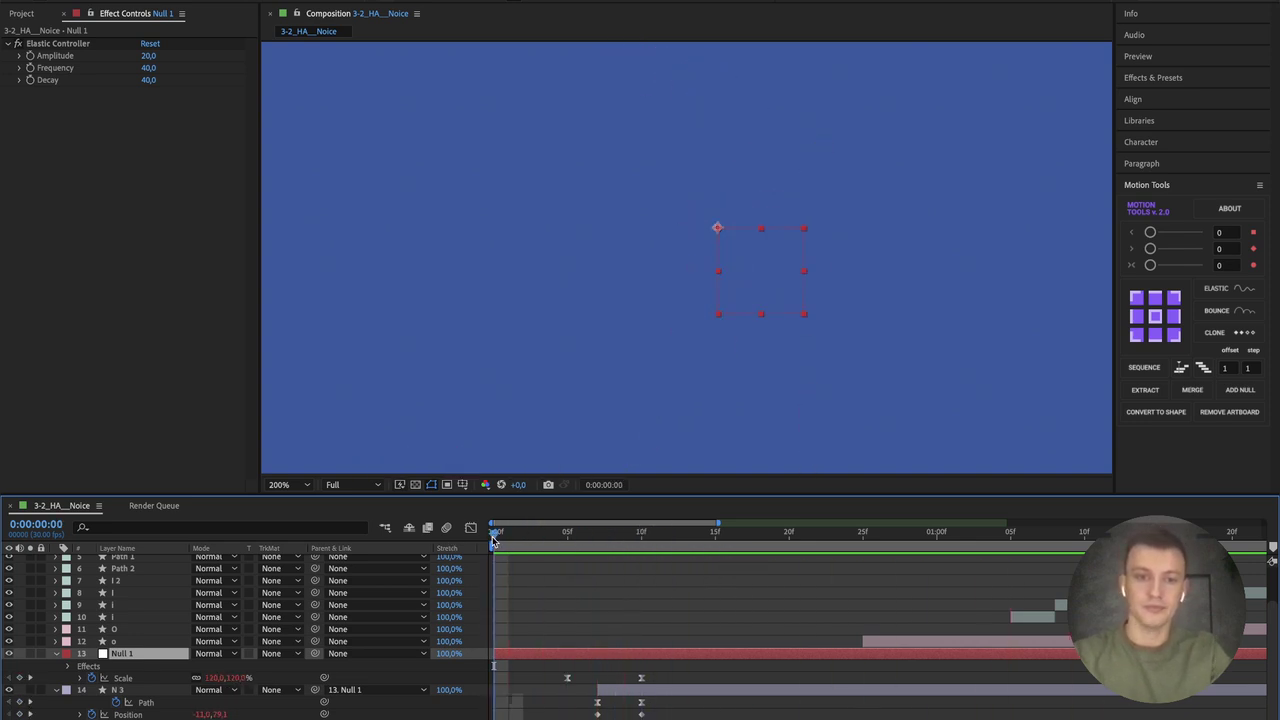
Step: Start keyframing Null 1's position at frame 7
{"action": "left_click_drag", "start_coordinate": [493, 540], "coordinate": [600, 527]}
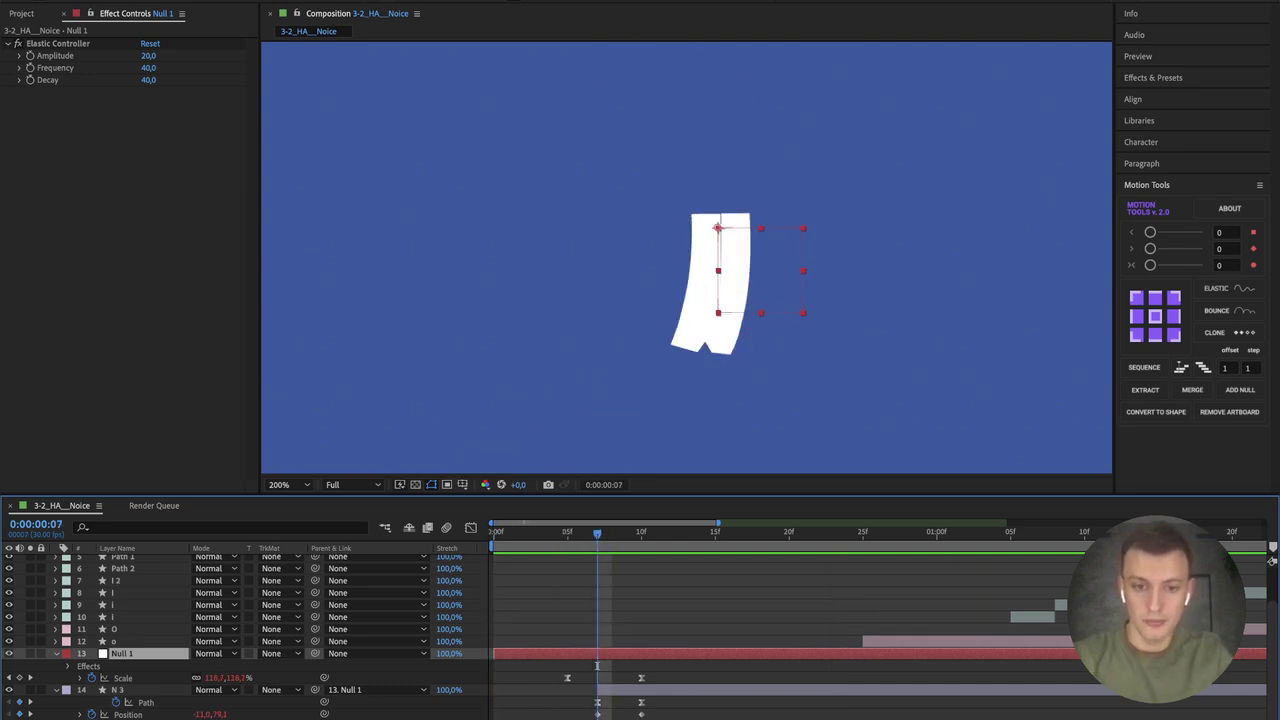
{"action": "key", "text": "p"}
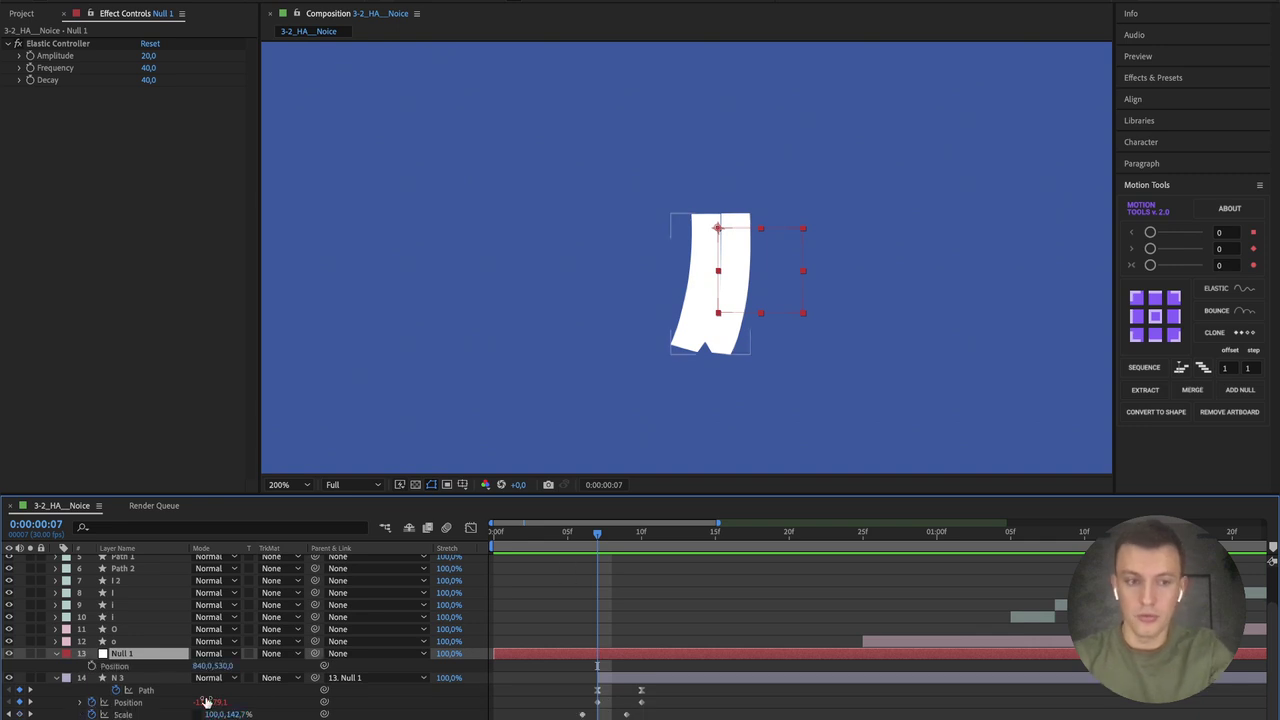
{"action": "left_click", "coordinate": [91, 666]}
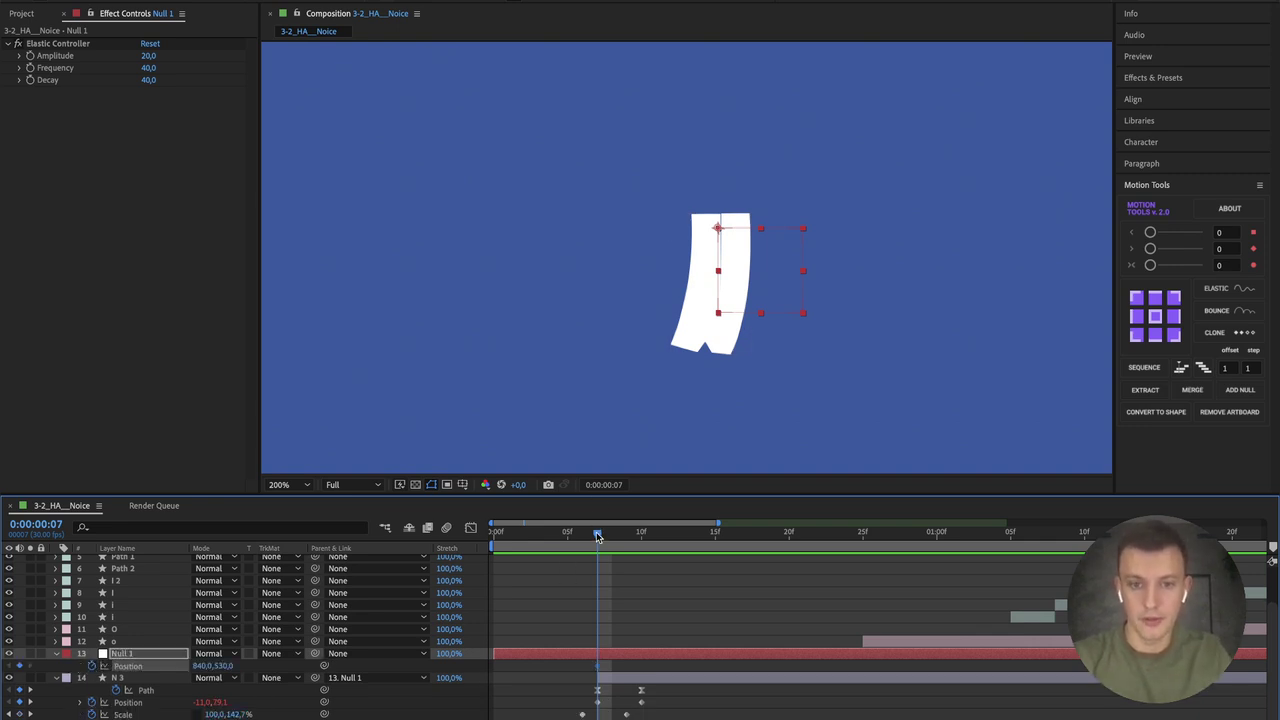
Step: Add position keyframes to Null 1 at frames 8 and 9, offset the frame 8 position slightly, and preview the motion
{"action": "left_click_drag", "start_coordinate": [595, 537], "coordinate": [587, 539]}
{"action": "mouse_move", "coordinate": [598, 537]}
{"action": "left_mouse_down"}
{"action": "mouse_move", "coordinate": [610, 537]}
{"action": "mouse_move", "coordinate": [566, 535]}
{"action": "mouse_move", "coordinate": [614, 535]}
{"action": "left_mouse_up"}
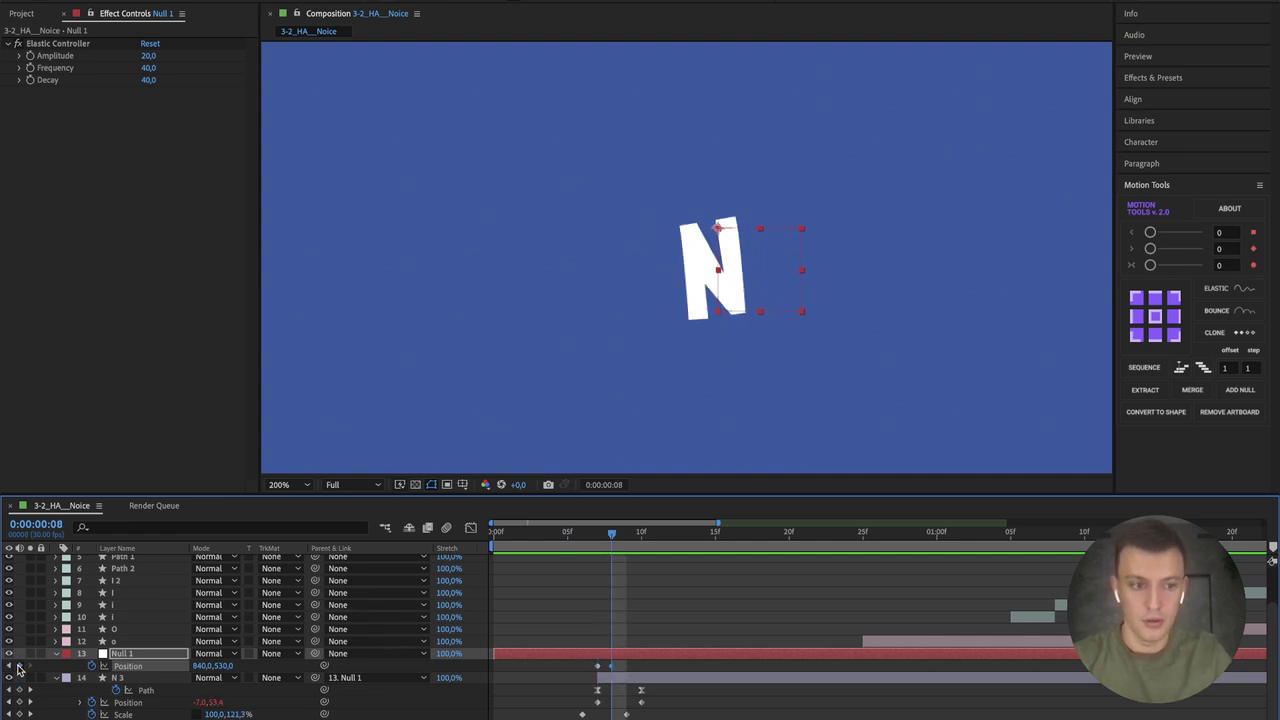
{"action": "left_click", "coordinate": [629, 534]}
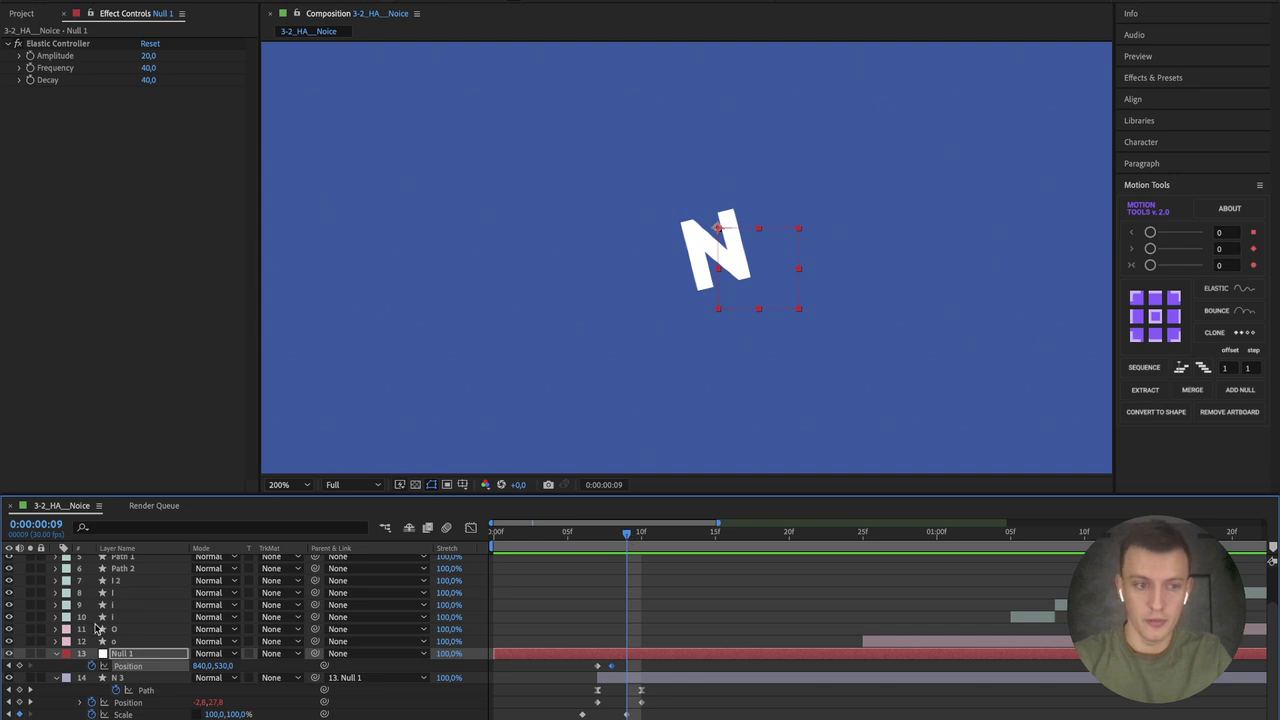
{"action": "left_click_drag", "start_coordinate": [627, 532], "coordinate": [567, 532]}
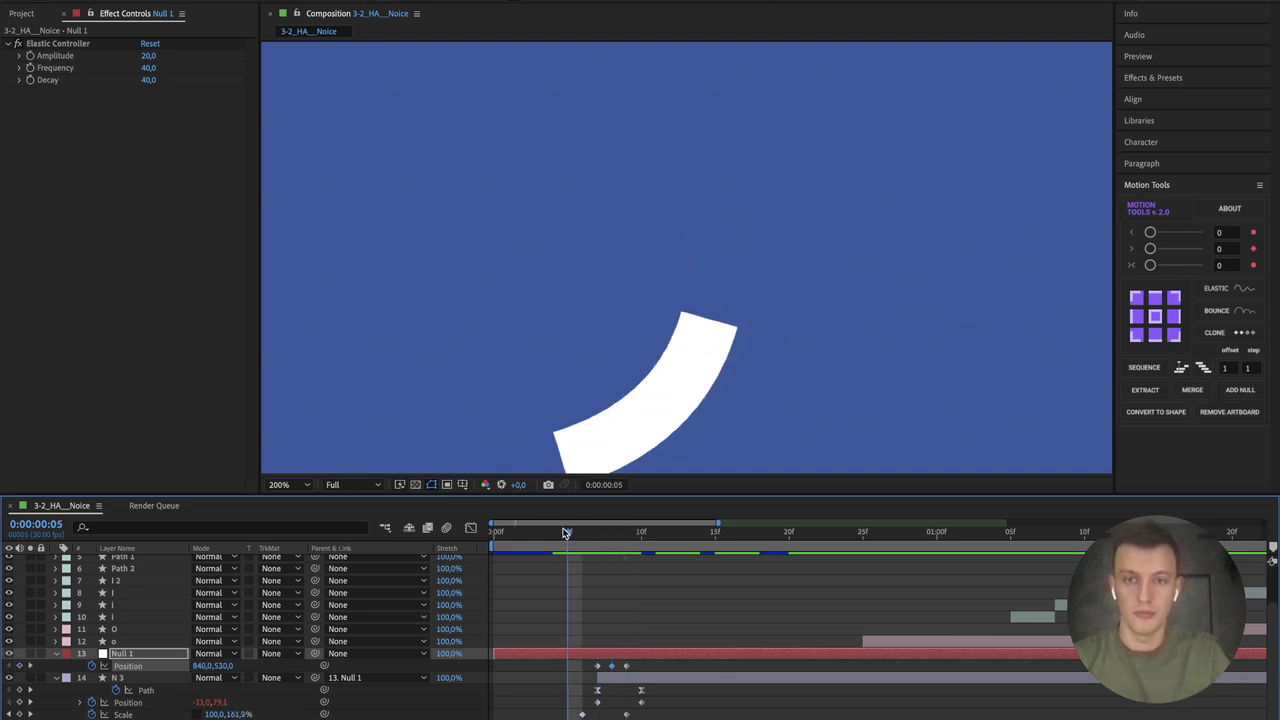
{"action": "key", "text": "space"}
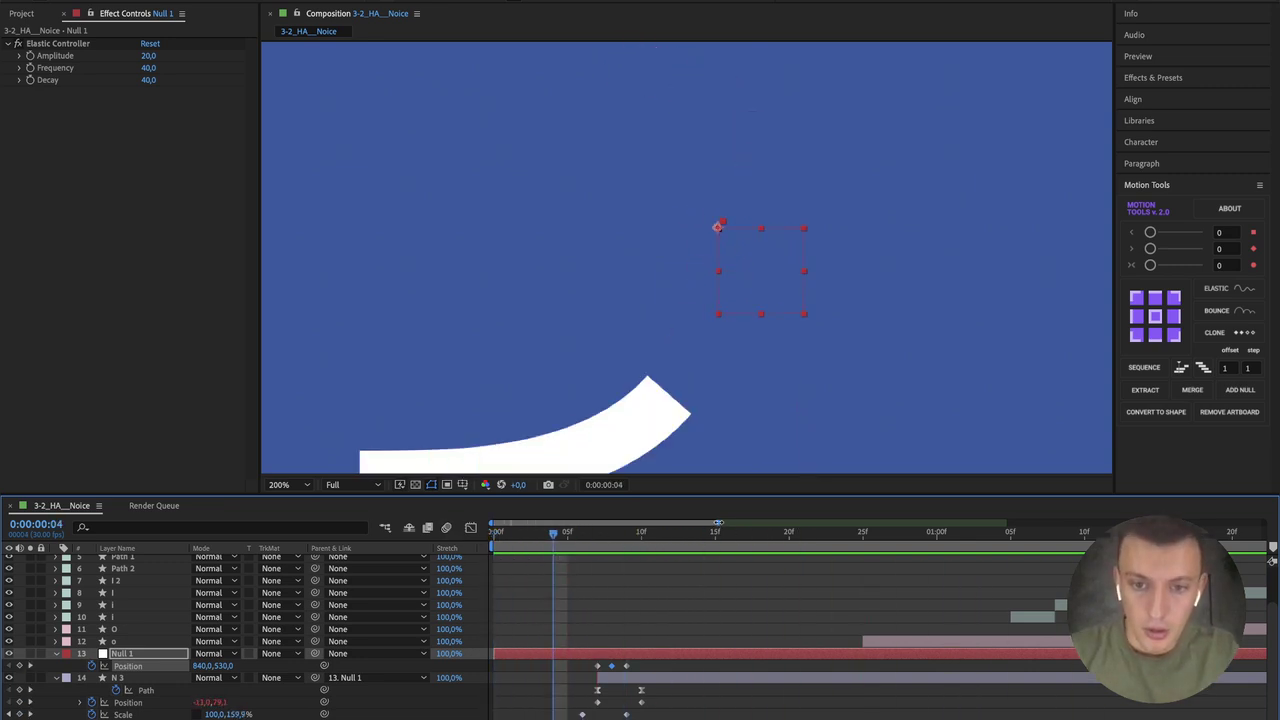
Step: Widen the visible time range and play back the N transition from the start
{"action": "left_click_drag", "start_coordinate": [717, 523], "coordinate": [1025, 523]}
{"action": "left_click_drag", "start_coordinate": [507, 536], "coordinate": [413, 536]}
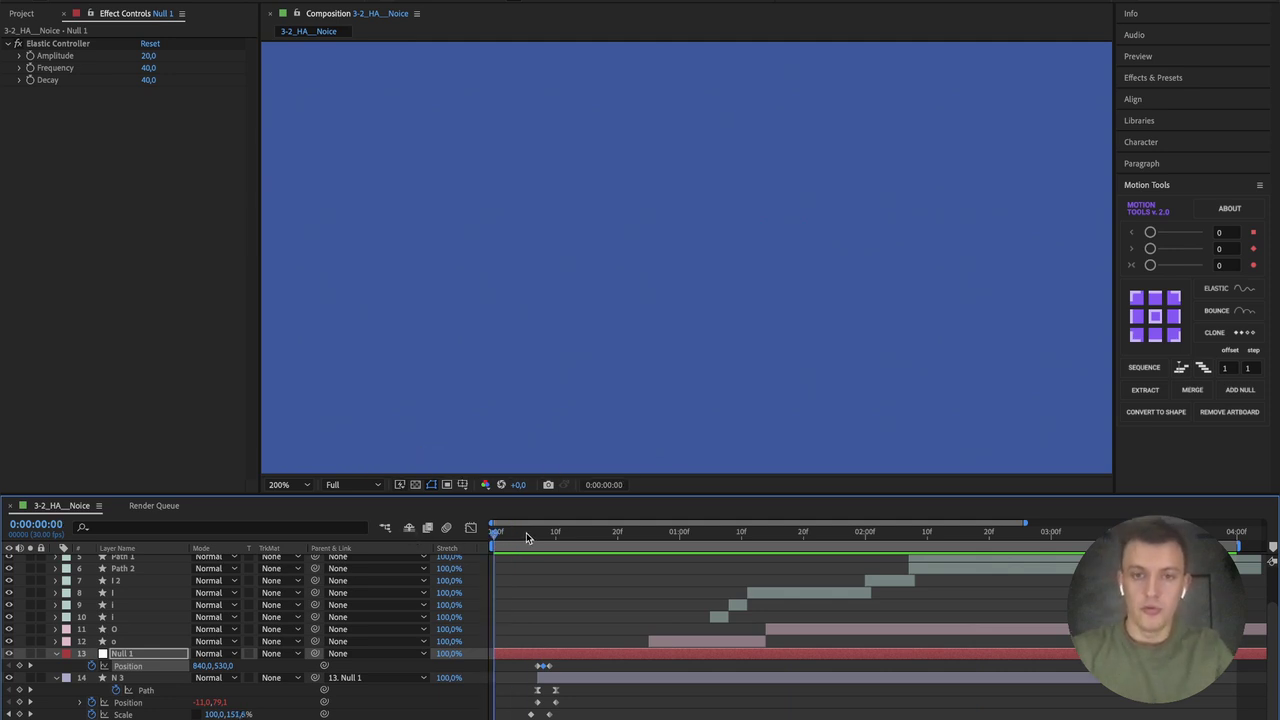
{"action": "key", "text": "space"}
{"action": "left_click", "coordinate": [560, 538]}
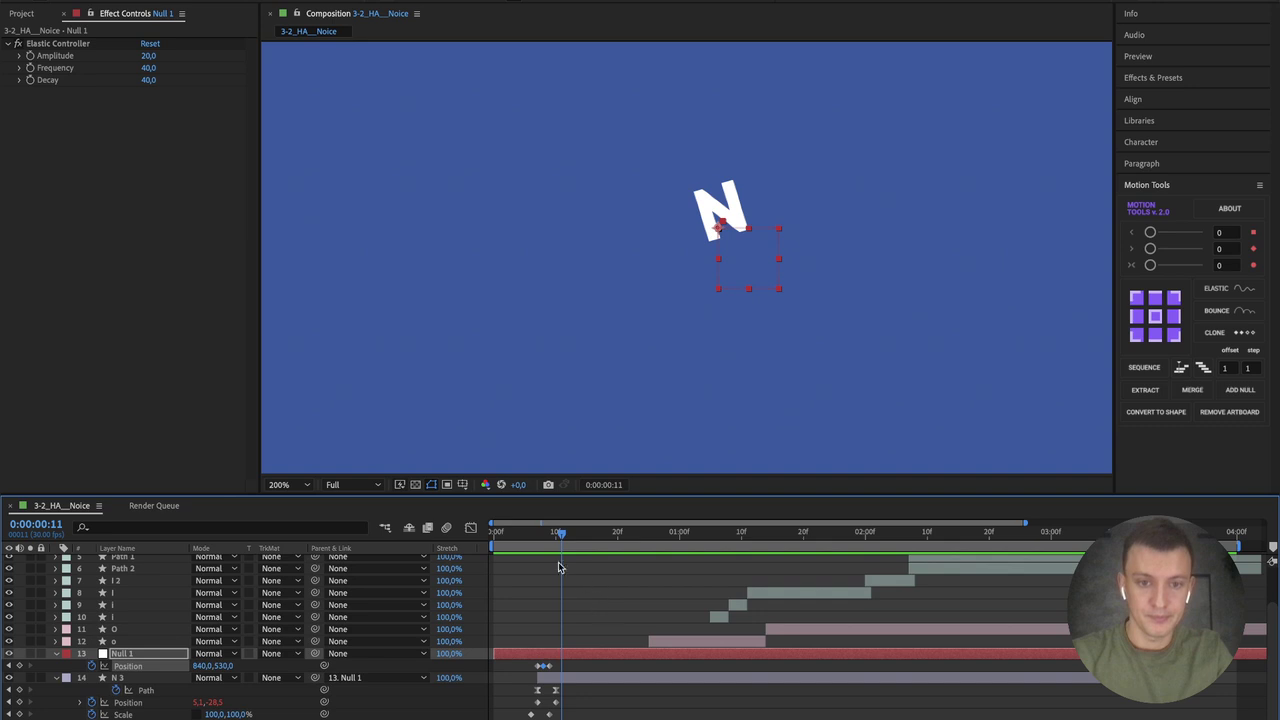
Step: Set the Frequency of Null 1's Elastic Controller to 30 and review the transition from the start
{"action": "left_click", "coordinate": [147, 56]}
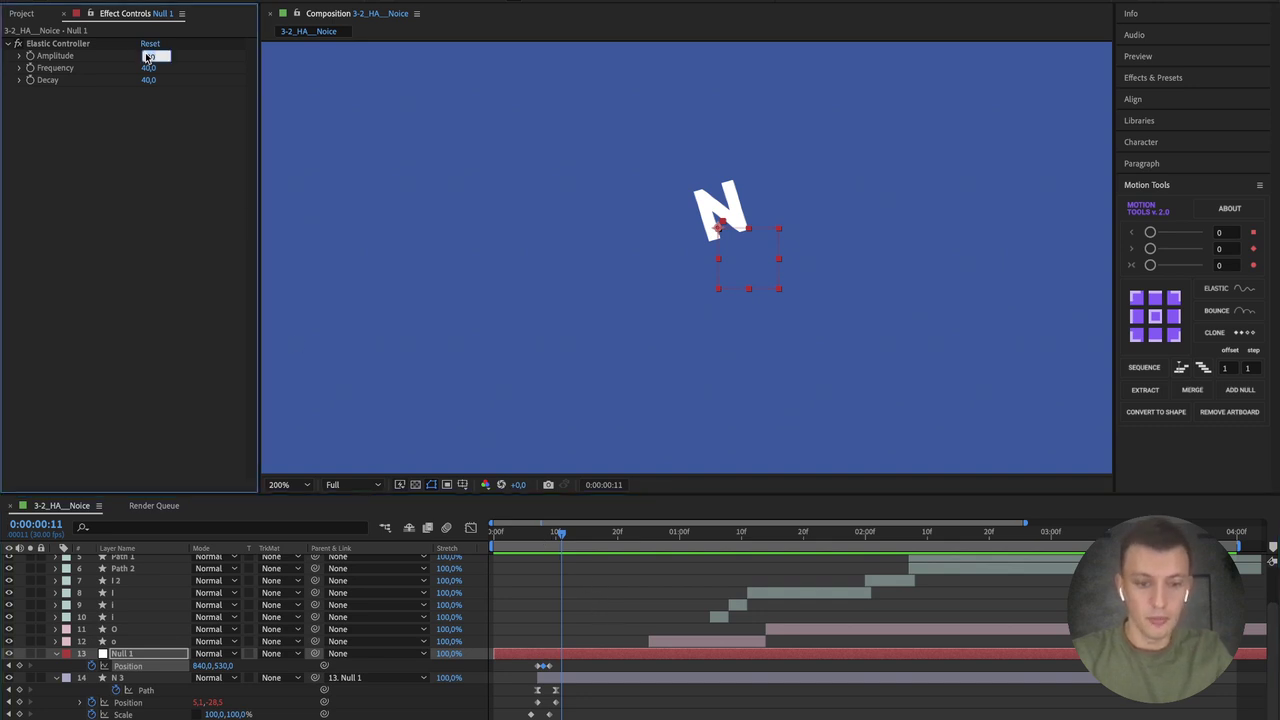
{"action": "key", "text": "Return"}
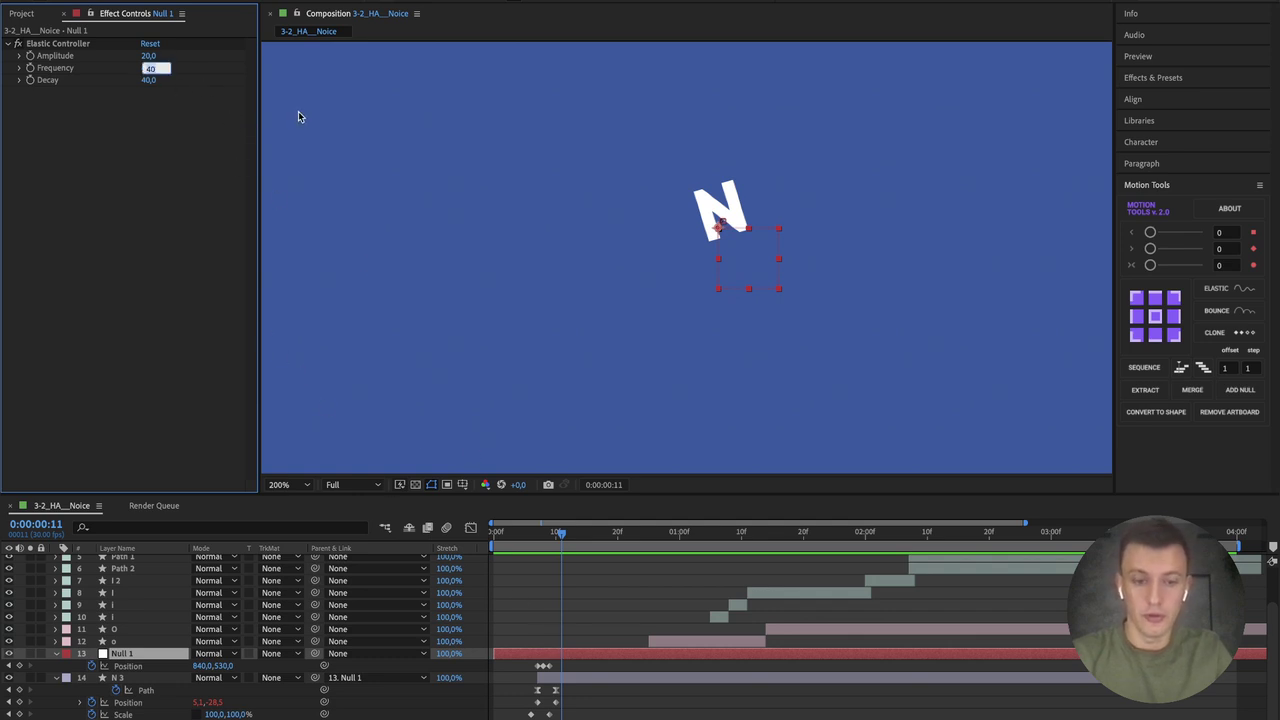
{"action": "type", "text": "30"}
{"action": "key", "text": "Return"}
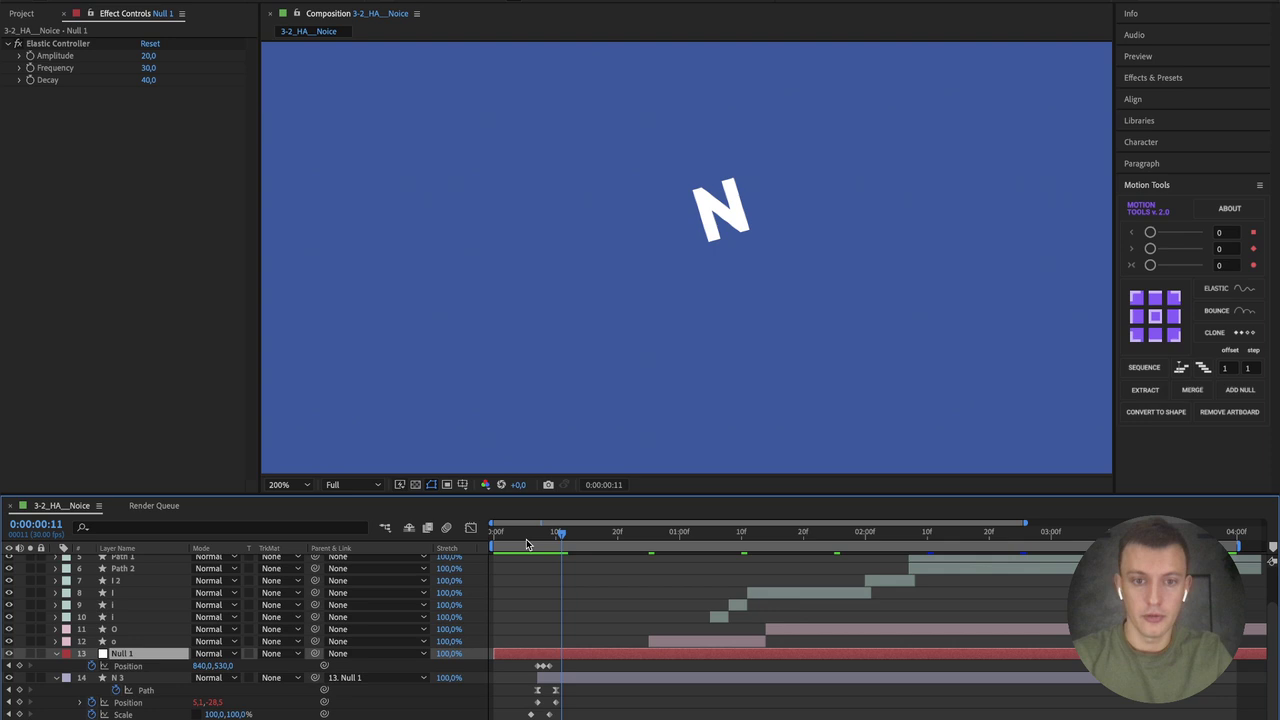
{"action": "left_click", "coordinate": [527, 537]}
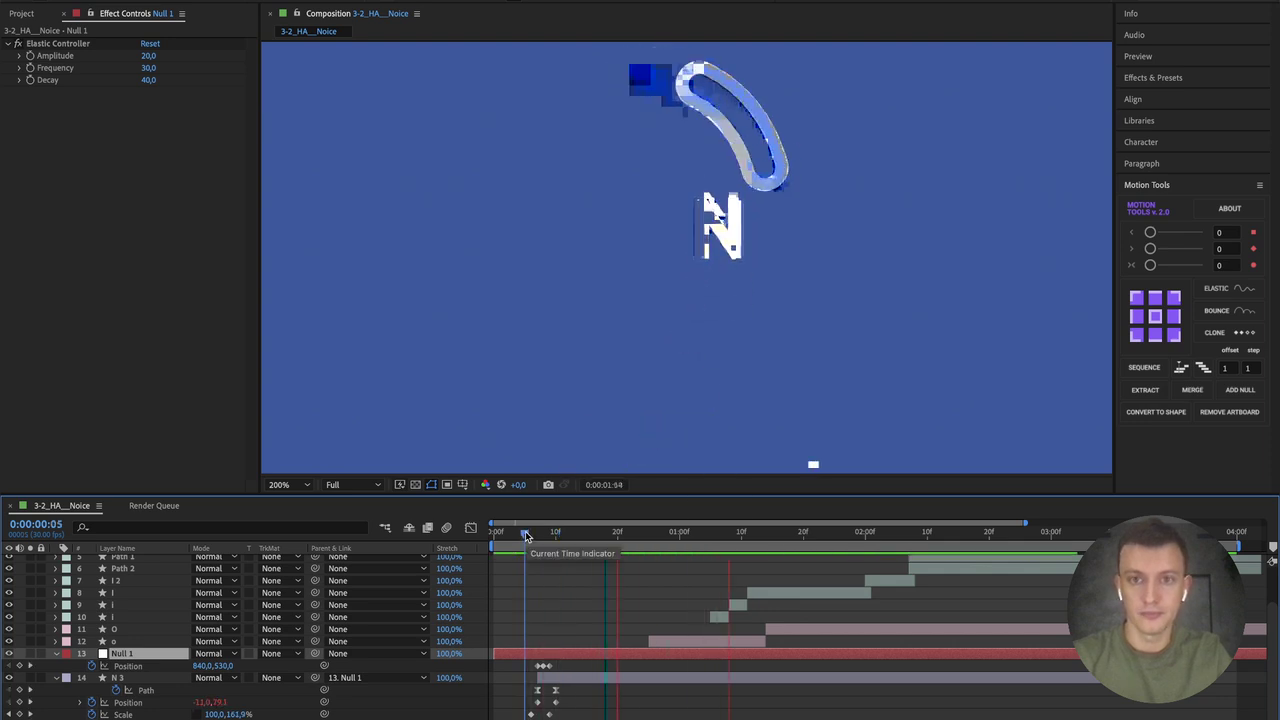
{"action": "left_click_drag", "start_coordinate": [527, 537], "coordinate": [591, 534]}
{"action": "key", "text": "Home"}
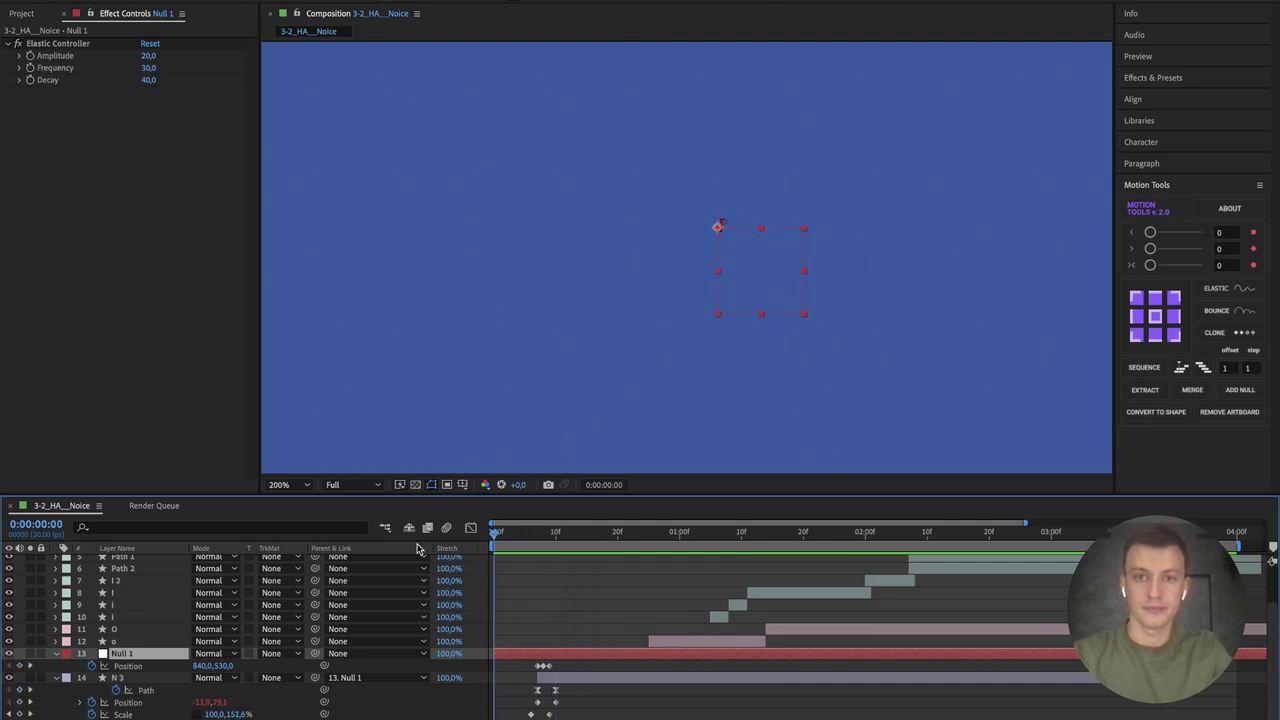
{"action": "left_click_drag", "start_coordinate": [494, 532], "coordinate": [563, 540]}
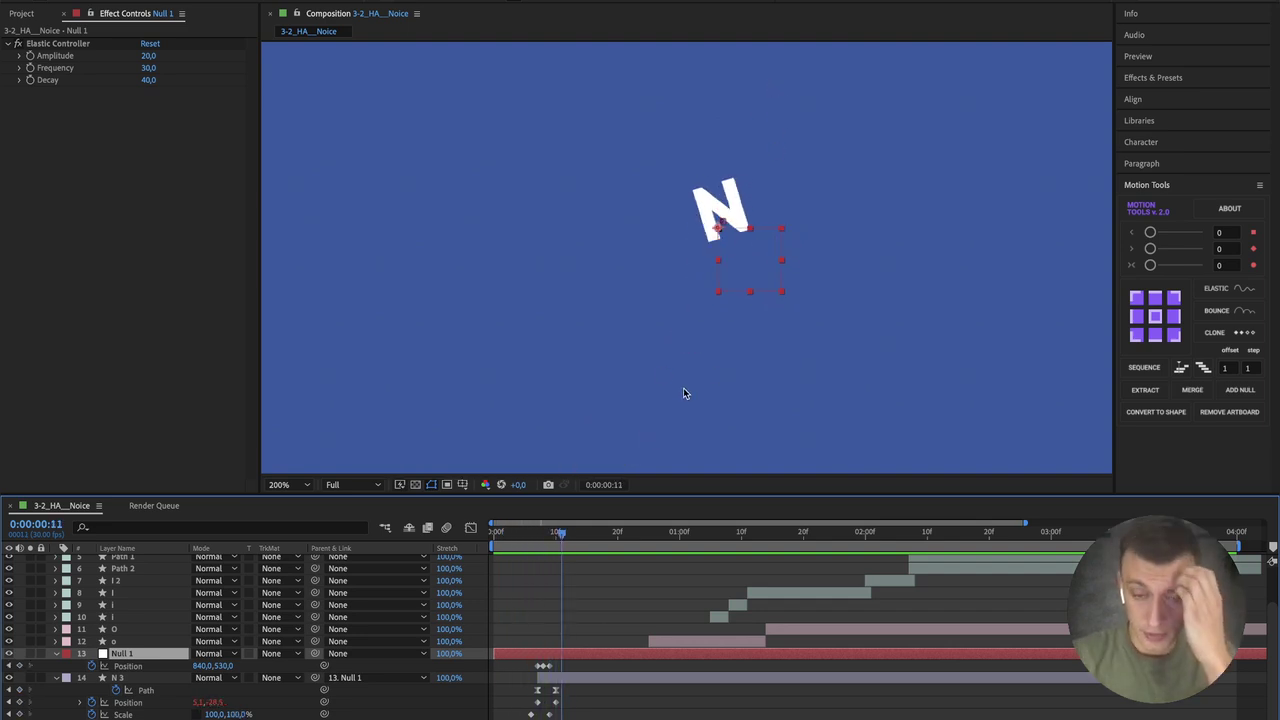
Step: Duplicate Shape Layer 1 at frame 7, extend the copy's end to about frame 11 and set its stroke width to 5
{"action": "mouse_move", "coordinate": [547, 541]}
{"action": "left_mouse_down"}
{"action": "mouse_move", "coordinate": [465, 540]}
{"action": "mouse_move", "coordinate": [538, 540]}
{"action": "left_mouse_up"}
{"action": "left_click", "coordinate": [538, 619]}
{"action": "left_click", "coordinate": [551, 697]}
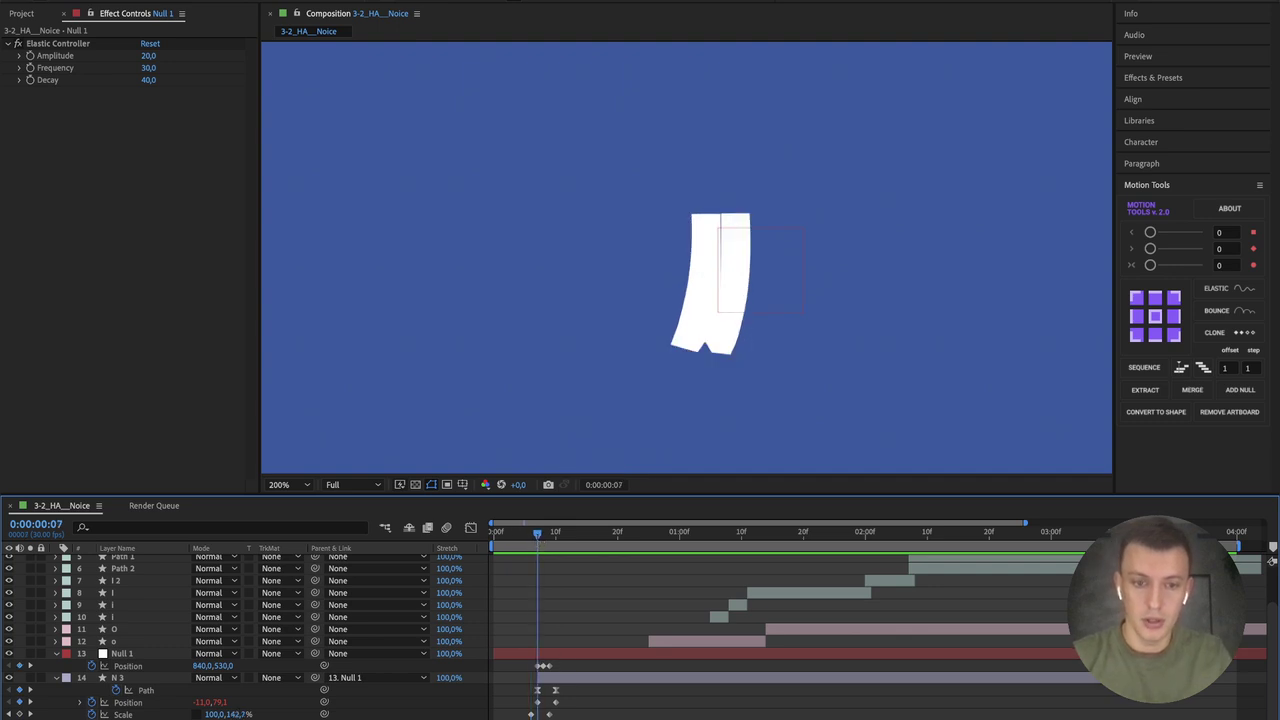
{"action": "key", "text": "ctrl+Down"}
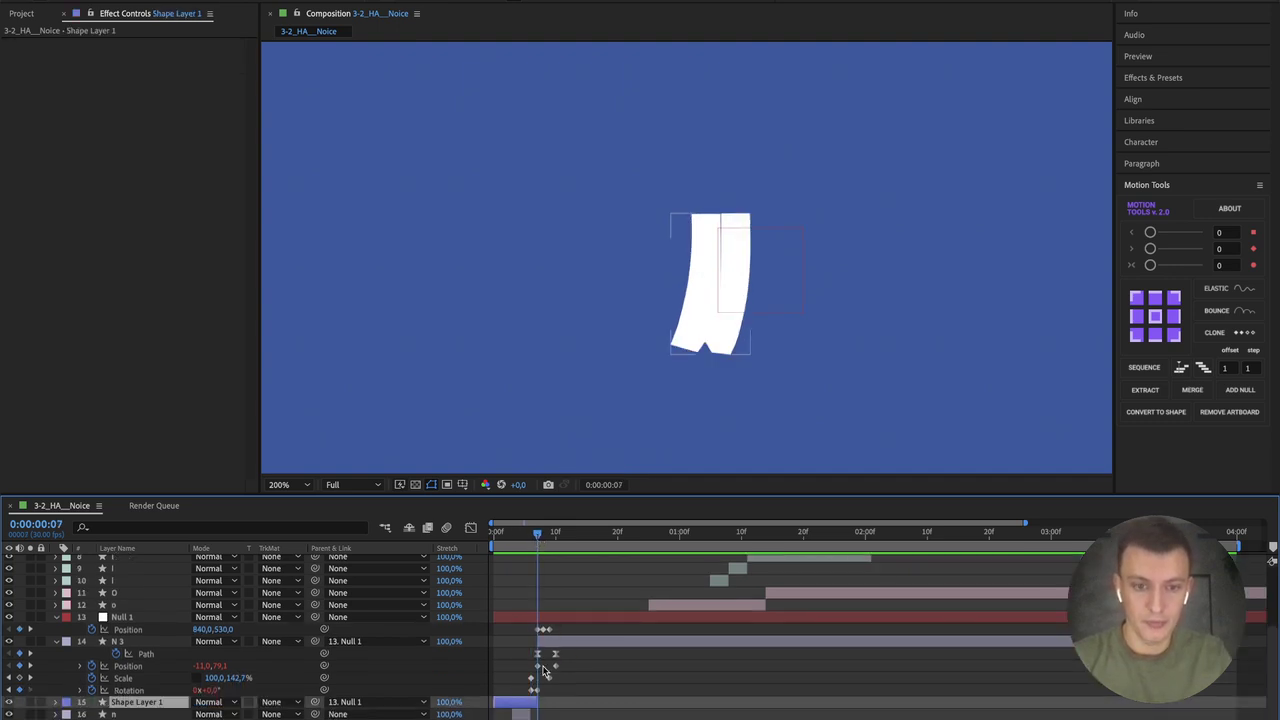
{"action": "key", "text": "ctrl+d"}
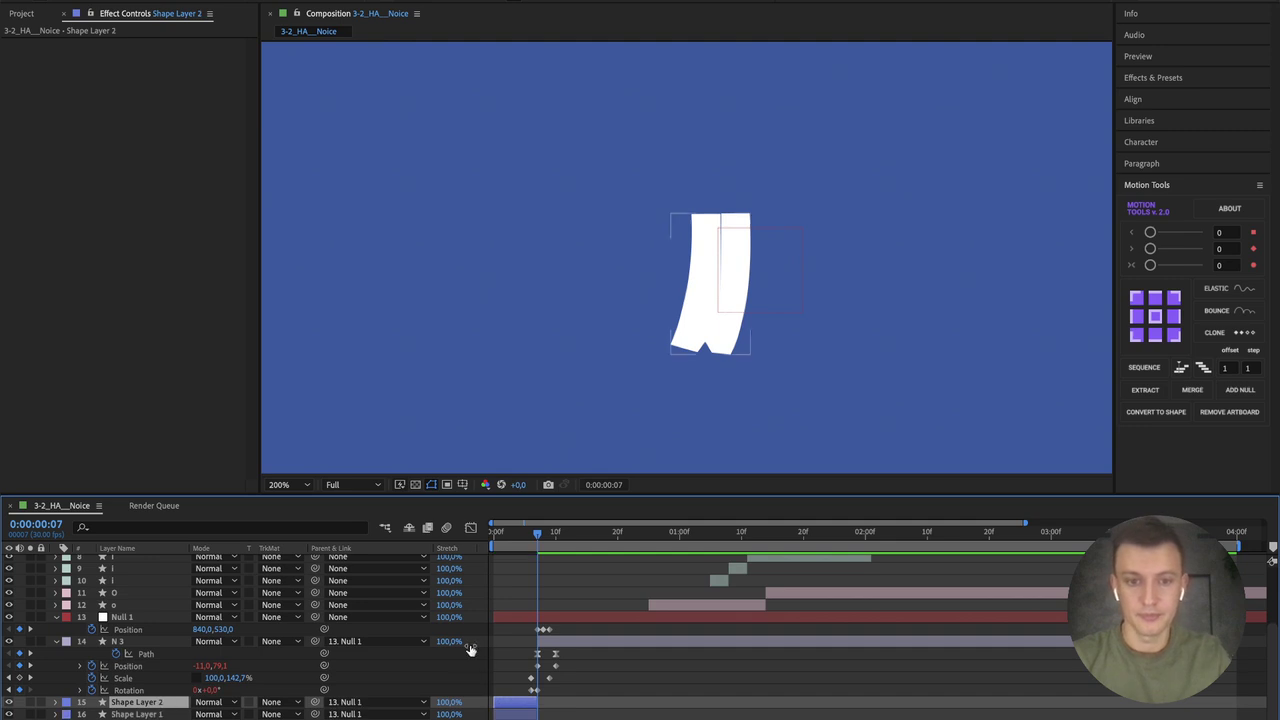
{"action": "left_click_drag", "start_coordinate": [540, 697], "coordinate": [563, 701]}
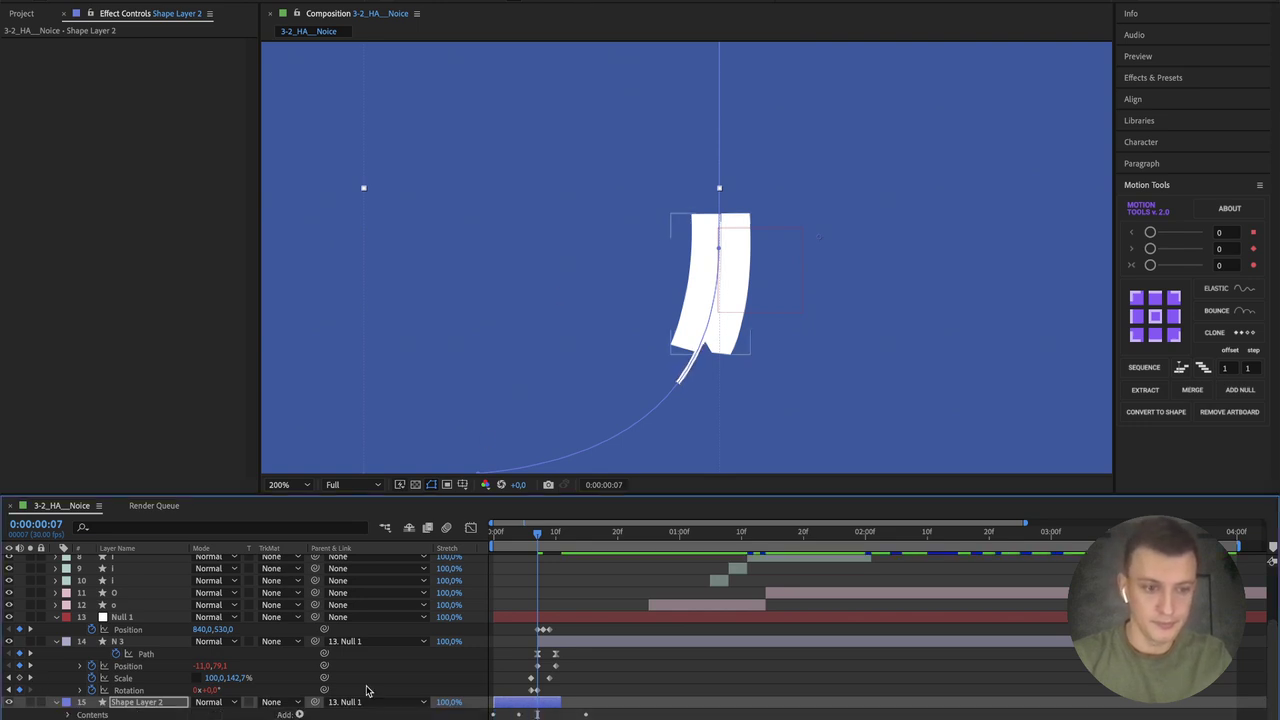
Step: Change the line cap of Shape Layer 2's stroke to Round Cap and collapse the layer's properties
{"action": "left_click", "coordinate": [56, 702]}
{"action": "left_click", "coordinate": [68, 679]}
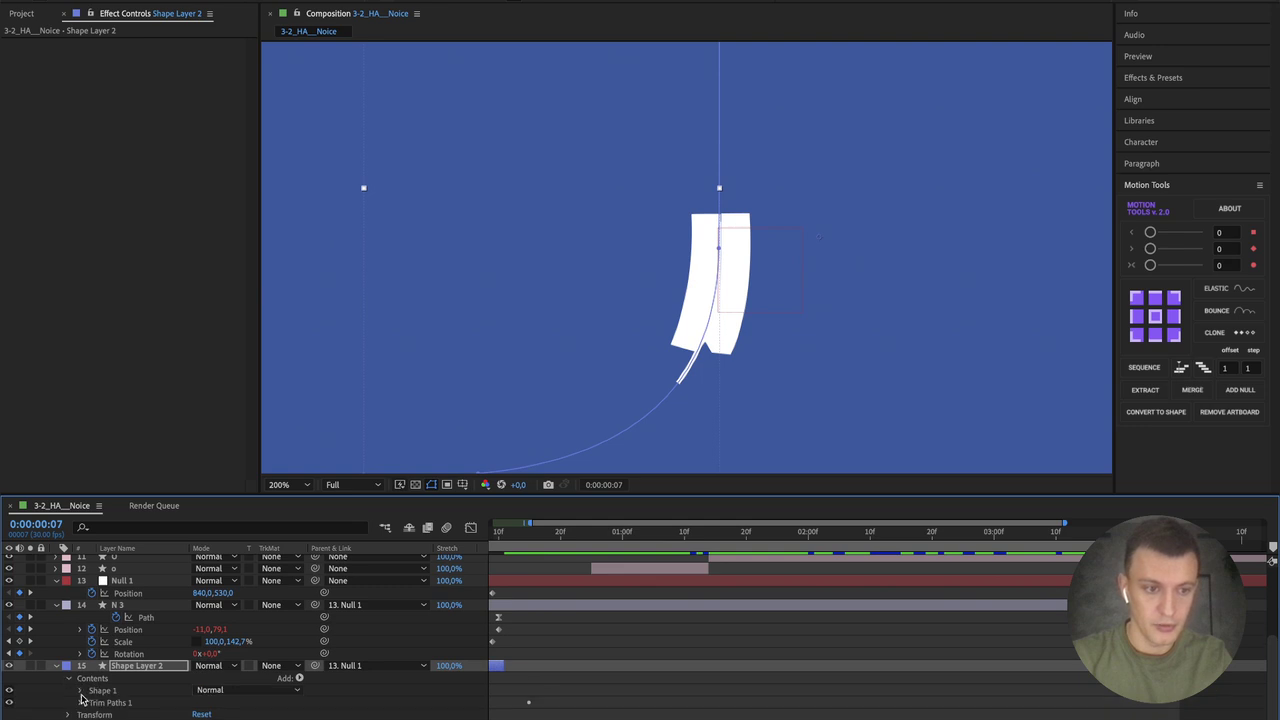
{"action": "left_click", "coordinate": [80, 692]}
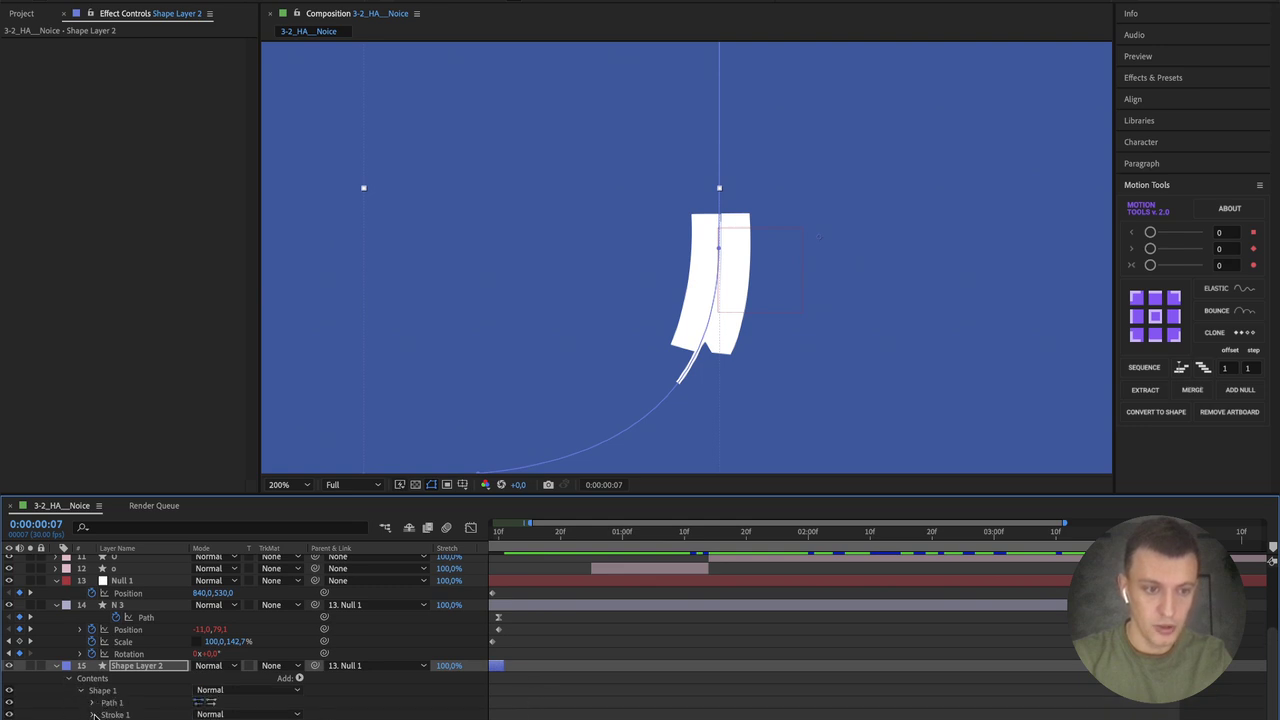
{"action": "left_click", "coordinate": [93, 715]}
{"action": "left_click", "coordinate": [228, 690]}
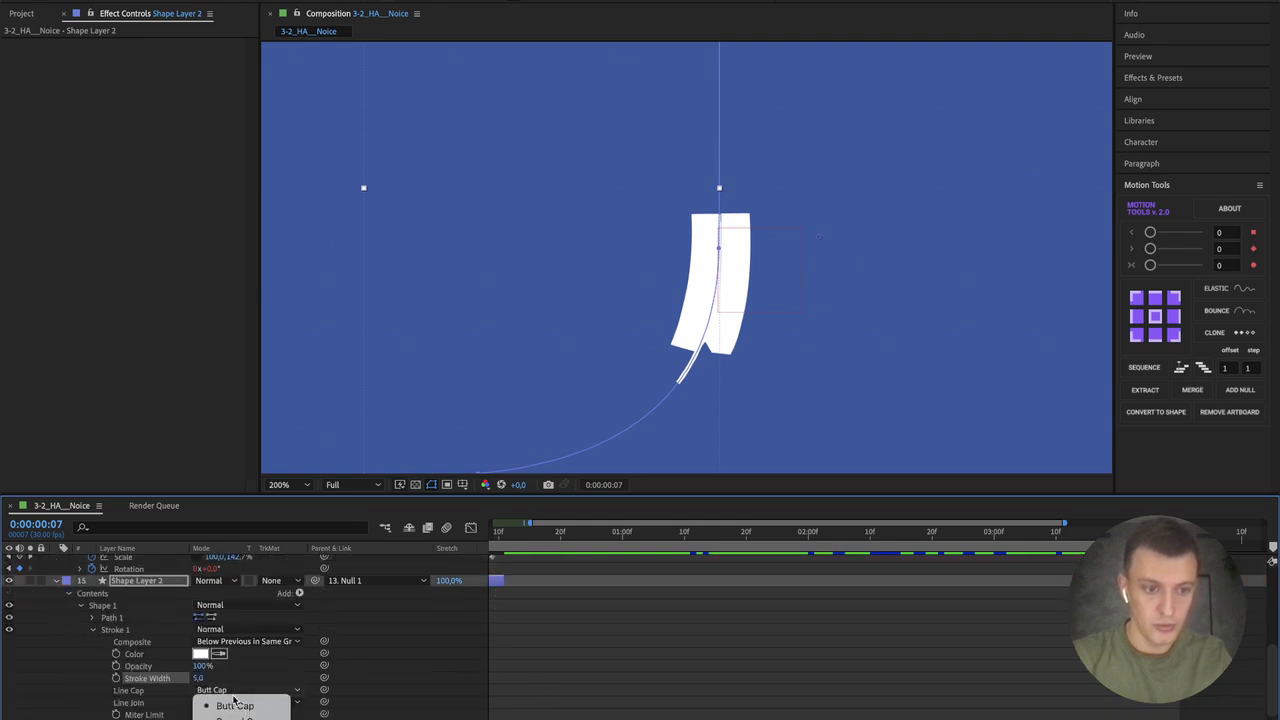
{"action": "left_click", "coordinate": [235, 717]}
{"action": "left_click", "coordinate": [535, 631]}
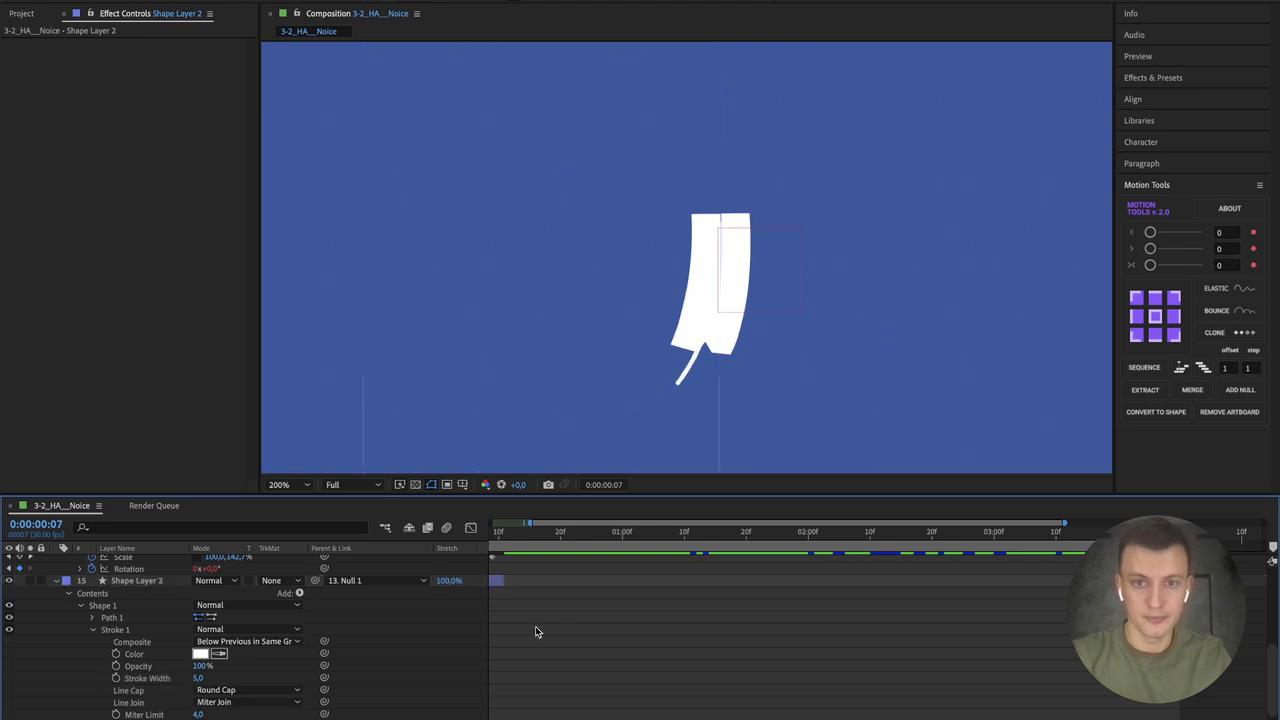
{"action": "scroll", "coordinate": [72, 612], "scroll_direction": "up", "scroll_amount": 1}
{"action": "left_click", "coordinate": [57, 606]}
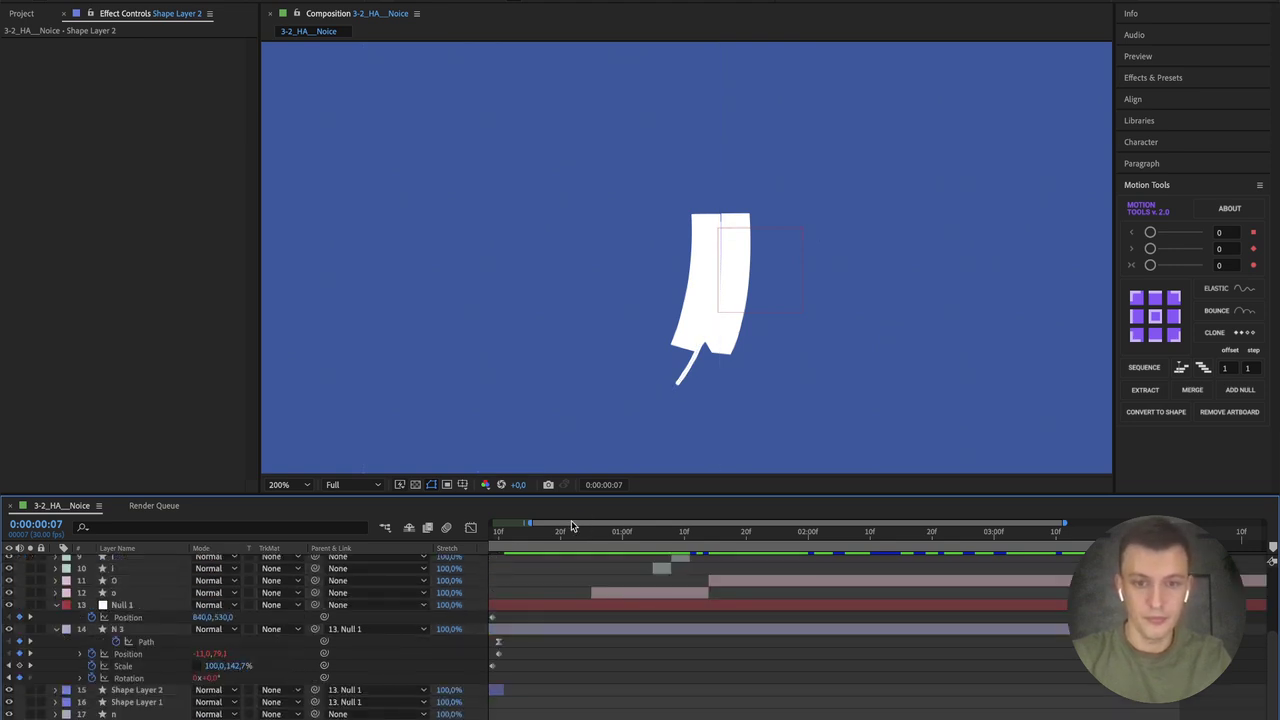
Step: Shift Shape Layer 2 in time so it starts at frame 2, and play back the animation
{"action": "left_click_drag", "start_coordinate": [573, 527], "coordinate": [537, 536]}
{"action": "left_click_drag", "start_coordinate": [520, 696], "coordinate": [531, 694]}
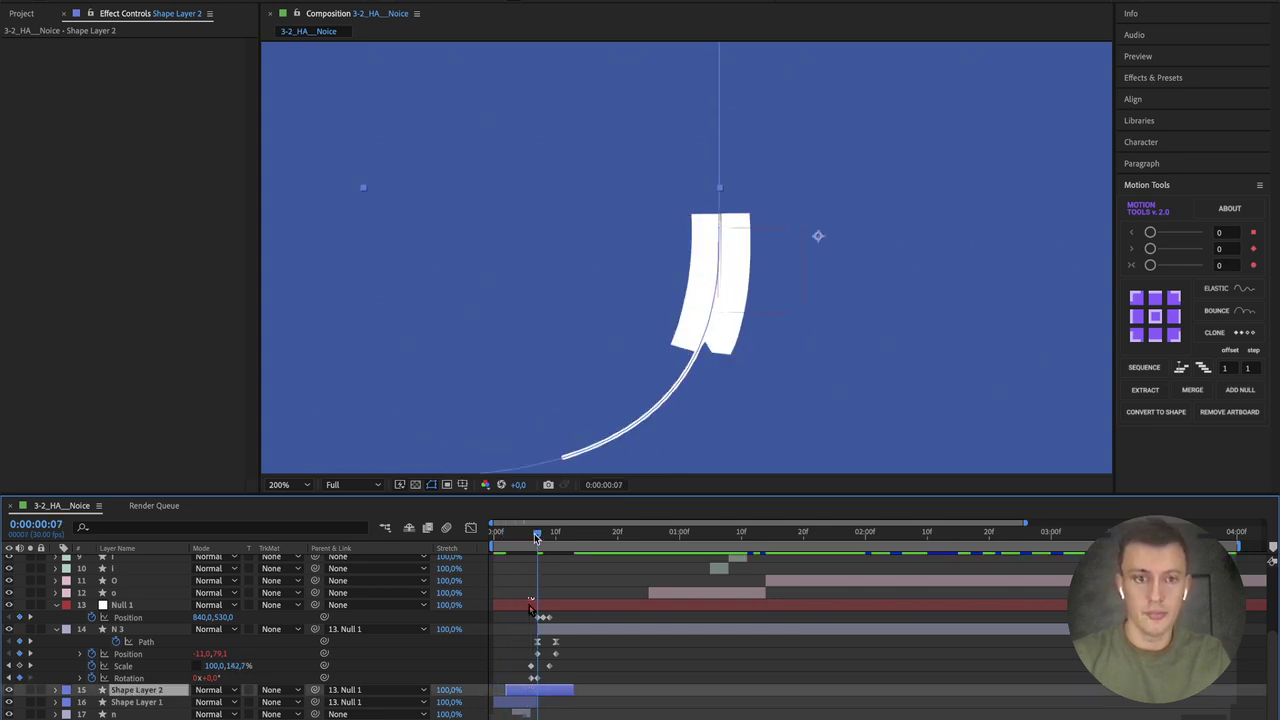
{"action": "left_click_drag", "start_coordinate": [536, 538], "coordinate": [499, 536]}
{"action": "key", "text": "space"}
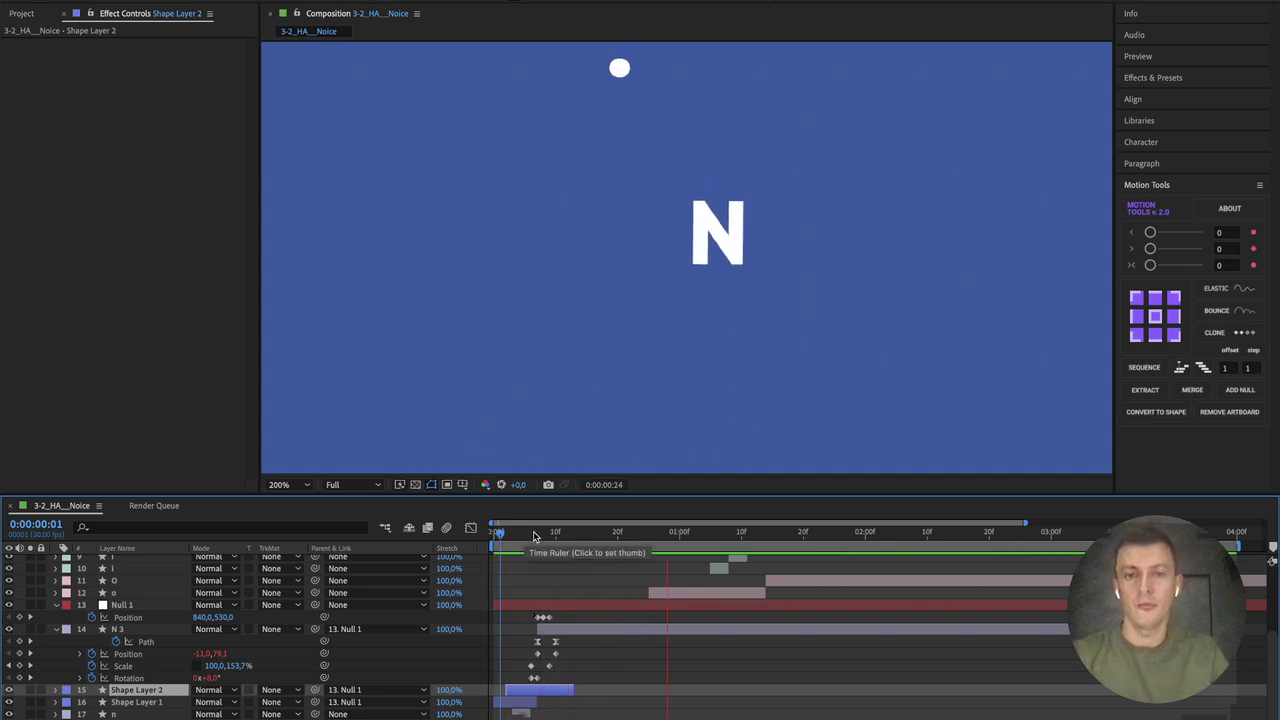
{"action": "left_click", "coordinate": [499, 536]}
Step: Reveal Shape Layer 2's keyframes, move the last trim Start keyframe to frame 9, and preview from the start
{"action": "left_click_drag", "start_coordinate": [499, 536], "coordinate": [544, 533]}
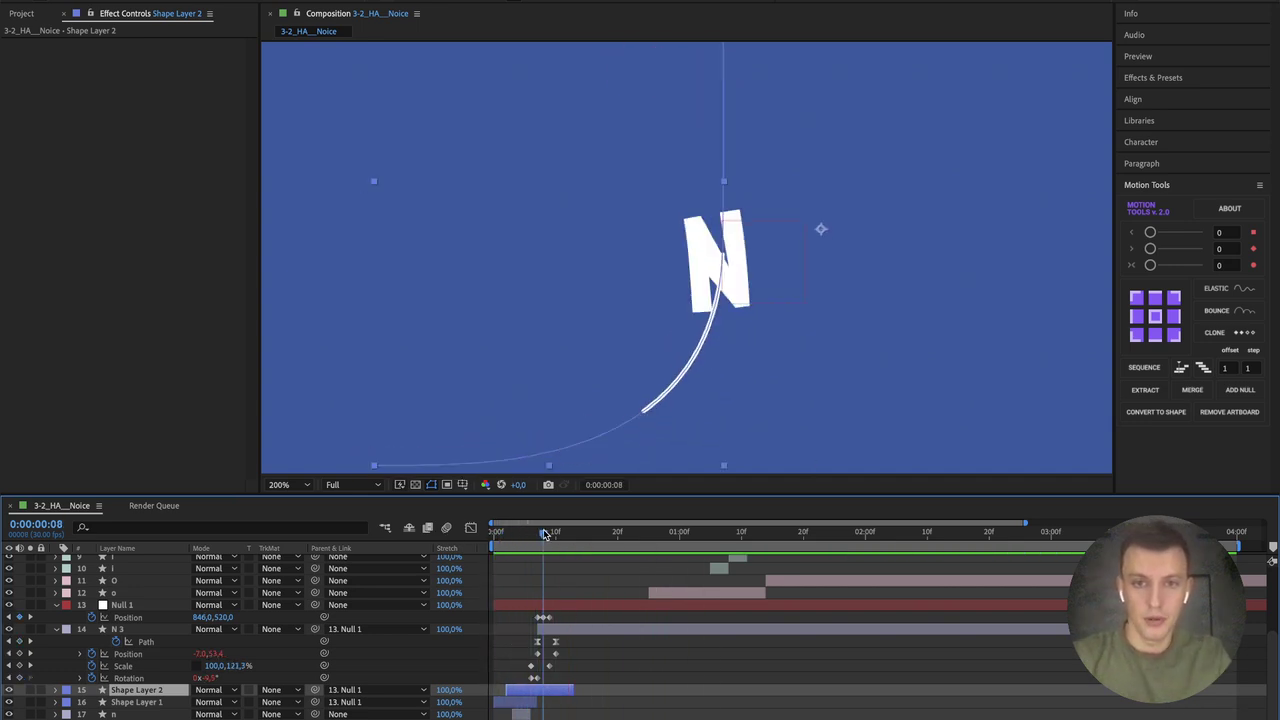
{"action": "key", "text": "u"}
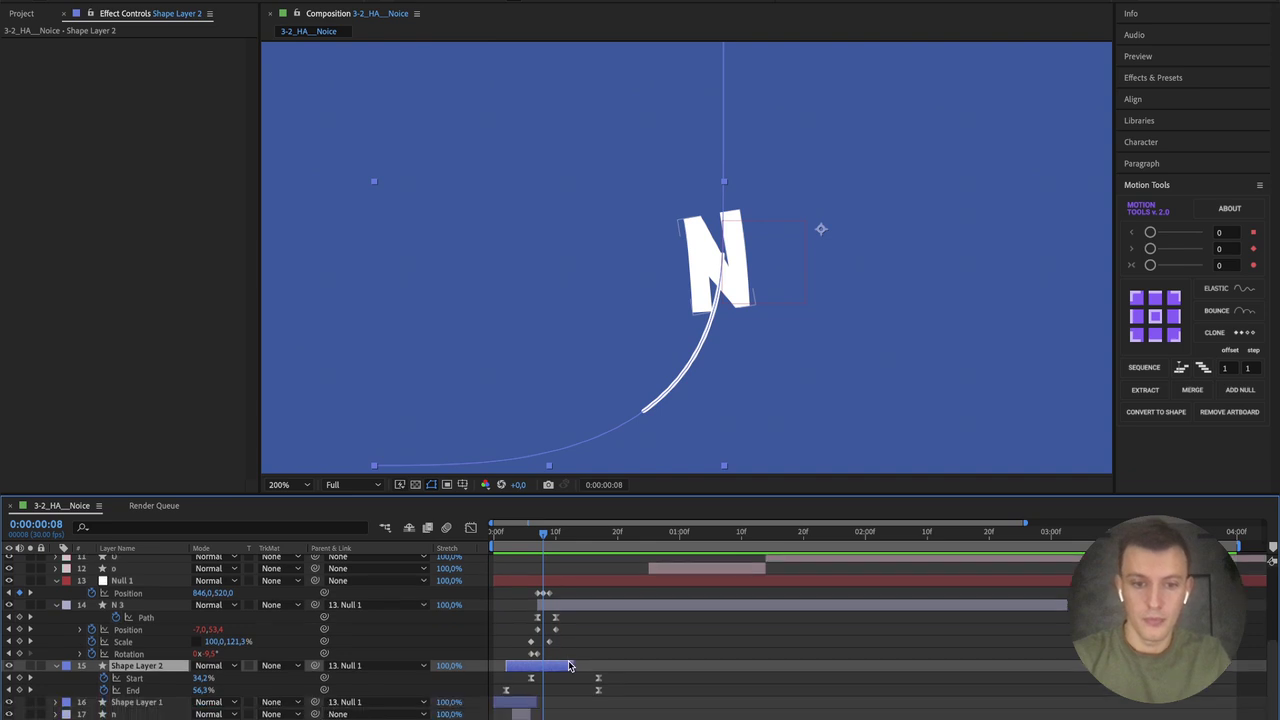
{"action": "left_click_drag", "start_coordinate": [594, 686], "coordinate": [548, 682]}
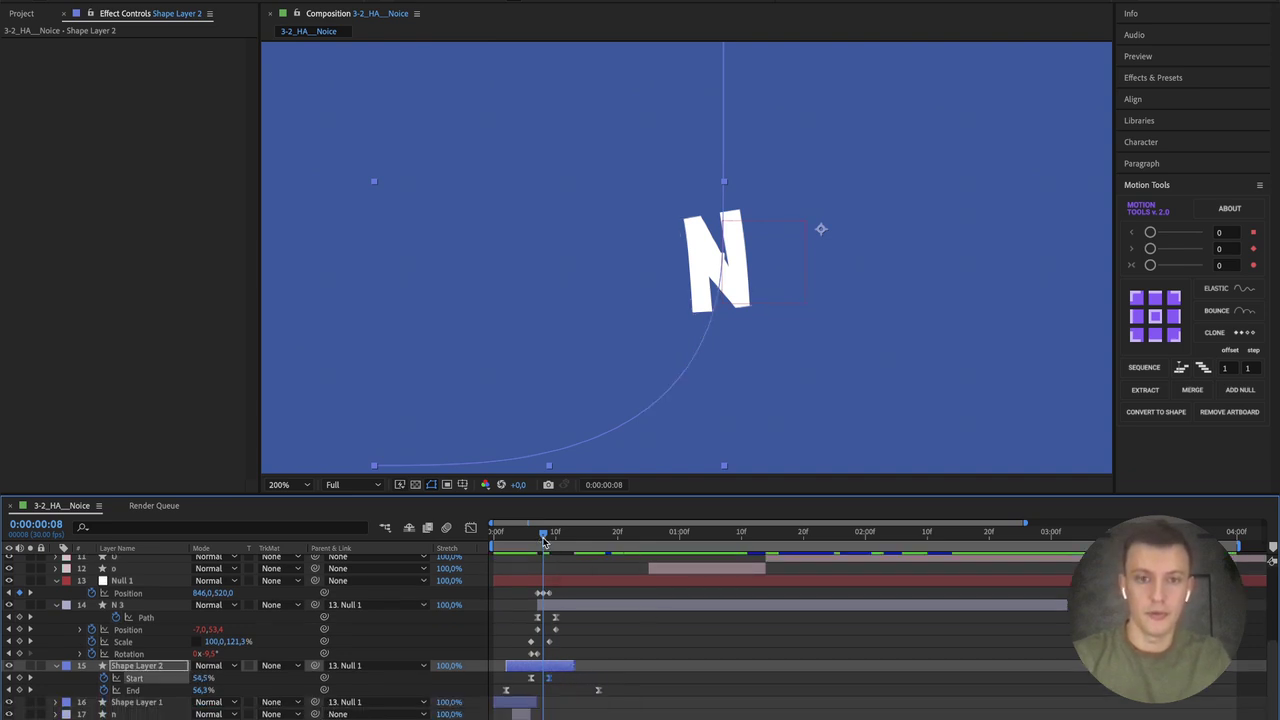
{"action": "left_click_drag", "start_coordinate": [545, 541], "coordinate": [495, 538]}
{"action": "key", "text": "space"}
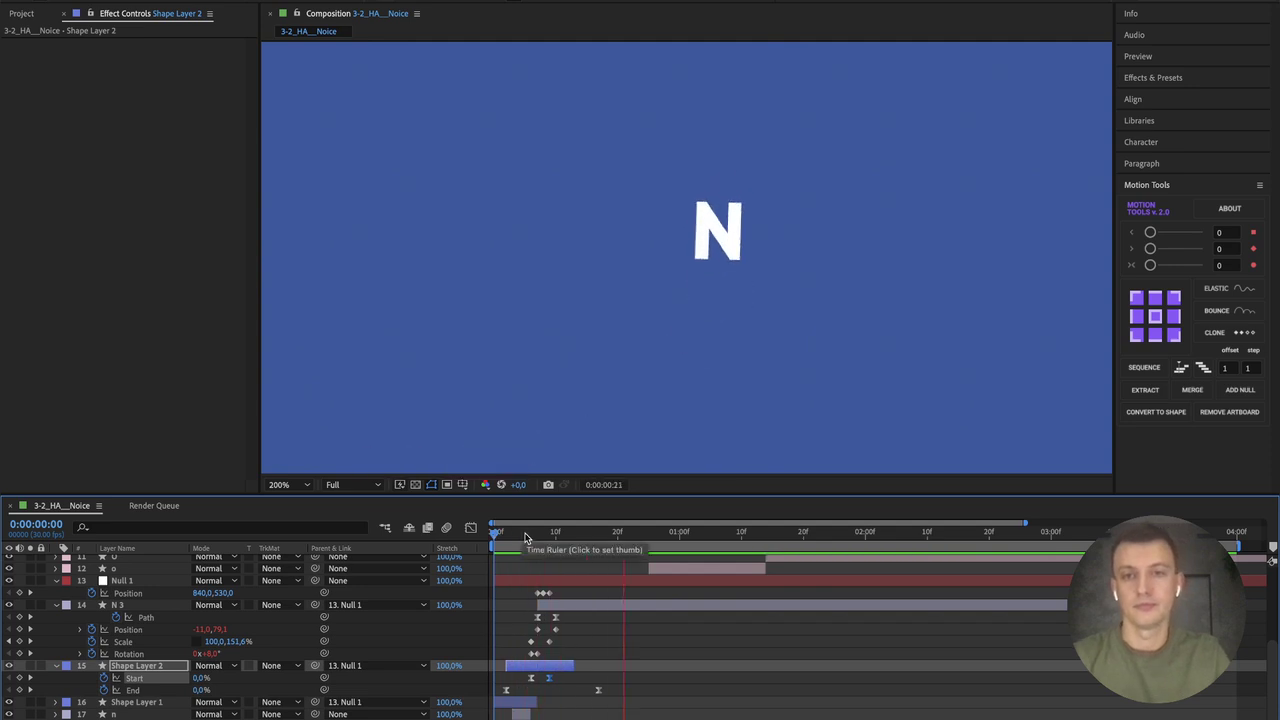
Step: Trim the end of Shape Layer 2 back to frame 9
{"action": "left_click", "coordinate": [549, 533]}
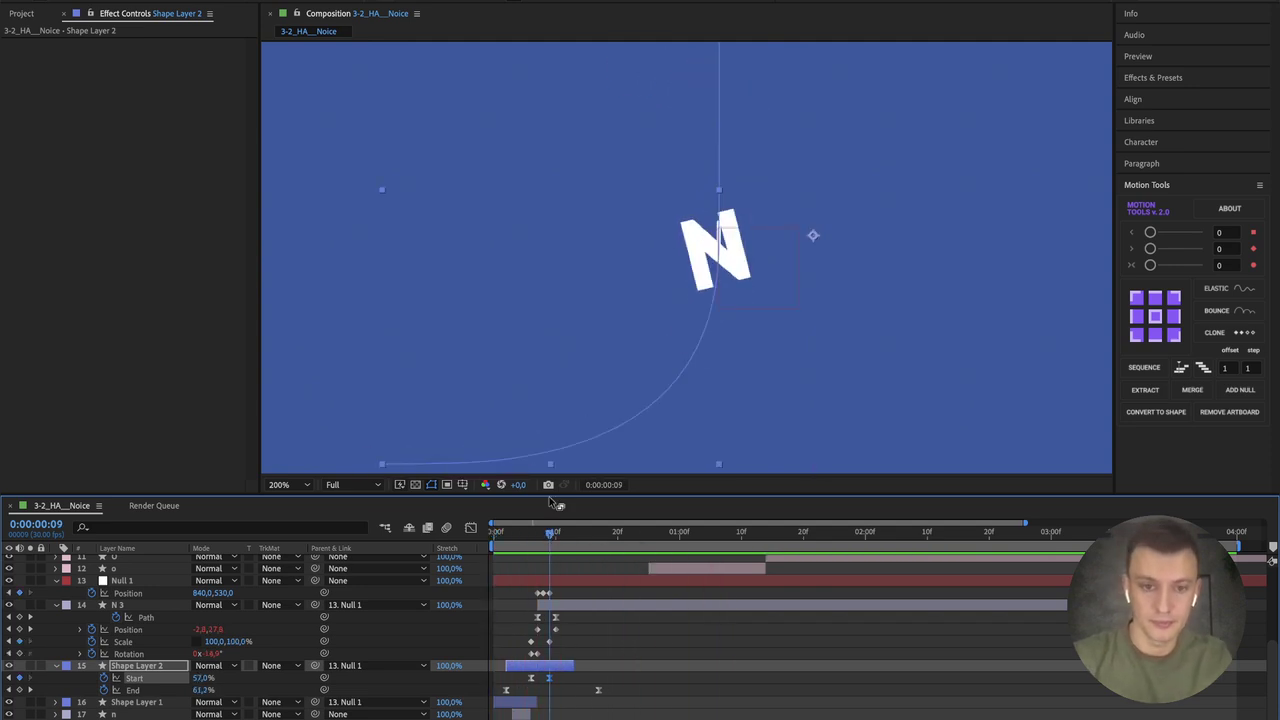
{"action": "left_click_drag", "start_coordinate": [549, 533], "coordinate": [538, 537]}
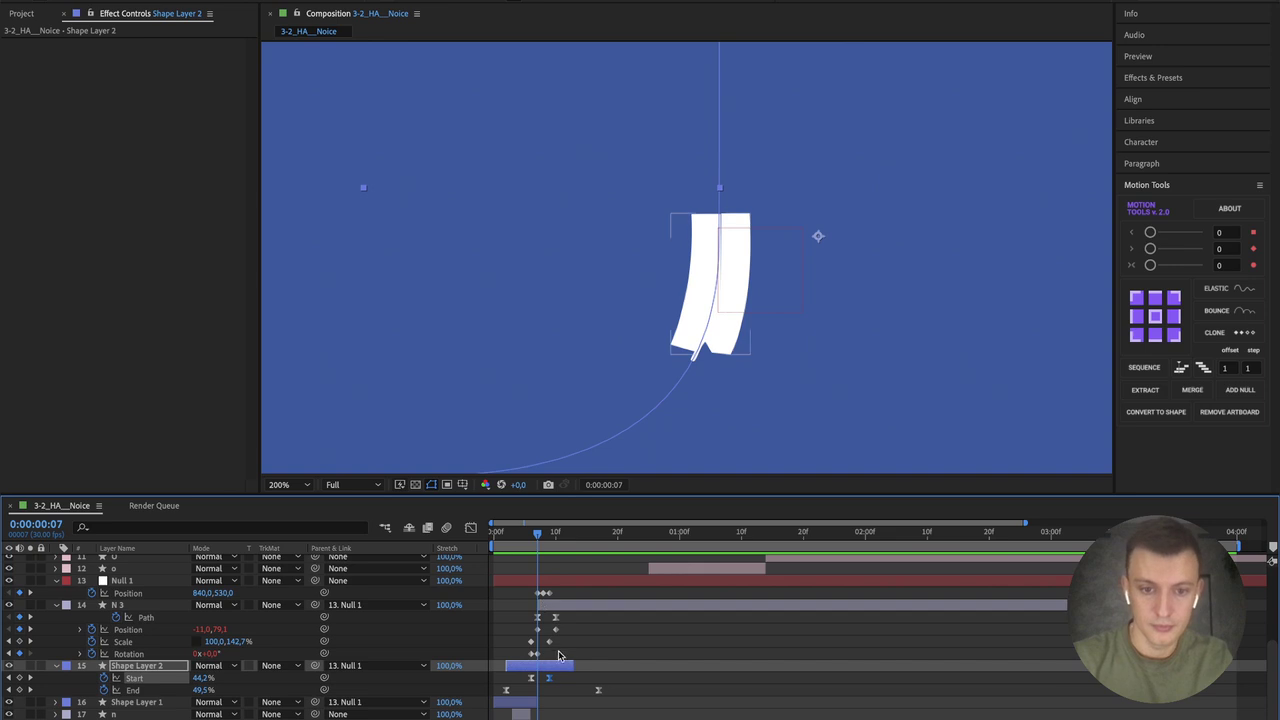
{"action": "left_click_drag", "start_coordinate": [572, 665], "coordinate": [533, 672]}
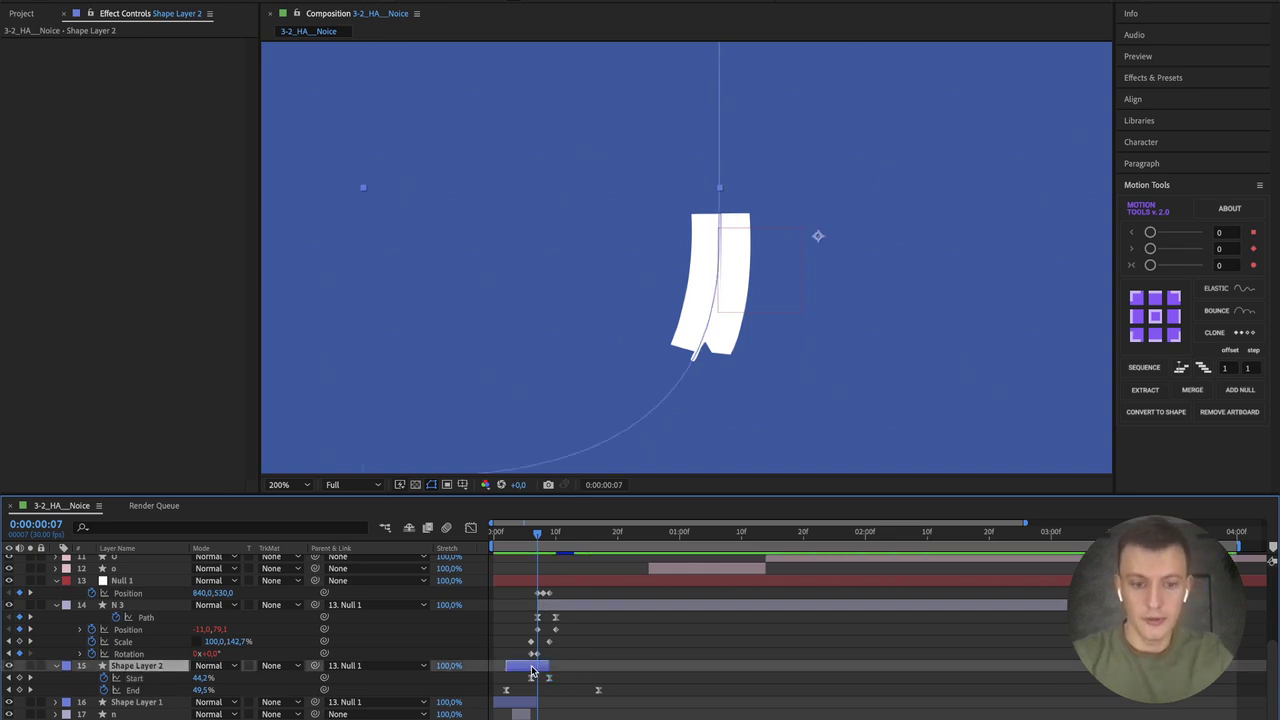
Step: Duplicate Shape Layer 2, start the copy at frame 3, and move its line upward in the composition
{"action": "key", "text": "ctrl+d"}
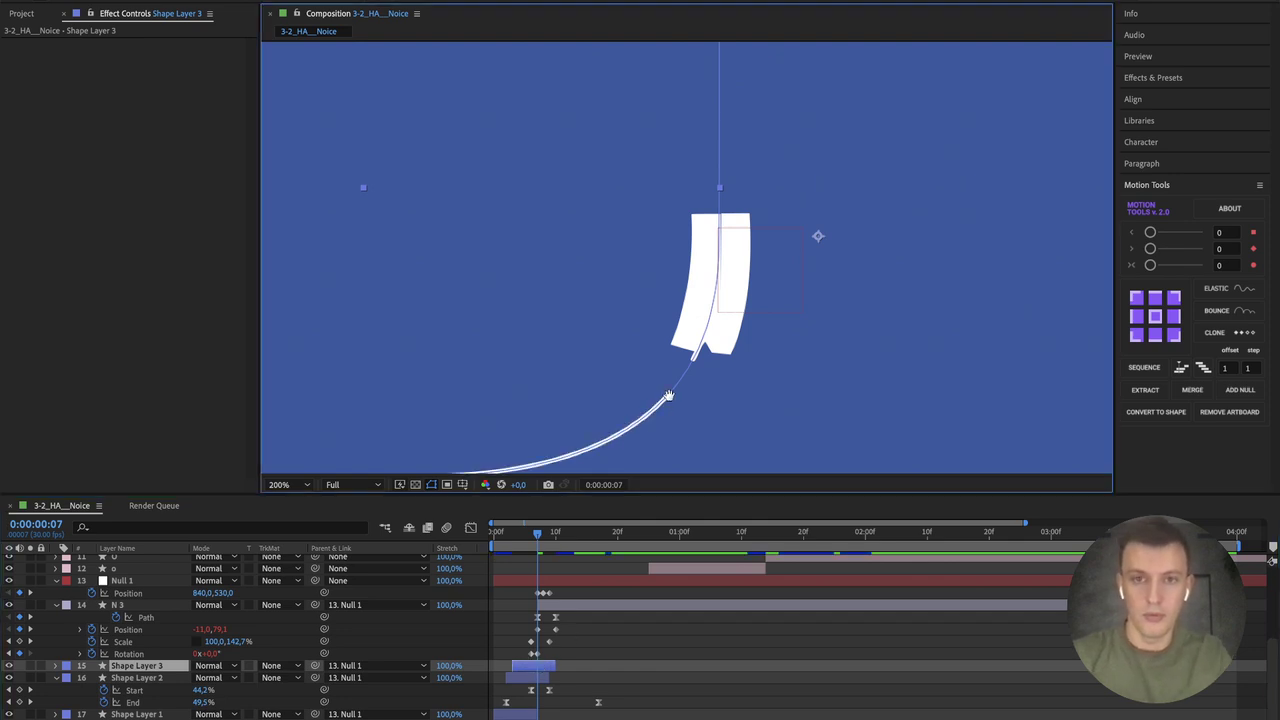
{"action": "left_click_drag", "start_coordinate": [668, 395], "coordinate": [669, 313]}
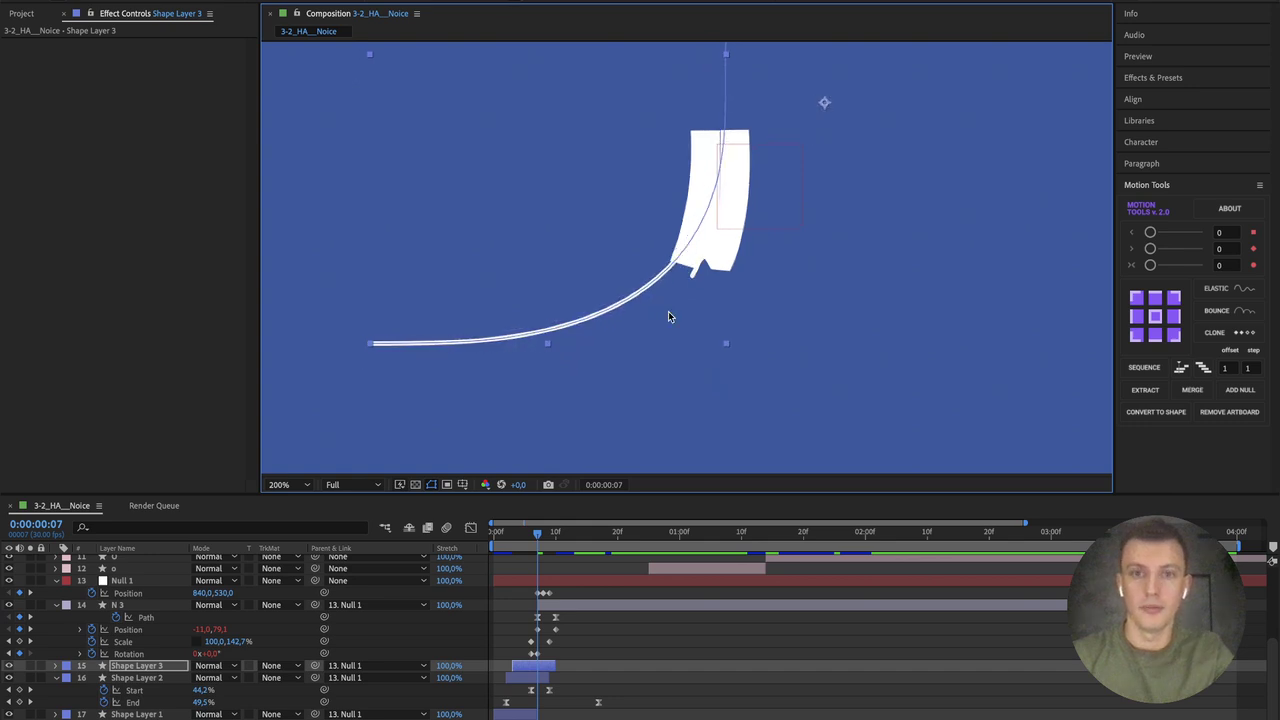
{"action": "left_click_drag", "start_coordinate": [704, 228], "coordinate": [642, 312]}
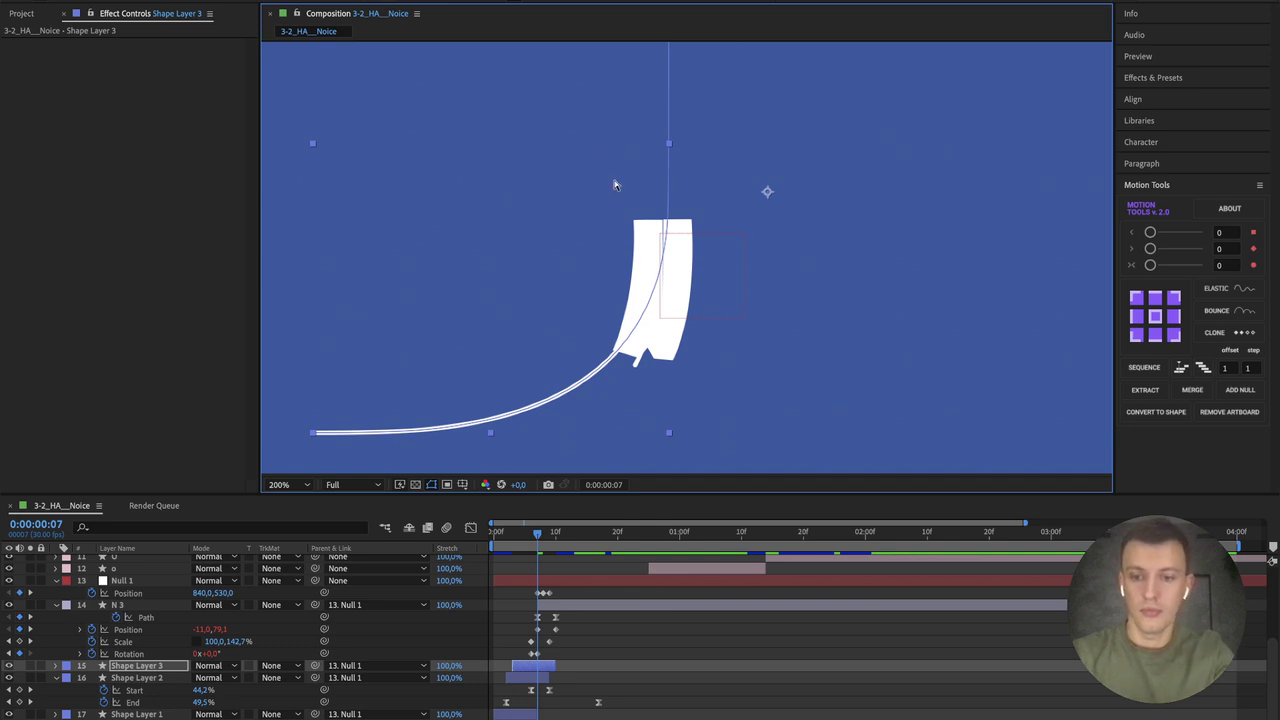
Step: Reshape Shape Layer 3's path by shifting the vertex beside the N to the left and lengthening its lower handle
{"action": "key", "text": "comma"}
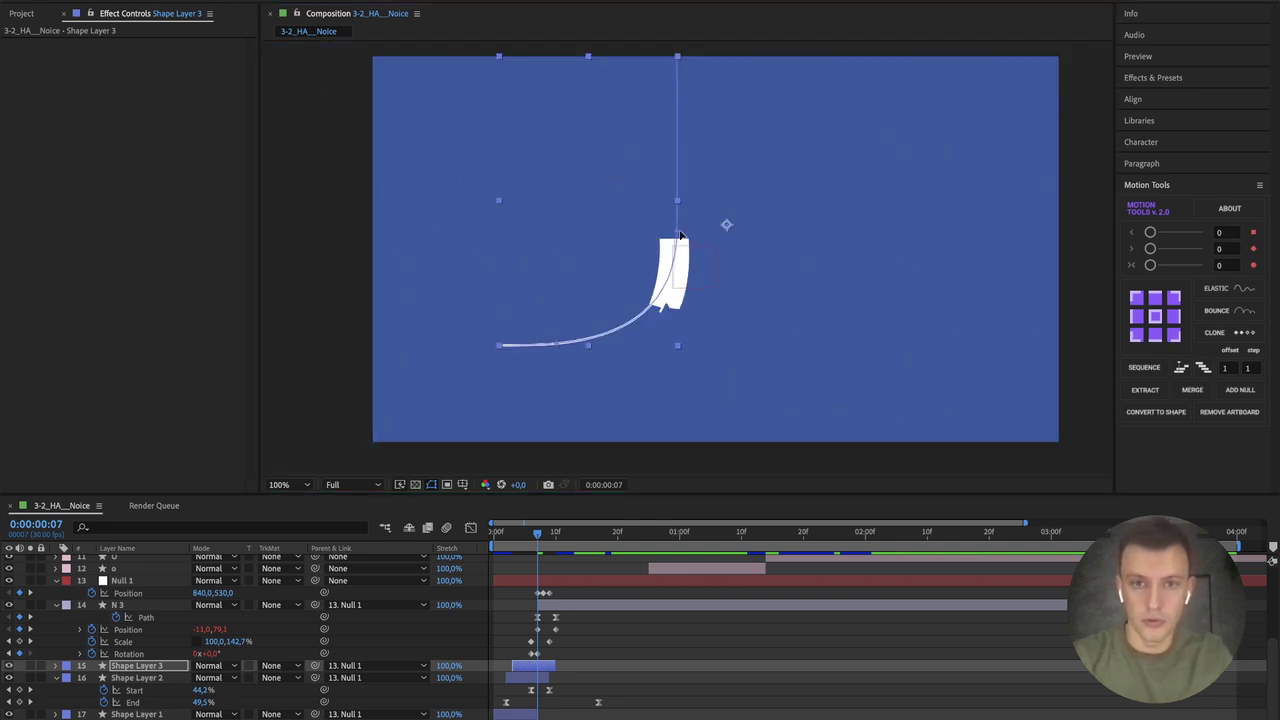
{"action": "left_click_drag", "start_coordinate": [680, 235], "coordinate": [662, 244]}
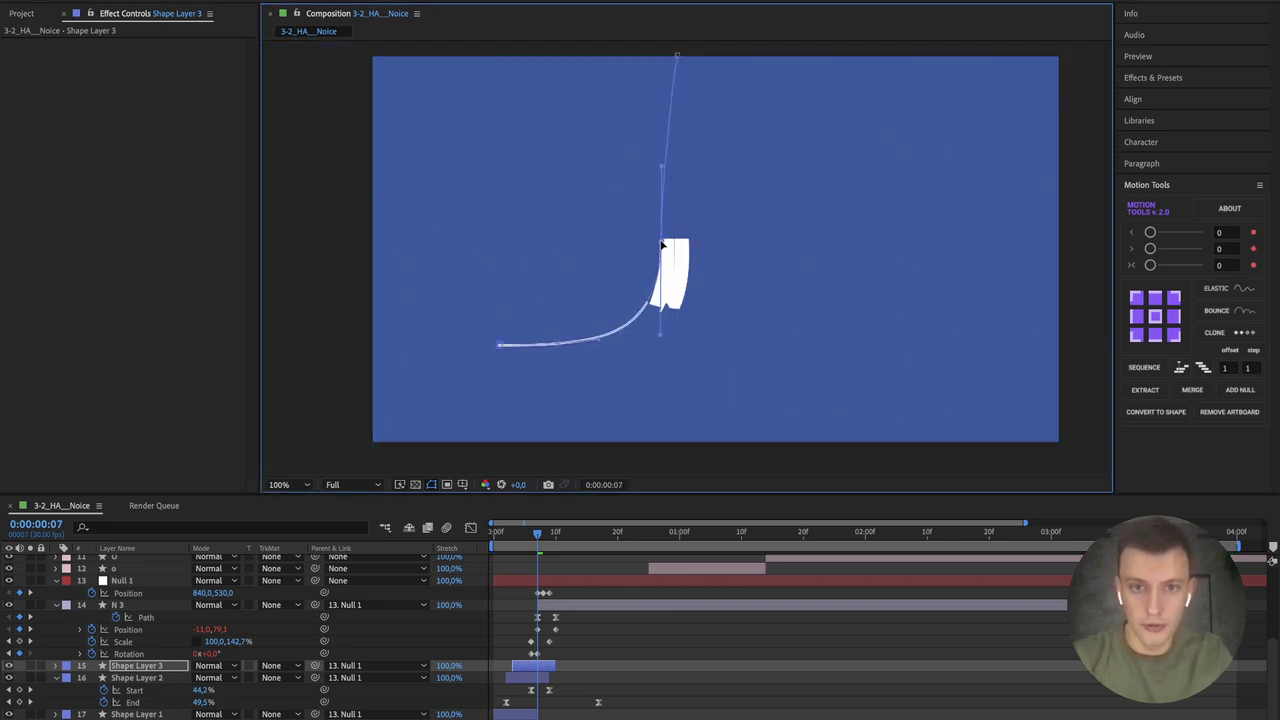
{"action": "left_click_drag", "start_coordinate": [660, 334], "coordinate": [660, 355]}
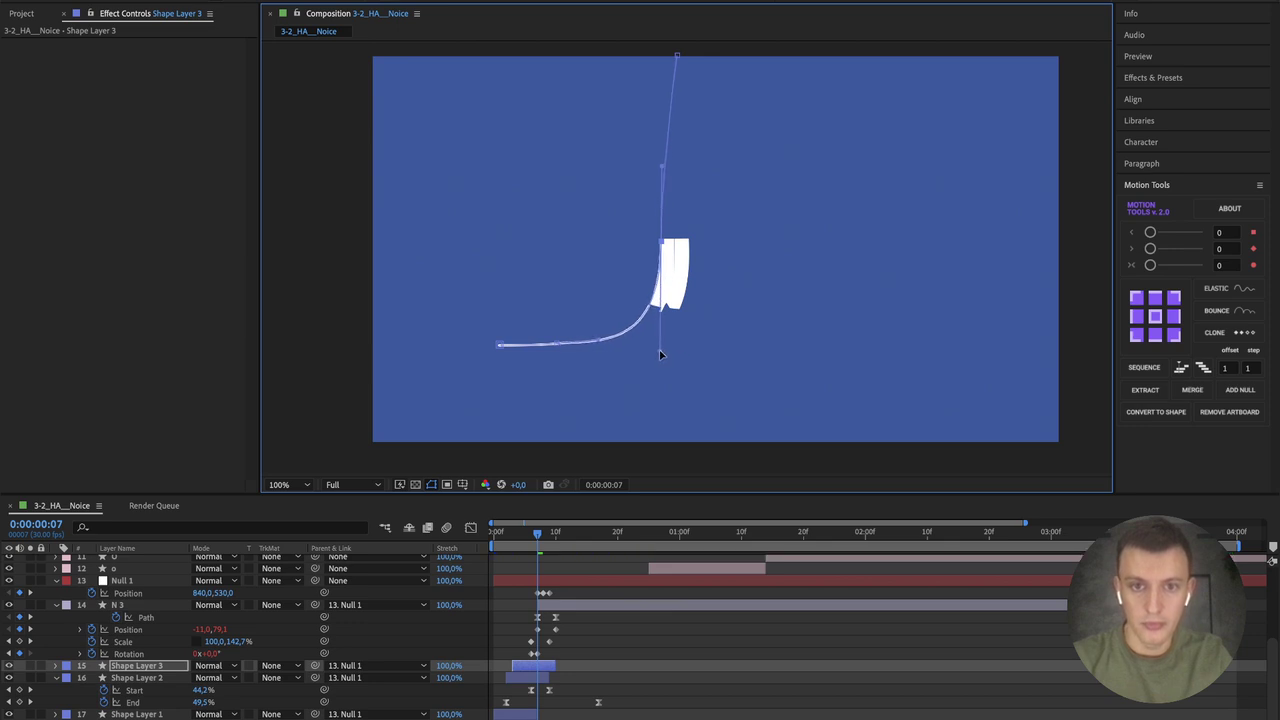
Step: Play back the animation with the second thin line and scrub through the first frames to check the transition
{"action": "left_click", "coordinate": [520, 533]}
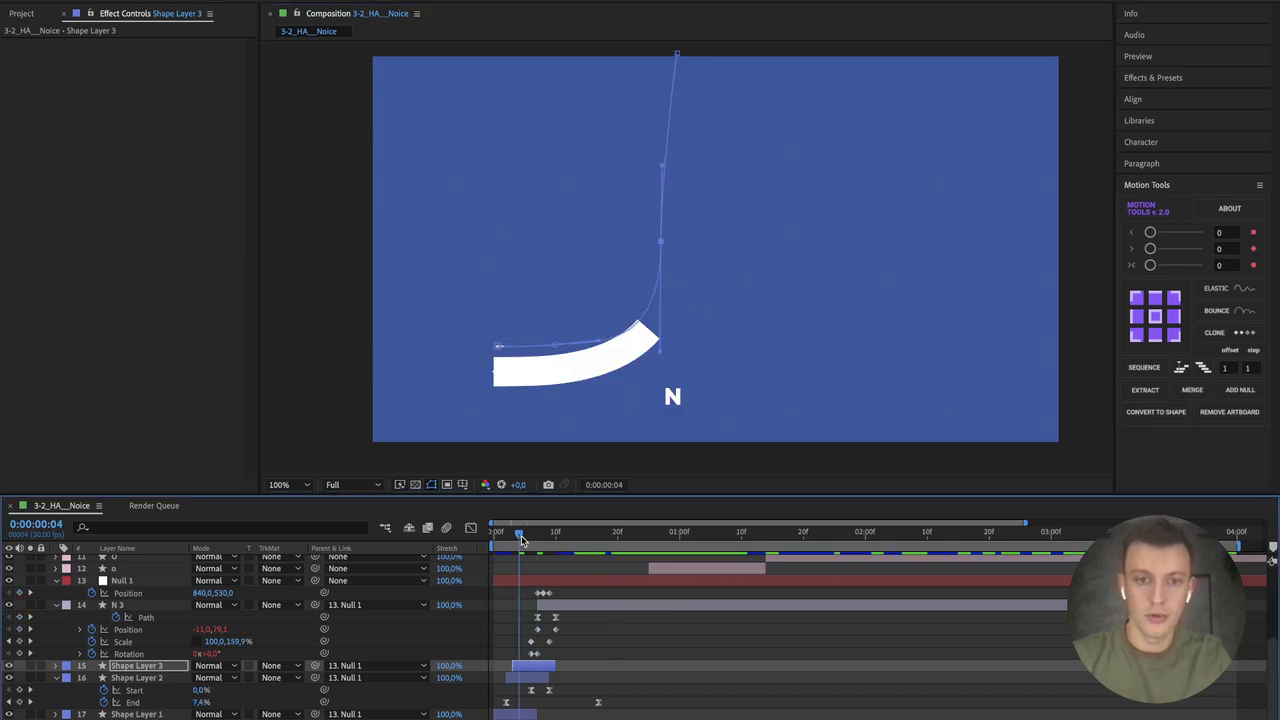
{"action": "key", "text": "space"}
{"action": "key", "text": "space"}
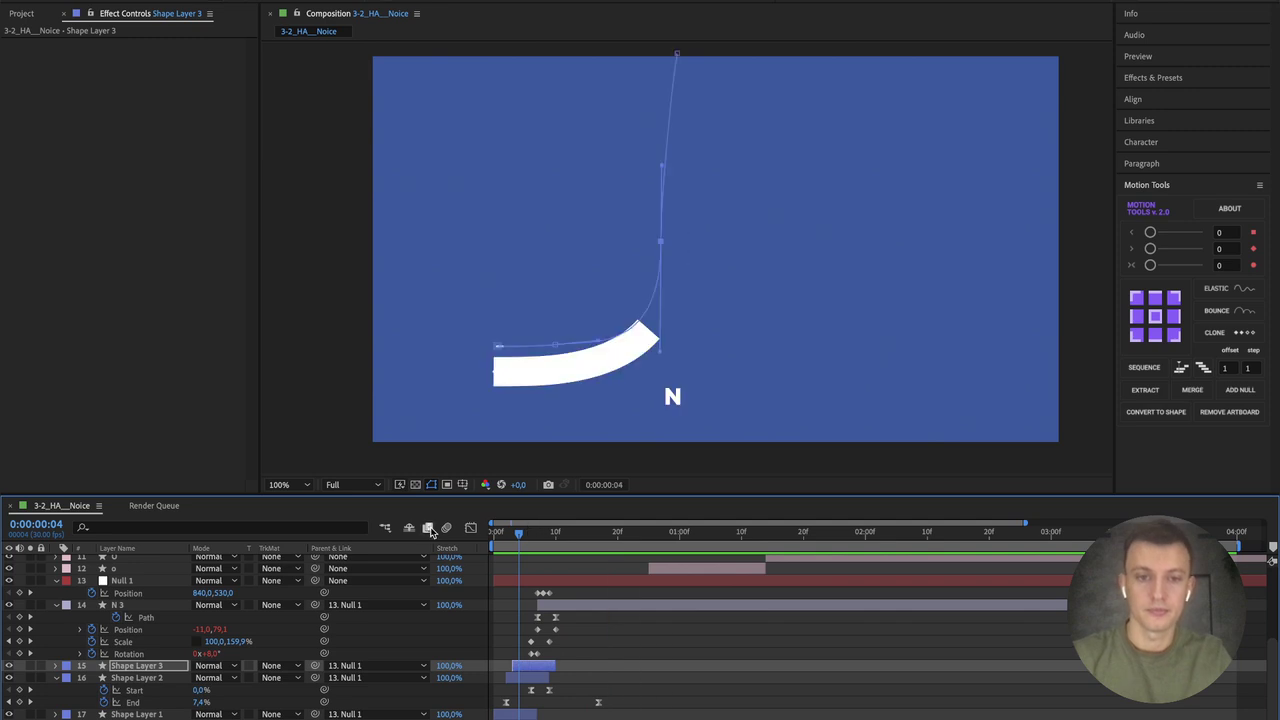
{"action": "left_click", "coordinate": [471, 527]}
{"action": "left_click", "coordinate": [471, 527]}
{"action": "left_click_drag", "start_coordinate": [493, 533], "coordinate": [526, 544]}
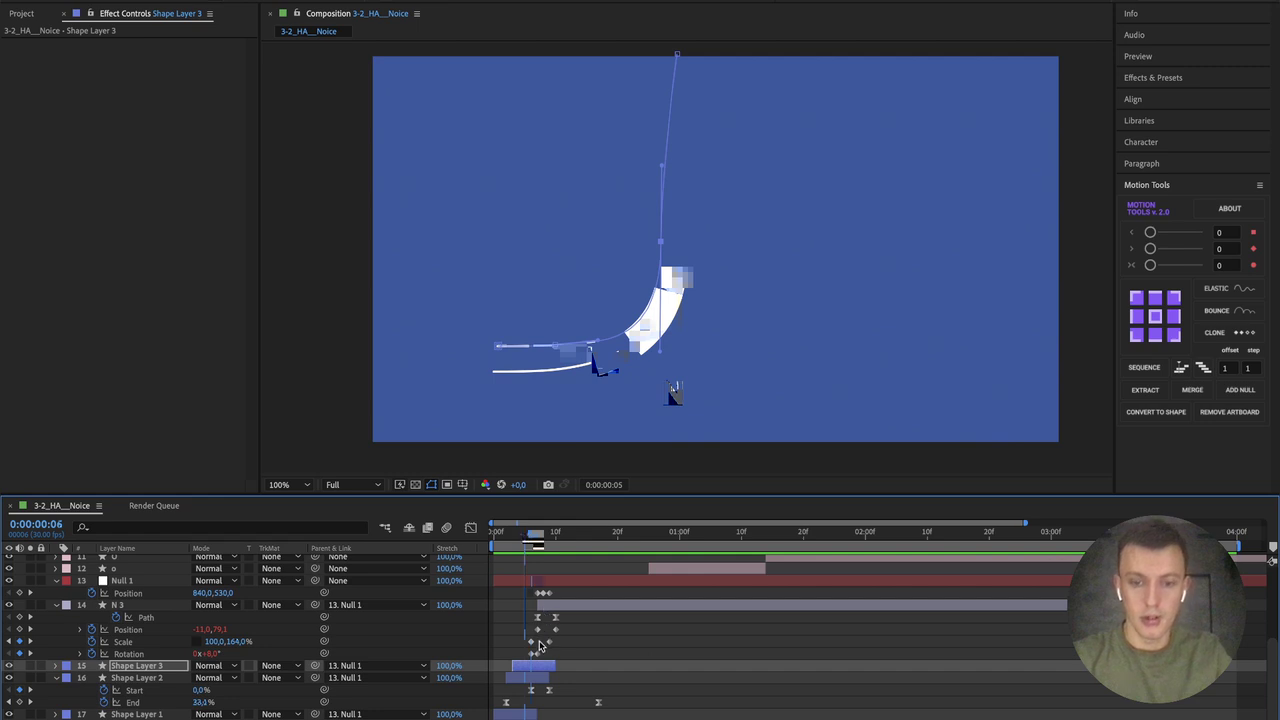
Step: Shift Shape Layer 3 earlier in the timeline so it starts at frame 1
{"action": "key", "text": "Page_Up"}
{"action": "key", "text": "period"}
{"action": "left_click_drag", "start_coordinate": [532, 422], "coordinate": [703, 334]}
{"action": "key", "text": "g"}
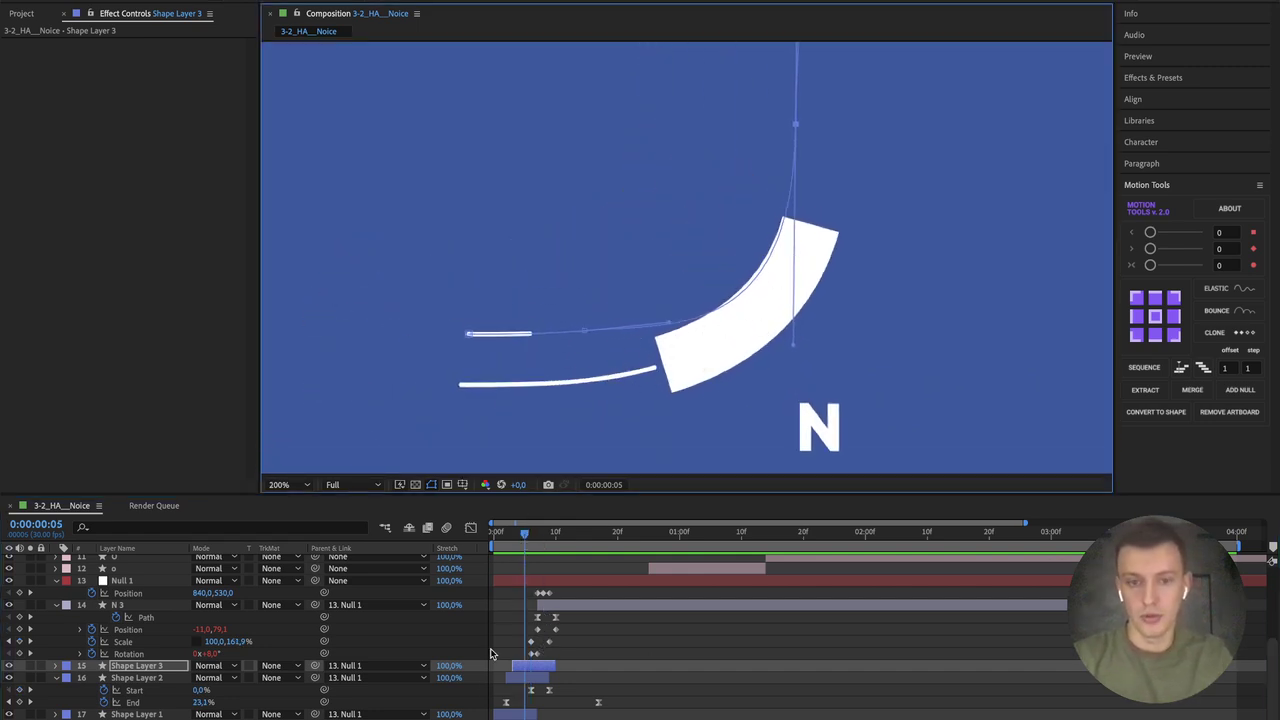
{"action": "left_click_drag", "start_coordinate": [553, 666], "coordinate": [531, 670]}
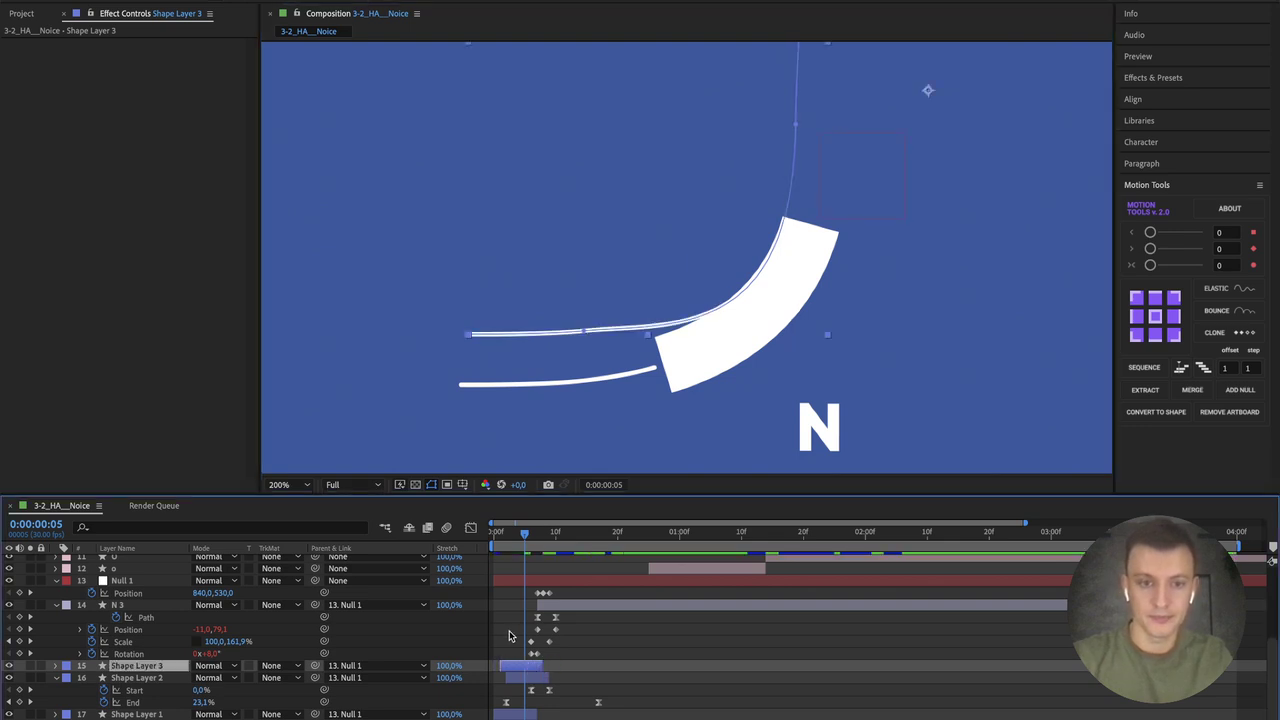
Step: Reshape Shape Layer 3's path at frame 4, lowering its two left vertices and redrawing the upper vertex's handles to follow the thick stroke's upper edge
{"action": "mouse_move", "coordinate": [520, 541]}
{"action": "left_mouse_down"}
{"action": "mouse_move", "coordinate": [492, 538]}
{"action": "mouse_move", "coordinate": [517, 538]}
{"action": "left_mouse_up"}
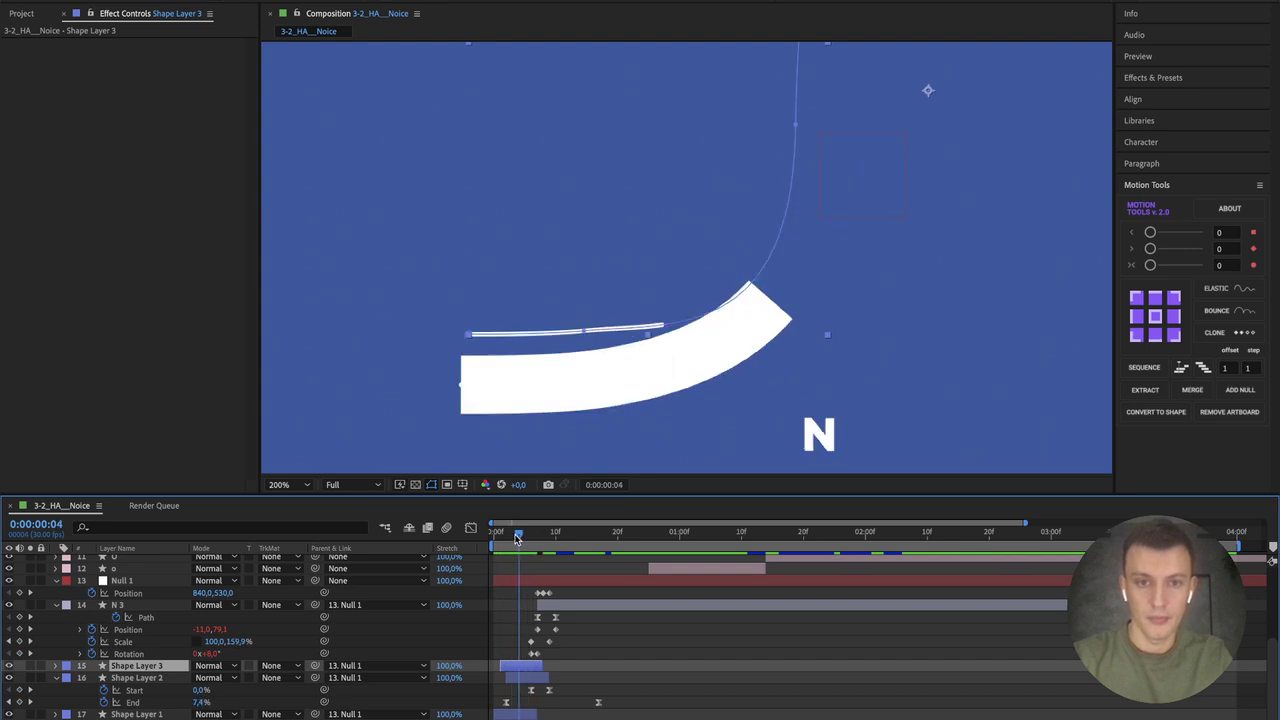
{"action": "left_click_drag", "start_coordinate": [588, 332], "coordinate": [565, 358]}
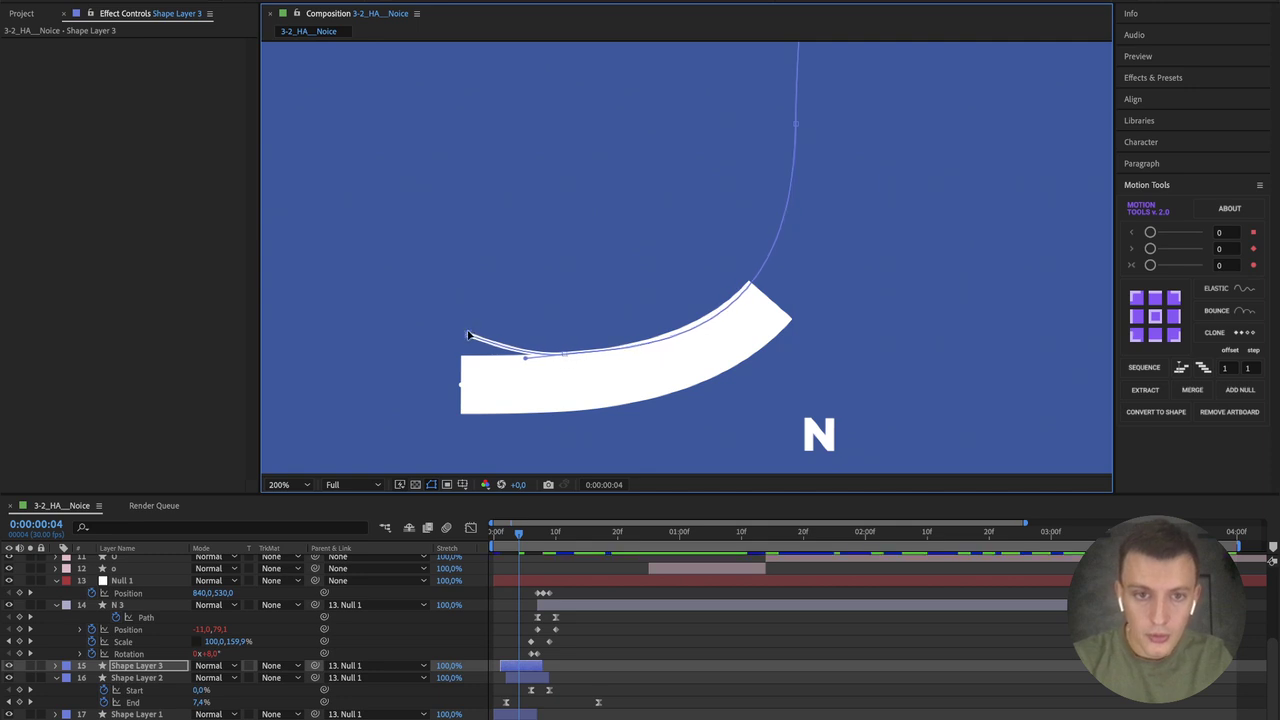
{"action": "left_click_drag", "start_coordinate": [467, 333], "coordinate": [465, 361]}
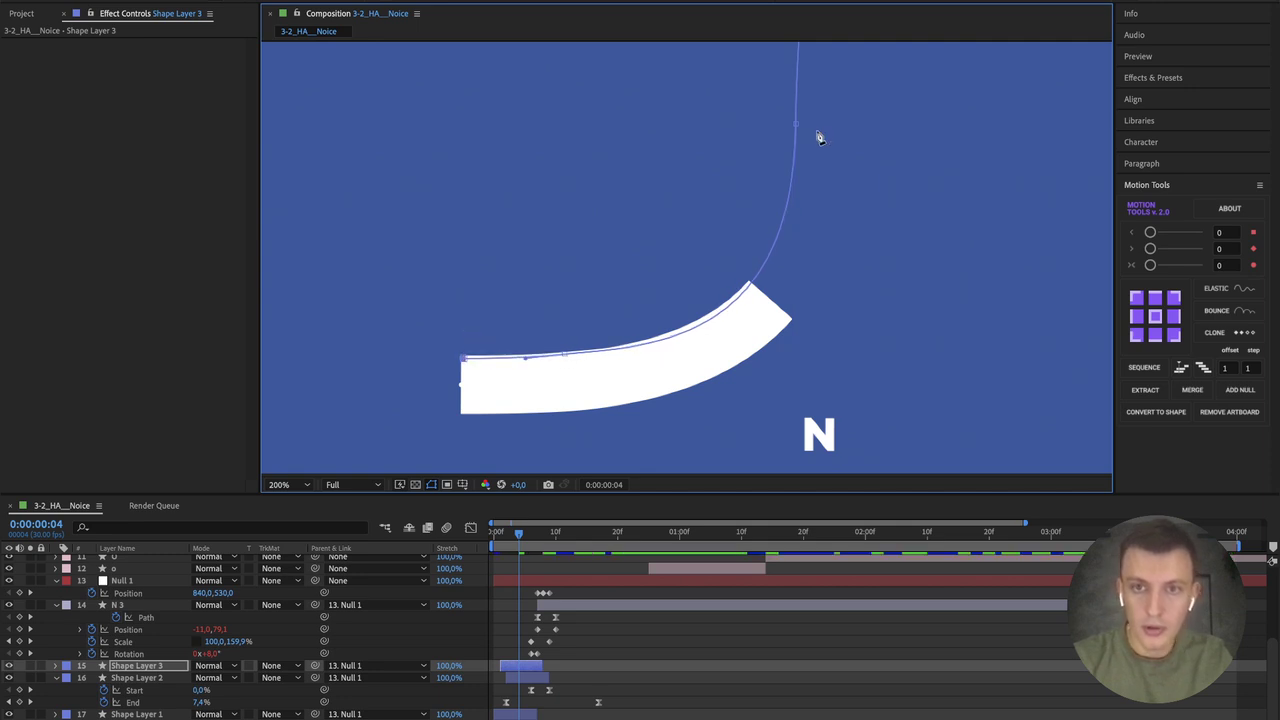
{"action": "left_click_drag", "start_coordinate": [798, 128], "coordinate": [796, 338]}
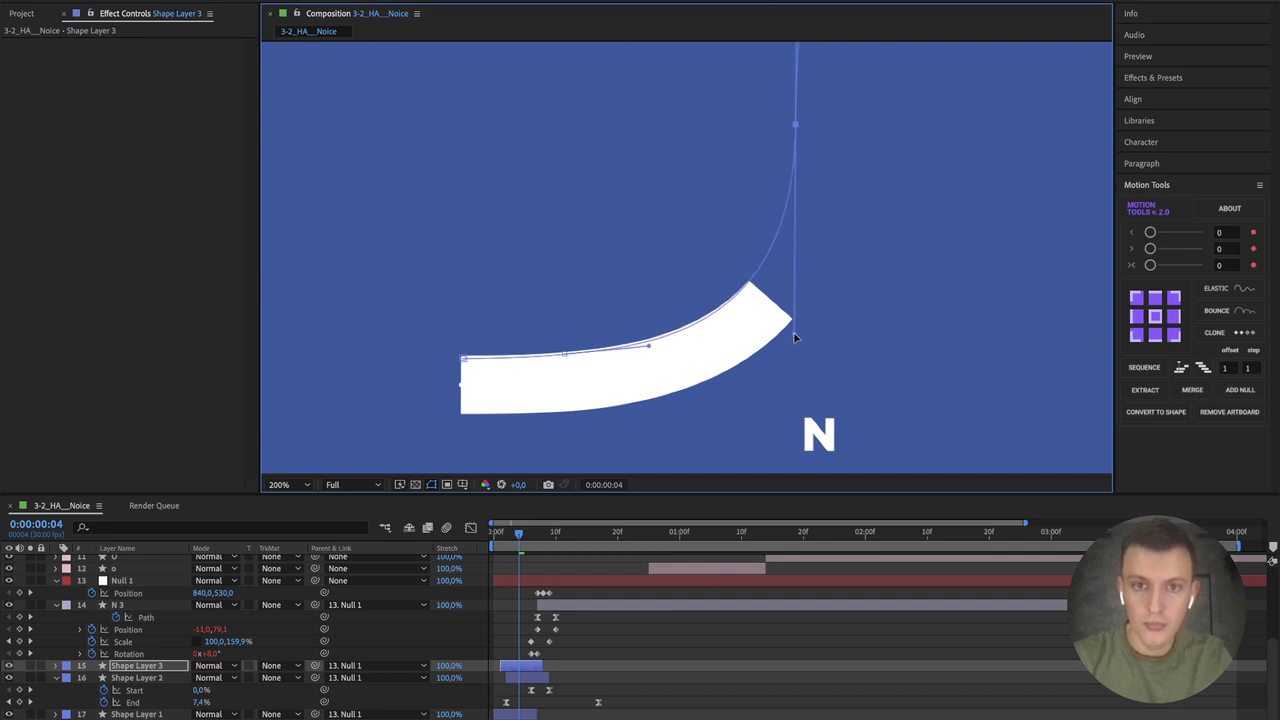
{"action": "key", "text": "space"}
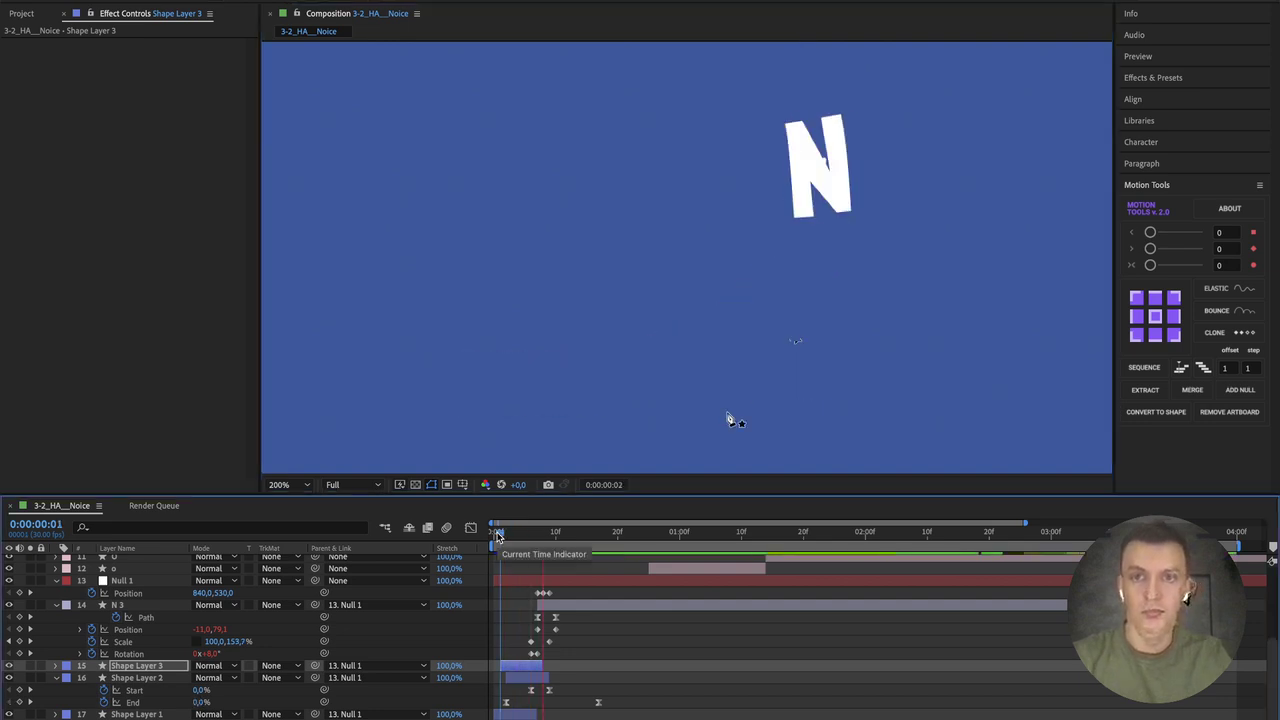
{"action": "key", "text": "space"}
{"action": "mouse_move", "coordinate": [518, 536]}
{"action": "left_mouse_down"}
{"action": "mouse_move", "coordinate": [505, 533]}
{"action": "mouse_move", "coordinate": [538, 531]}
{"action": "left_mouse_up"}
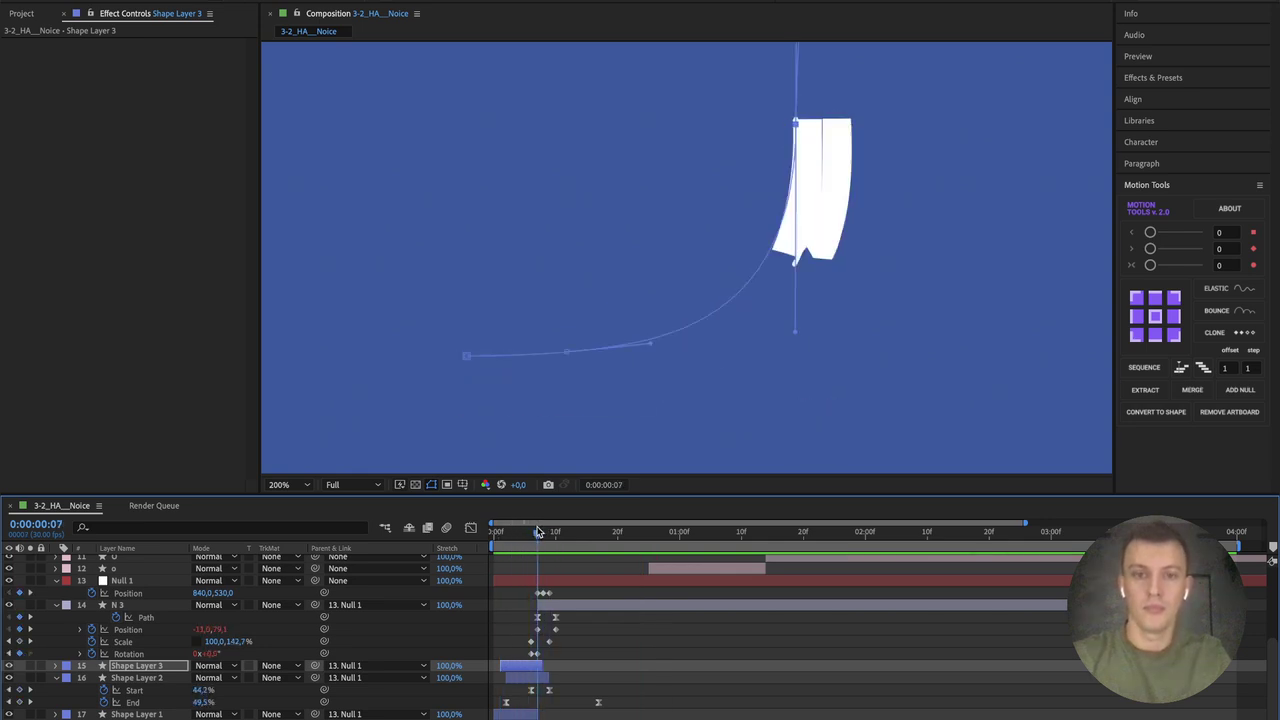
Step: Delay Shape Layer 3's last trim Start keyframe to frame 15 and play back the animation from the first frame
{"action": "key", "text": "u"}
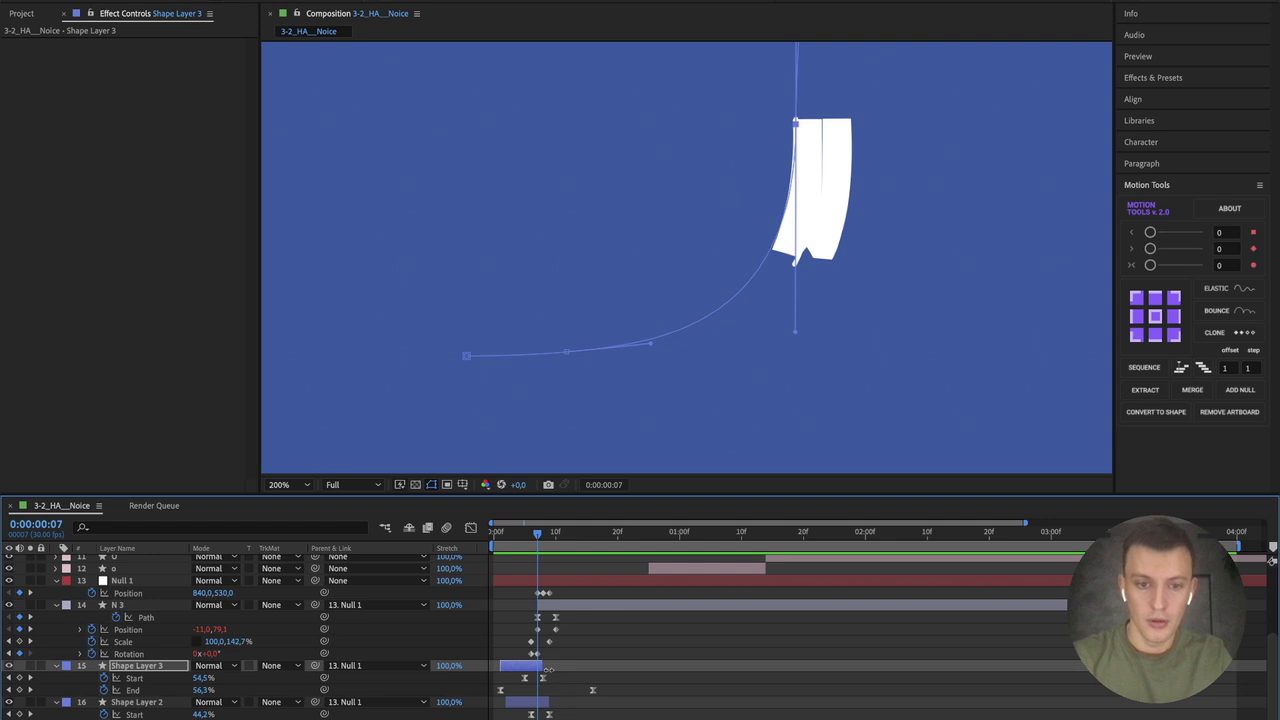
{"action": "mouse_move", "coordinate": [542, 678]}
{"action": "left_mouse_down"}
{"action": "mouse_move", "coordinate": [605, 677]}
{"action": "mouse_move", "coordinate": [586, 678]}
{"action": "left_mouse_up"}
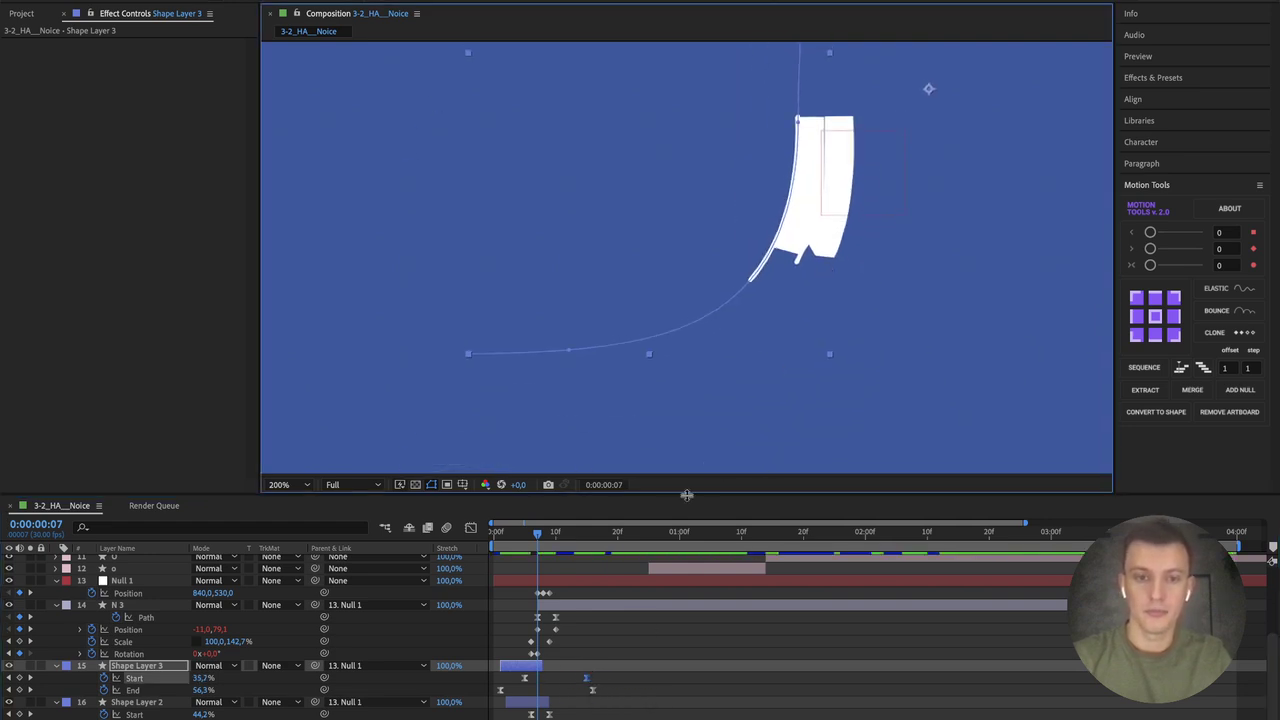
{"action": "left_click_drag", "start_coordinate": [548, 538], "coordinate": [495, 540]}
{"action": "key", "text": "space"}
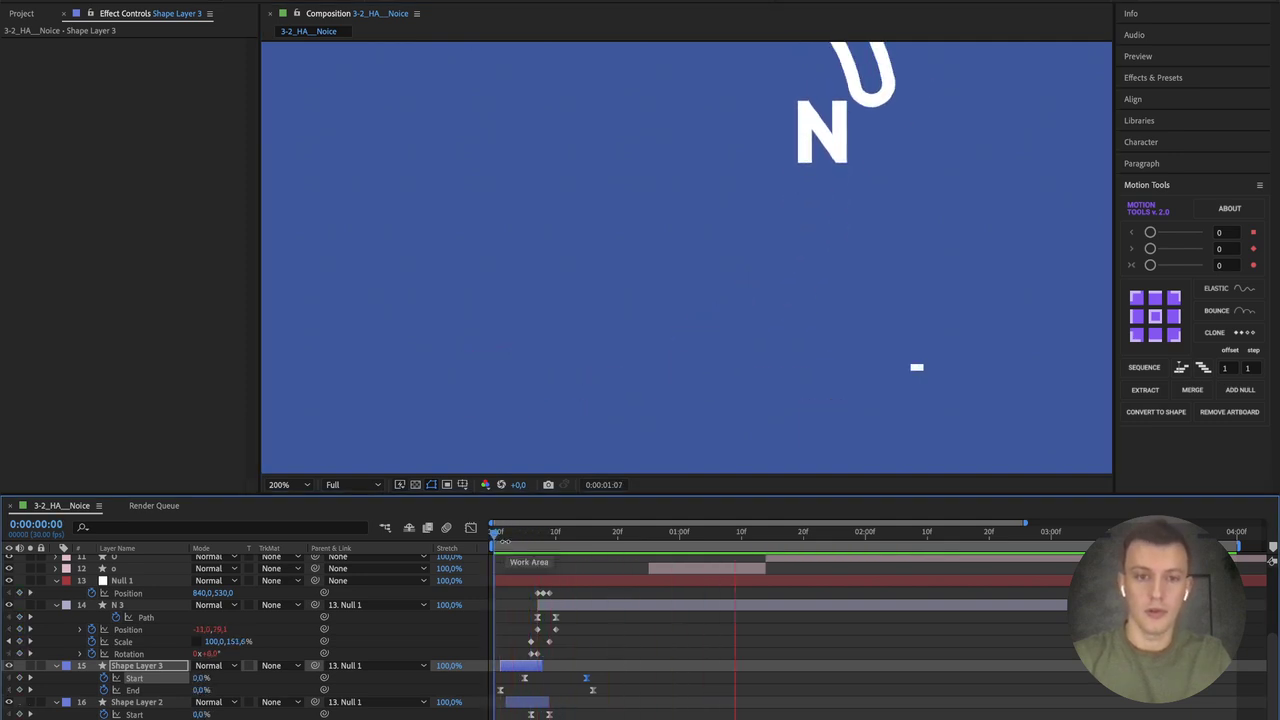
{"action": "key", "text": "space"}
{"action": "key", "text": "comma"}
{"action": "key", "text": "space"}
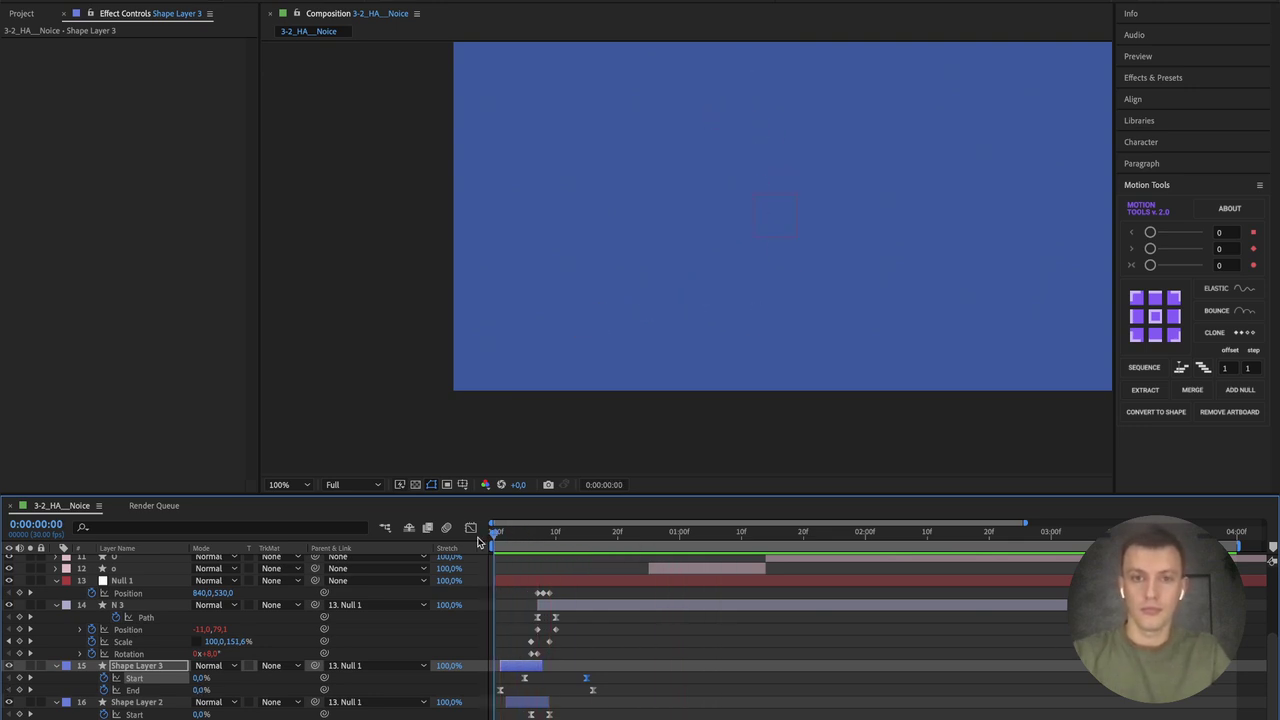
Step: Duplicate Shape Layer 3 at frame 6 and place the copy below it in the layer stack
{"action": "left_click", "coordinate": [526, 533]}
{"action": "mouse_move", "coordinate": [526, 541]}
{"action": "left_mouse_down"}
{"action": "mouse_move", "coordinate": [546, 538]}
{"action": "mouse_move", "coordinate": [533, 541]}
{"action": "left_mouse_up"}
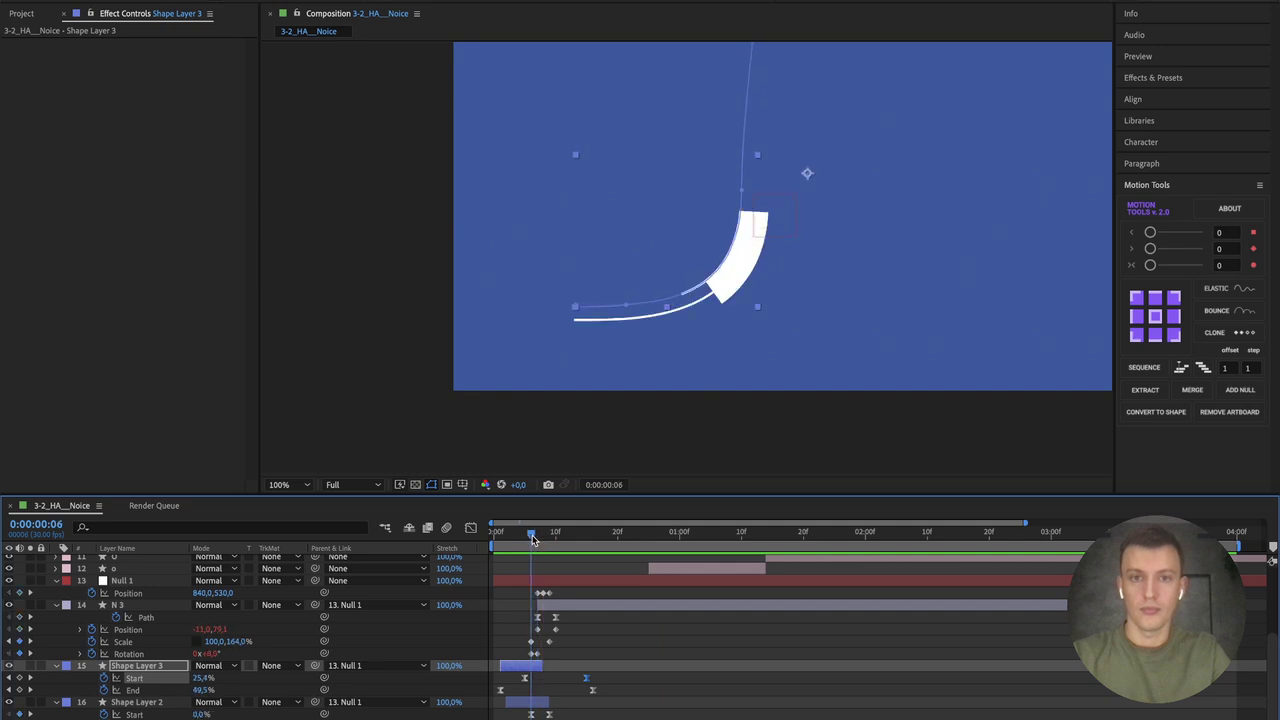
{"action": "left_click", "coordinate": [520, 666]}
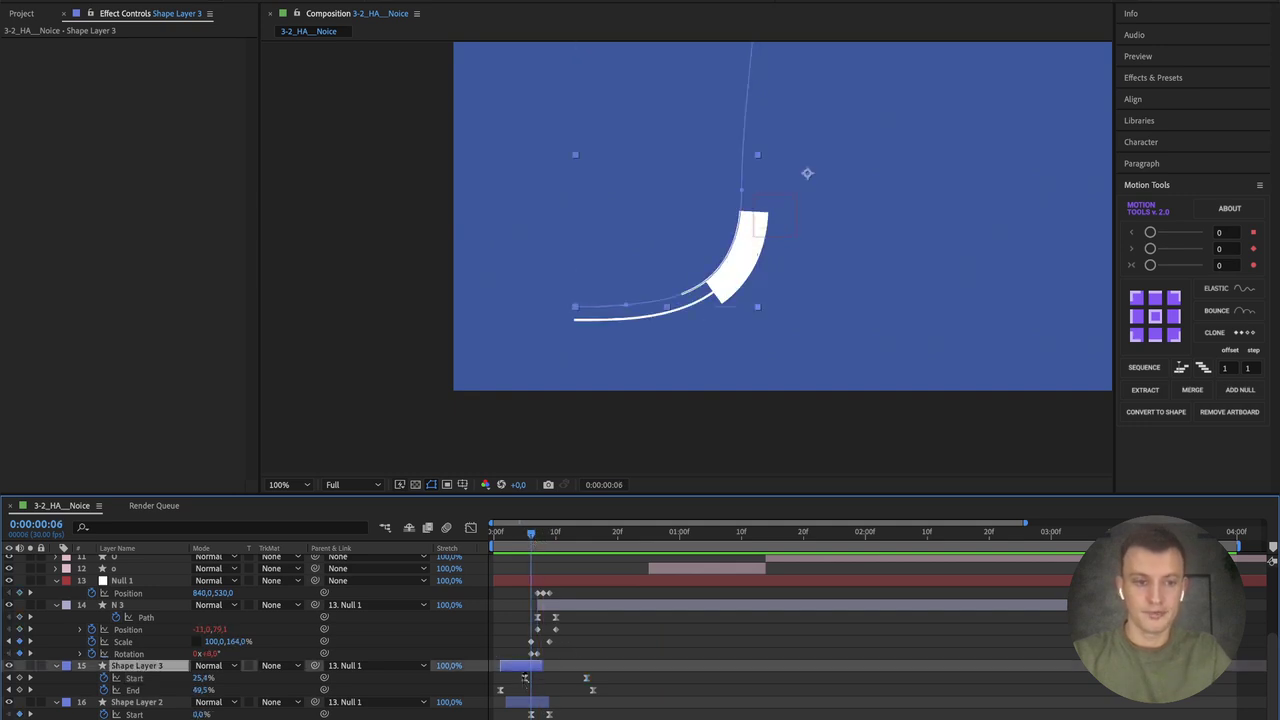
{"action": "left_click", "coordinate": [56, 666]}
{"action": "key", "text": "ctrl+d"}
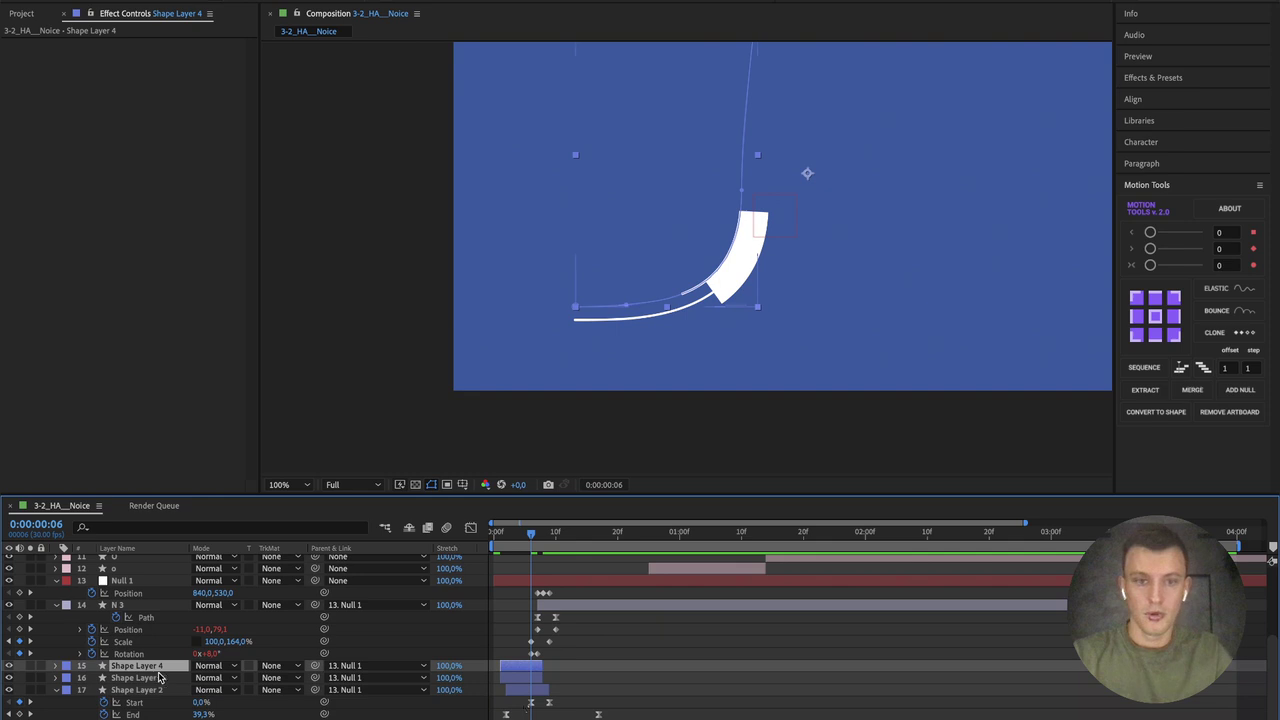
{"action": "left_click_drag", "start_coordinate": [153, 676], "coordinate": [175, 690]}
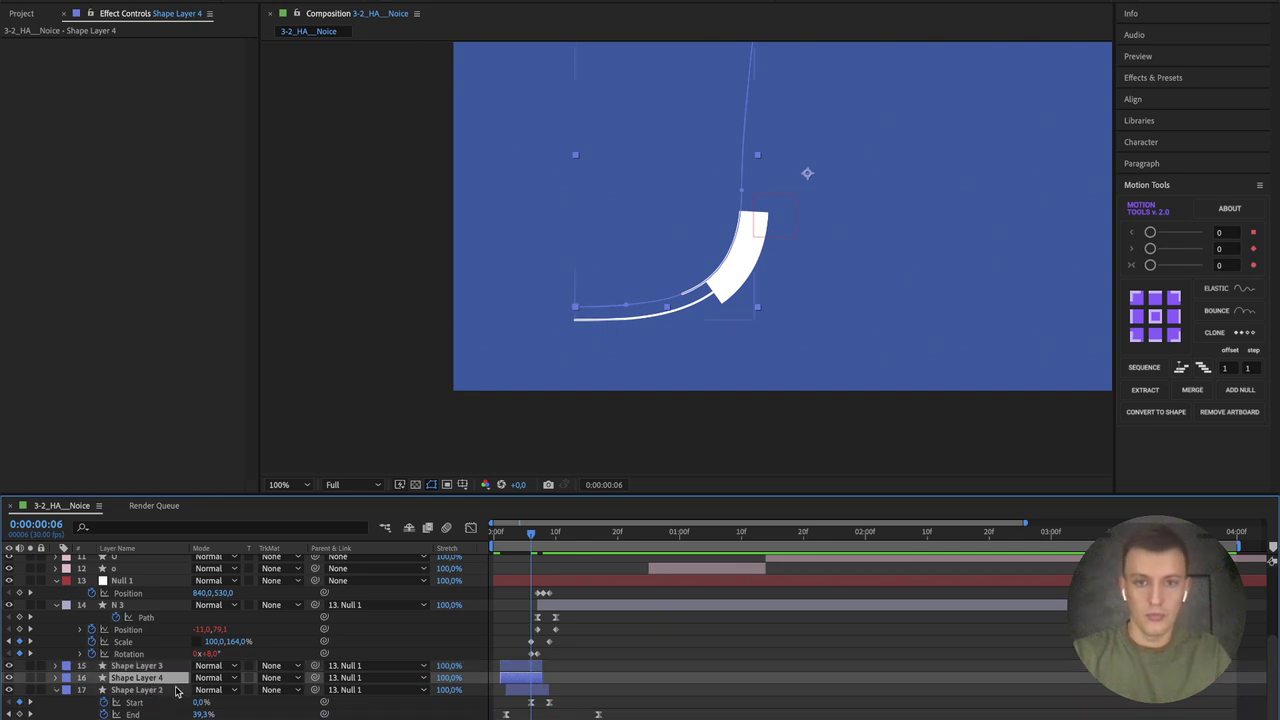
Step: Offset Shape Layer 4 downward and slightly right, and reshape its curve beside the N to follow the thick stroke's lower edge
{"action": "key", "text": "shift+Down"}
{"action": "key", "text": "shift+Down"}
{"action": "key", "text": "shift+Down"}
{"action": "key", "text": "shift+Down"}
{"action": "key", "text": "shift+Down"}
{"action": "key", "text": "shift+Right"}
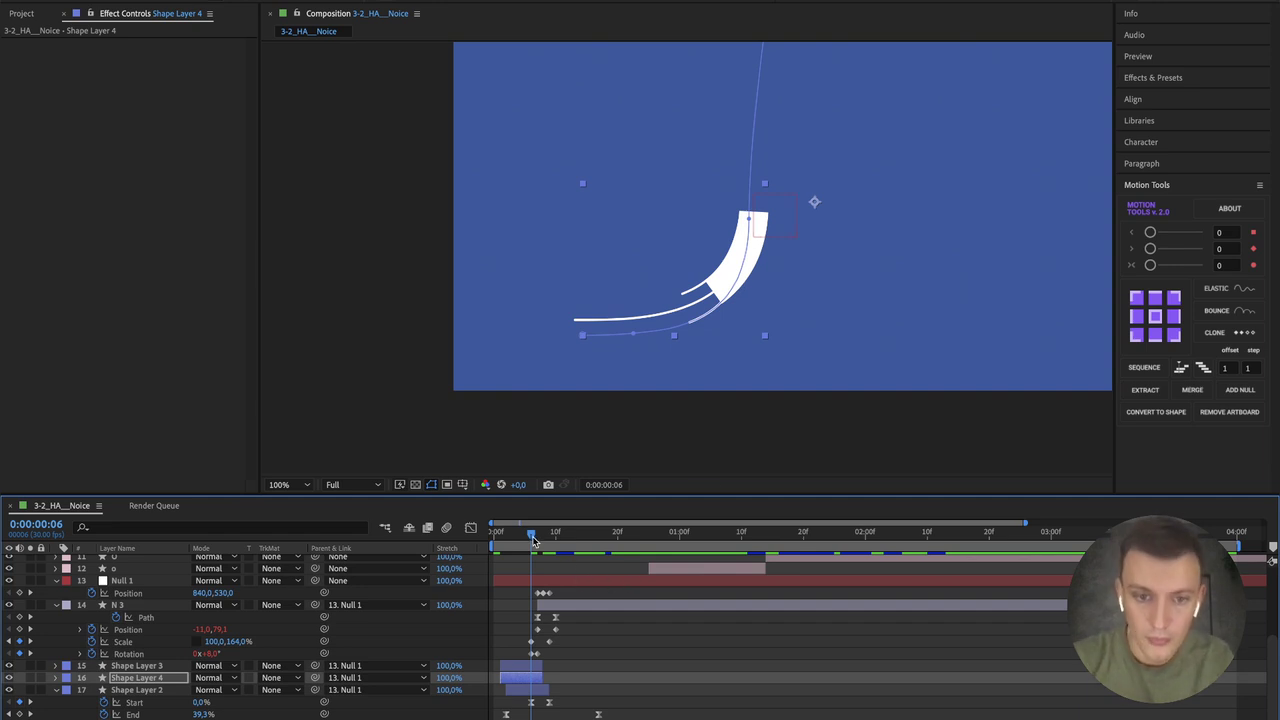
{"action": "left_click_drag", "start_coordinate": [533, 540], "coordinate": [526, 537]}
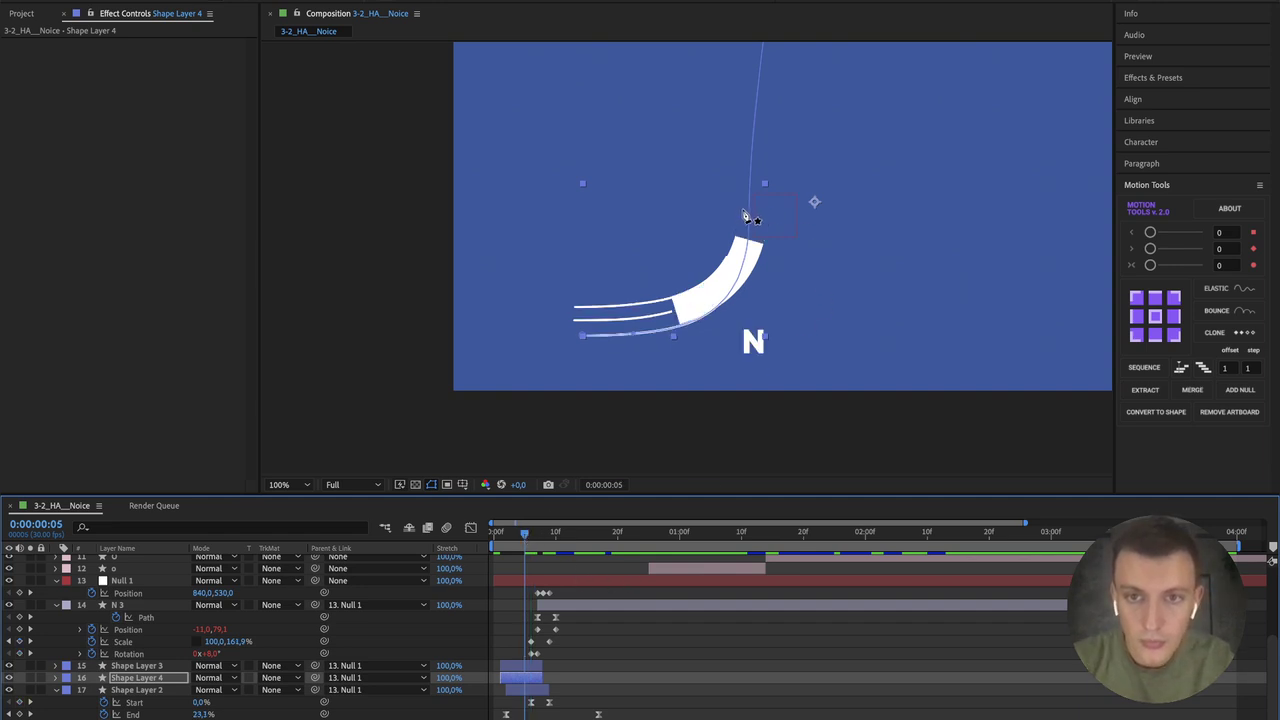
{"action": "left_click_drag", "start_coordinate": [748, 217], "coordinate": [759, 314]}
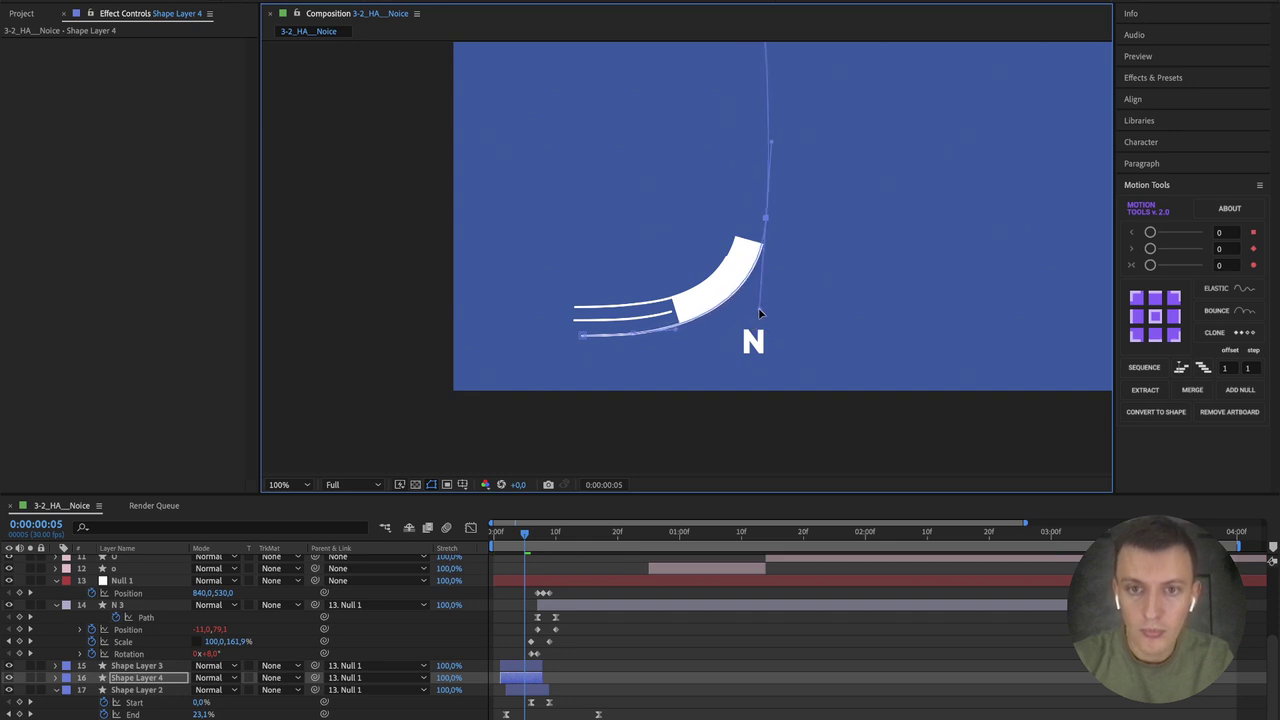
Step: Play back the opening repeatedly from the first frame to review the three accent lines trailing the main stroke
{"action": "left_click", "coordinate": [500, 531]}
{"action": "key", "text": "space"}
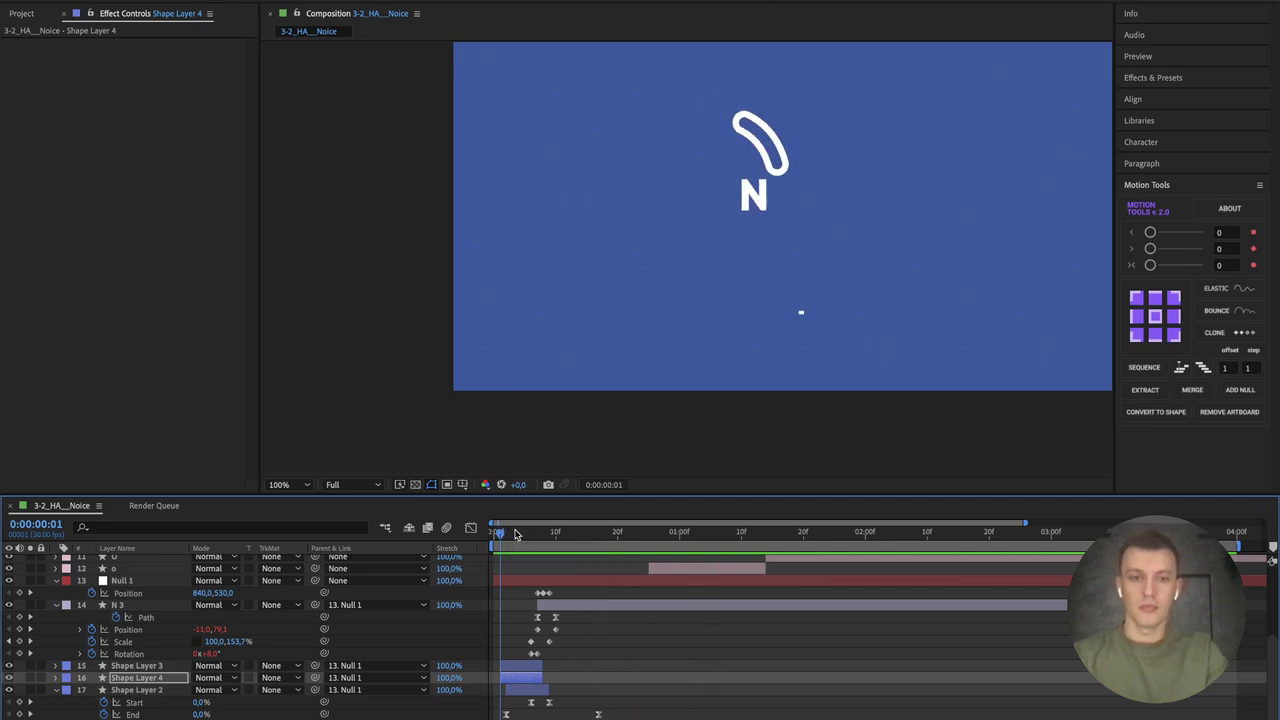
{"action": "left_click", "coordinate": [492, 530]}
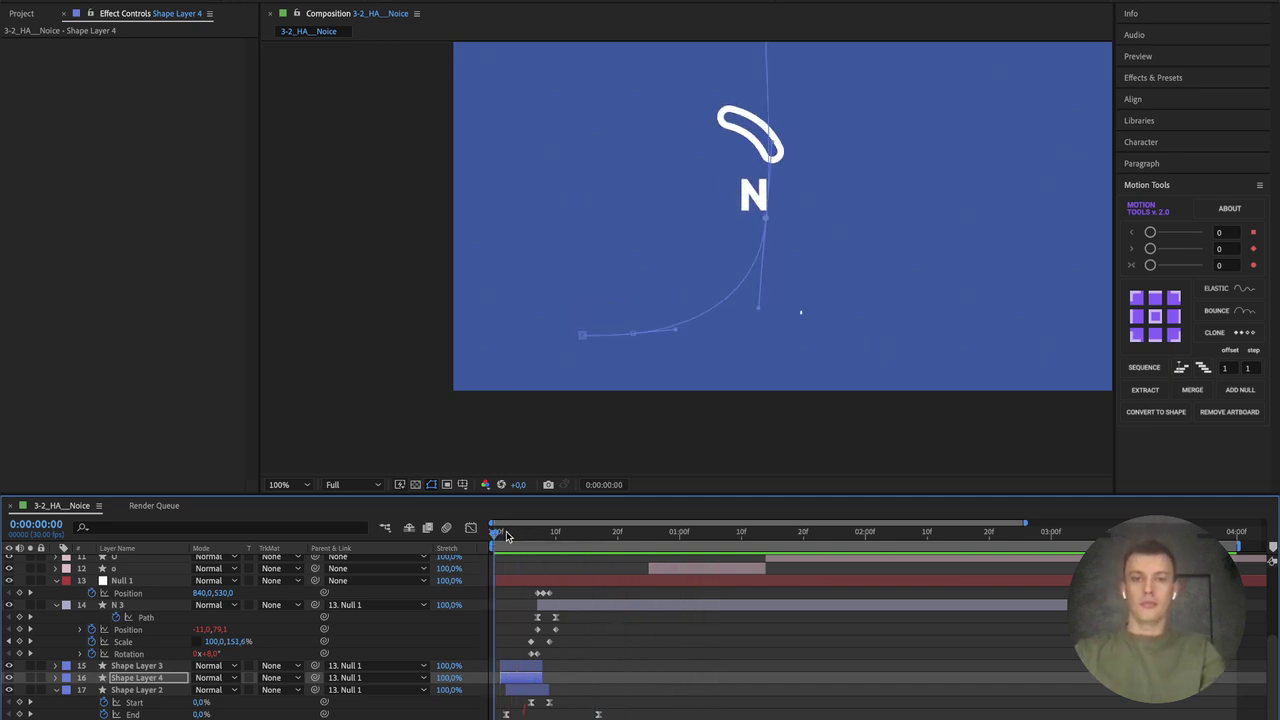
{"action": "left_click", "coordinate": [529, 533]}
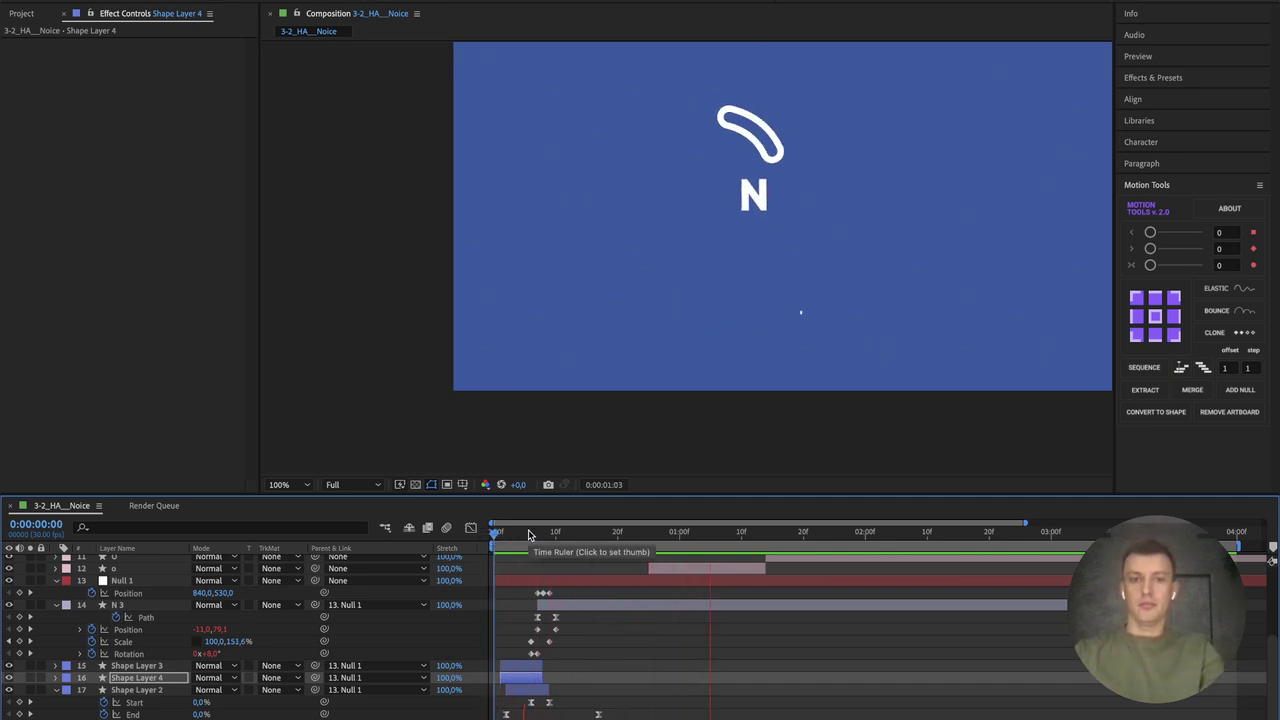
{"action": "left_click", "coordinate": [496, 532]}
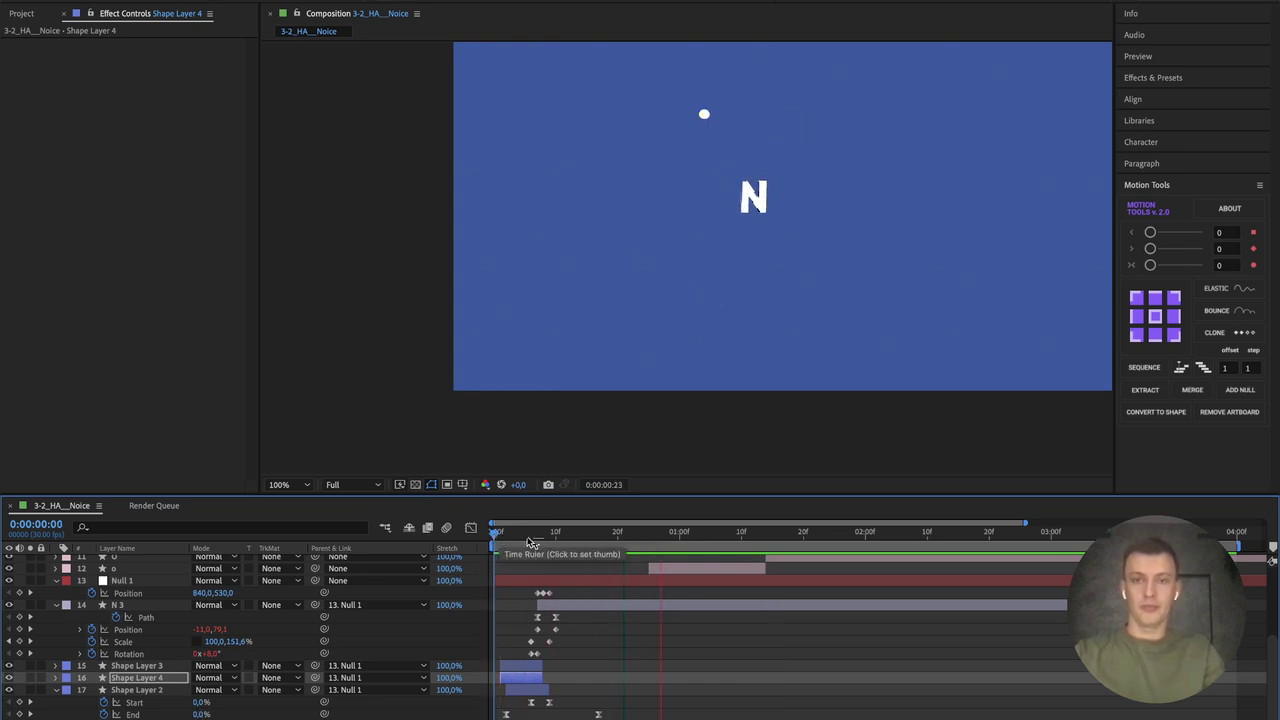
{"action": "left_click", "coordinate": [496, 532]}
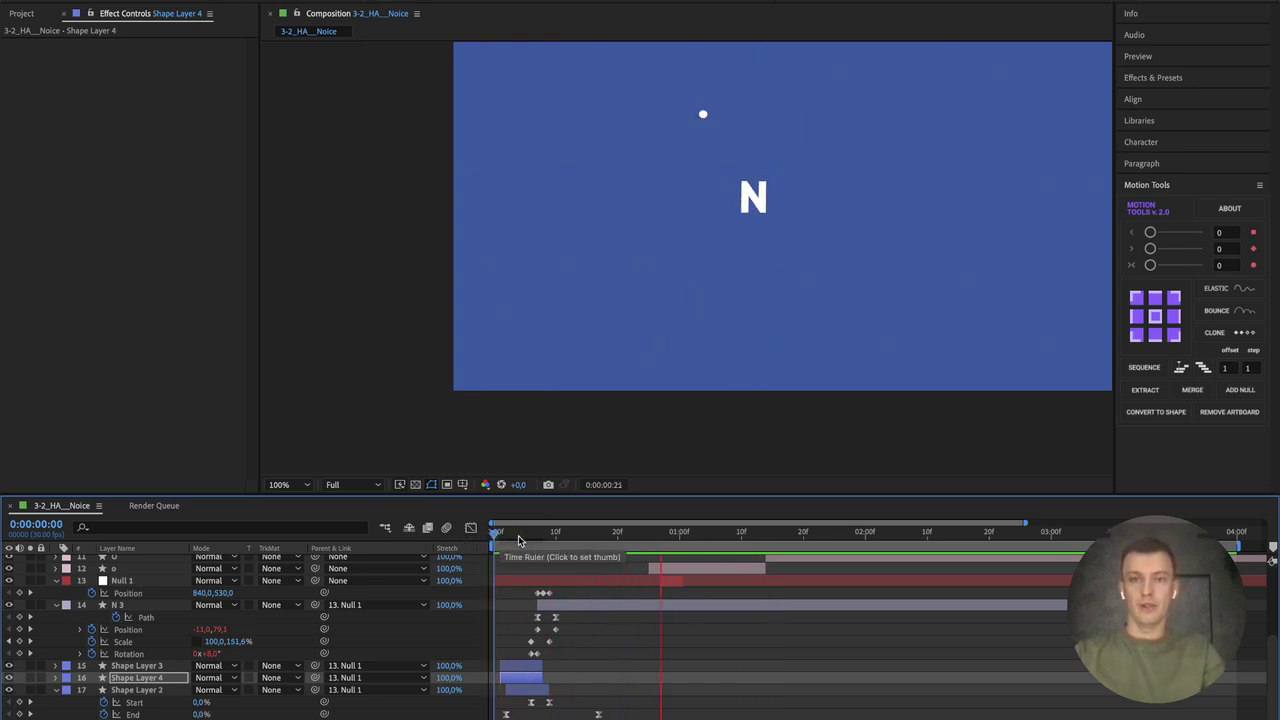
{"action": "left_click", "coordinate": [497, 534]}
{"action": "left_click", "coordinate": [500, 535]}
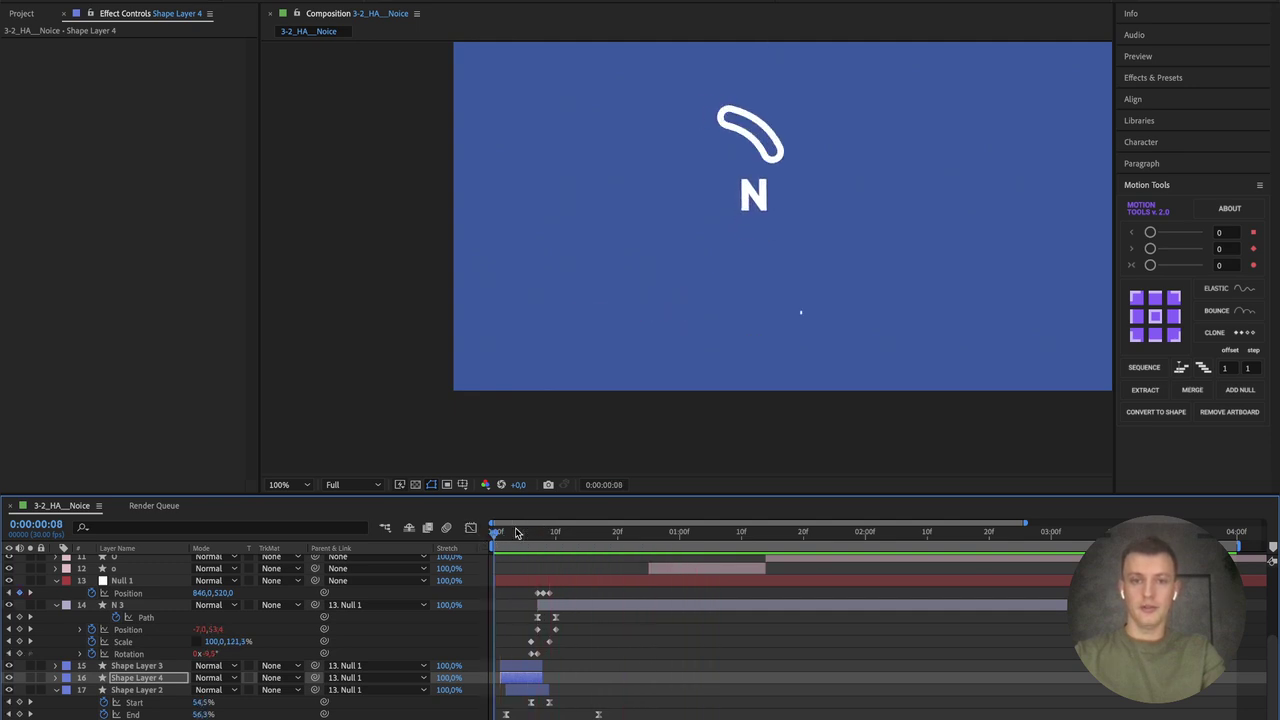
{"action": "left_click", "coordinate": [506, 533]}
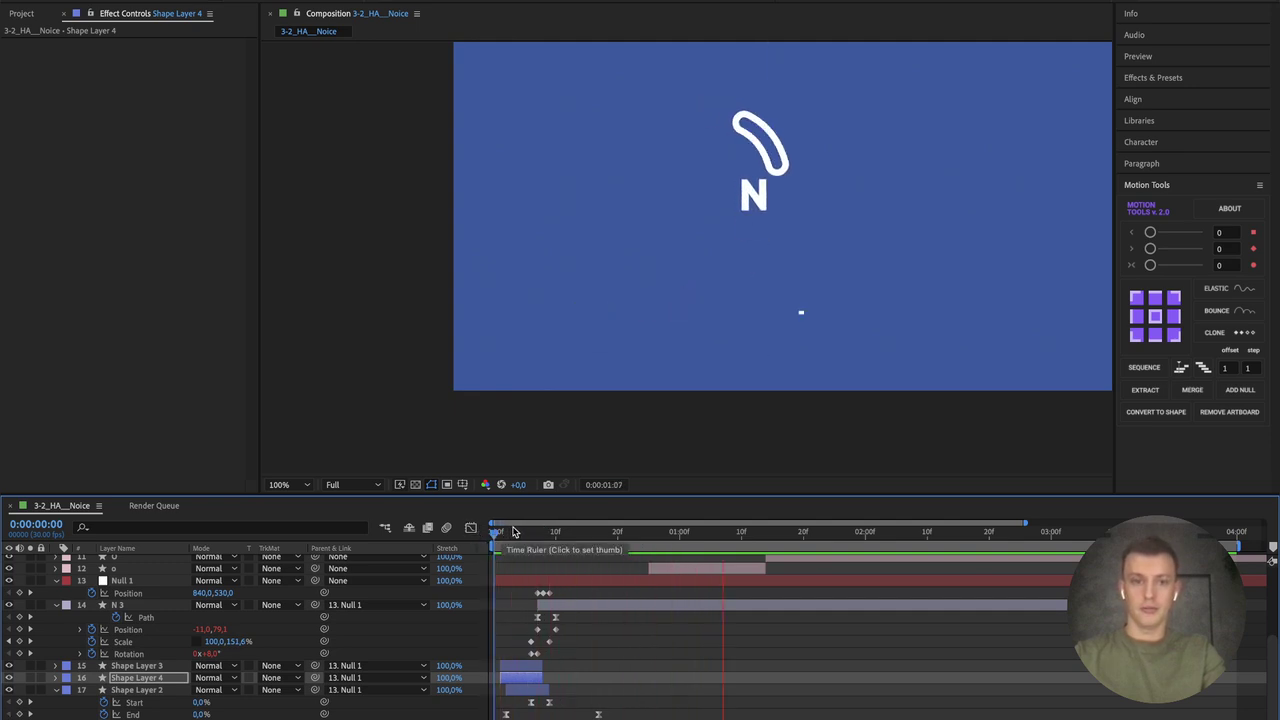
{"action": "left_click", "coordinate": [539, 534]}
{"action": "key", "text": "space"}
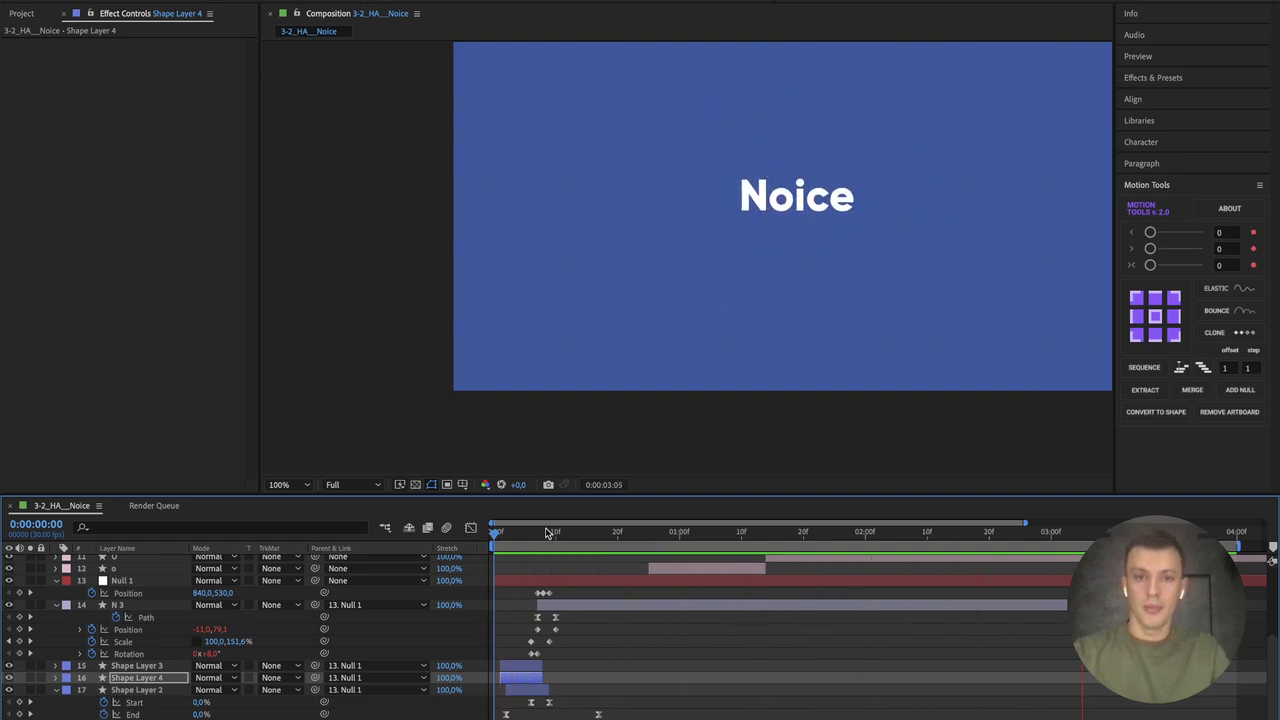
Step: Scrub back to frame 6 and collapse the expanded properties of N 3 and the shape layers
{"action": "left_click", "coordinate": [568, 535]}
{"action": "left_click_drag", "start_coordinate": [578, 540], "coordinate": [529, 571]}
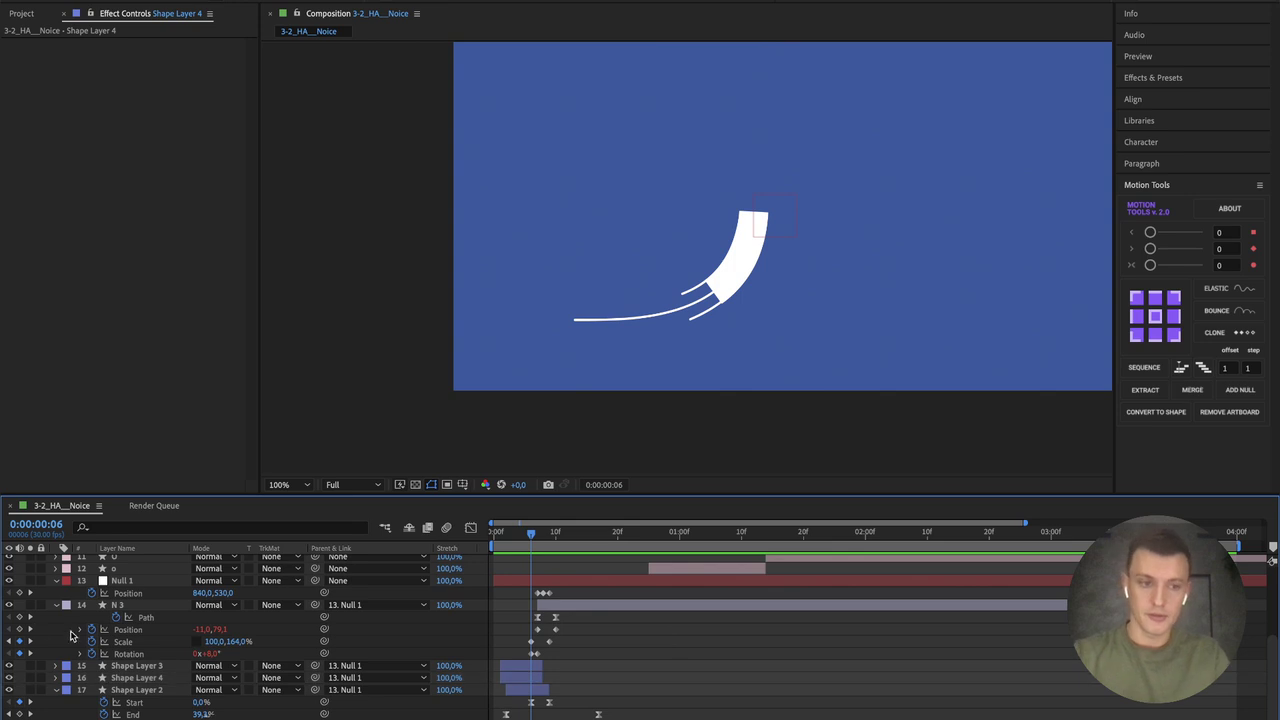
{"action": "key", "text": "u"}
Step: Examine the final letter's transition into the E up close between 2:14 and 2:20, with the E layer selected
{"action": "key", "text": "space"}
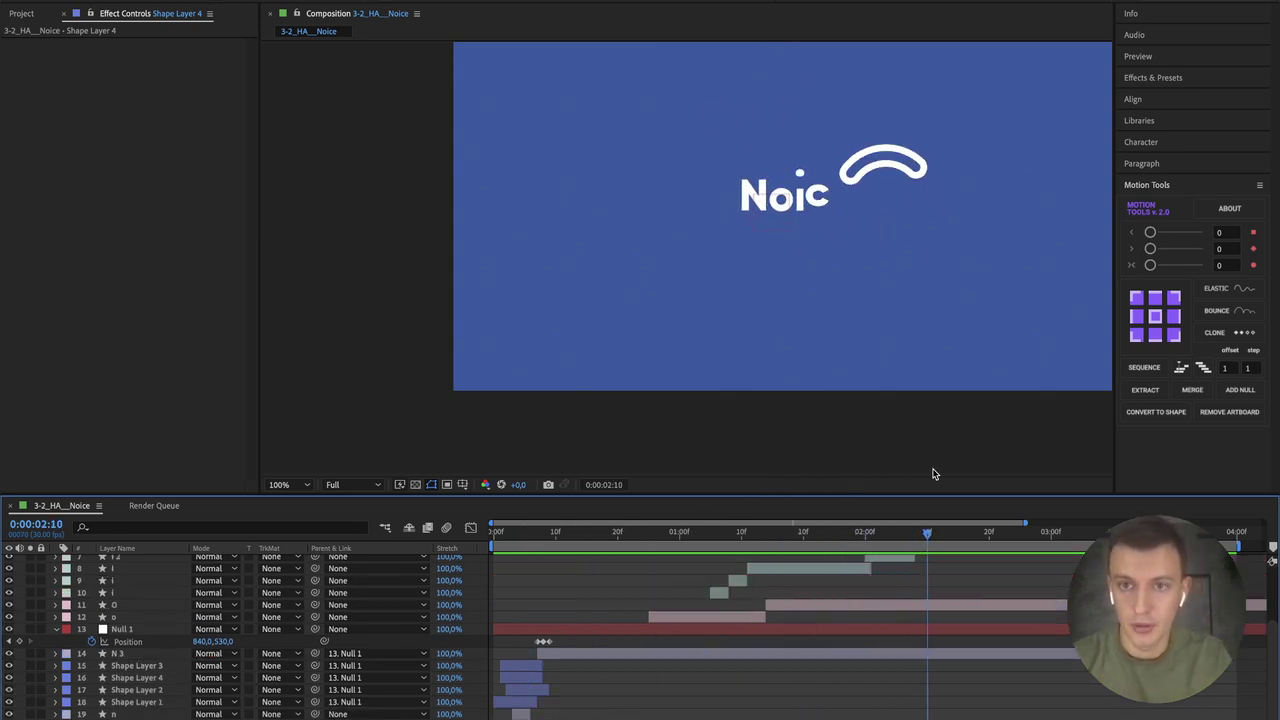
{"action": "key", "text": "space"}
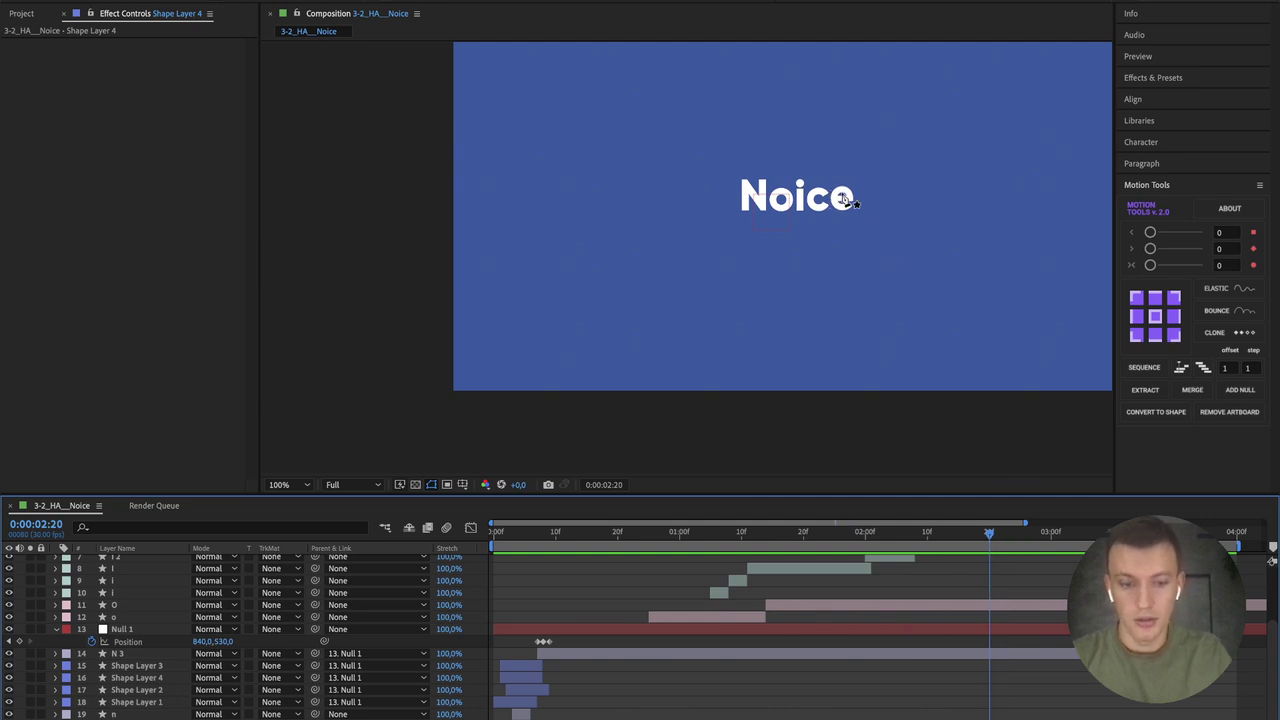
{"action": "left_click", "coordinate": [843, 199]}
{"action": "key", "text": "period"}
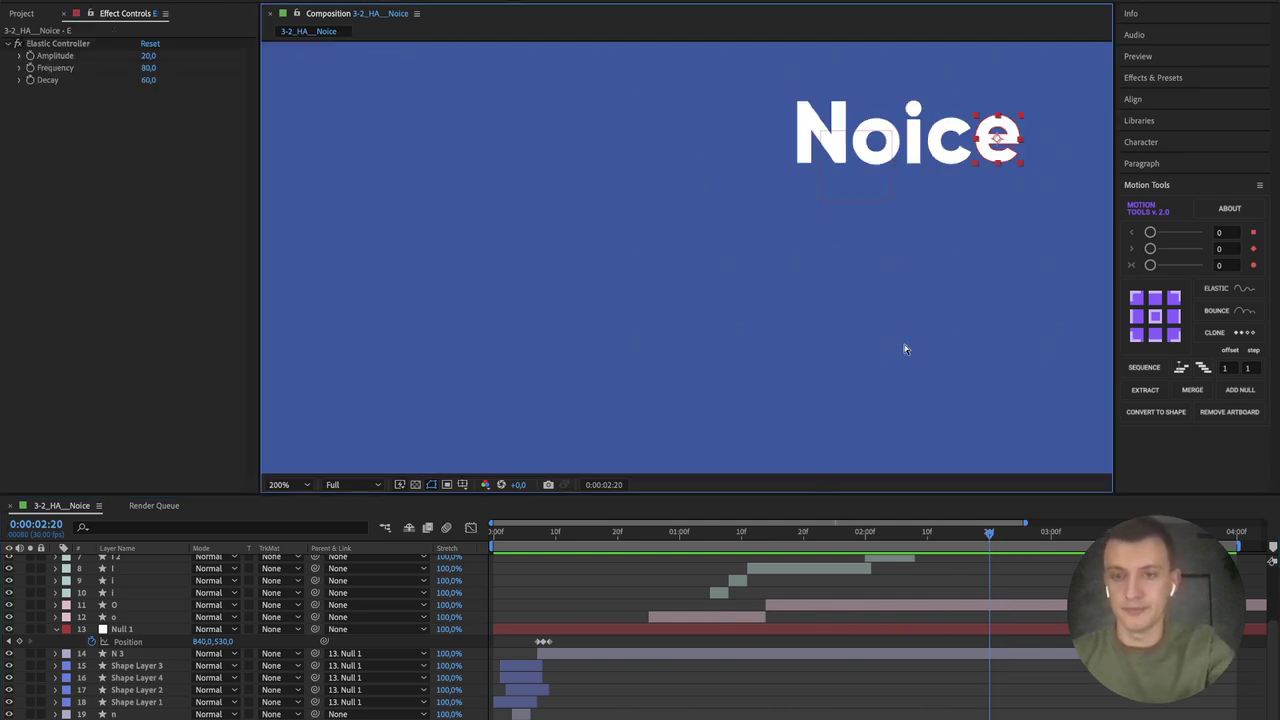
{"action": "left_click_drag", "start_coordinate": [945, 148], "coordinate": [609, 286]}
{"action": "scroll", "coordinate": [936, 632], "scroll_direction": "up", "scroll_amount": 3}
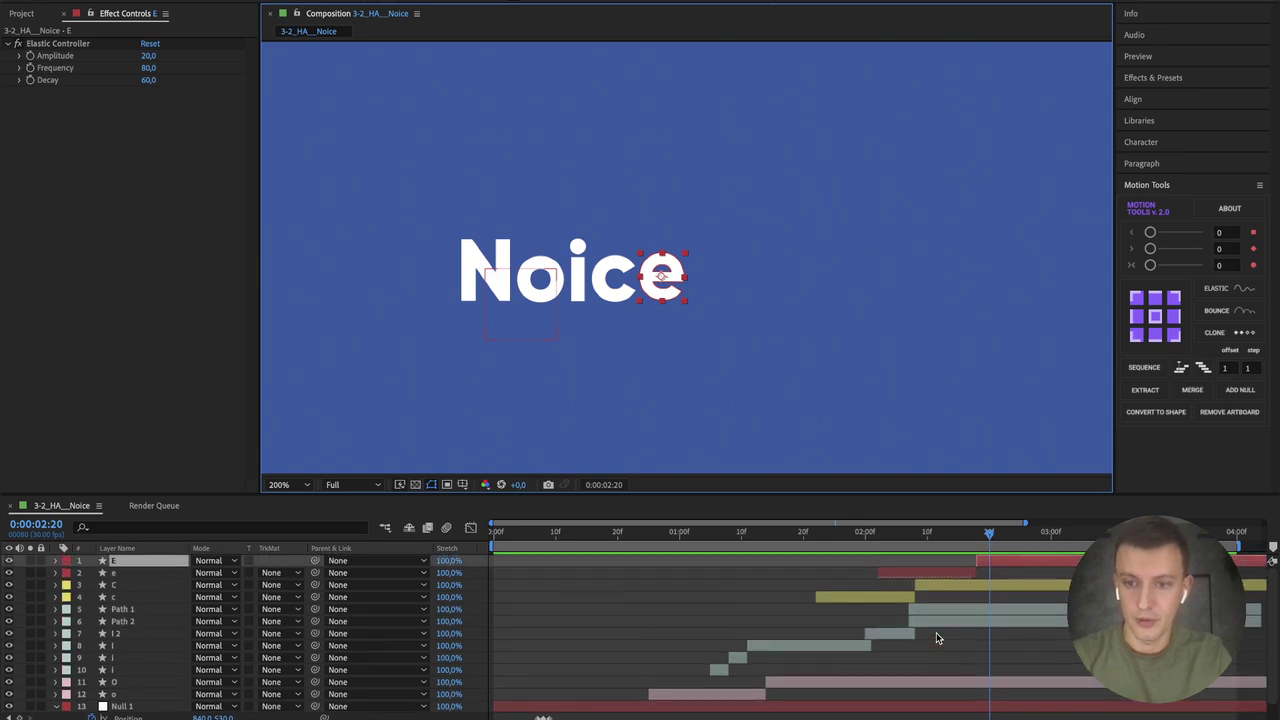
{"action": "scroll", "coordinate": [703, 305], "scroll_direction": "right", "scroll_amount": 5}
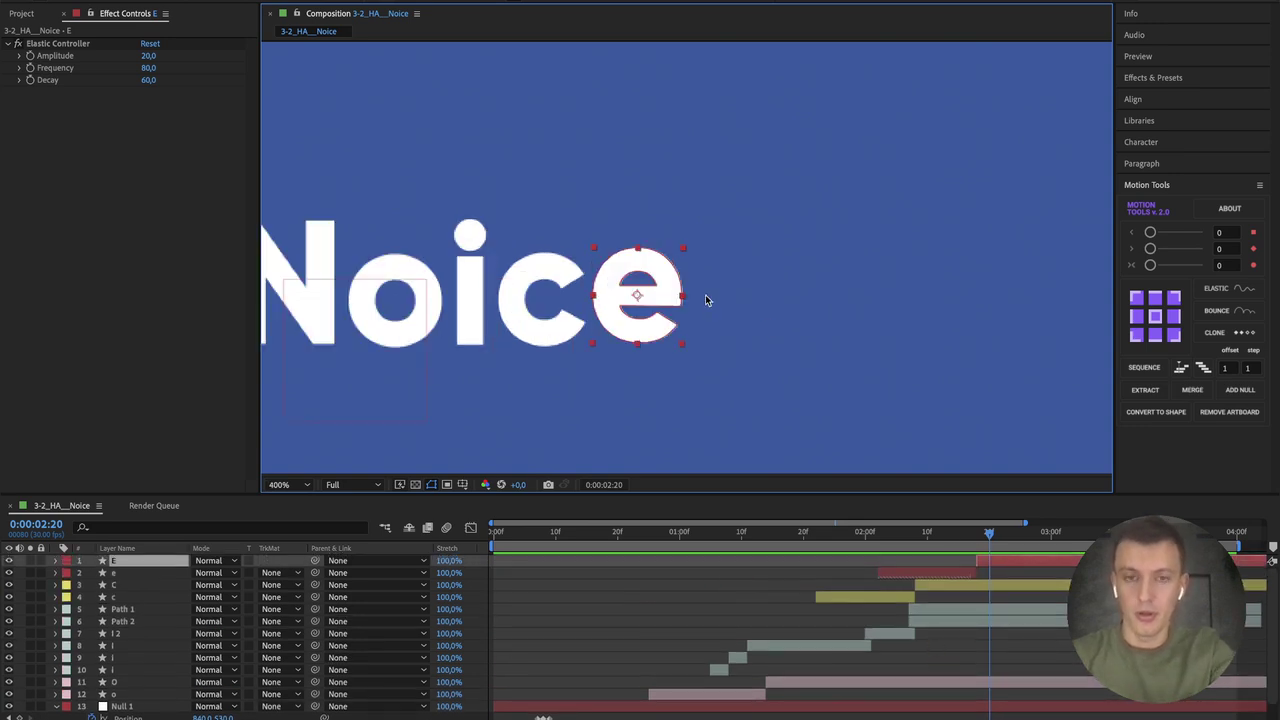
{"action": "scroll", "coordinate": [714, 297], "scroll_direction": "left", "scroll_amount": 6}
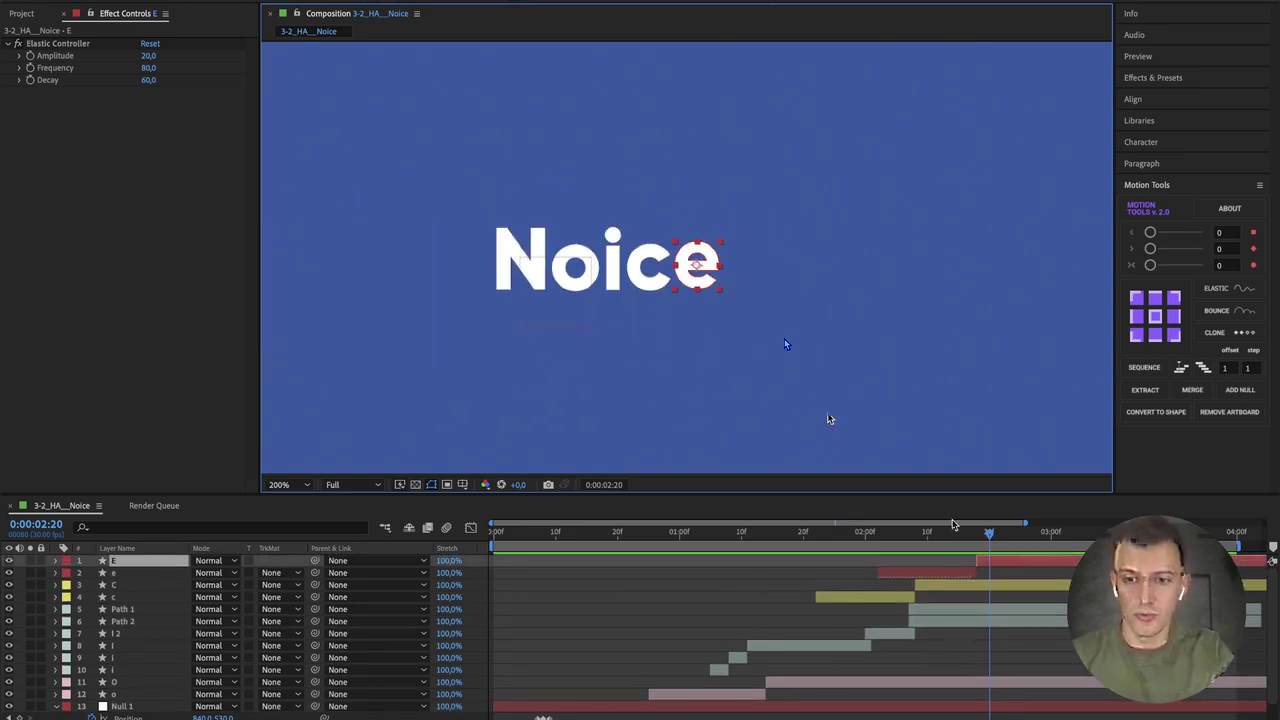
{"action": "left_click_drag", "start_coordinate": [987, 534], "coordinate": [952, 516]}
{"action": "key", "text": "space"}
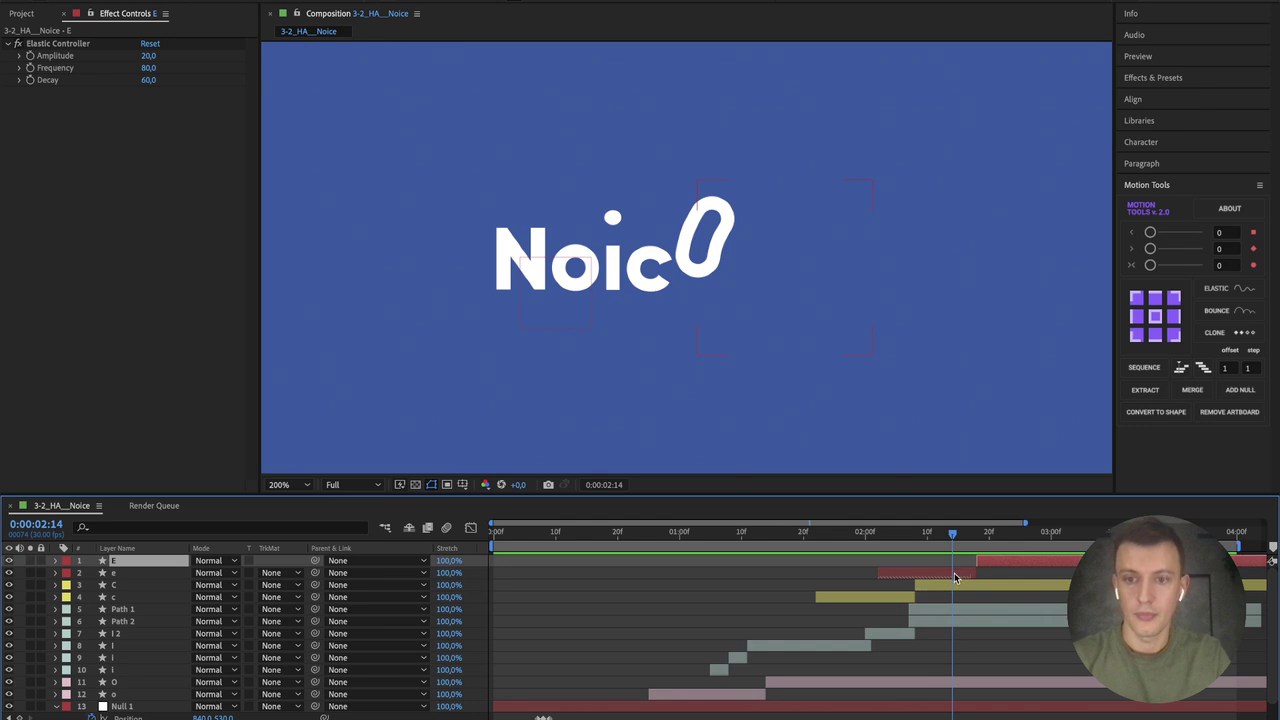
Step: Extend the start of the uppercase E layer back to 2:14 so it overlaps the lowercase e layer
{"action": "left_click", "coordinate": [955, 578]}
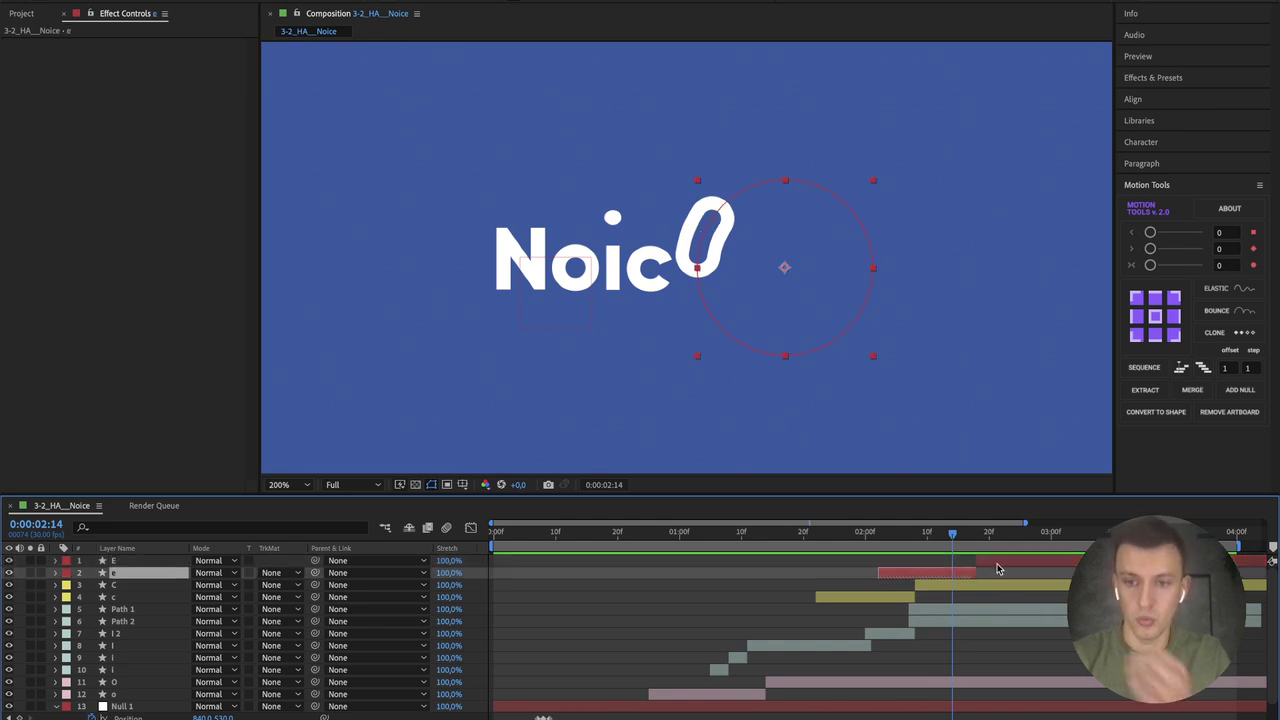
{"action": "left_click", "coordinate": [996, 561]}
{"action": "left_click_drag", "start_coordinate": [998, 561], "coordinate": [975, 562]}
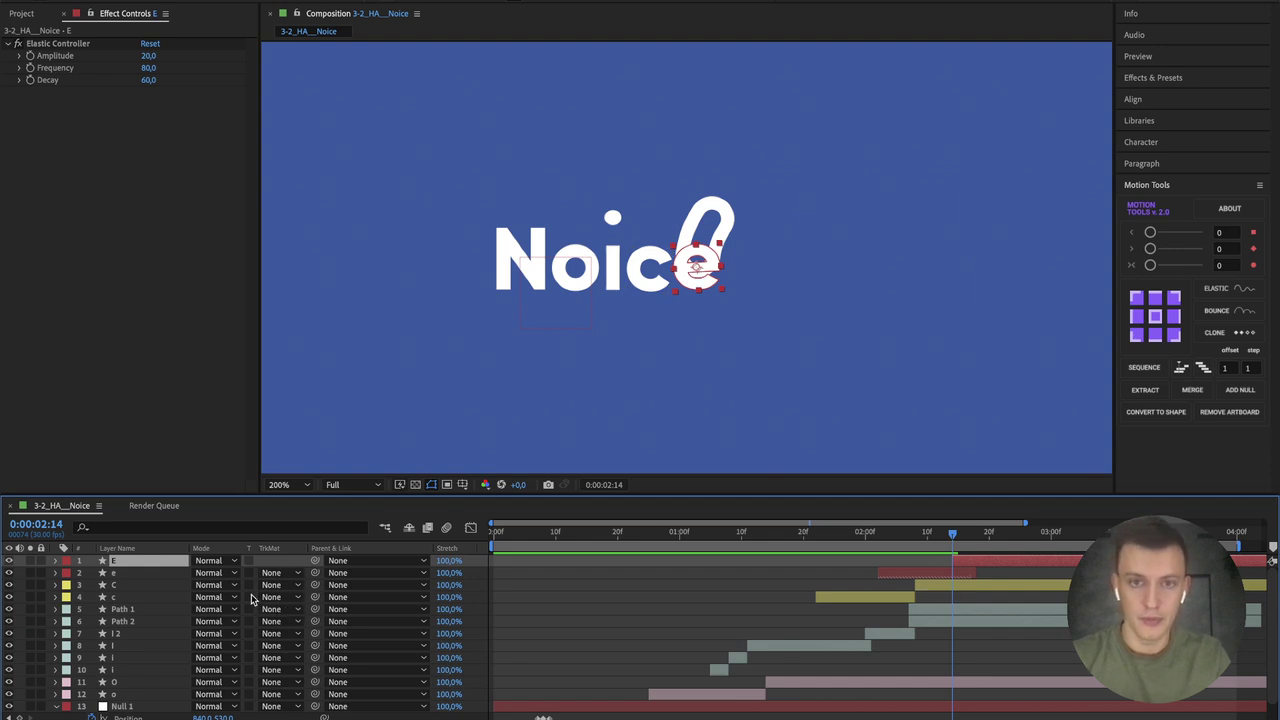
Step: Clear the E layer's existing Position animation and set a fresh Position keyframe at 2:14
{"action": "left_click", "coordinate": [55, 561]}
{"action": "left_click", "coordinate": [68, 573]}
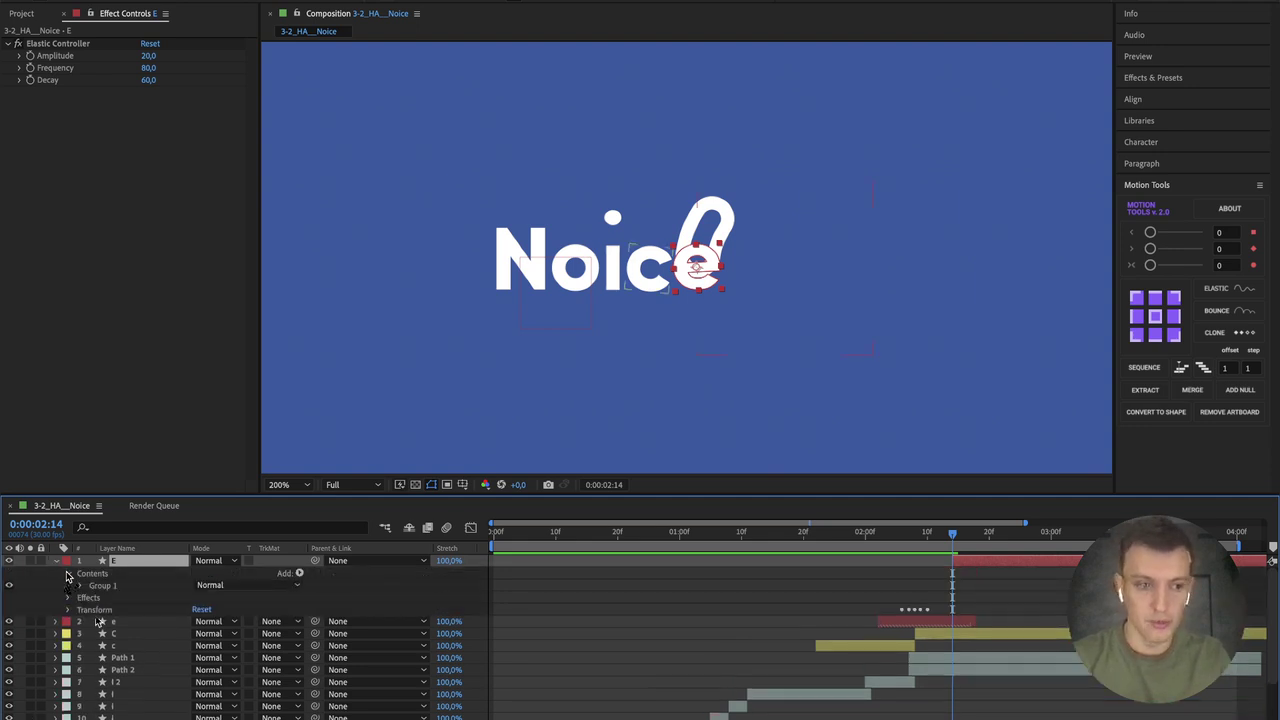
{"action": "key", "text": "u"}
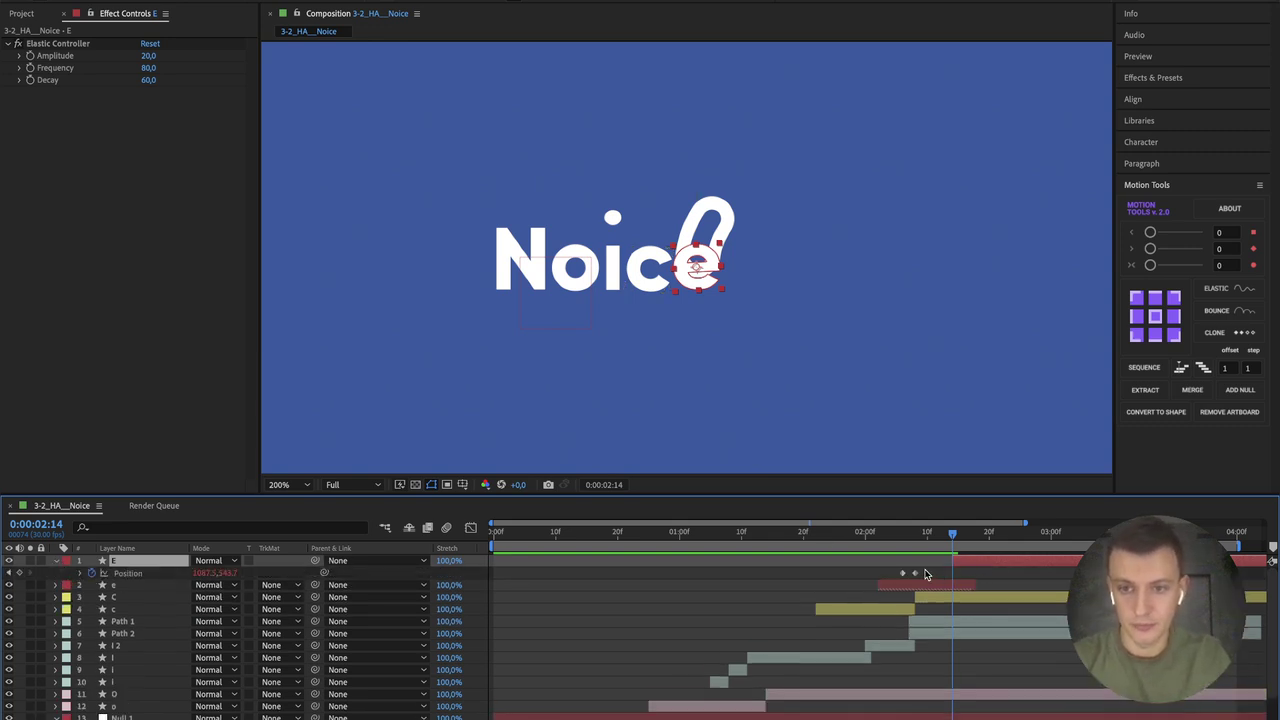
{"action": "left_click", "coordinate": [89, 573]}
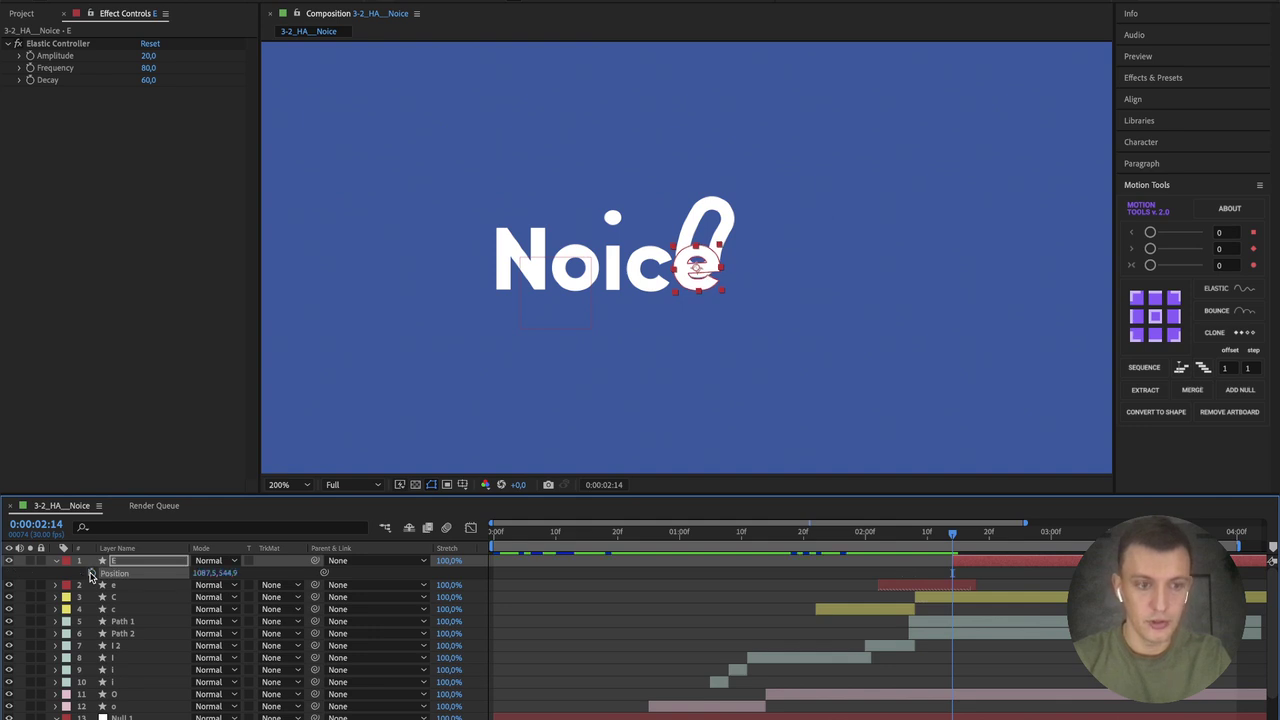
{"action": "left_click", "coordinate": [100, 574]}
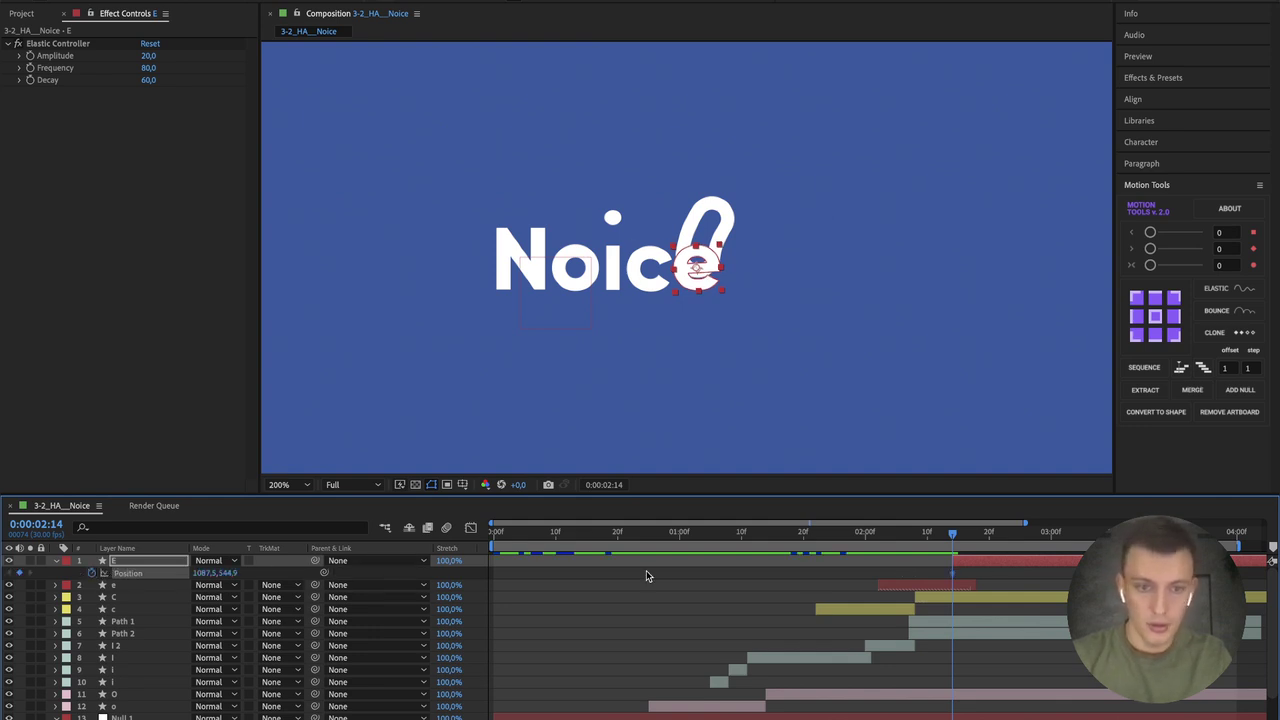
{"action": "key", "text": "shift+Up"}
{"action": "key", "text": "shift+Up"}
{"action": "key", "text": "shift+Up"}
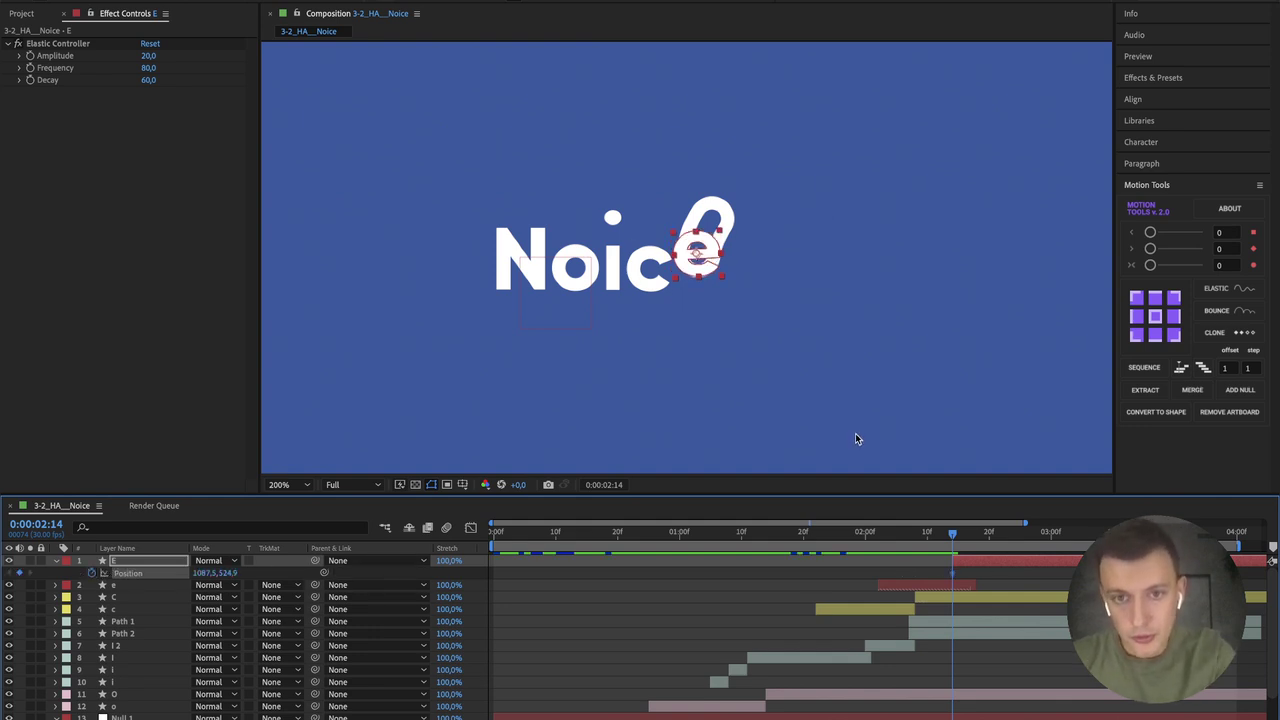
{"action": "key", "text": "shift+Down"}
{"action": "key", "text": "shift+Down"}
{"action": "key", "text": "shift+Down"}
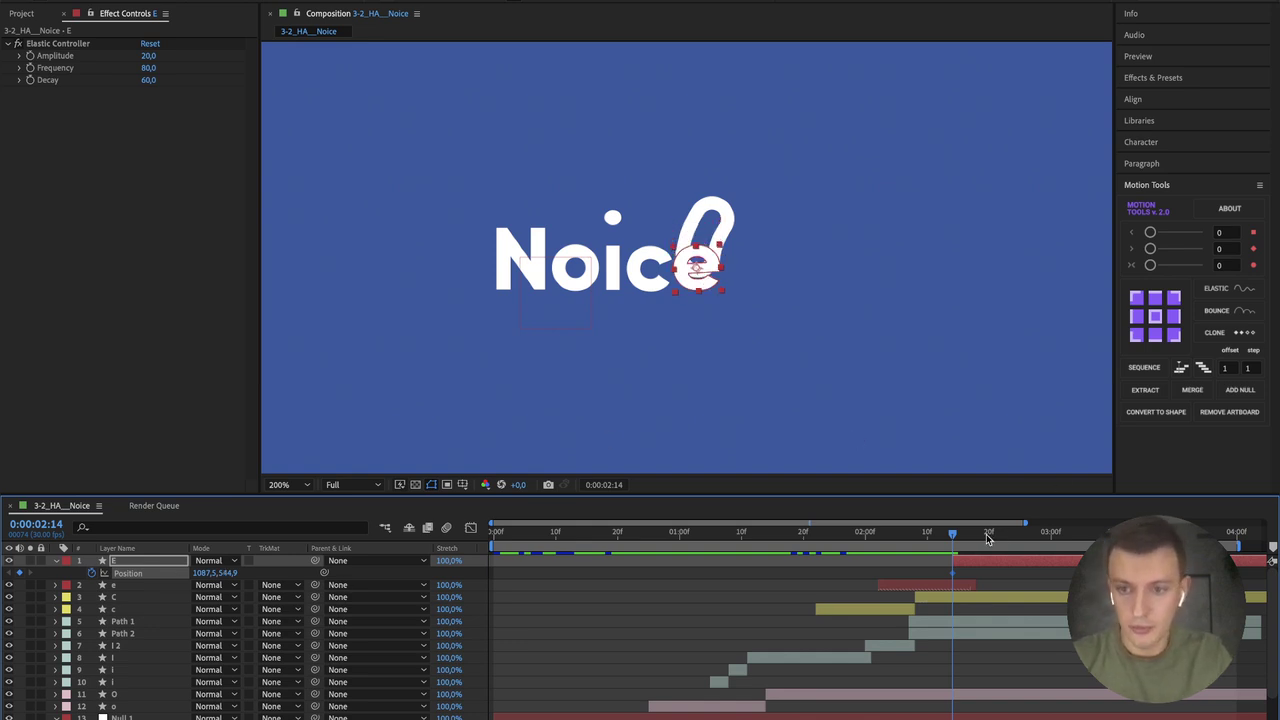
Step: Keyframe the E's resting Position at 2:19, and raise it to 1097.5, 504.9 at 2:14
{"action": "left_click_drag", "start_coordinate": [962, 537], "coordinate": [984, 537]}
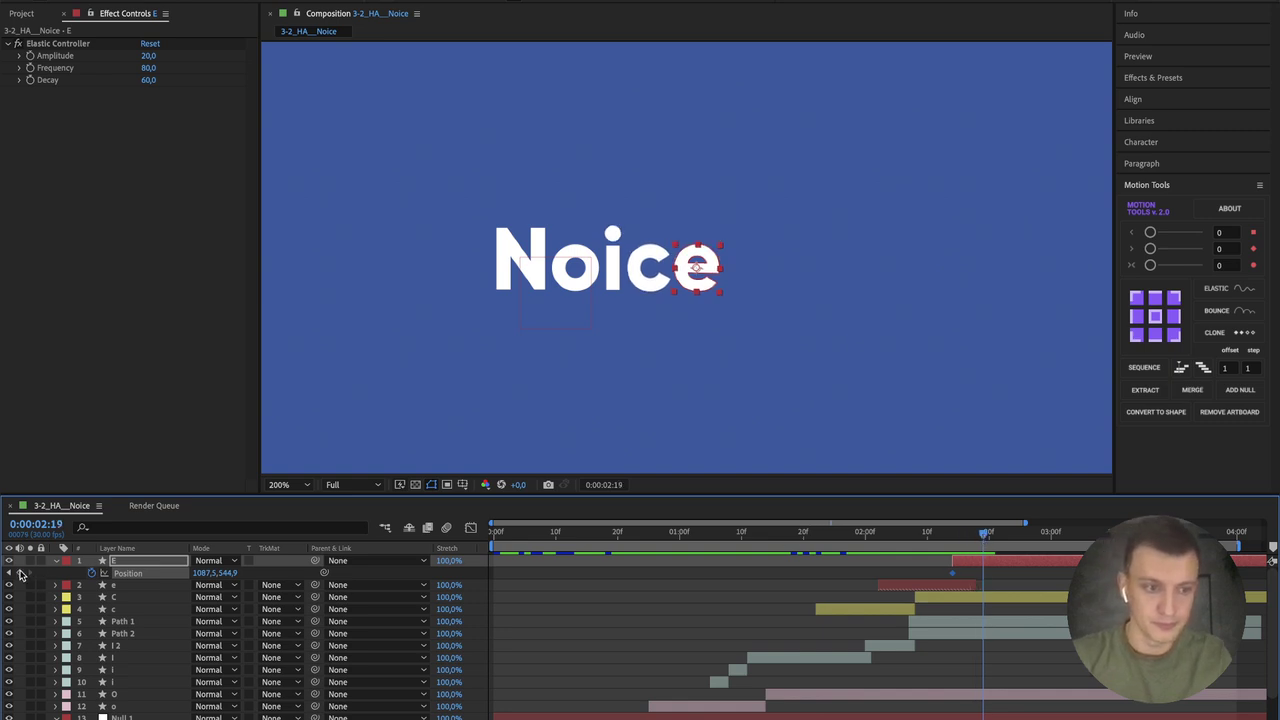
{"action": "left_click", "coordinate": [953, 535]}
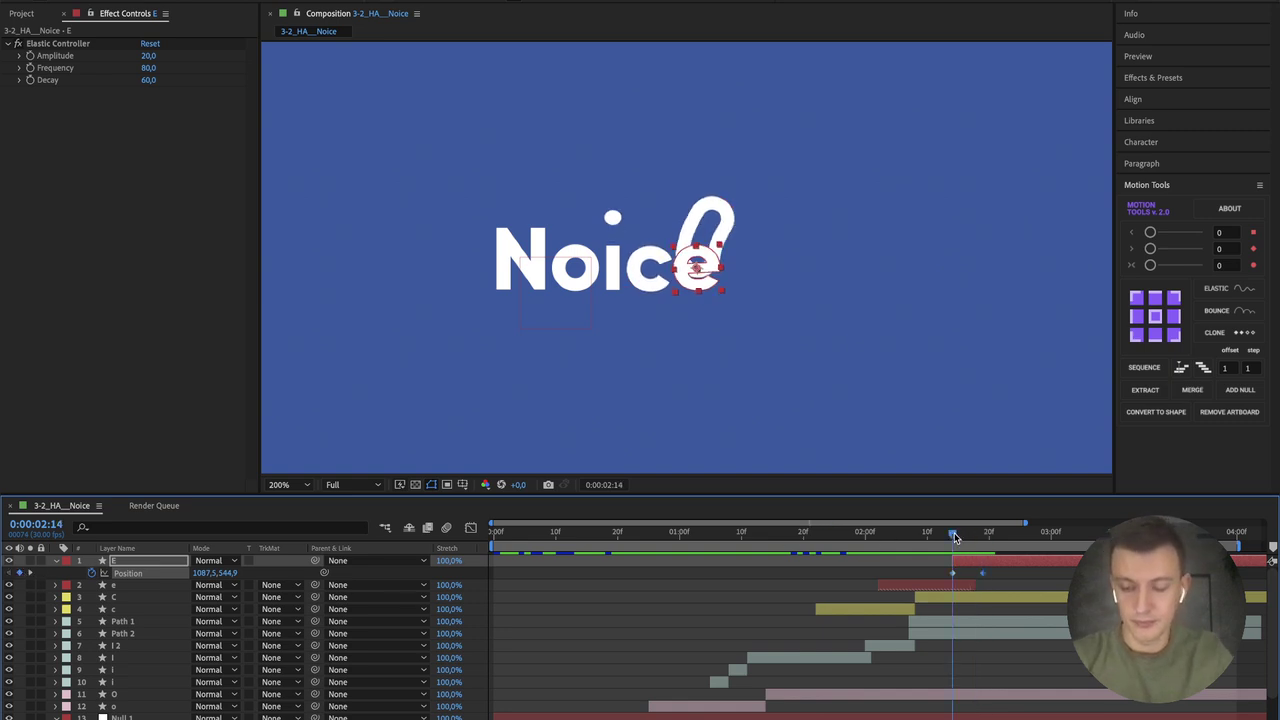
{"action": "key", "text": "shift+Up"}
{"action": "key", "text": "shift+Up"}
{"action": "key", "text": "shift+Up"}
{"action": "key", "text": "shift+Up"}
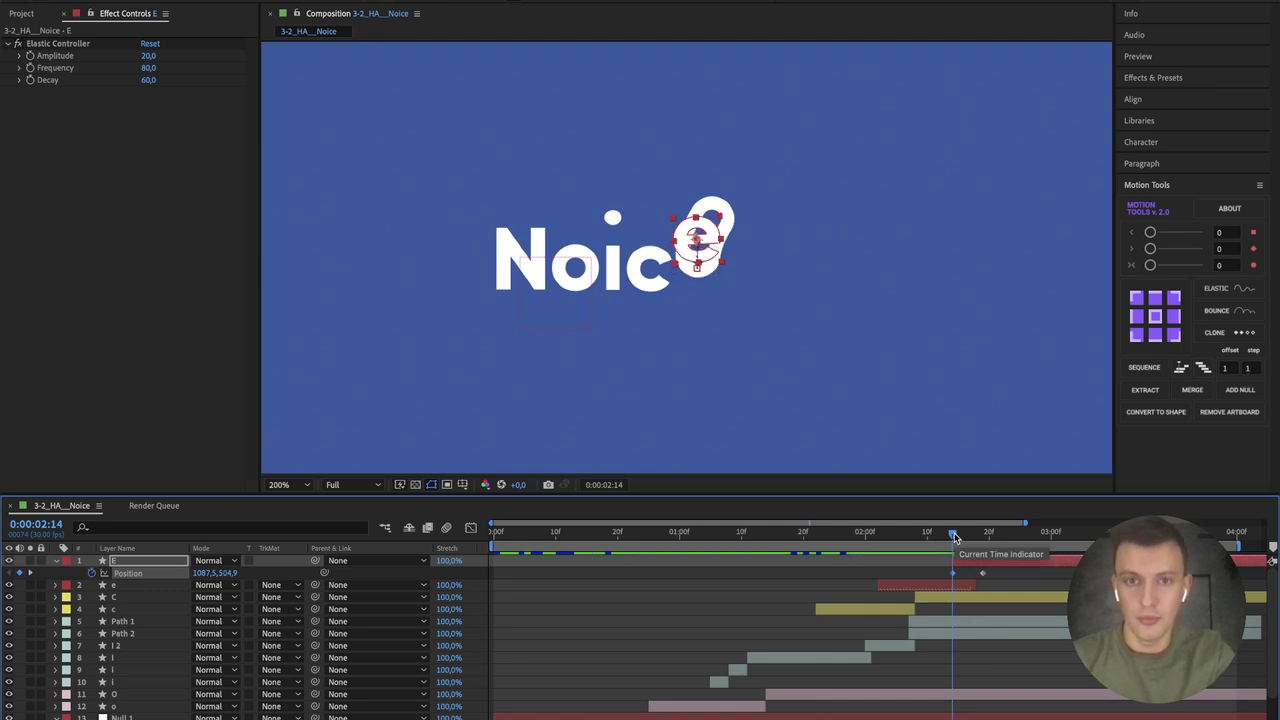
{"action": "key", "text": "shift+Right"}
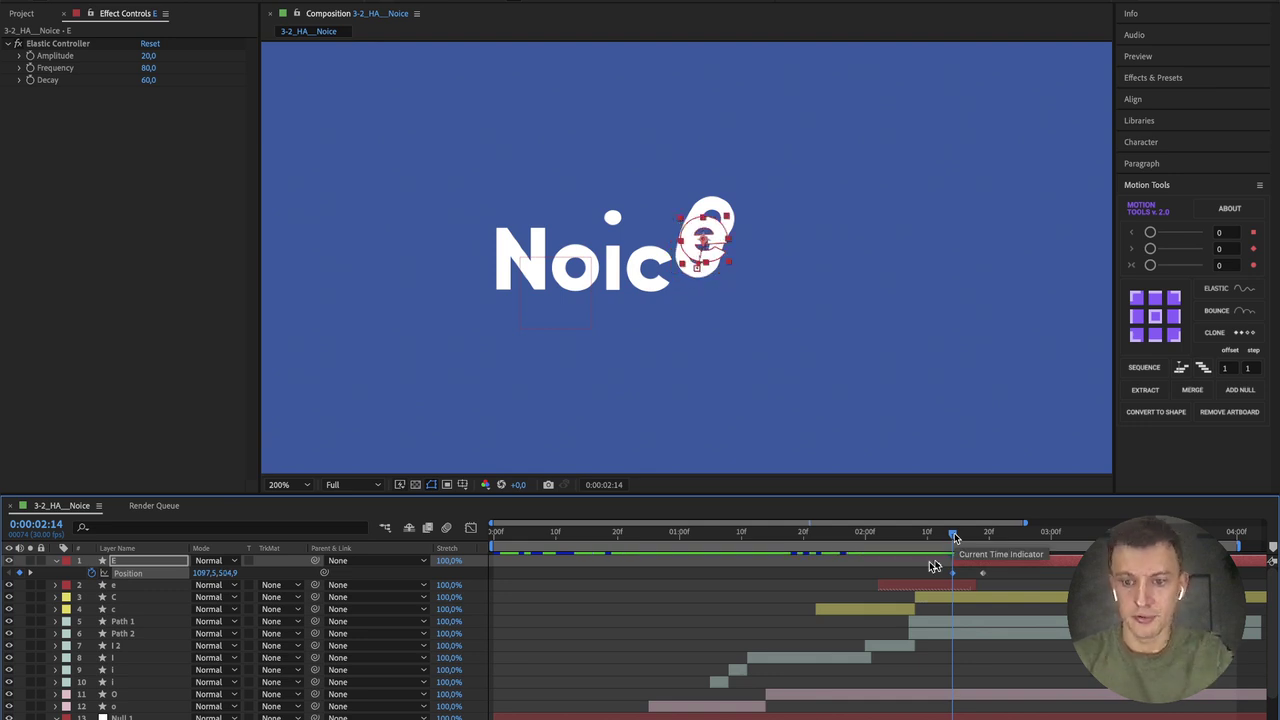
Step: Remove the expressions from the E's Rotation and Scale, and clear its Scale keyframes
{"action": "key", "text": "r"}
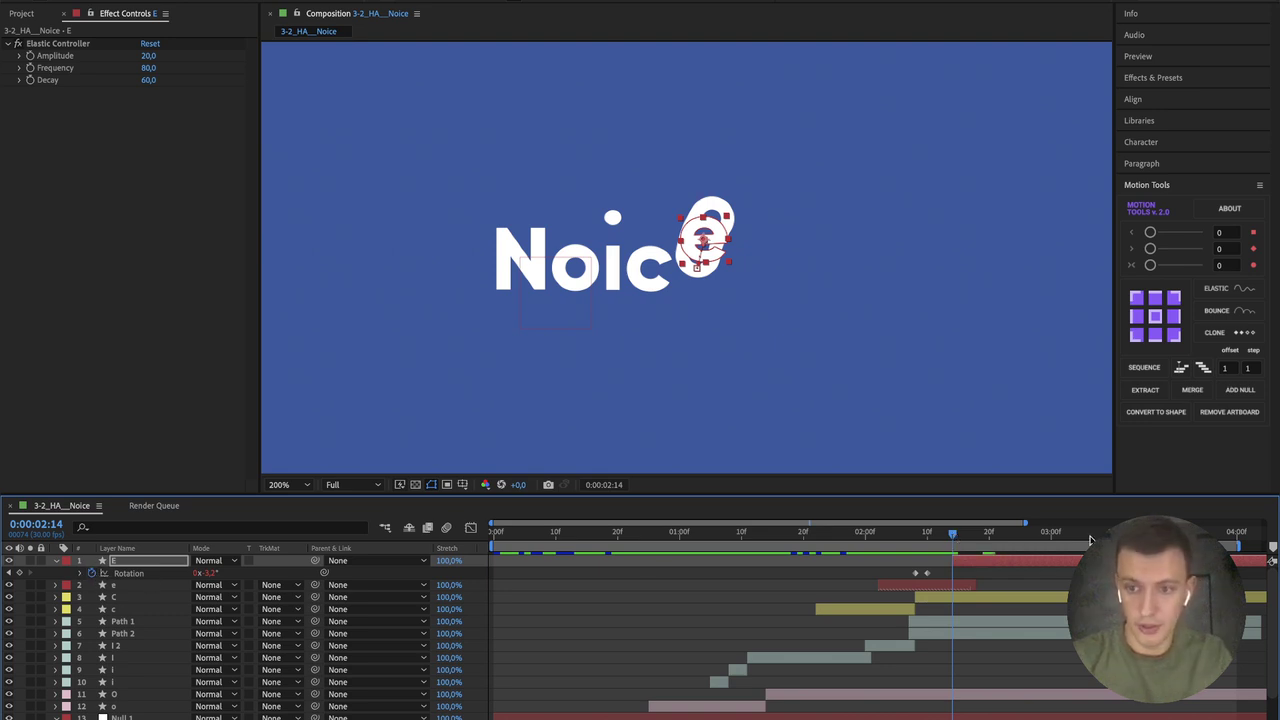
{"action": "left_click", "coordinate": [1218, 535]}
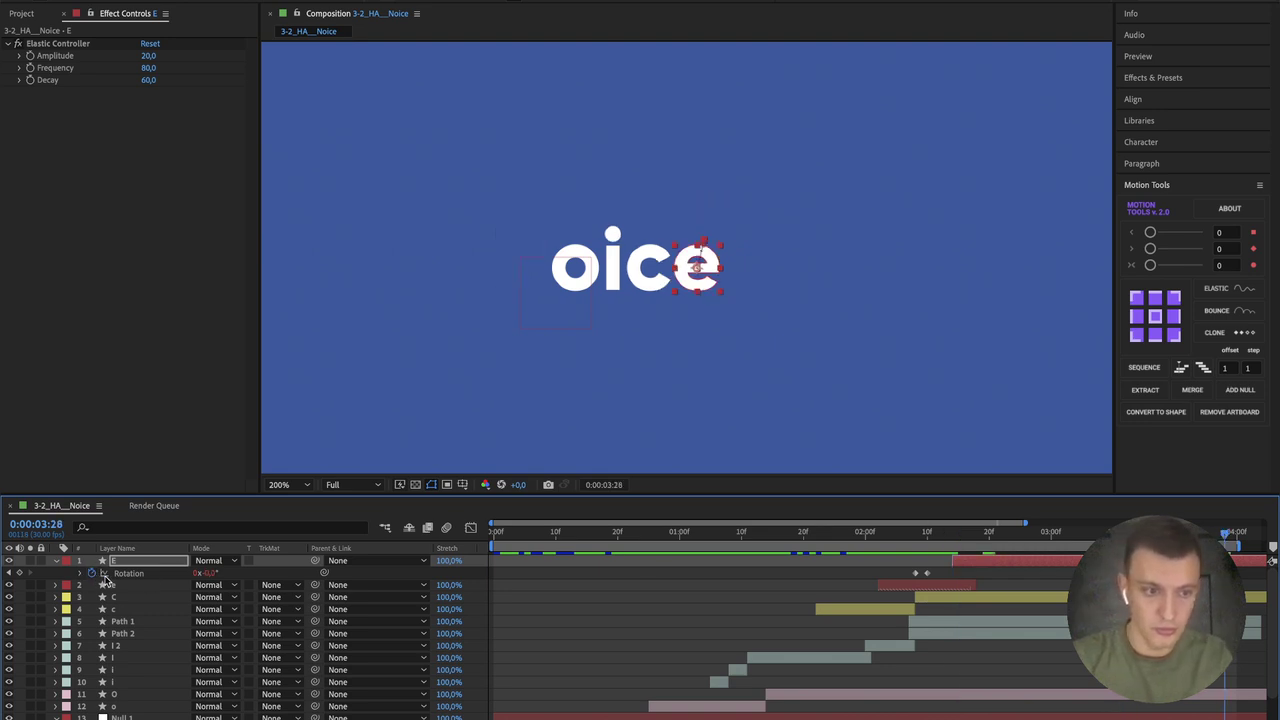
{"action": "left_click", "coordinate": [90, 574], "text": "alt"}
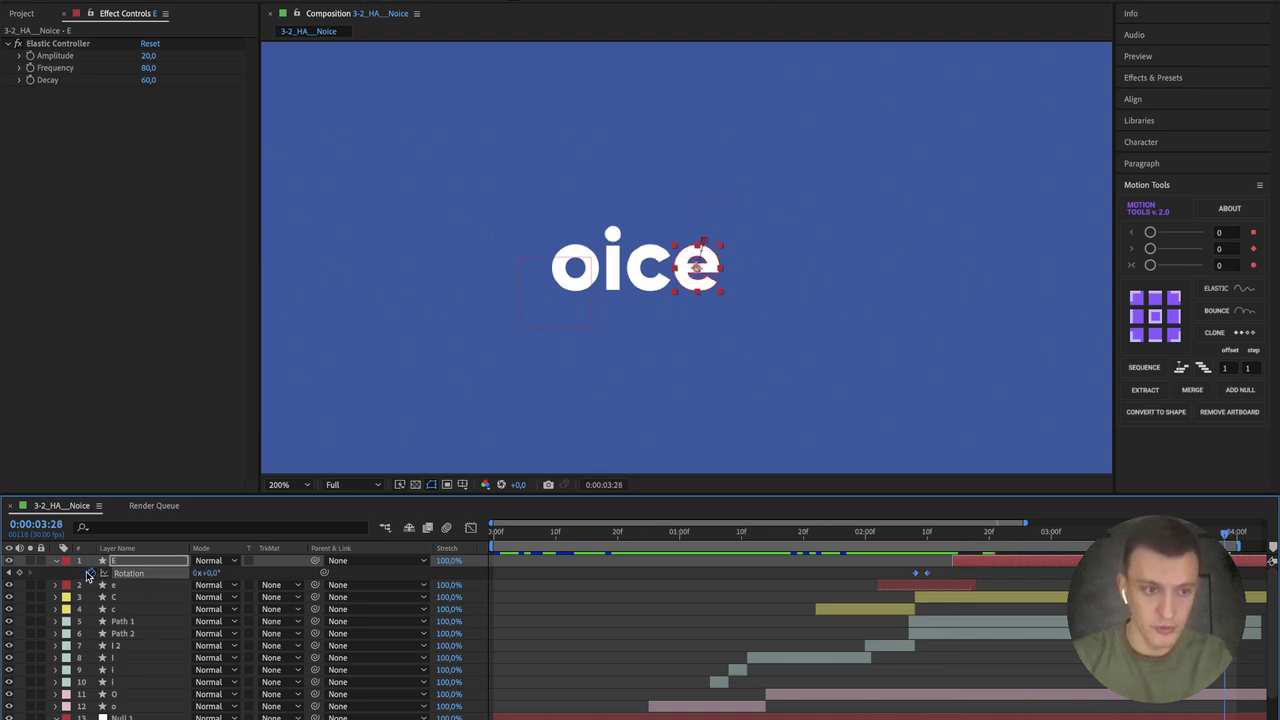
{"action": "key", "text": "shift+p"}
{"action": "left_click", "coordinate": [90, 574], "text": "alt"}
{"action": "key", "text": "shift+s"}
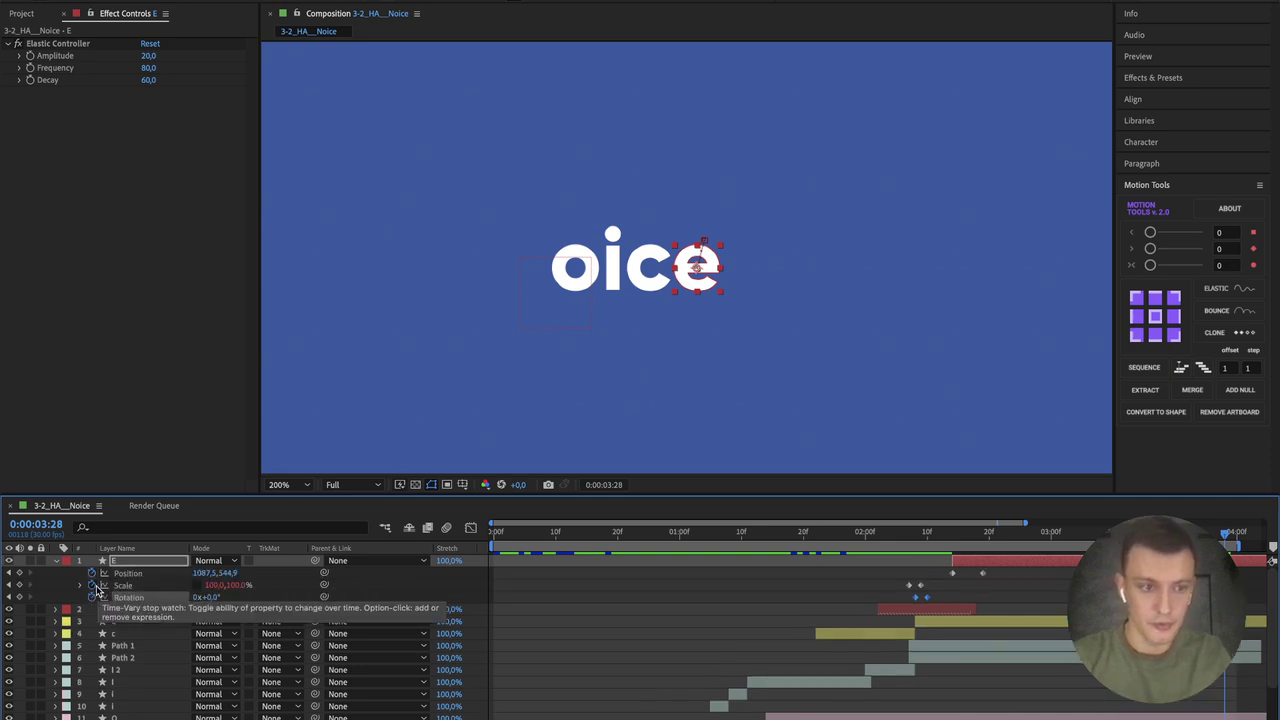
{"action": "left_click", "coordinate": [91, 586], "text": "alt"}
{"action": "left_click", "coordinate": [91, 587]}
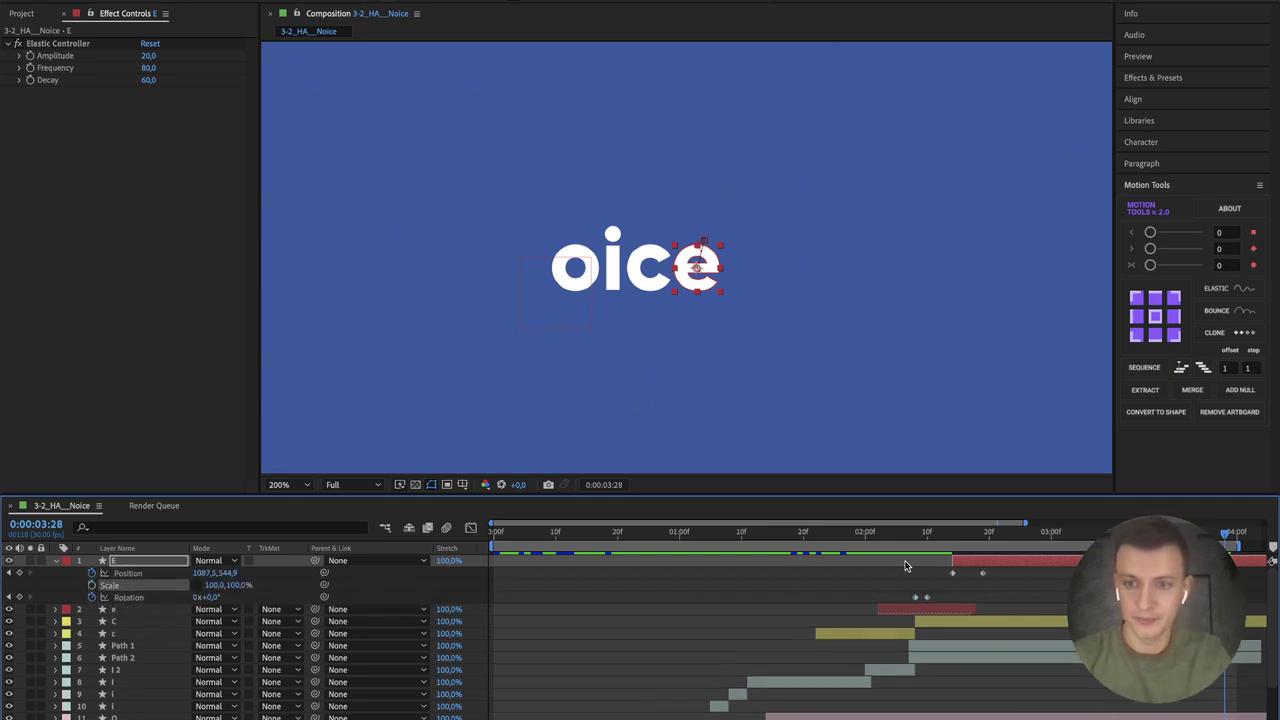
Step: Retime the E's Rotation keyframes to 2:14 and 2:19, and set the first one to 16°
{"action": "left_click", "coordinate": [953, 537]}
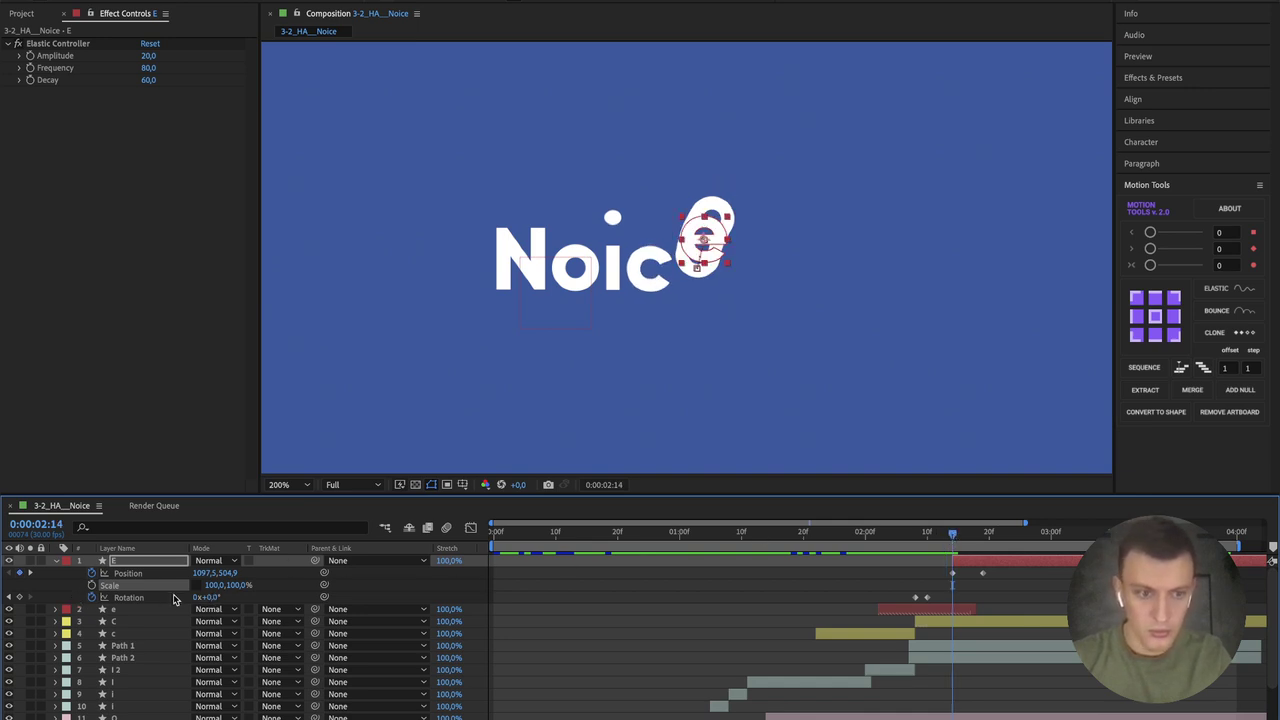
{"action": "left_click", "coordinate": [142, 598]}
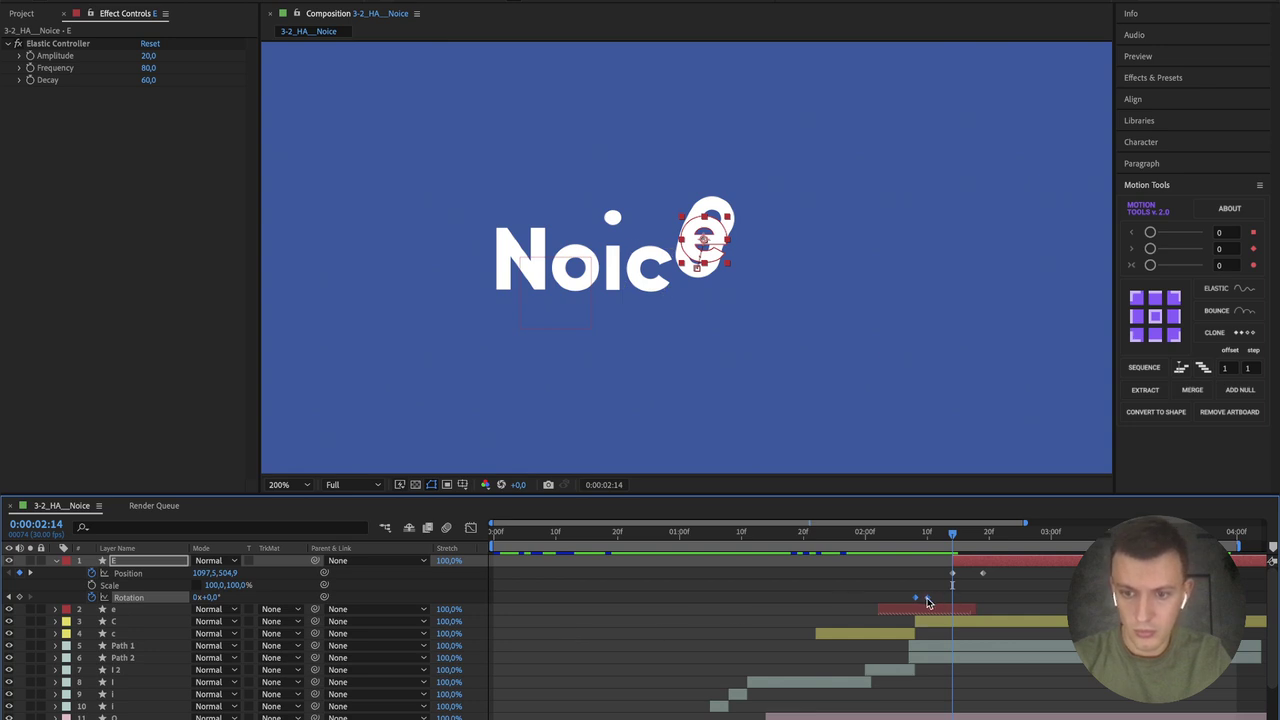
{"action": "left_click_drag", "start_coordinate": [928, 603], "coordinate": [964, 602]}
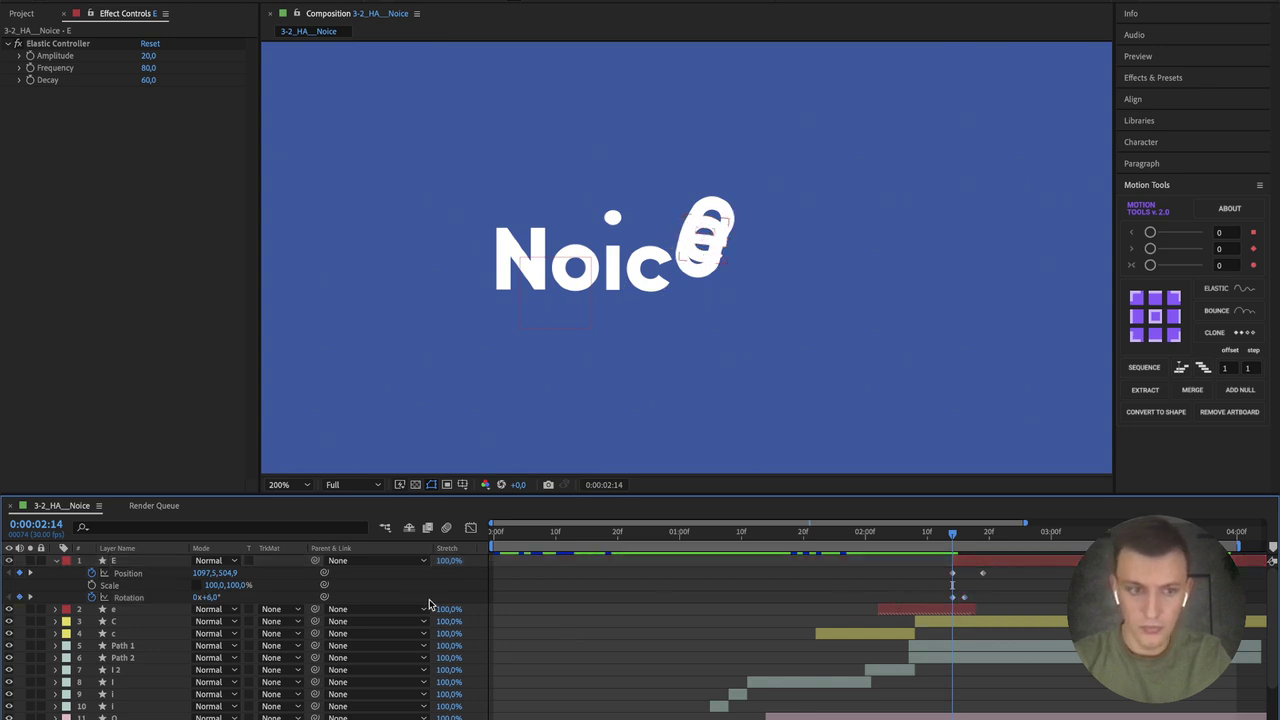
{"action": "left_click_drag", "start_coordinate": [213, 597], "coordinate": [217, 595]}
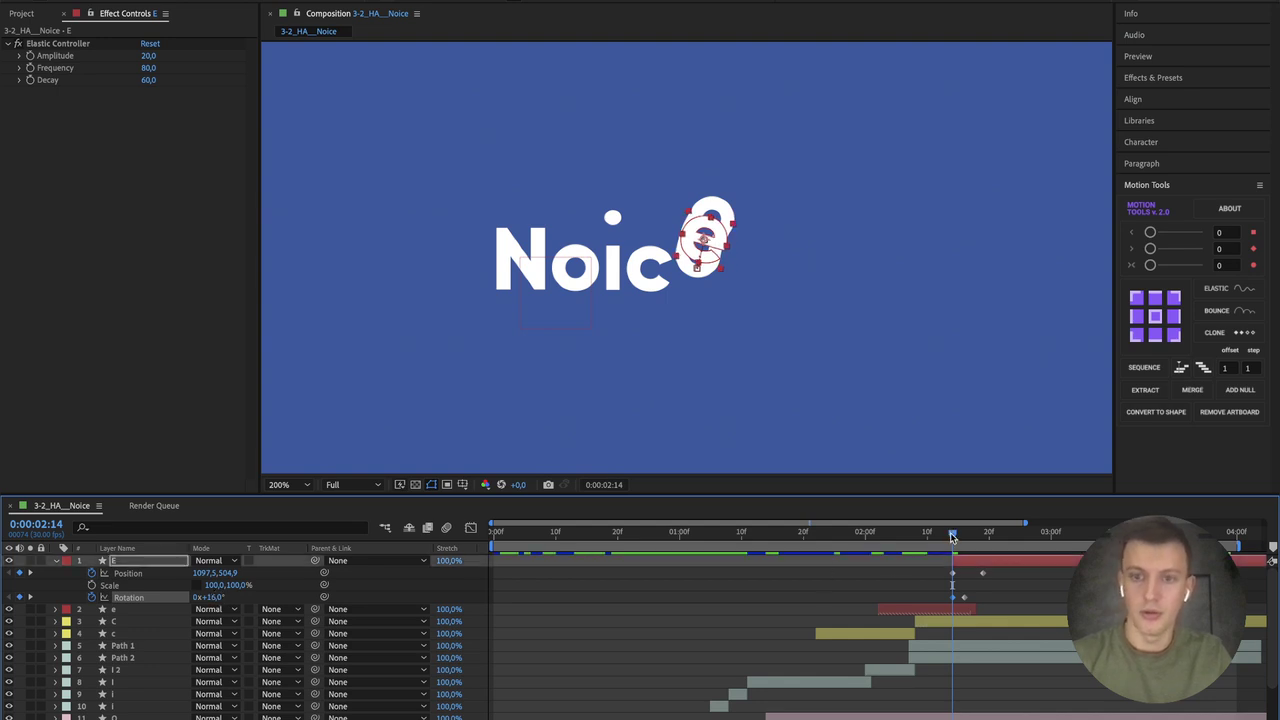
{"action": "left_click_drag", "start_coordinate": [952, 537], "coordinate": [952, 537]}
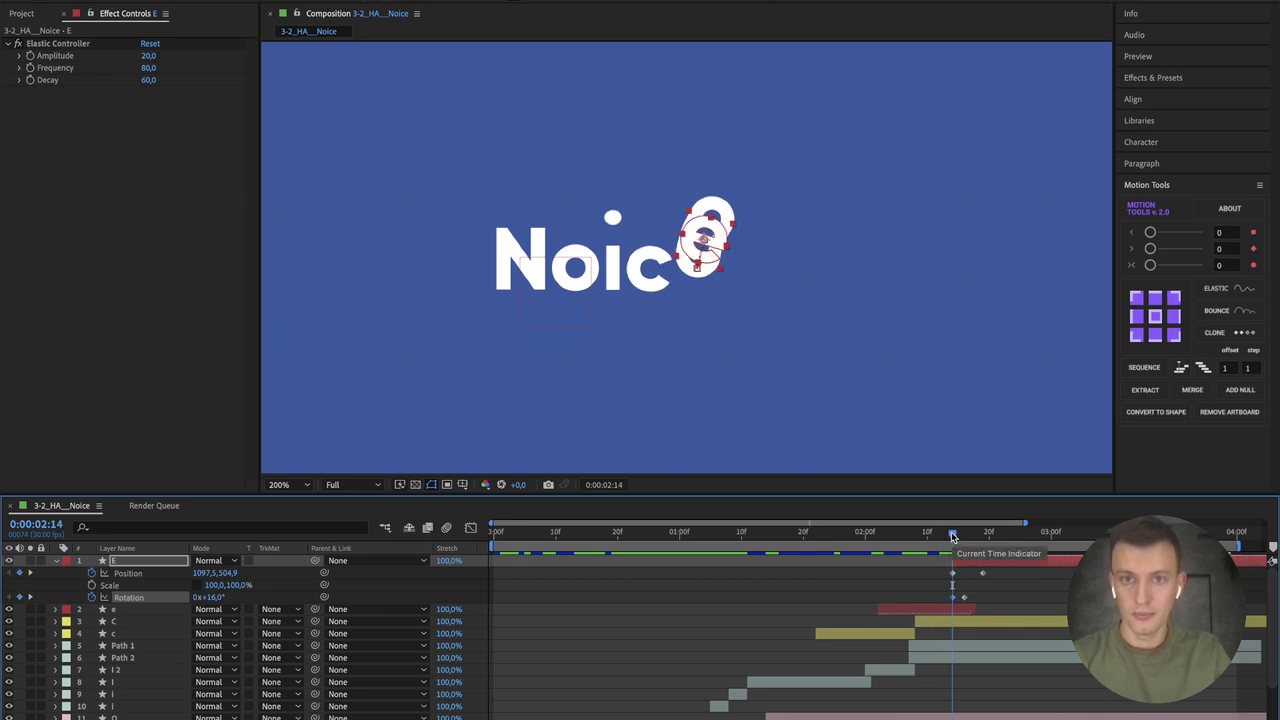
{"action": "mouse_move", "coordinate": [952, 537]}
{"action": "left_mouse_down"}
{"action": "mouse_move", "coordinate": [933, 540]}
{"action": "mouse_move", "coordinate": [954, 541]}
{"action": "left_mouse_up"}
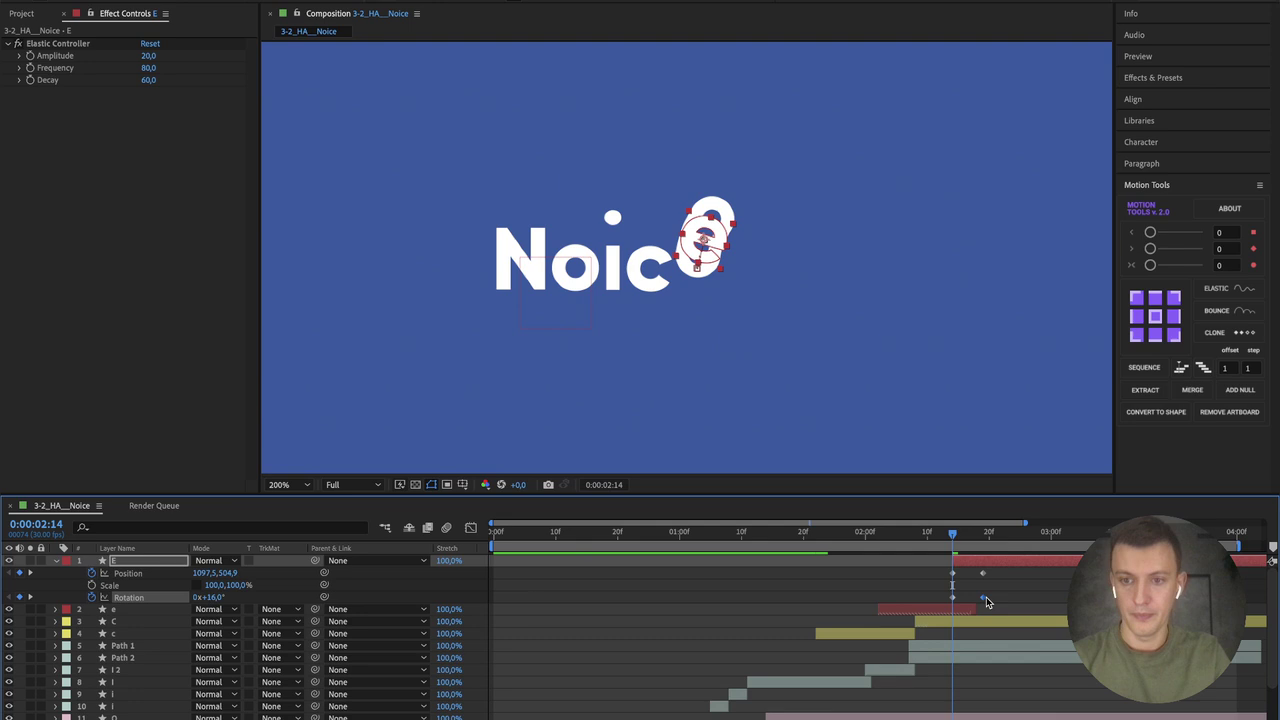
Step: Keyframe Path 1 and Path 2 in the E's Group 1 at 2:14 and 2:19, showing only the animated properties
{"action": "left_click", "coordinate": [55, 561]}
{"action": "left_click", "coordinate": [55, 561]}
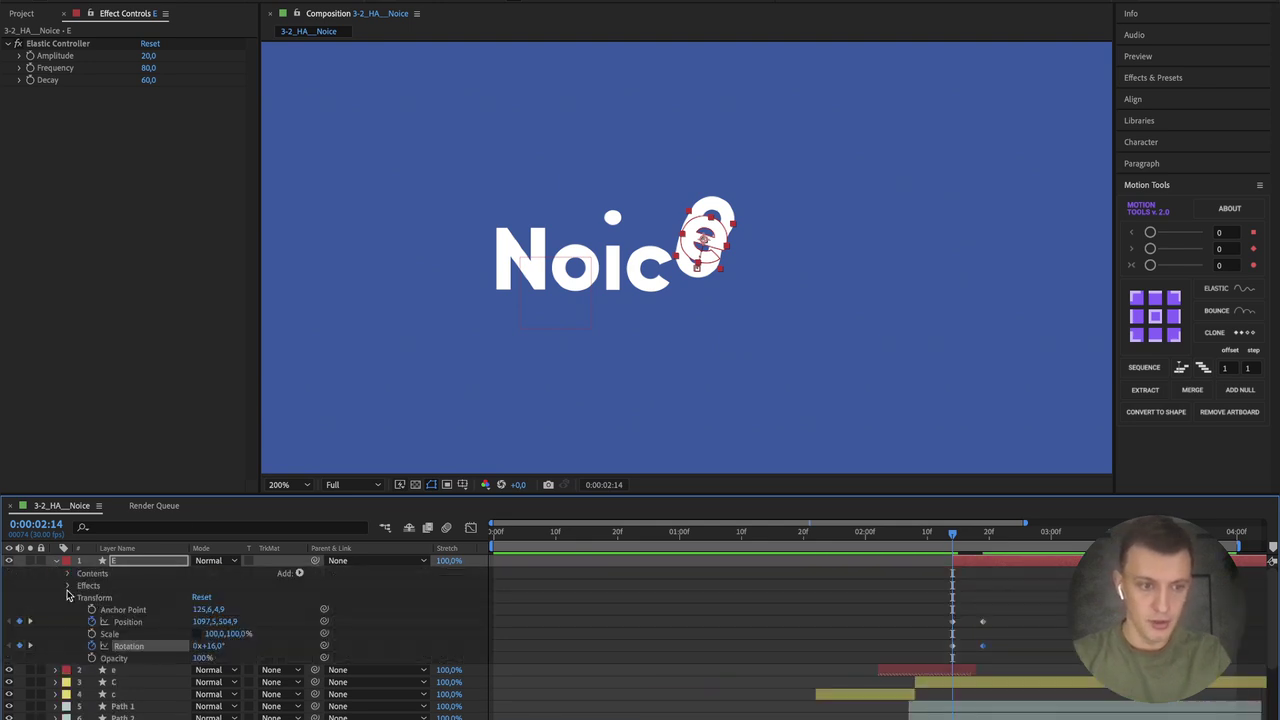
{"action": "left_click", "coordinate": [67, 573]}
{"action": "left_click", "coordinate": [82, 585]}
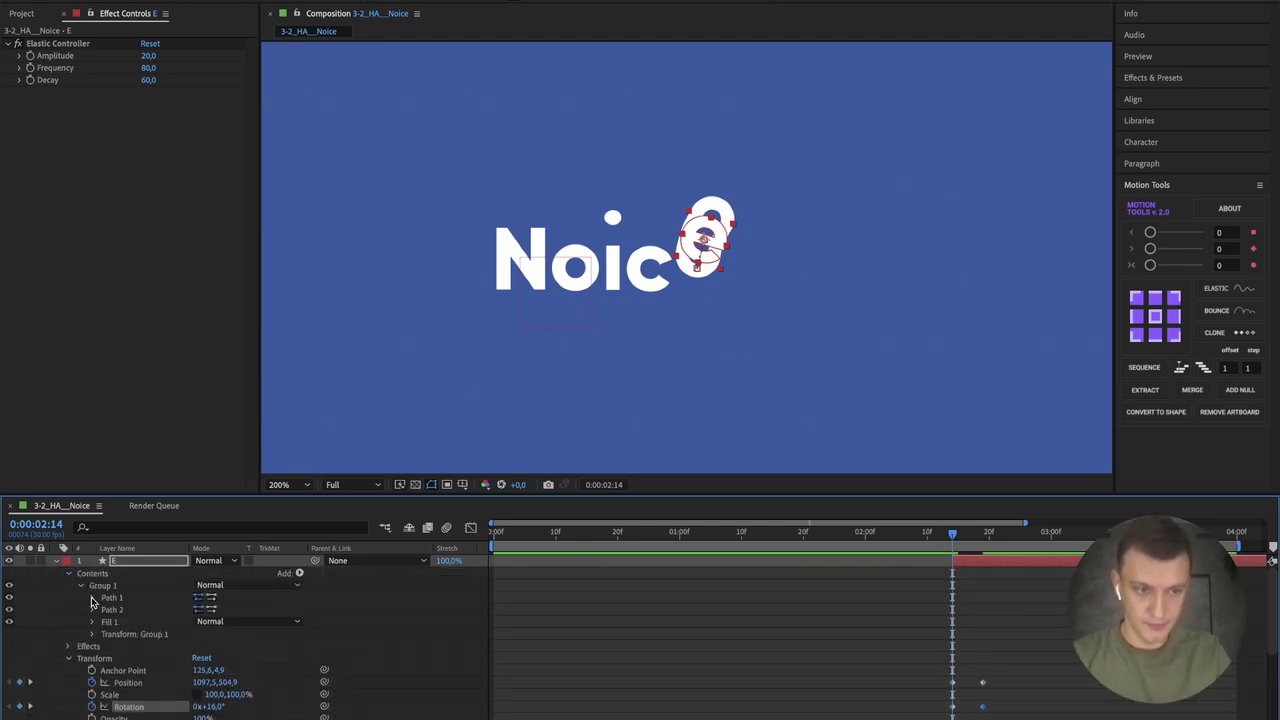
{"action": "left_click", "coordinate": [124, 599]}
{"action": "left_click", "coordinate": [91, 598]}
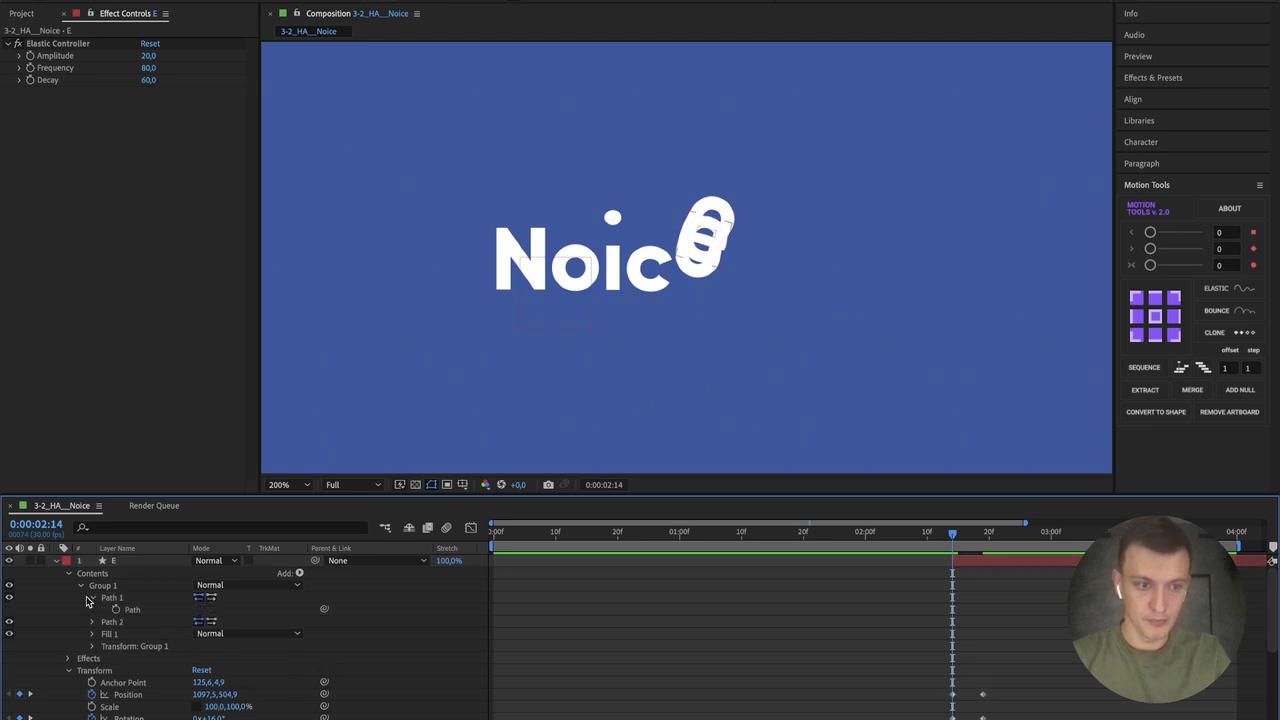
{"action": "left_click", "coordinate": [114, 609]}
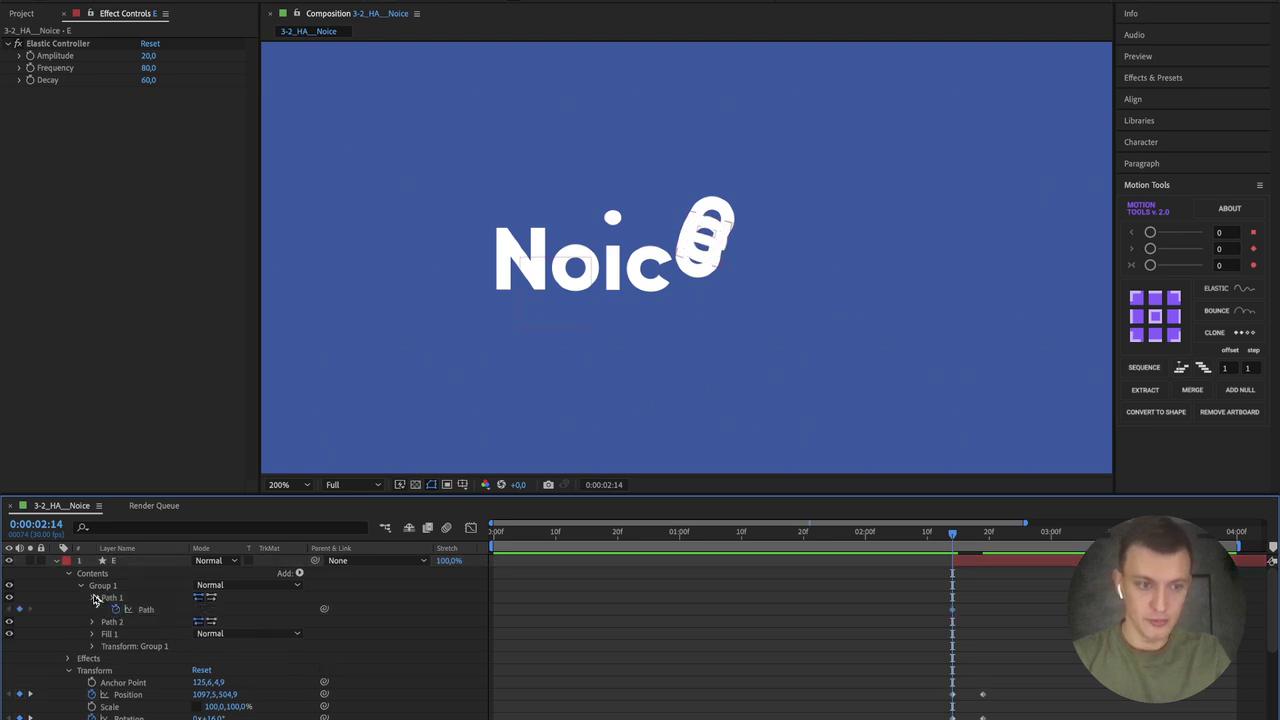
{"action": "left_click", "coordinate": [95, 599]}
{"action": "left_click", "coordinate": [92, 610]}
{"action": "left_click", "coordinate": [115, 621]}
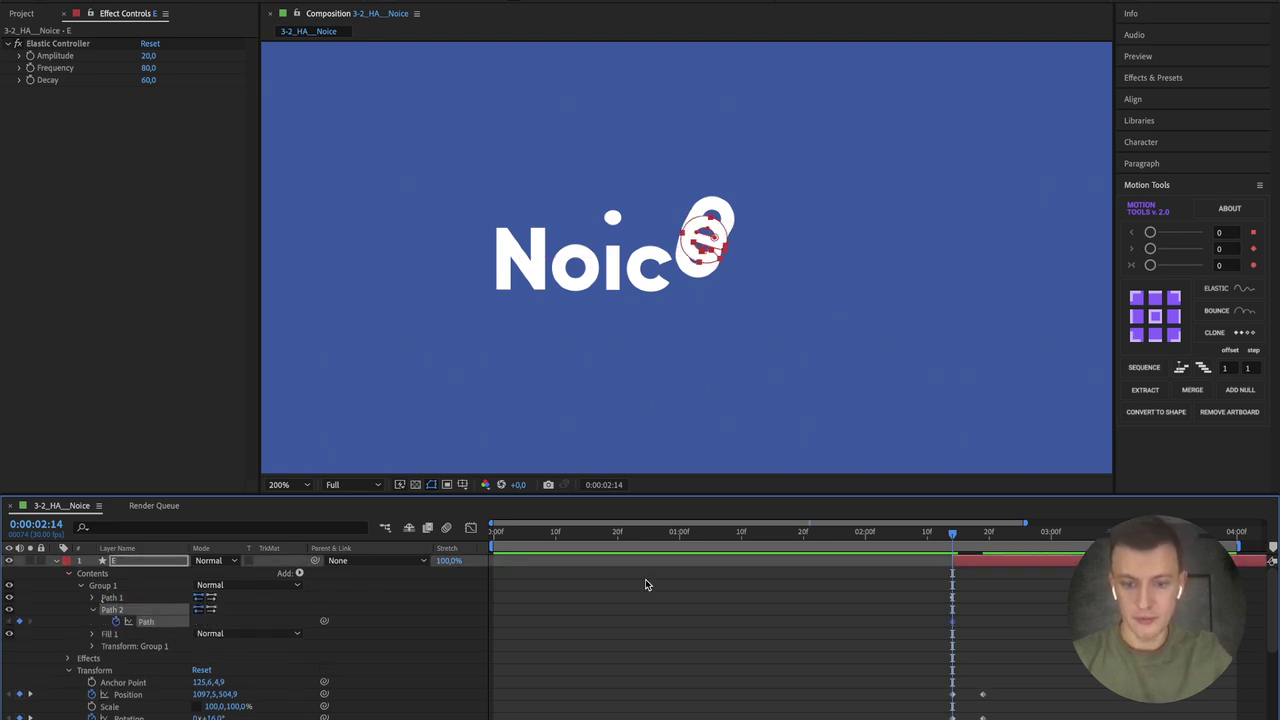
{"action": "key", "text": "u"}
Step: At 2:14, stretch the top of the E's outer and inner contours upward and widen their curves toward the slanted oval
{"action": "key", "text": "period"}
{"action": "left_click_drag", "start_coordinate": [676, 142], "coordinate": [749, 150]}
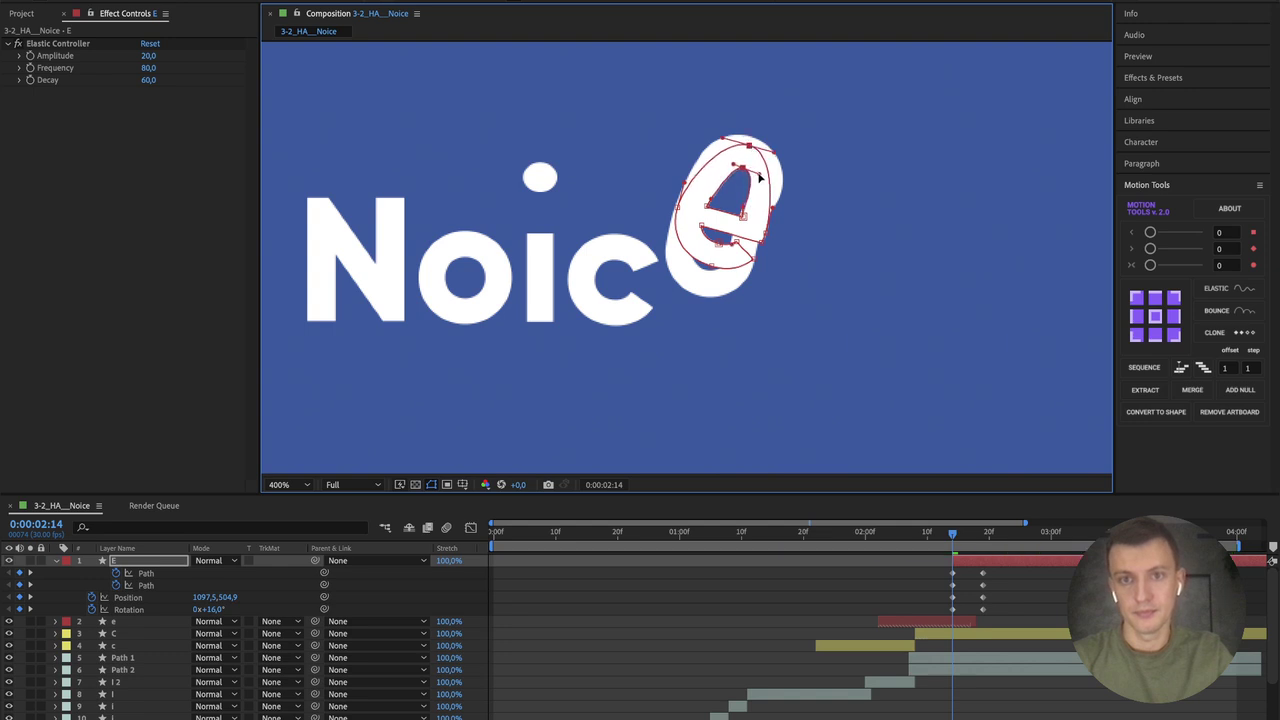
{"action": "left_click_drag", "start_coordinate": [733, 168], "coordinate": [708, 127]}
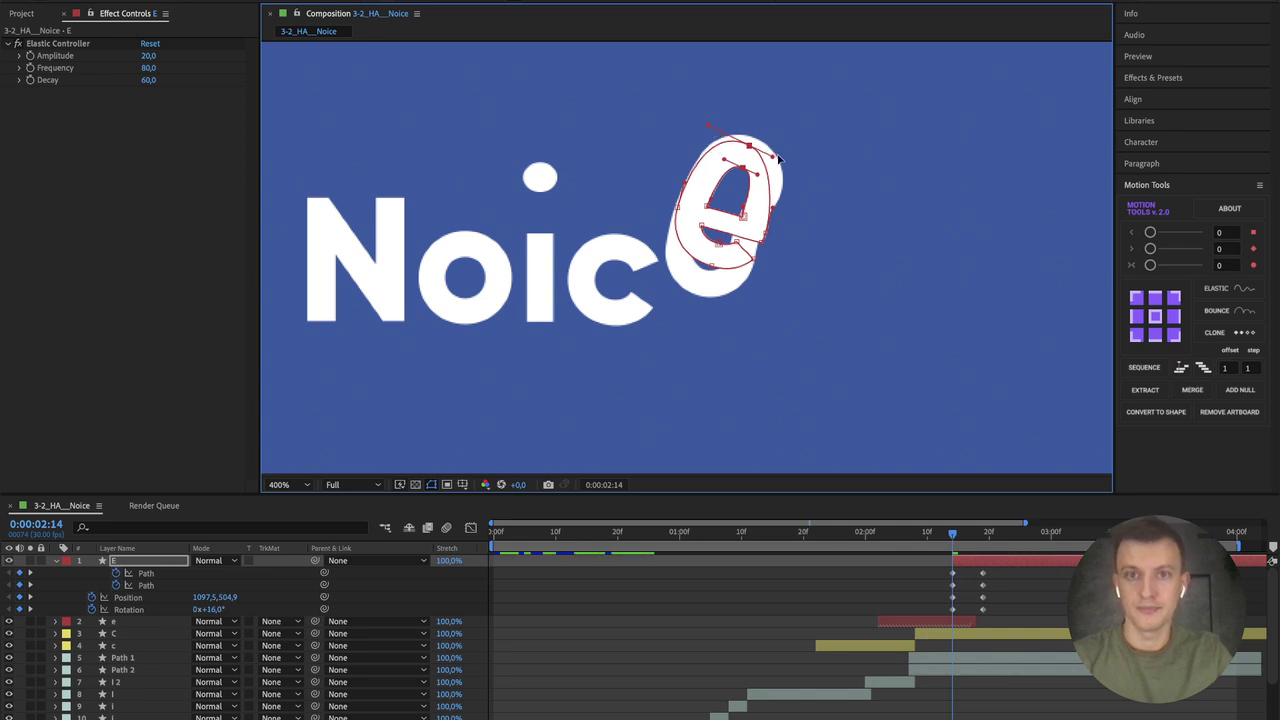
{"action": "left_click_drag", "start_coordinate": [790, 166], "coordinate": [797, 165]}
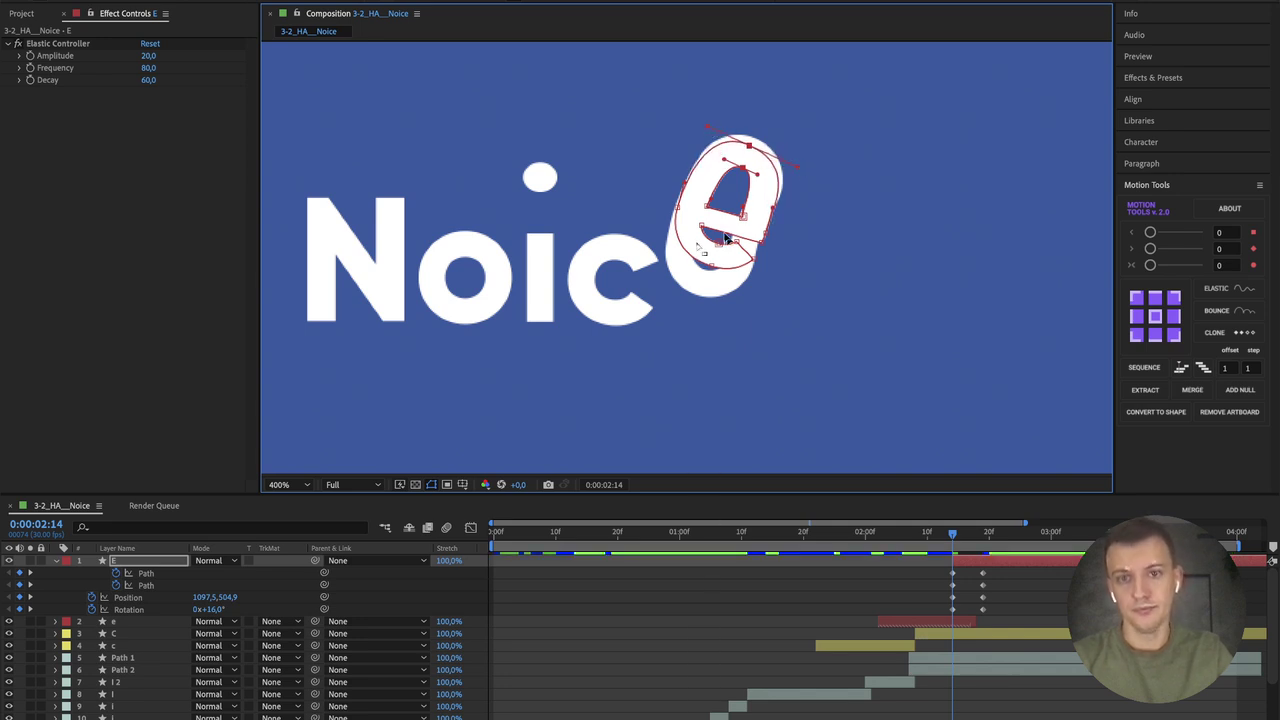
Step: Pull the E's lower contour down to the slanted oval's end and refine its outer and inner curves to match
{"action": "left_click_drag", "start_coordinate": [764, 287], "coordinate": [770, 220]}
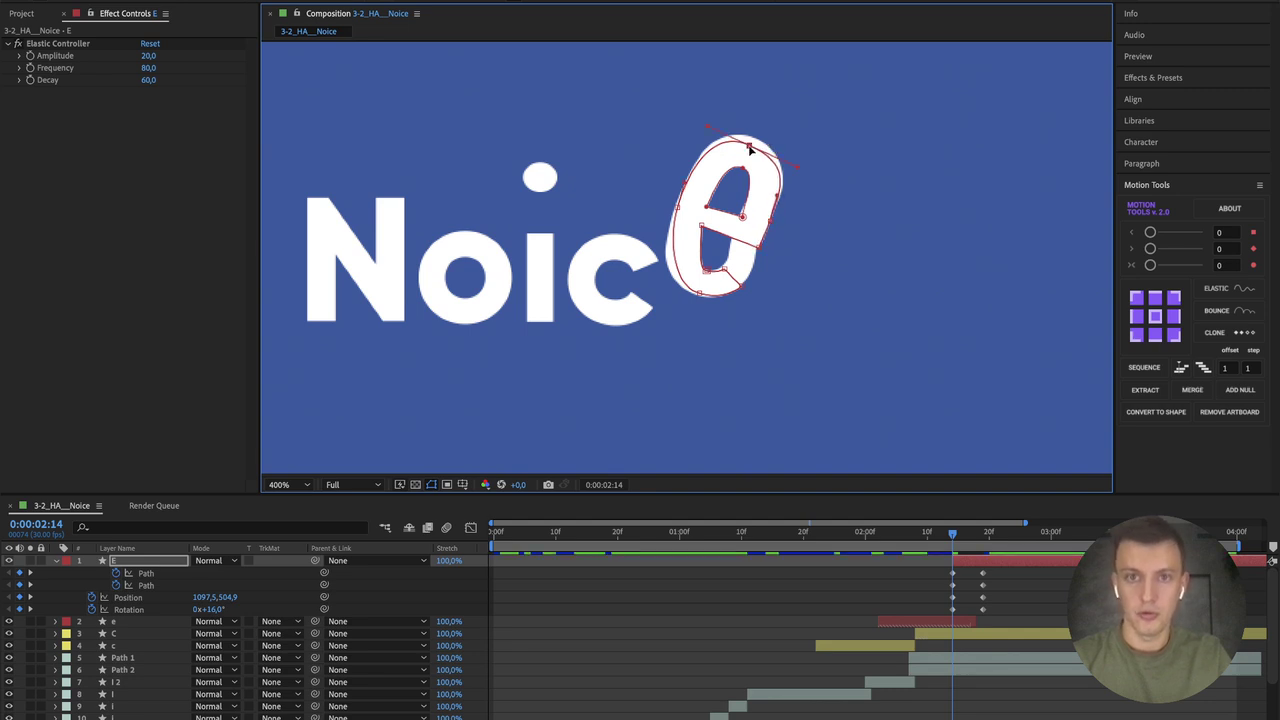
{"action": "left_click_drag", "start_coordinate": [795, 166], "coordinate": [788, 158]}
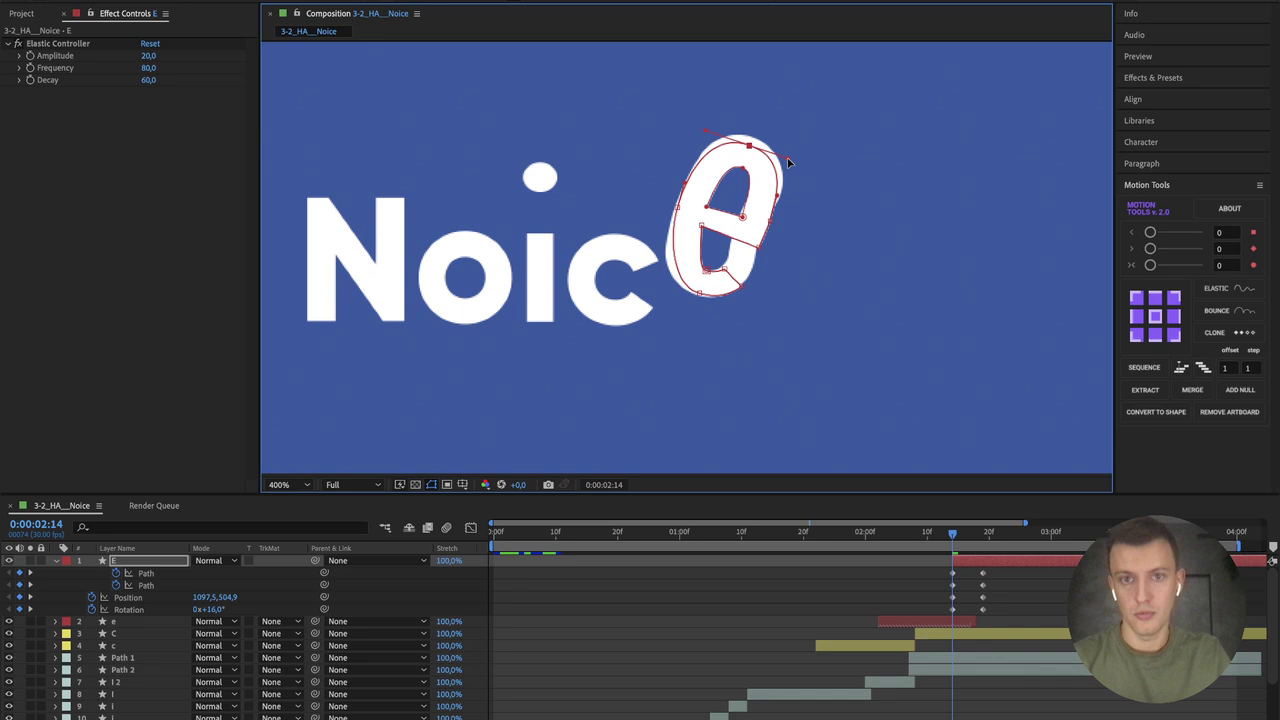
{"action": "left_click", "coordinate": [670, 238]}
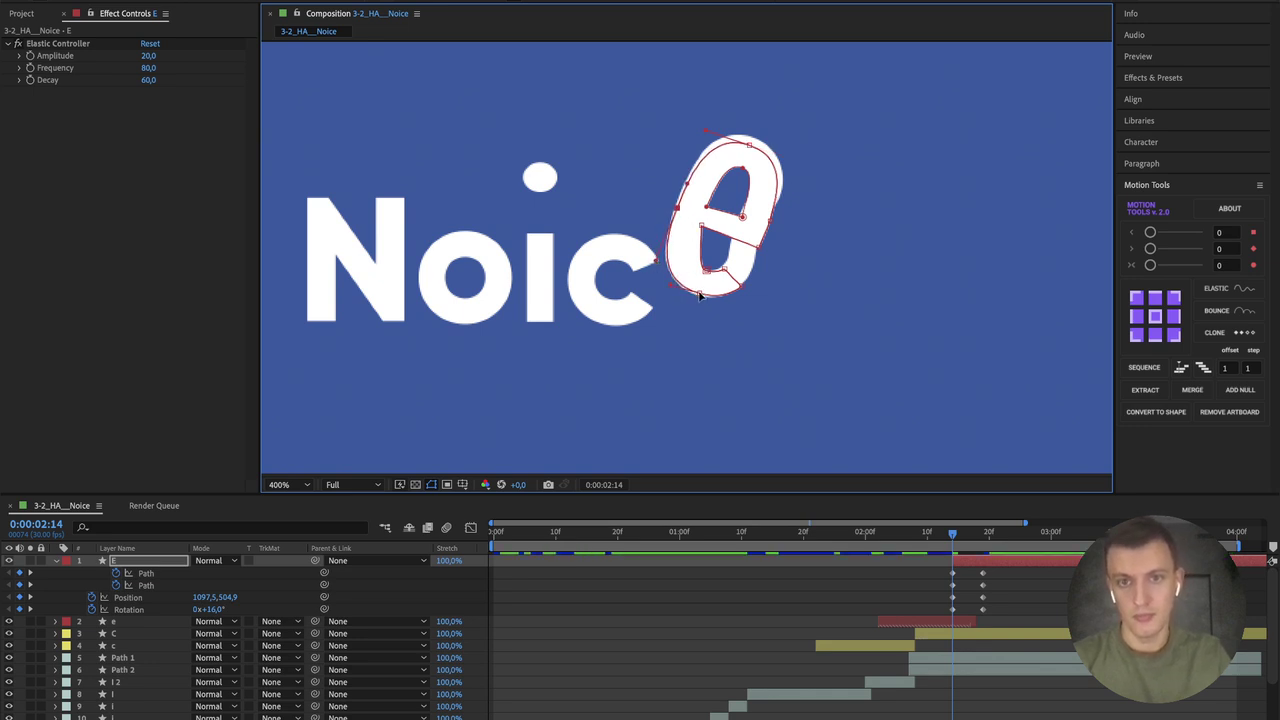
{"action": "left_click_drag", "start_coordinate": [701, 297], "coordinate": [727, 274]}
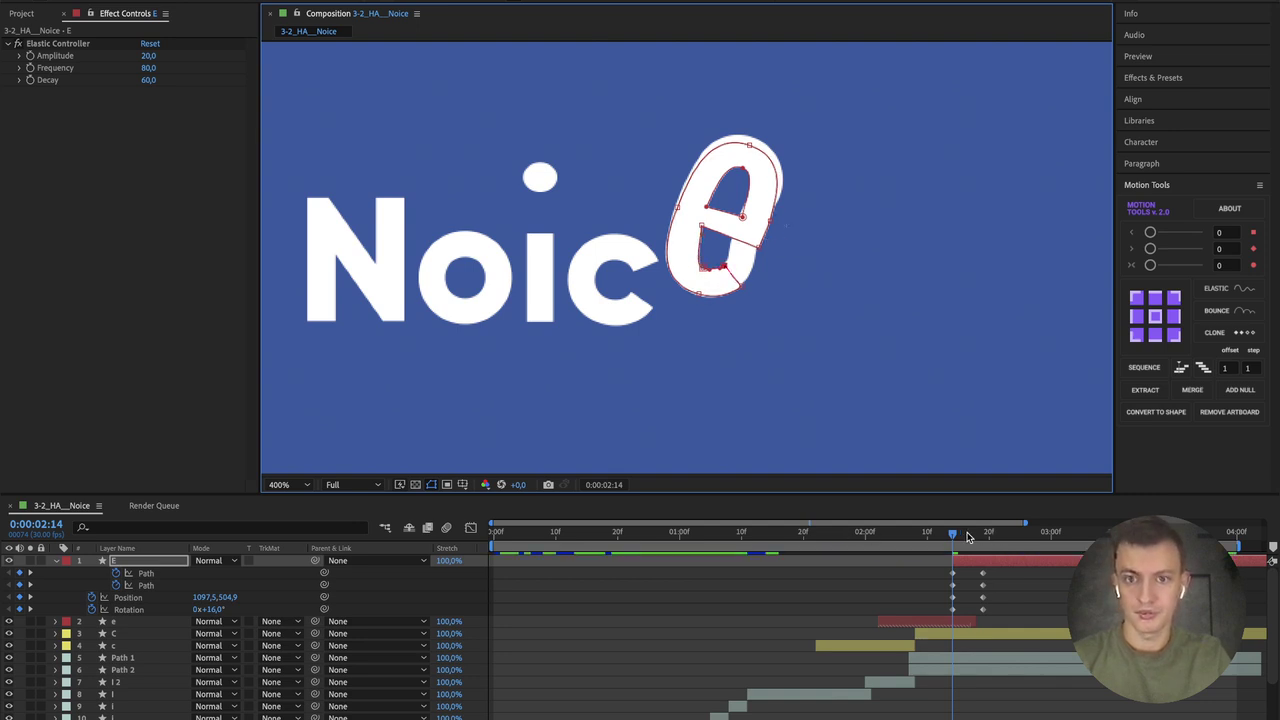
Step: Apply Easy Ease to the E's path keyframes, reshape their speed curve into an early peak with a long slowdown, and preview the morph
{"action": "mouse_move", "coordinate": [967, 537]}
{"action": "left_mouse_down"}
{"action": "mouse_move", "coordinate": [994, 535]}
{"action": "mouse_move", "coordinate": [929, 535]}
{"action": "mouse_move", "coordinate": [1034, 530]}
{"action": "mouse_move", "coordinate": [955, 535]}
{"action": "left_mouse_up"}
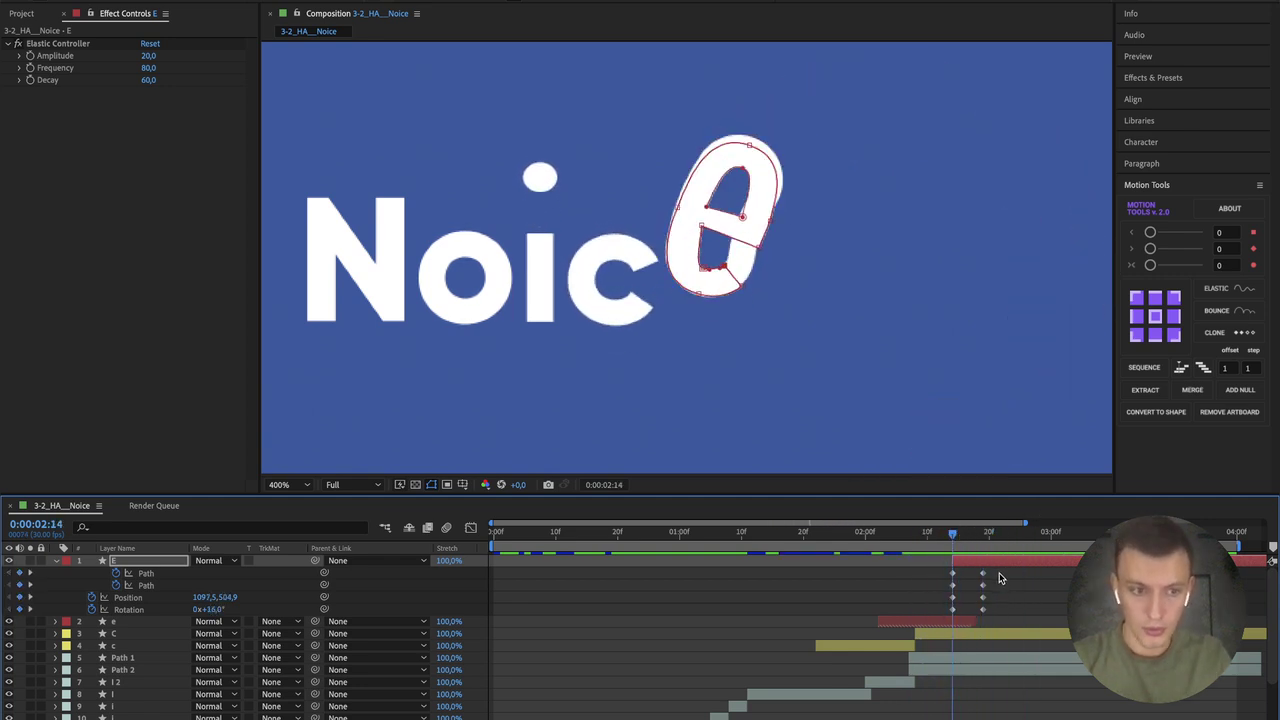
{"action": "left_click_drag", "start_coordinate": [1000, 578], "coordinate": [928, 590]}
{"action": "key", "text": "F9"}
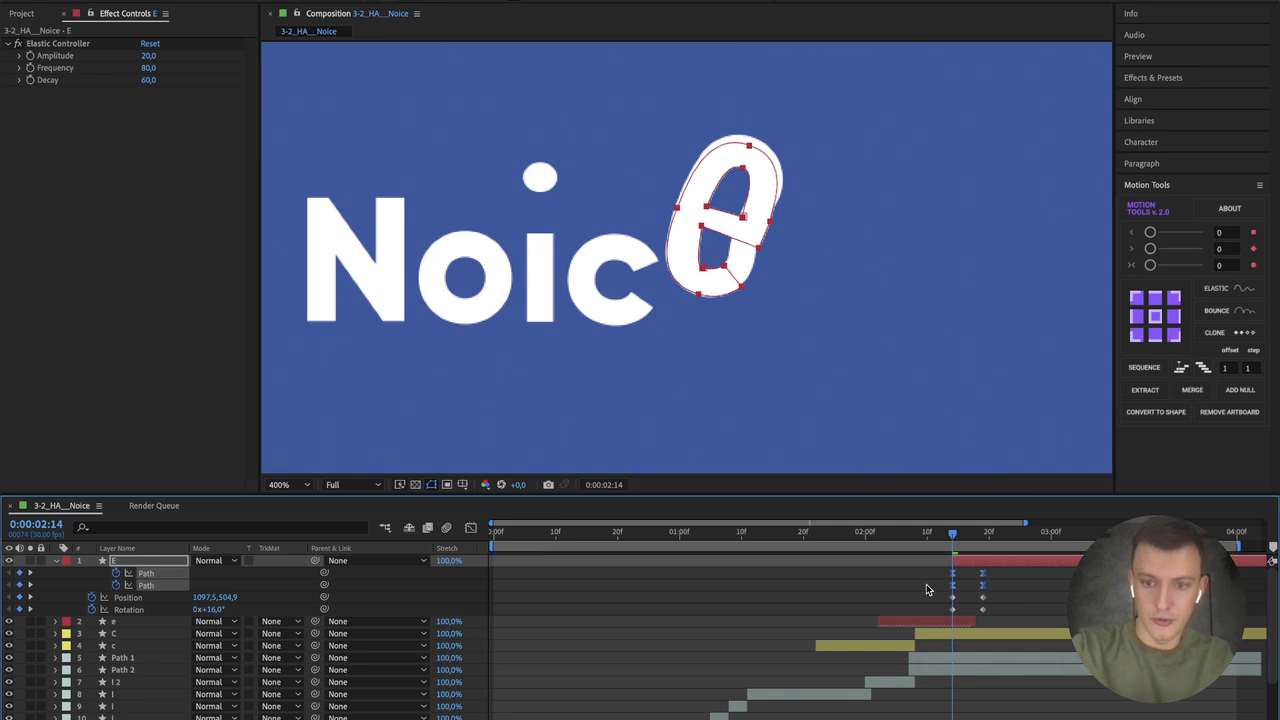
{"action": "left_click", "coordinate": [471, 527]}
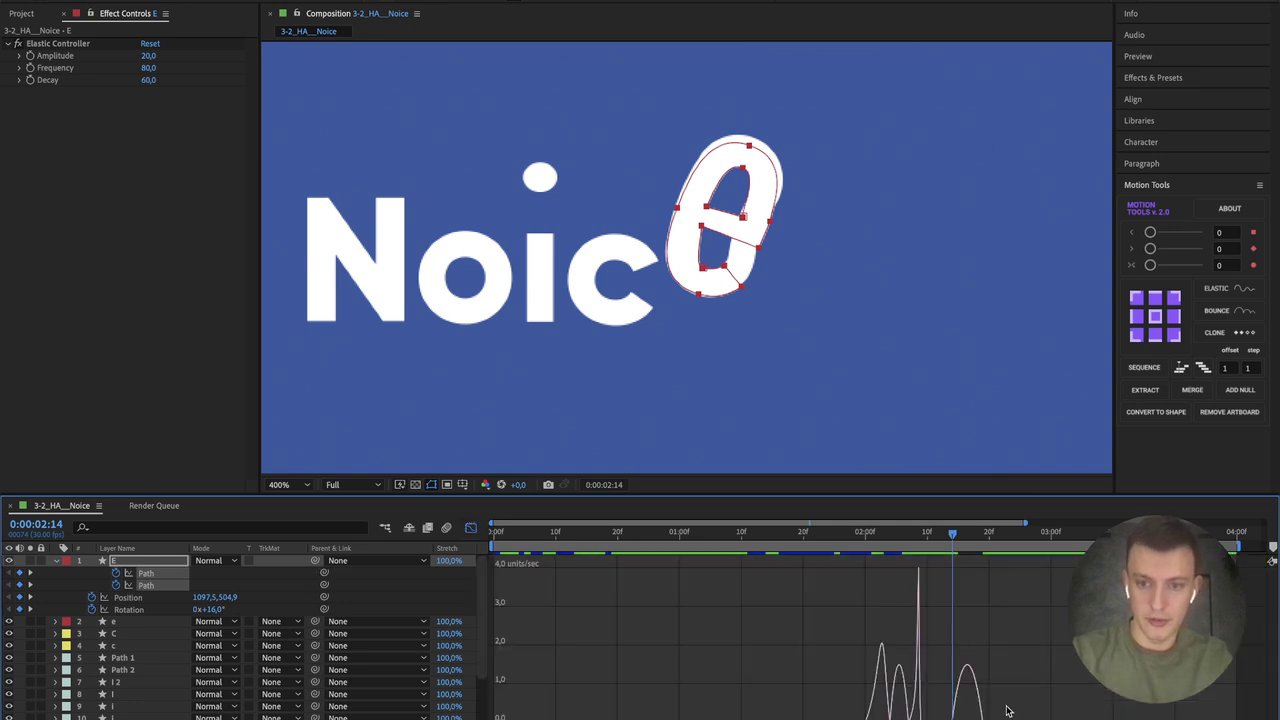
{"action": "left_click_drag", "start_coordinate": [970, 700], "coordinate": [998, 703]}
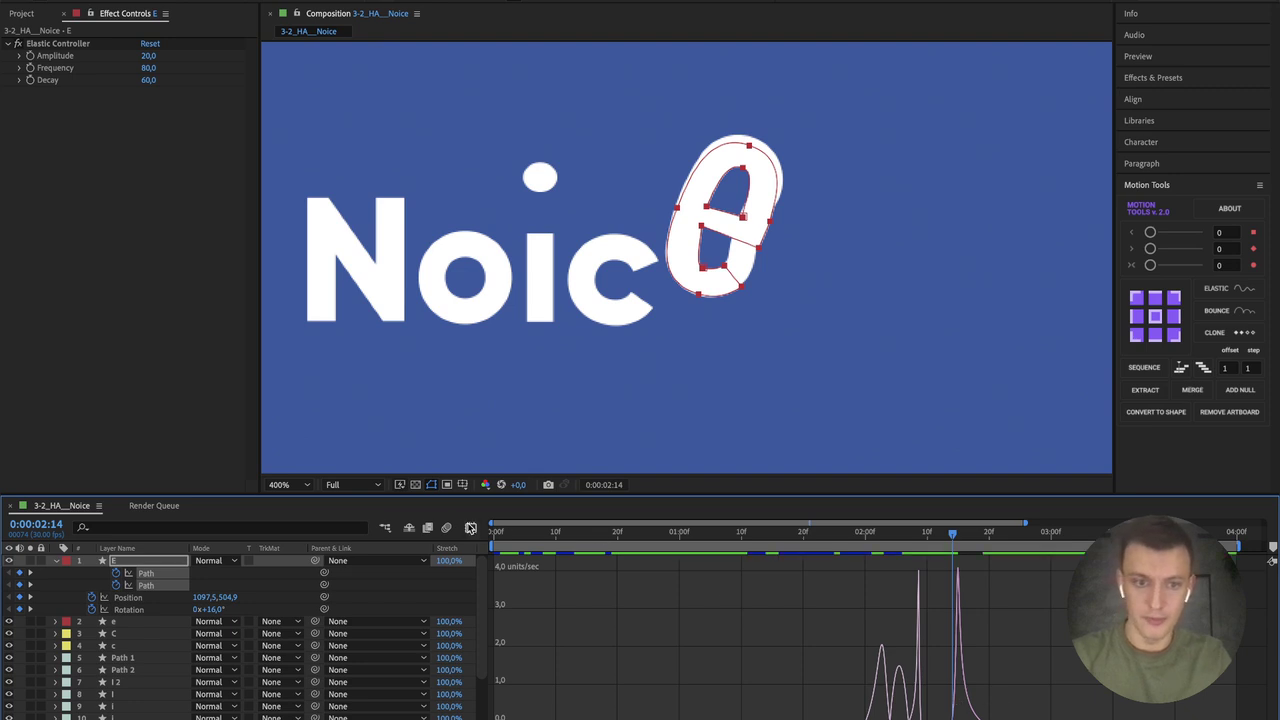
{"action": "left_click", "coordinate": [471, 527]}
{"action": "key", "text": "space"}
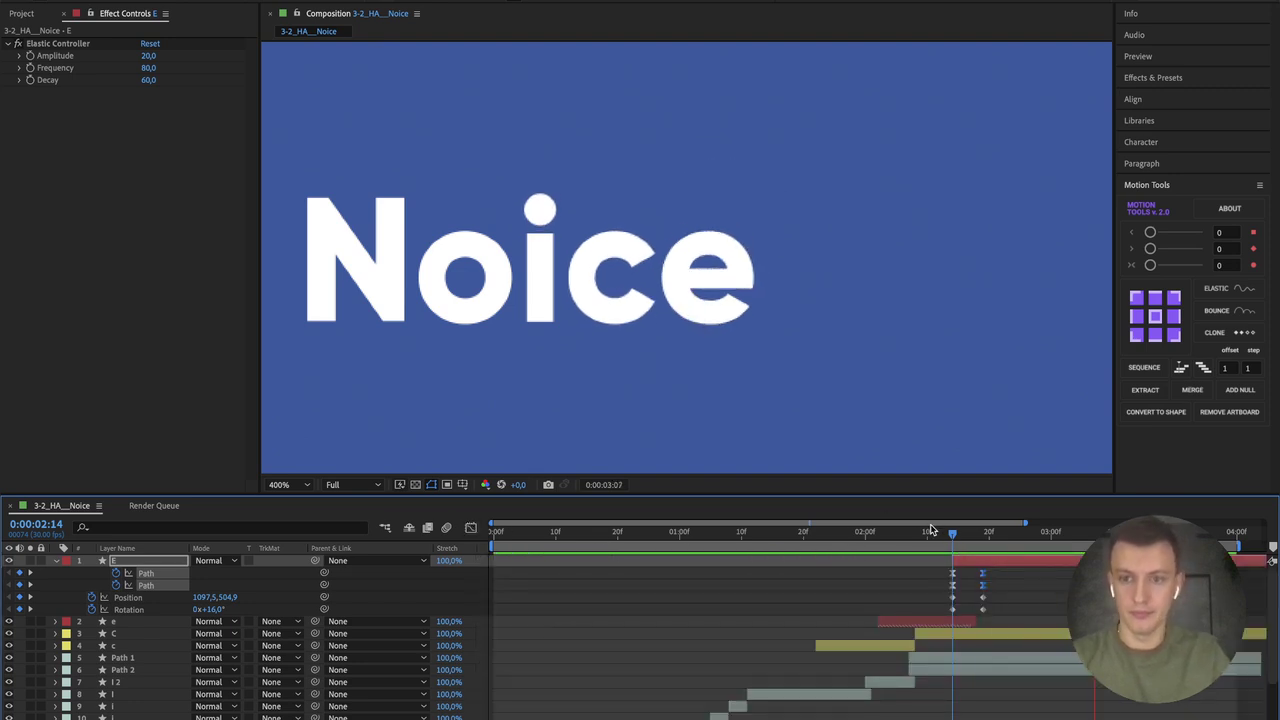
{"action": "left_click_drag", "start_coordinate": [948, 531], "coordinate": [951, 537]}
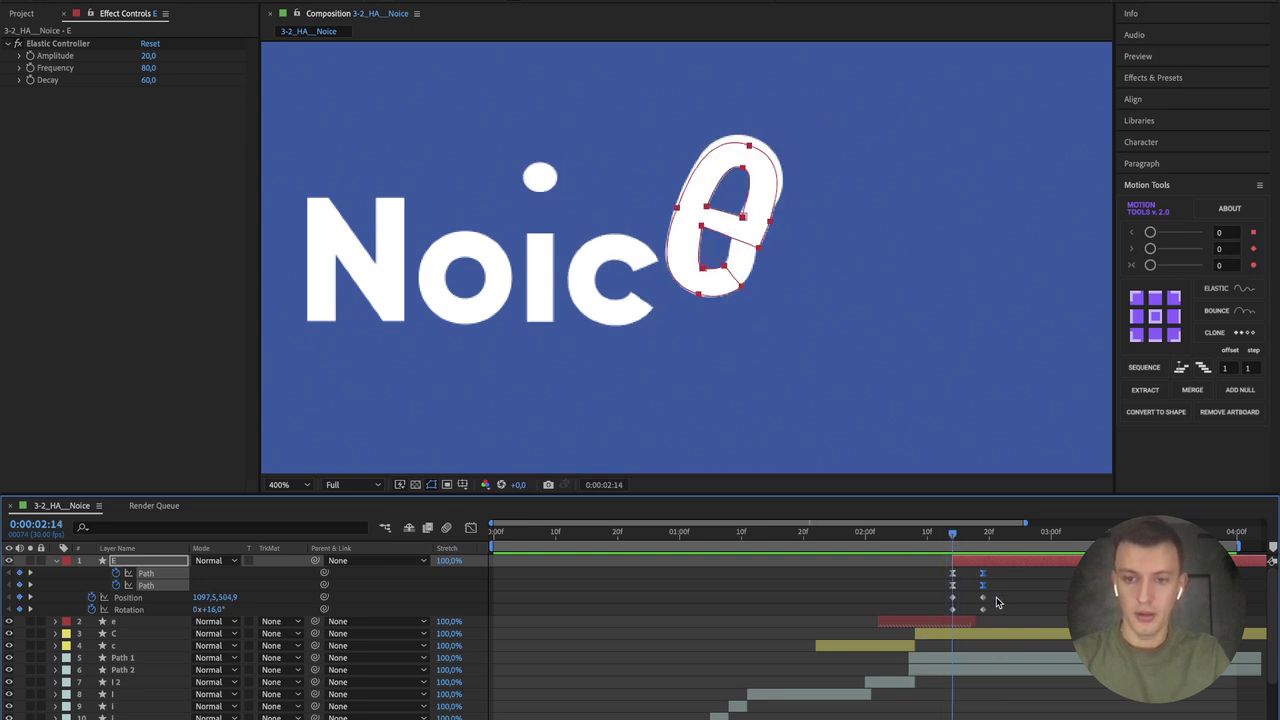
Step: Move the E's second Position and Rotation keyframes earlier to 2:17
{"action": "left_click_drag", "start_coordinate": [998, 591], "coordinate": [976, 603]}
{"action": "left_click", "coordinate": [963, 534]}
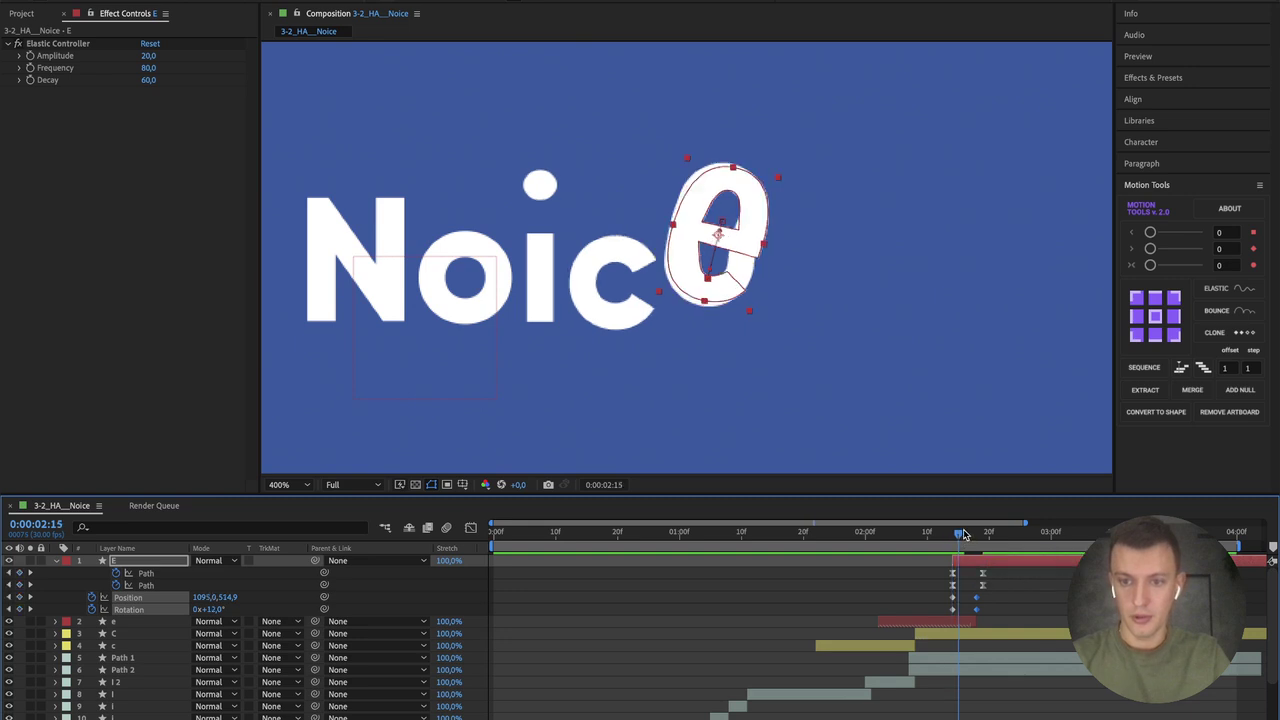
{"action": "left_click_drag", "start_coordinate": [963, 534], "coordinate": [870, 527]}
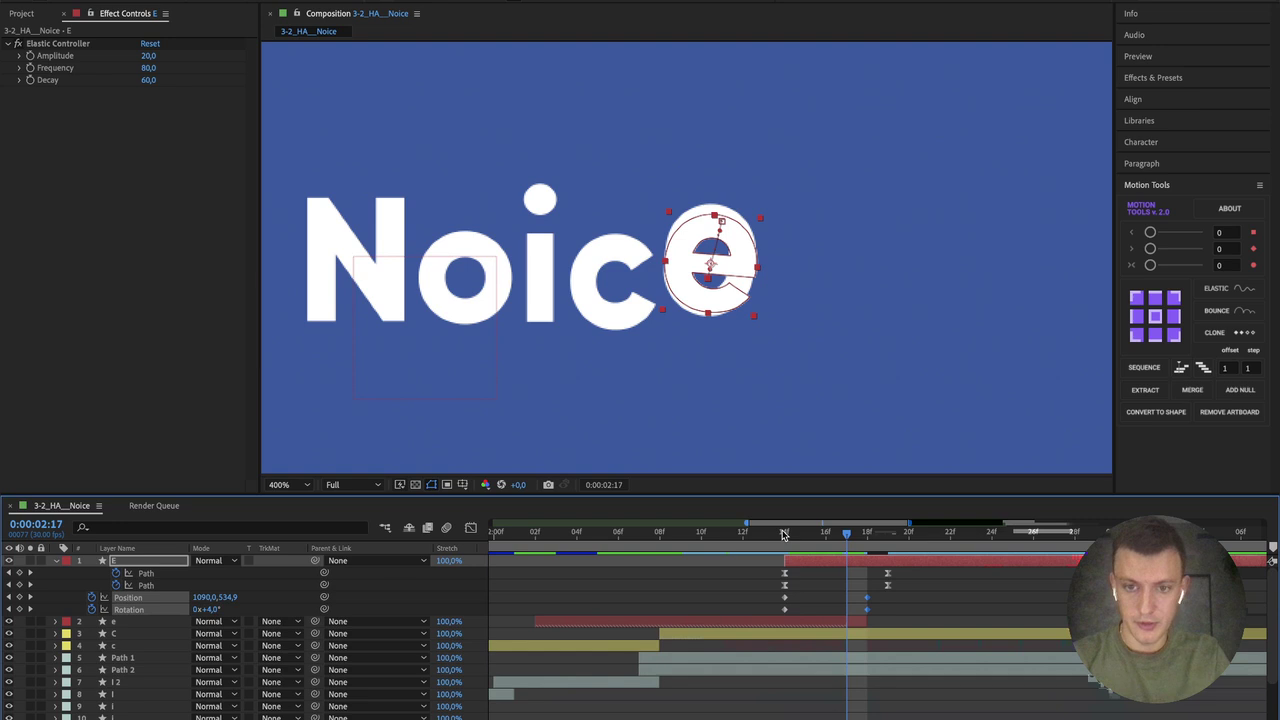
{"action": "left_click_drag", "start_coordinate": [784, 535], "coordinate": [853, 532]}
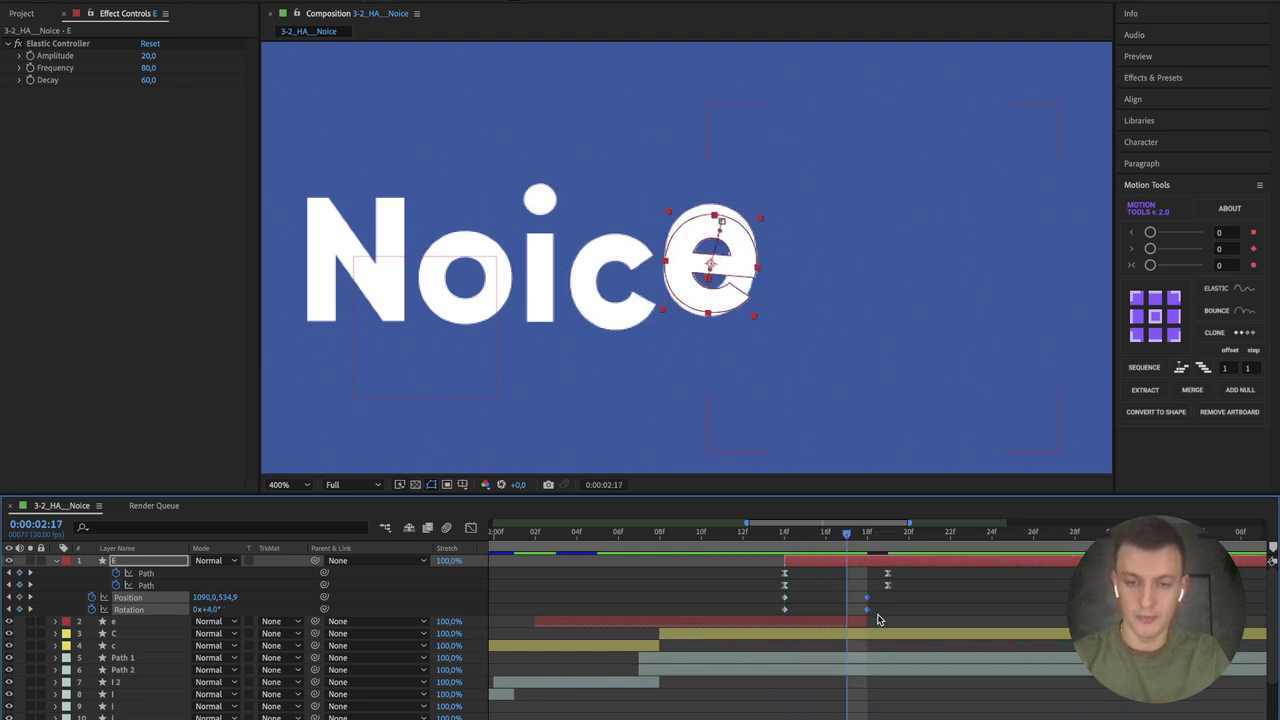
{"action": "left_click_drag", "start_coordinate": [866, 600], "coordinate": [847, 600]}
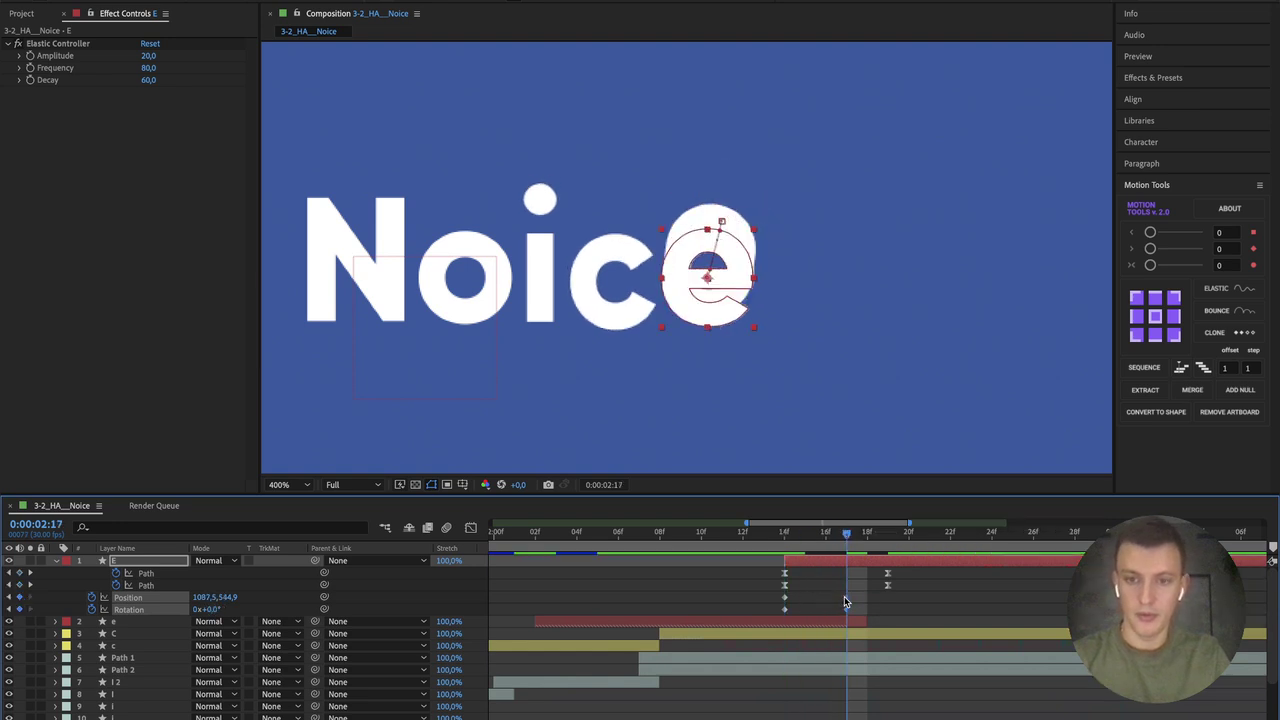
Step: Try the Motion Tools Elastic preset on the E's Position and Rotation keyframes, and undo it
{"action": "left_click_drag", "start_coordinate": [750, 622], "coordinate": [888, 594]}
{"action": "left_click", "coordinate": [1233, 291]}
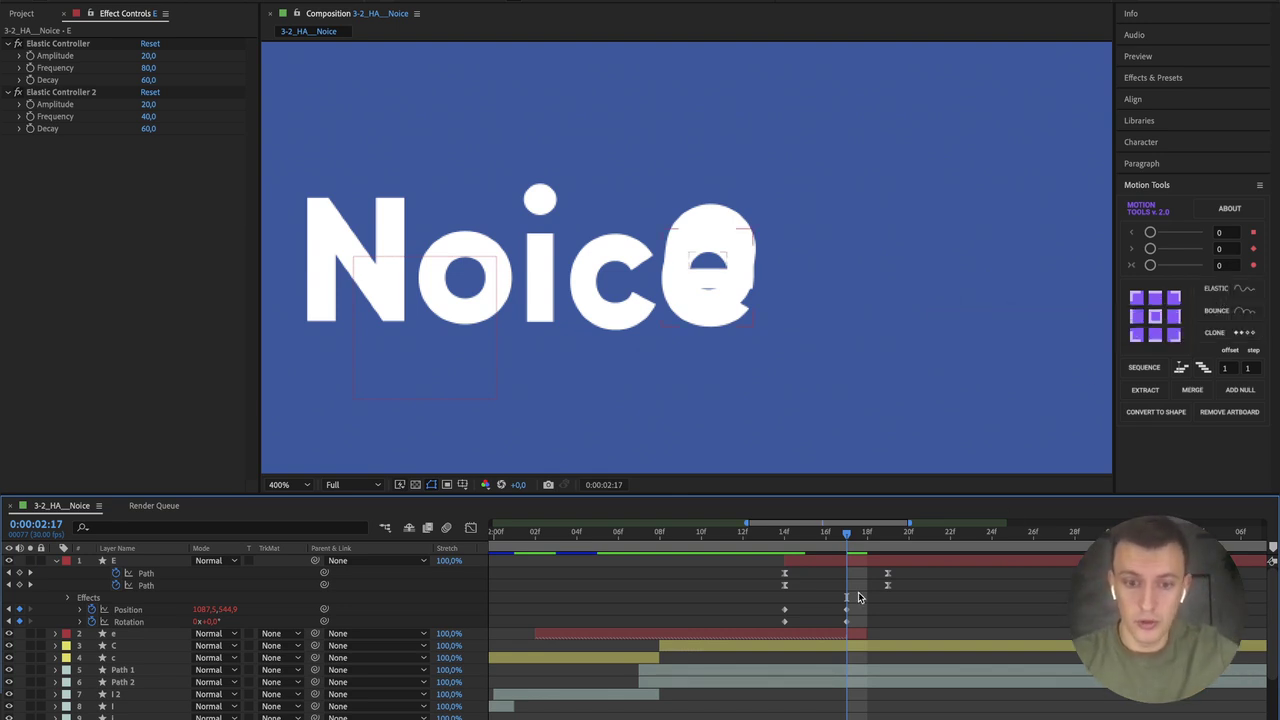
{"action": "key", "text": "ctrl+z"}
{"action": "left_click", "coordinate": [657, 620]}
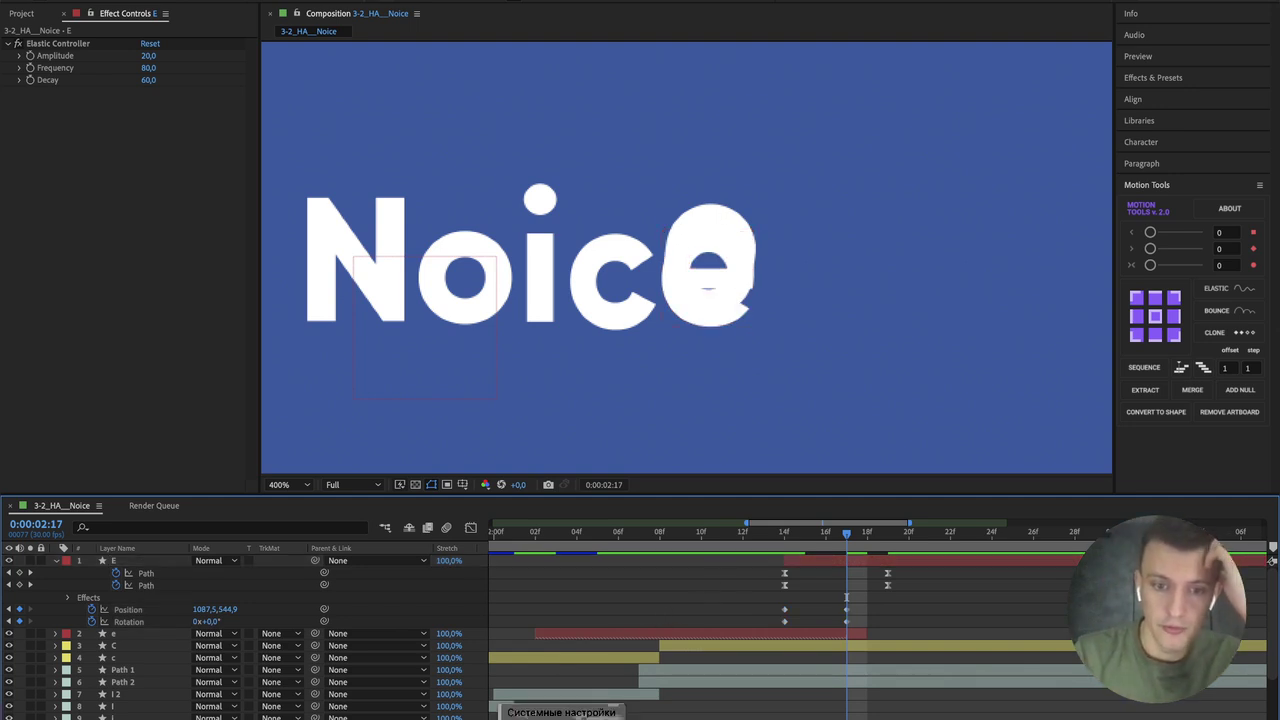
Step: Switch to the web browser, search for "bounce expression" and open MotionScript's Realistic Bounce and Overshoot article
{"action": "left_click", "coordinate": [588, 718]}
{"action": "key", "text": "super+t"}
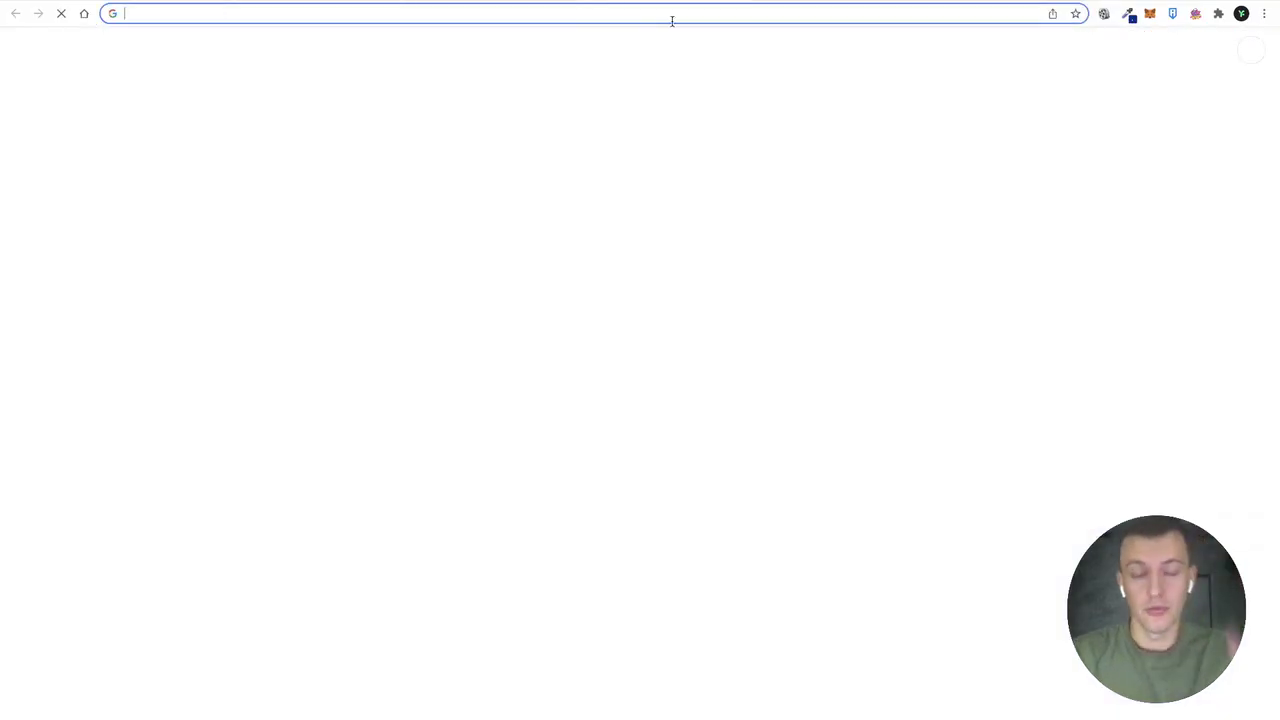
{"action": "type", "text": "bounce"}
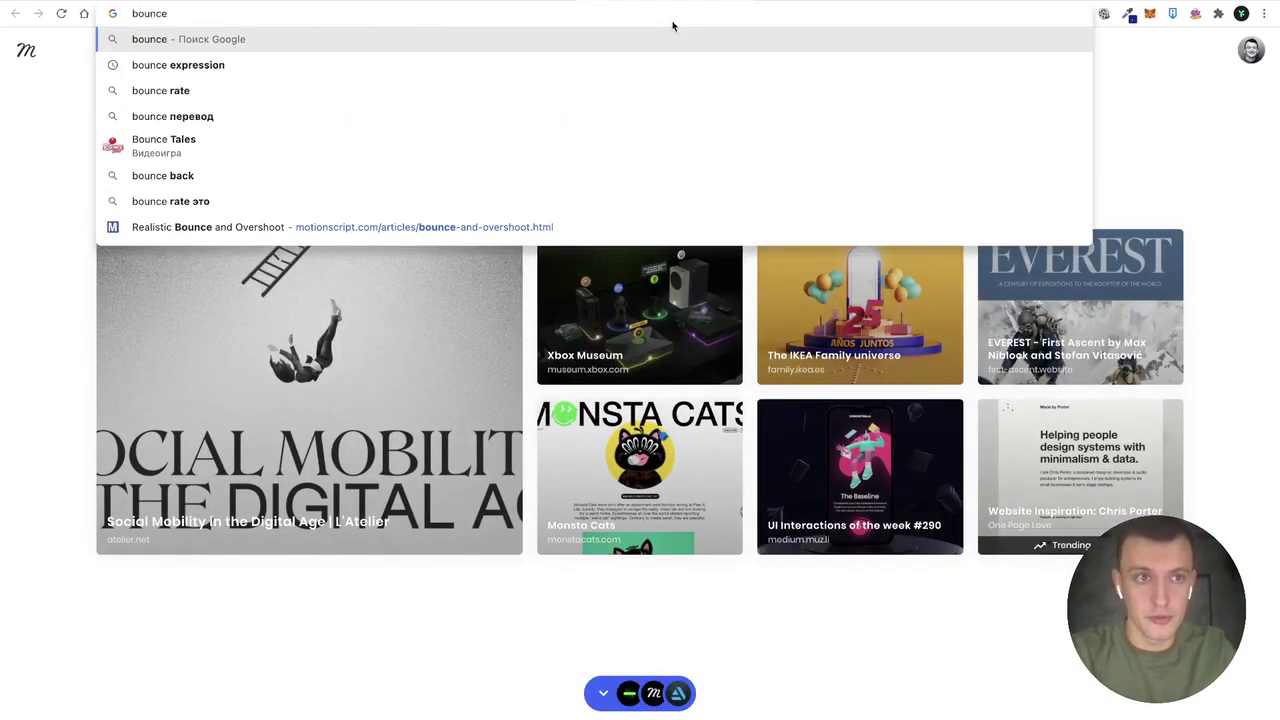
{"action": "left_click", "coordinate": [374, 64]}
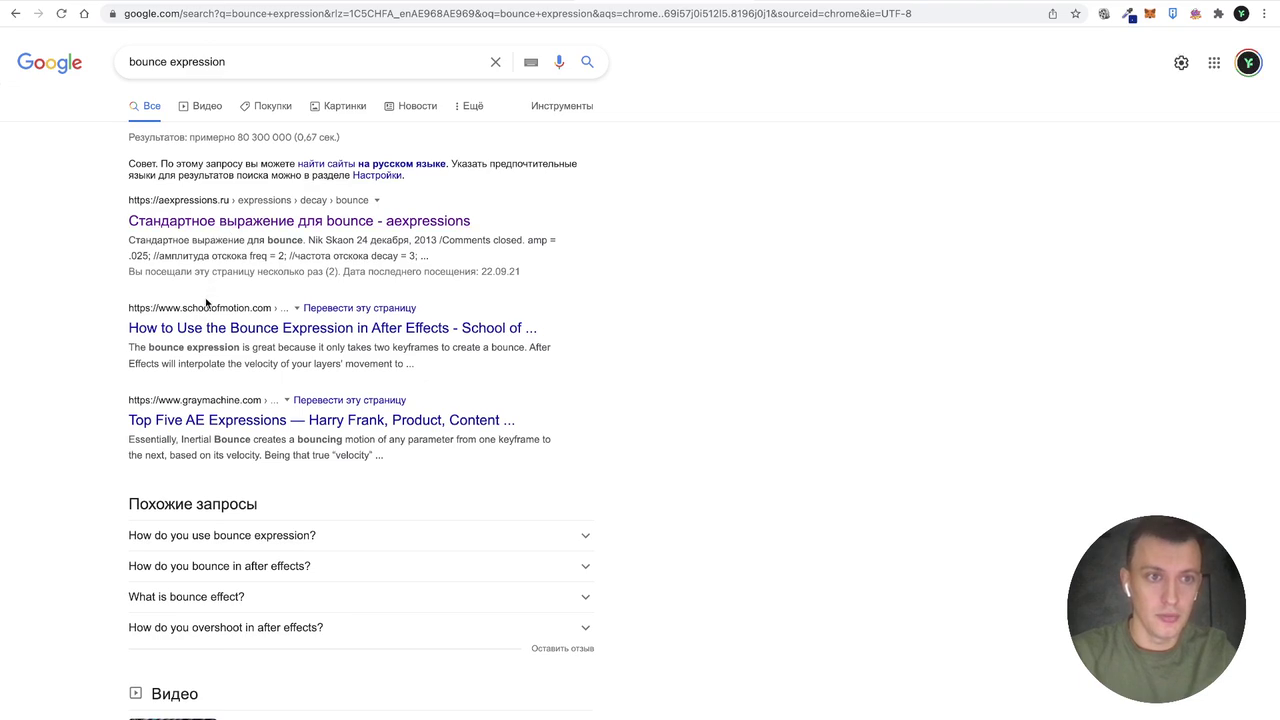
{"action": "scroll", "coordinate": [72, 347], "scroll_direction": "down", "scroll_amount": 9}
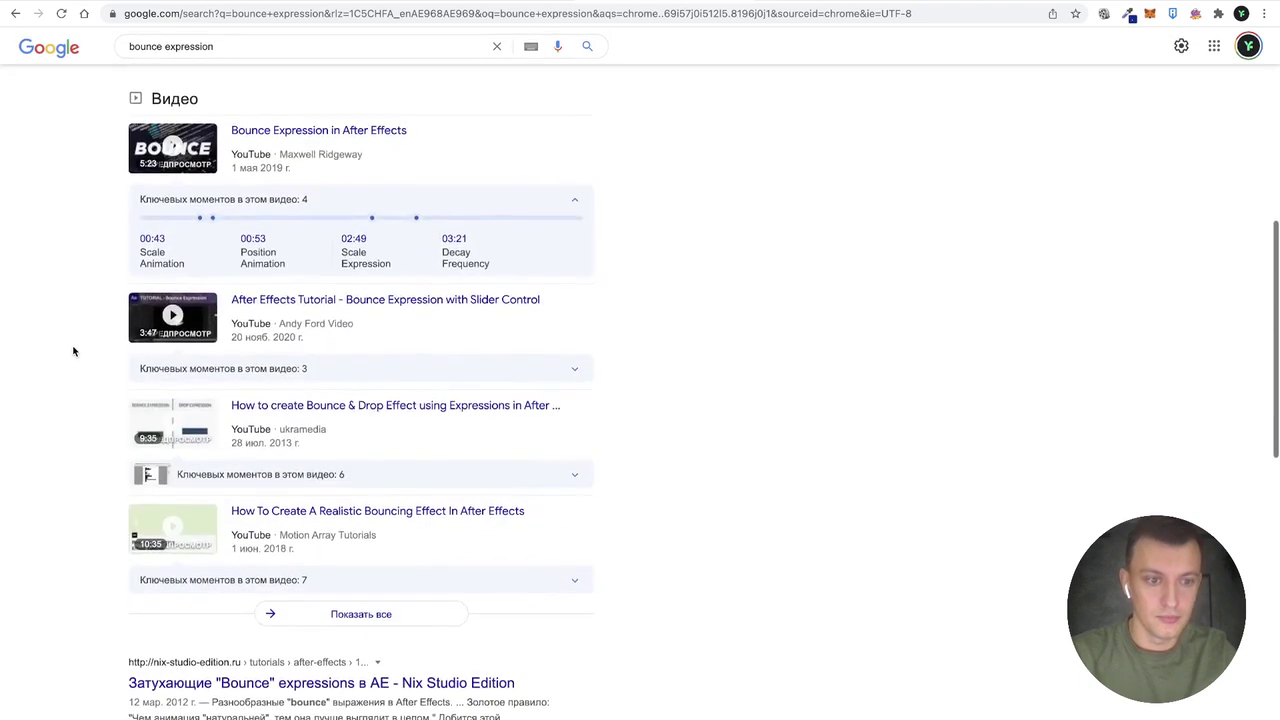
{"action": "scroll", "coordinate": [73, 351], "scroll_direction": "down", "scroll_amount": 1}
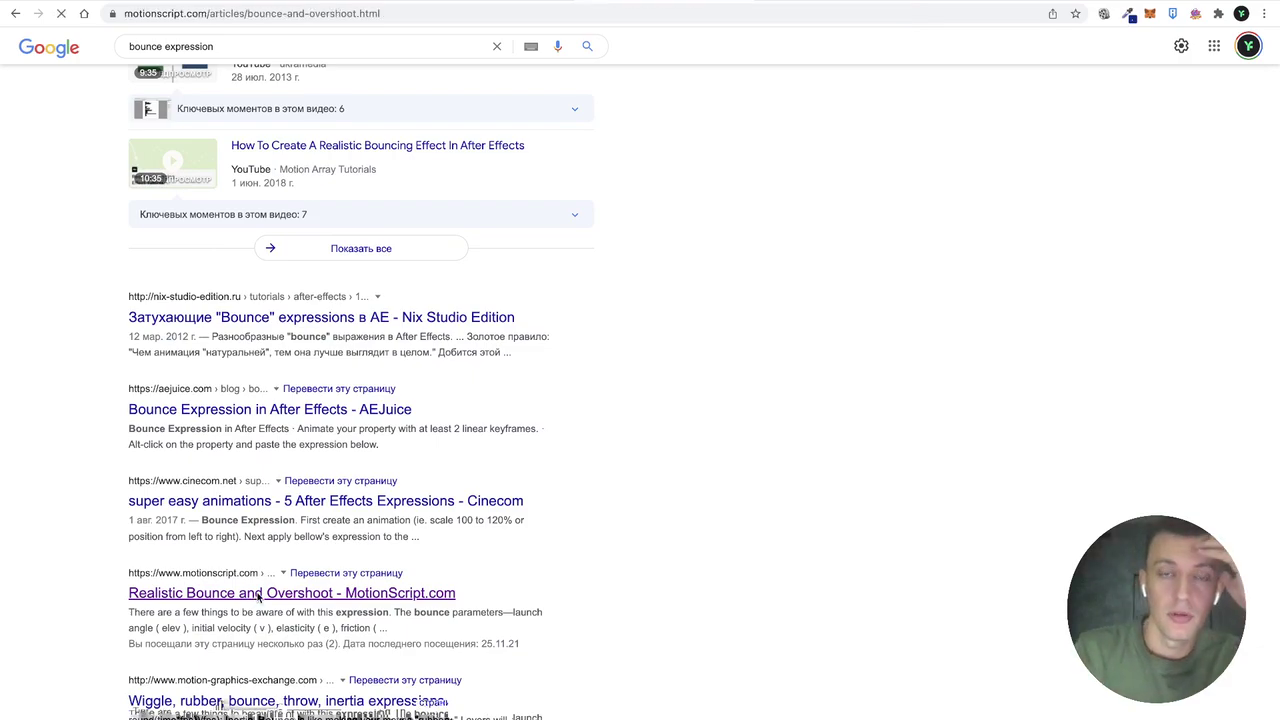
Step: Find the Keyframe Overshoot section in the article and copy its whole expression, from freq = 3 to the final value line
{"action": "scroll", "coordinate": [292, 415], "scroll_direction": "down", "scroll_amount": 10}
{"action": "scroll", "coordinate": [292, 415], "scroll_direction": "down", "scroll_amount": 15}
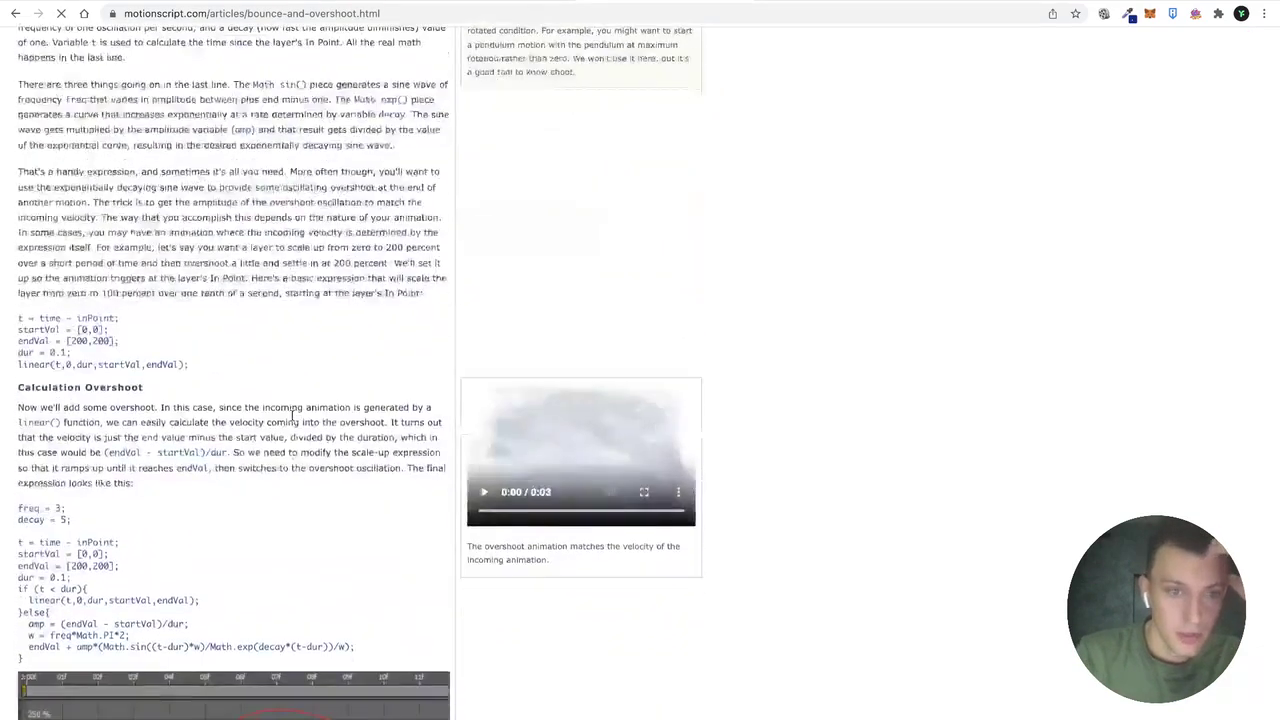
{"action": "scroll", "coordinate": [291, 415], "scroll_direction": "down", "scroll_amount": 10}
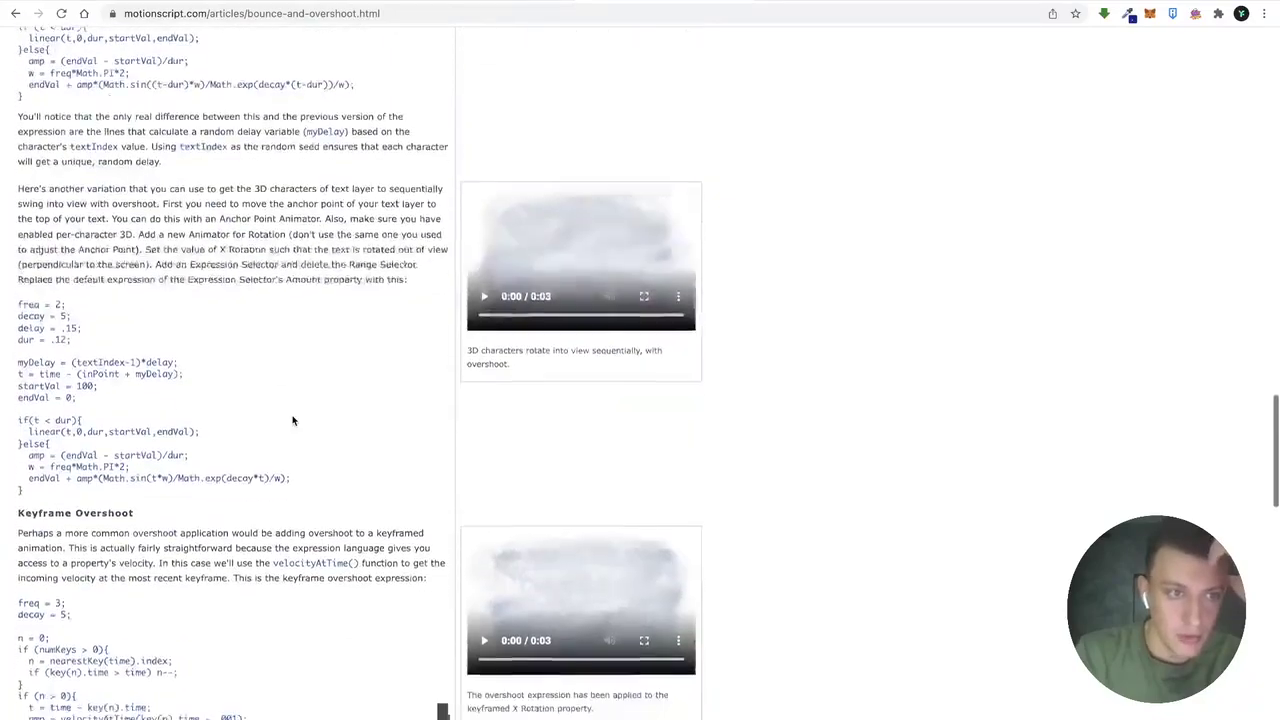
{"action": "scroll", "coordinate": [292, 420], "scroll_direction": "down", "scroll_amount": 10}
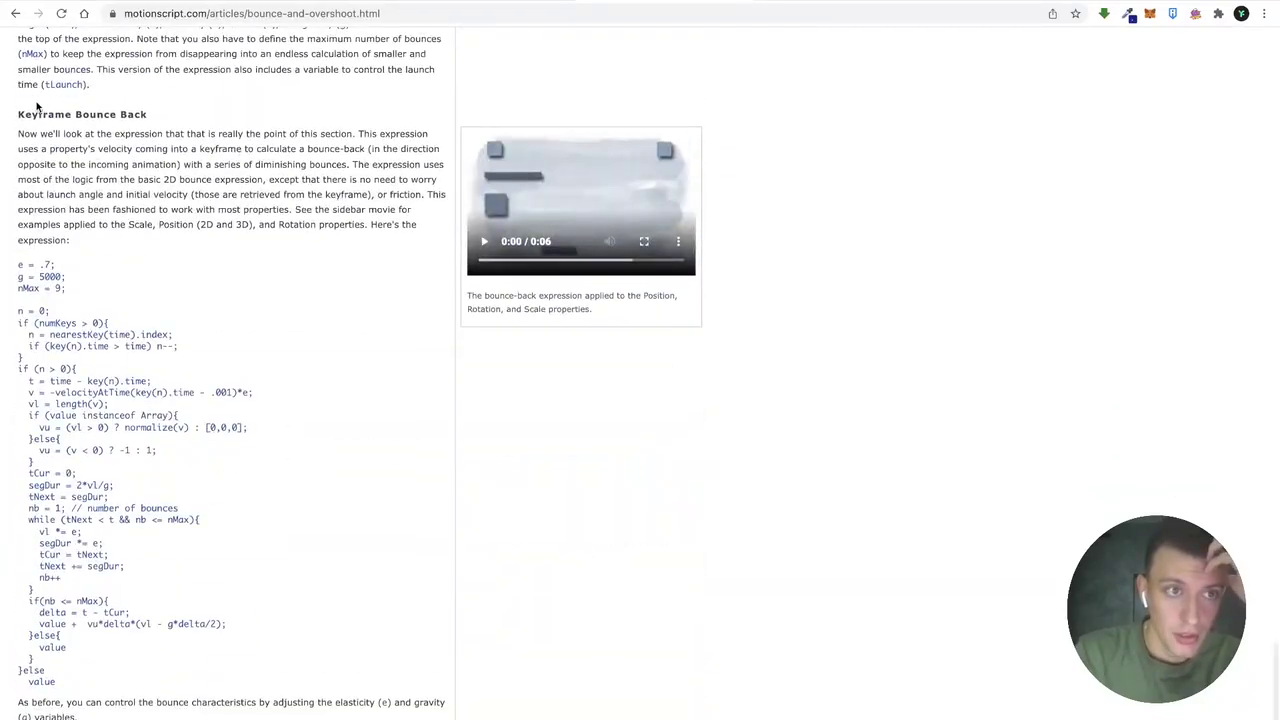
{"action": "scroll", "coordinate": [168, 345], "scroll_direction": "down", "scroll_amount": 2}
{"action": "scroll", "coordinate": [171, 357], "scroll_direction": "up", "scroll_amount": 7}
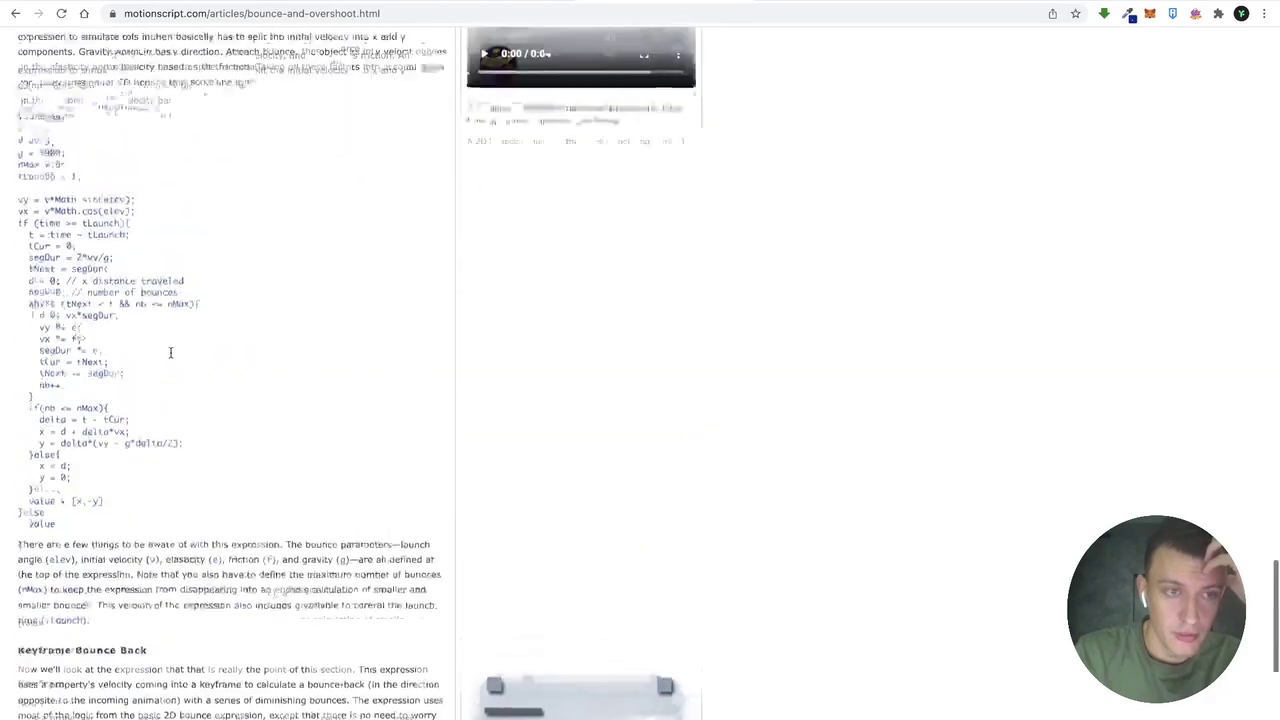
{"action": "scroll", "coordinate": [99, 351], "scroll_direction": "up", "scroll_amount": 10}
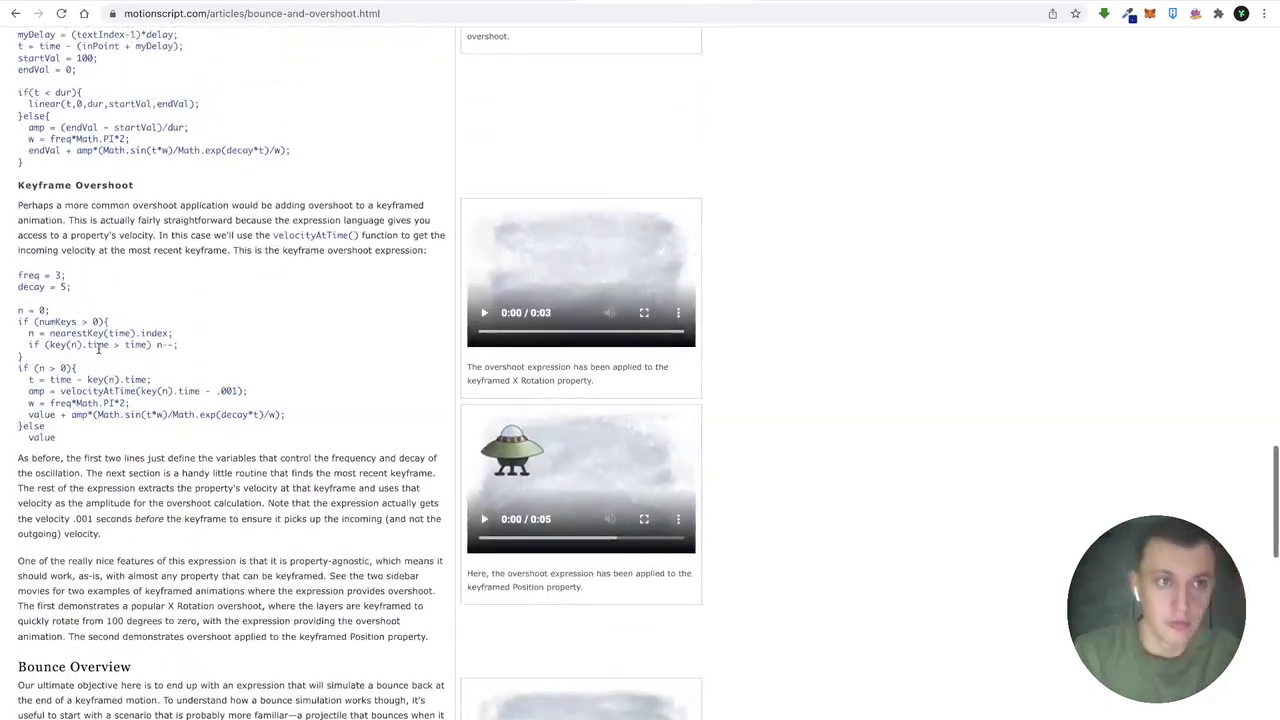
{"action": "left_click_drag", "start_coordinate": [18, 272], "coordinate": [185, 438]}
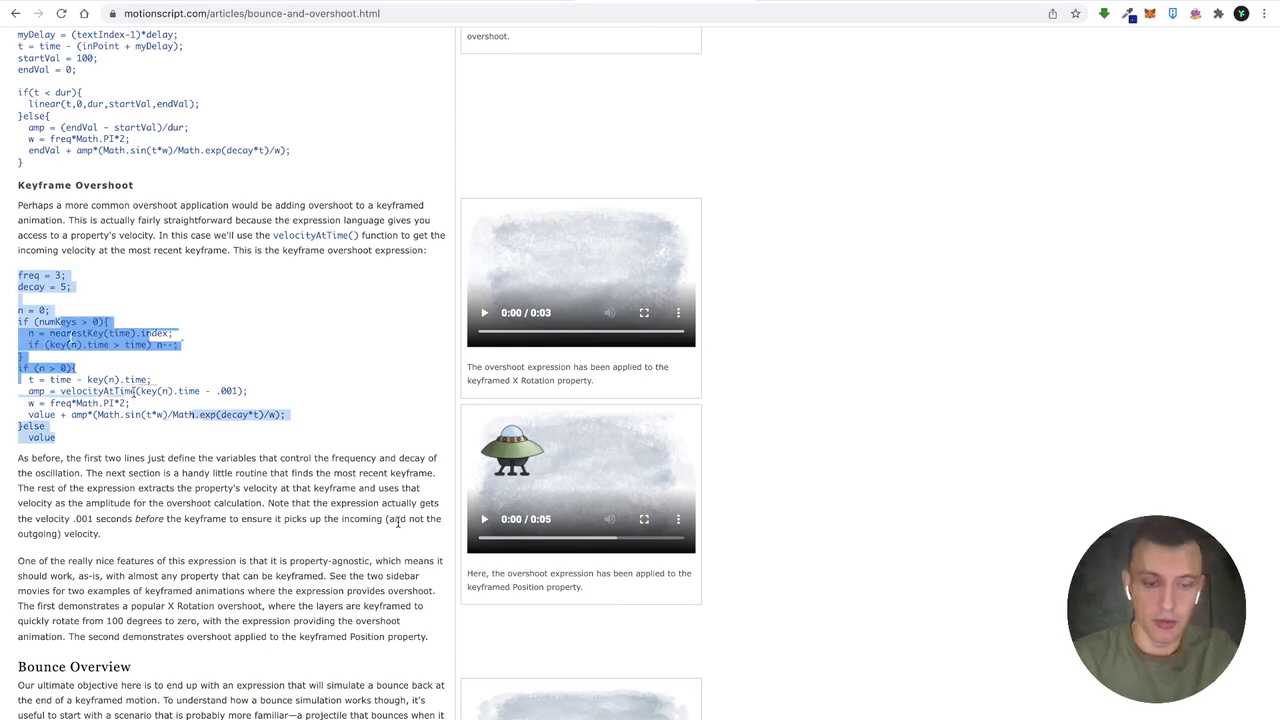
Step: Switch to After Effects, paste the copied overshoot expression into the E's Position, preview the motion and review the code
{"action": "left_click", "coordinate": [534, 714]}
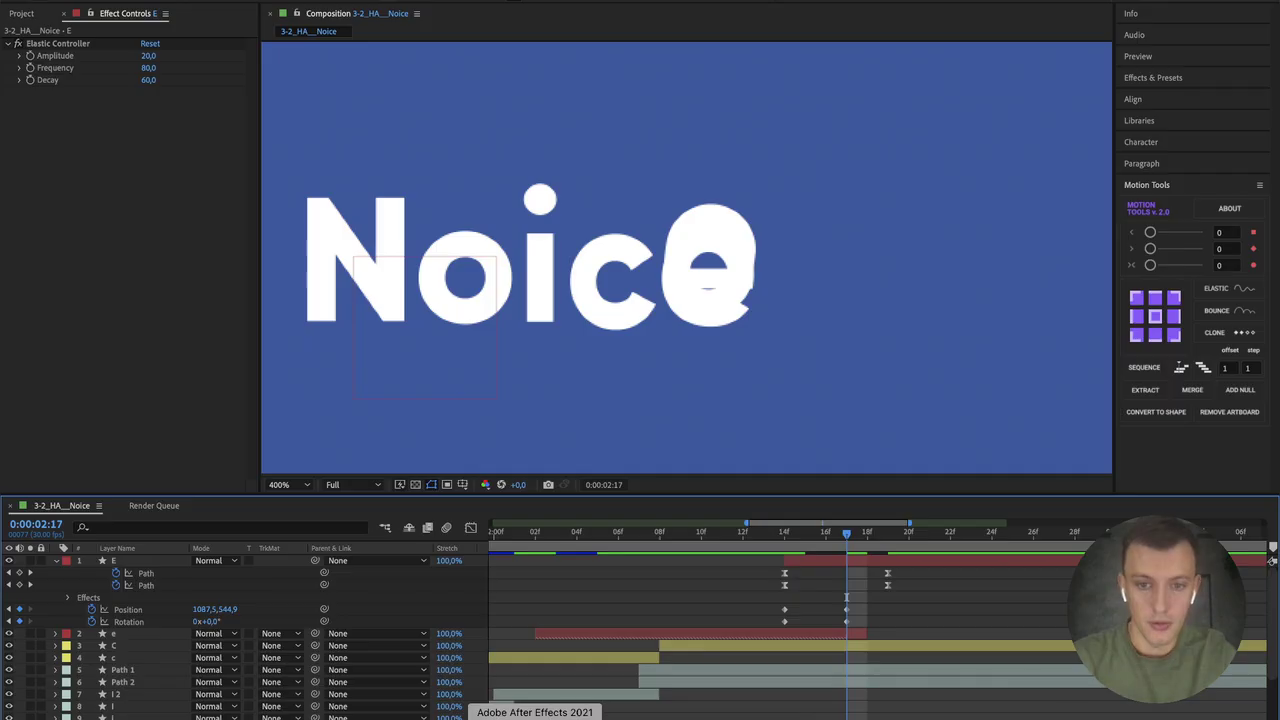
{"action": "left_click", "coordinate": [92, 610], "text": "alt"}
{"action": "key", "text": "ctrl+v"}
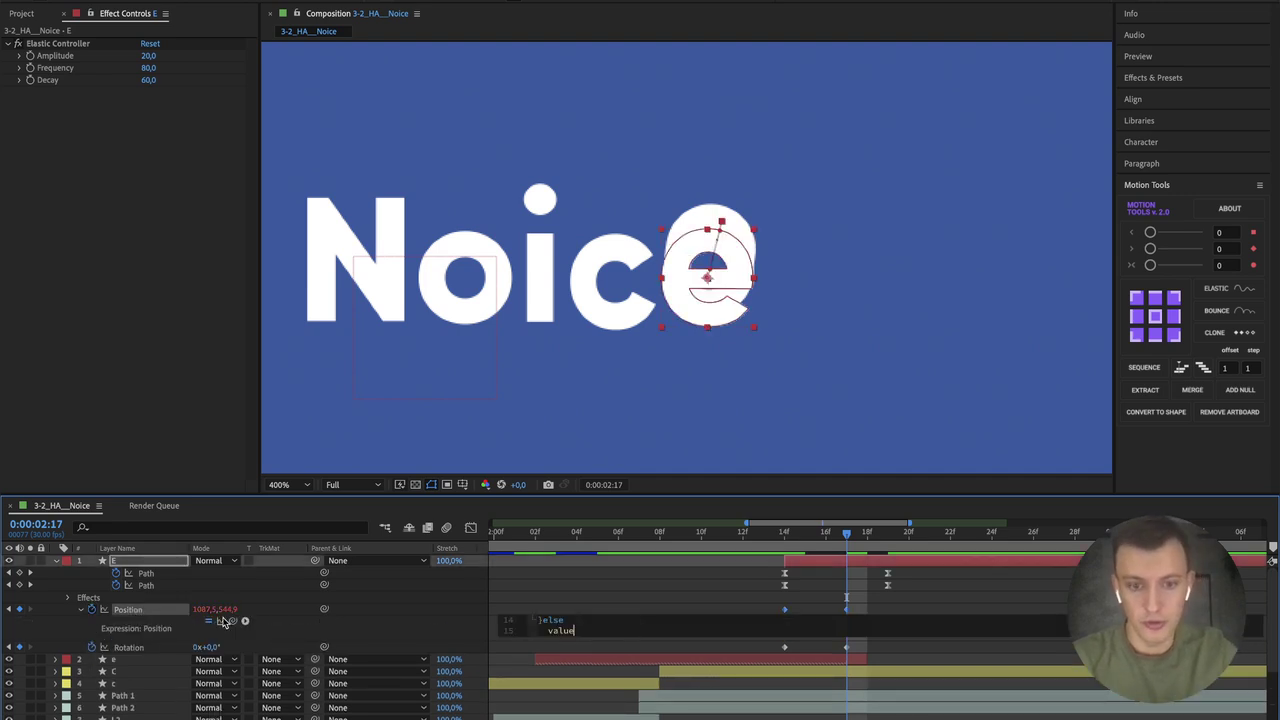
{"action": "left_click", "coordinate": [628, 604]}
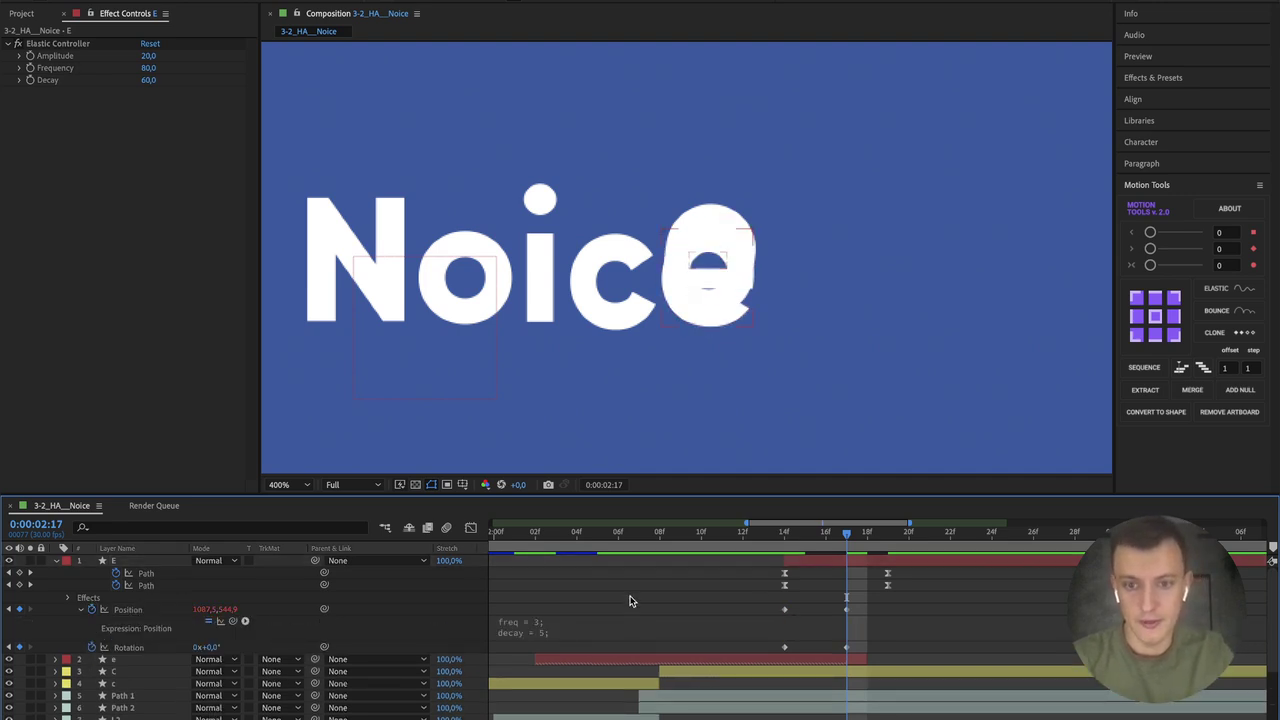
{"action": "left_click", "coordinate": [820, 530]}
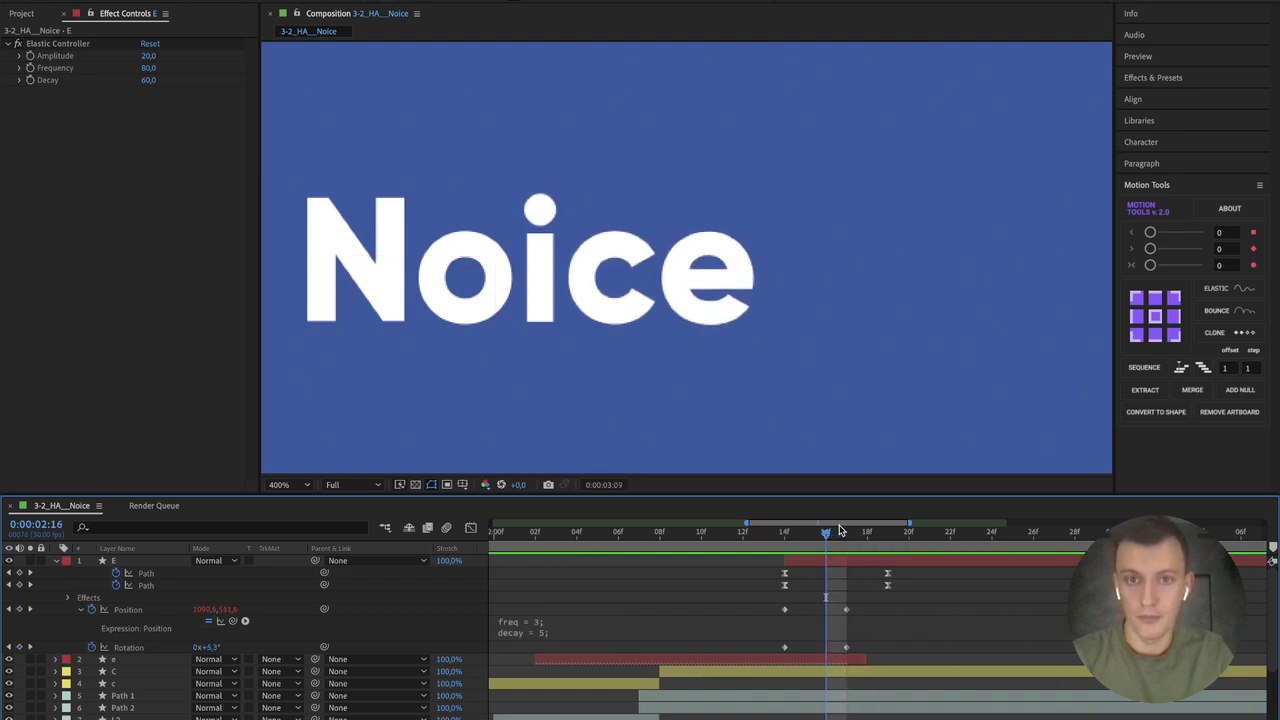
{"action": "left_click_drag", "start_coordinate": [840, 526], "coordinate": [862, 525]}
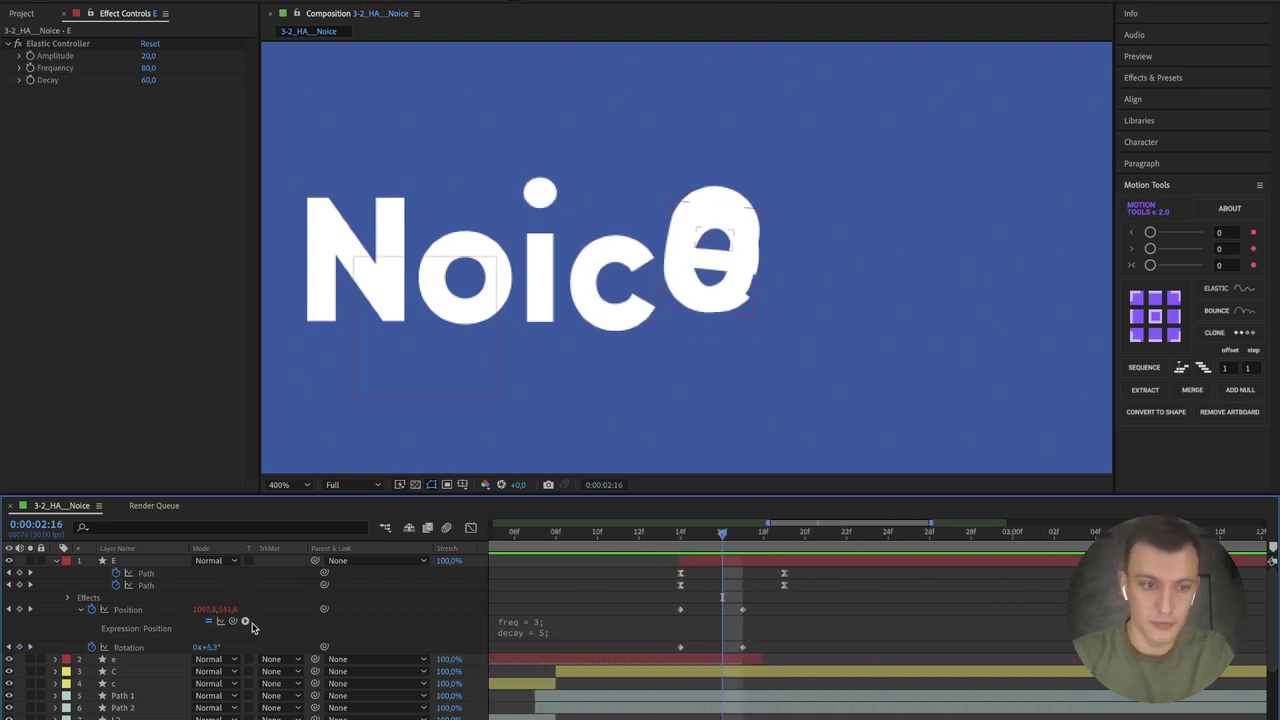
{"action": "left_click", "coordinate": [529, 636]}
{"action": "left_click", "coordinate": [193, 635]}
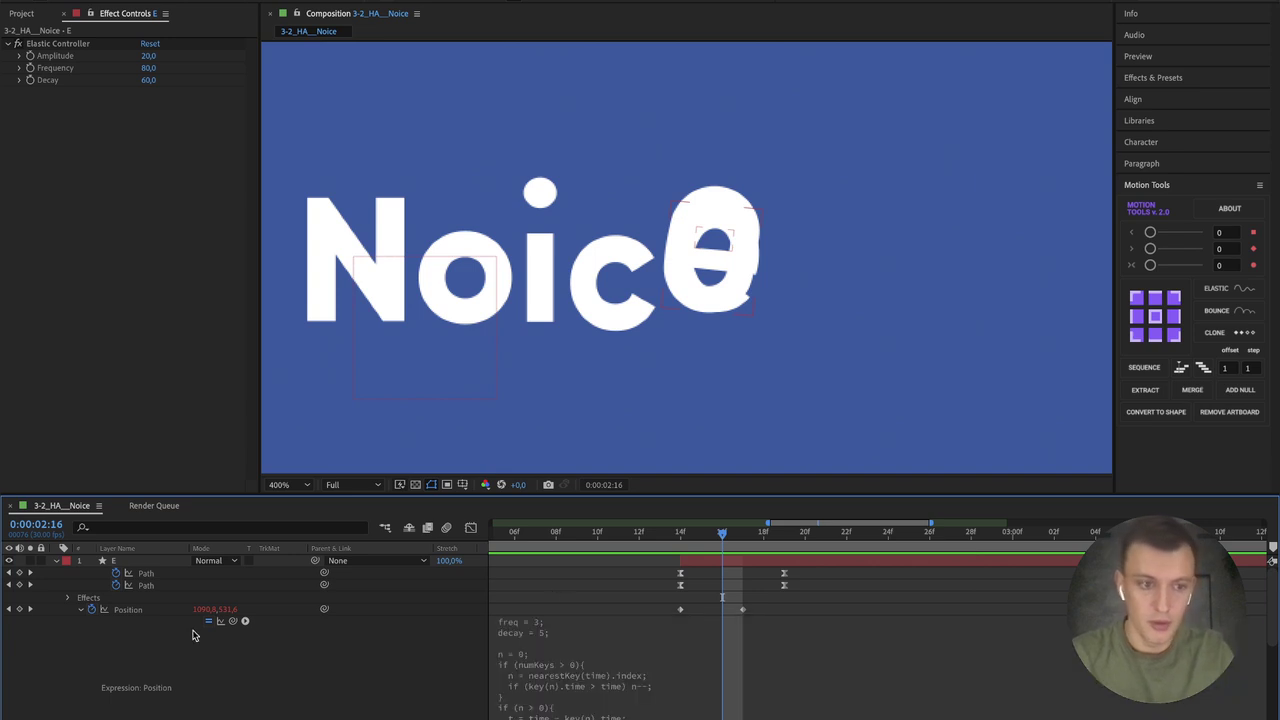
{"action": "left_click", "coordinate": [82, 612]}
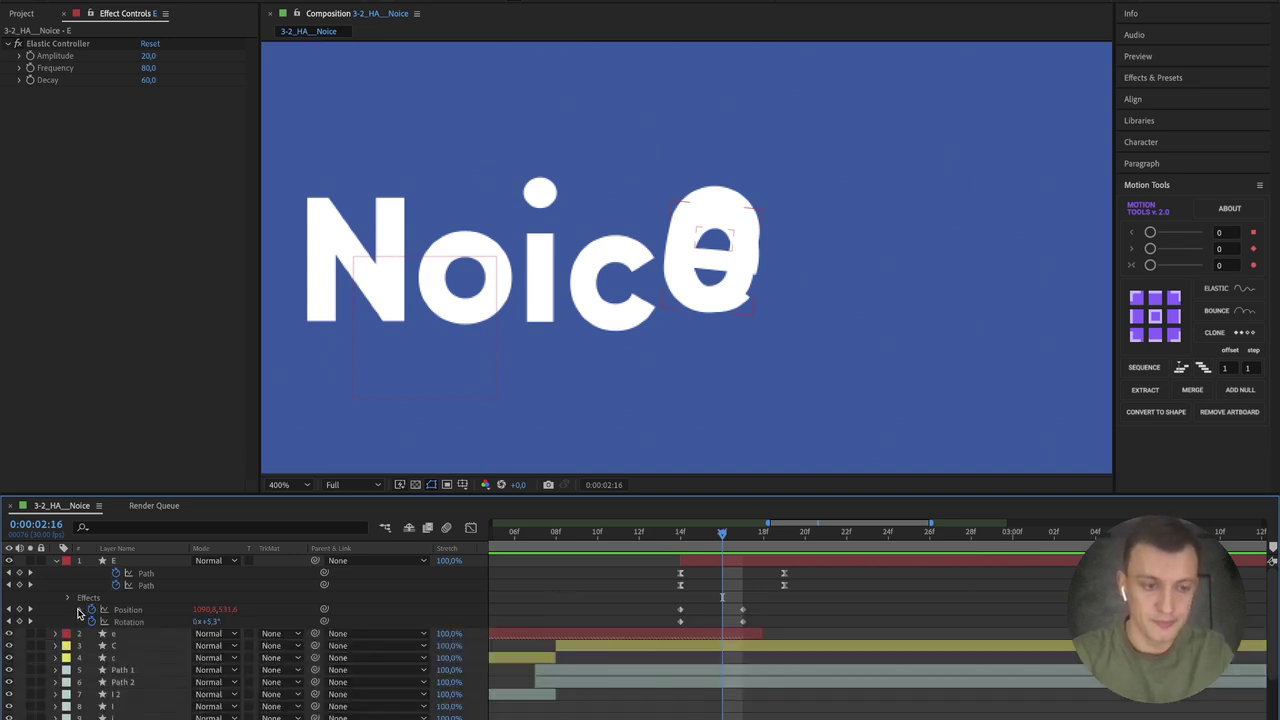
{"action": "left_click", "coordinate": [335, 577]}
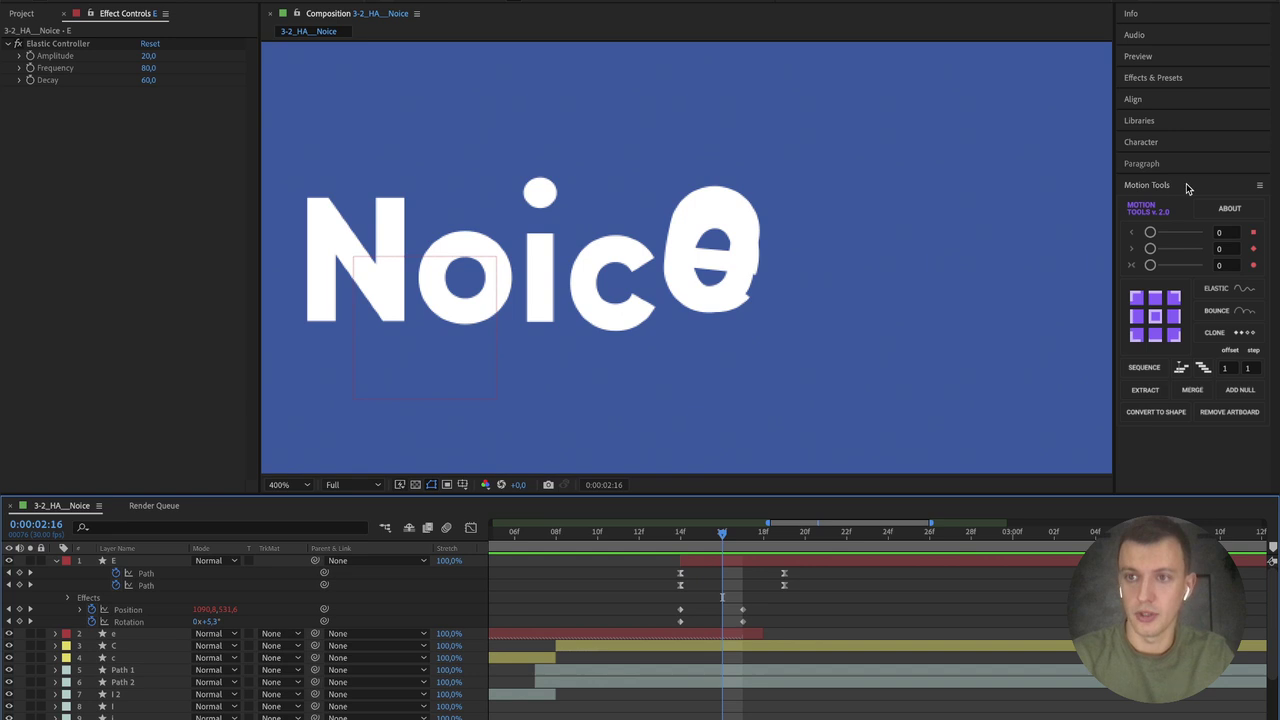
Step: Paste the same overshoot expression into the E's Rotation and preview the animation from around 2:14
{"action": "left_click", "coordinate": [91, 621], "text": "alt"}
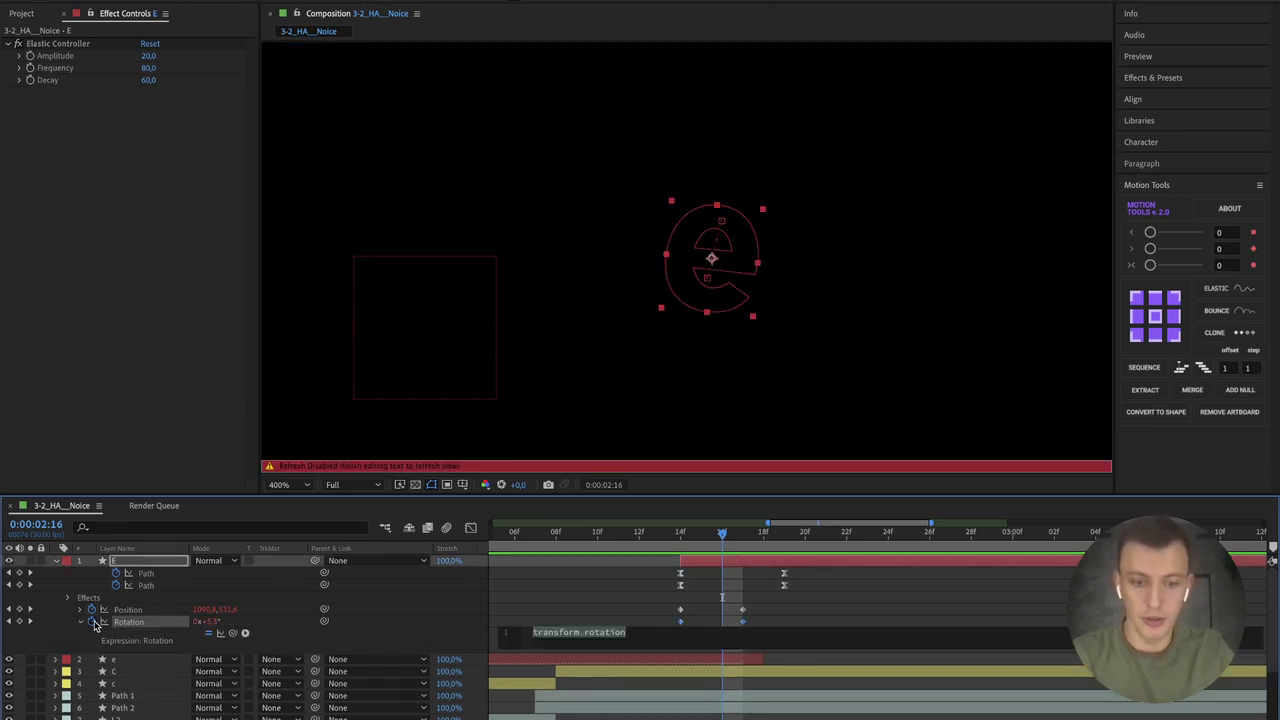
{"action": "key", "text": "ctrl+v"}
{"action": "left_click", "coordinate": [681, 537]}
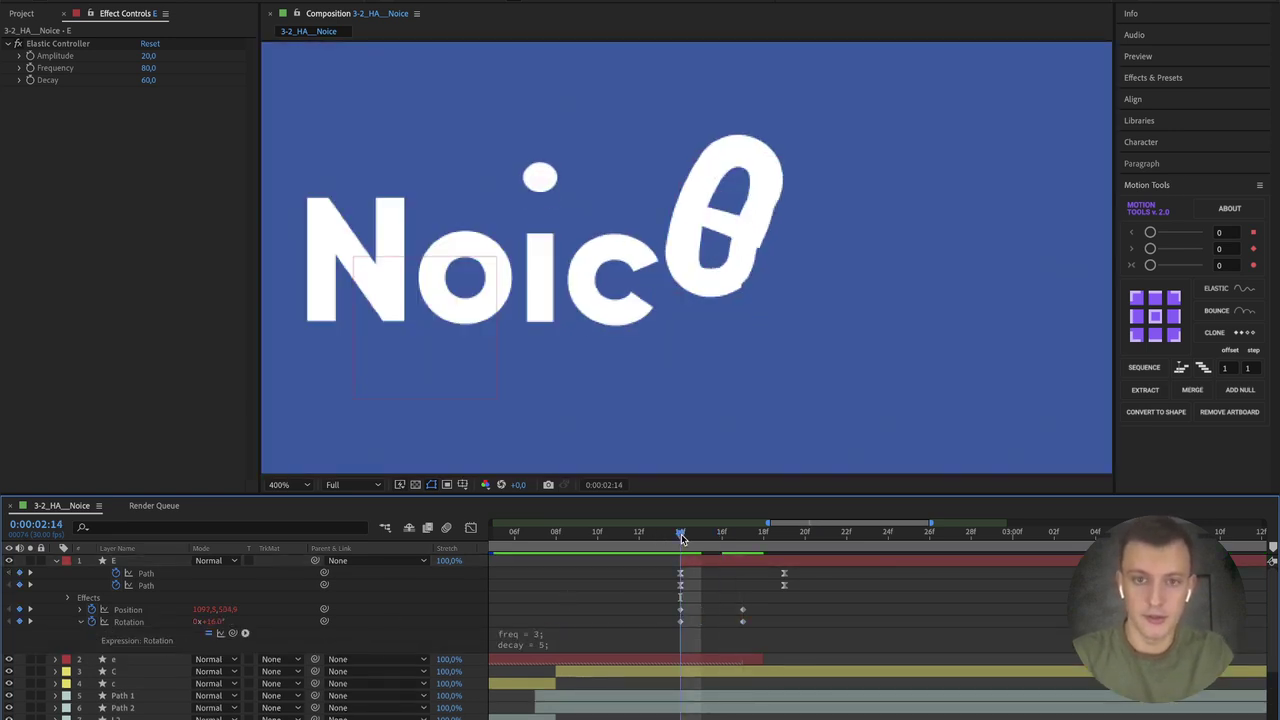
{"action": "left_click", "coordinate": [700, 536]}
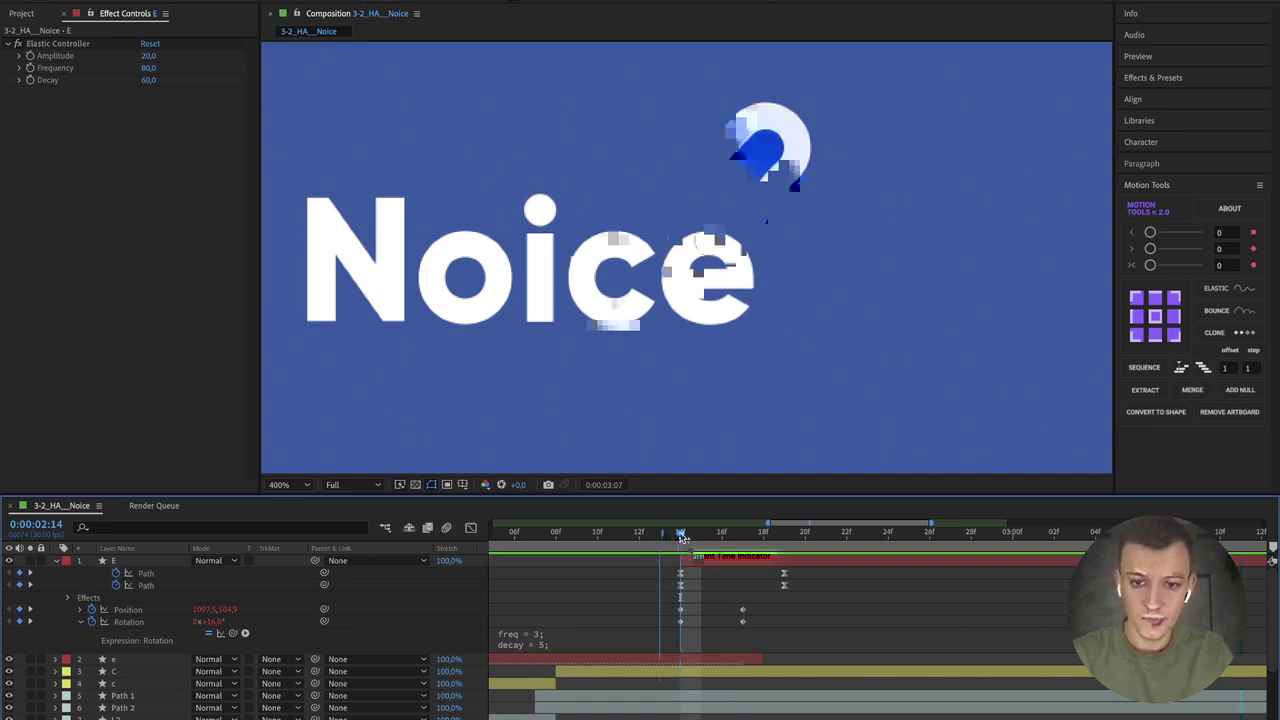
{"action": "mouse_move", "coordinate": [700, 536]}
{"action": "left_mouse_down"}
{"action": "mouse_move", "coordinate": [766, 536]}
{"action": "mouse_move", "coordinate": [684, 537]}
{"action": "left_mouse_up"}
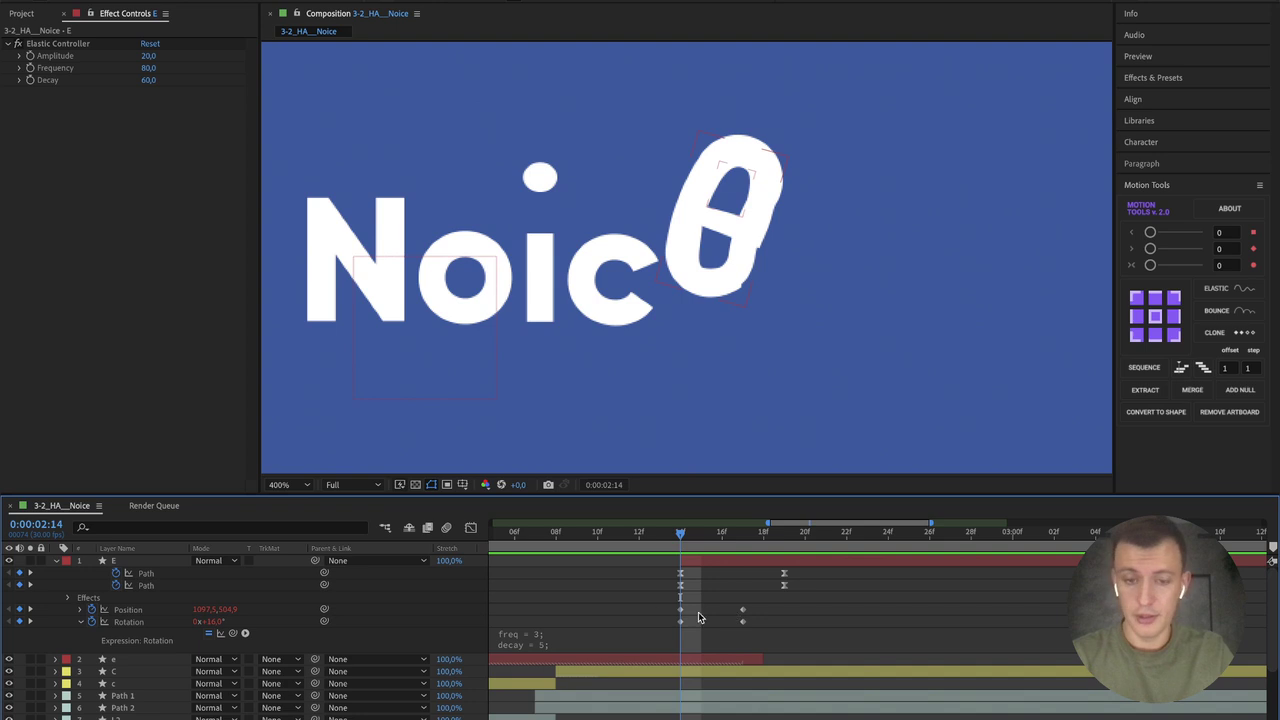
Step: Remove the pasted overshoot expressions from the E's Rotation and Position, and delete its Elastic Controller effect
{"action": "left_click", "coordinate": [575, 643]}
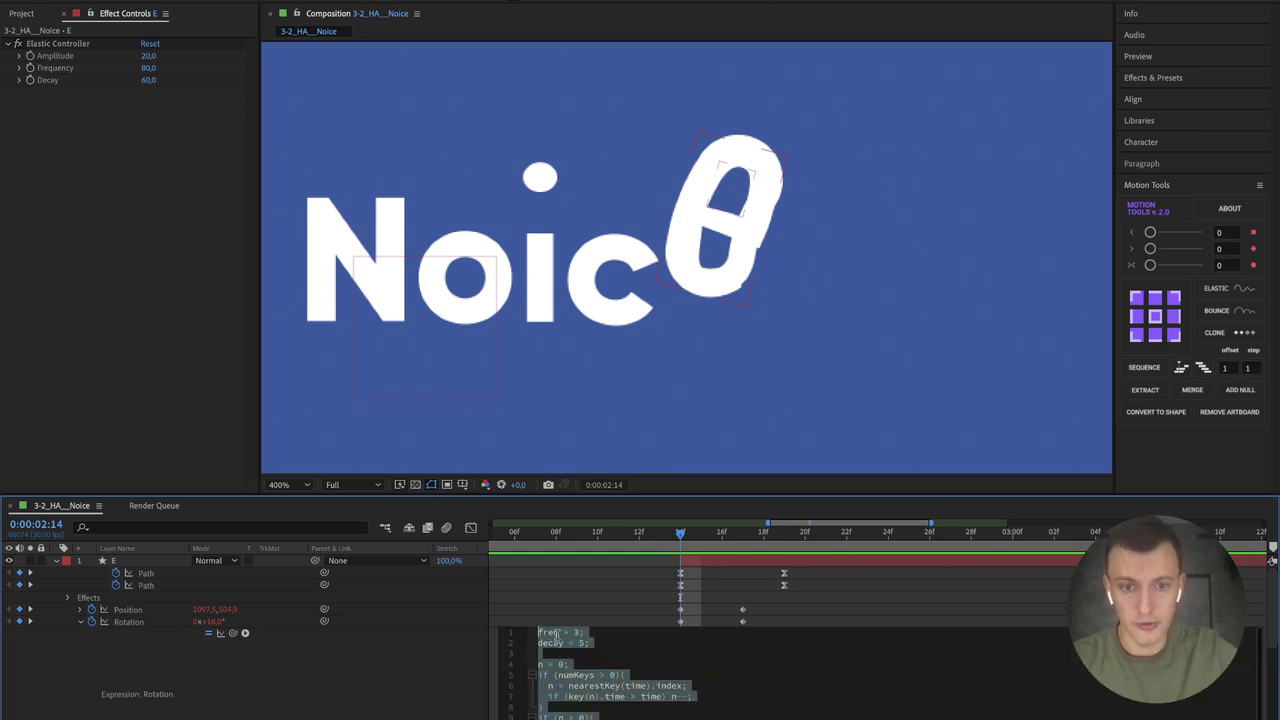
{"action": "left_click", "coordinate": [578, 632]}
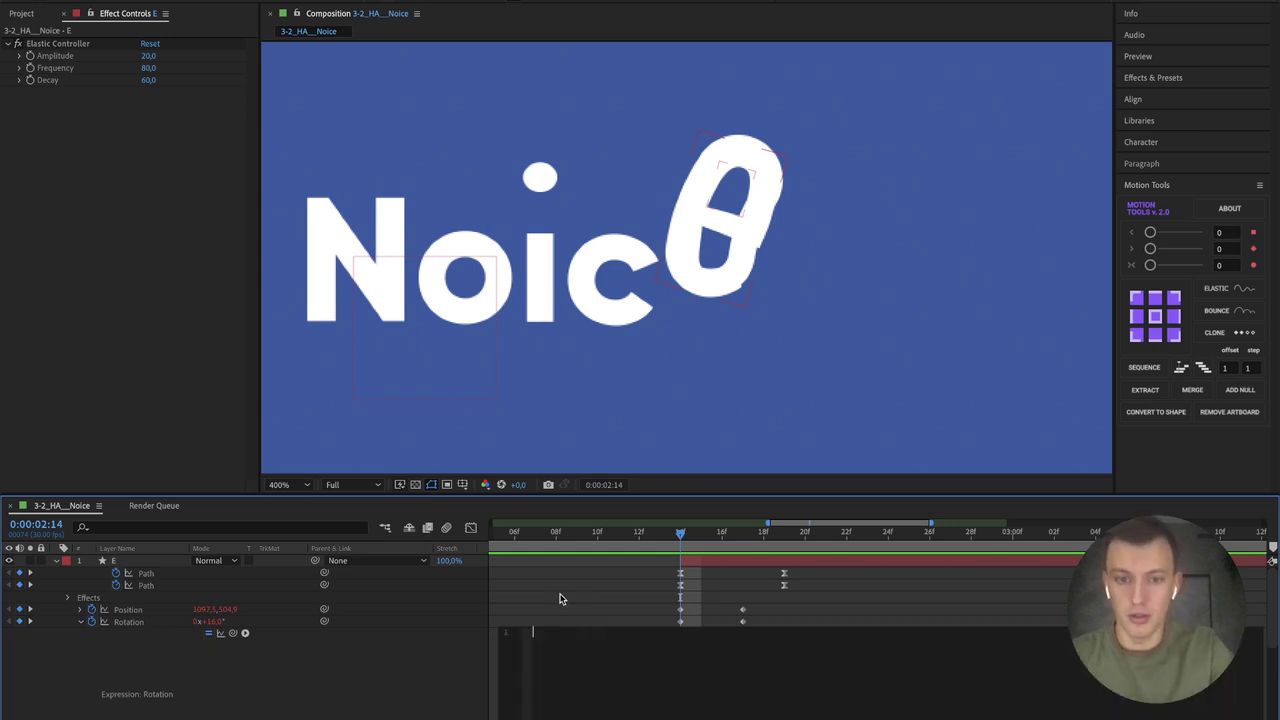
{"action": "left_click", "coordinate": [179, 645]}
{"action": "left_click", "coordinate": [128, 609]}
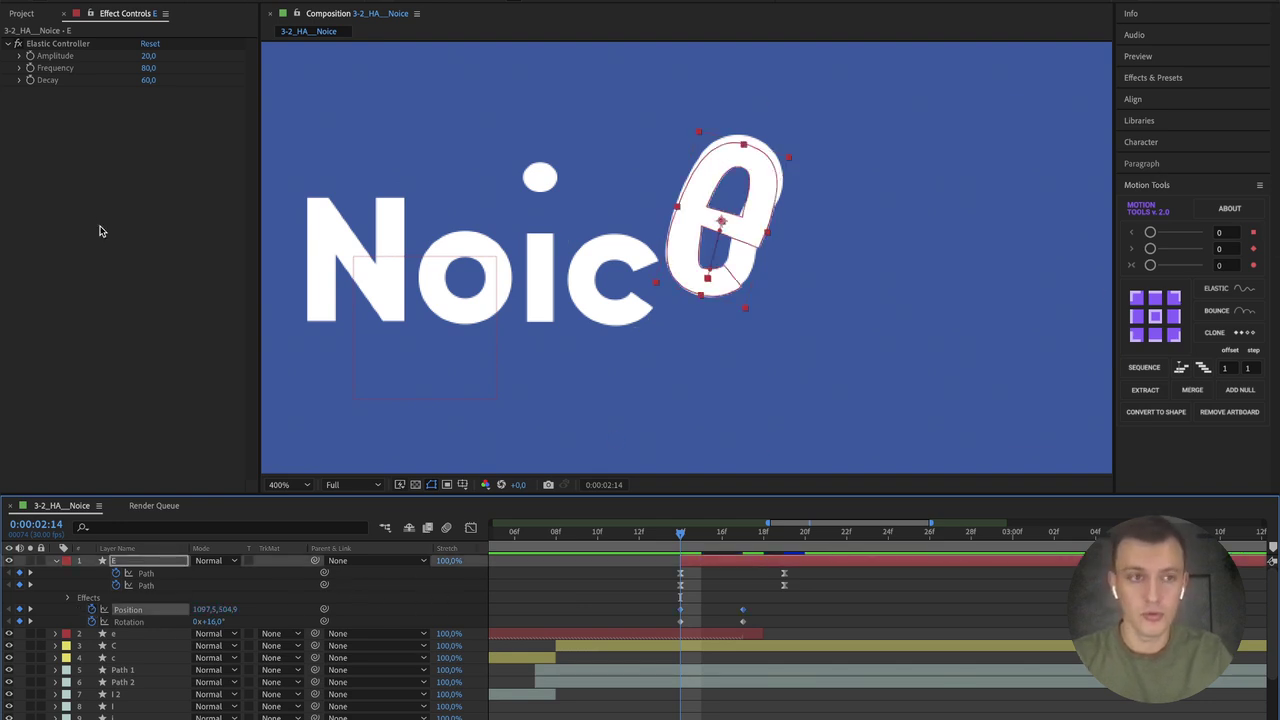
{"action": "left_click", "coordinate": [70, 625]}
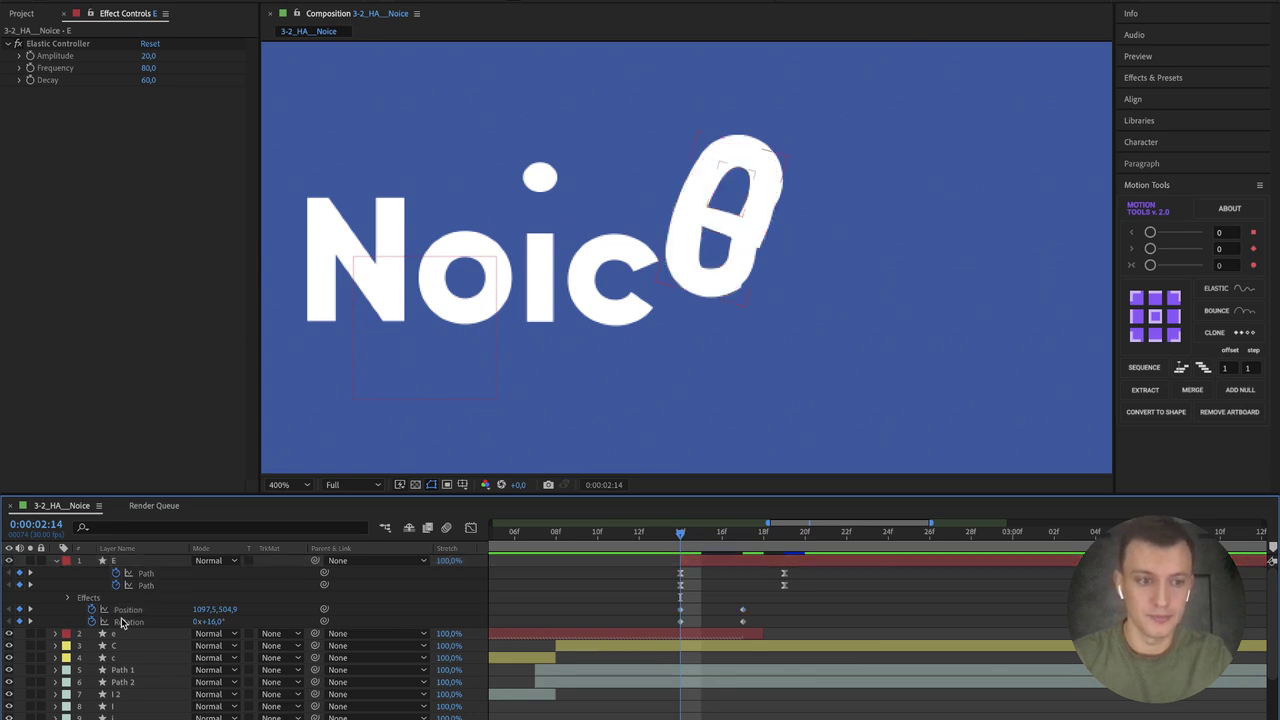
{"action": "left_click", "coordinate": [76, 44]}
{"action": "key", "text": "Delete"}
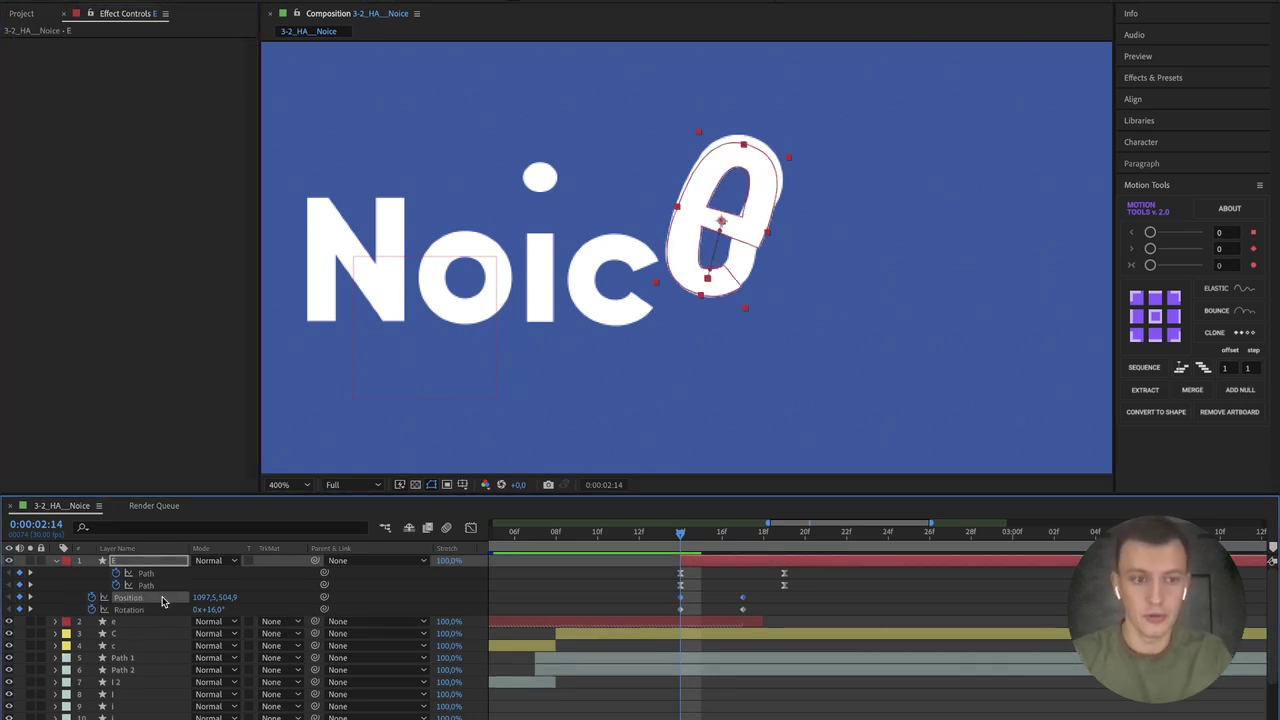
Step: Apply the Motion Tools Elastic expression to the E's Position and copy only that expression onto its Rotation
{"action": "left_click", "coordinate": [1225, 288]}
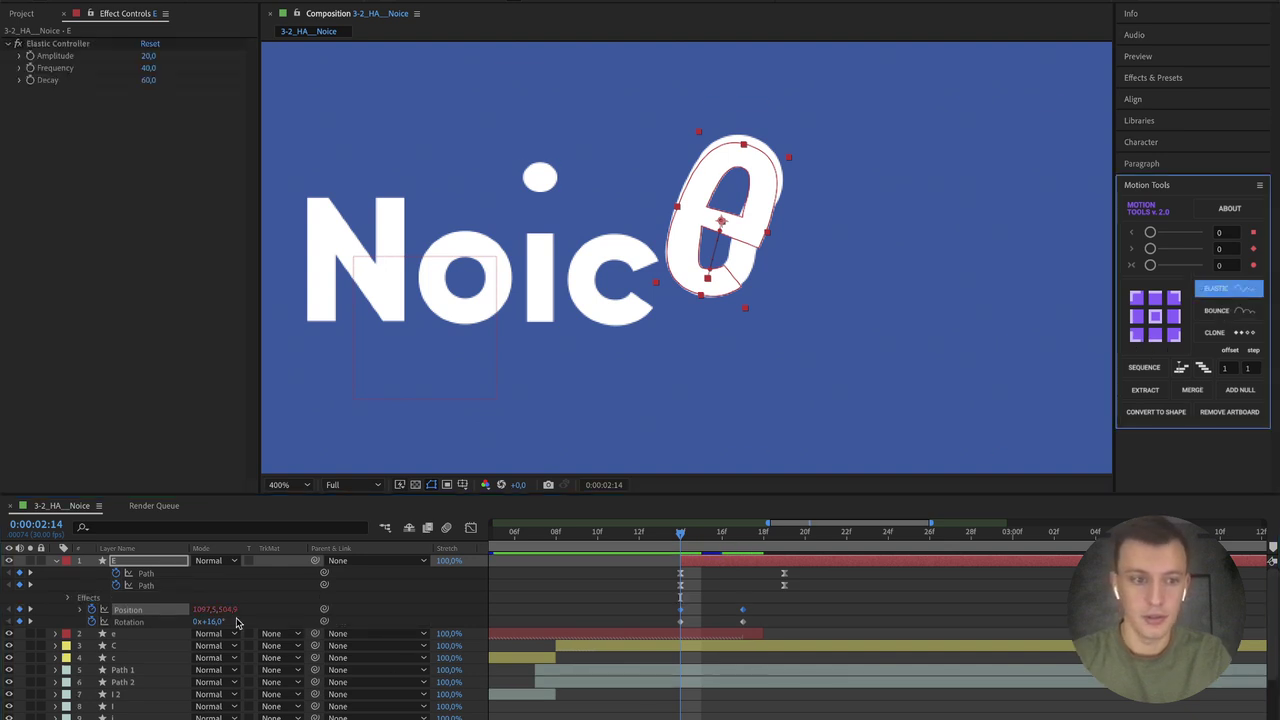
{"action": "right_click", "coordinate": [135, 613]}
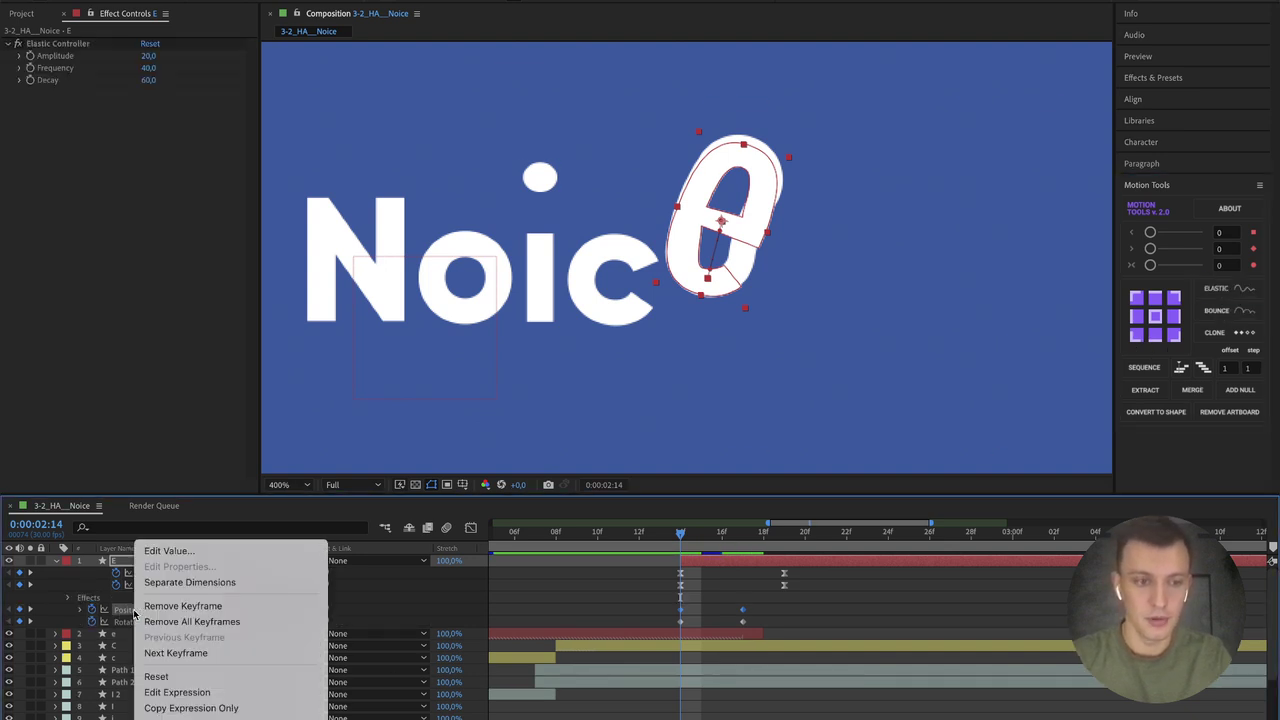
{"action": "left_click", "coordinate": [220, 703]}
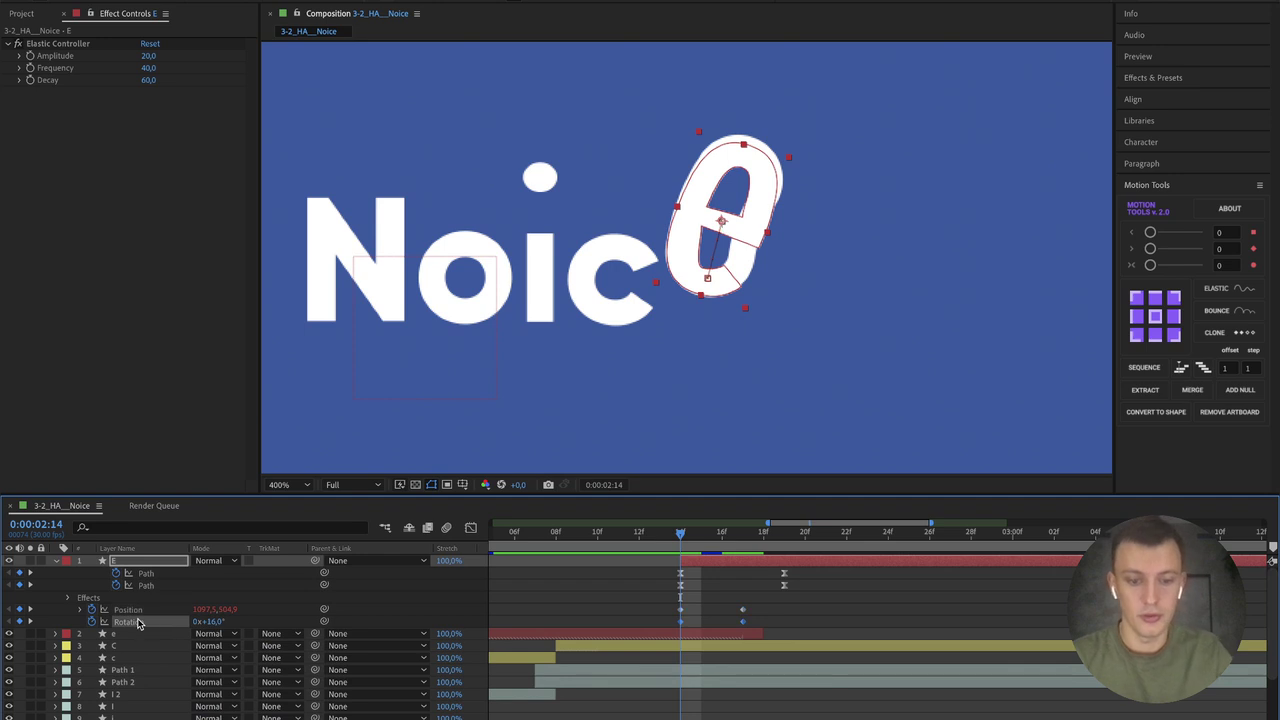
{"action": "left_click", "coordinate": [127, 622]}
{"action": "key", "text": "ctrl+v"}
{"action": "left_click", "coordinate": [82, 622]}
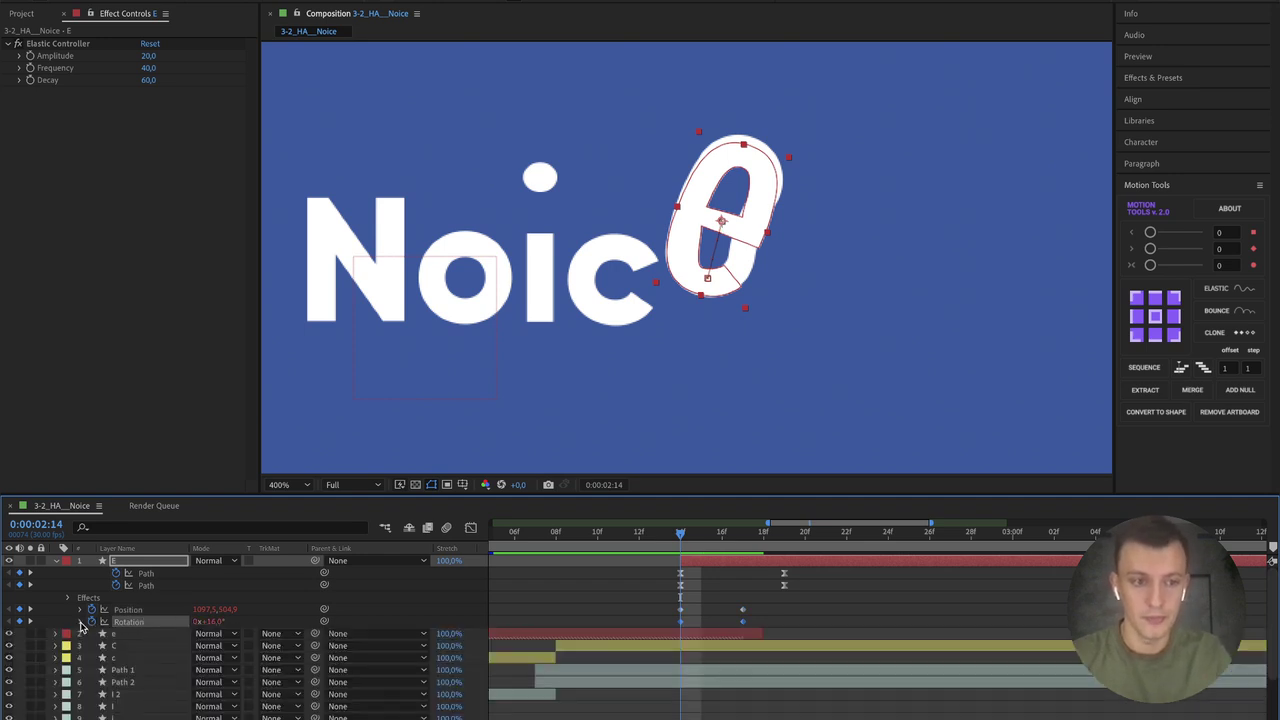
{"action": "left_click", "coordinate": [423, 602]}
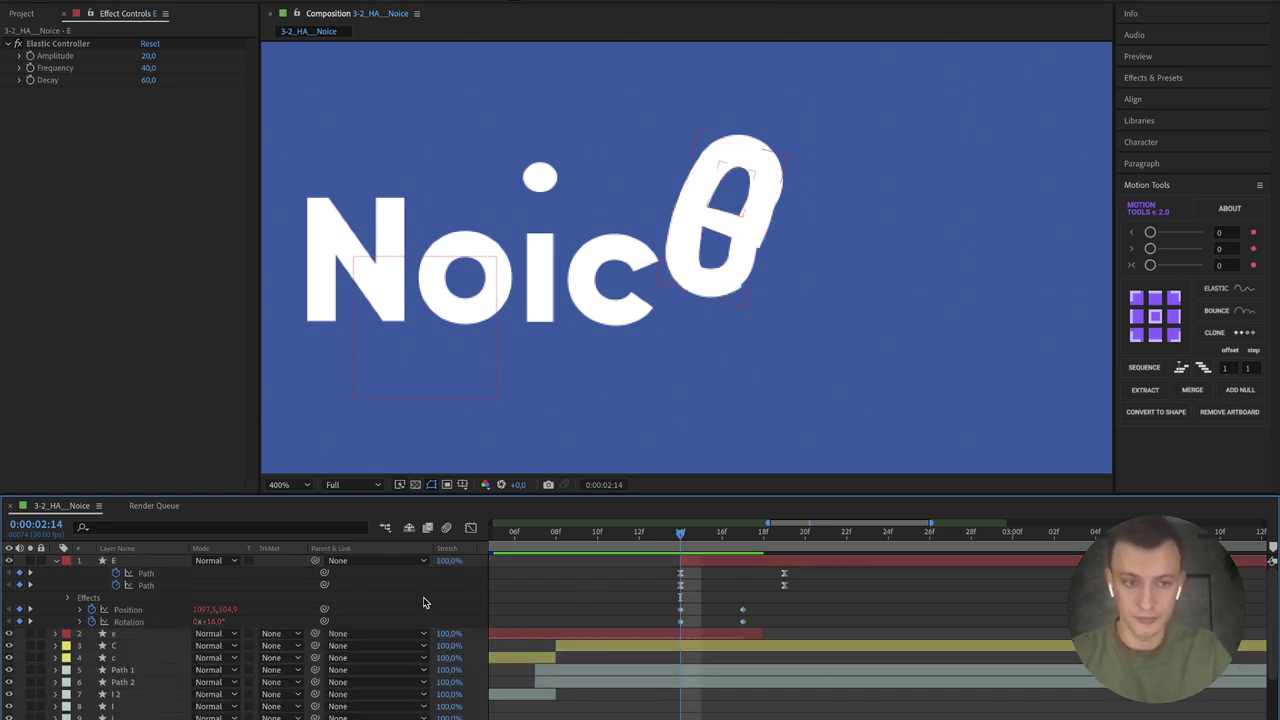
{"action": "right_click", "coordinate": [137, 612]}
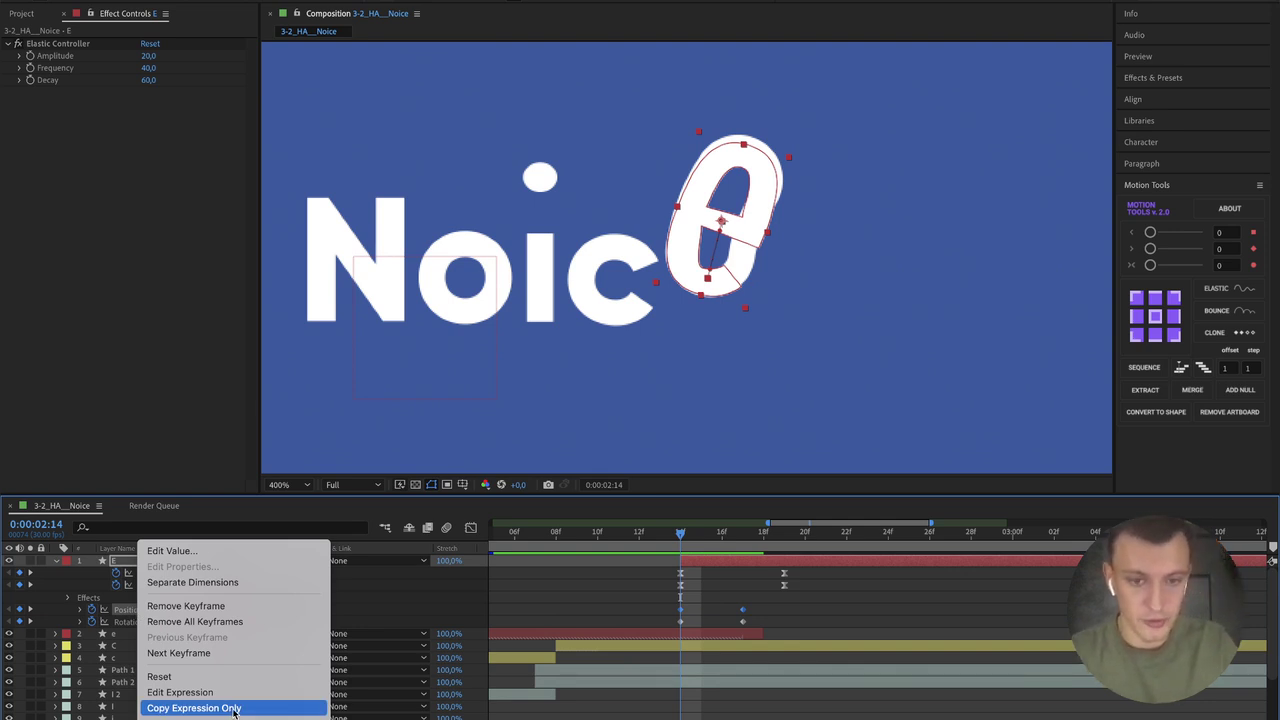
{"action": "left_click", "coordinate": [233, 710]}
Step: Trim the lowercase e layer to end at 2:14 and preview its transition into the E from 2:08
{"action": "left_click", "coordinate": [703, 533]}
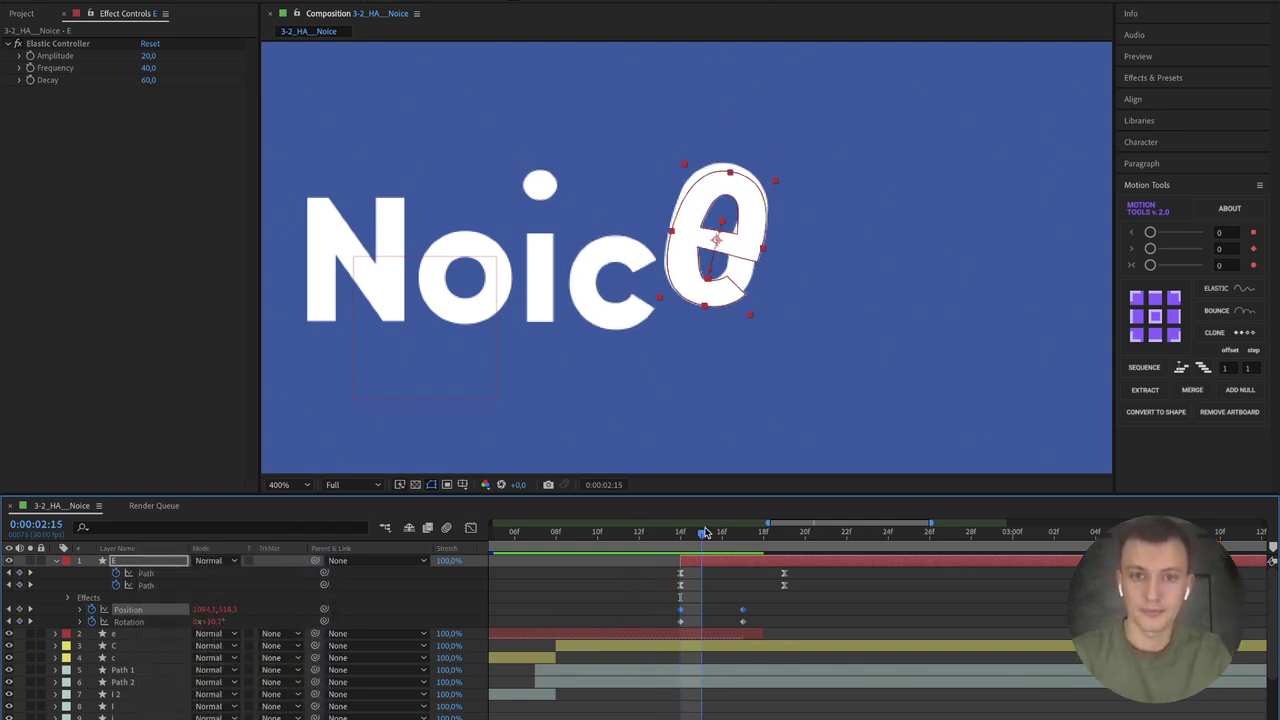
{"action": "left_click_drag", "start_coordinate": [705, 533], "coordinate": [661, 533]}
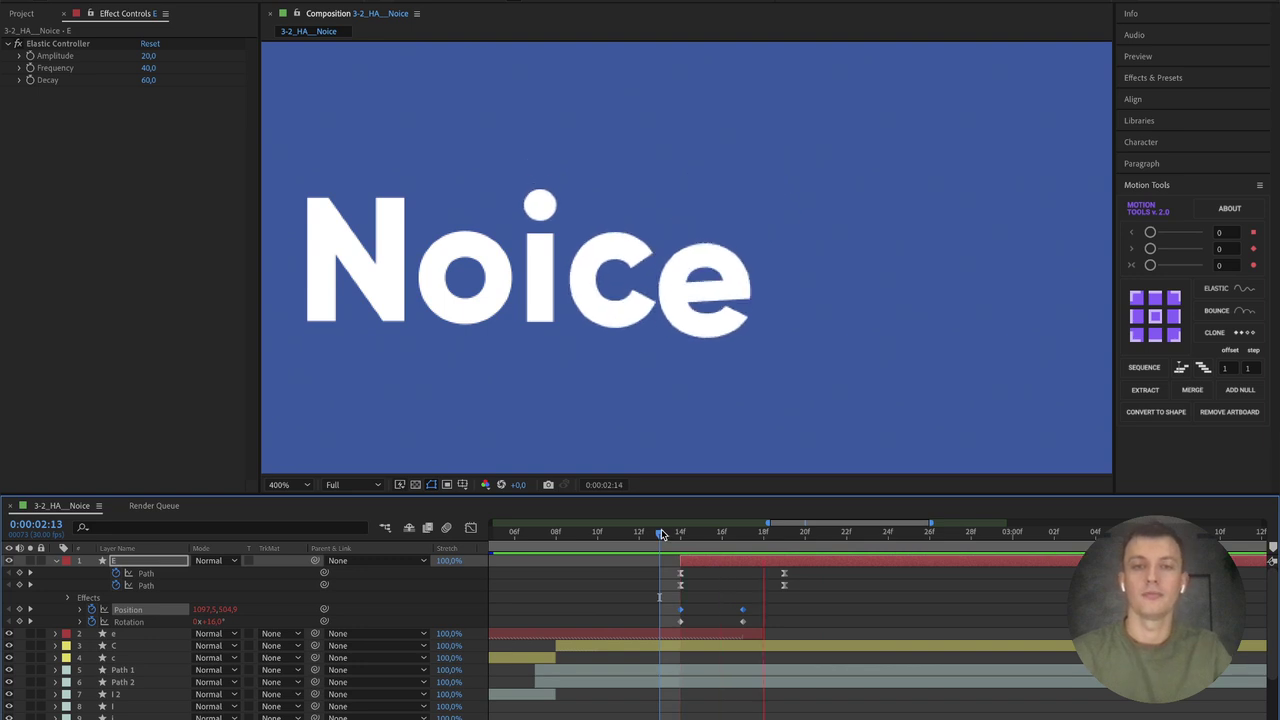
{"action": "left_click", "coordinate": [680, 533]}
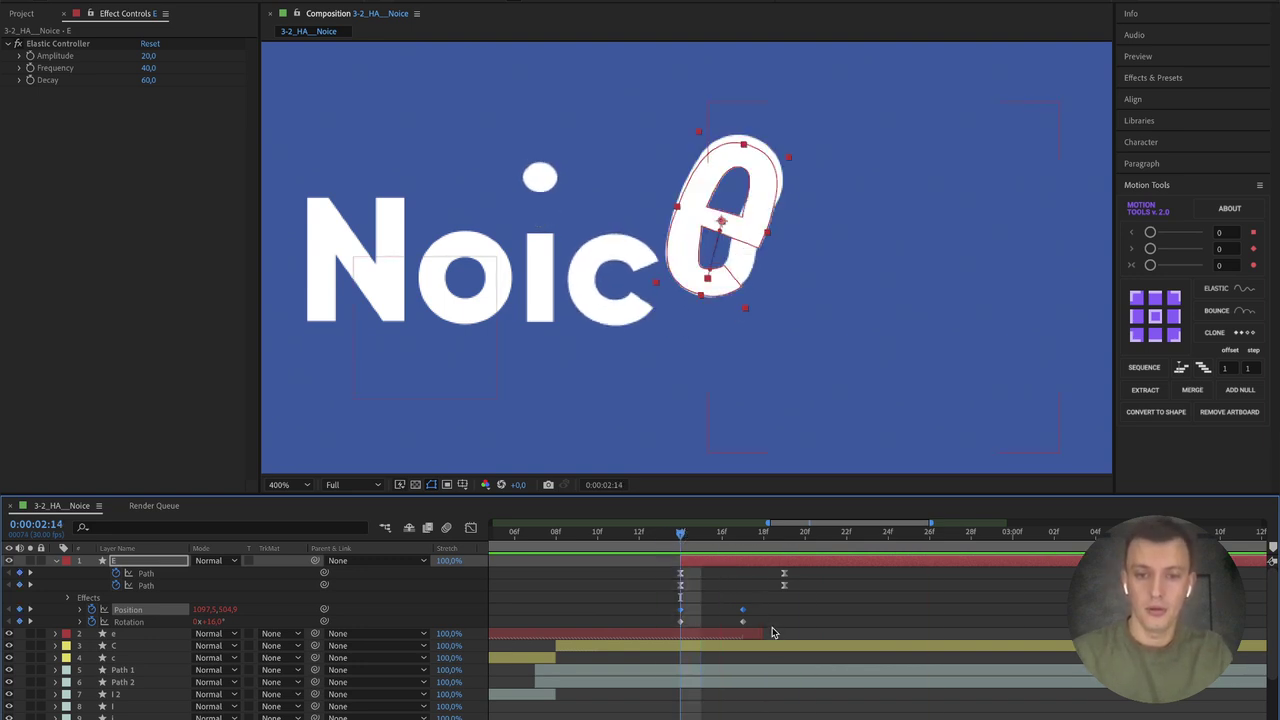
{"action": "left_click_drag", "start_coordinate": [772, 632], "coordinate": [687, 633]}
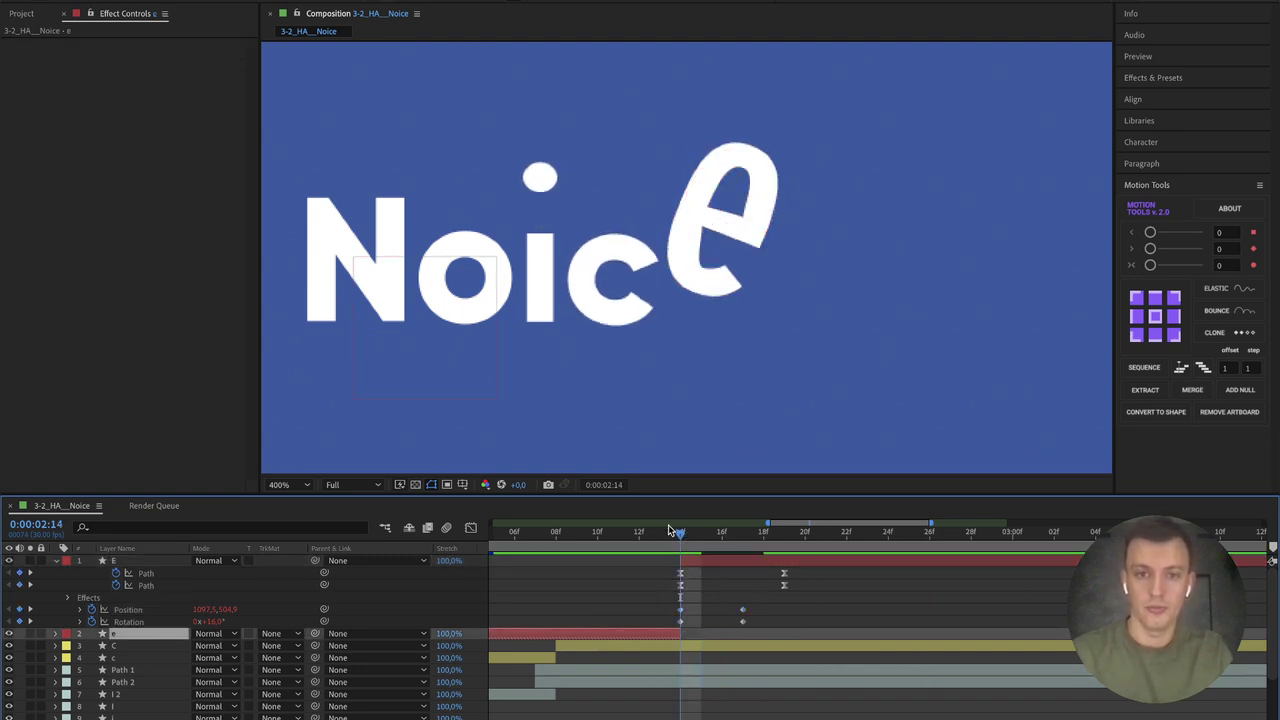
{"action": "left_click_drag", "start_coordinate": [670, 531], "coordinate": [558, 534]}
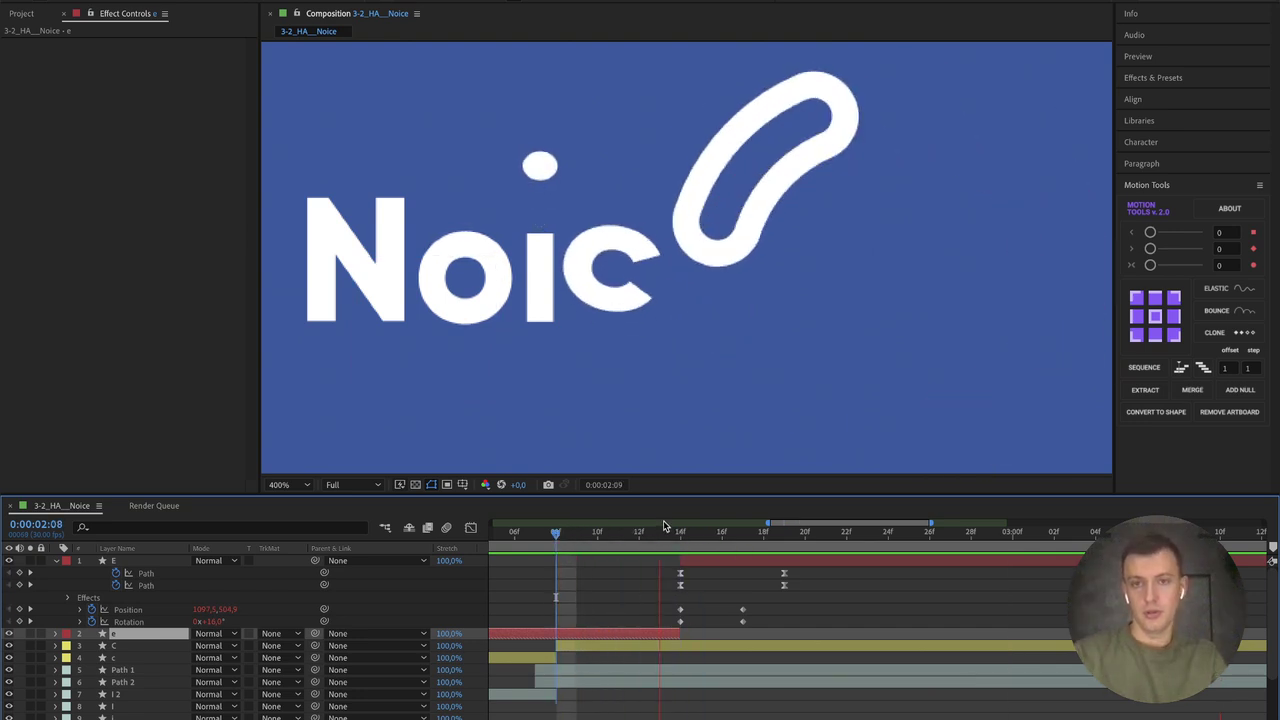
{"action": "key", "text": "Page_Down"}
{"action": "key", "text": "Page_Down"}
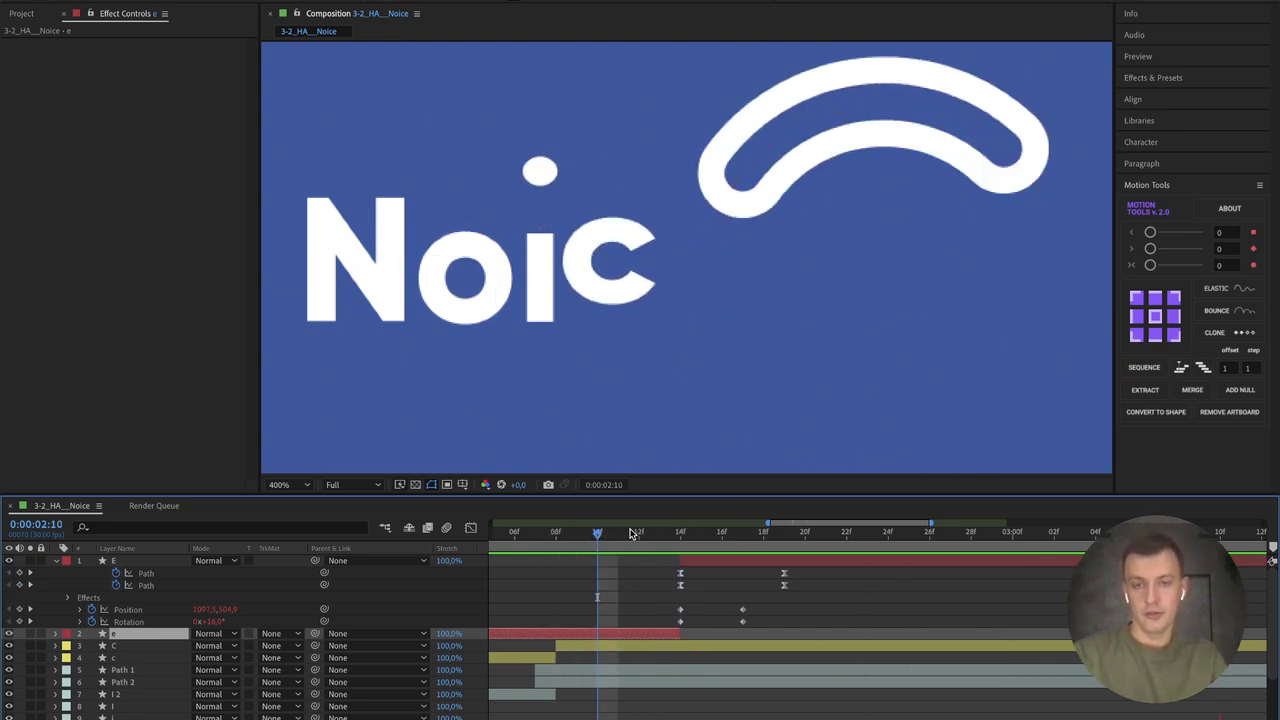
{"action": "left_click", "coordinate": [632, 534]}
{"action": "left_click_drag", "start_coordinate": [632, 534], "coordinate": [682, 535]}
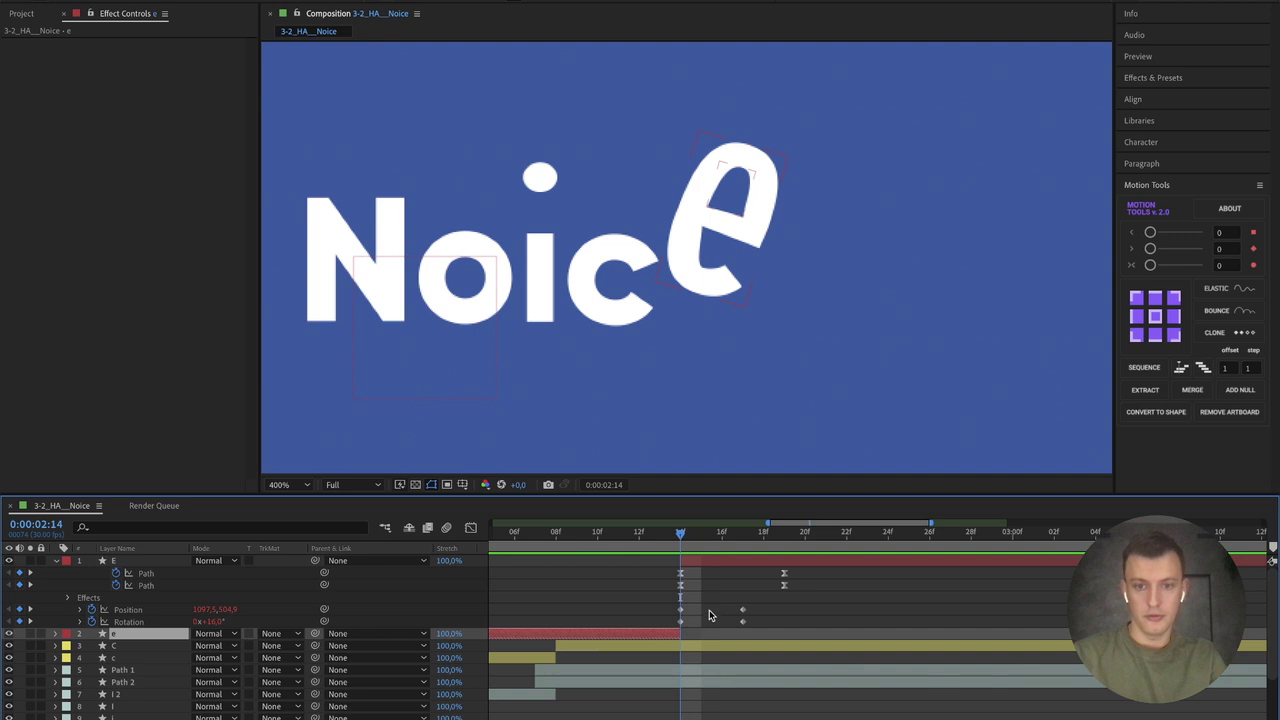
Step: Try shifting both of the E's Rotation keyframes two frames earlier, to 2:12 and 2:15, and preview the motion
{"action": "left_click_drag", "start_coordinate": [765, 625], "coordinate": [630, 637]}
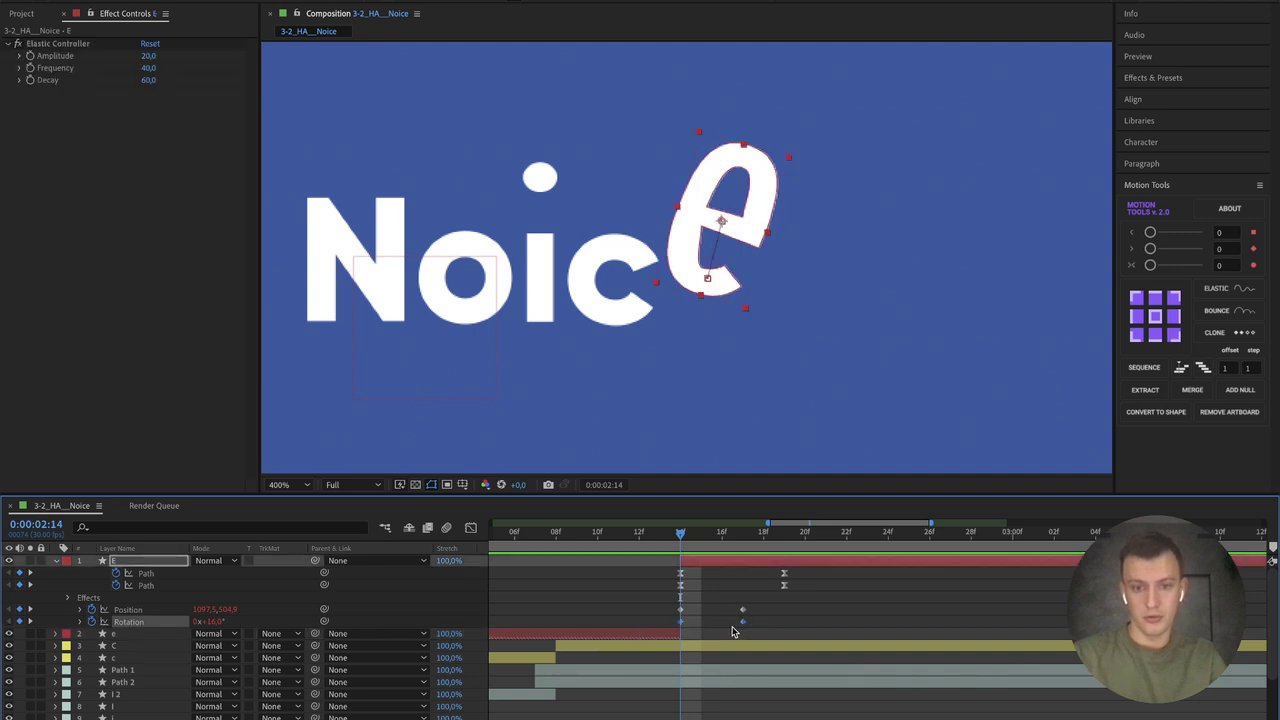
{"action": "left_click_drag", "start_coordinate": [743, 626], "coordinate": [696, 627]}
{"action": "key", "text": "space"}
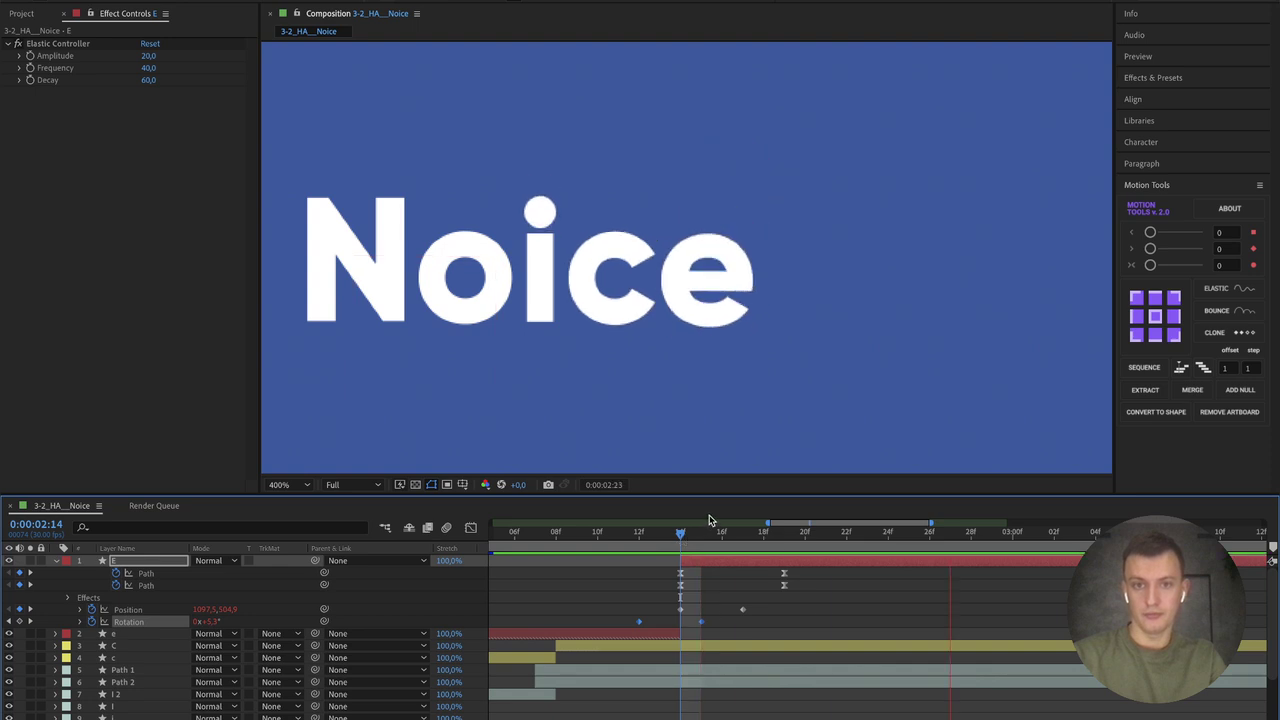
{"action": "left_click", "coordinate": [629, 537]}
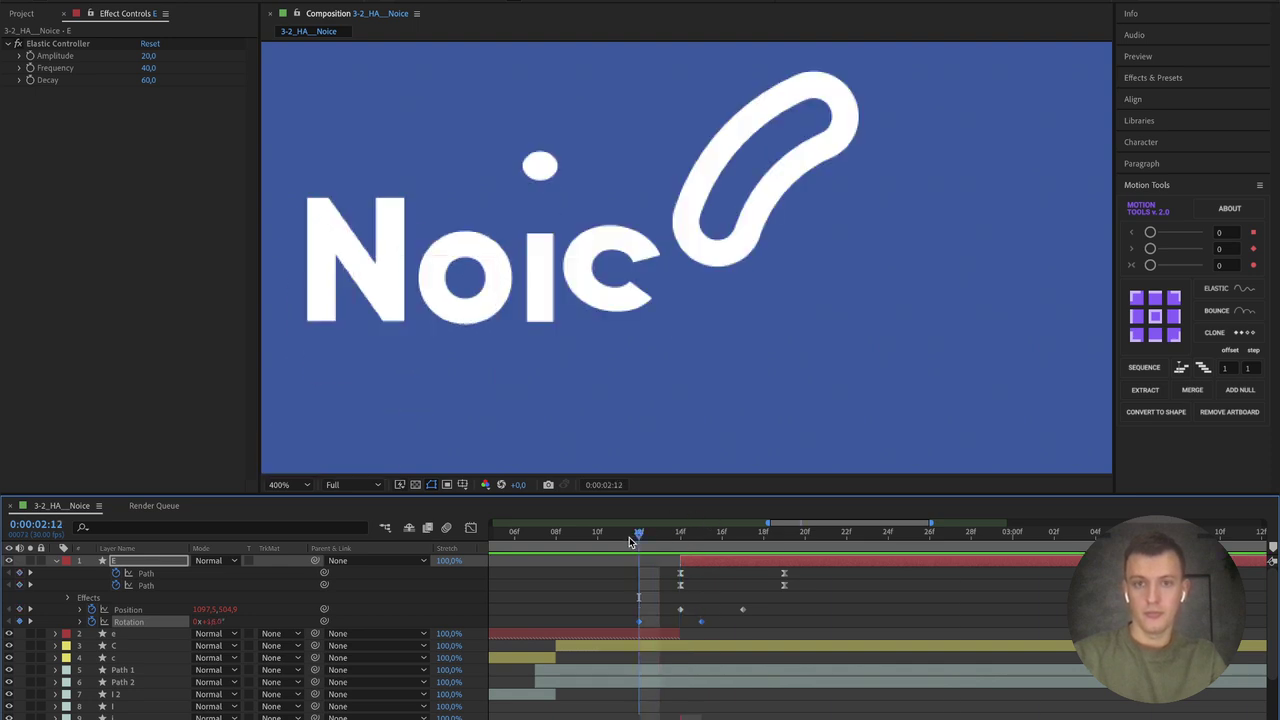
Step: Start the E's Rotation at 2:14, try its end keyframe at 2:15, and set it at 2:16 after previewing
{"action": "left_click_drag", "start_coordinate": [629, 537], "coordinate": [680, 537]}
{"action": "mouse_move", "coordinate": [700, 622]}
{"action": "left_mouse_down"}
{"action": "mouse_move", "coordinate": [742, 614]}
{"action": "mouse_move", "coordinate": [706, 623]}
{"action": "left_mouse_up"}
{"action": "left_click", "coordinate": [708, 628]}
{"action": "key", "text": "space"}
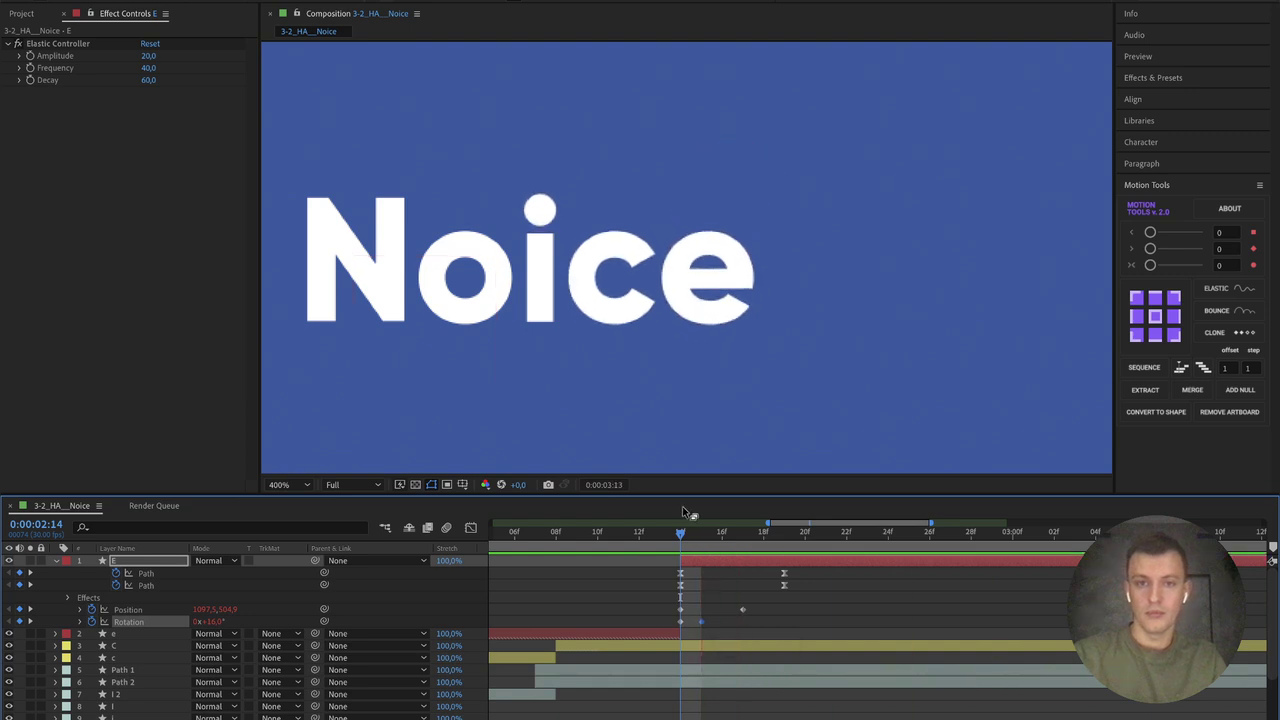
{"action": "key", "text": "space"}
{"action": "key", "text": "space"}
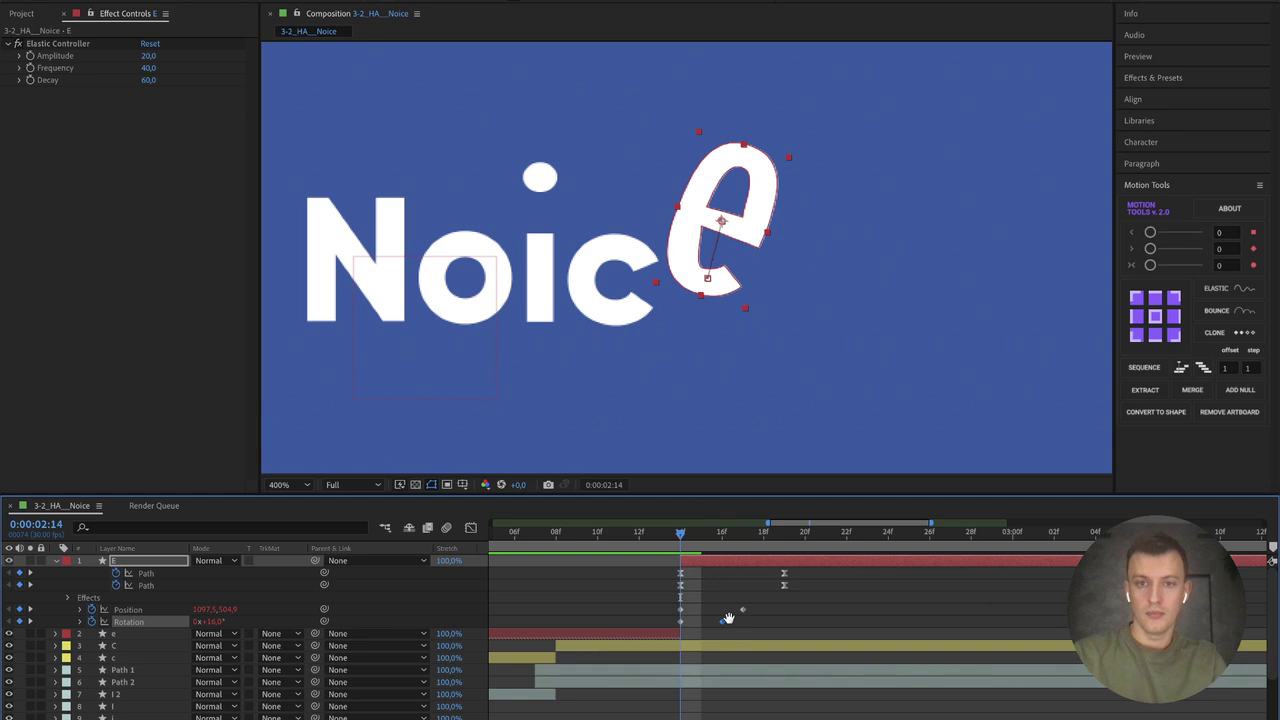
{"action": "key", "text": "space"}
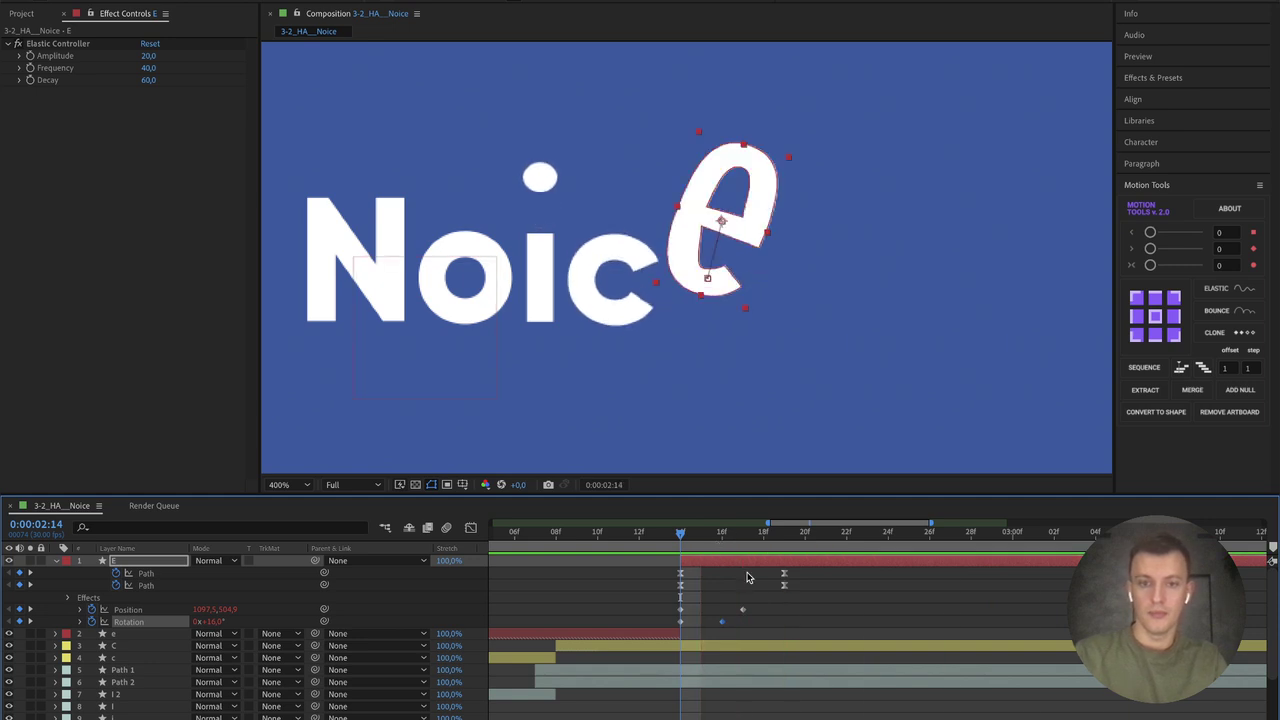
Step: Try the E's last Position keyframe at 2:18, preview the motion, and return the keyframe to 2:17
{"action": "left_click", "coordinate": [748, 612]}
{"action": "left_click", "coordinate": [742, 611]}
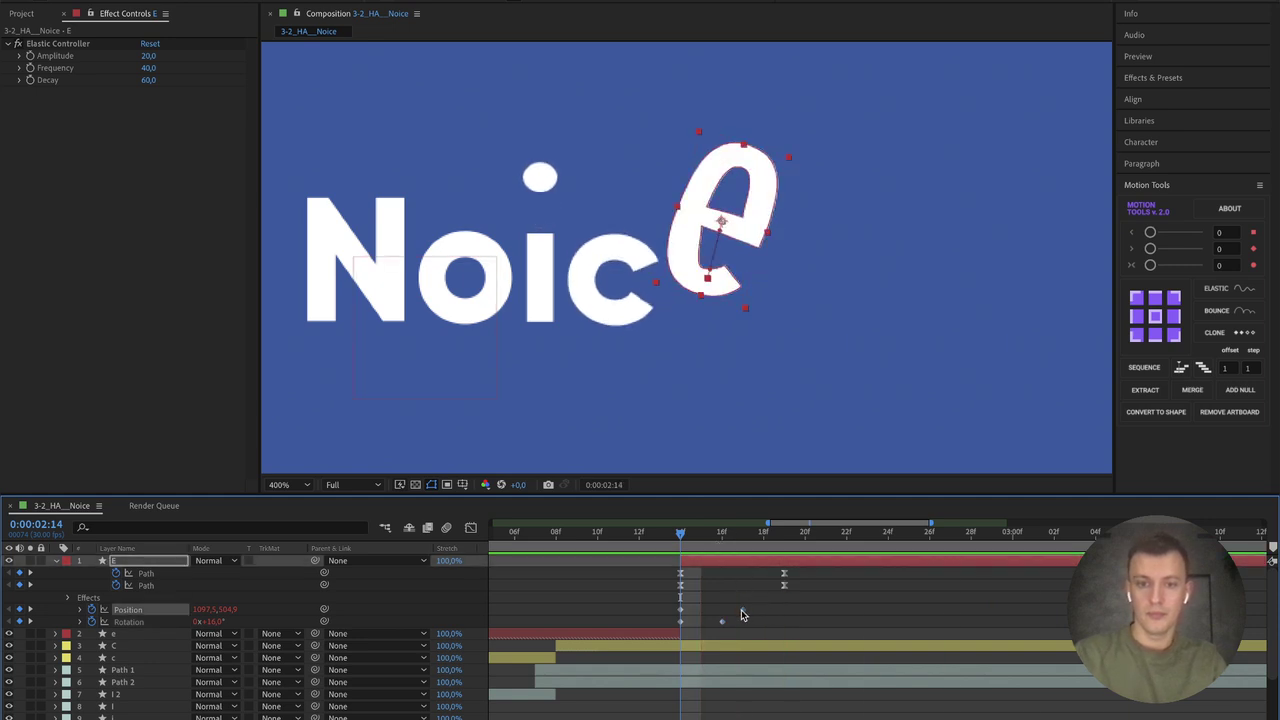
{"action": "key", "text": "space"}
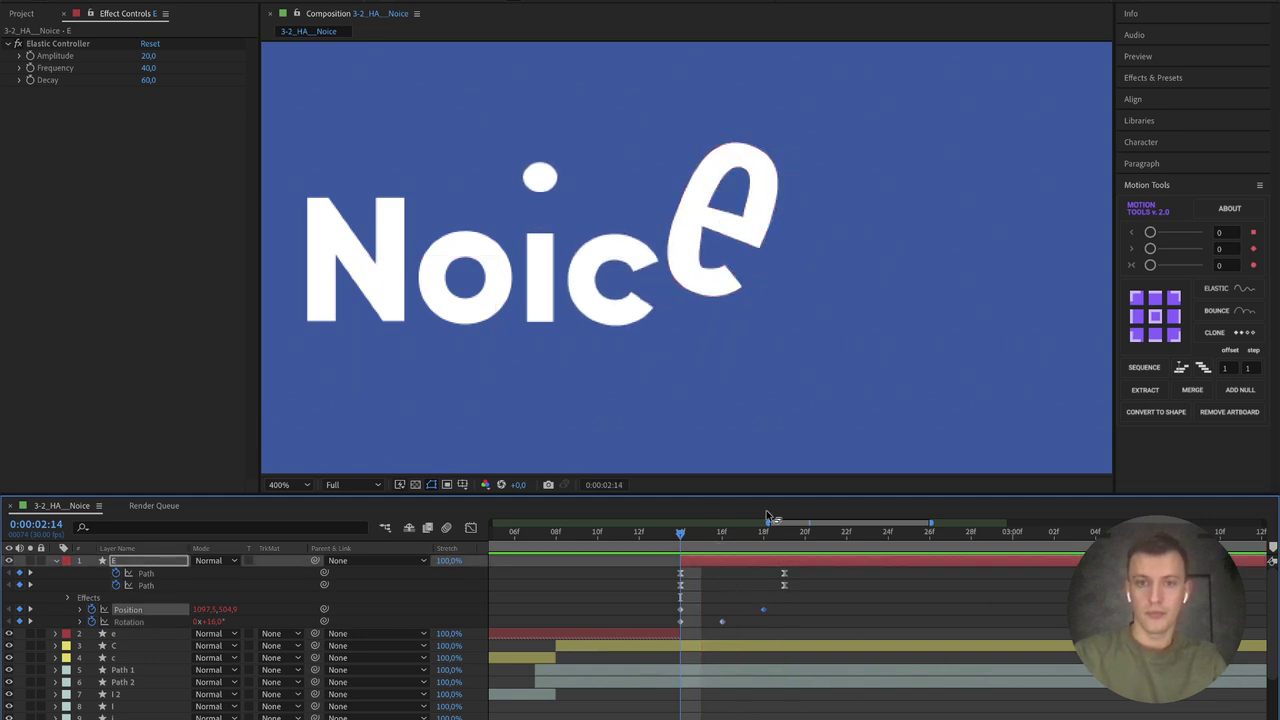
{"action": "left_click", "coordinate": [664, 538]}
{"action": "left_click_drag", "start_coordinate": [664, 538], "coordinate": [680, 538]}
{"action": "left_click_drag", "start_coordinate": [763, 609], "coordinate": [742, 609]}
{"action": "key", "text": "space"}
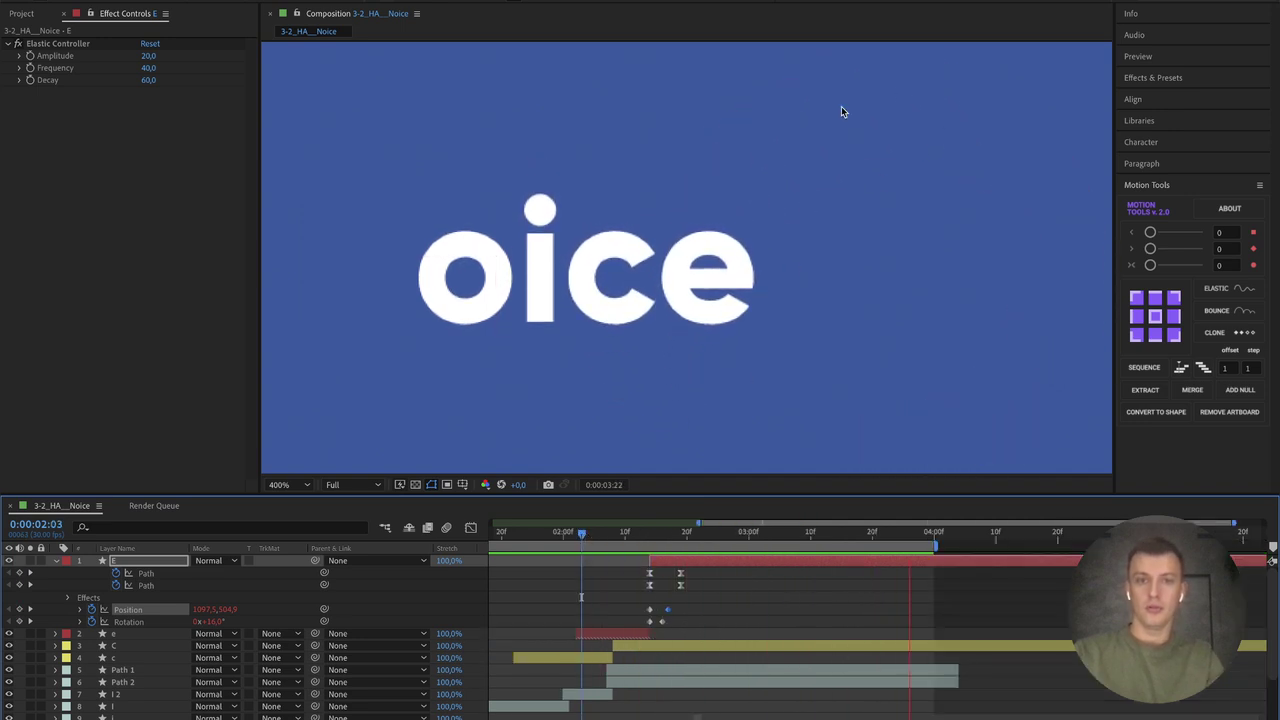
Step: Preview the whole Noice animation from 0:00 at 200% zoom and check how the letters settle
{"action": "key", "text": "comma"}
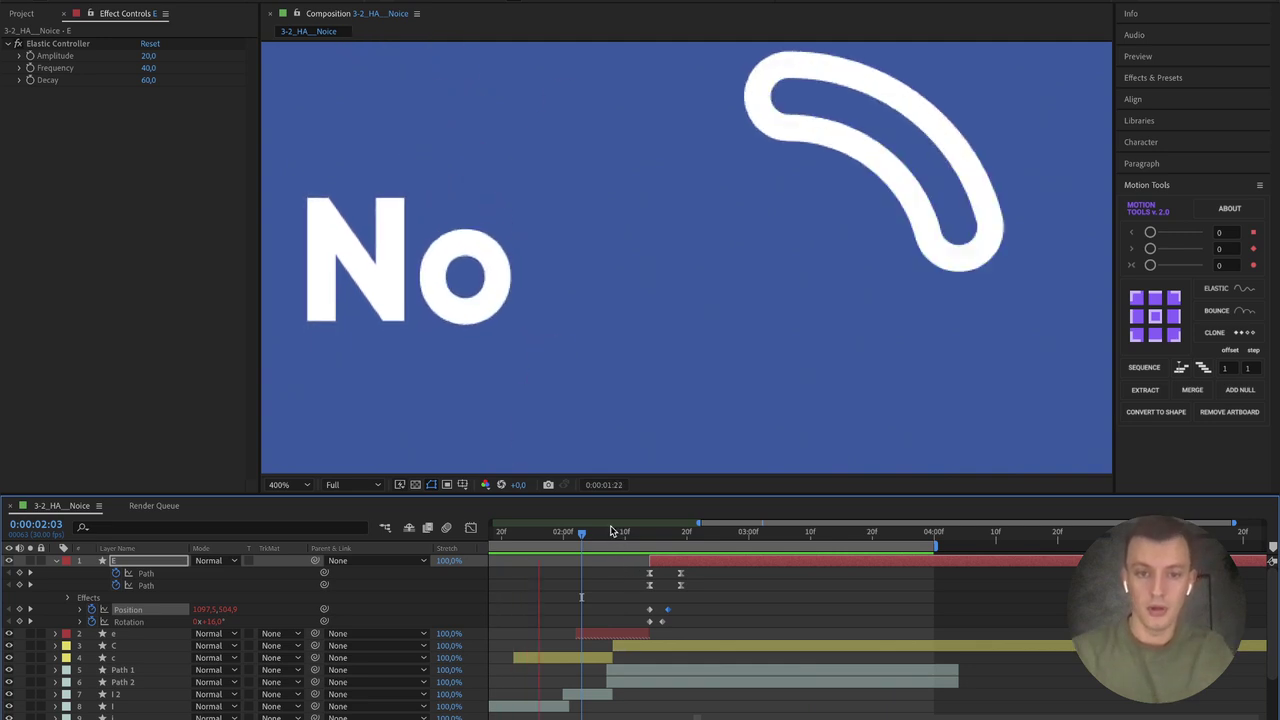
{"action": "left_click", "coordinate": [601, 531]}
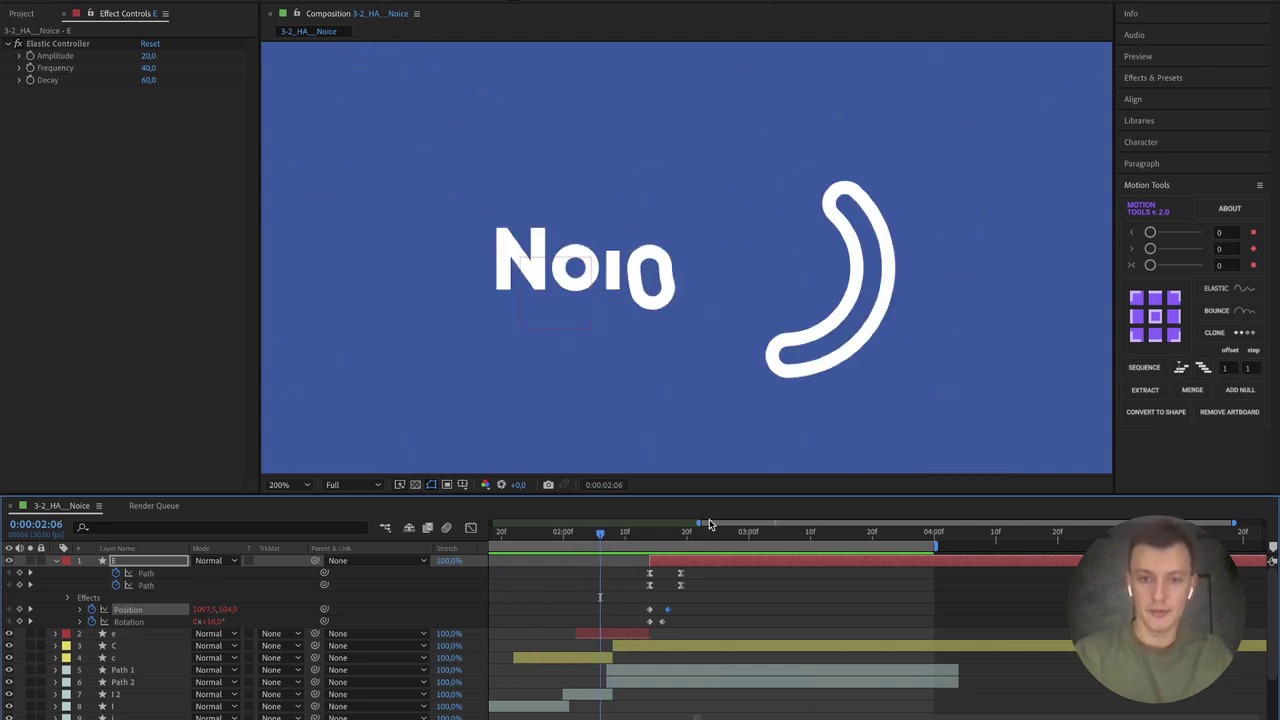
{"action": "left_click_drag", "start_coordinate": [601, 531], "coordinate": [470, 531]}
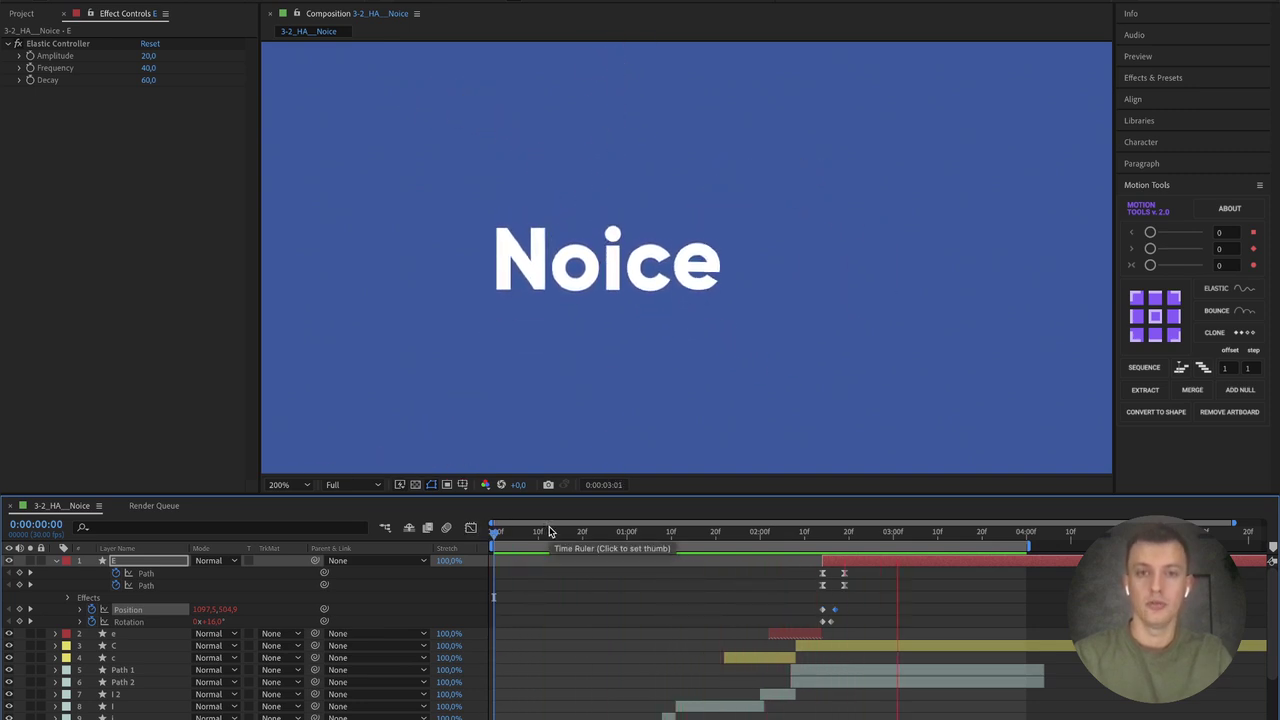
{"action": "left_click", "coordinate": [784, 533]}
{"action": "key", "text": "space"}
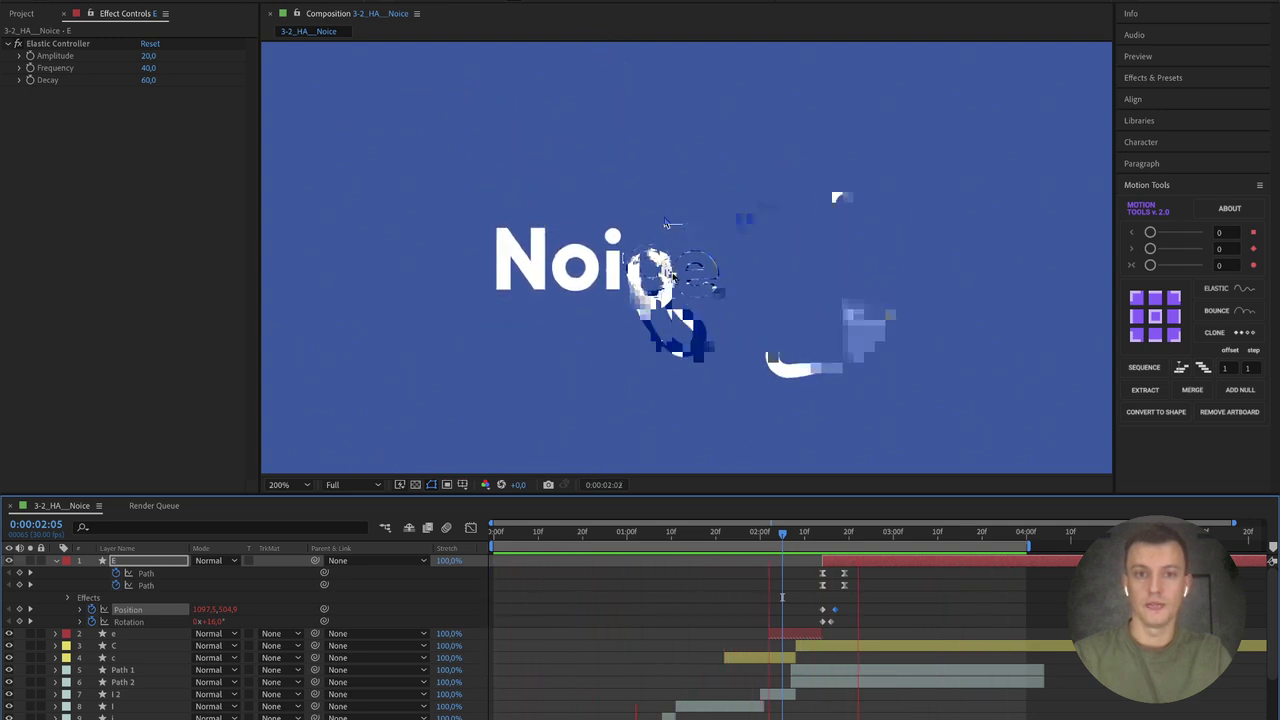
{"action": "left_click", "coordinate": [548, 536]}
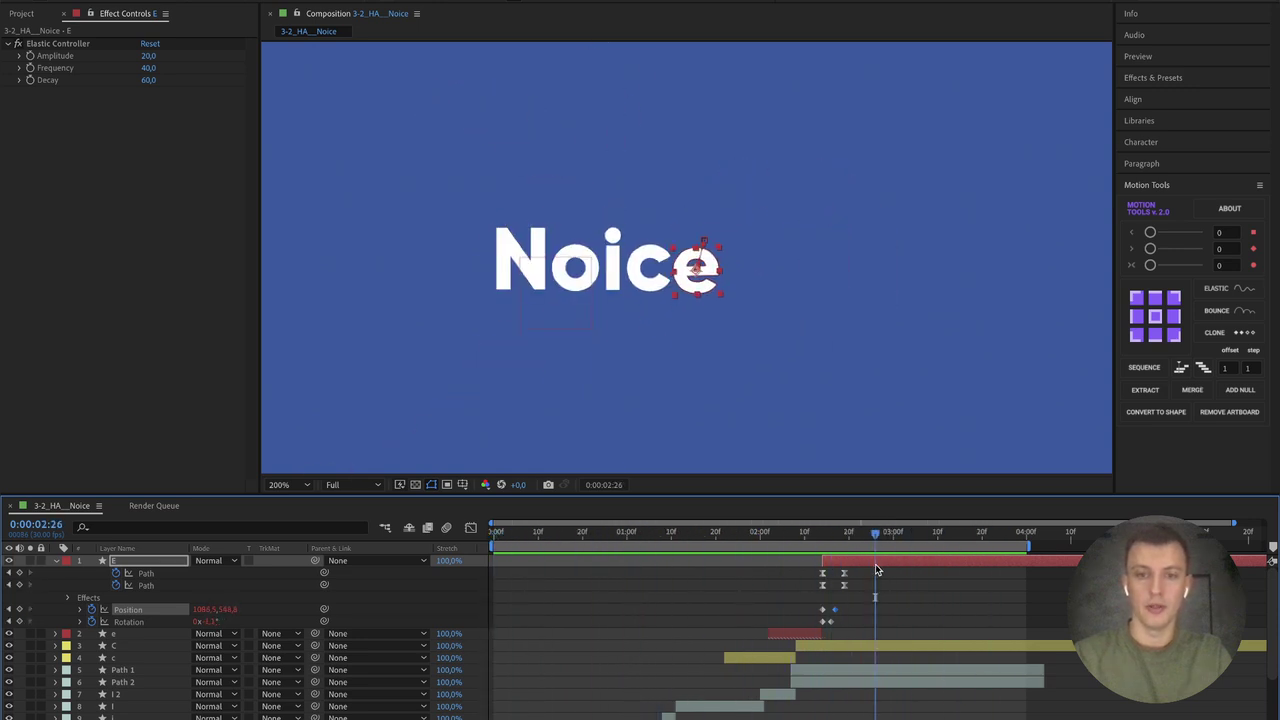
{"action": "left_click", "coordinate": [638, 590]}
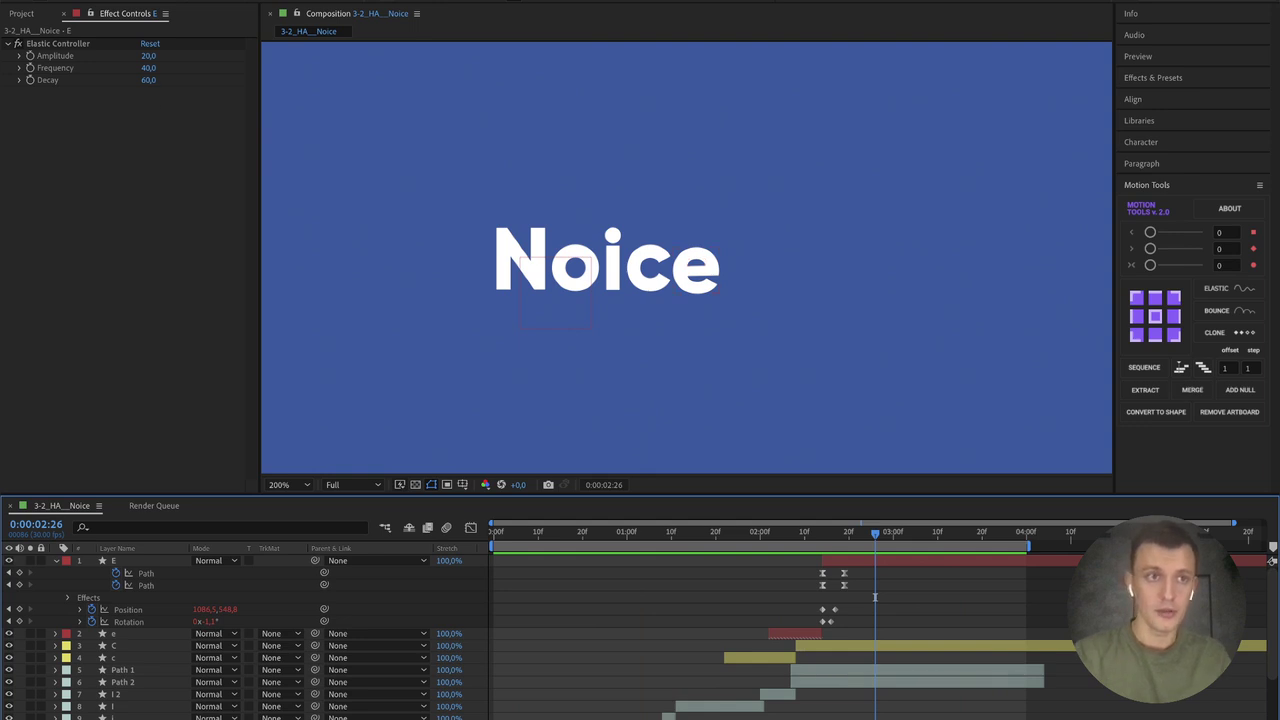
Step: Open the recent project Stay Home.aep and bring up its STAY HOME composition
{"action": "key", "text": "alt+f"}
{"action": "key", "text": "Escape"}
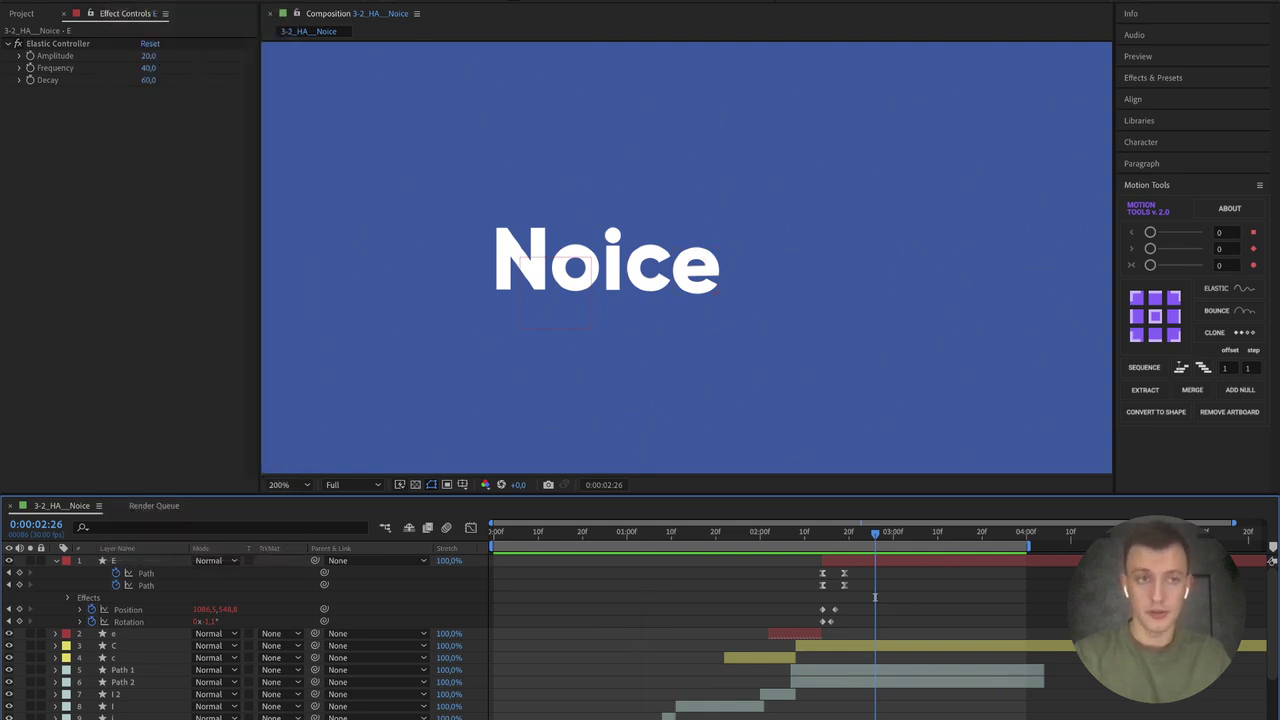
{"action": "key", "text": "alt+f"}
{"action": "mouse_move", "coordinate": [200, 47]}
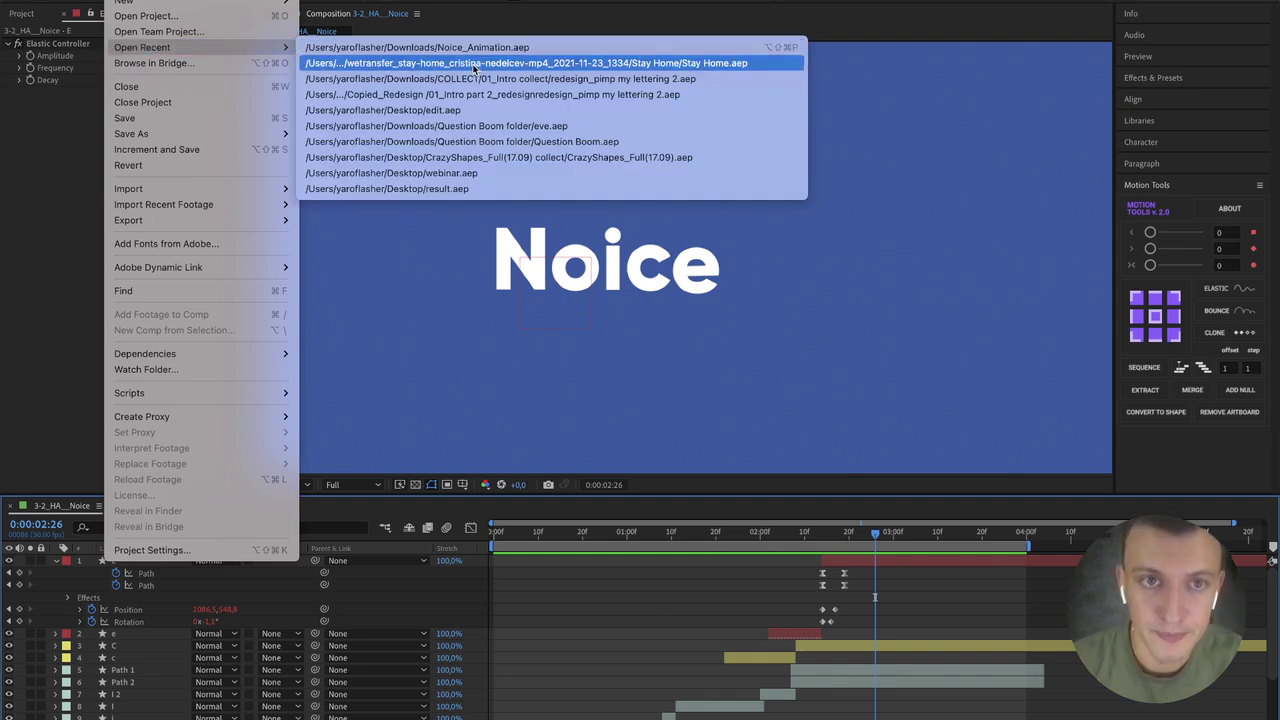
{"action": "left_click", "coordinate": [648, 597]}
{"action": "left_click", "coordinate": [600, 403]}
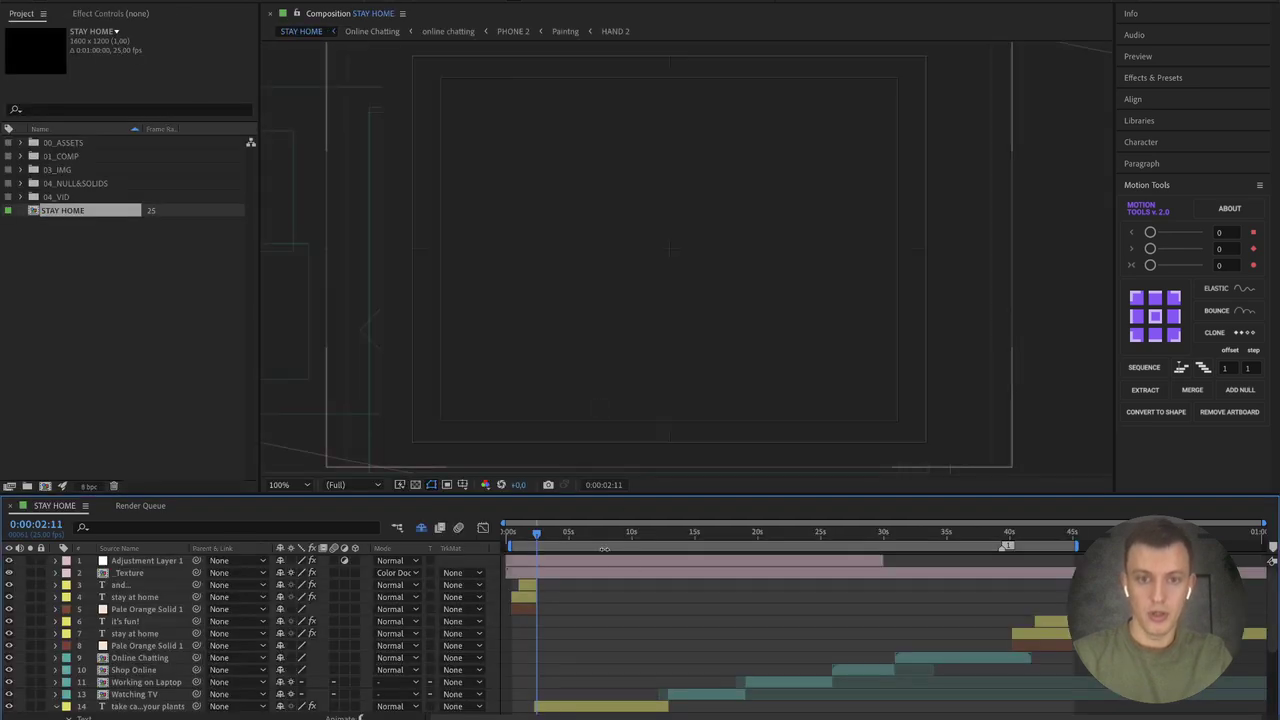
{"action": "left_click", "coordinate": [810, 472]}
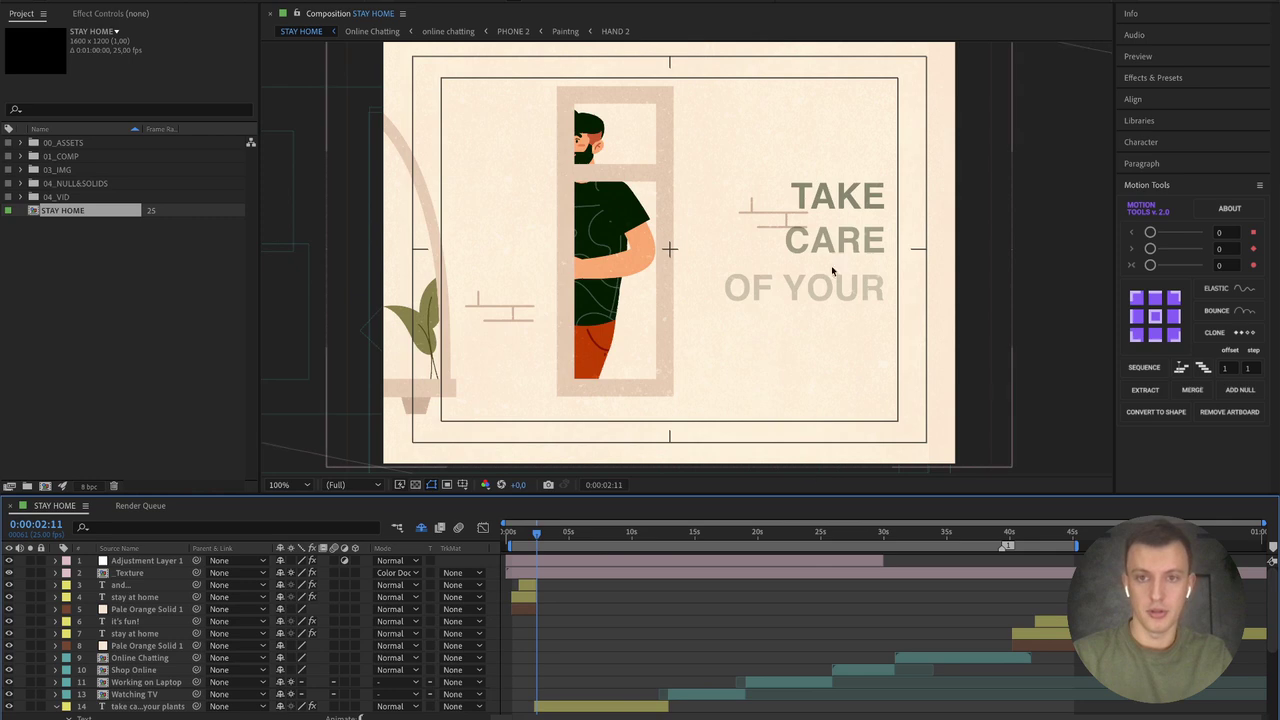
Step: Go to 0:00:00:10 in the STAY HOME composition and lower its preview resolution to Quarter for playback
{"action": "key", "text": "space"}
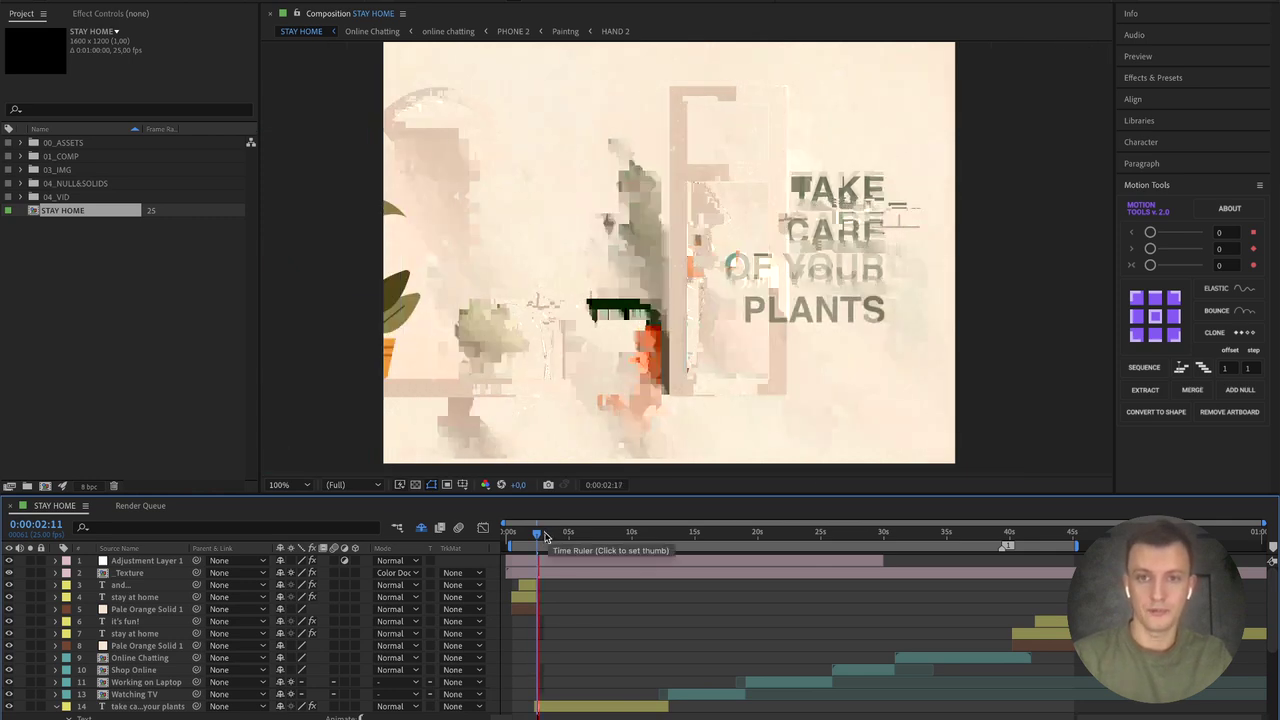
{"action": "left_click_drag", "start_coordinate": [538, 537], "coordinate": [512, 535]}
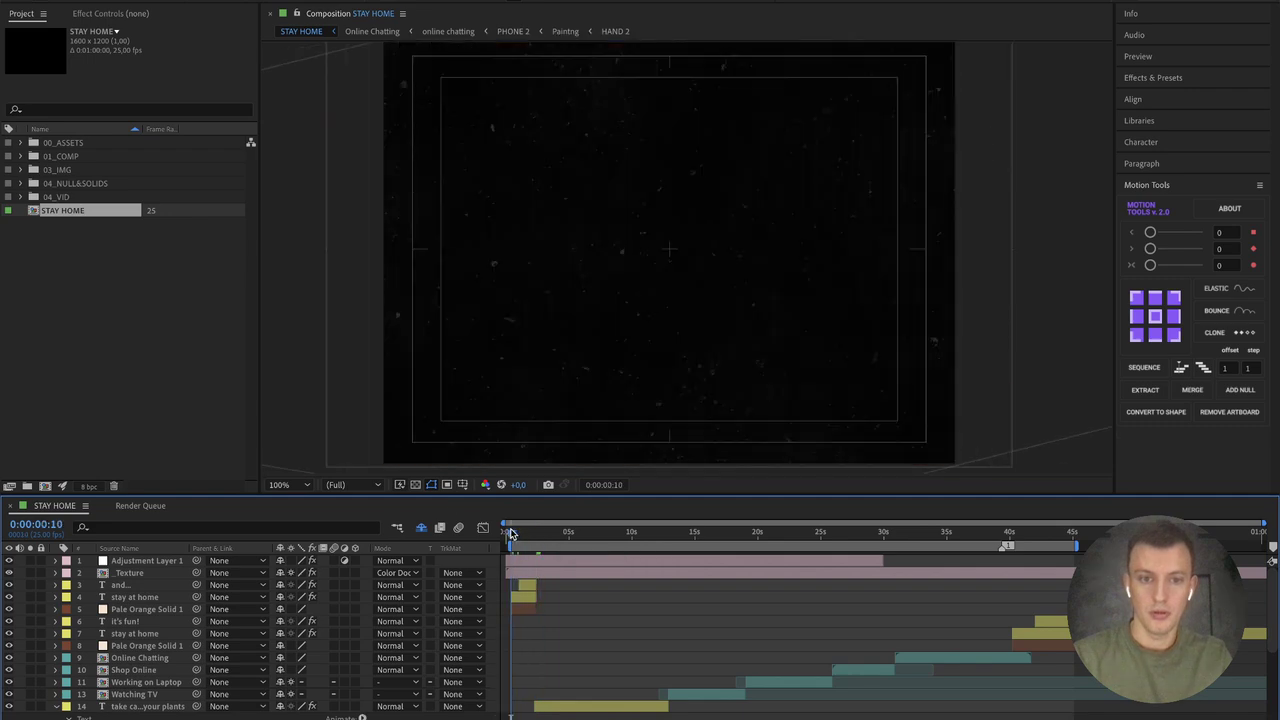
{"action": "left_click", "coordinate": [378, 485]}
{"action": "left_click", "coordinate": [345, 580]}
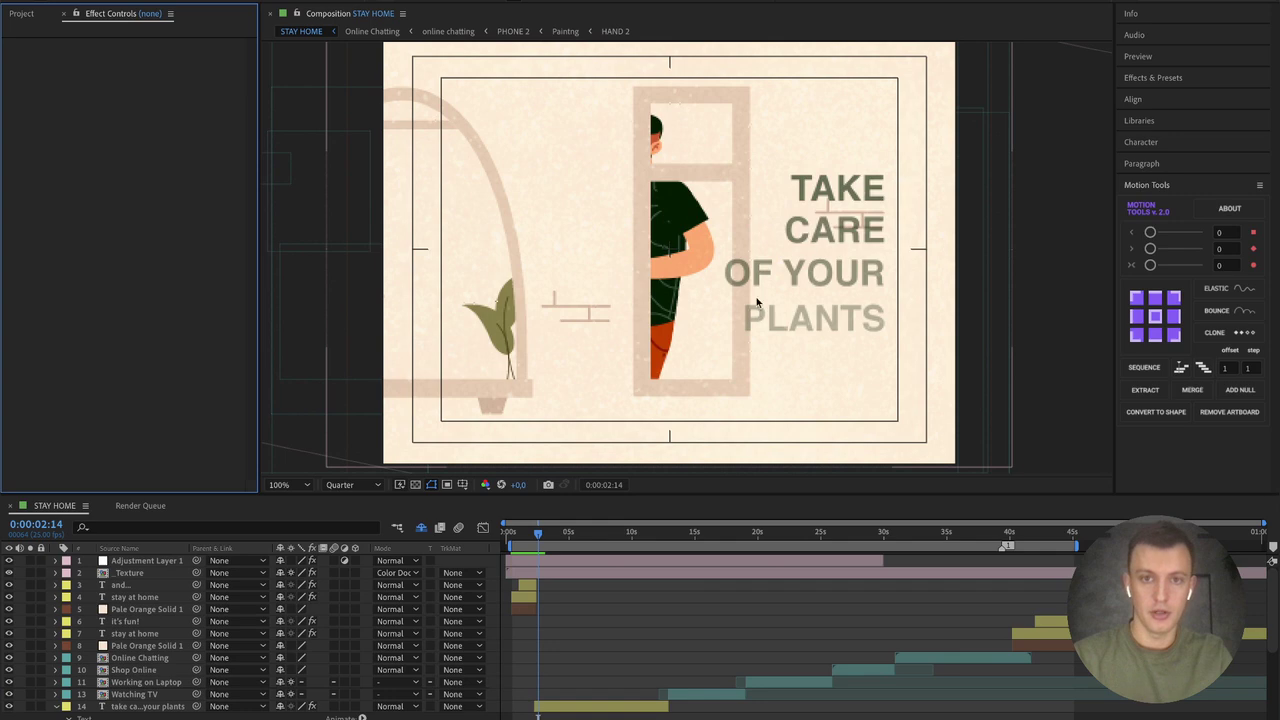
Step: Select the "take care of your plants" text layer and examine its TextEvo effect settings
{"action": "left_click", "coordinate": [55, 707]}
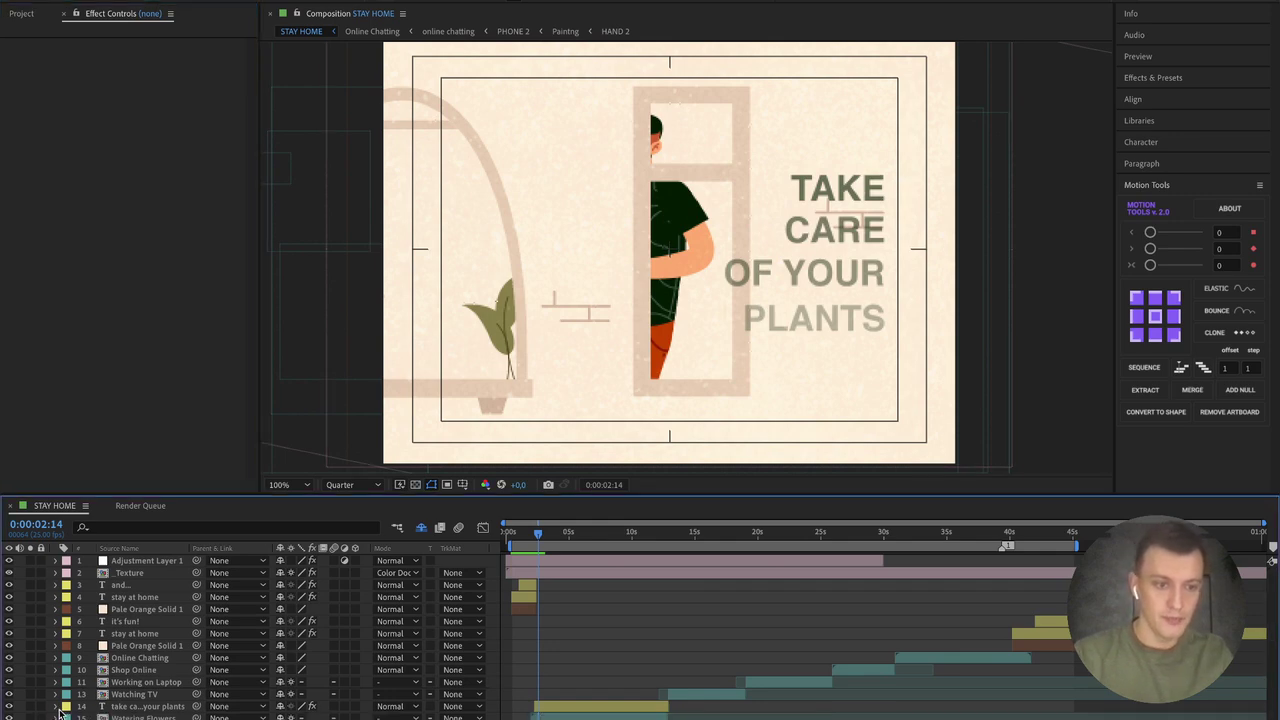
{"action": "left_click", "coordinate": [118, 708]}
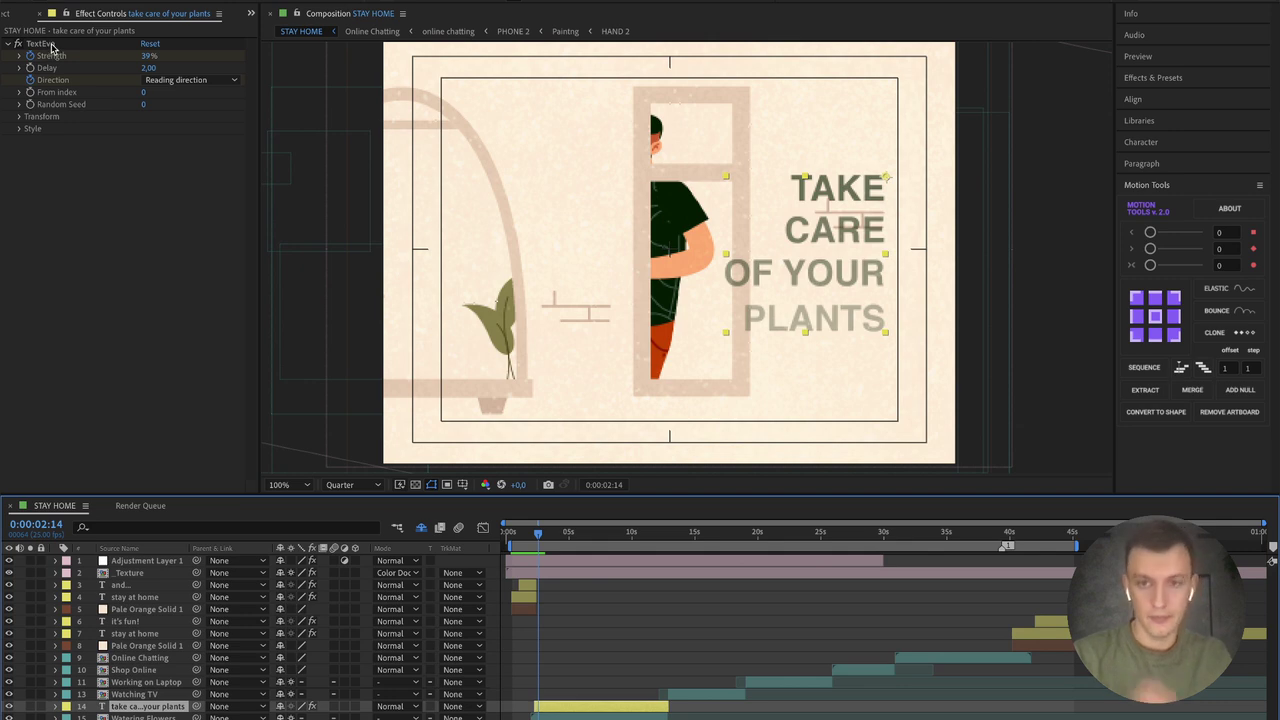
{"action": "left_click", "coordinate": [586, 594]}
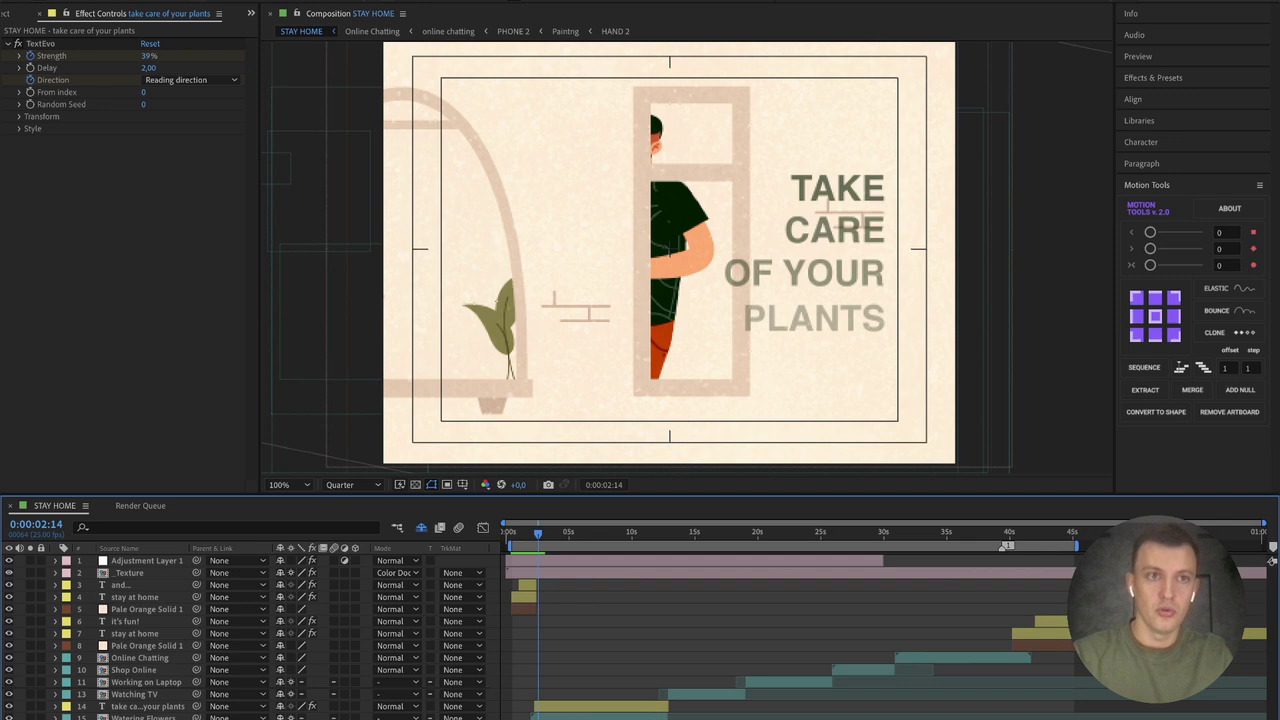
Step: Create a new 1280 x 720 composition named Comp 2 at 24 fps with a duration of 0:00:02:20
{"action": "left_click", "coordinate": [250, 15]}
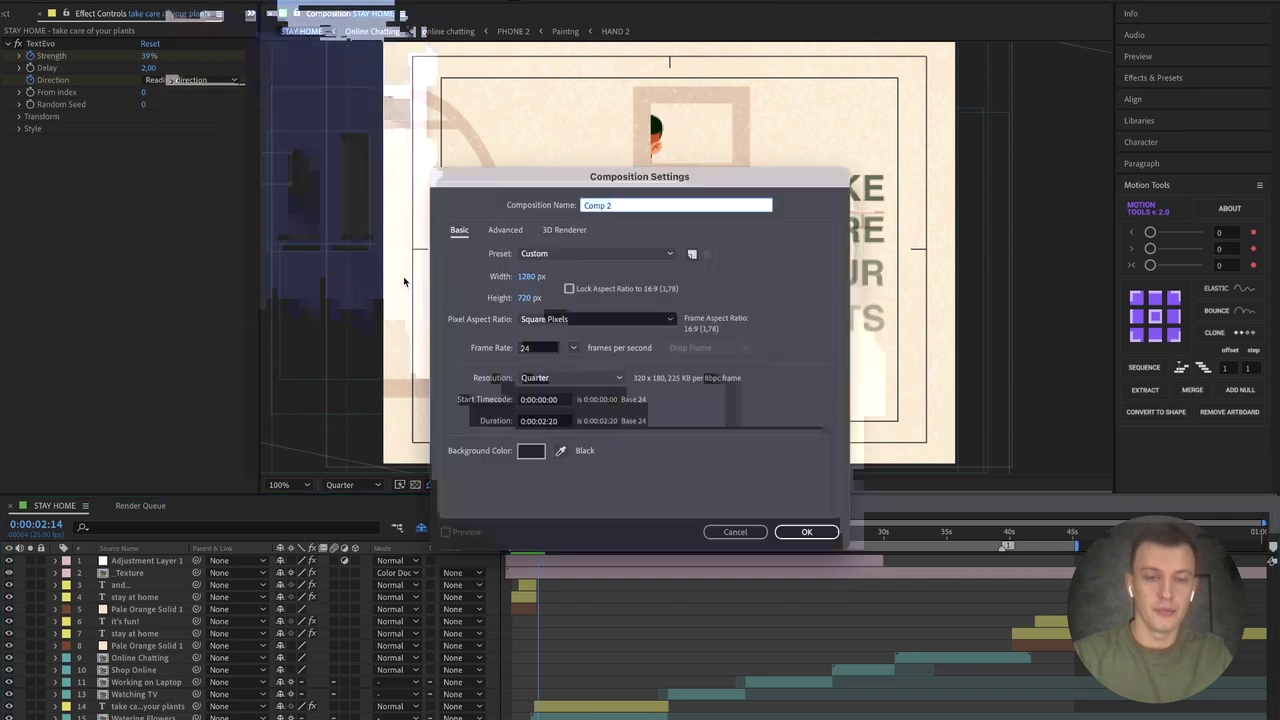
{"action": "left_click", "coordinate": [805, 533]}
{"action": "key", "text": "space"}
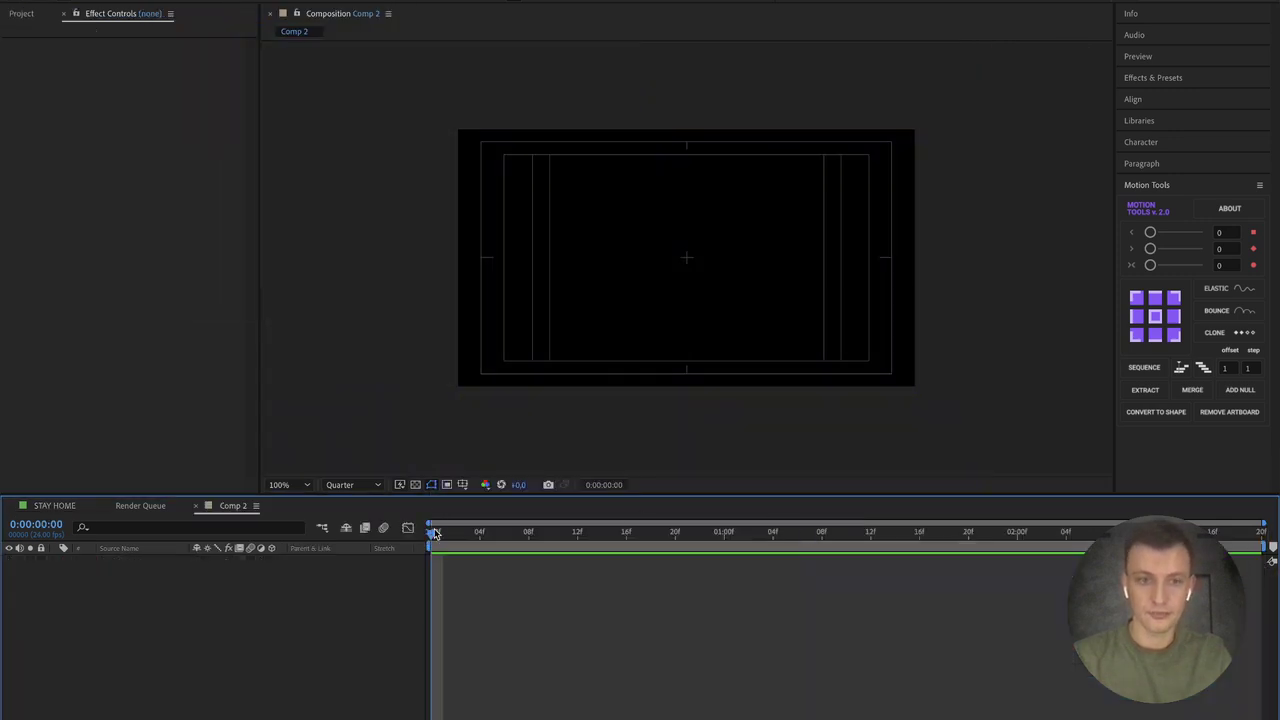
{"action": "key", "text": "space"}
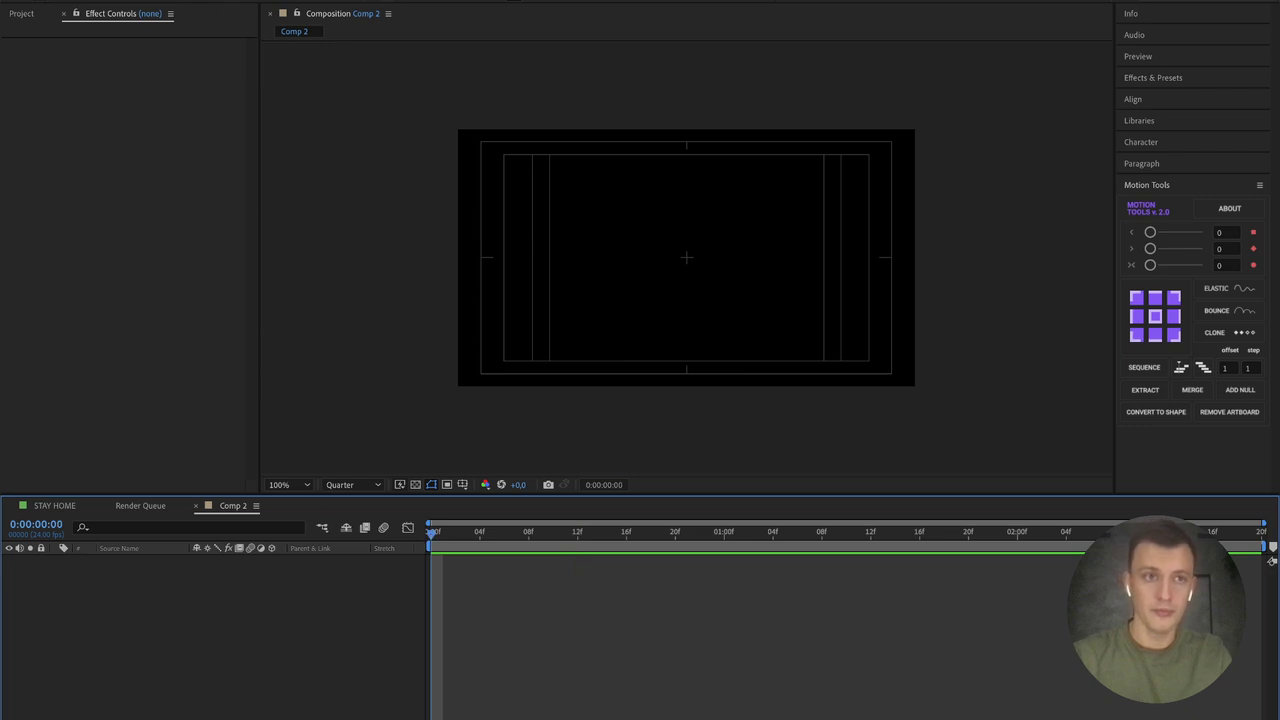
Step: Add a text layer reading FREEDOM to the empty composition
{"action": "key", "text": "ctrl+t"}
{"action": "left_click", "coordinate": [638, 292]}
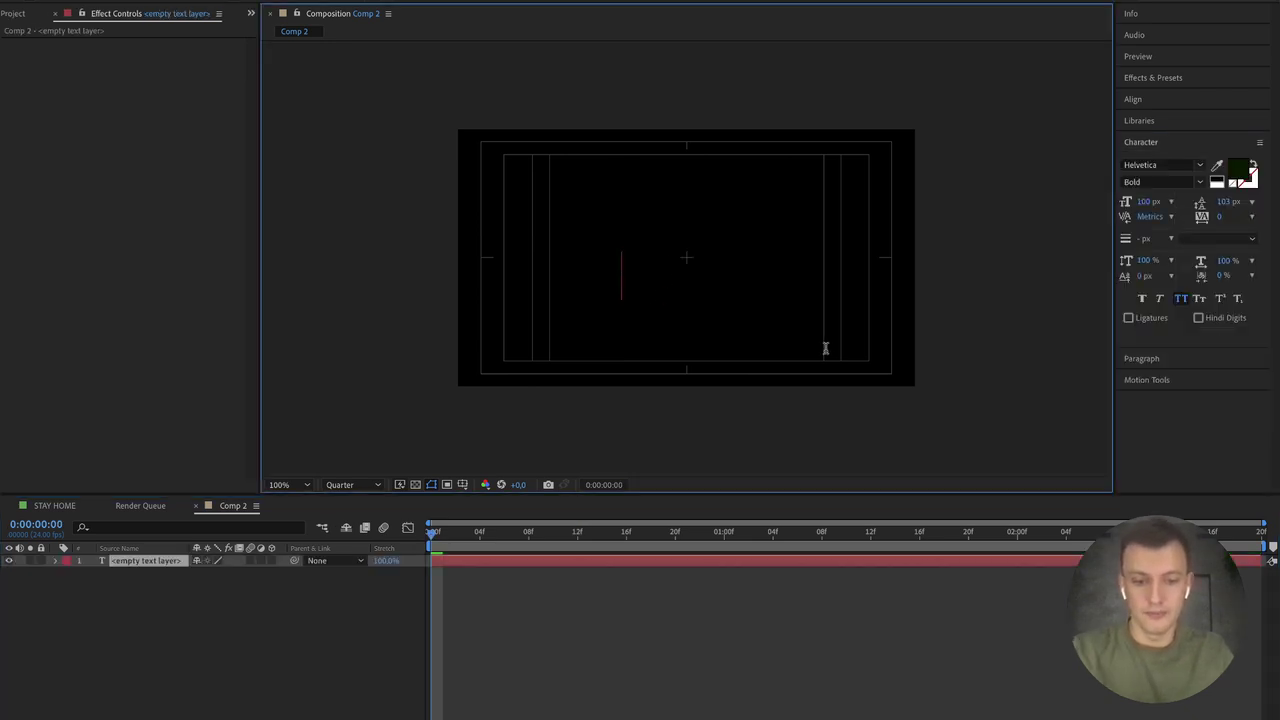
{"action": "type", "text": "FREEDOM"}
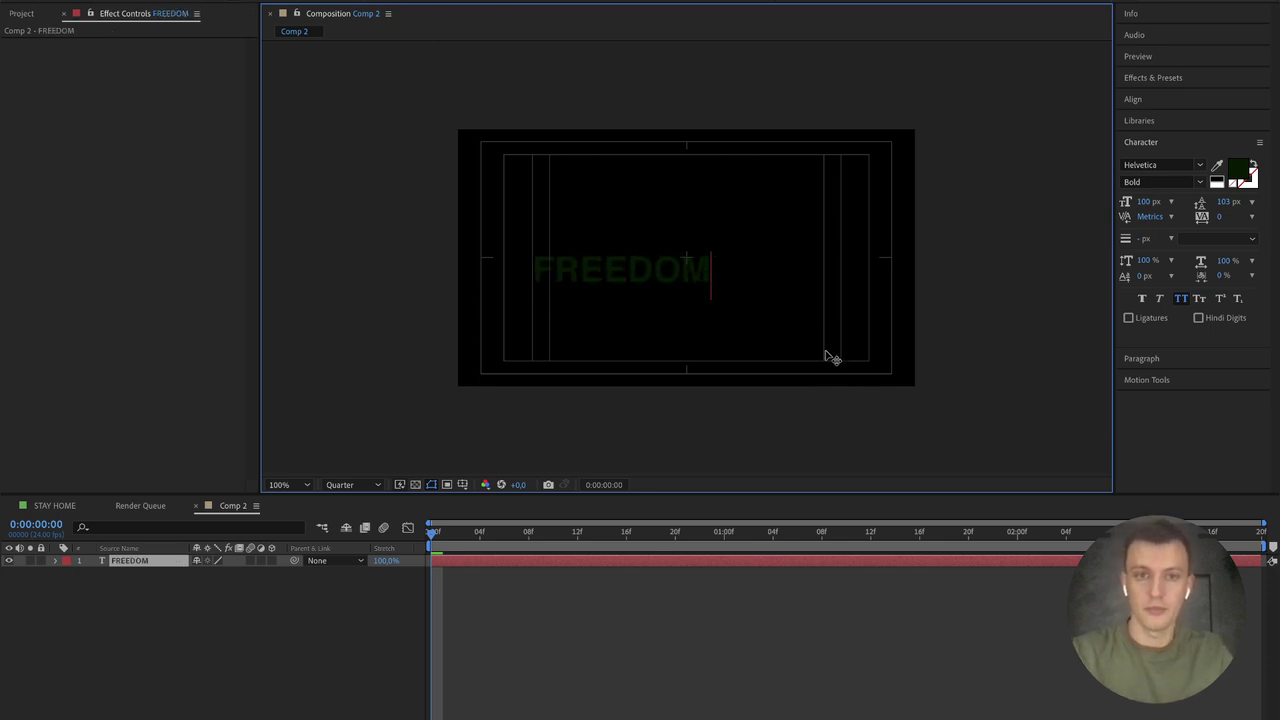
{"action": "left_click", "coordinate": [588, 601]}
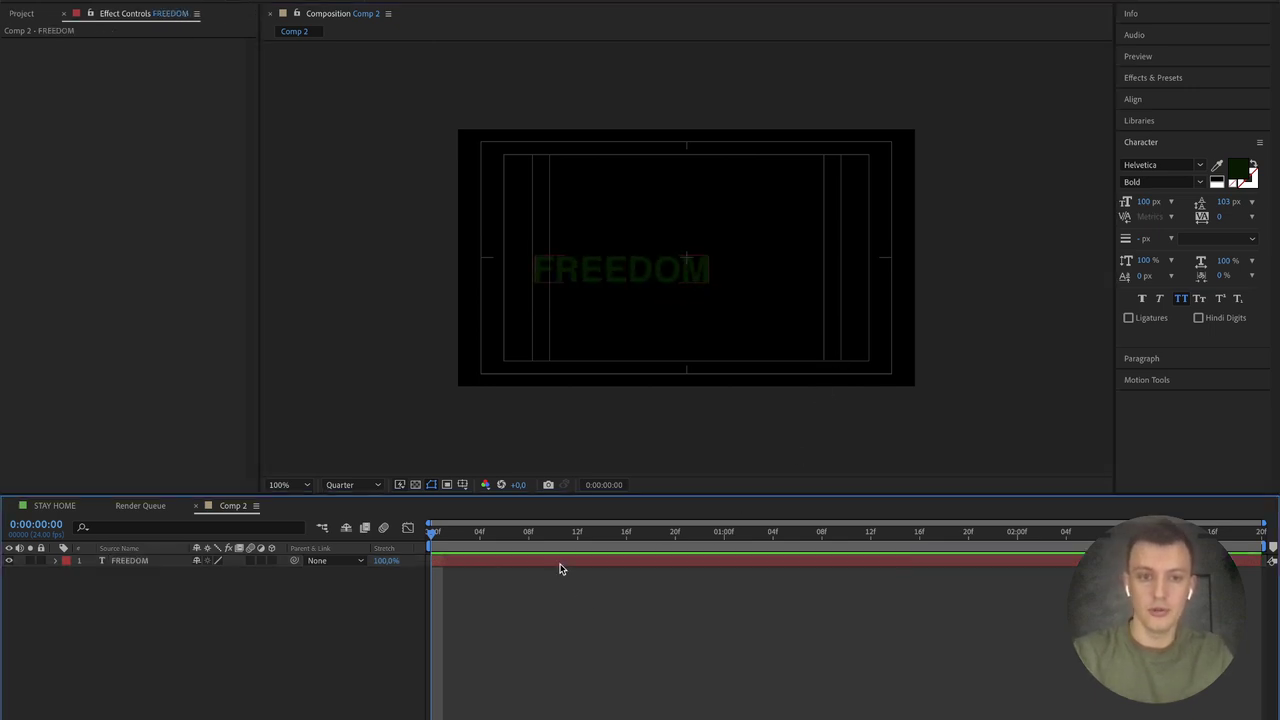
Step: Set the FREEDOM text's fill colour to white (FFFFFF) and move the word to the centre of the frame
{"action": "left_click", "coordinate": [560, 566]}
{"action": "left_click", "coordinate": [1243, 177]}
{"action": "left_click_drag", "start_coordinate": [240, 480], "coordinate": [203, 423]}
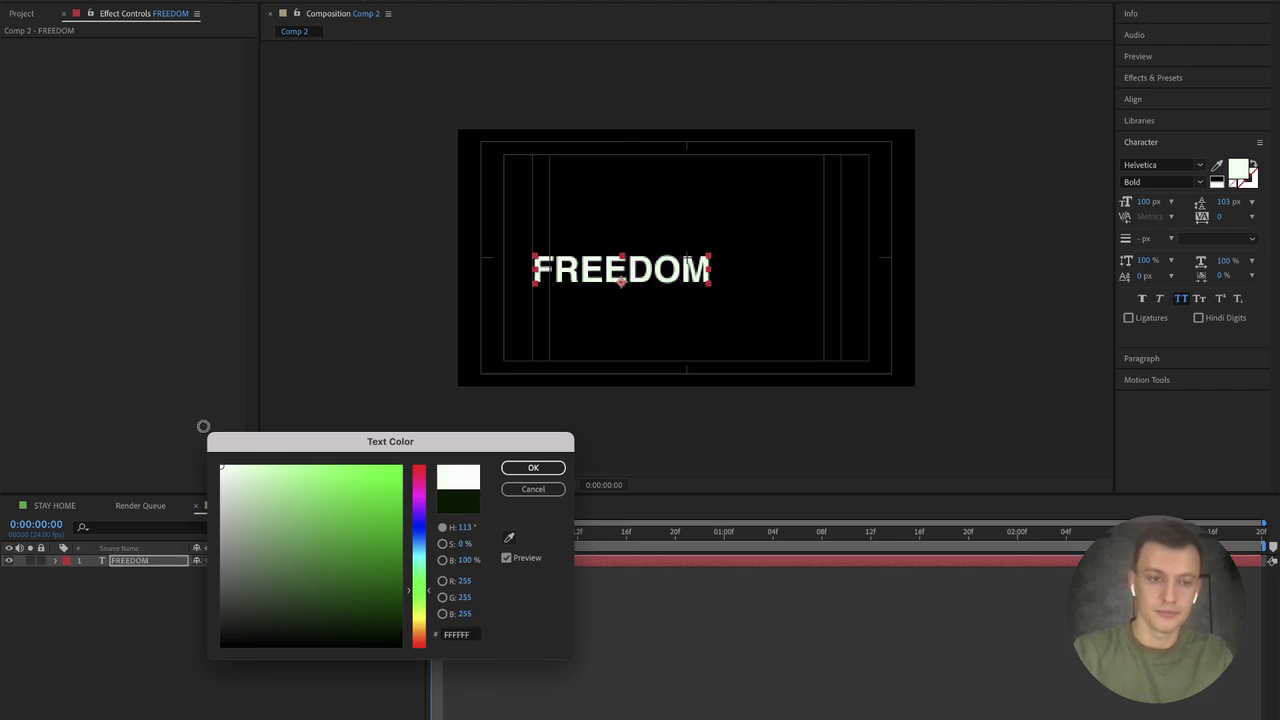
{"action": "left_click", "coordinate": [533, 467]}
{"action": "left_click", "coordinate": [535, 638]}
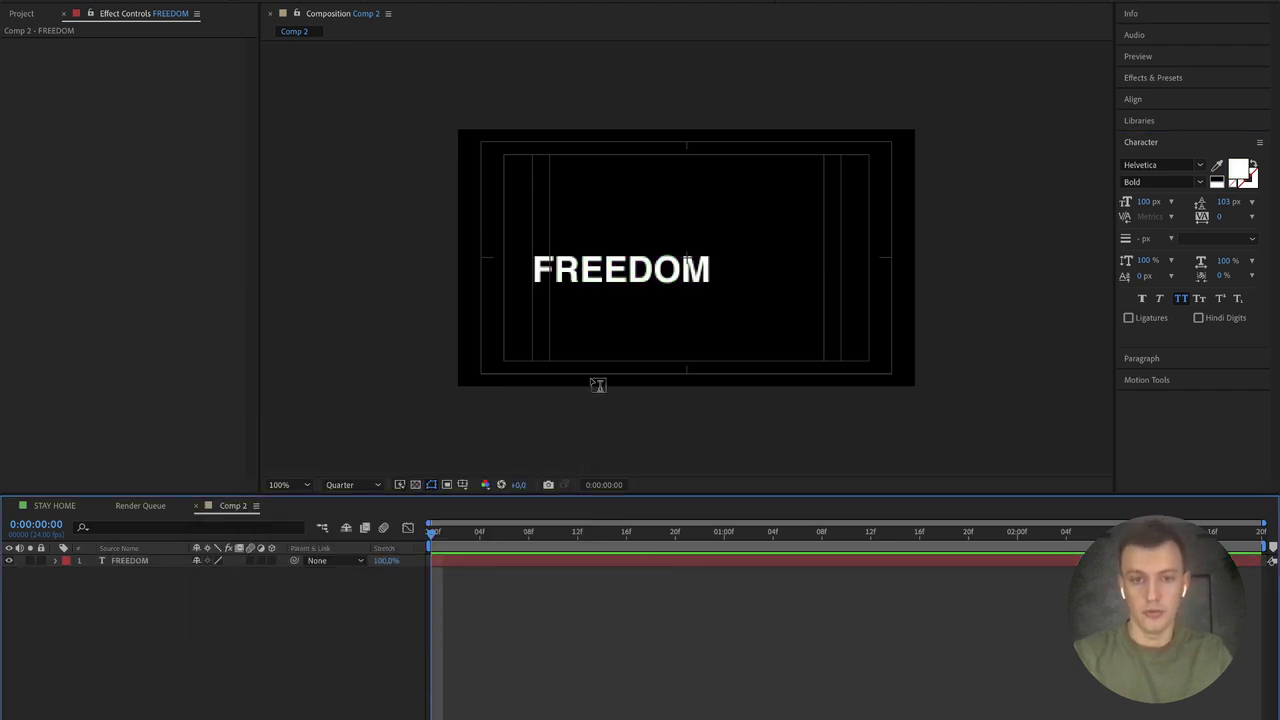
{"action": "left_click_drag", "start_coordinate": [618, 283], "coordinate": [688, 268]}
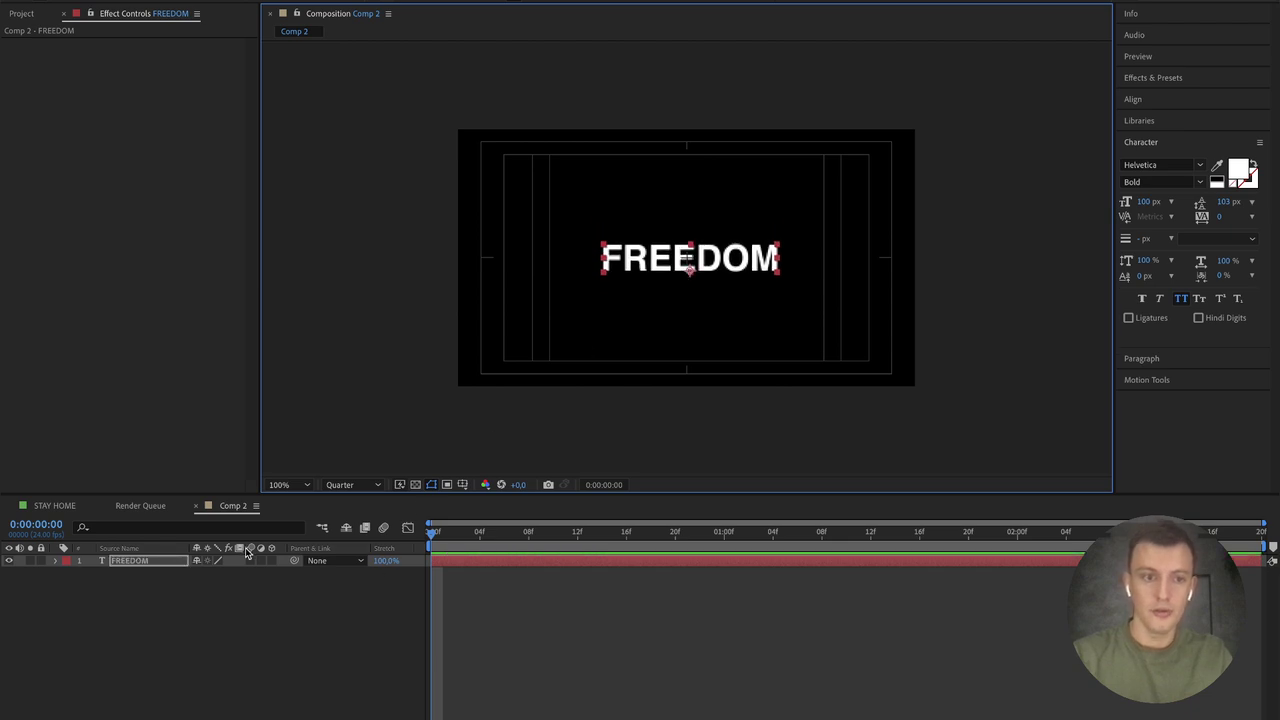
Step: Add a Position text animator to the FREEDOM layer and draw a rectangular mask closely around the word
{"action": "left_click", "coordinate": [51, 566]}
{"action": "left_click", "coordinate": [52, 563]}
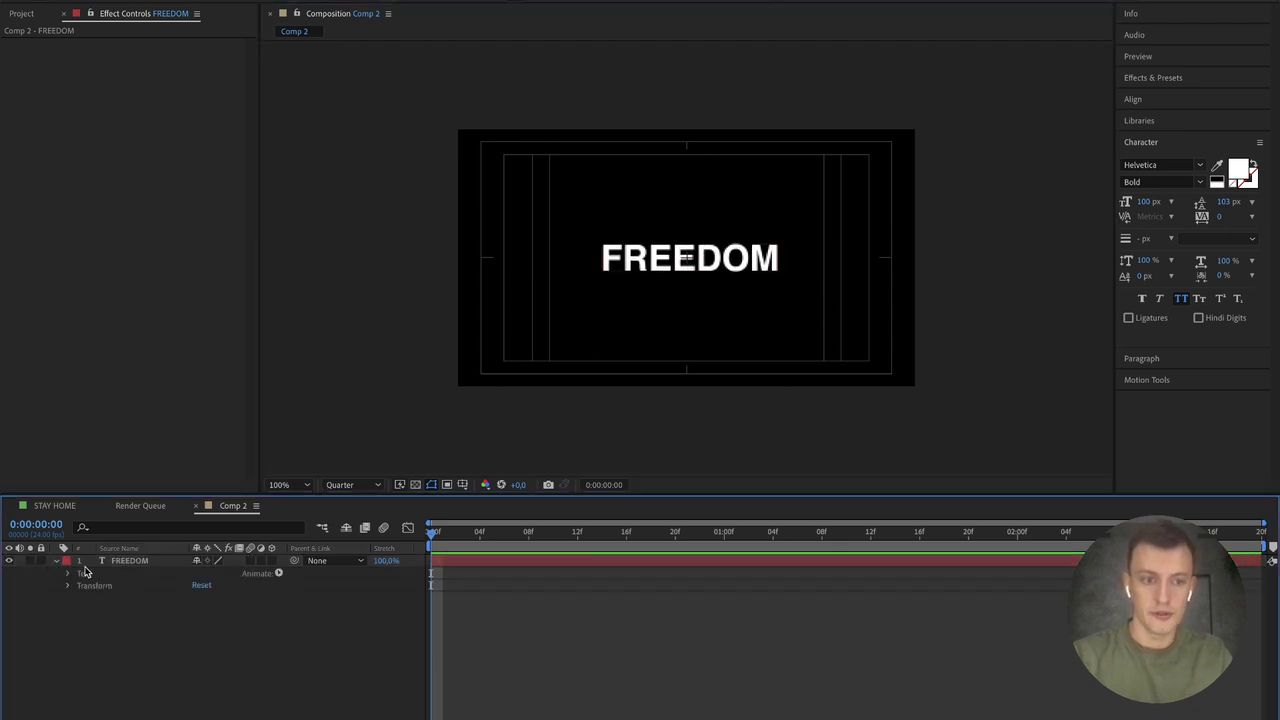
{"action": "left_click", "coordinate": [279, 574]}
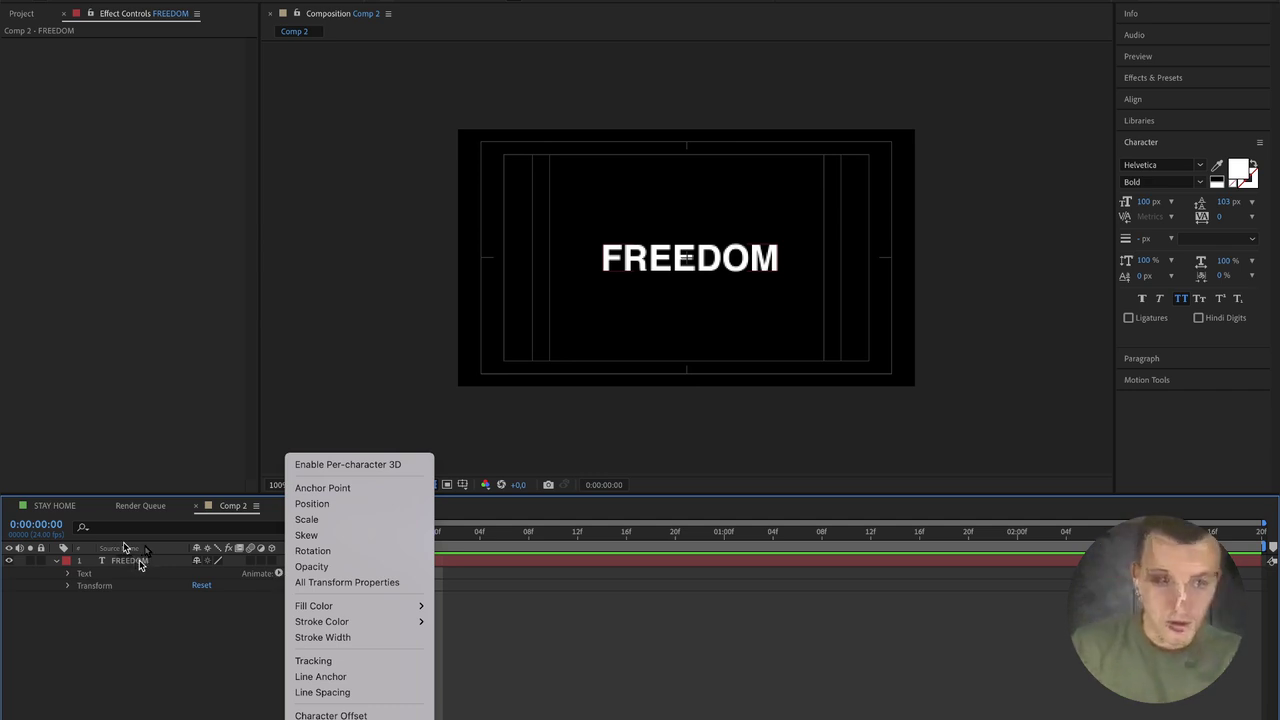
{"action": "left_click", "coordinate": [357, 505]}
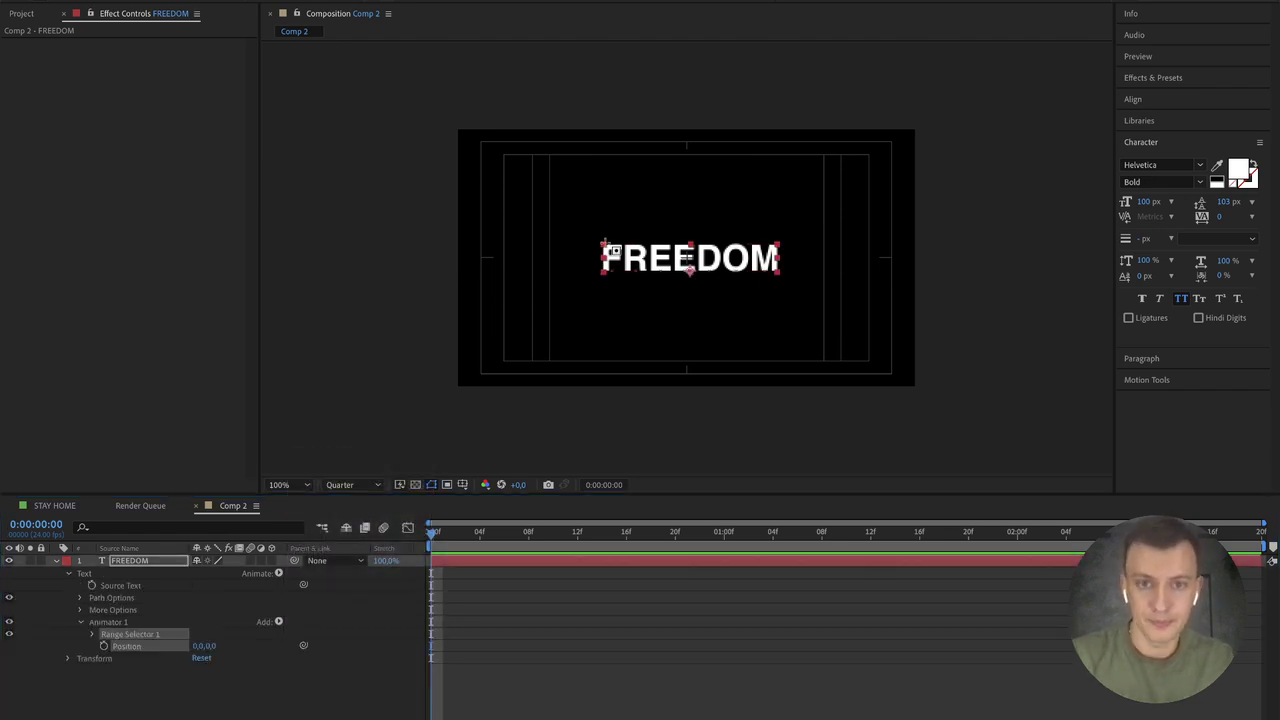
{"action": "left_click_drag", "start_coordinate": [591, 237], "coordinate": [791, 275]}
{"action": "left_click", "coordinate": [89, 668]}
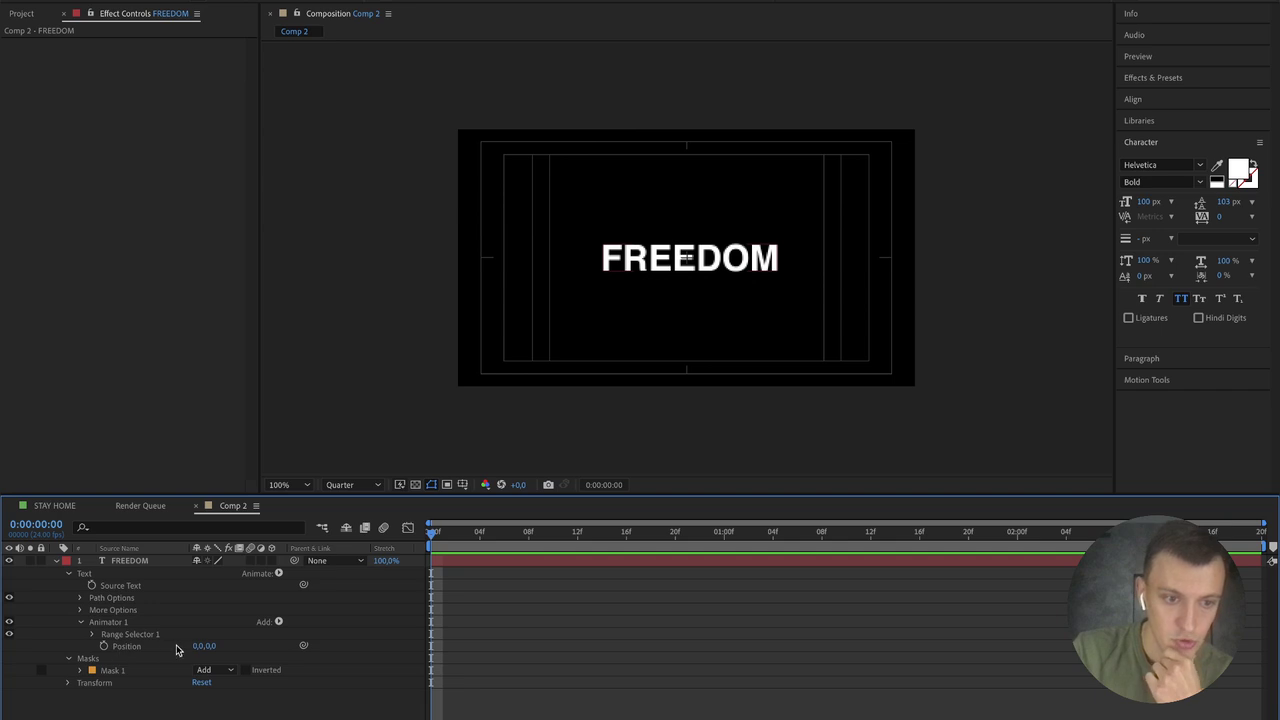
Step: Set the animator's Position to 0, 97 so the letters drop below the mask, and expand Range Selector 1
{"action": "left_click_drag", "start_coordinate": [212, 646], "coordinate": [285, 645]}
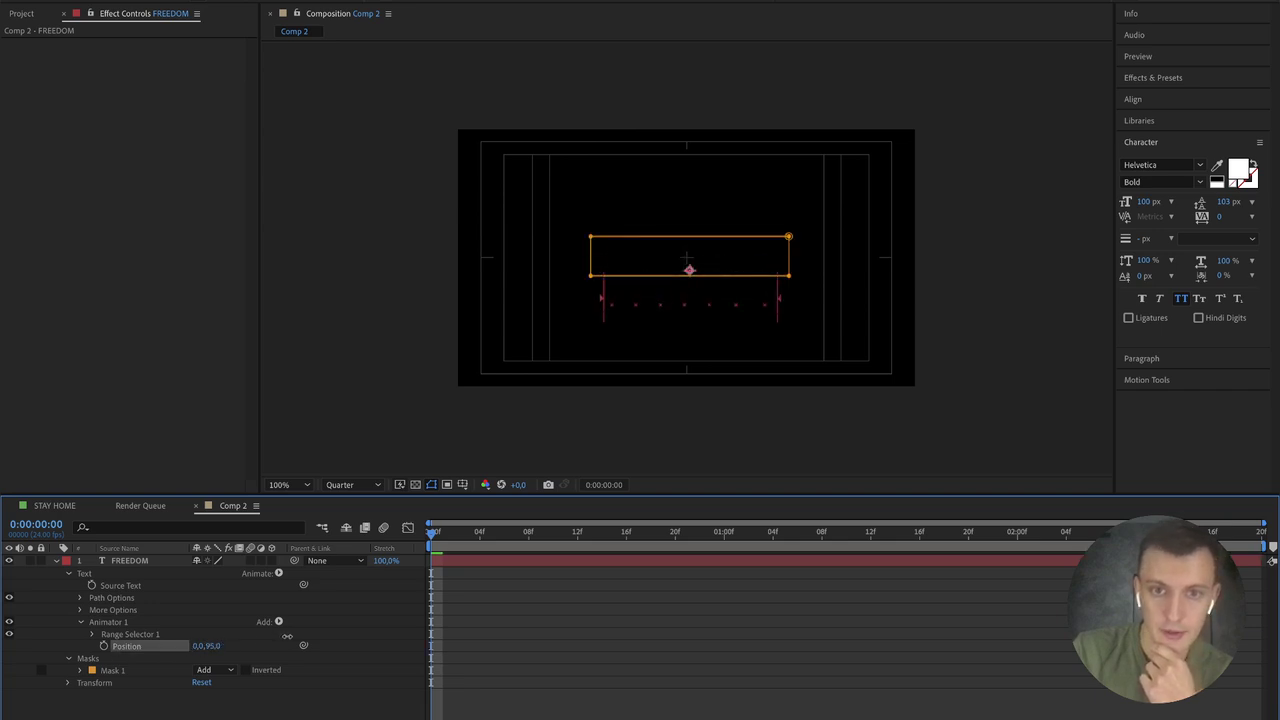
{"action": "left_click", "coordinate": [345, 626]}
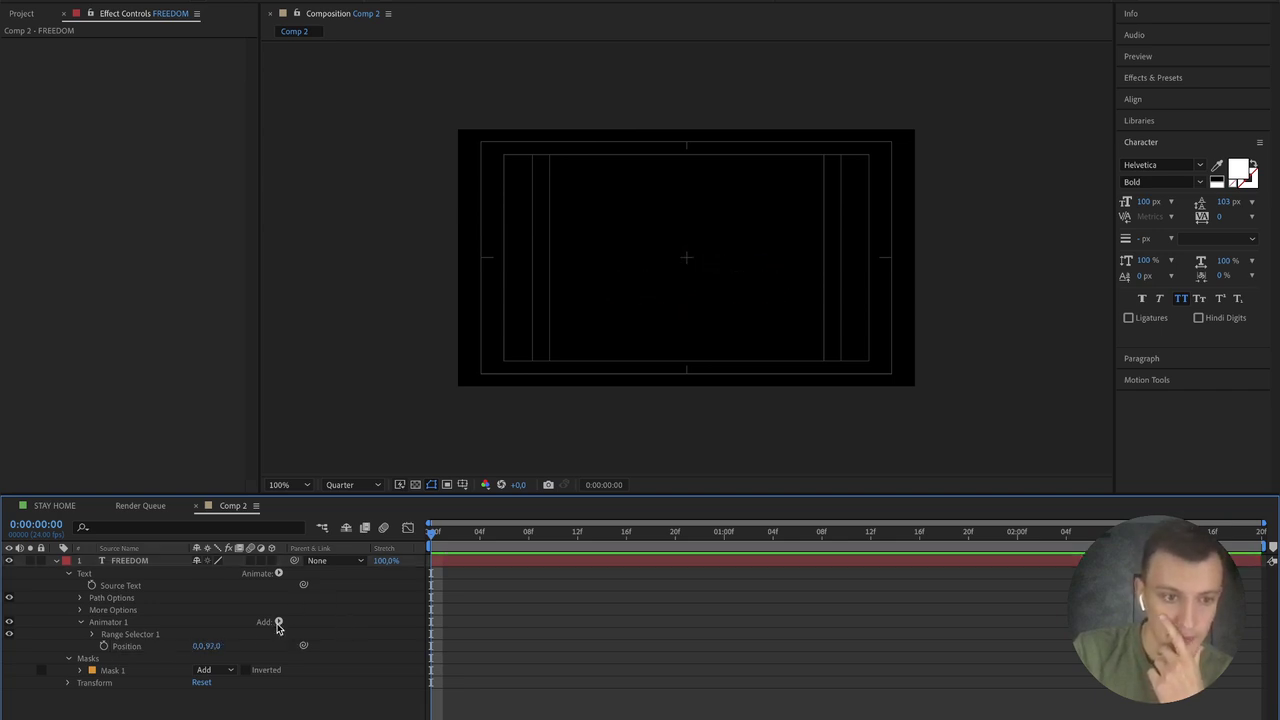
{"action": "left_click", "coordinate": [90, 635]}
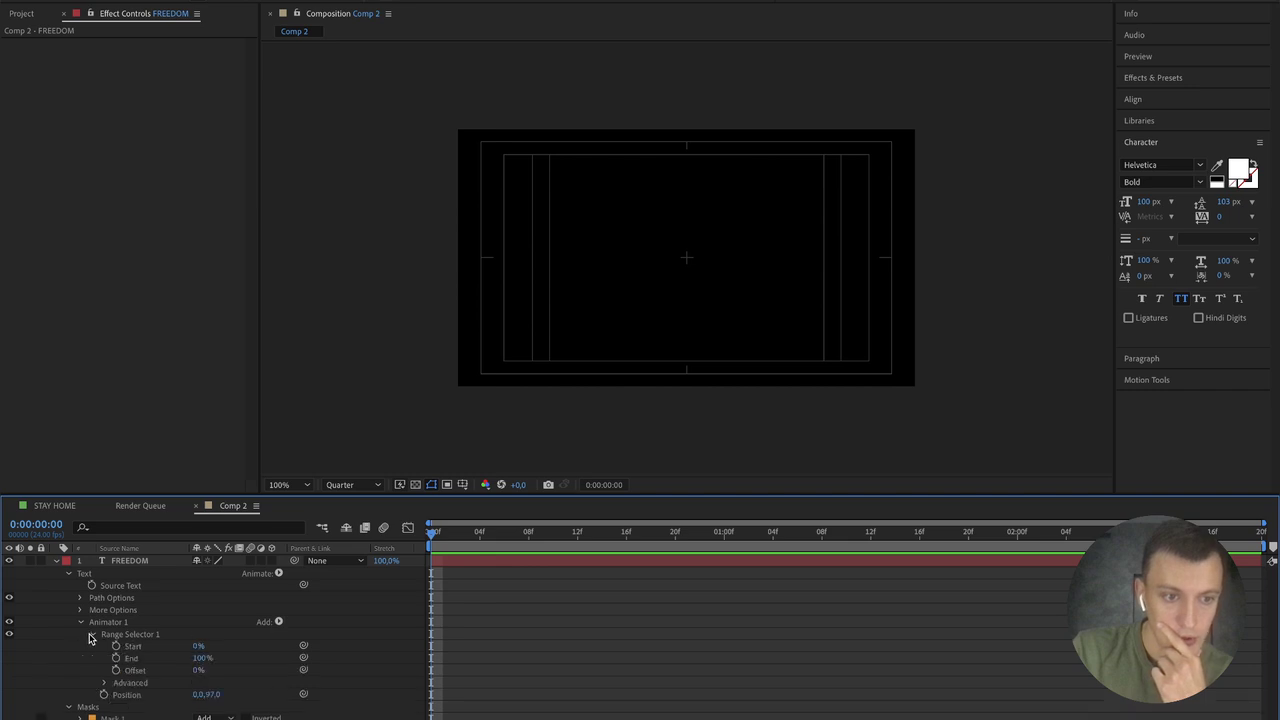
Step: Try changing the range selector's End, undo it, and test raising Start to 75% to reveal the letters
{"action": "left_click_drag", "start_coordinate": [202, 658], "coordinate": [120, 651]}
{"action": "key", "text": "ctrl+z"}
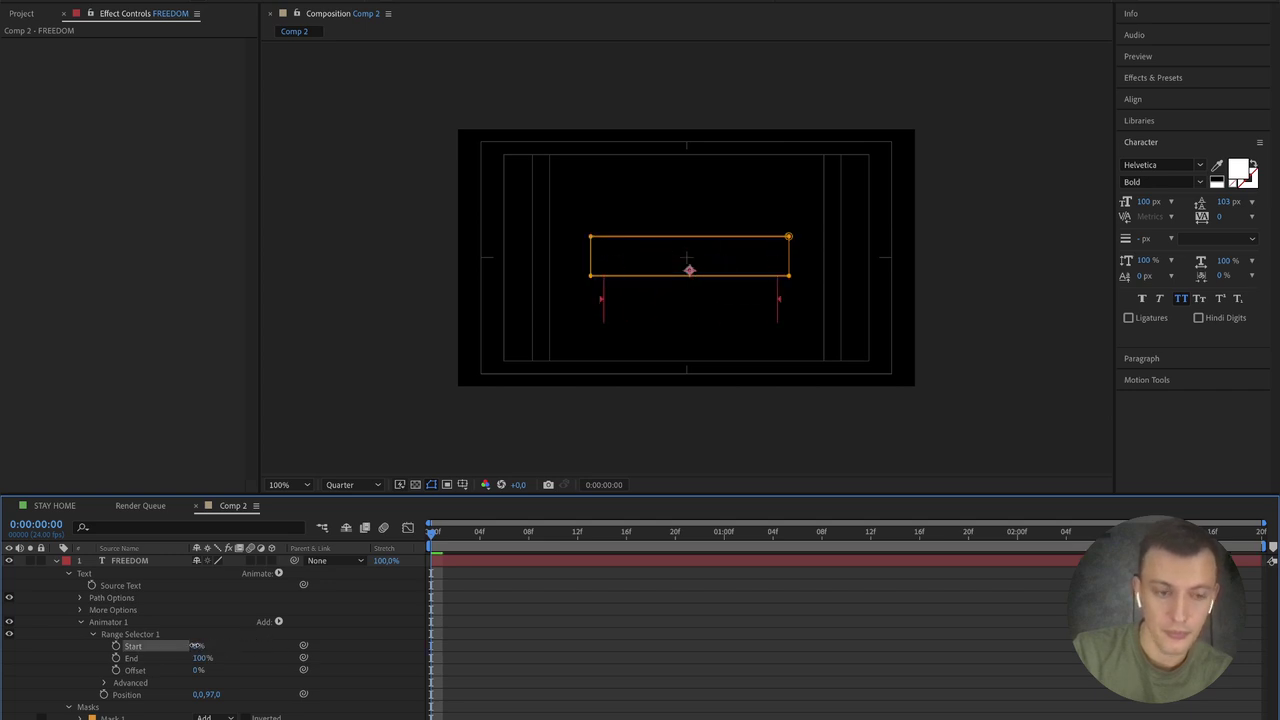
{"action": "left_click", "coordinate": [95, 677]}
{"action": "left_click_drag", "start_coordinate": [196, 647], "coordinate": [284, 626]}
{"action": "left_click_drag", "start_coordinate": [200, 646], "coordinate": [170, 678]}
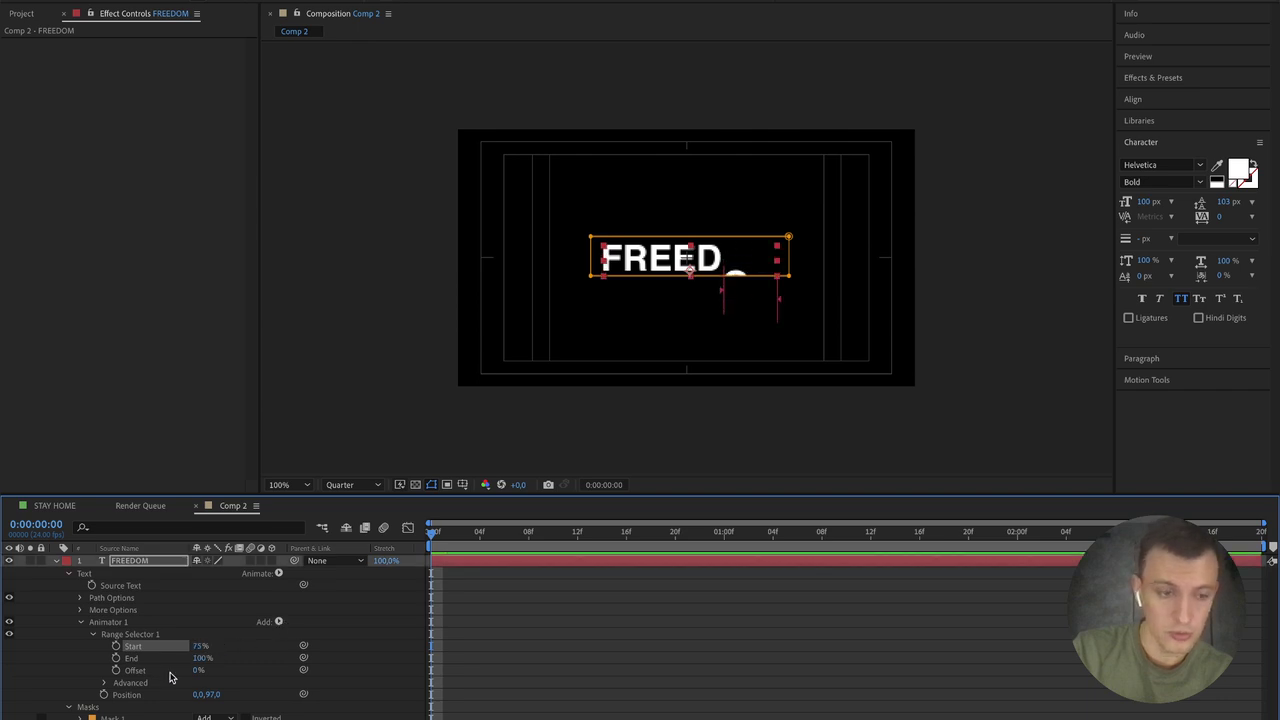
Step: Review the range selector's advanced Units, Based On and Mode options, and set its Shape to Ramp Up
{"action": "left_click", "coordinate": [102, 683]}
{"action": "left_click", "coordinate": [244, 654]}
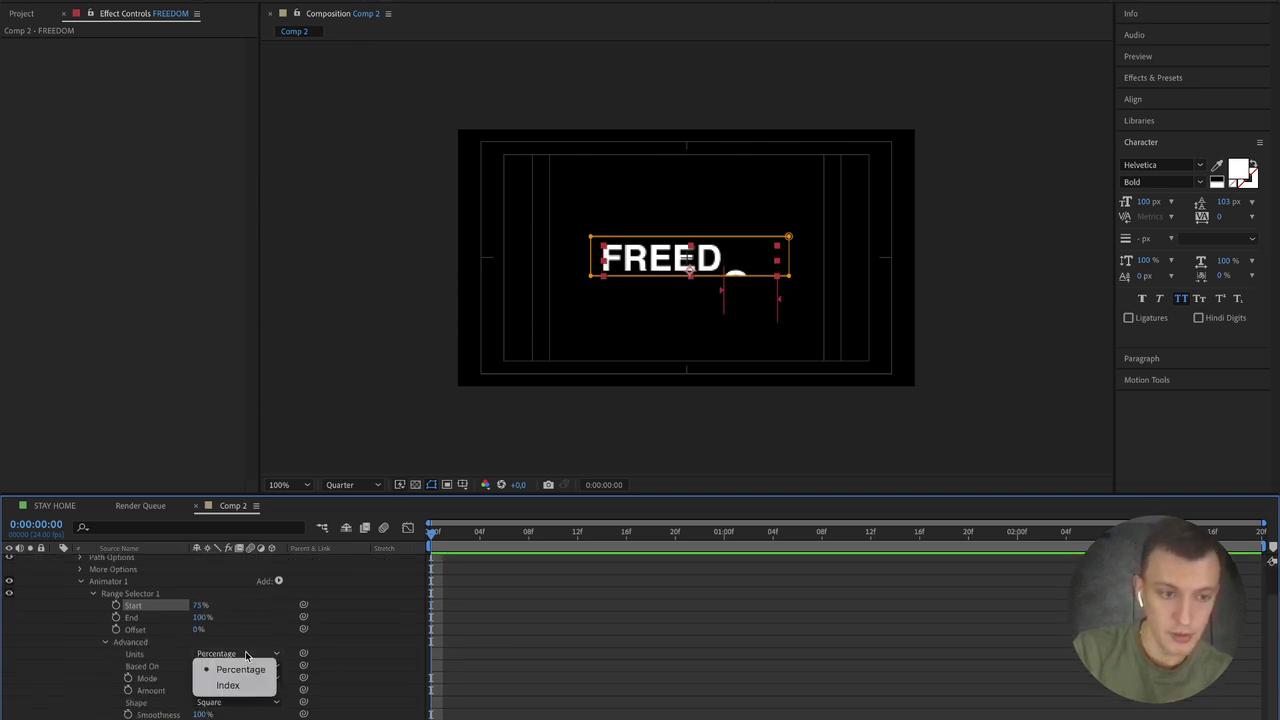
{"action": "left_click", "coordinate": [82, 687]}
{"action": "left_click", "coordinate": [240, 667]}
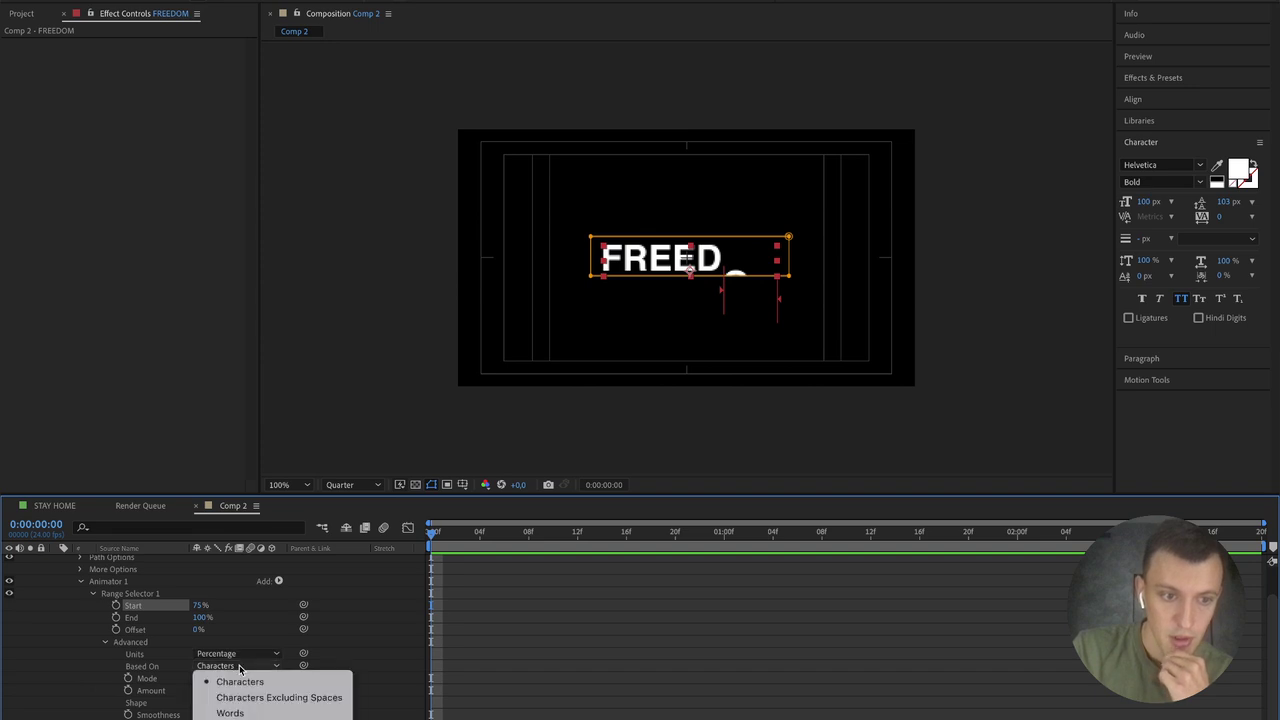
{"action": "left_click", "coordinate": [52, 696]}
{"action": "scroll", "coordinate": [94, 694], "scroll_direction": "down", "scroll_amount": 2}
{"action": "left_click", "coordinate": [222, 655]}
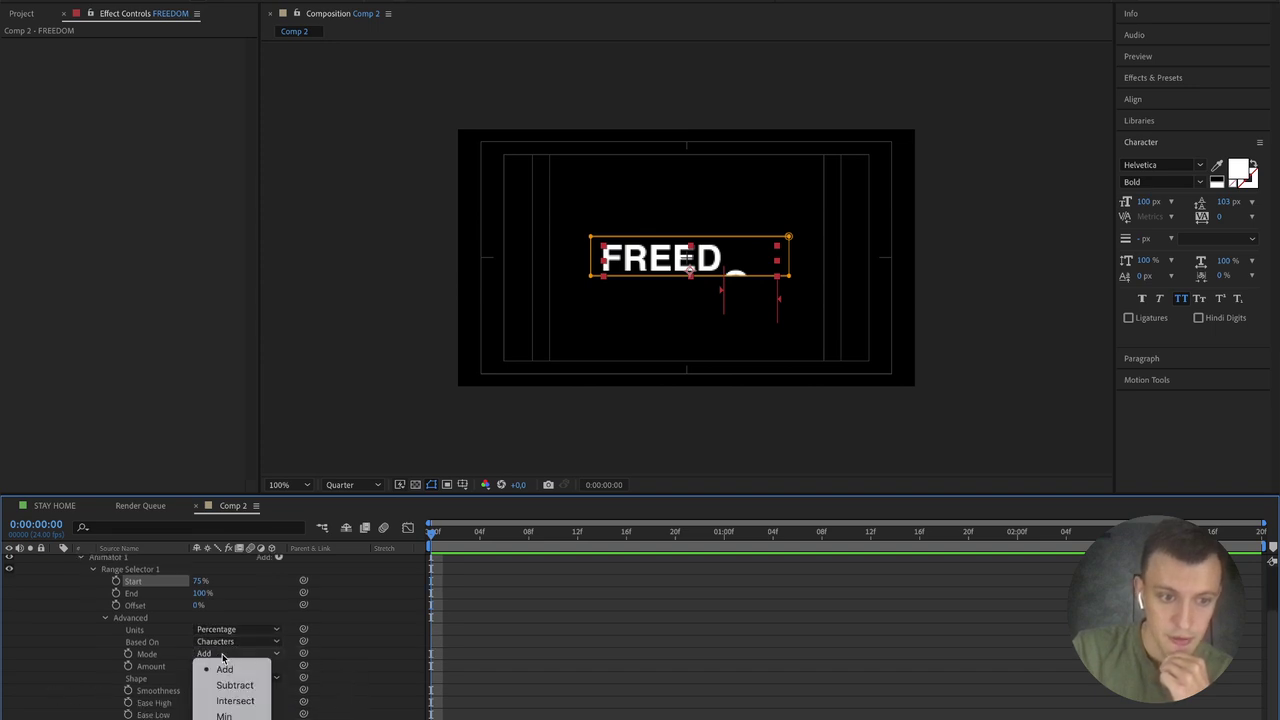
{"action": "left_click", "coordinate": [40, 674]}
{"action": "left_click", "coordinate": [212, 678]}
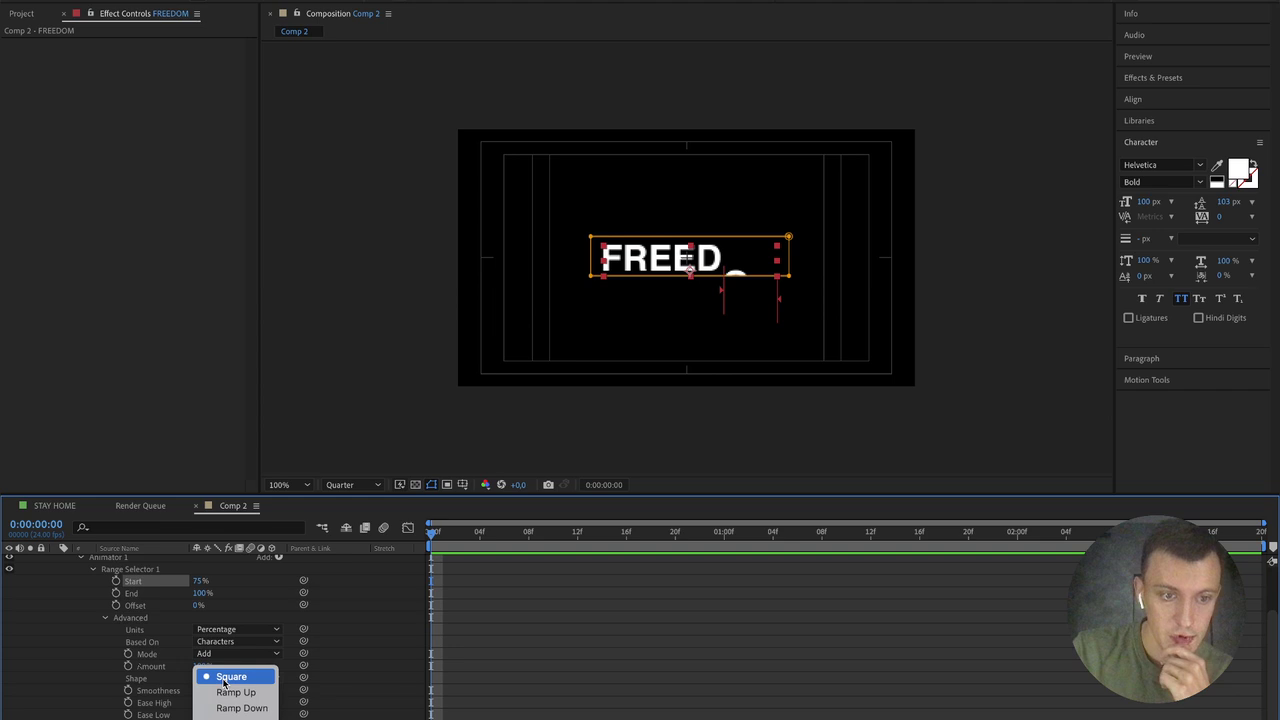
{"action": "left_click", "coordinate": [238, 691]}
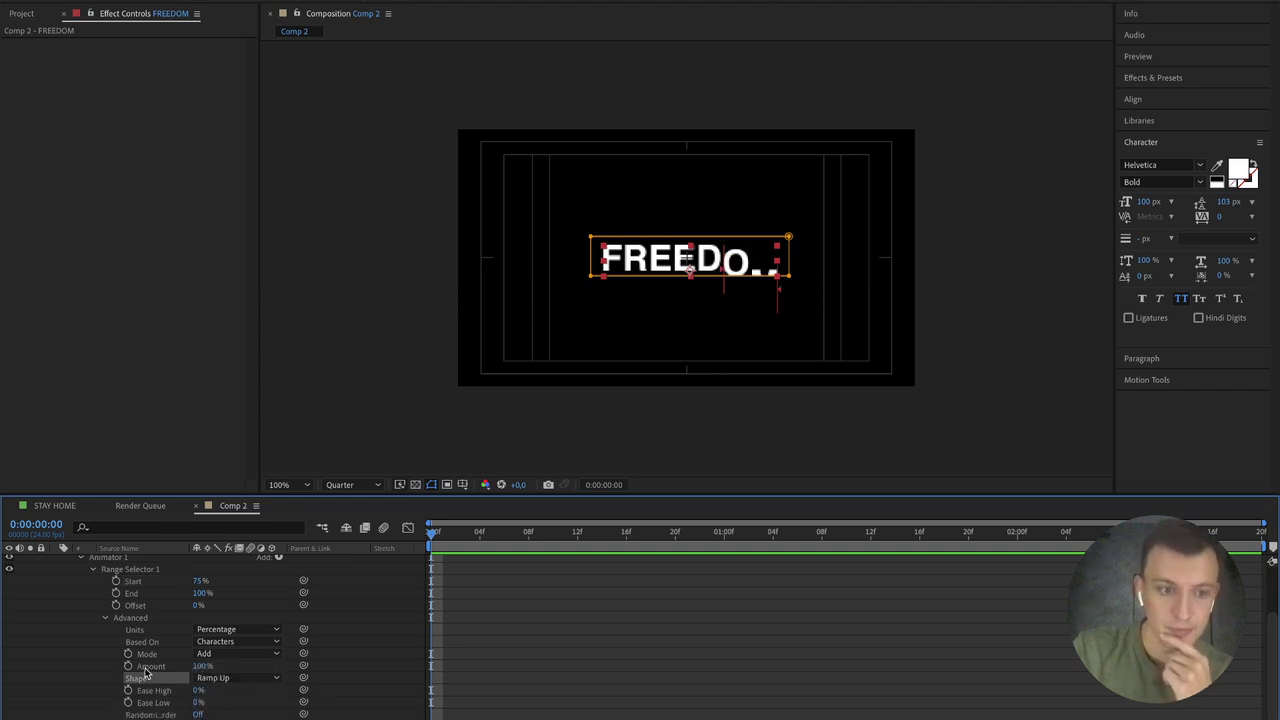
Step: Set the range selector's Start to 0% and its Offset to -100% to hide all the letters
{"action": "left_click_drag", "start_coordinate": [201, 581], "coordinate": [254, 672]}
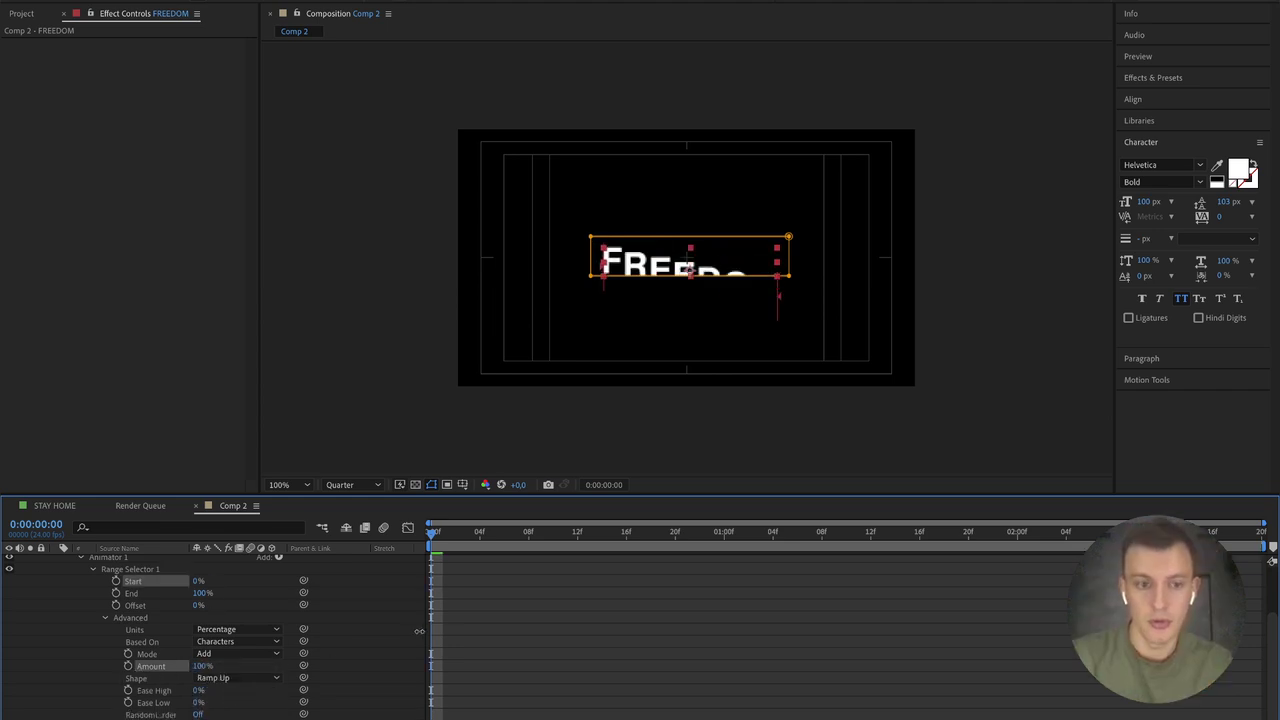
{"action": "left_click_drag", "start_coordinate": [200, 593], "coordinate": [117, 604]}
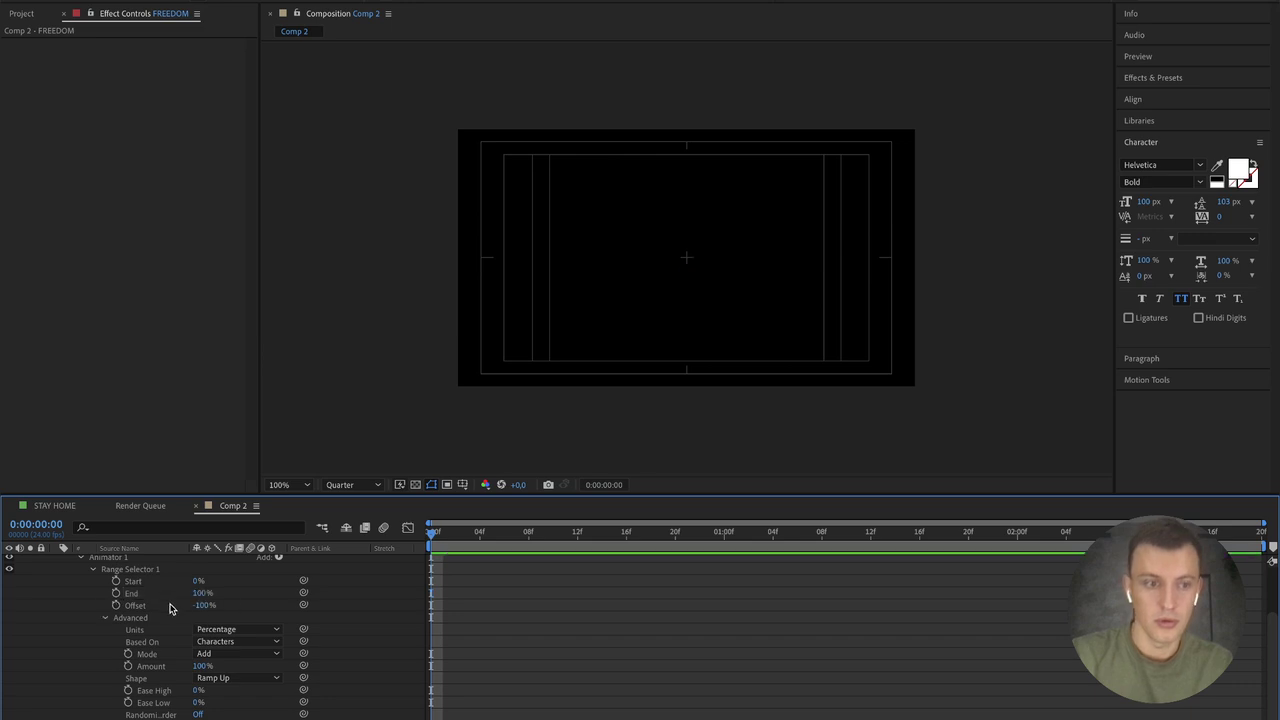
Step: Keyframe the range selector's Offset at -100% on frame 0 and at 0:00:01:00, ease both keyframes, and check their graph
{"action": "left_click_drag", "start_coordinate": [207, 607], "coordinate": [238, 598]}
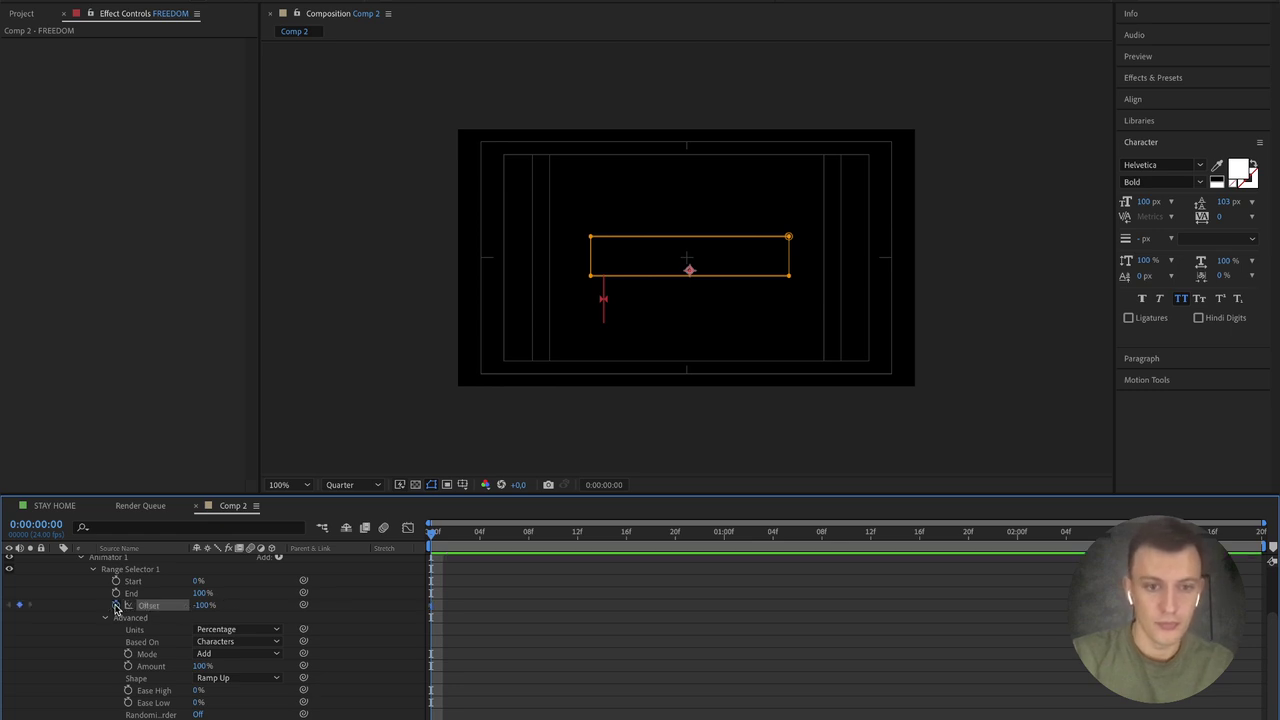
{"action": "left_click_drag", "start_coordinate": [577, 533], "coordinate": [723, 533]}
{"action": "left_click_drag", "start_coordinate": [831, 662], "coordinate": [369, 599]}
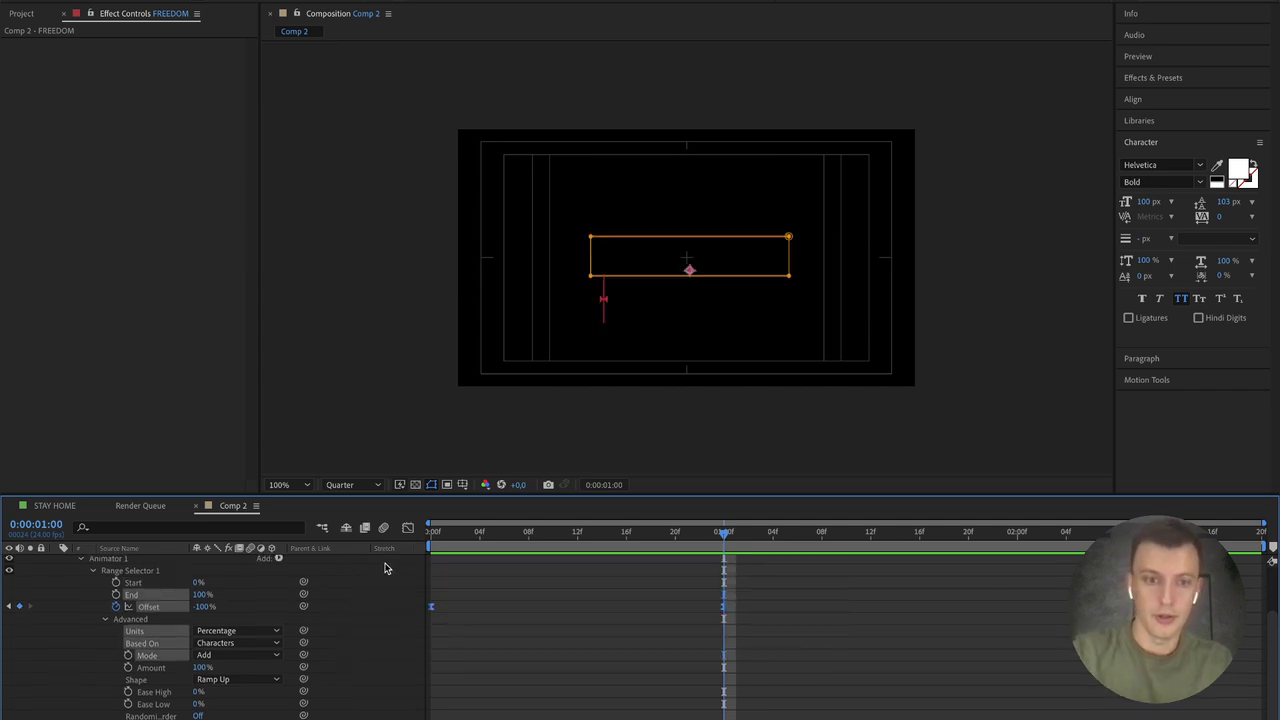
{"action": "left_click", "coordinate": [408, 529]}
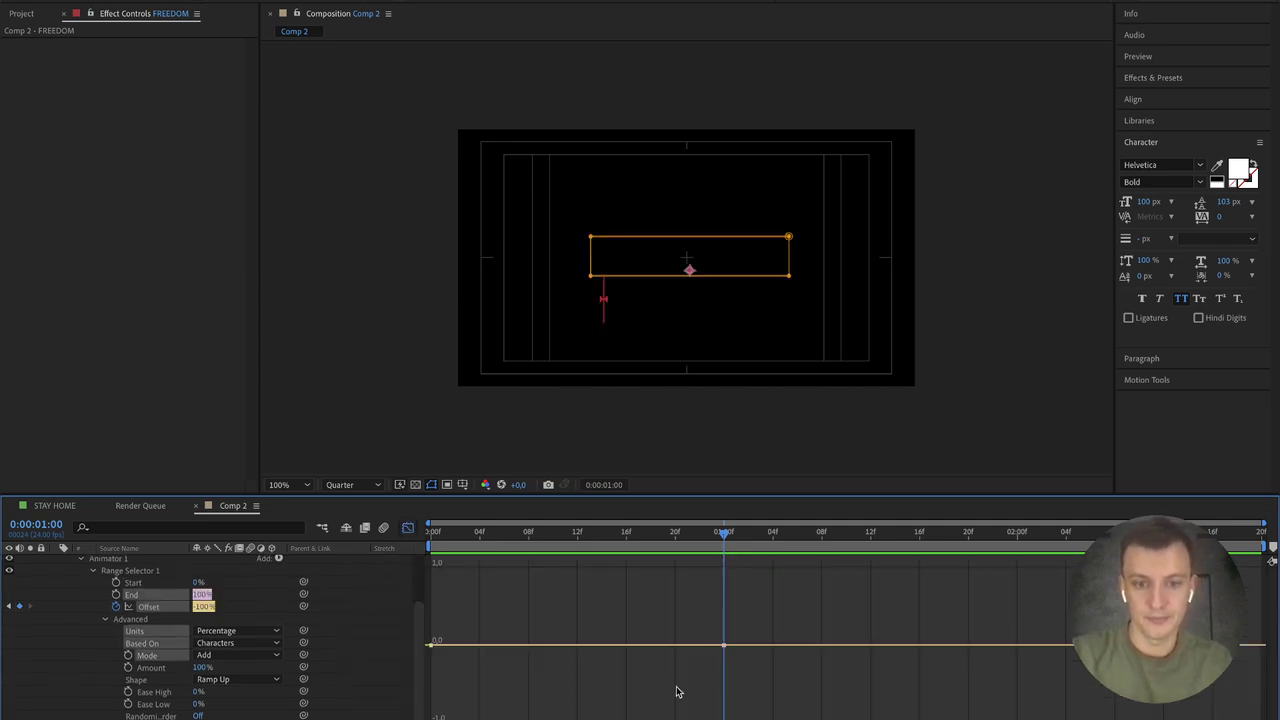
{"action": "left_click", "coordinate": [408, 528]}
{"action": "left_click", "coordinate": [531, 595]}
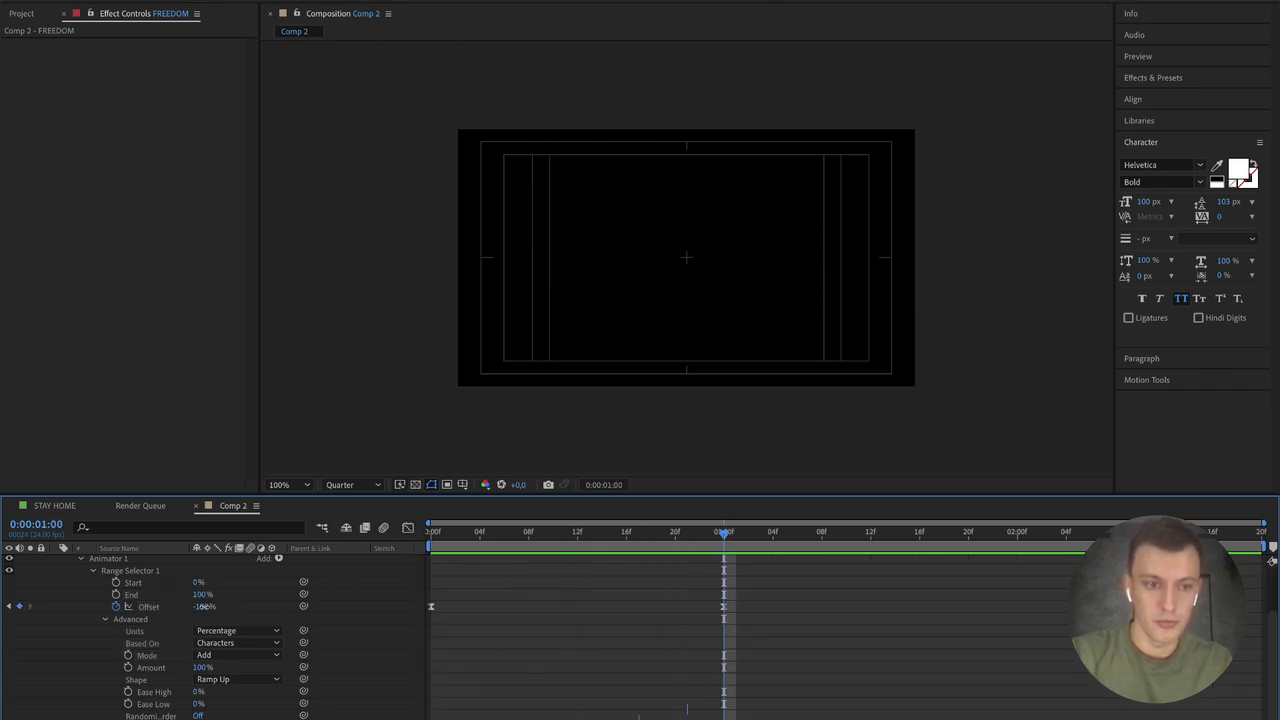
Step: Raise the Offset keyframe at 0:00:01:00 until the whole word is revealed, and preview the animation from the start
{"action": "left_click", "coordinate": [405, 608]}
{"action": "left_click_drag", "start_coordinate": [573, 538], "coordinate": [423, 531]}
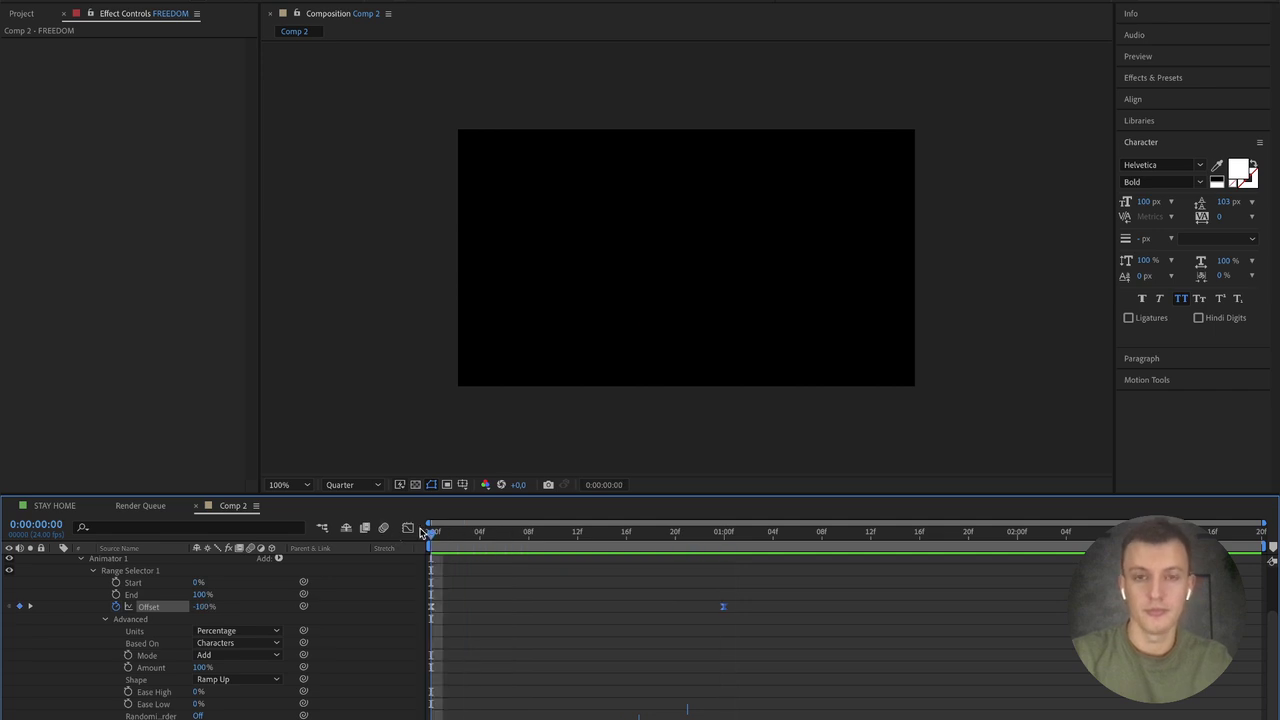
{"action": "key", "text": "space"}
{"action": "key", "text": "space"}
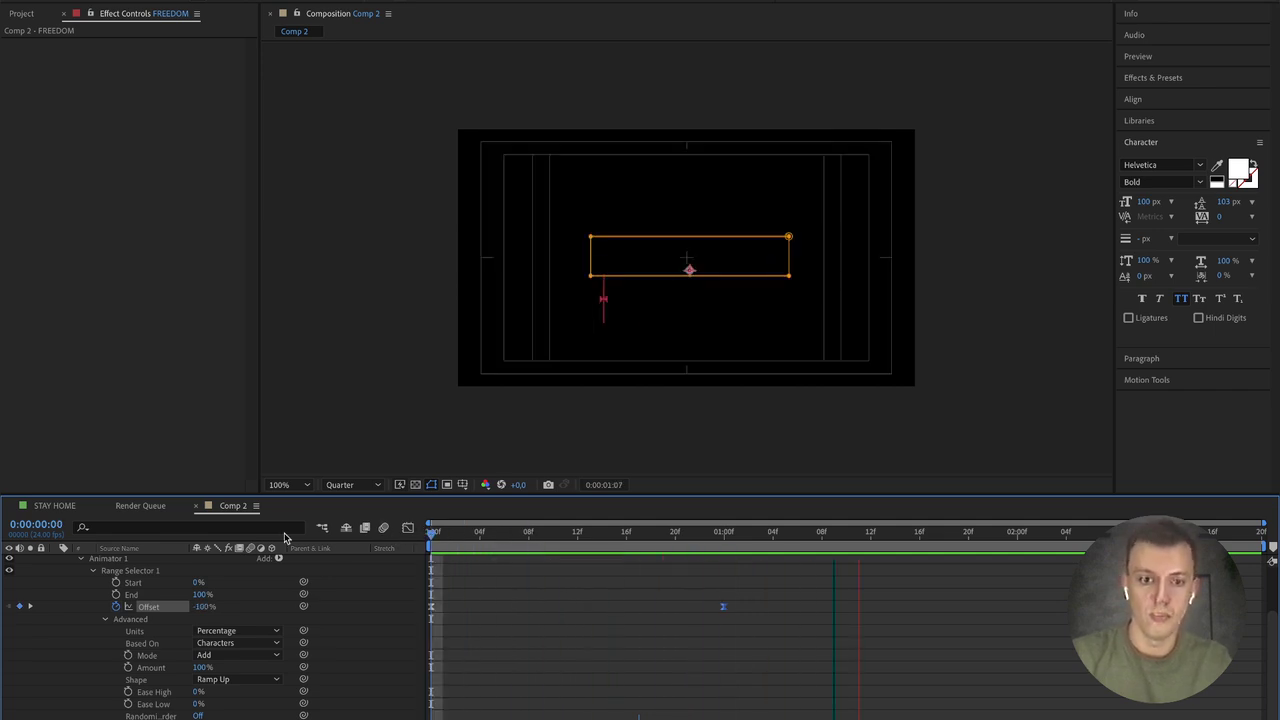
{"action": "key", "text": "space"}
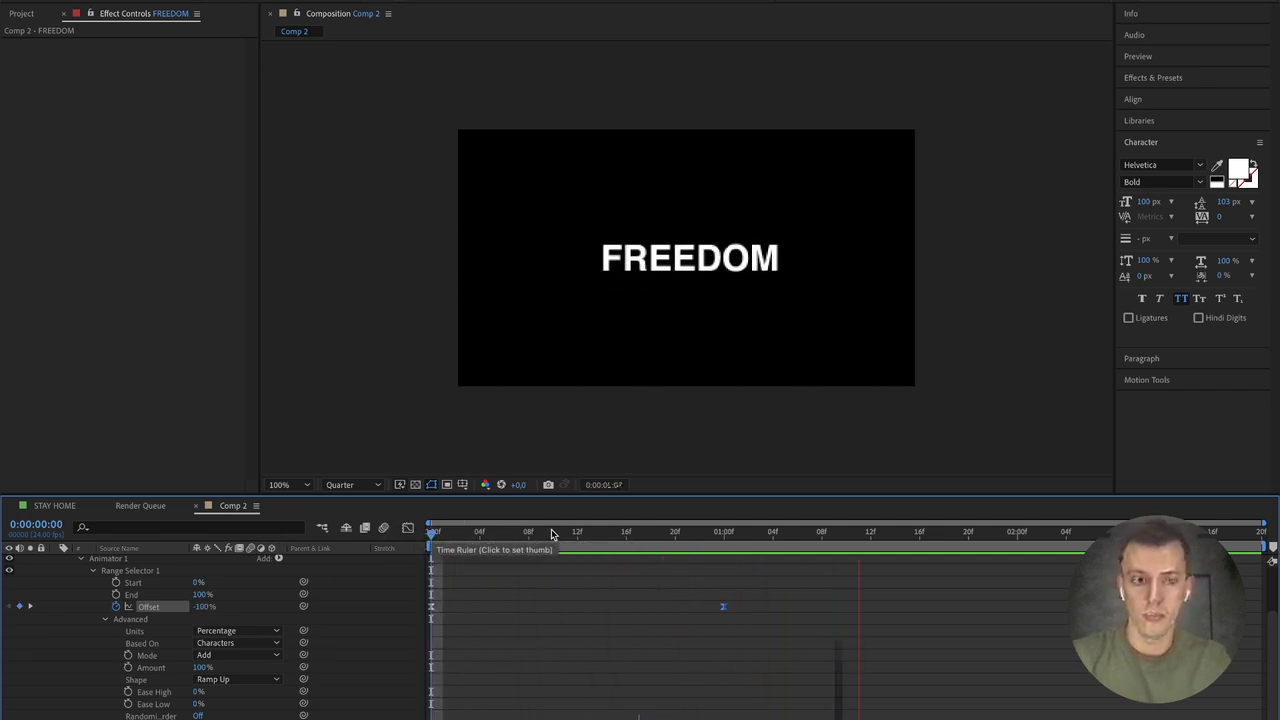
Step: Shorten the reveal by moving the final Offset keyframe to frame 14, and check the letters partway through
{"action": "key", "text": "space"}
{"action": "left_click_drag", "start_coordinate": [724, 606], "coordinate": [603, 616]}
{"action": "key", "text": "space"}
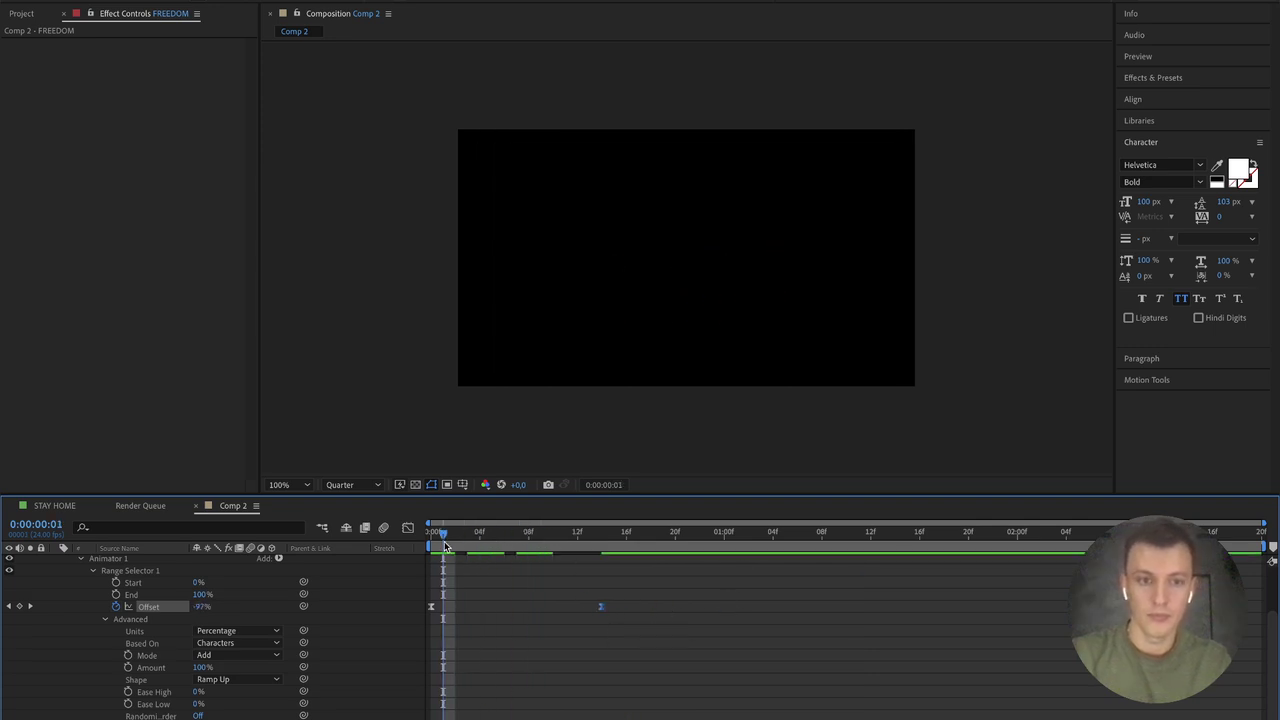
{"action": "left_click", "coordinate": [490, 532]}
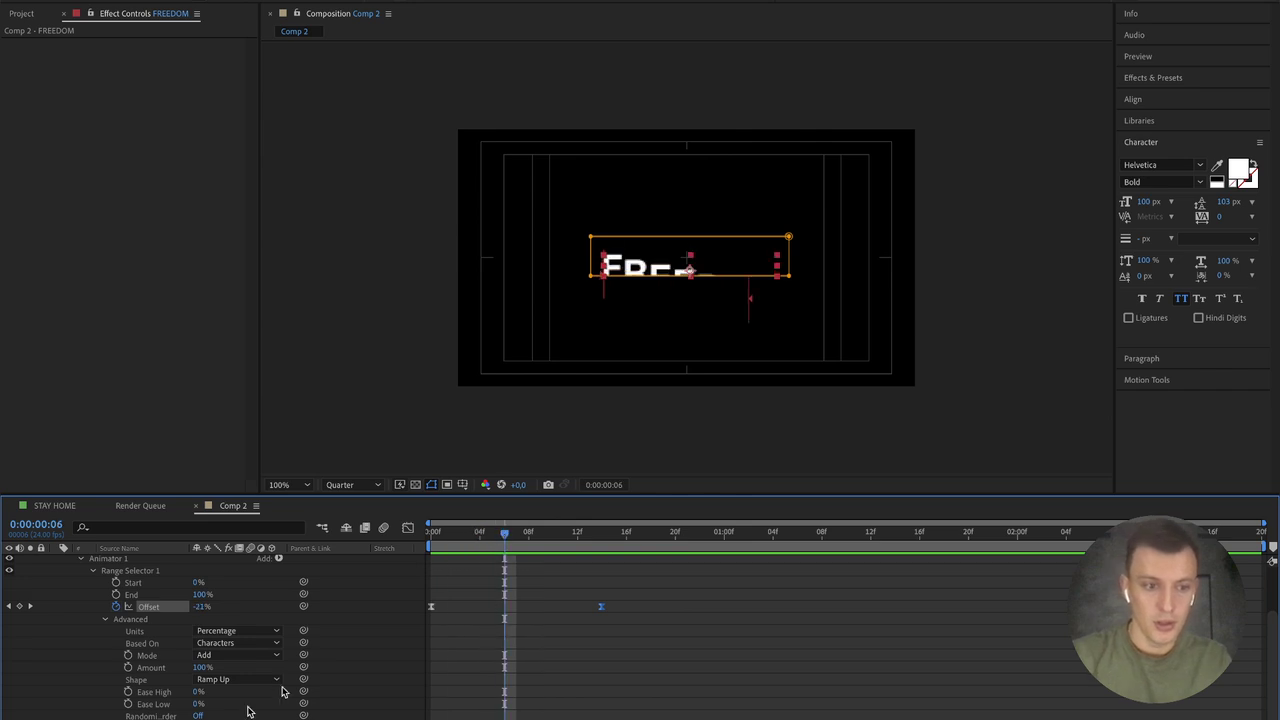
Step: Set the range selector's Ease High and Ease Low to 25% and preview the letter reveal
{"action": "left_click_drag", "start_coordinate": [198, 691], "coordinate": [211, 690]}
{"action": "left_click", "coordinate": [199, 692]}
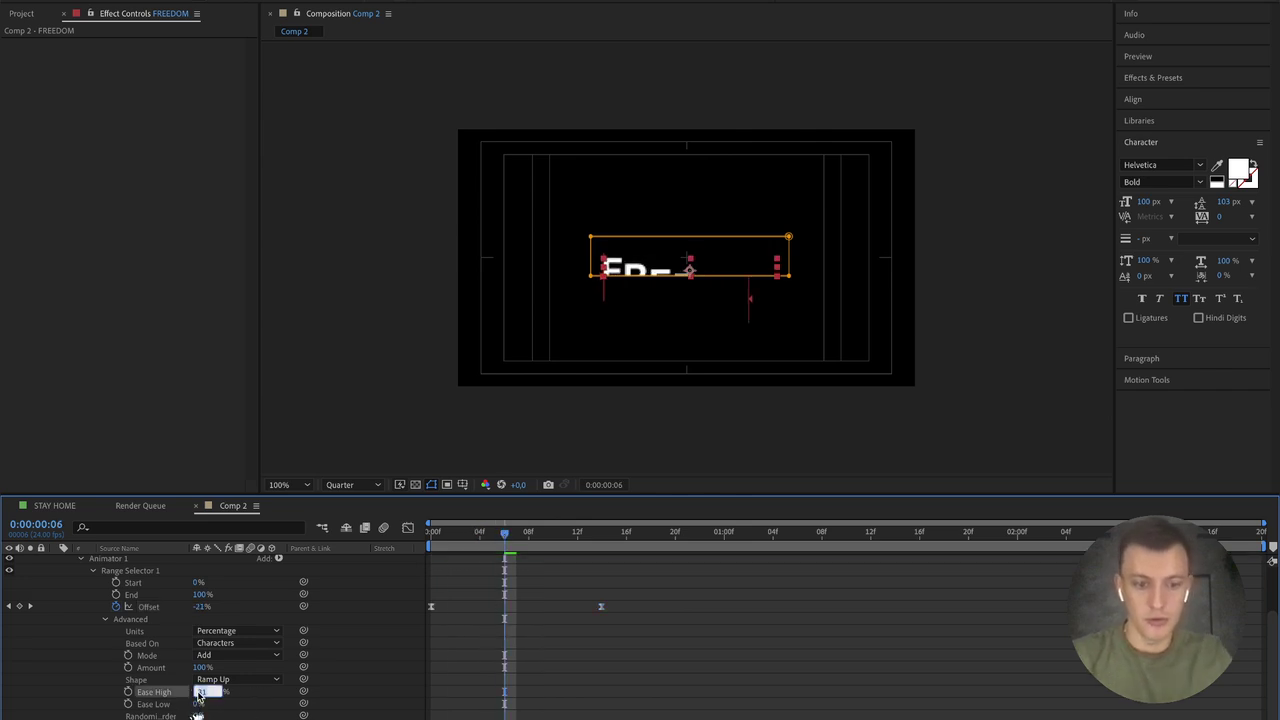
{"action": "left_click", "coordinate": [197, 706]}
{"action": "left_click", "coordinate": [197, 705]}
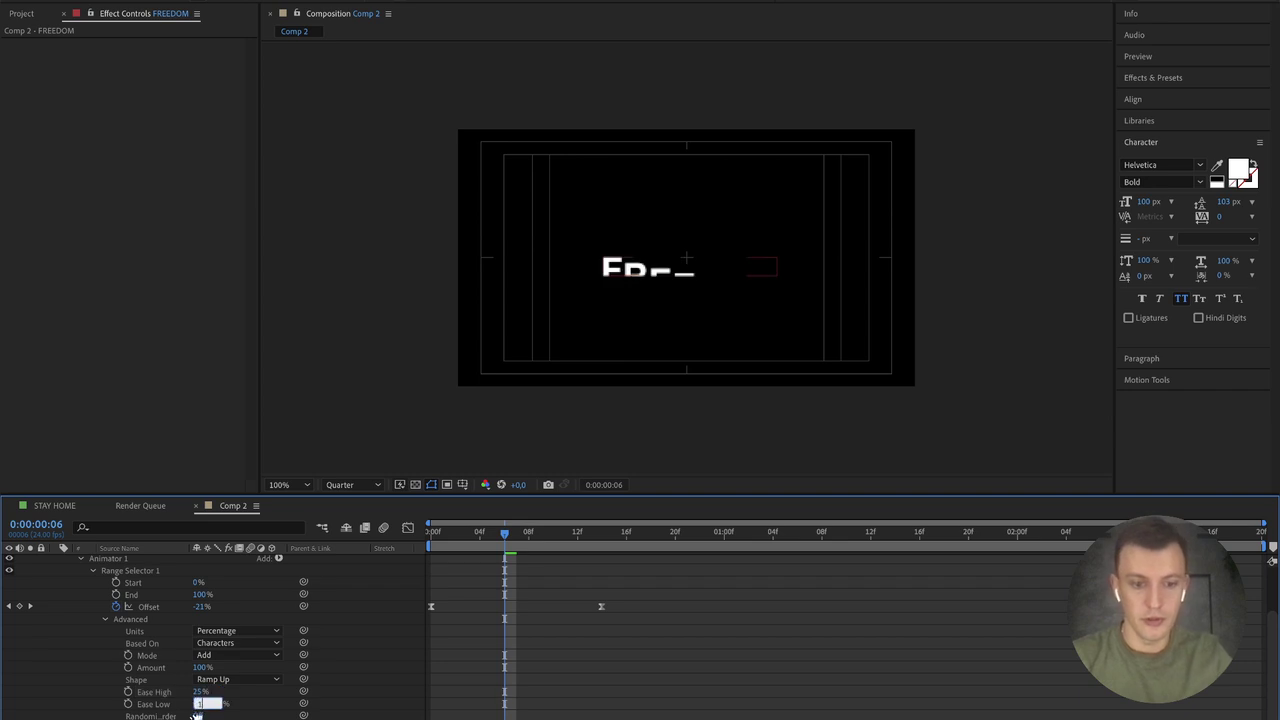
{"action": "type", "text": "25"}
{"action": "key", "text": "Return"}
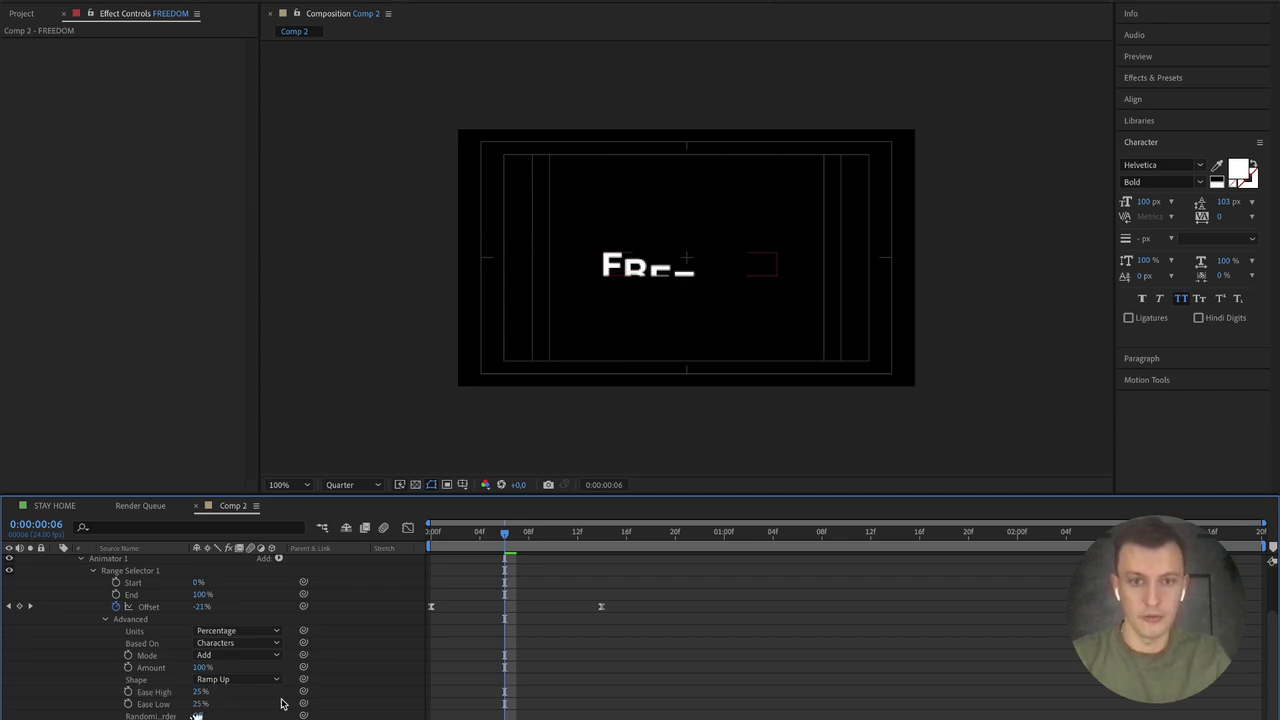
{"action": "key", "text": "space"}
{"action": "key", "text": "space"}
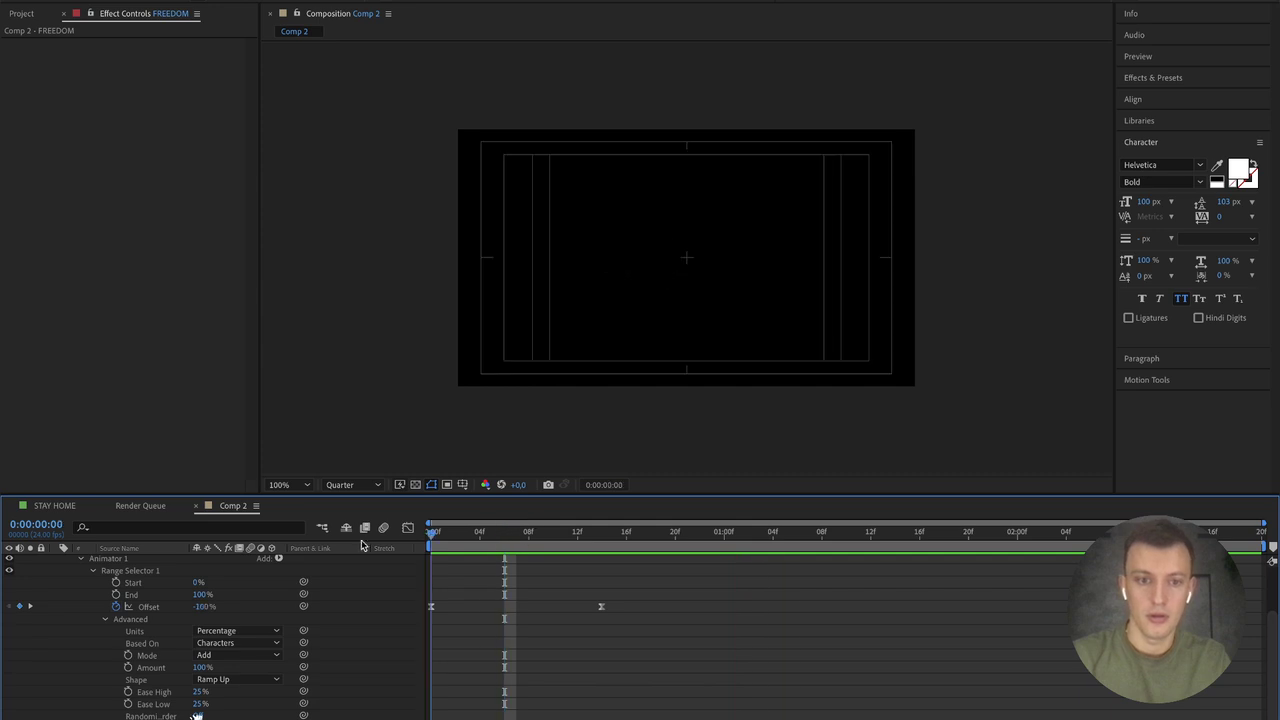
{"action": "key", "text": "Home"}
{"action": "key", "text": "space"}
{"action": "left_click", "coordinate": [540, 538]}
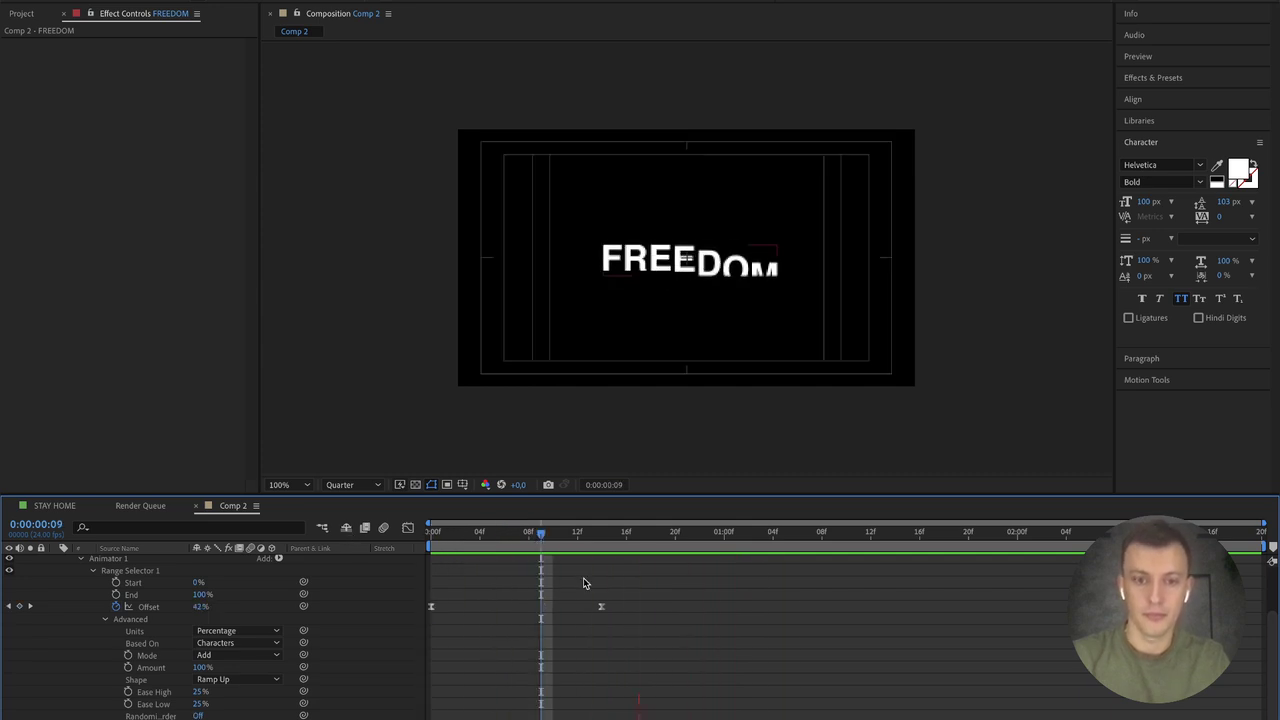
Step: Move the final Offset keyframe to 0:00:01:00, make both keyframes linear, and preview the reveal
{"action": "left_click_drag", "start_coordinate": [604, 610], "coordinate": [758, 610]}
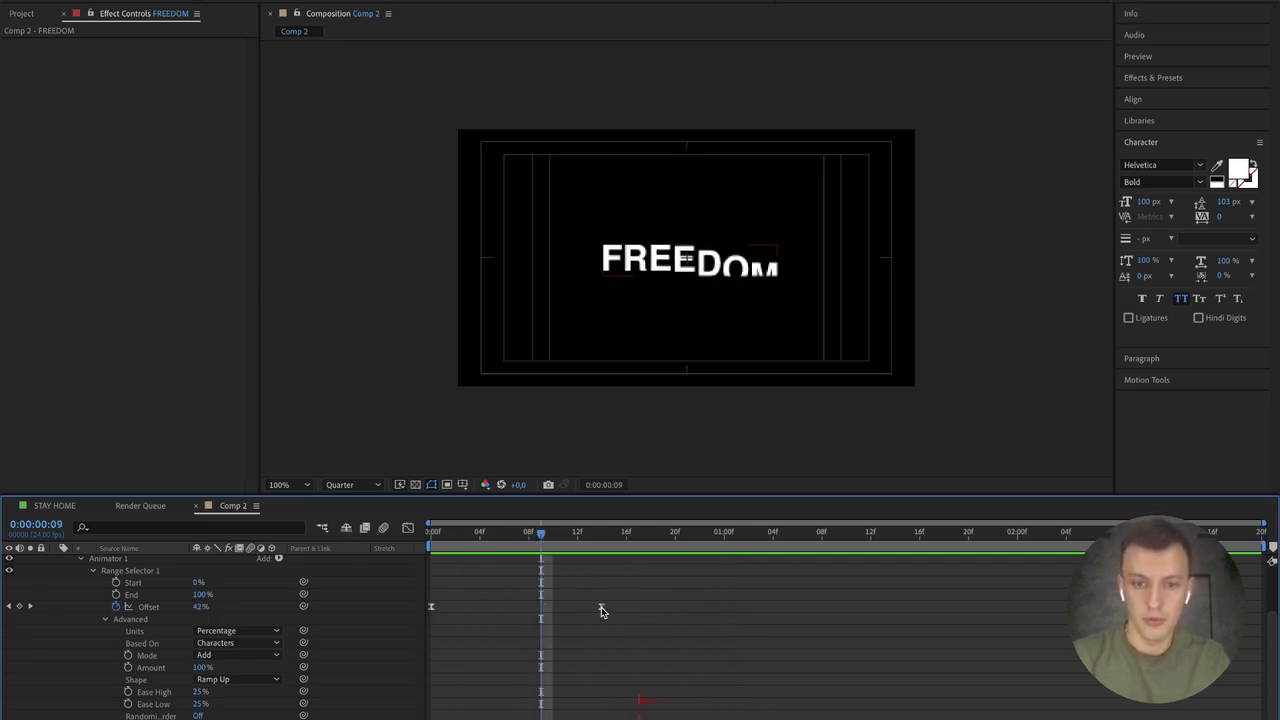
{"action": "left_click_drag", "start_coordinate": [600, 610], "coordinate": [398, 648]}
{"action": "key", "text": "space"}
{"action": "key", "text": "space"}
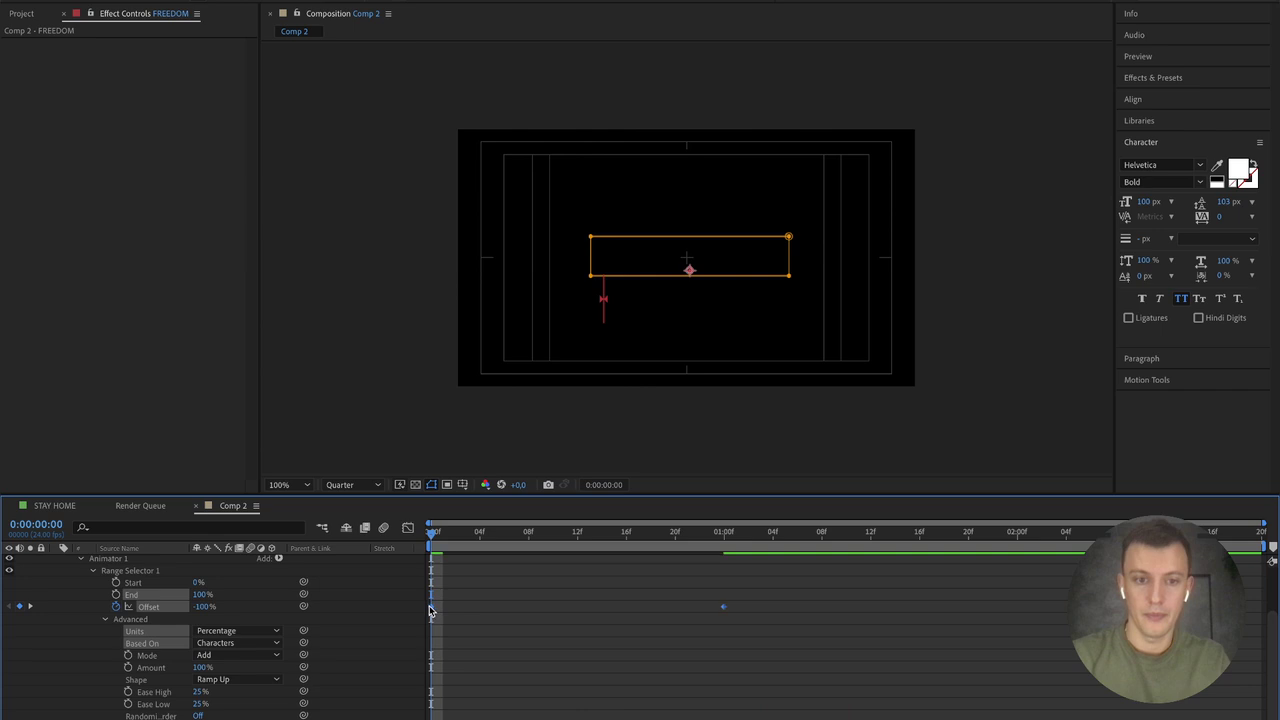
{"action": "left_click", "coordinate": [556, 622]}
{"action": "key", "text": "space"}
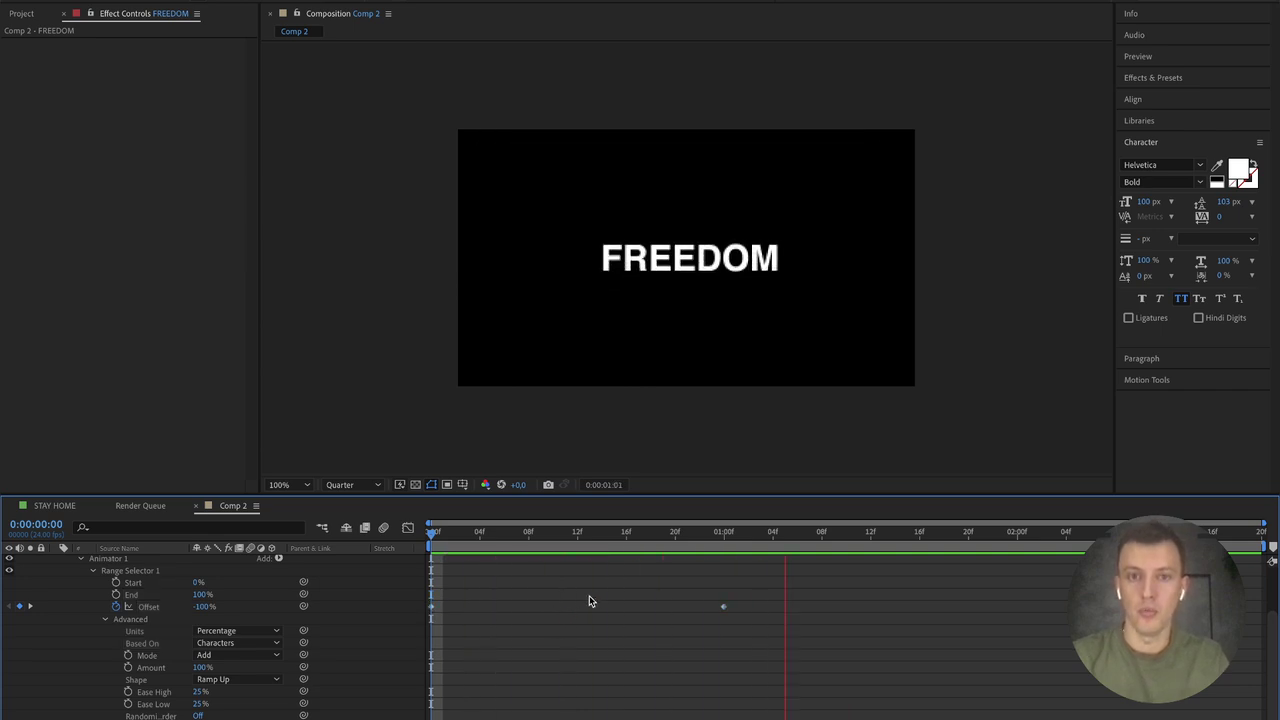
Step: Return the playhead to frame 0 and switch to the motionscript.com bounce-and-overshoot article in Google Chrome
{"action": "left_click", "coordinate": [638, 532]}
{"action": "left_click_drag", "start_coordinate": [590, 535], "coordinate": [416, 555]}
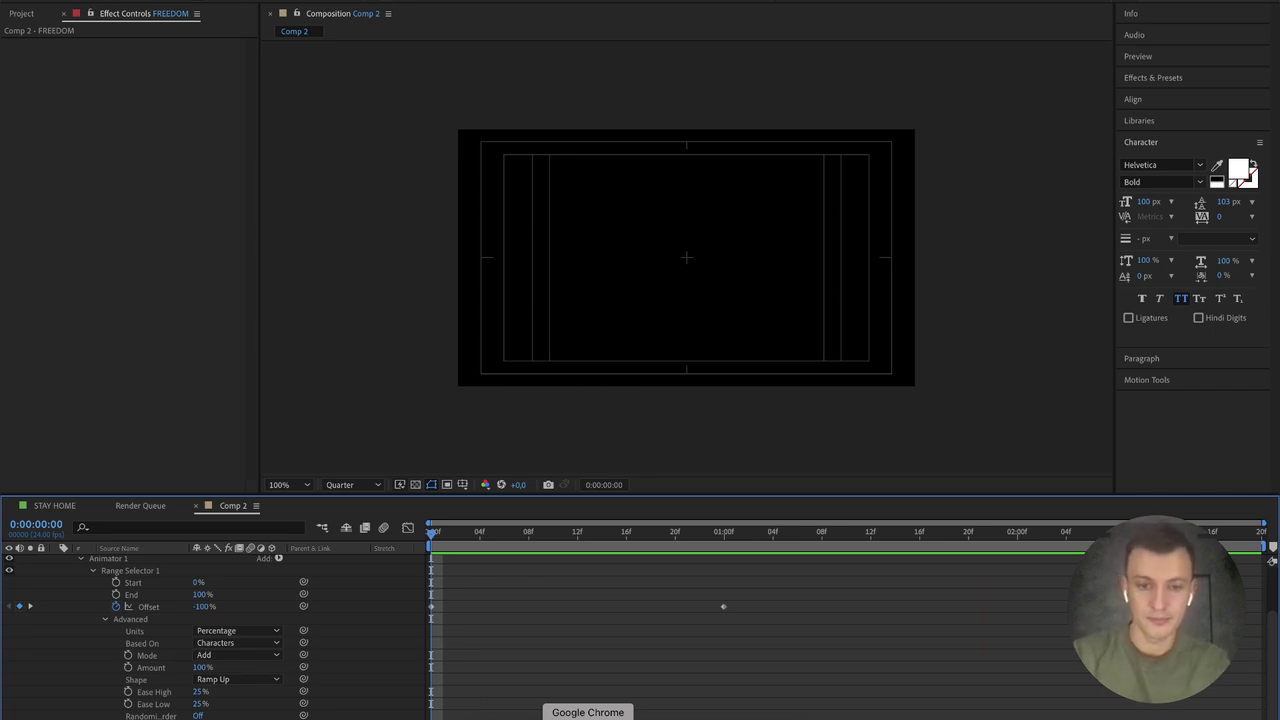
{"action": "left_click", "coordinate": [588, 717]}
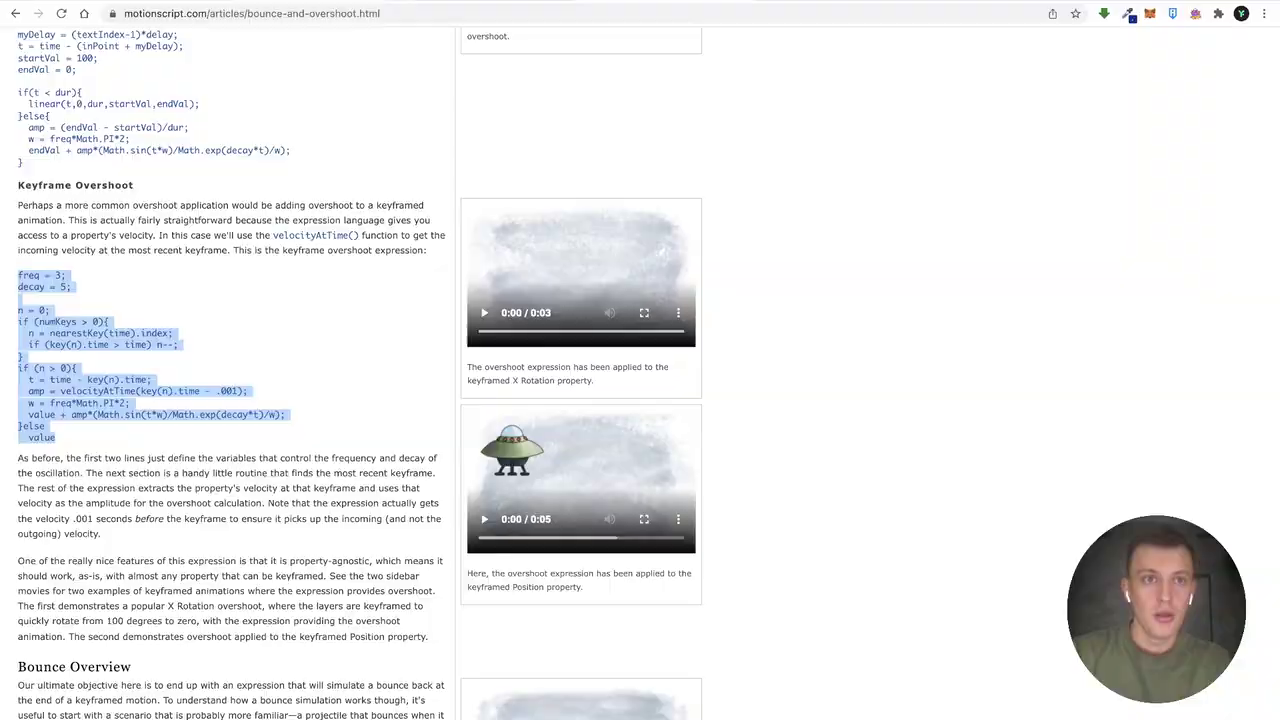